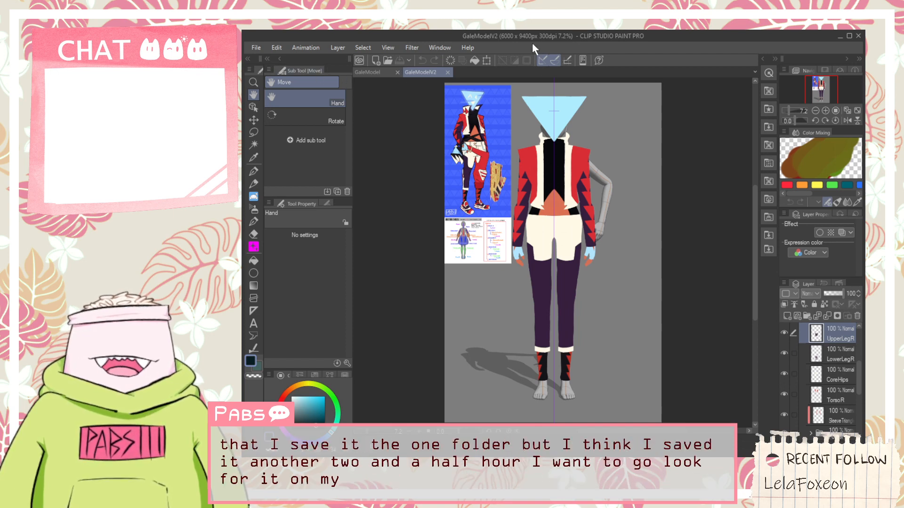
Examine the model's jacket, sleeves and full figure beside the reference artwork.
scroll(510, 126, "up", 2)
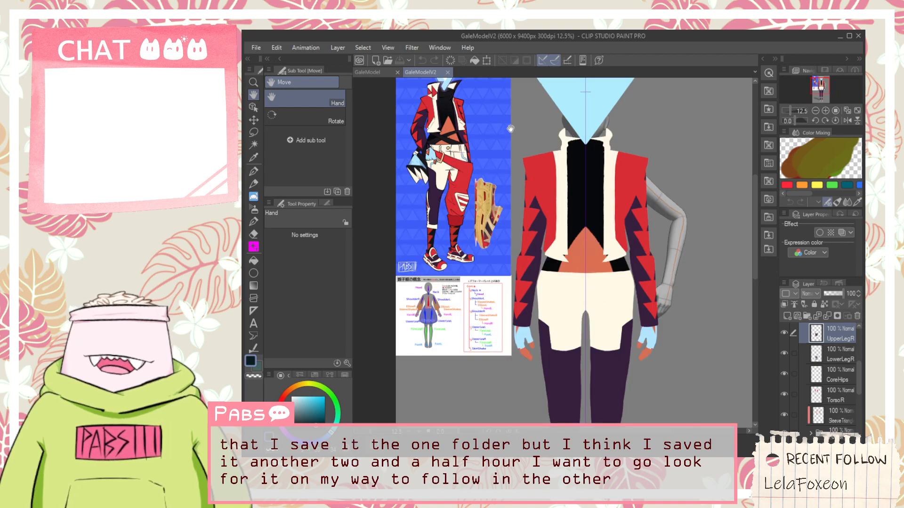
left_click_drag(544, 166, 543, 170)
scroll(544, 170, "up", 4)
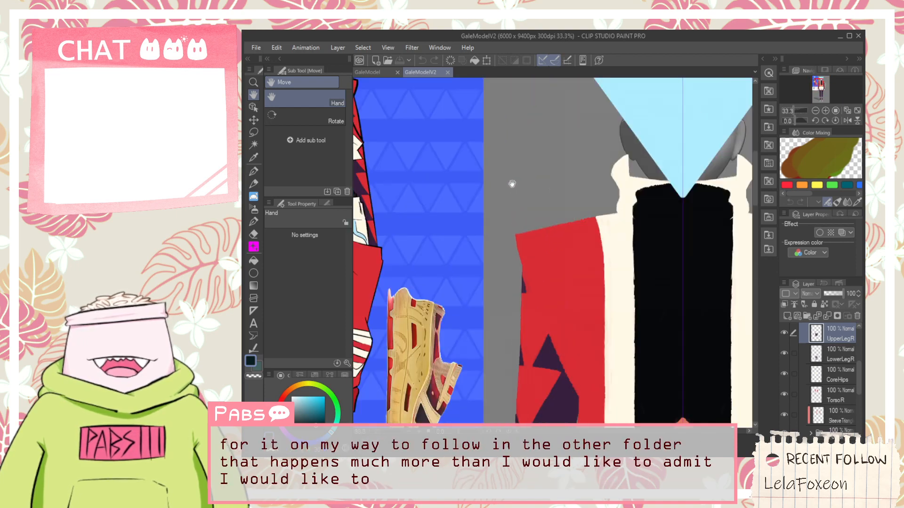
scroll(512, 185, "down", 3)
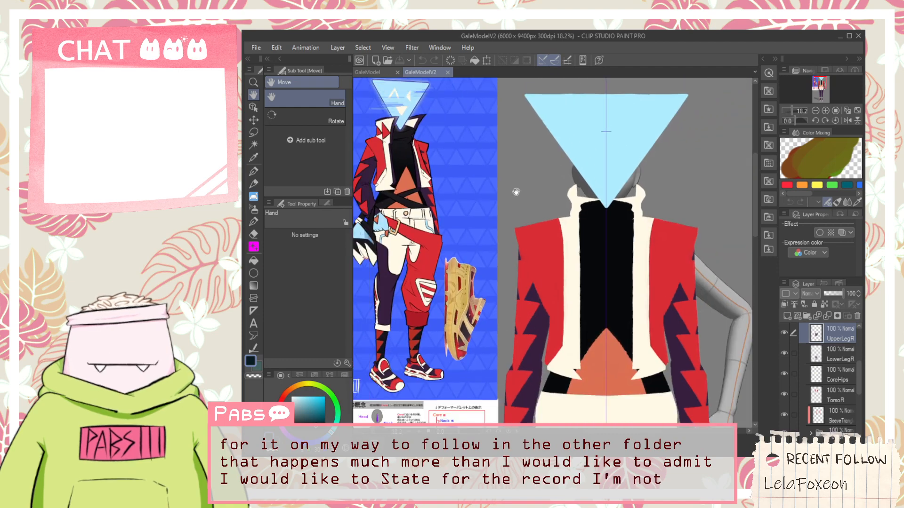
left_click_drag(516, 191, 512, 208)
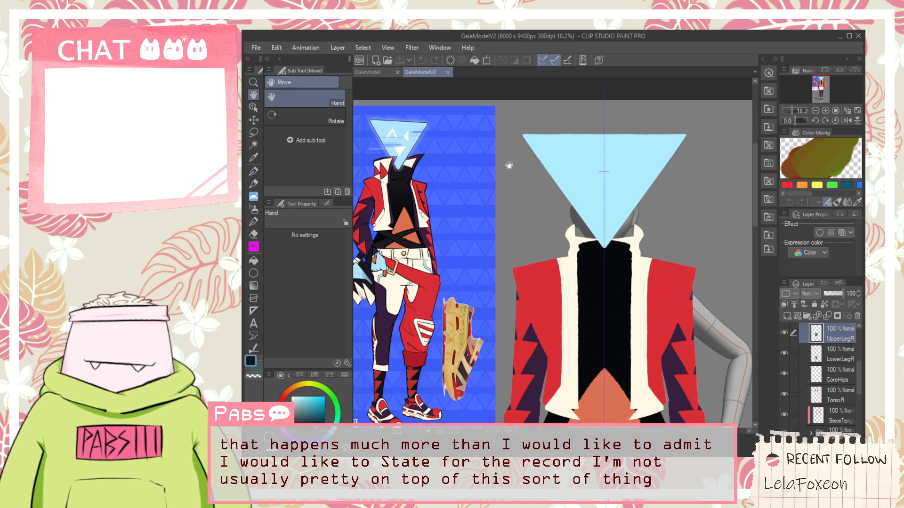
scroll(518, 170, "down", 2)
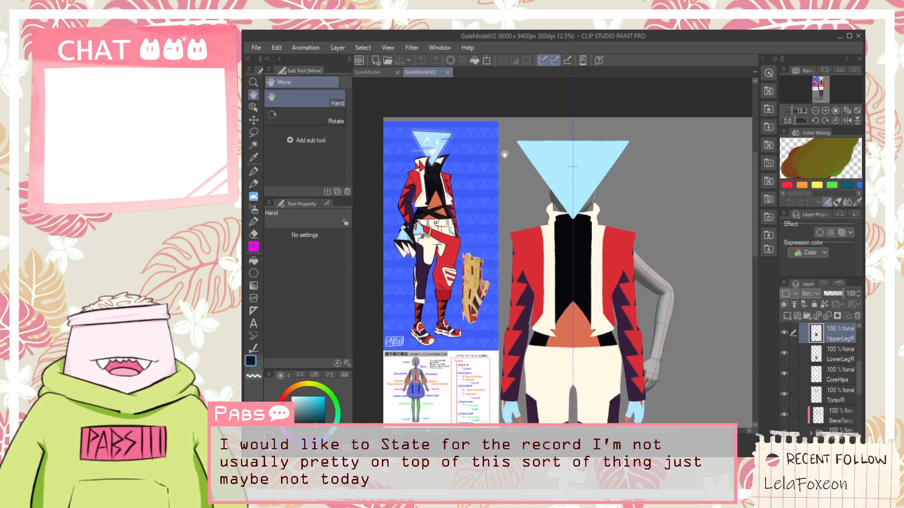
scroll(529, 180, "down", 1)
left_click_drag(568, 236, 542, 127)
scroll(573, 187, "down", 2)
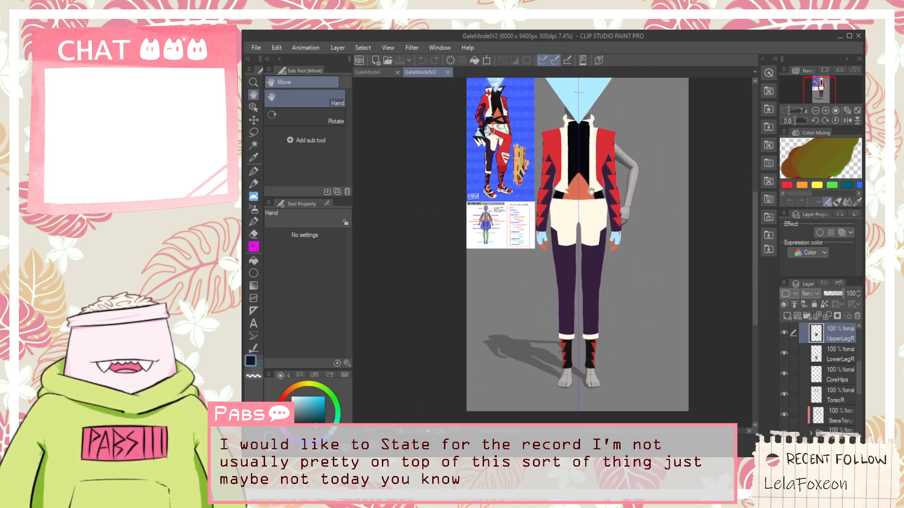
scroll(543, 218, "up", 2)
scroll(541, 222, "up", 3)
scroll(535, 208, "down", 4)
scroll(536, 207, "up", 4)
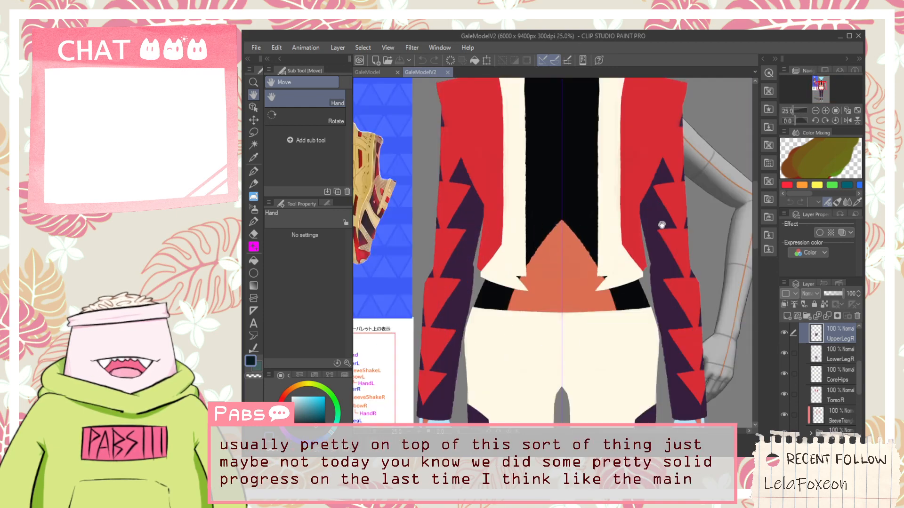
scroll(662, 226, "down", 2)
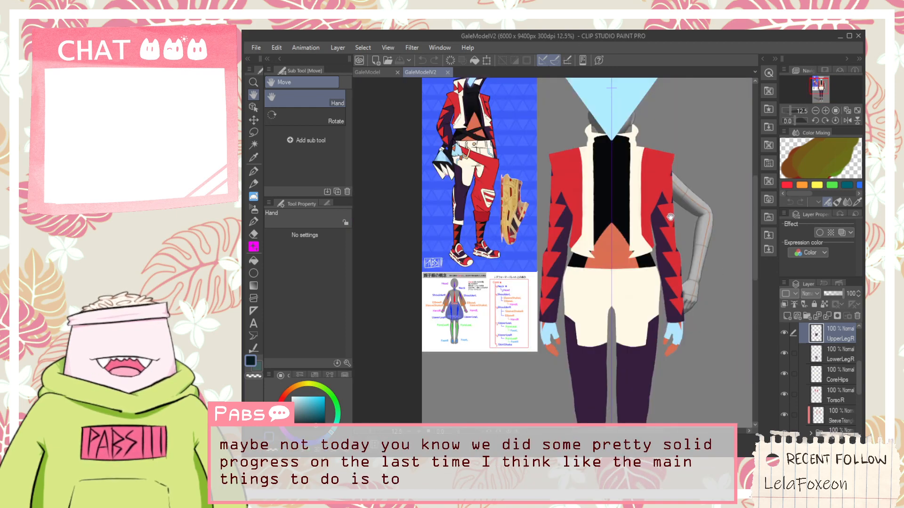
Compare the model's arms and triangle head with the character reference.
left_click_drag(465, 139, 431, 230)
scroll(414, 222, "up", 4)
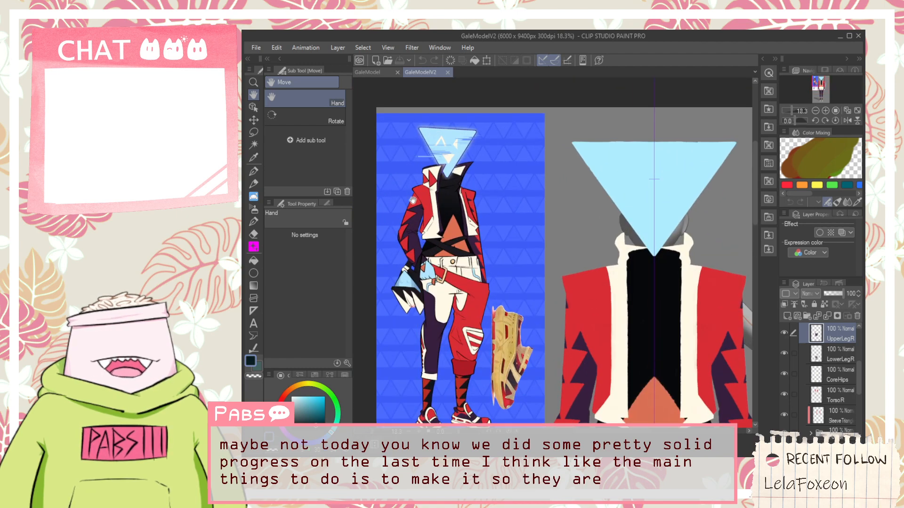
scroll(410, 236, "down", 3)
left_click_drag(592, 276, 468, 186)
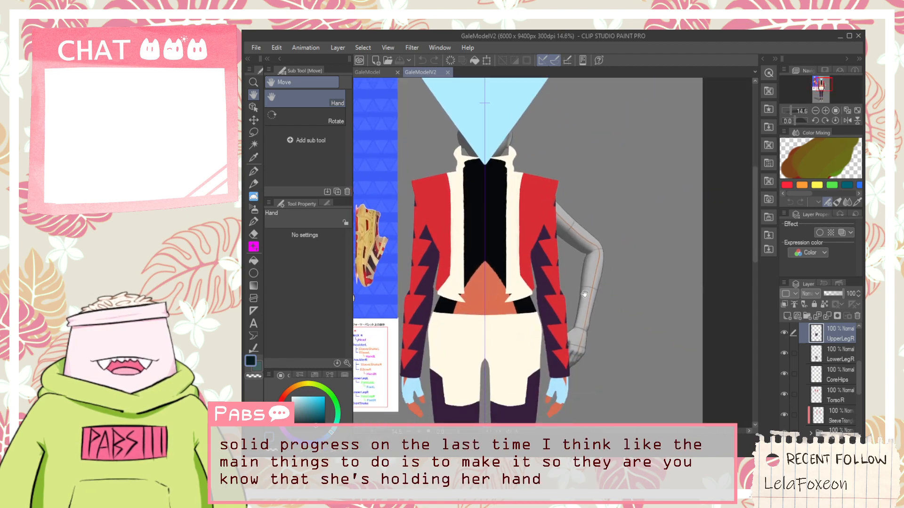
left_click_drag(582, 282, 610, 253)
left_click_drag(470, 171, 472, 98)
scroll(537, 217, "down", 3)
scroll(561, 333, "up", 2)
left_click_drag(521, 262, 662, 322)
left_click_drag(650, 143, 594, 355)
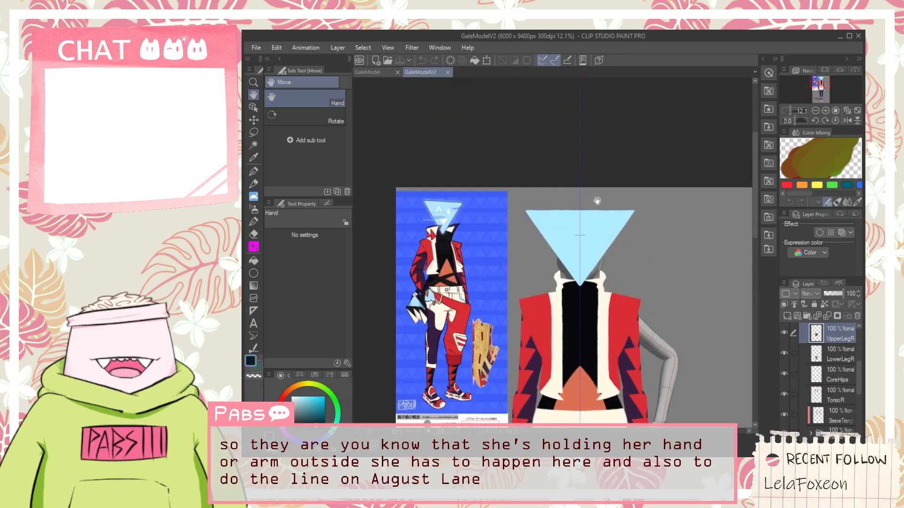
scroll(587, 198, "up", 2)
left_click_drag(558, 210, 546, 210)
scroll(546, 209, "up", 2)
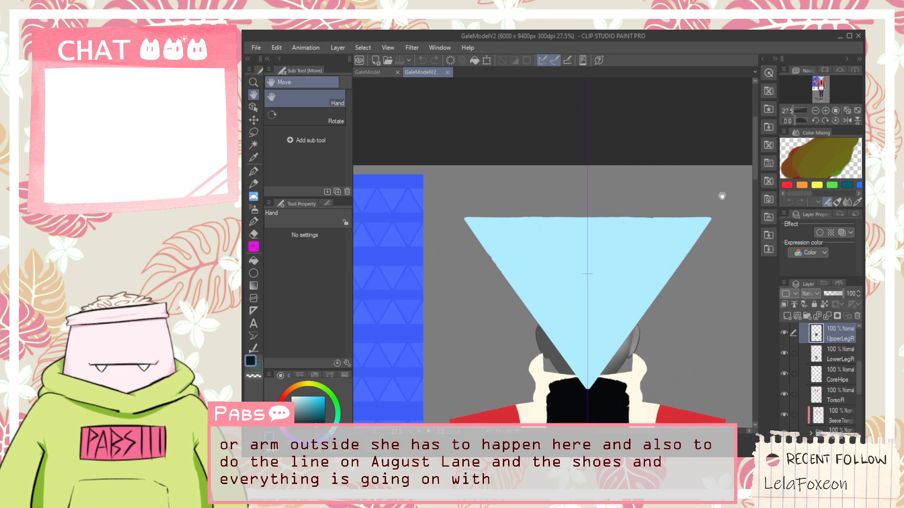
scroll(723, 196, "down", 4)
left_click_drag(714, 230, 604, 130)
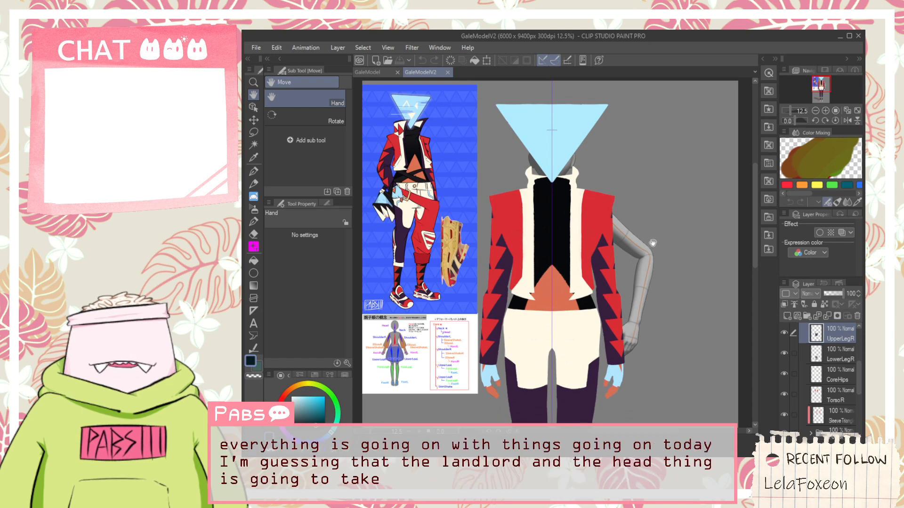
Look through the layers inside Folder 1 and select the CollarPop layer.
scroll(811, 343, "up", 5)
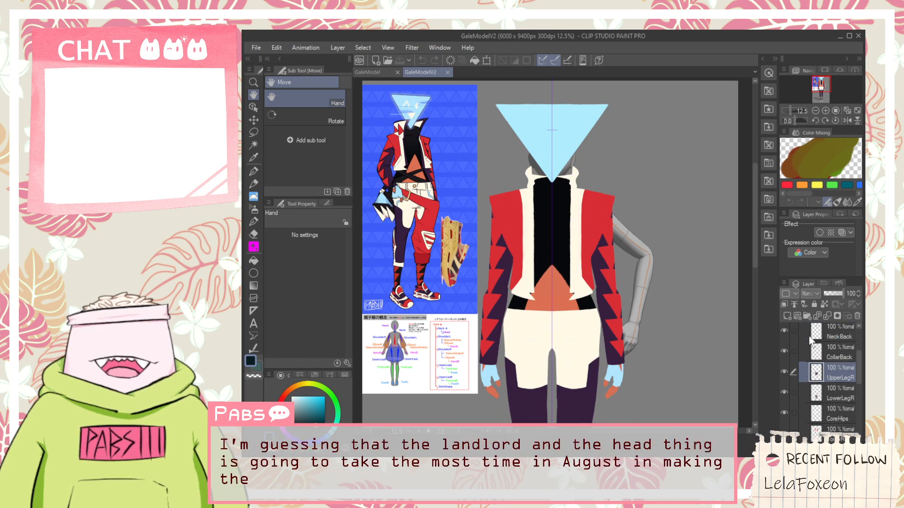
left_click(802, 331)
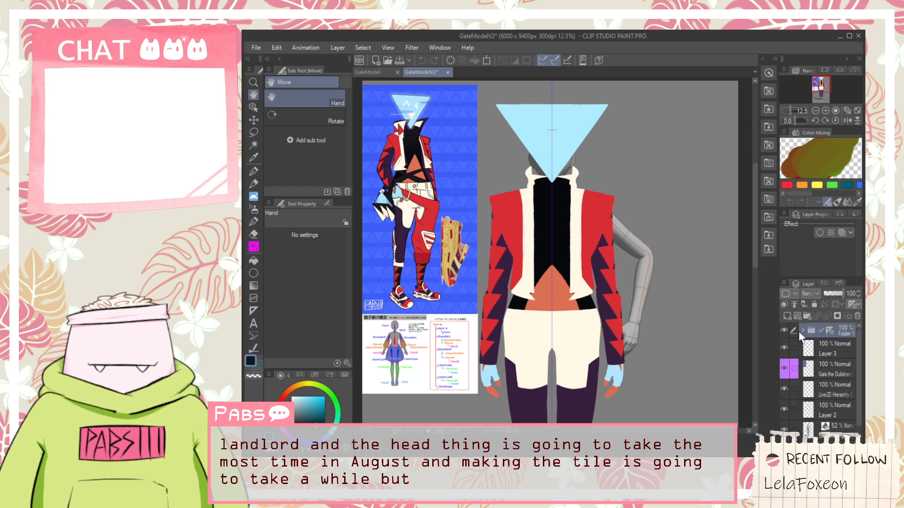
left_click(802, 331)
scroll(814, 348, "down", 7)
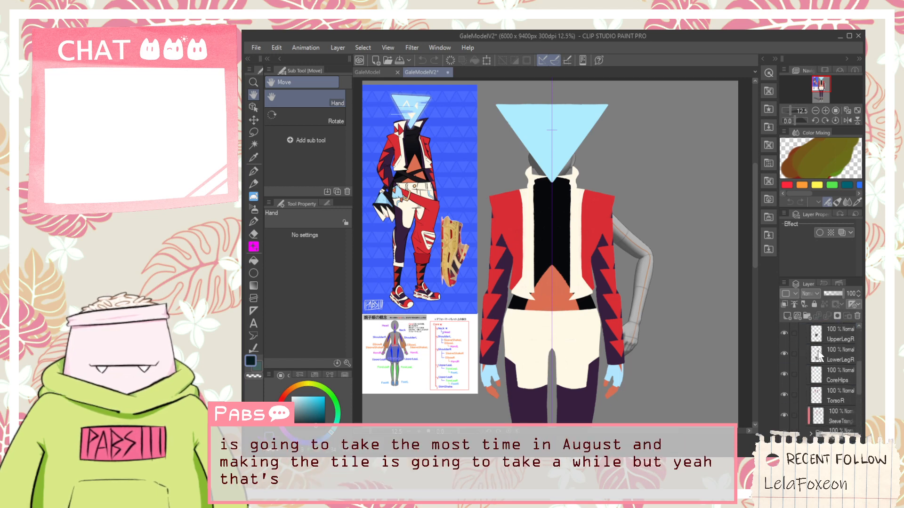
scroll(818, 361, "up", 7)
left_click(799, 327)
left_click(799, 327)
left_click(799, 328)
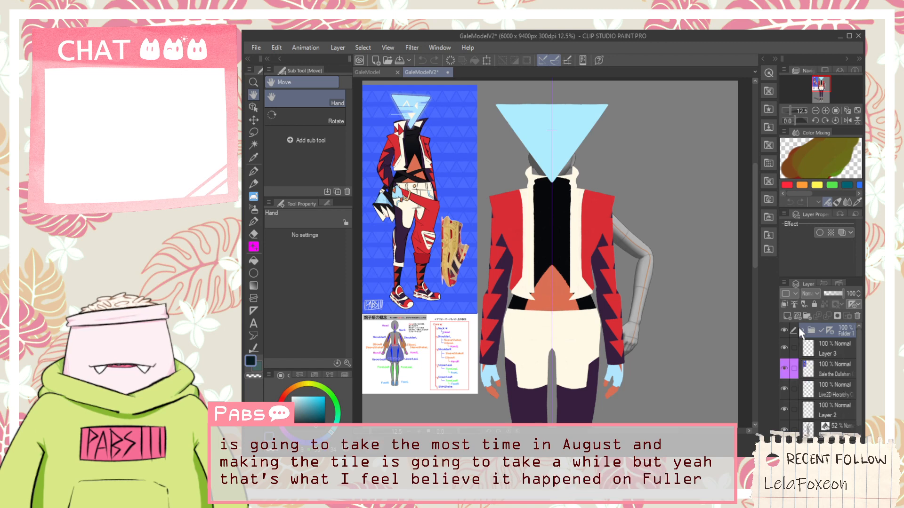
left_click(814, 354)
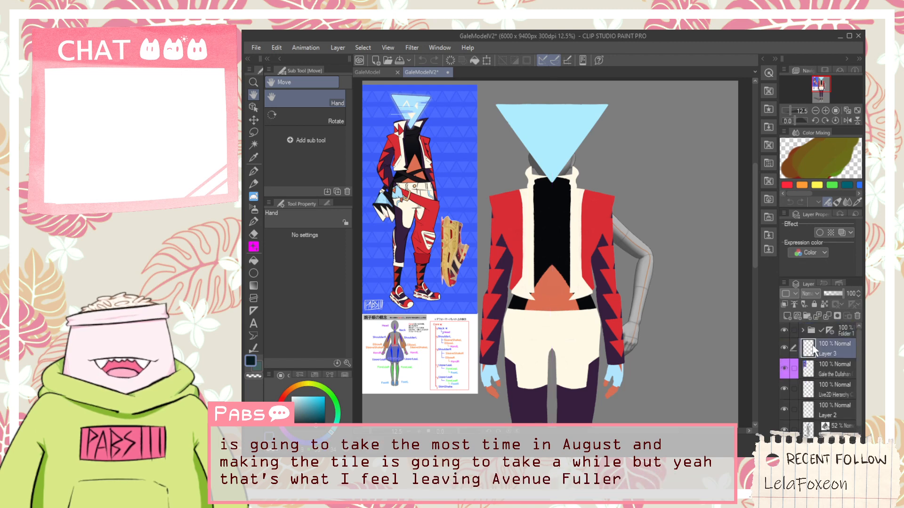
left_click(803, 329)
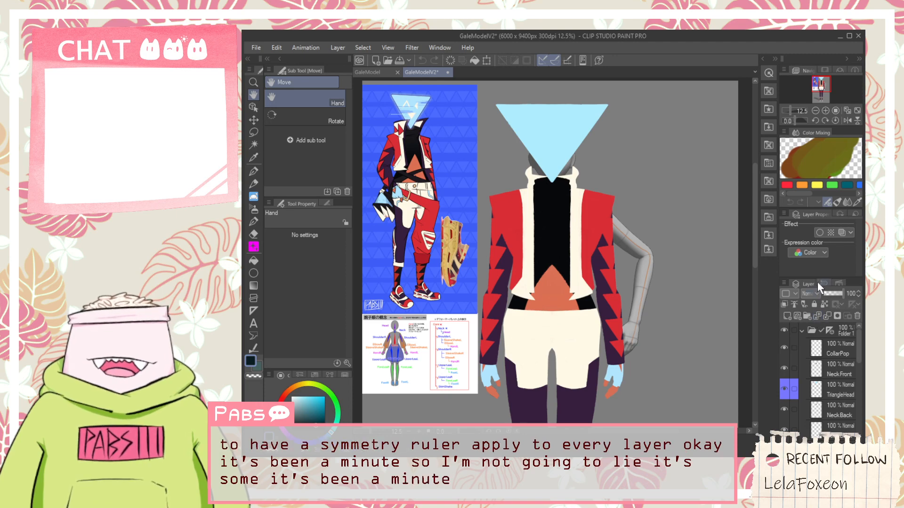
left_click(818, 347)
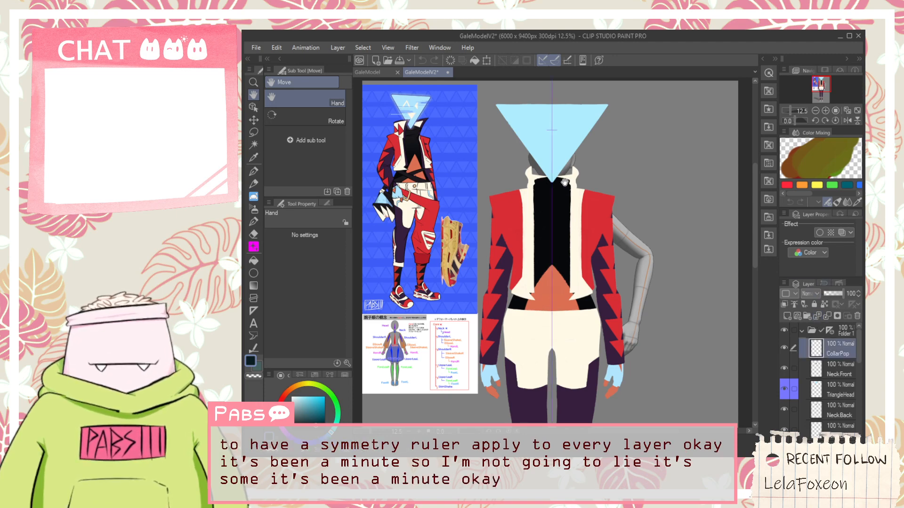
Inspect the model from the triangle head down to the hands and upper legs.
left_click_drag(564, 174, 568, 198)
scroll(587, 175, "up", 1)
left_click_drag(587, 164, 585, 222)
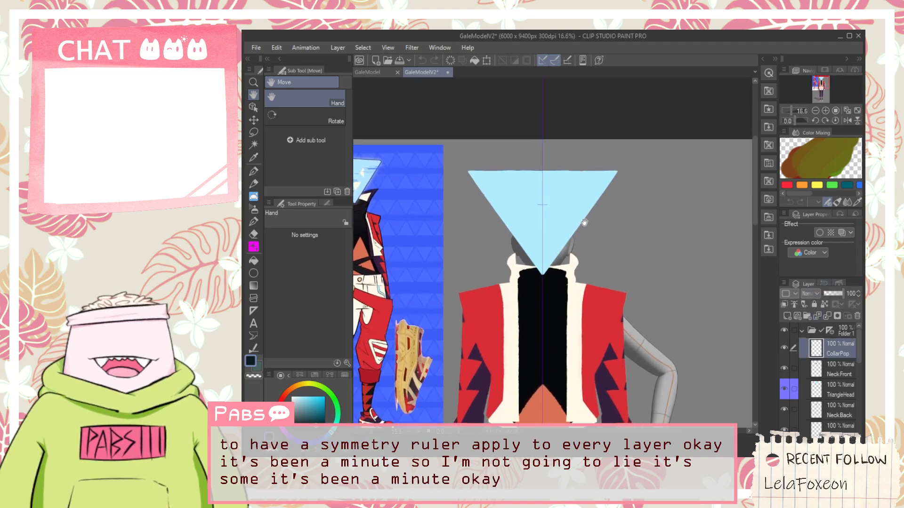
left_click_drag(536, 204, 546, 81)
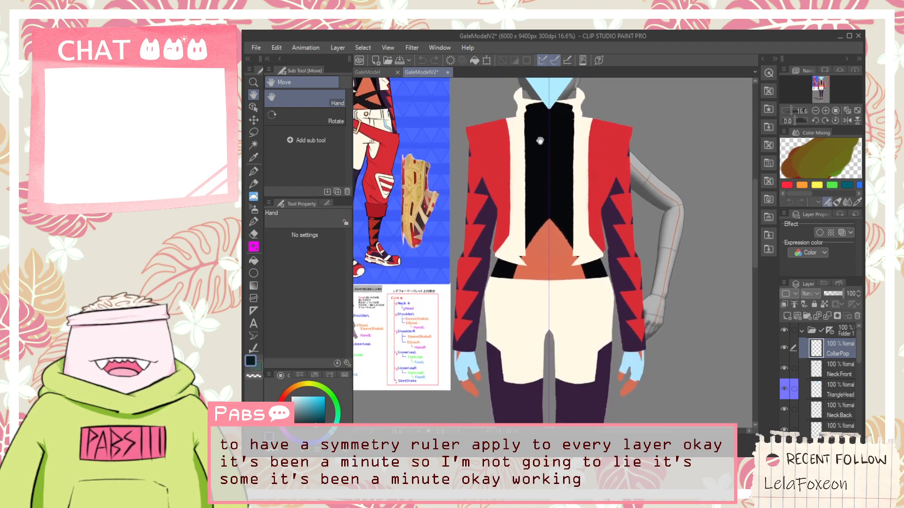
left_click_drag(551, 181, 553, 86)
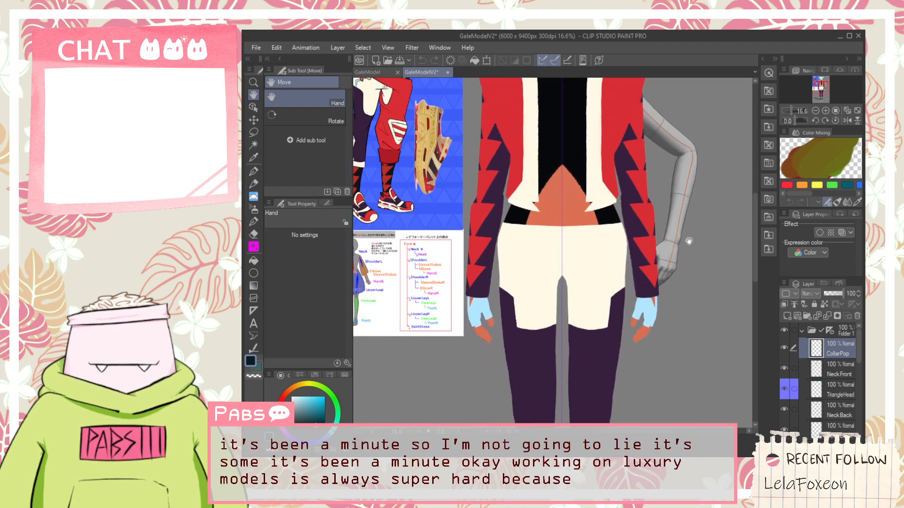
scroll(650, 231, "down", 1)
left_click_drag(631, 198, 650, 289)
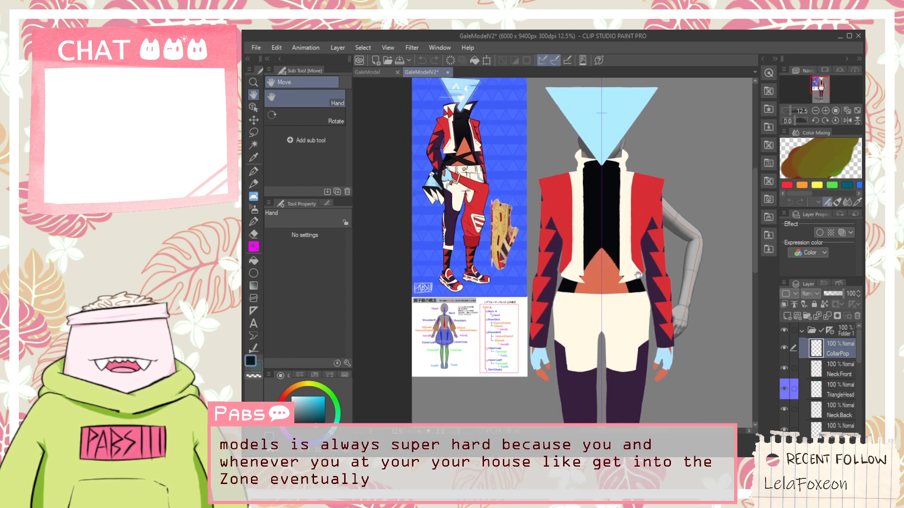
Examine the reference character's outfit and head against the model's torso and hips.
scroll(474, 123, "up", 4)
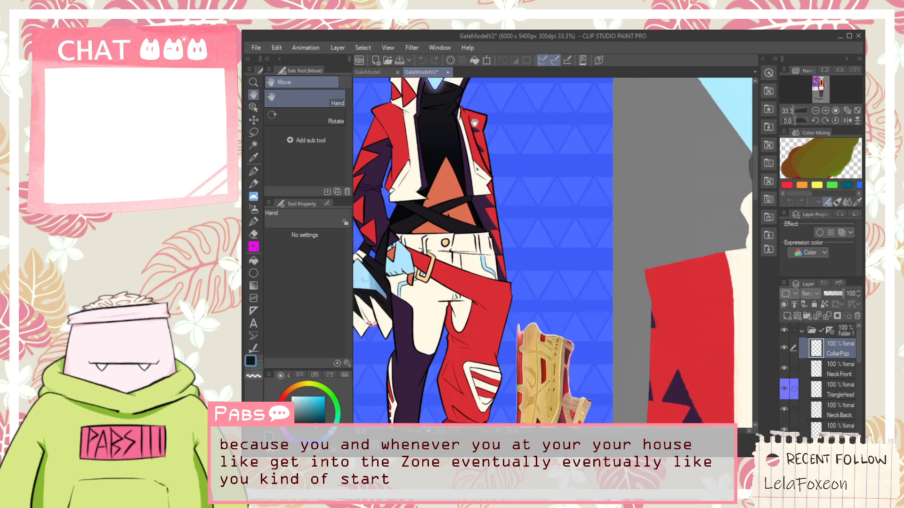
scroll(475, 122, "down", 1)
left_click_drag(474, 123, 475, 141)
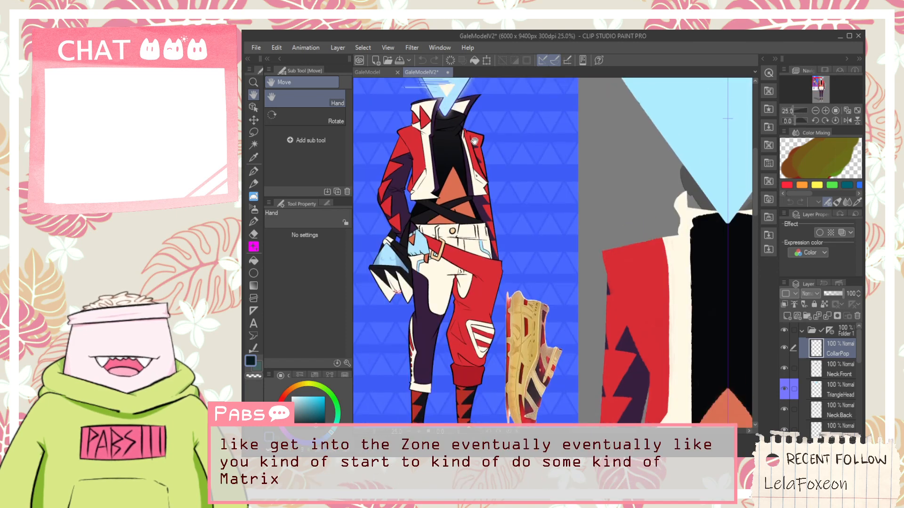
scroll(474, 141, "down", 6)
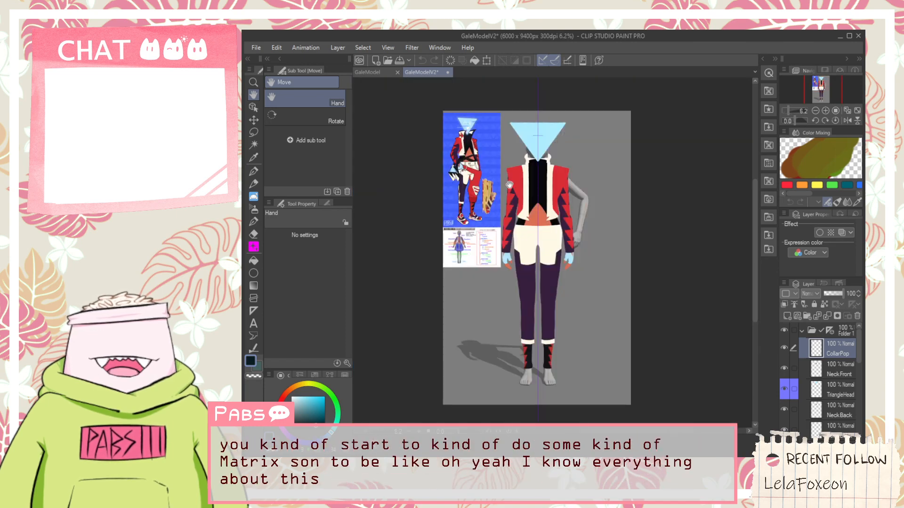
scroll(509, 184, "up", 6)
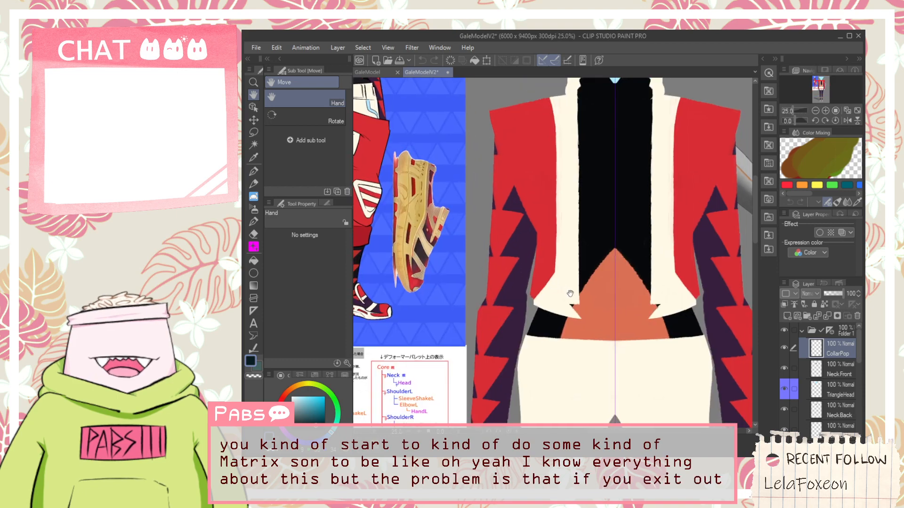
left_click_drag(522, 174, 550, 209)
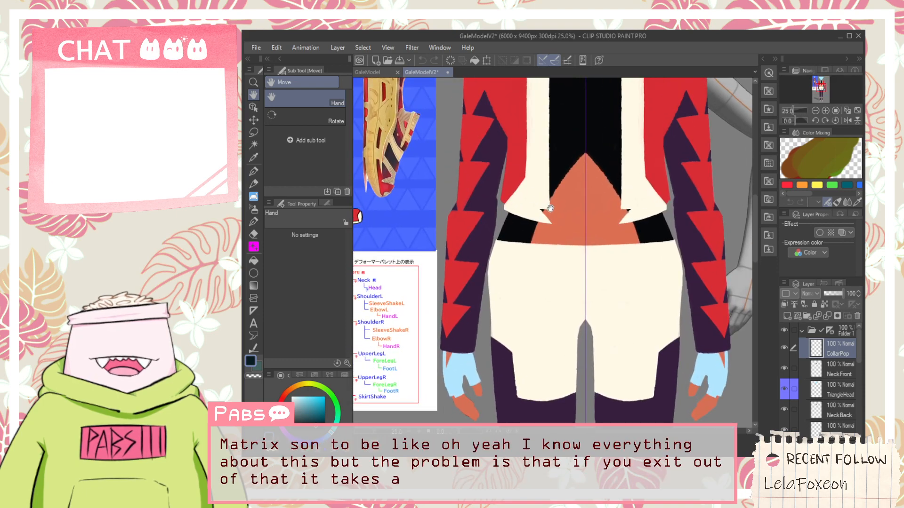
scroll(549, 207, "down", 5)
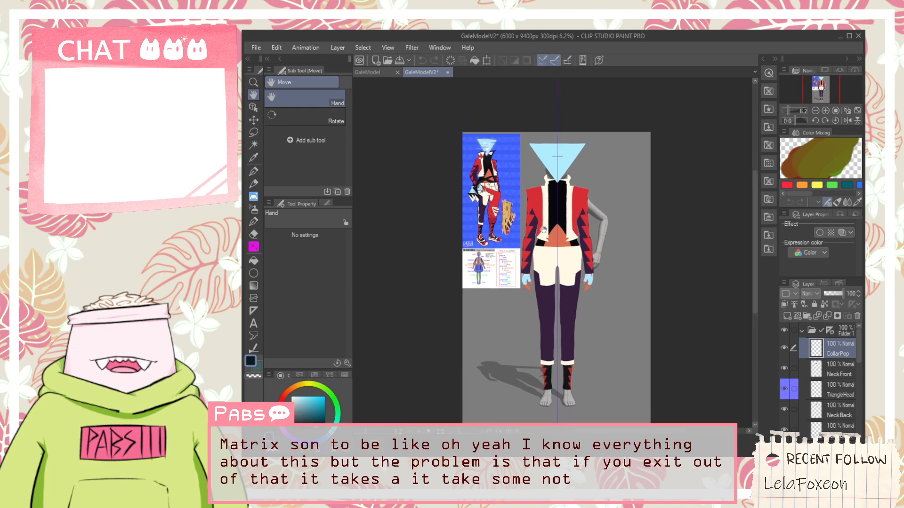
scroll(500, 174, "up", 5)
left_click_drag(483, 173, 514, 226)
left_click_drag(475, 138, 499, 226)
scroll(485, 181, "down", 2)
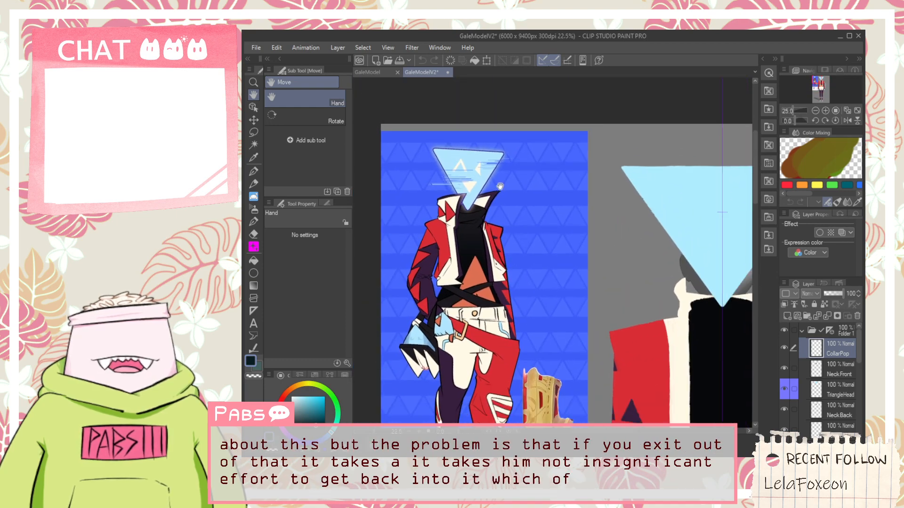
left_click_drag(500, 186, 498, 180)
scroll(498, 181, "down", 4)
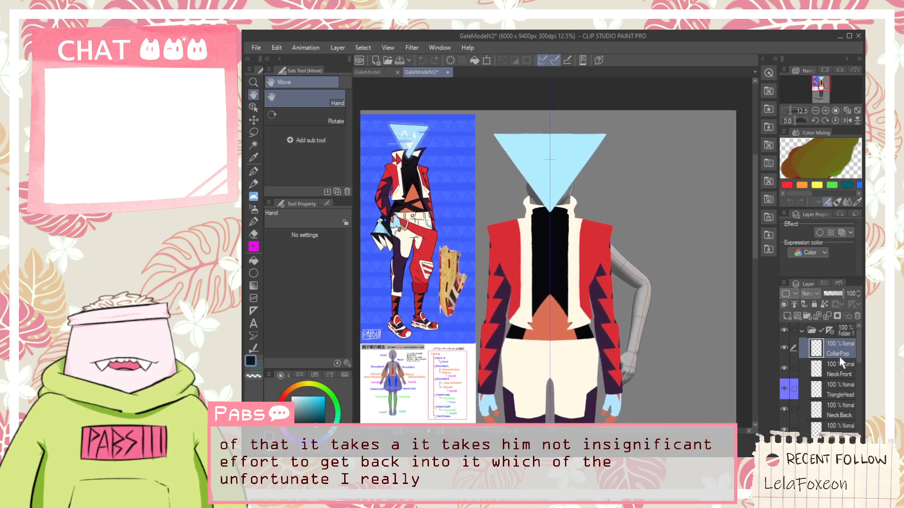
Select the clipped sleeve triangles layer above Folder 2.
scroll(840, 356, "down", 5)
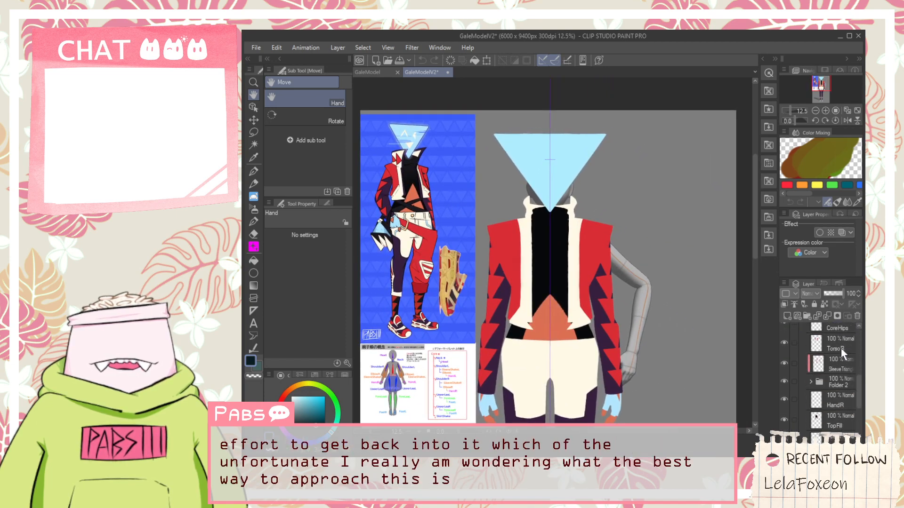
left_click(840, 361)
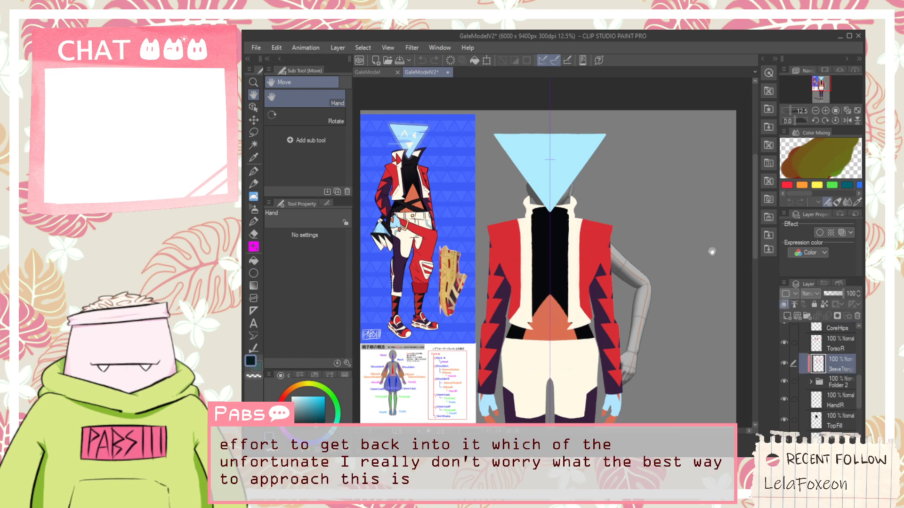
scroll(695, 256, "down", 3)
scroll(634, 278, "up", 3)
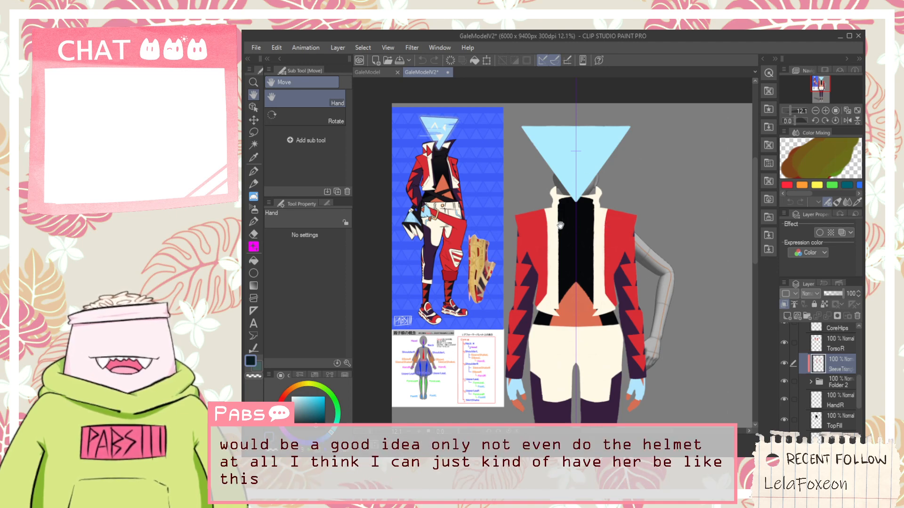
Examine the reference character's triangle head, collar and jacket beside the front-facing model.
left_click_drag(560, 225, 571, 210)
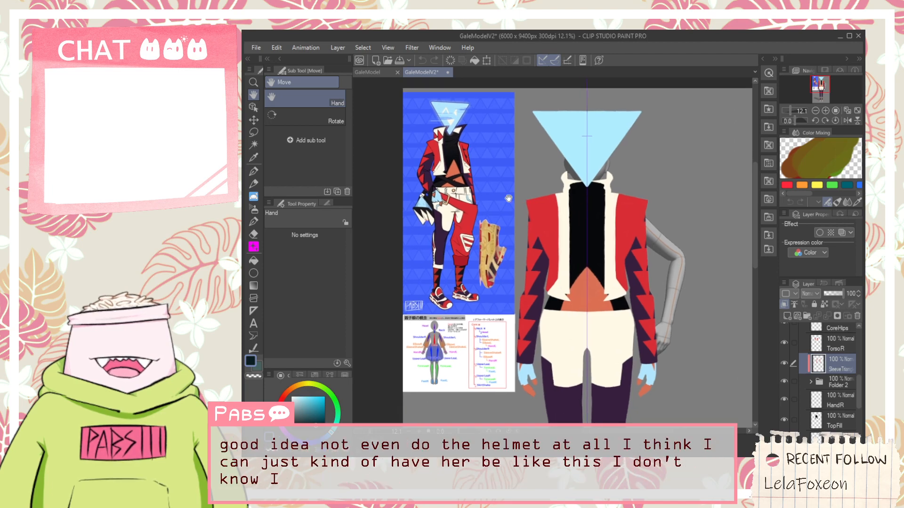
scroll(446, 151, "up", 1)
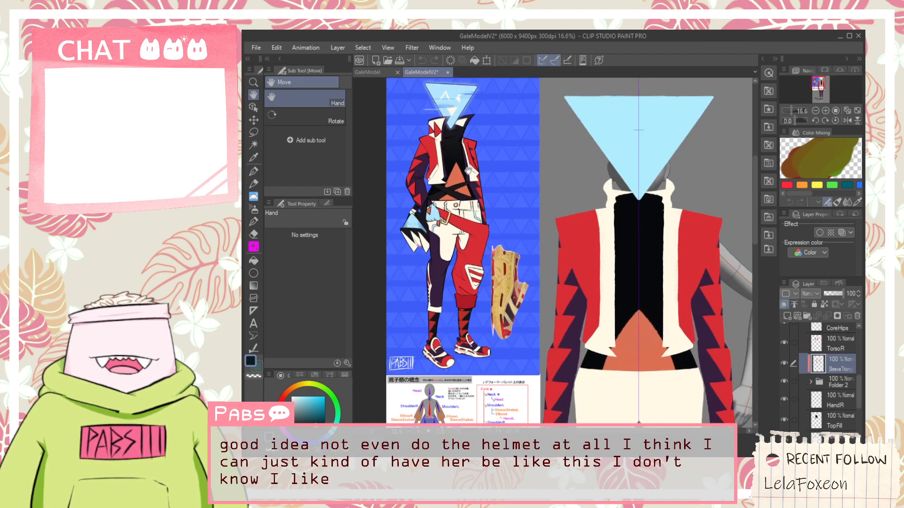
scroll(468, 171, "up", 3)
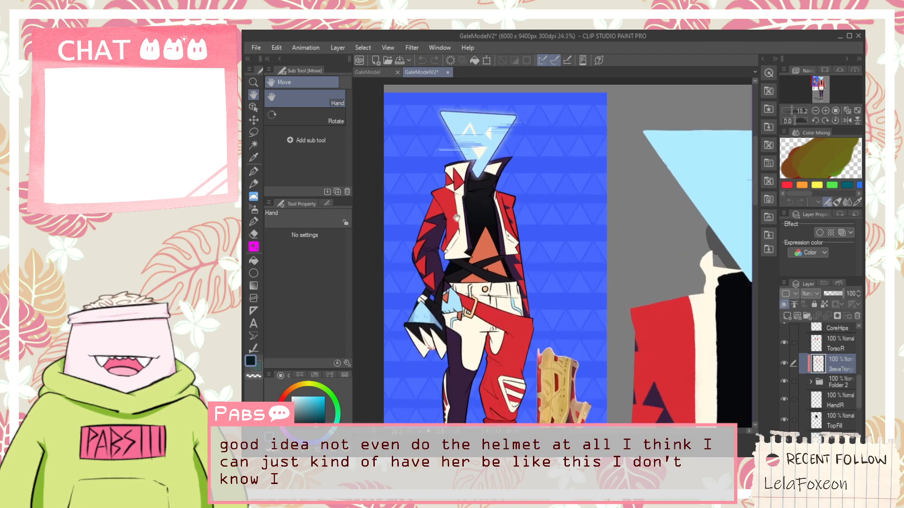
left_click_drag(406, 326, 459, 263)
left_click_drag(460, 225, 493, 281)
left_click_drag(575, 124, 575, 173)
scroll(578, 200, "up", 1)
scroll(579, 200, "down", 4)
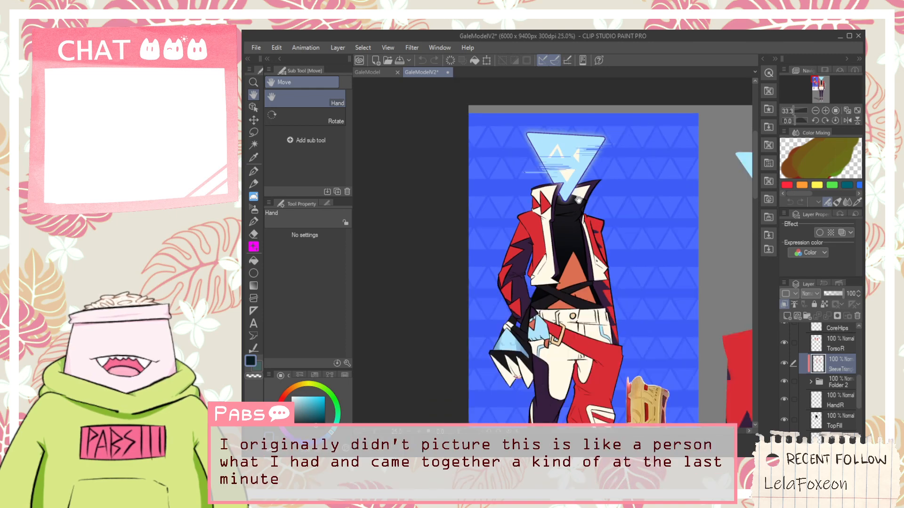
left_click_drag(603, 237, 595, 232)
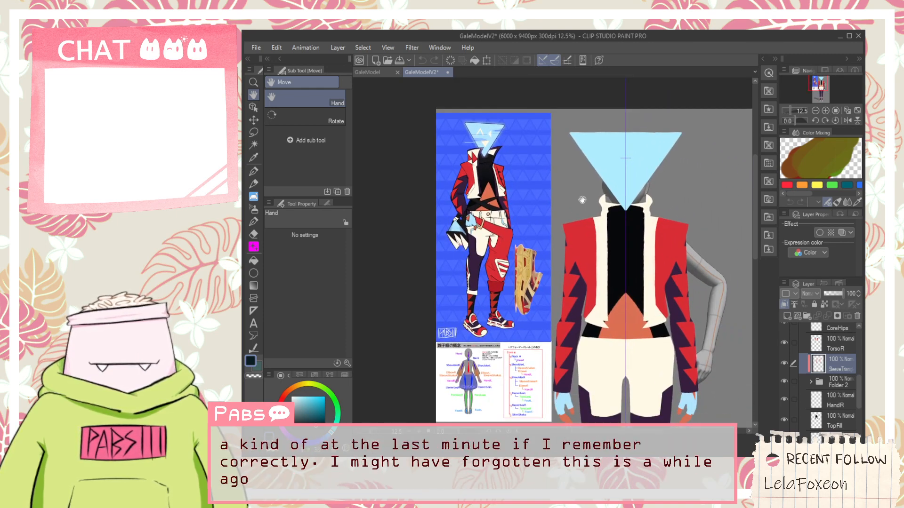
Compare the model's collar and open jacket front with the jacket details on the reference character.
left_click_drag(582, 200, 583, 170)
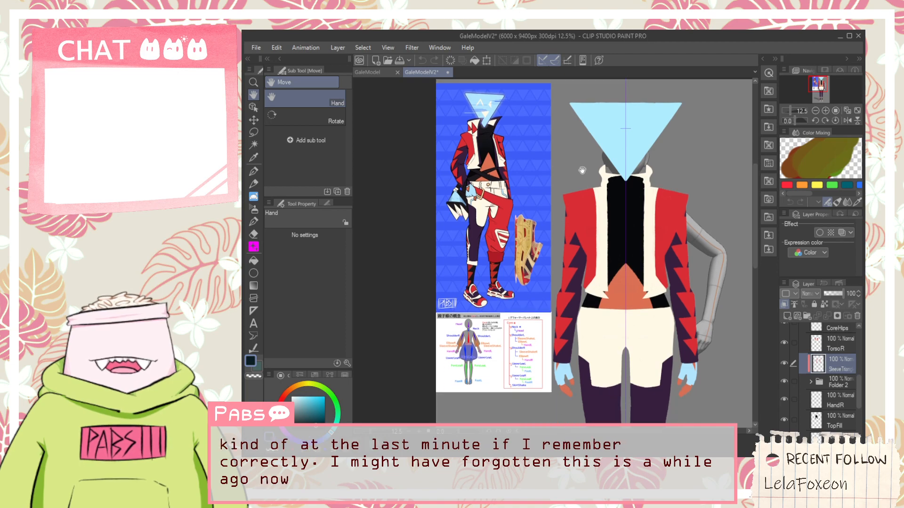
scroll(608, 209, "up", 5)
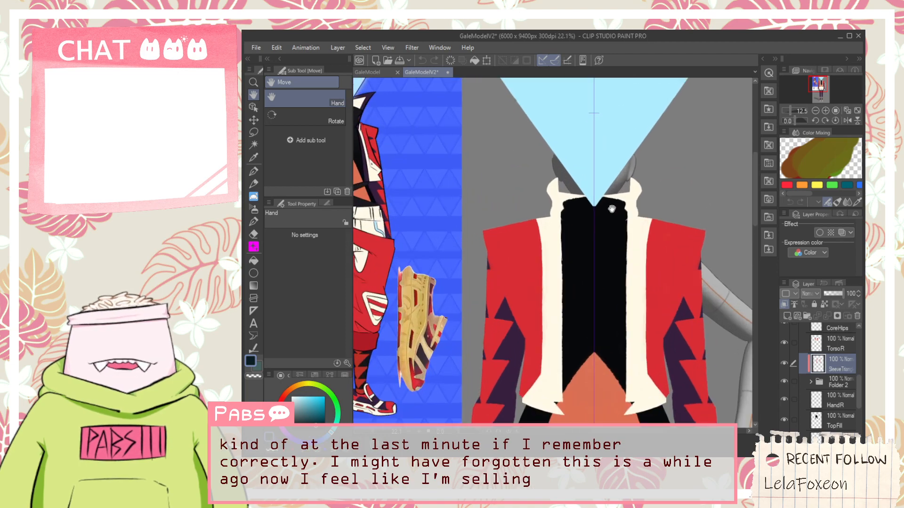
scroll(609, 208, "up", 2)
scroll(609, 208, "down", 3)
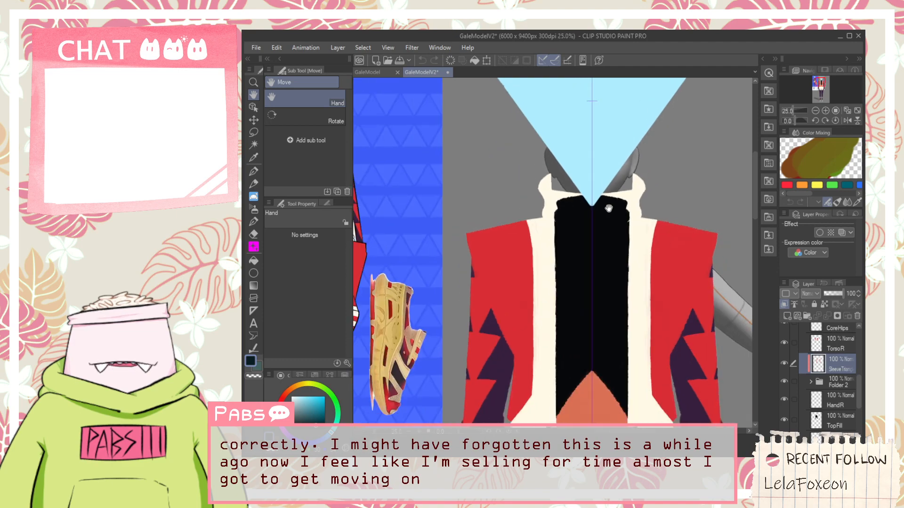
scroll(608, 208, "down", 1)
left_click_drag(609, 208, 645, 321)
scroll(416, 216, "up", 2)
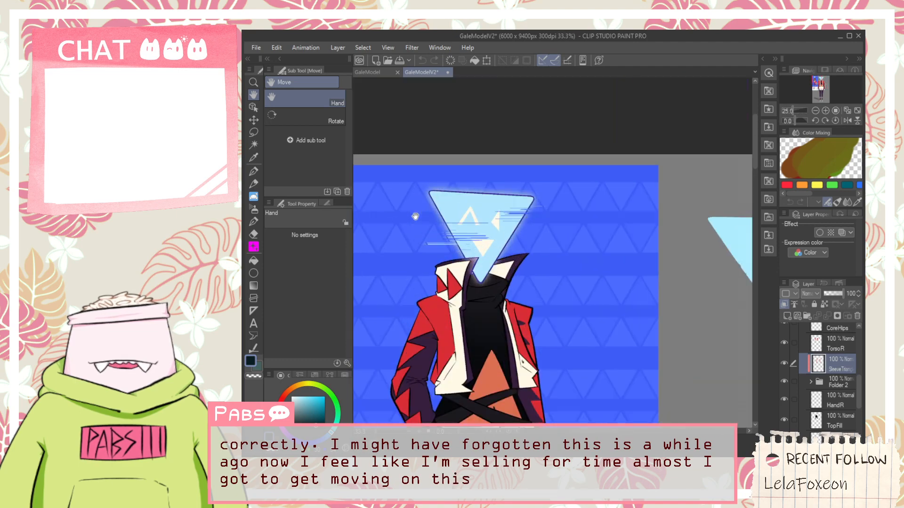
left_click_drag(554, 347, 495, 179)
scroll(413, 173, "down", 1)
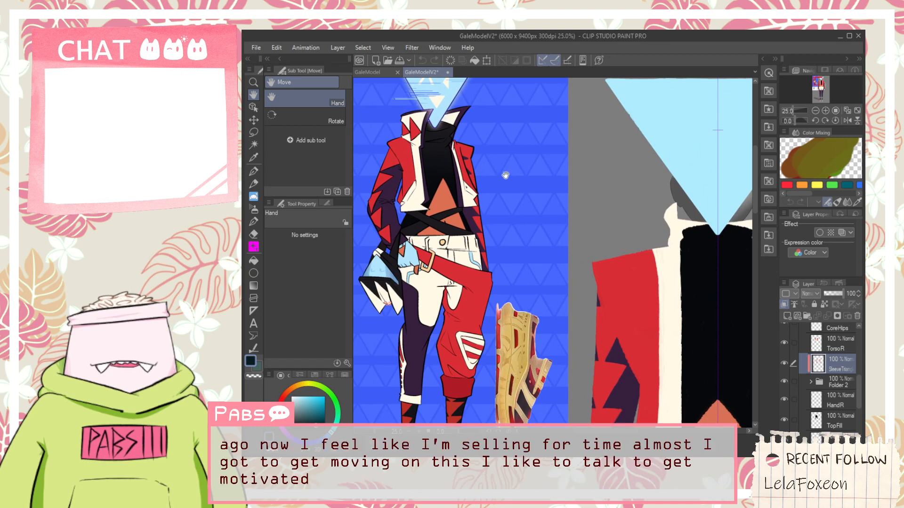
left_click_drag(626, 197, 554, 170)
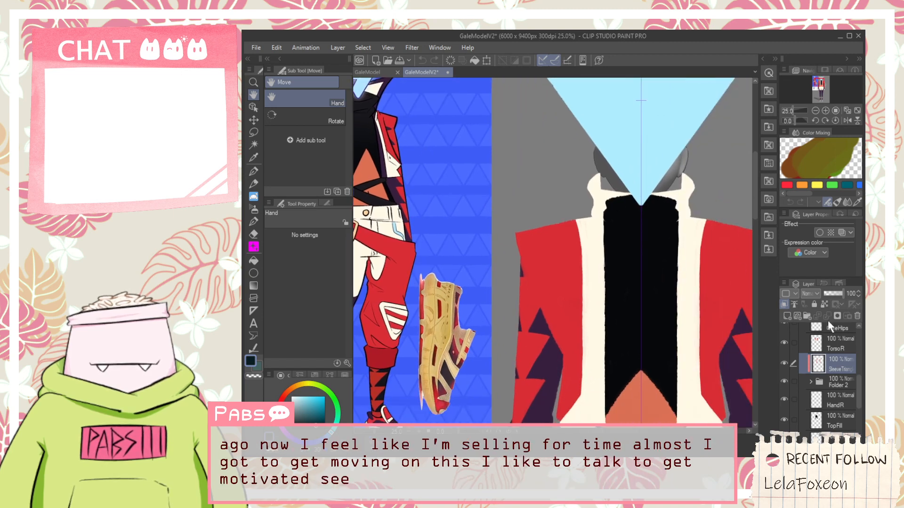
Sample the dark purple from the inner trim of the reference character's jacket.
scroll(841, 351, "up", 2)
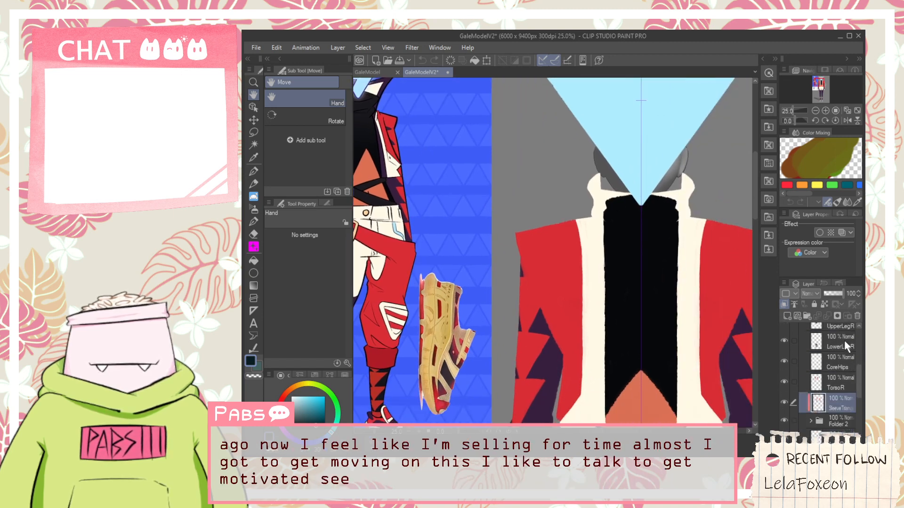
scroll(835, 337, "up", 2)
scroll(834, 336, "down", 1)
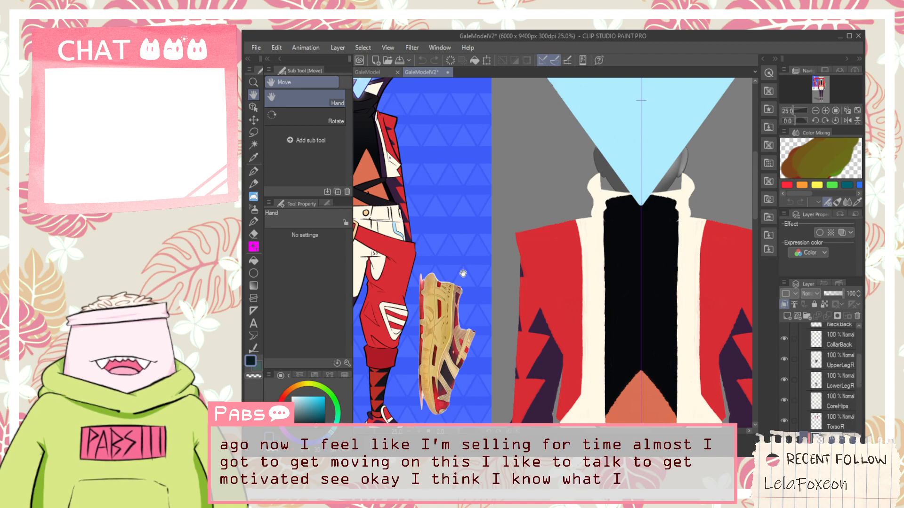
left_click_drag(460, 274, 558, 338)
key("i")
scroll(448, 261, "up", 7)
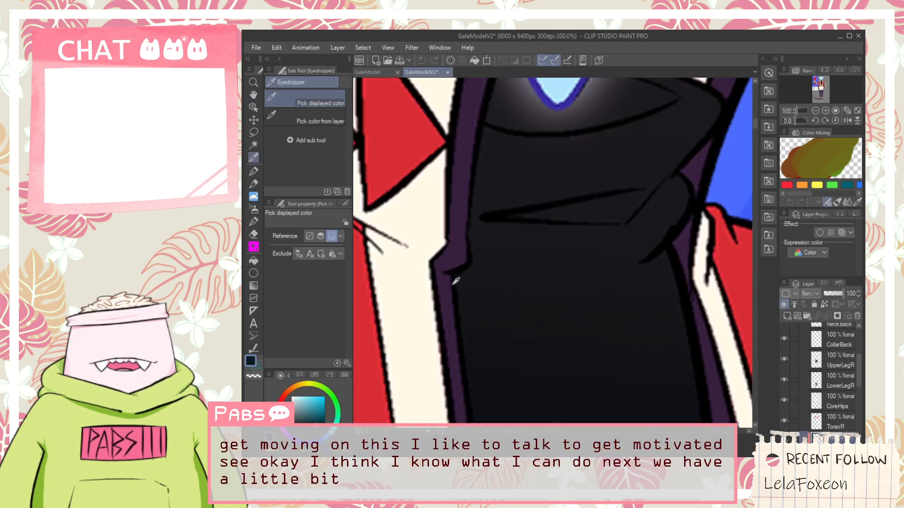
scroll(449, 260, "down", 7)
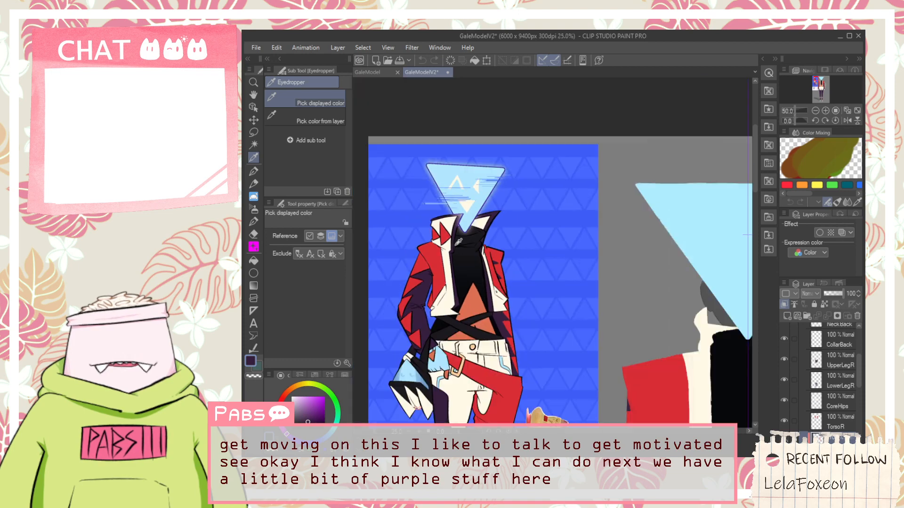
Add a new layer named ZipperTrim directly above the CollarBack layer.
key("h")
left_click_drag(547, 300, 430, 194)
scroll(817, 353, "up", 1)
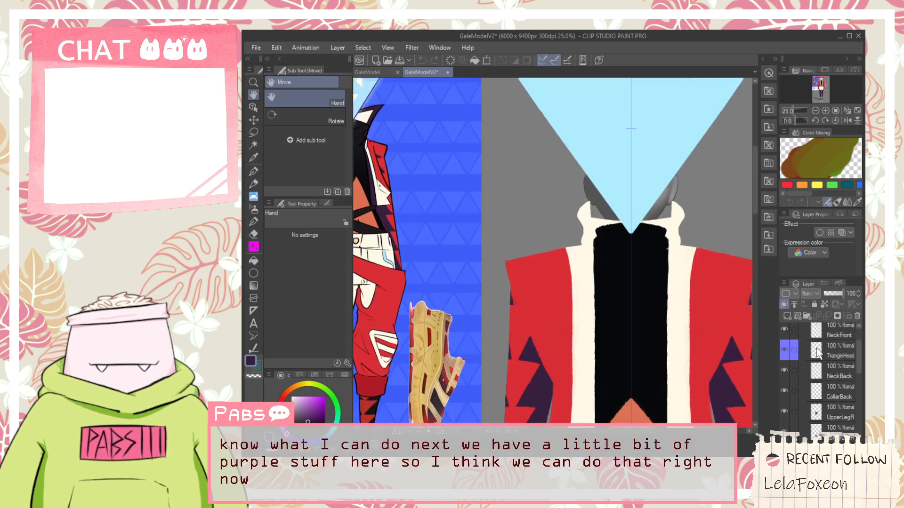
scroll(817, 354, "up", 2)
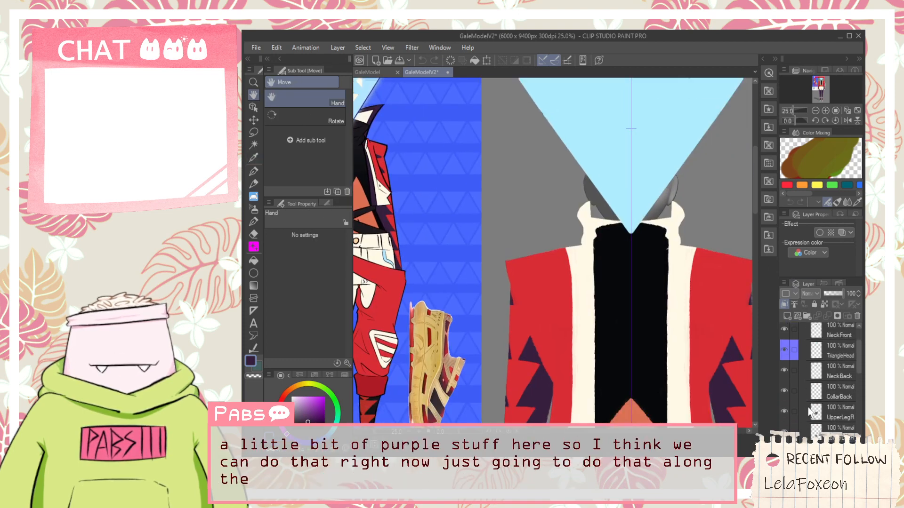
left_click(839, 393)
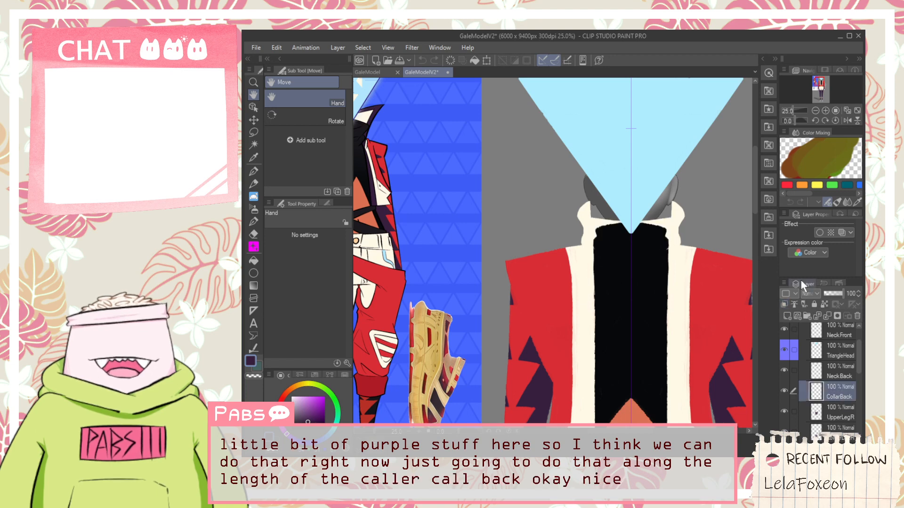
left_click(788, 316)
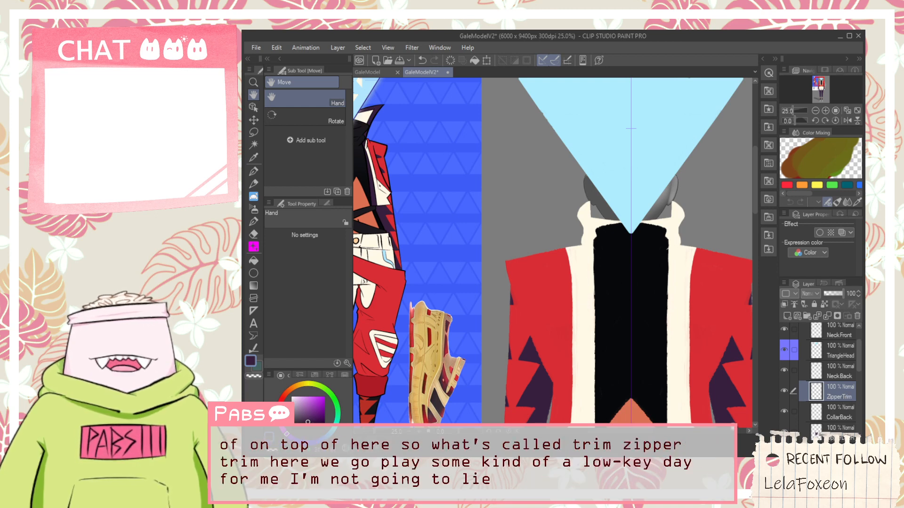
Move the ZipperTrim layer to the top of Folder 1, above CollarPop.
key("p")
scroll(560, 263, "up", 5)
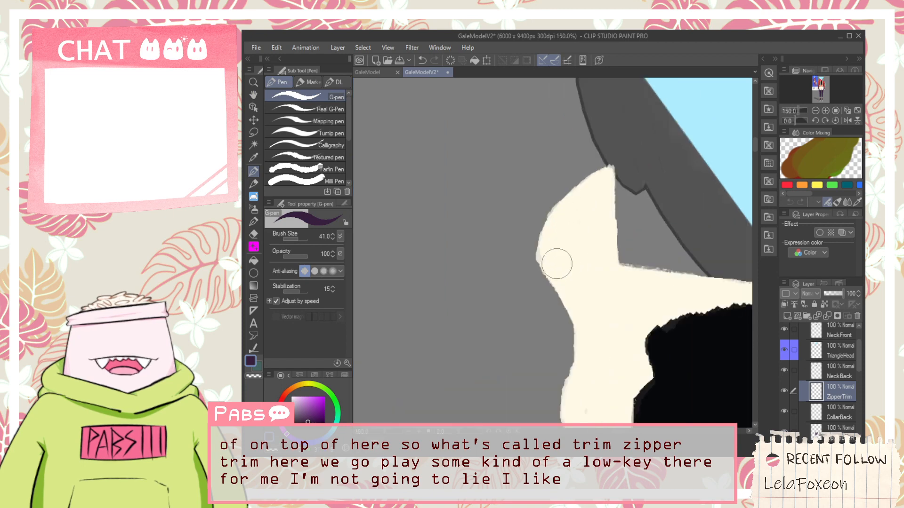
key("ctrl+z")
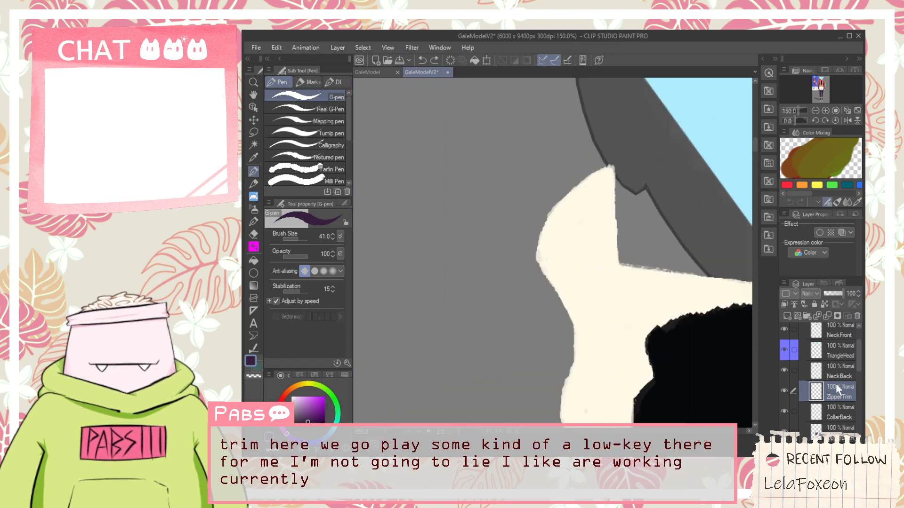
left_click_drag(858, 358, 857, 349)
left_click(785, 337)
left_click(785, 337)
left_click_drag(843, 343, 840, 340)
Choose the Korean-named rough-edged pen brush and test purple strokes along the outer curve of the collar.
left_click_drag(542, 264, 584, 191)
key("ctrl+z")
scroll(344, 136, "down", 5)
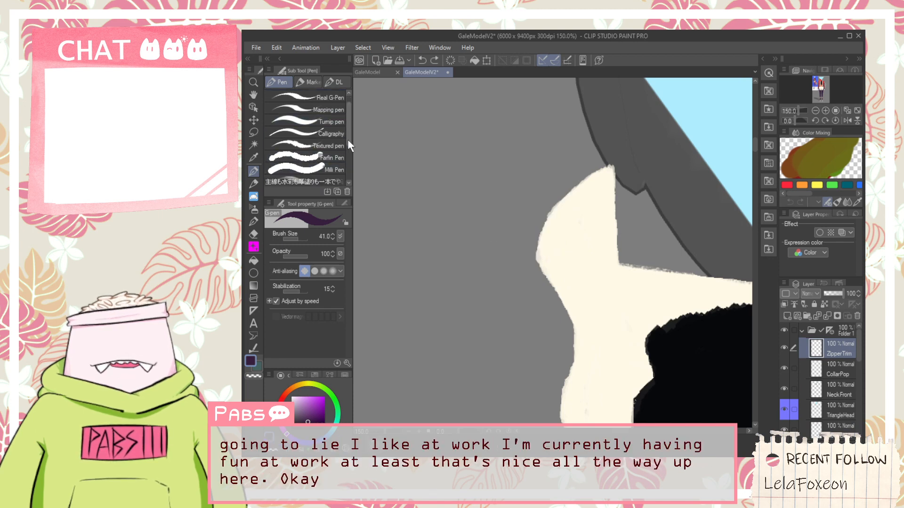
left_click(320, 135)
mouse_move(534, 255)
left_mouse_down()
mouse_move(570, 182)
mouse_move(560, 201)
mouse_move(612, 160)
left_mouse_up()
key("ctrl+z")
key("ctrl+z")
left_click_drag(545, 250, 614, 159)
key("ctrl+z")
key("ctrl+z")
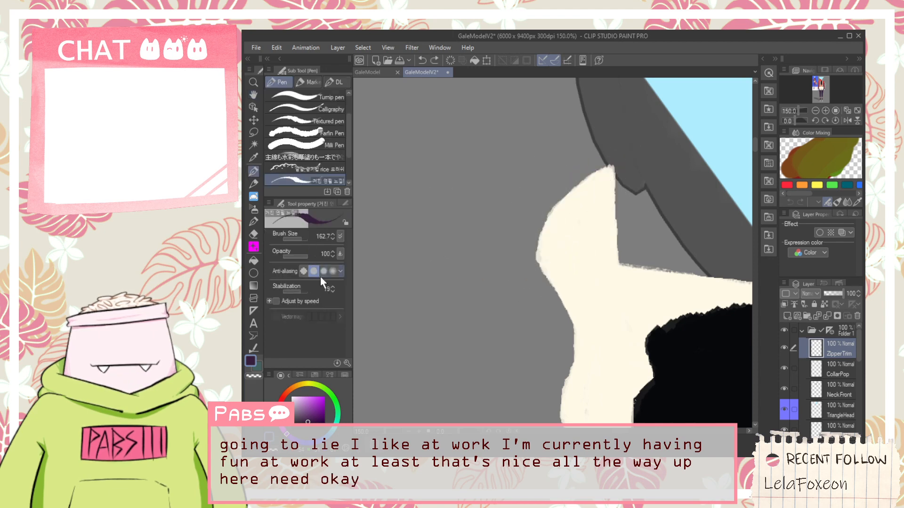
Set the pen's stabilization to 44 and its brush size to 80.
left_click(304, 292)
left_click(300, 238)
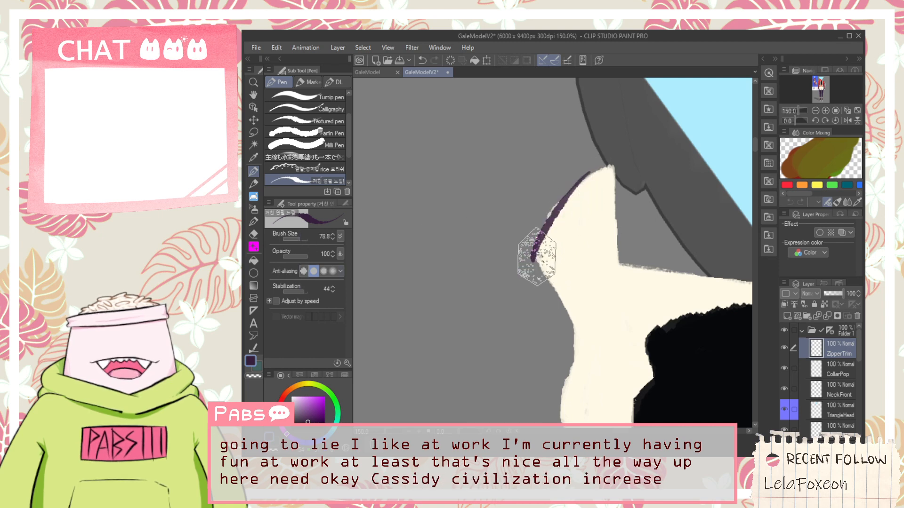
key("ctrl+z")
left_click(333, 235)
Paint a thick purple trim along the collar's outer curved edge, extending slightly past its pointed tip.
left_click_drag(535, 260, 584, 213)
left_click_drag(537, 261, 623, 150)
key("ctrl+z")
mouse_move(536, 262)
left_mouse_down()
mouse_move(625, 148)
mouse_move(618, 162)
left_mouse_up()
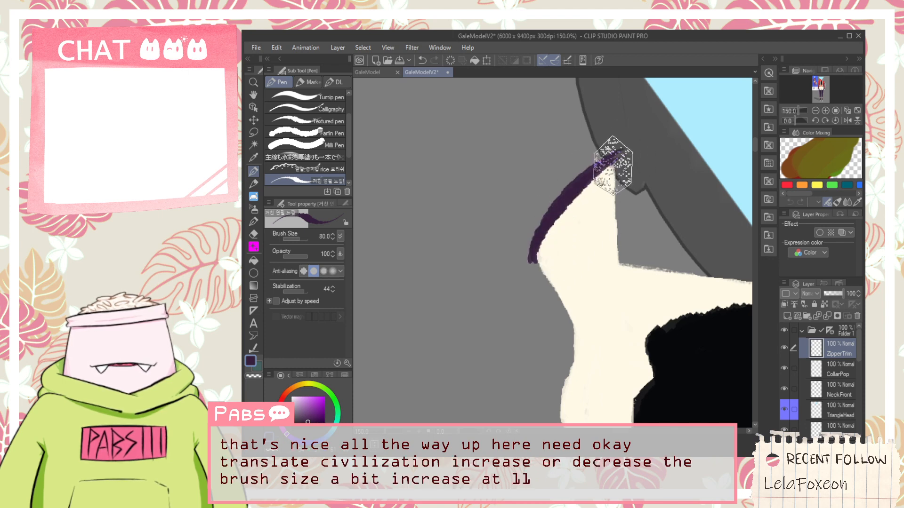
left_click_drag(536, 258, 625, 151)
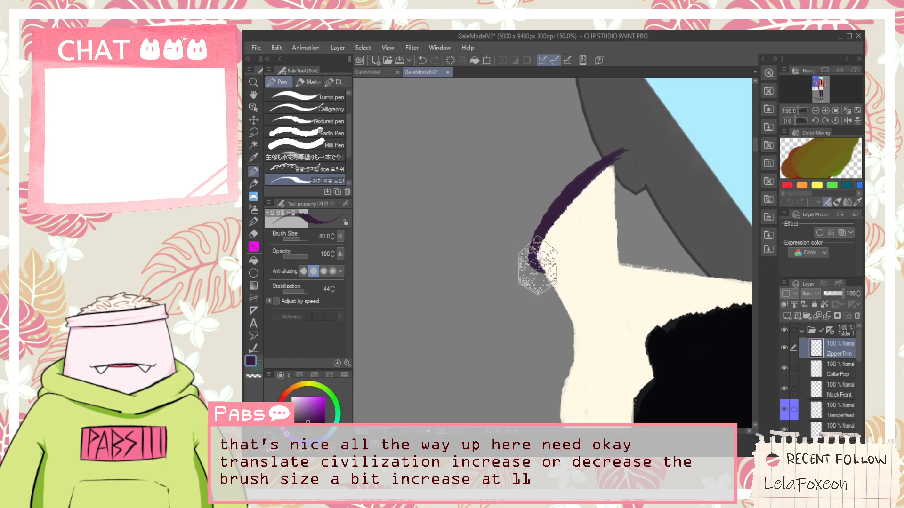
mouse_move(533, 266)
left_mouse_down()
mouse_move(618, 187)
mouse_move(541, 259)
mouse_move(619, 159)
left_mouse_up()
key("ctrl+z")
key("ctrl+z")
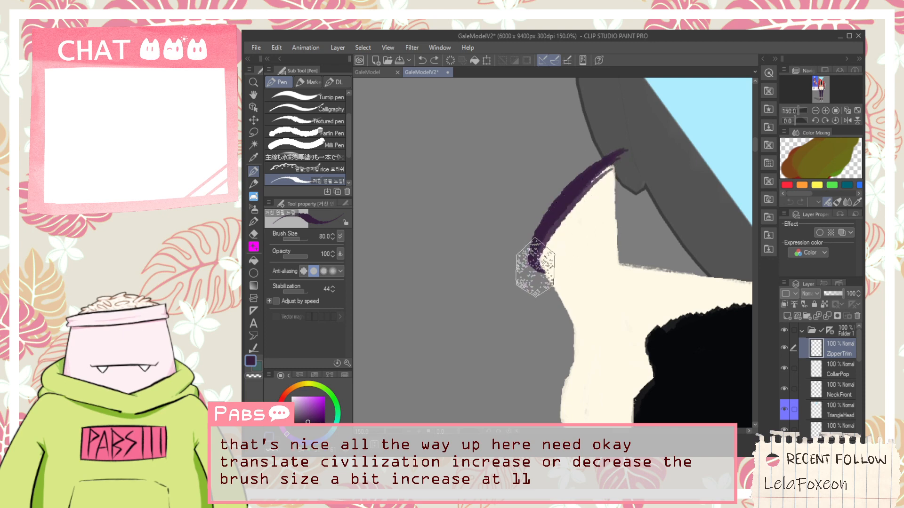
left_click_drag(565, 210, 632, 161)
left_click_drag(585, 189, 621, 158)
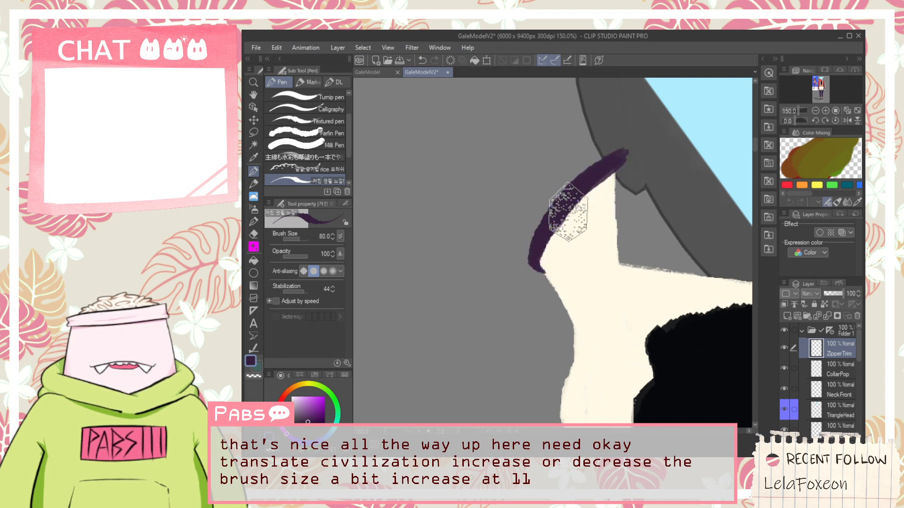
Paint a vertical purple trim from the collar's tip down its inner edge to the black shirt.
scroll(540, 252, "up", 4)
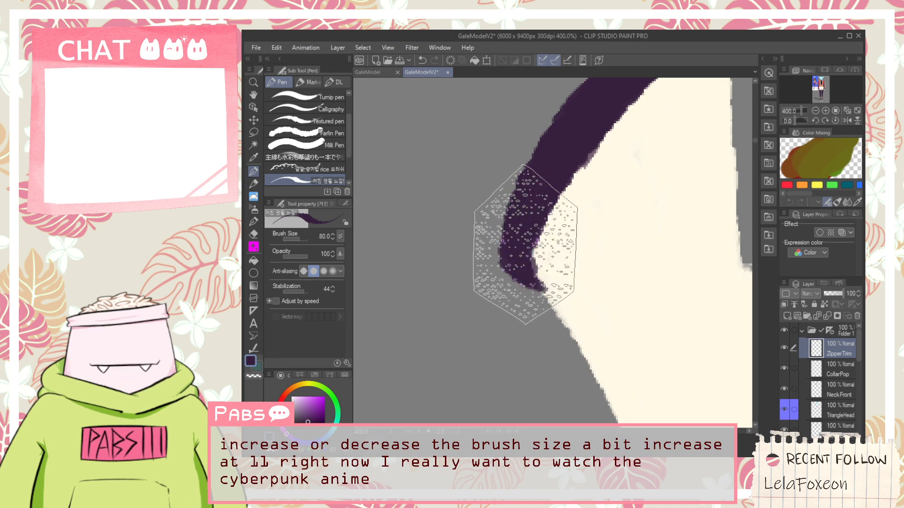
scroll(525, 283, "down", 3)
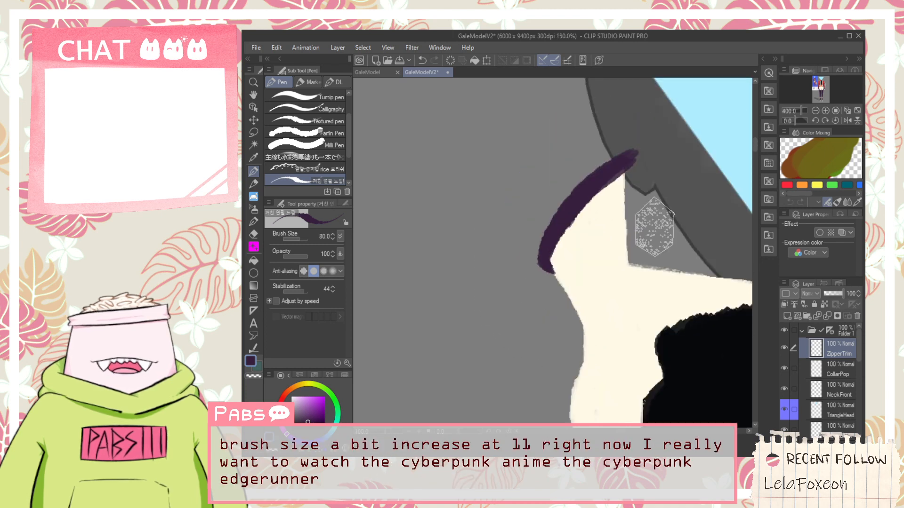
left_click_drag(632, 159, 635, 272)
left_click_drag(632, 161, 639, 306)
key("ctrl+z")
left_click_drag(633, 159, 638, 332)
mouse_move(630, 162)
left_mouse_down()
mouse_move(636, 300)
mouse_move(630, 185)
mouse_move(652, 318)
mouse_move(629, 160)
mouse_move(636, 372)
left_mouse_up()
key("ctrl+z")
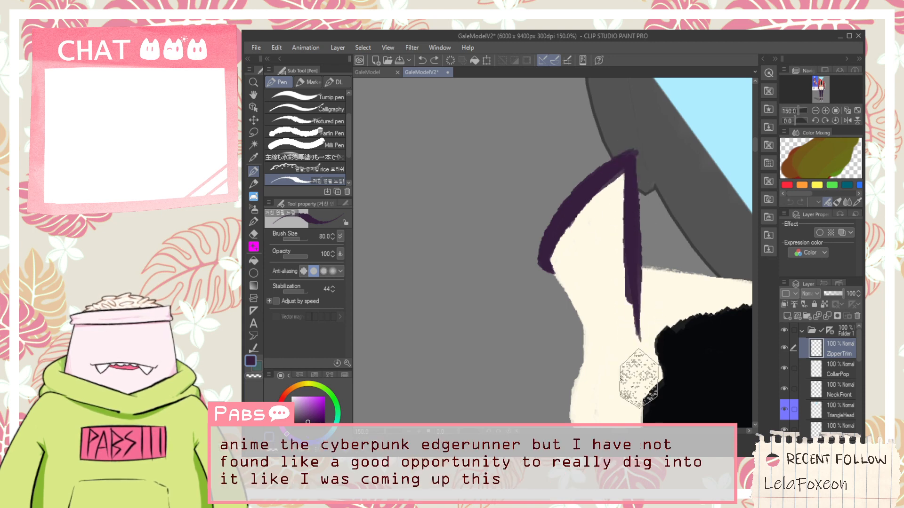
left_click_drag(635, 245, 636, 407)
left_click_drag(632, 301, 640, 386)
left_click_drag(632, 279, 641, 408)
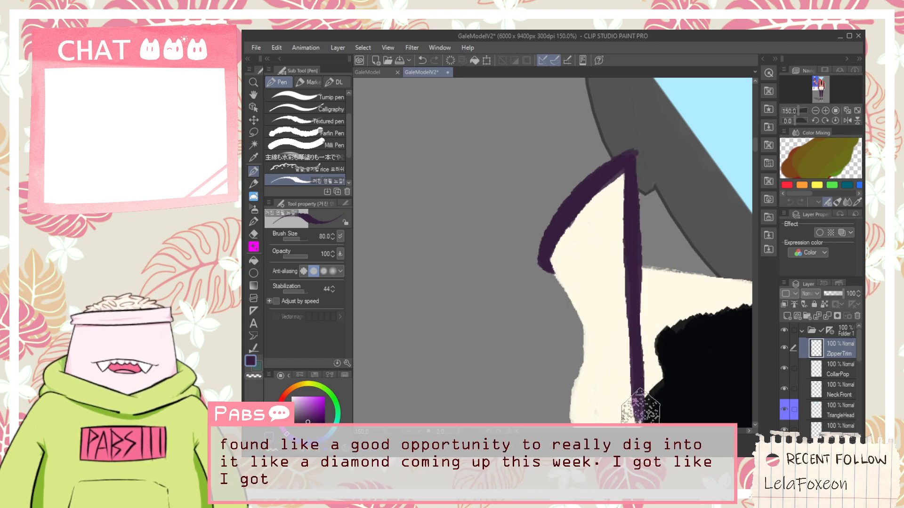
left_click_drag(636, 300, 633, 412)
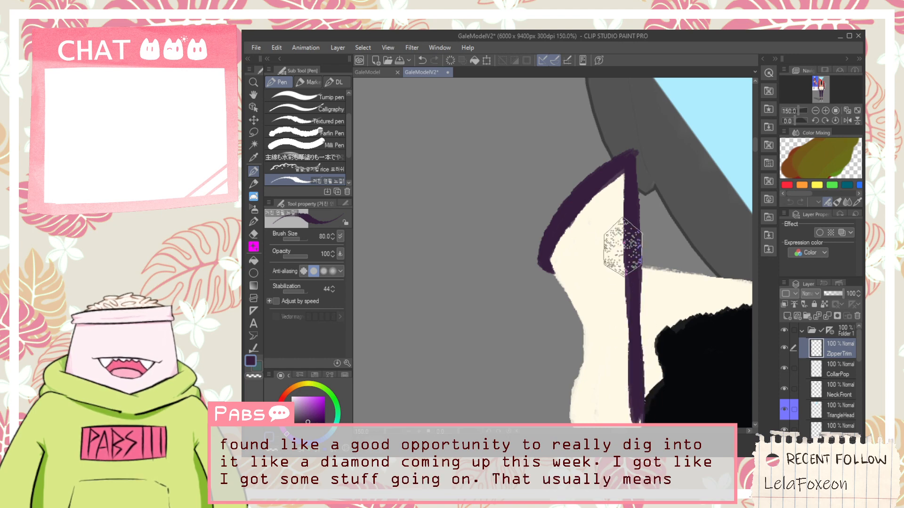
Tidy the purple trim around the collar's pointed tip with the hard eraser and the rough-edged pen.
scroll(637, 141, "up", 1)
key("e")
scroll(637, 142, "up", 2)
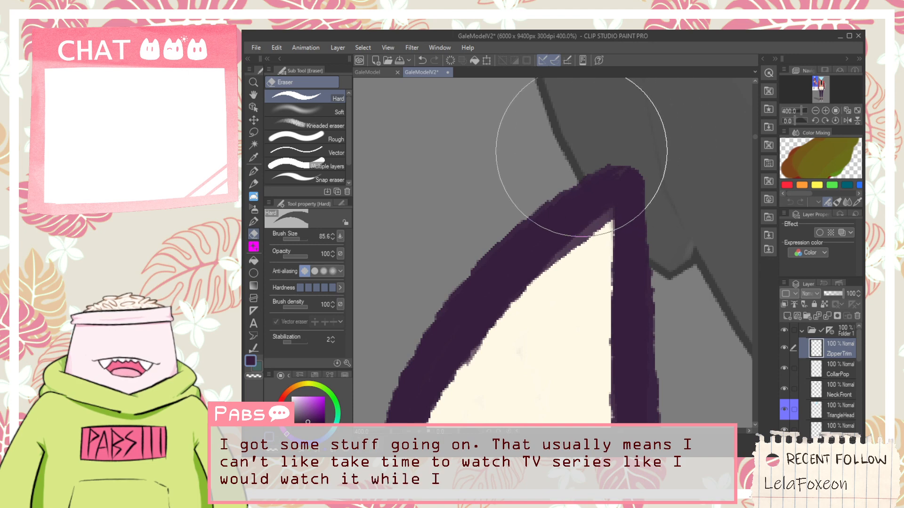
scroll(602, 163, "down", 3)
scroll(586, 151, "up", 2)
key("p")
scroll(593, 160, "up", 1)
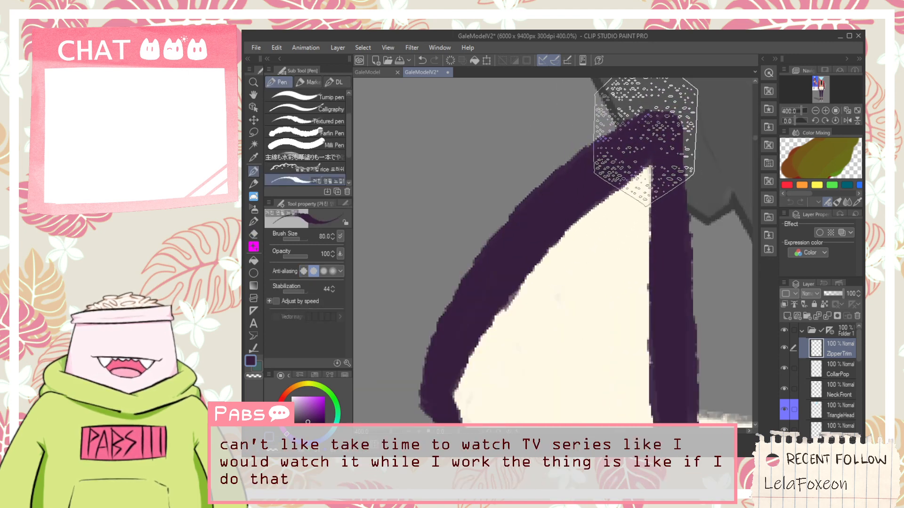
Thicken the vertical purple trim along the collar's inner edge, starting from its pointed tip.
scroll(651, 140, "down", 5)
key("space")
left_click_drag(669, 248, 612, 237)
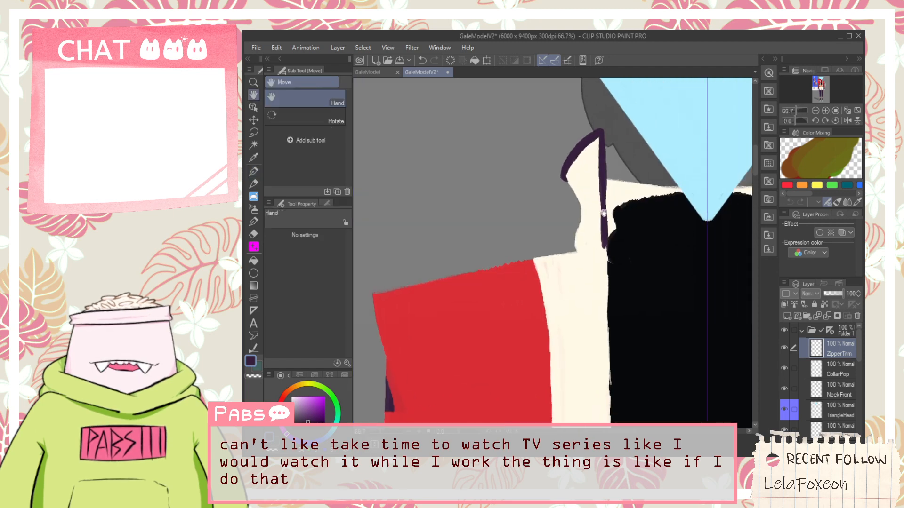
scroll(604, 133, "up", 2)
scroll(605, 133, "up", 1)
left_click_drag(636, 166, 616, 176)
left_click_drag(574, 129, 590, 268)
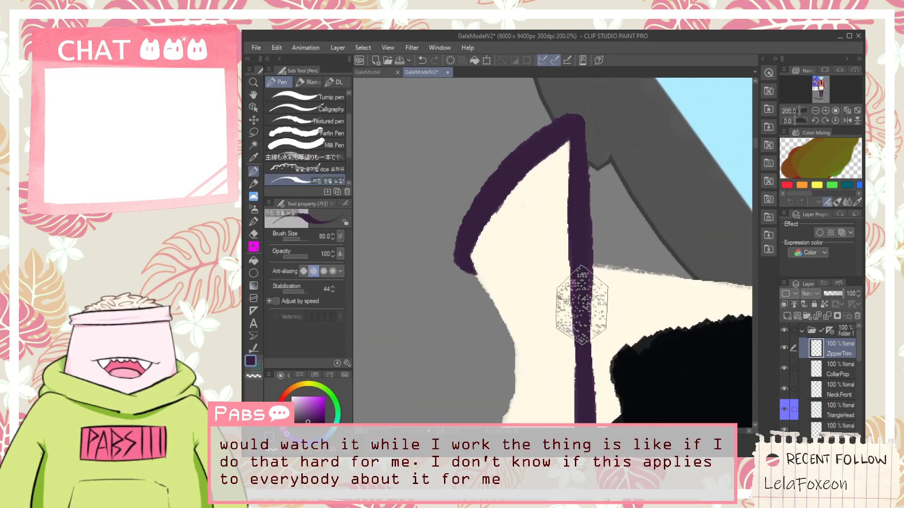
Extend the collar's vertical trim down past the black shirt's neckline onto the jacket opening, undoing stray strokes.
key("space")
mouse_move(585, 363)
left_mouse_down()
mouse_move(571, 169)
mouse_move(583, 370)
left_mouse_up()
key("ctrl+z")
left_click_drag(557, 133, 573, 376)
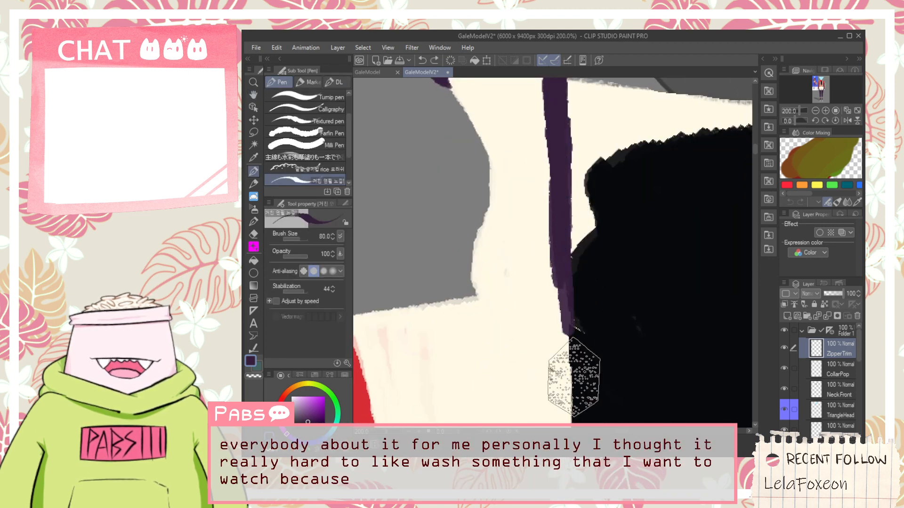
left_click_drag(555, 153, 577, 405)
key("ctrl+z")
key("ctrl+z")
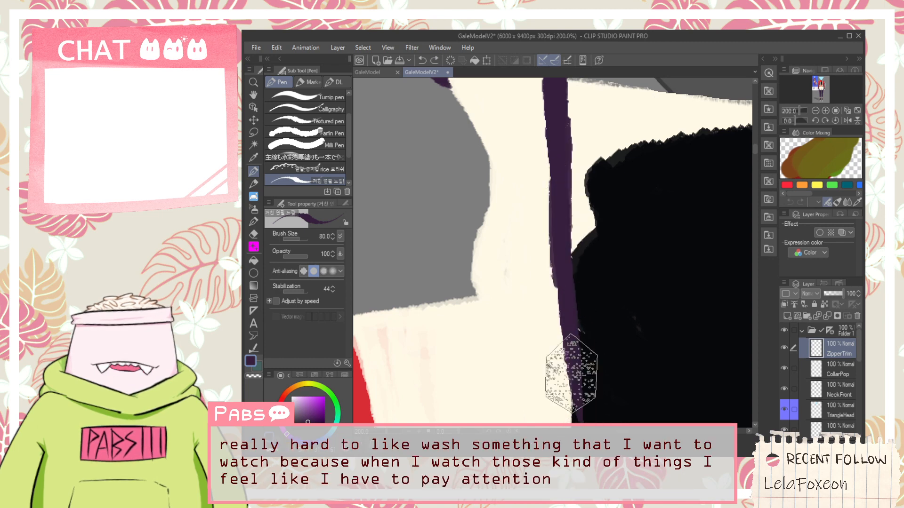
Widen the purple trim just below the neckline, along the border between the cream jacket panel and black shirt.
scroll(583, 324, "down", 1)
key("space")
mouse_move(609, 343)
left_mouse_down()
mouse_move(593, 258)
mouse_move(562, 363)
left_mouse_up()
scroll(559, 213, "up", 1)
left_click_drag(565, 298, 566, 404)
left_click_drag(546, 254, 558, 373)
key("ctrl+z")
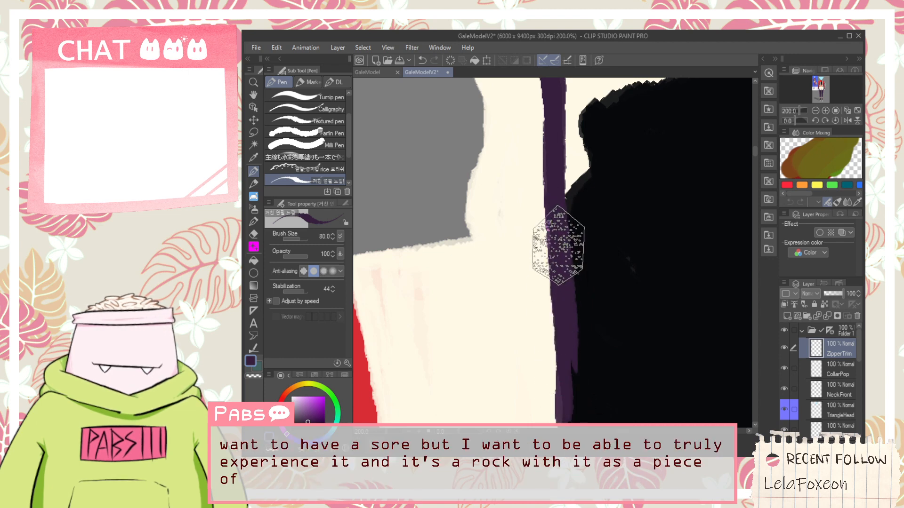
Erase the excess purple on the shirt side of the trim just below the neckline.
key("ctrl+minus")
key("space")
left_click_drag(565, 262, 562, 366)
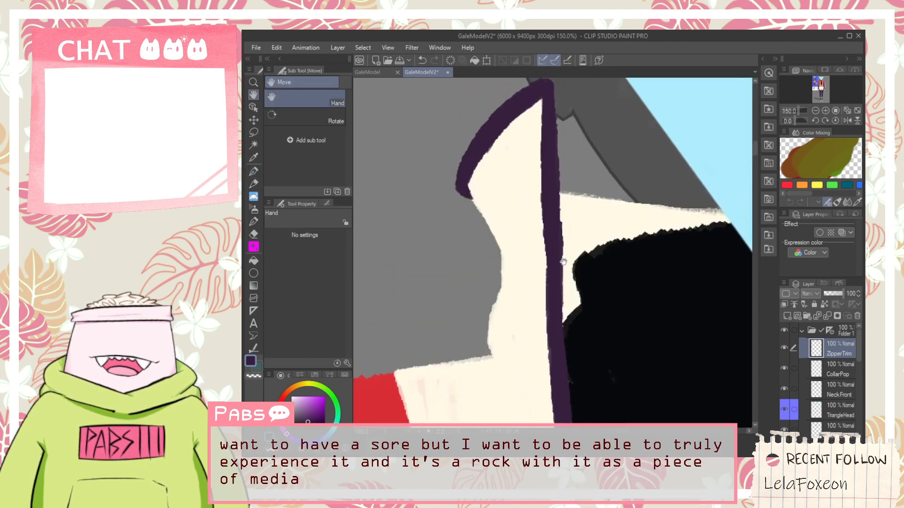
scroll(563, 263, "down", 3)
scroll(565, 329, "up", 3)
key("space")
left_click_drag(559, 257, 579, 281)
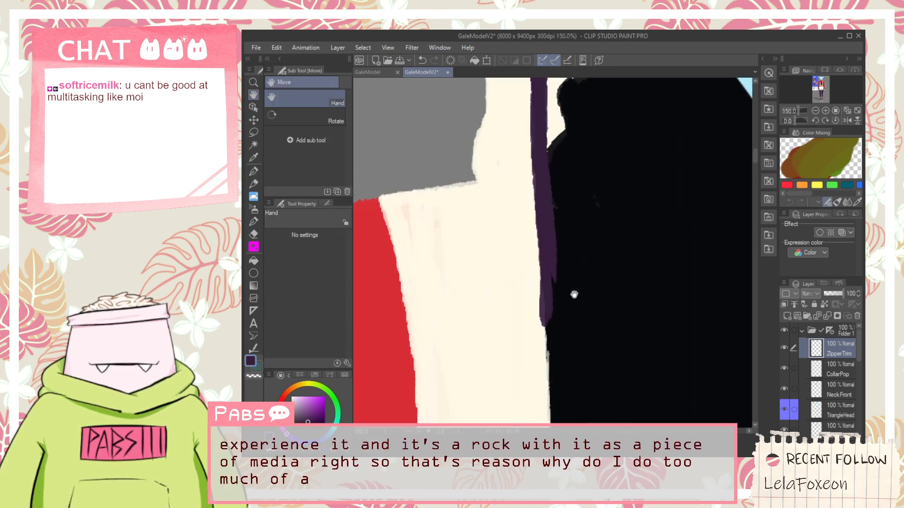
key("e")
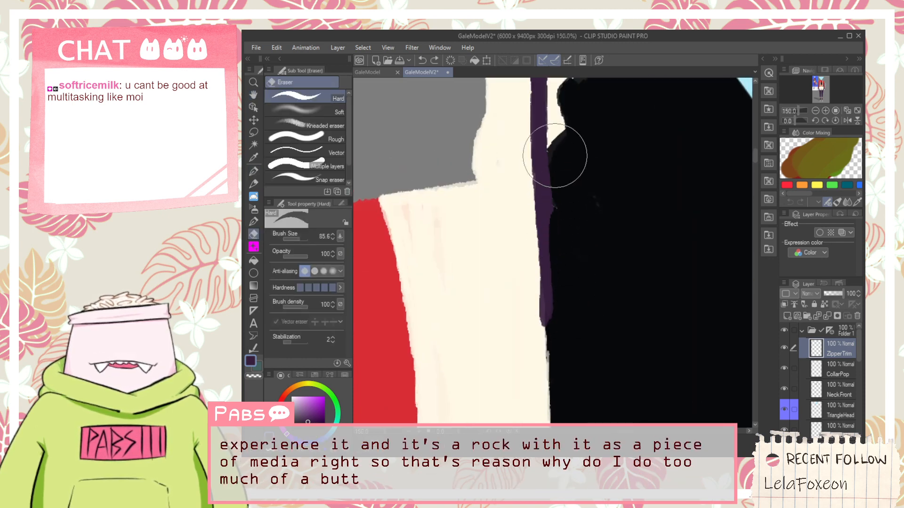
key("p")
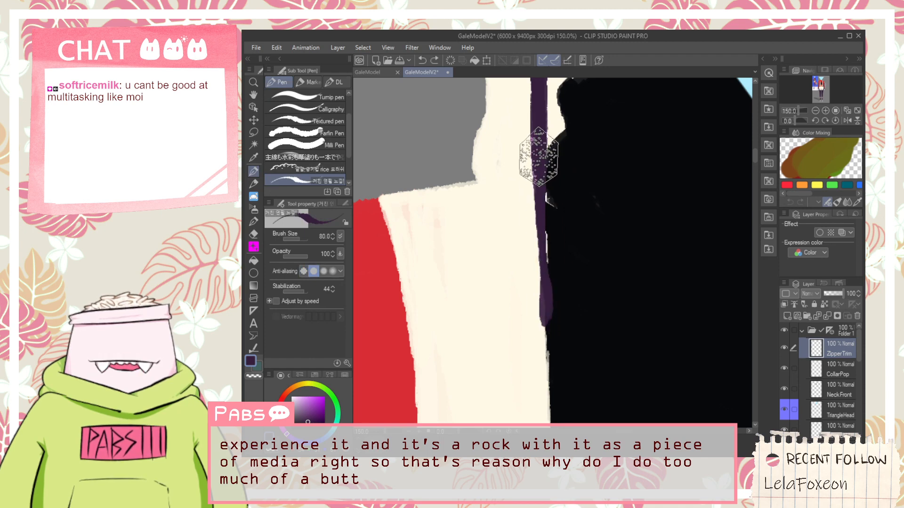
Repaint the trim below the neckline as one smoother band, undoing and retrying the strokes.
key("ctrl+z")
left_click_drag(537, 152, 543, 297)
key("ctrl+z")
mouse_move(540, 140)
left_mouse_down()
mouse_move(539, 301)
mouse_move(543, 249)
mouse_move(557, 367)
left_mouse_up()
key("ctrl+z")
mouse_move(541, 273)
left_mouse_down()
mouse_move(549, 363)
mouse_move(573, 311)
mouse_move(573, 262)
left_mouse_up()
left_click_drag(537, 178, 551, 289)
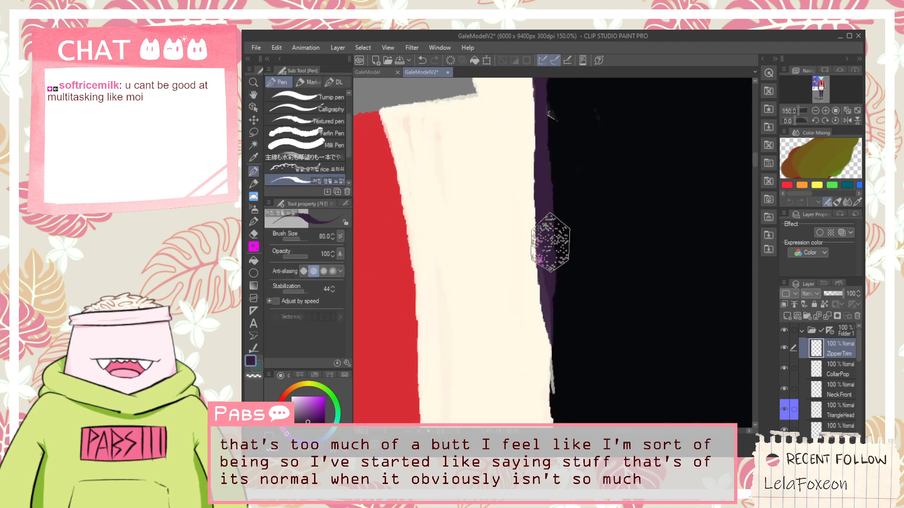
Continue the purple trim down the upper chest along the cream panel's inner edge.
left_click_drag(550, 247, 558, 367)
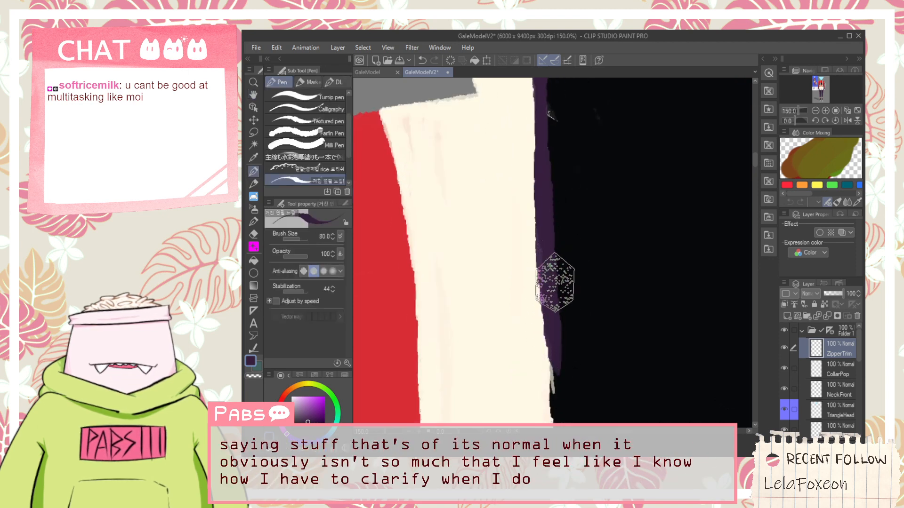
left_click_drag(580, 307, 589, 268)
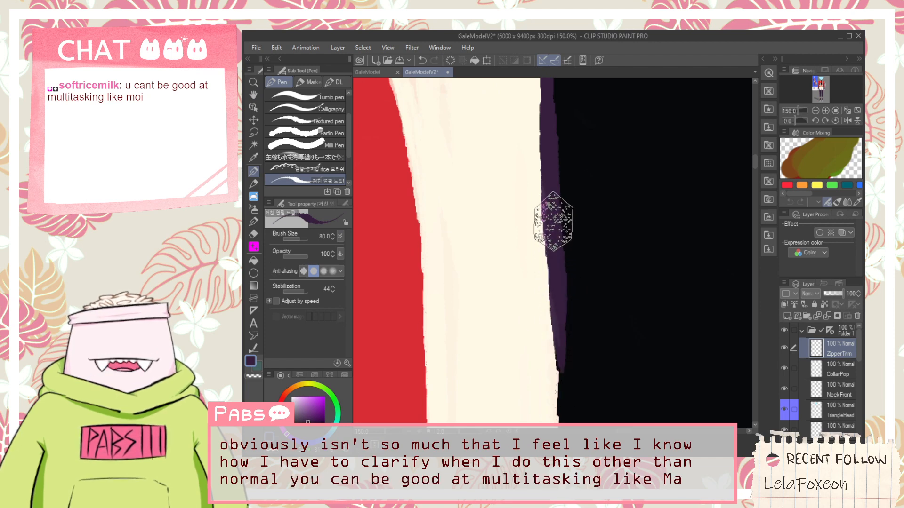
left_click_drag(564, 295, 568, 409)
mouse_move(583, 323)
left_mouse_down()
mouse_move(575, 214)
mouse_move(554, 316)
left_mouse_up()
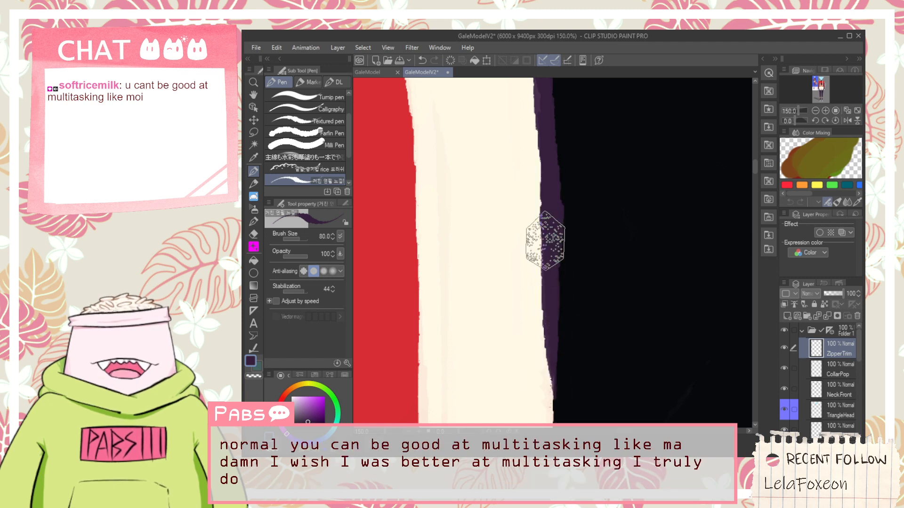
left_click_drag(568, 318, 565, 250)
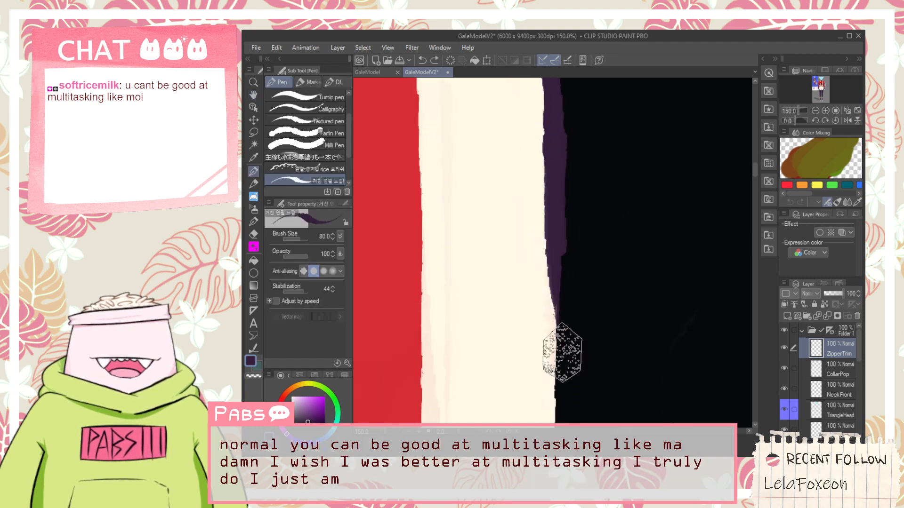
mouse_move(553, 219)
left_mouse_down()
mouse_move(549, 363)
mouse_move(545, 145)
mouse_move(556, 363)
mouse_move(556, 151)
left_mouse_up()
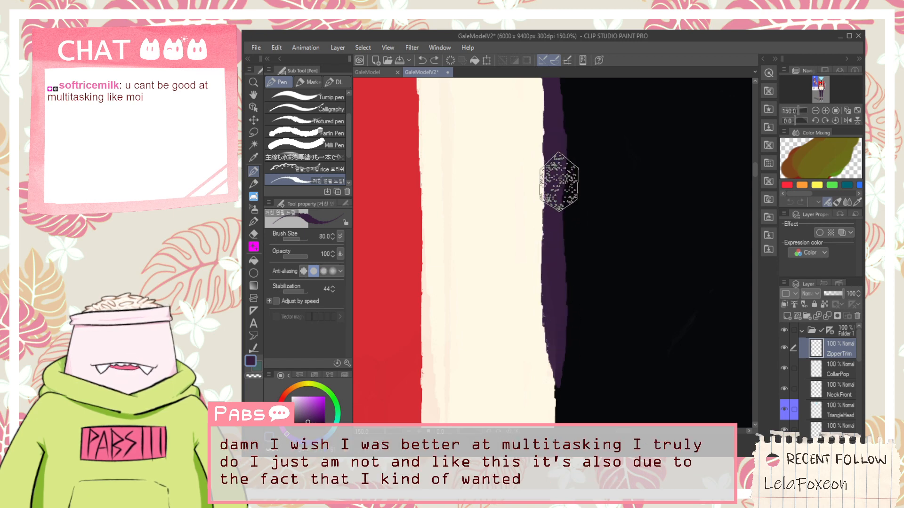
Carry the trim down the middle of the cream panel's inner edge with overlapping vertical strokes.
left_click_drag(567, 363, 541, 144)
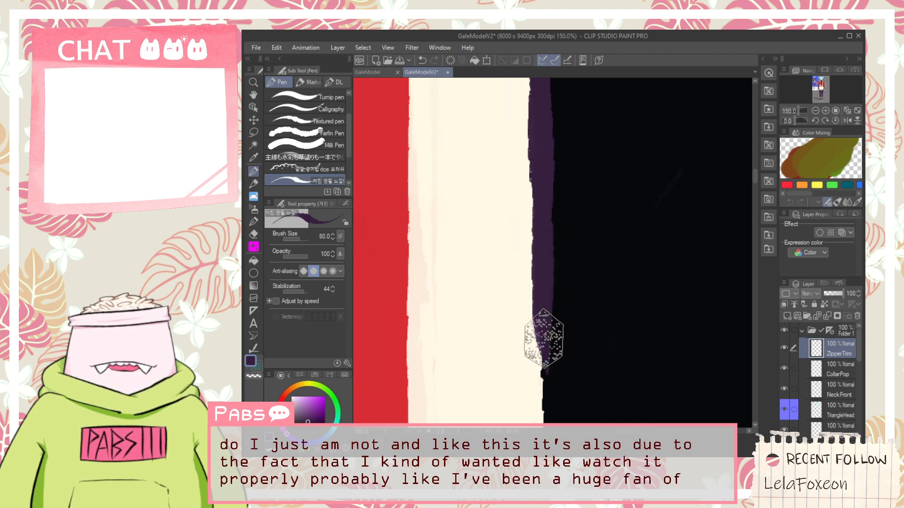
key("space")
left_click_drag(565, 345, 573, 206)
left_click_drag(547, 178, 547, 300)
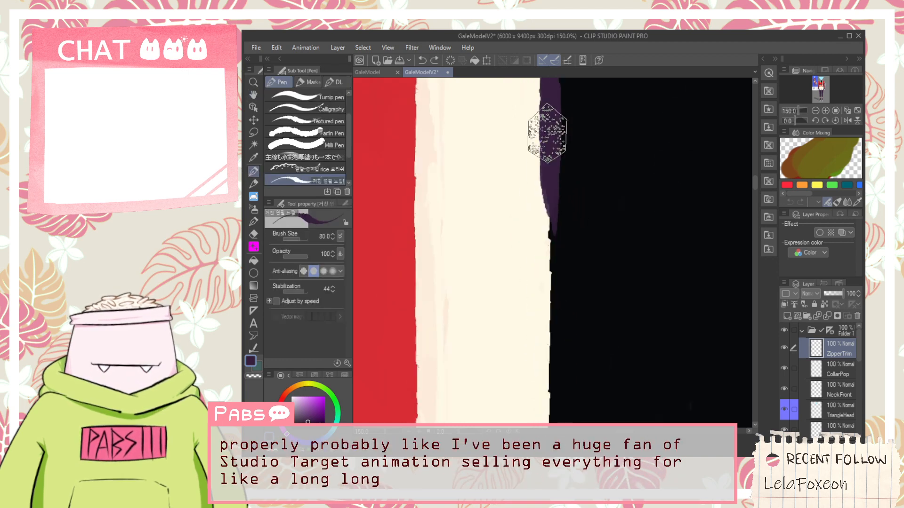
mouse_move(548, 253)
left_mouse_down()
mouse_move(553, 283)
mouse_move(560, 220)
mouse_move(561, 373)
mouse_move(549, 286)
left_mouse_up()
key("space")
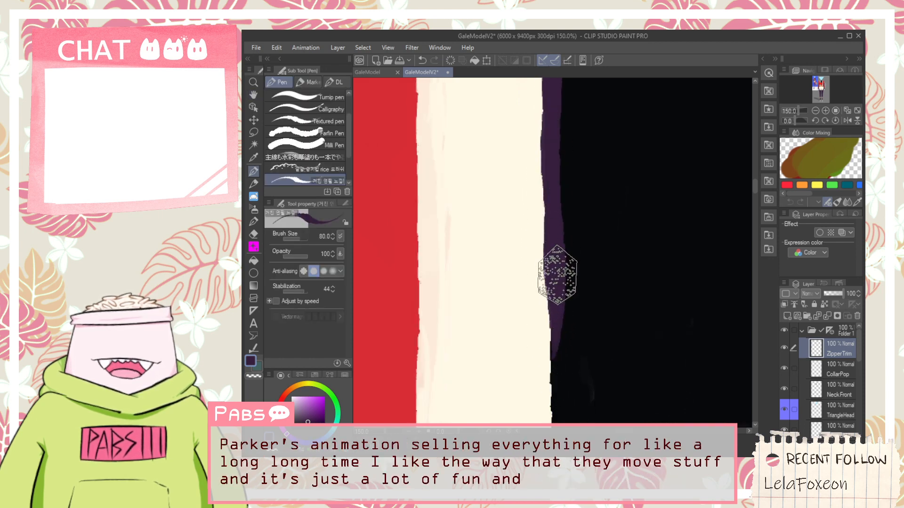
Extend the trim along the lower half of the cream panel, beside the start of the orange belly area.
left_click_drag(547, 150, 560, 415)
key("space")
left_click_drag(580, 359, 587, 264)
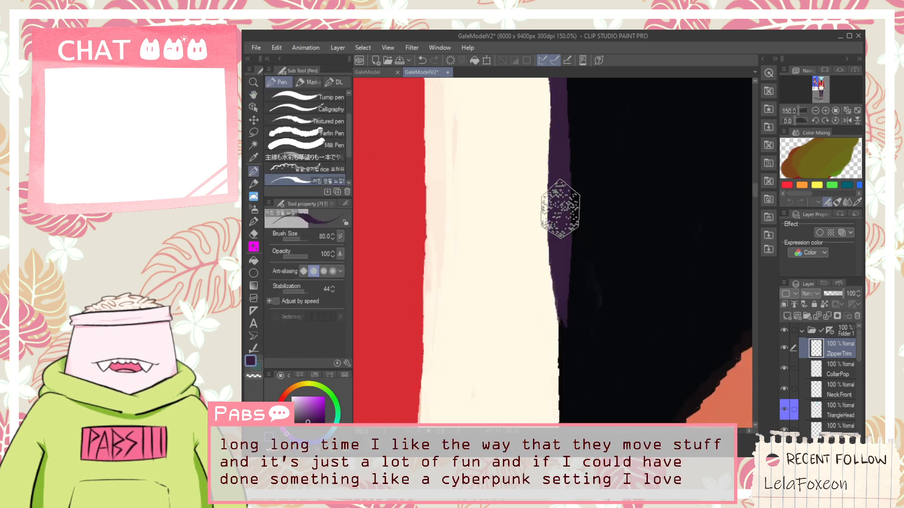
key("space")
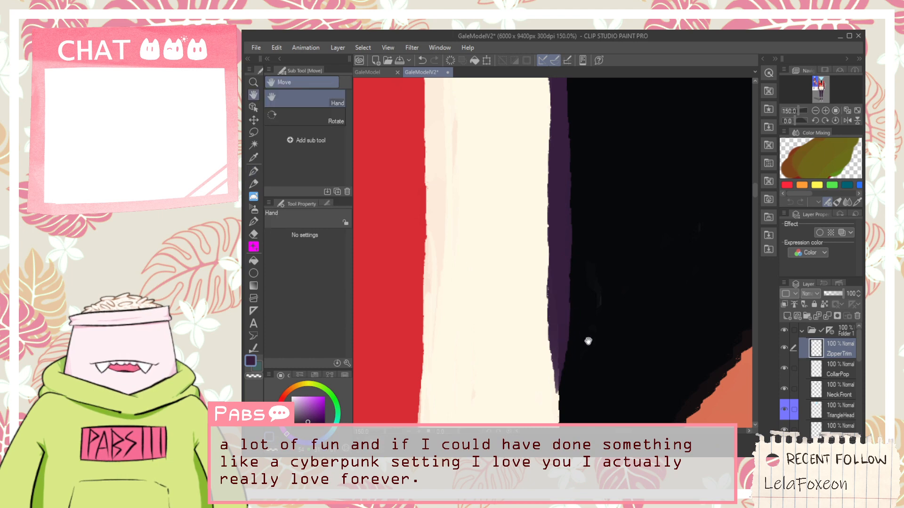
left_click_drag(583, 327, 581, 228)
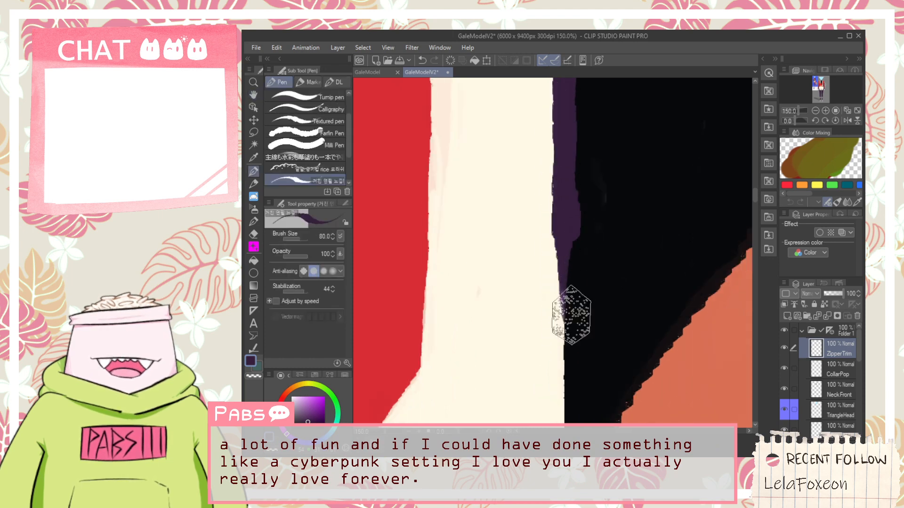
mouse_move(567, 186)
left_mouse_down()
mouse_move(566, 324)
mouse_move(571, 249)
left_mouse_up()
key("space")
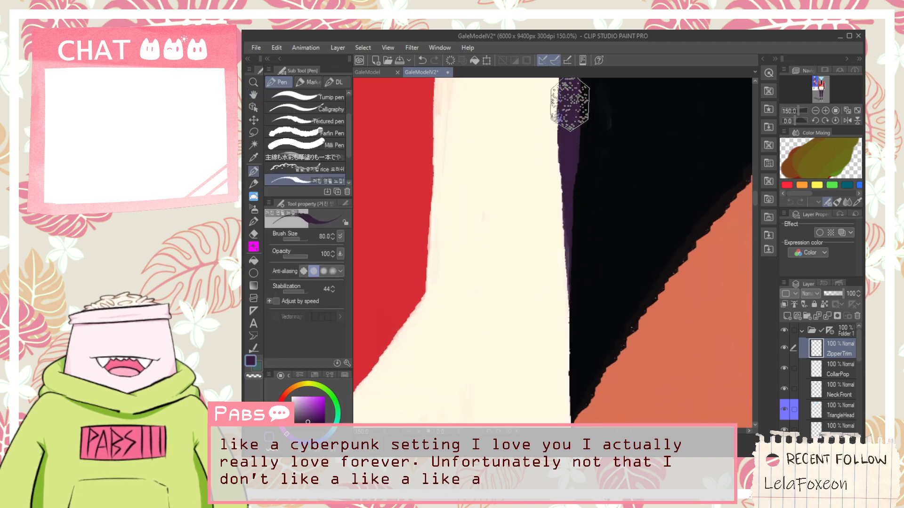
Paint the trim past the point where the black shirt meets the orange belly, nearing the panel's bottom corner.
left_click_drag(571, 101, 572, 316)
left_click_drag(565, 117, 563, 365)
key("space")
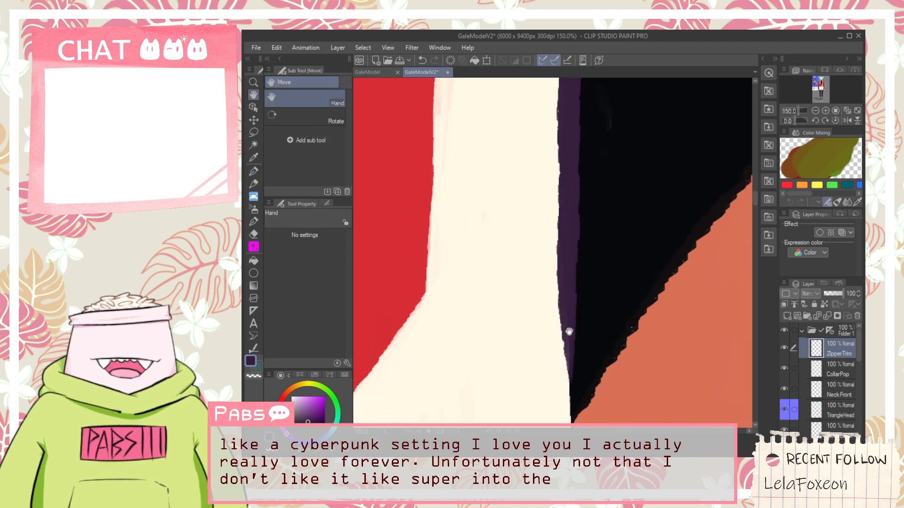
left_click_drag(565, 321, 558, 304)
mouse_move(553, 141)
left_mouse_down()
mouse_move(561, 325)
mouse_move(535, 363)
mouse_move(549, 273)
left_mouse_up()
key("space")
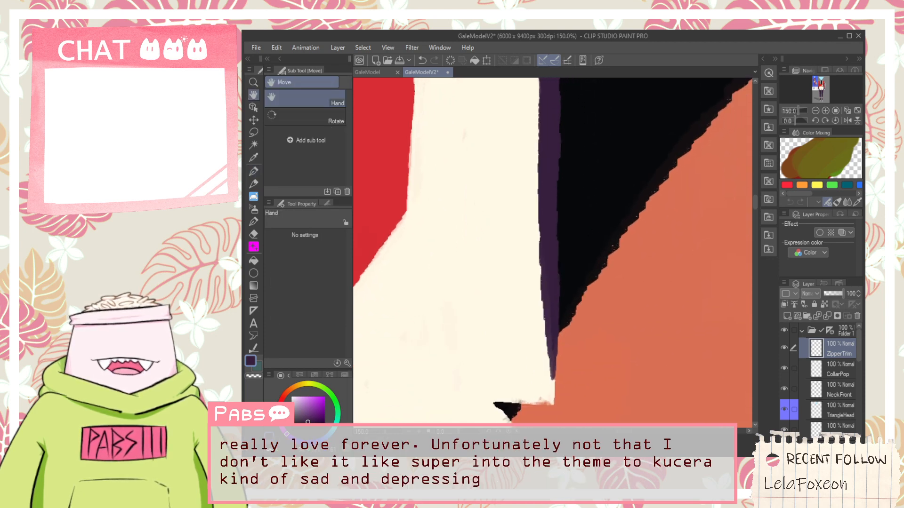
Thicken the trim's tapered end and bring it down to the cream panel's bottom corner, undoing uneven strokes.
left_click_drag(541, 137, 542, 334)
key("ctrl+z")
left_click_drag(550, 181, 551, 387)
key("ctrl+z")
mouse_move(544, 202)
left_mouse_down()
mouse_move(557, 379)
mouse_move(545, 373)
left_mouse_up()
left_click_drag(540, 208, 549, 380)
left_click_drag(543, 191, 554, 377)
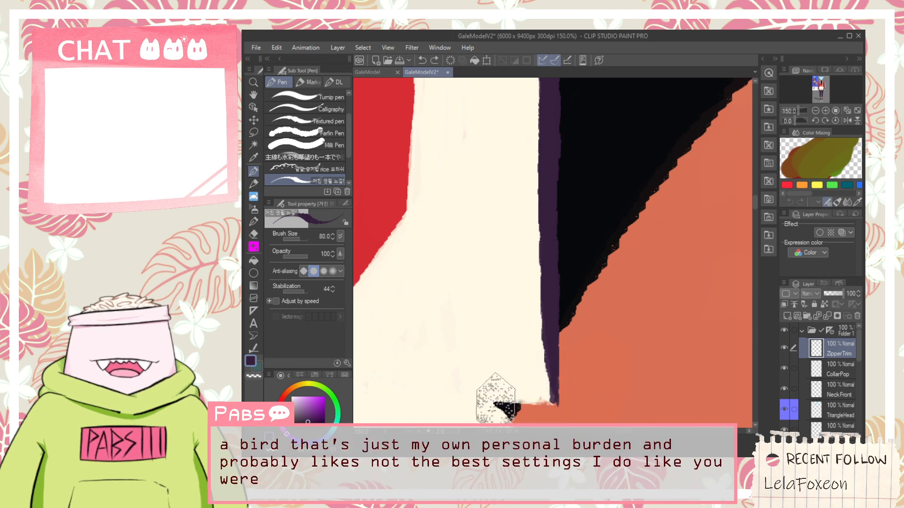
Paint a short horizontal purple trim along the cream panel's bottom edge, joining the vertical trim to the black notch.
key("ctrl+z")
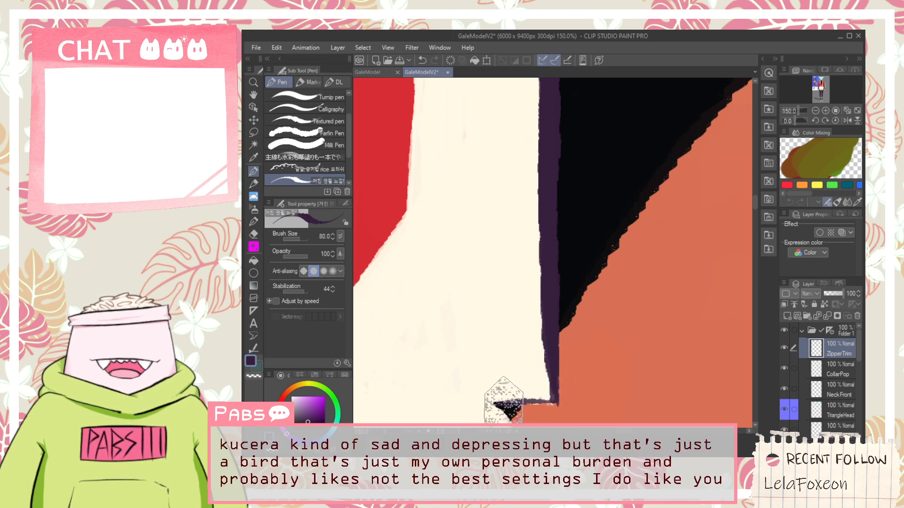
left_click_drag(512, 400, 551, 401)
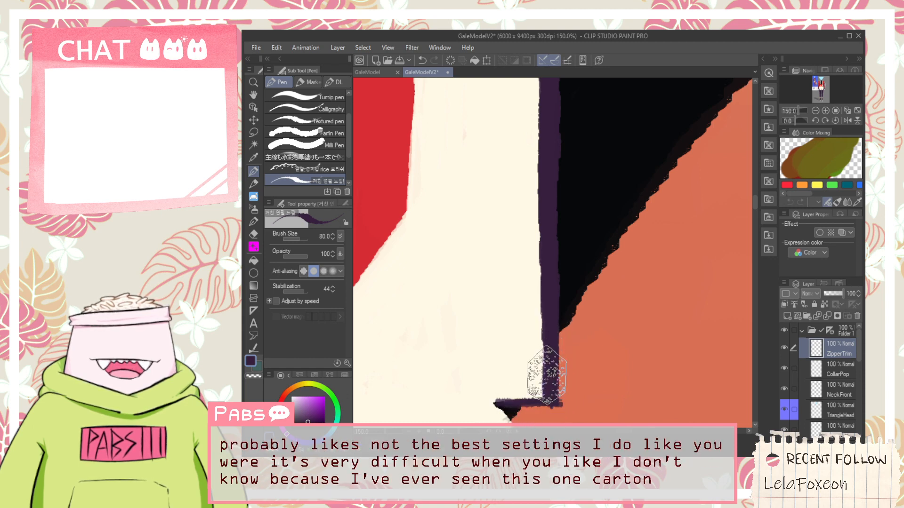
key("e")
scroll(573, 324, "up", 1)
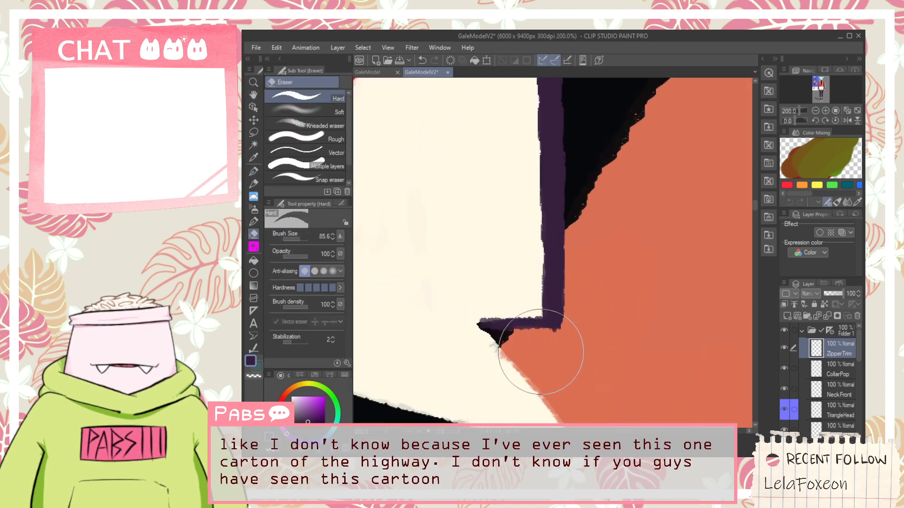
Doodle a round purple head outline in the empty grey area beside the character's light-blue head.
scroll(545, 341, "down", 5)
key("h")
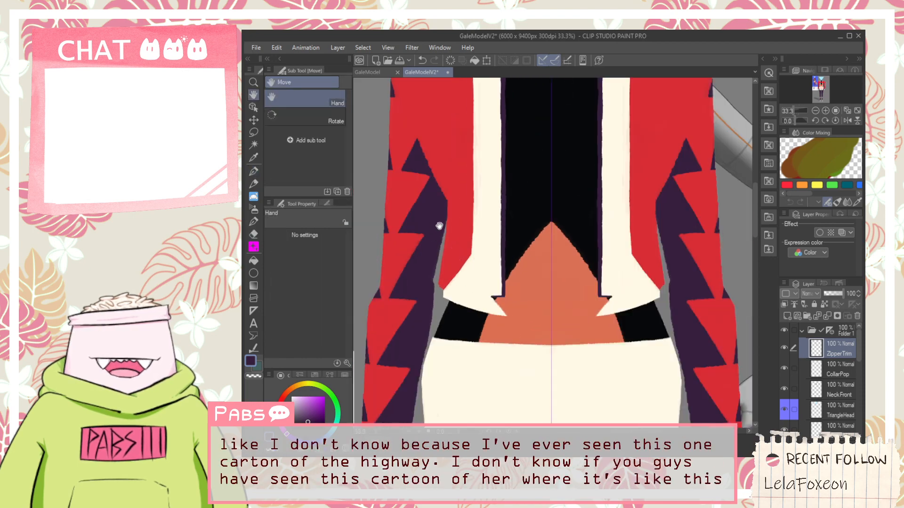
left_click_drag(533, 203, 354, 189)
scroll(485, 236, "up", 3)
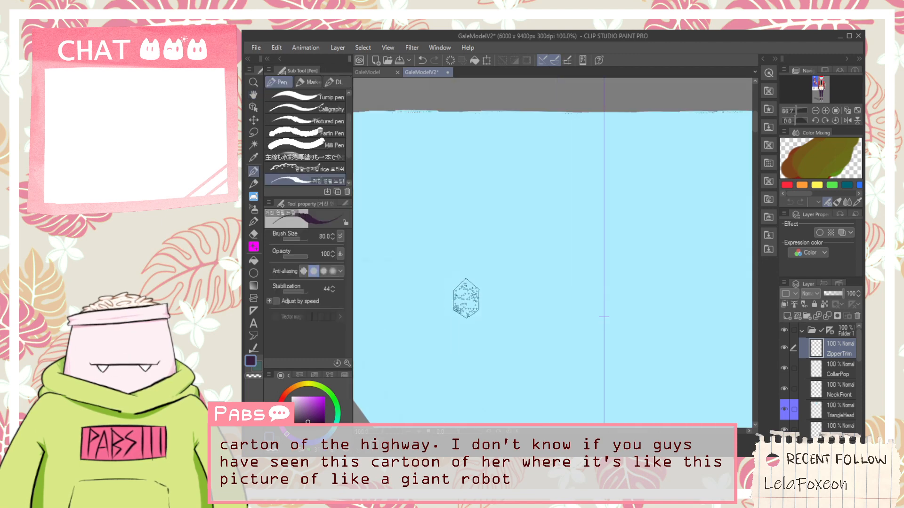
scroll(448, 289, "down", 1)
key("space")
scroll(484, 258, "up", 2)
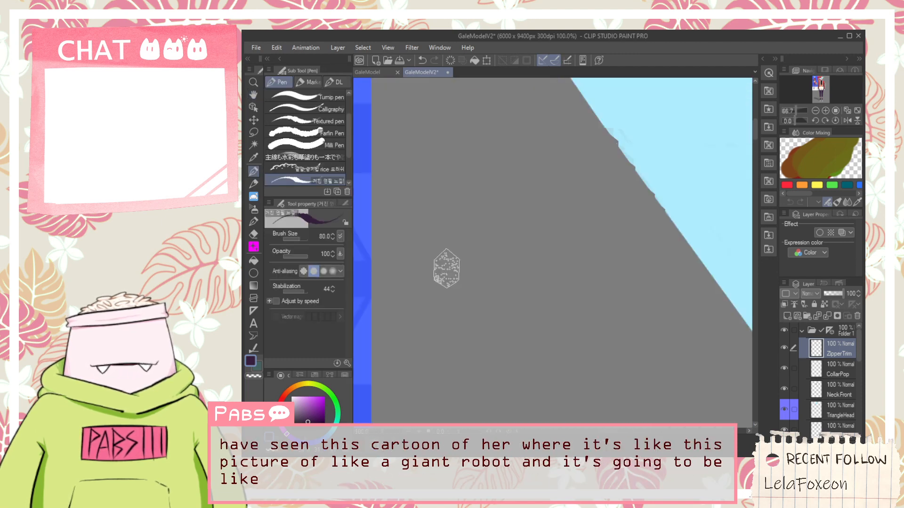
left_click_drag(423, 261, 471, 213)
key("ctrl+z")
left_click_drag(430, 252, 470, 248)
Add two knob-tipped antennae and two rectangular eyes to the doodled round robot head.
scroll(423, 242, "up", 1)
mouse_move(404, 242)
left_mouse_down()
mouse_move(372, 255)
mouse_move(370, 241)
mouse_move(370, 263)
left_mouse_up()
key("ctrl+z")
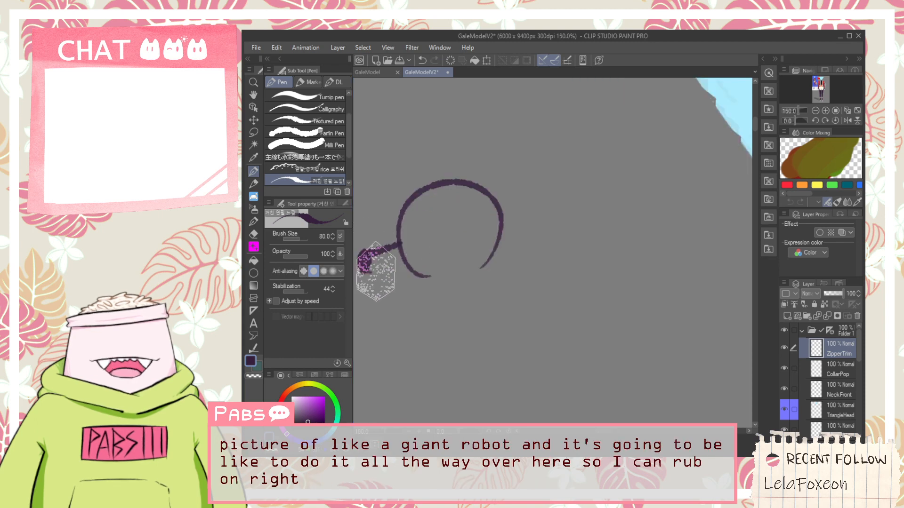
left_click_drag(488, 219, 532, 203)
mouse_move(414, 229)
left_mouse_down()
mouse_move(434, 222)
mouse_move(414, 227)
mouse_move(480, 215)
left_mouse_up()
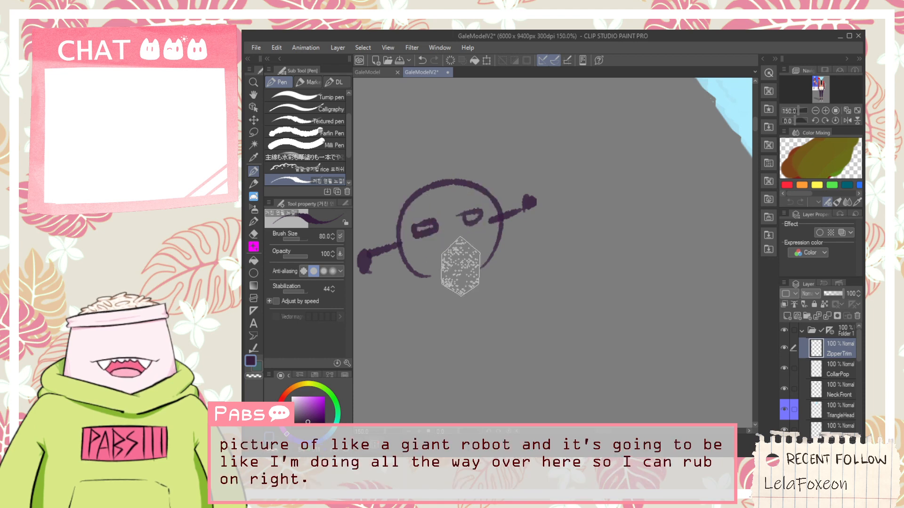
Doodle the robot's boxy body and a long gun over its shoulder, with a shot arcing across the light-blue head.
mouse_move(398, 308)
left_mouse_down()
mouse_move(541, 333)
mouse_move(552, 408)
left_mouse_up()
key("ctrl+minus")
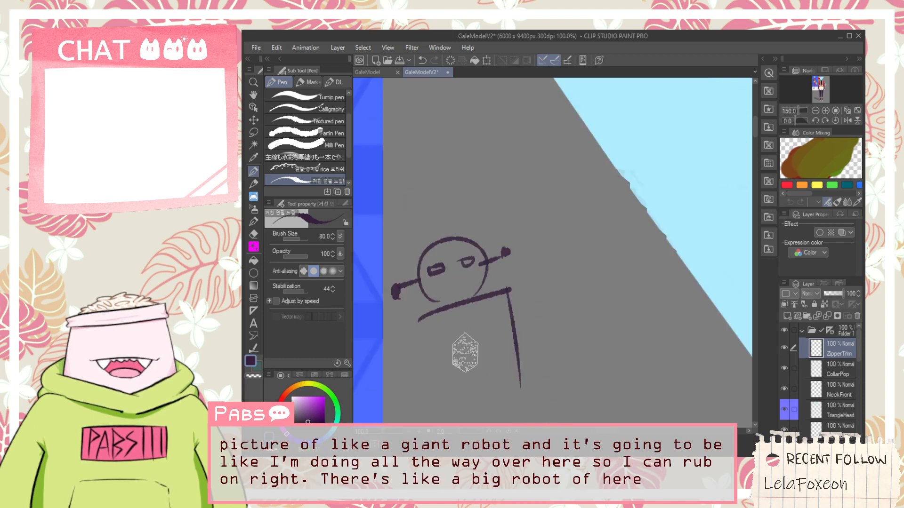
left_click_drag(464, 353, 479, 294)
mouse_move(429, 264)
left_mouse_down()
mouse_move(460, 382)
mouse_move(524, 353)
left_mouse_up()
left_click_drag(527, 246, 583, 219)
left_click_drag(528, 291, 580, 254)
mouse_move(557, 220)
left_mouse_down()
mouse_move(571, 278)
mouse_move(573, 211)
mouse_move(541, 258)
mouse_move(520, 211)
mouse_move(636, 170)
mouse_move(643, 178)
mouse_move(568, 221)
mouse_move(651, 182)
mouse_move(601, 208)
mouse_move(643, 181)
mouse_move(698, 172)
mouse_move(728, 177)
left_mouse_up()
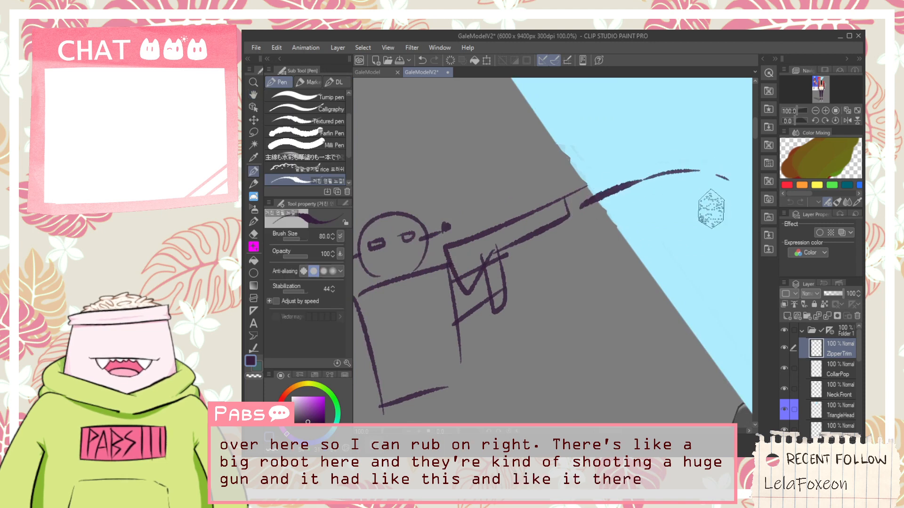
Doodle a small round face with oval eyes and a sad open mouth below the robot's gun.
key("space")
left_click_drag(629, 310, 625, 283)
mouse_move(611, 347)
left_mouse_down()
mouse_move(652, 250)
mouse_move(615, 339)
mouse_move(639, 338)
left_mouse_up()
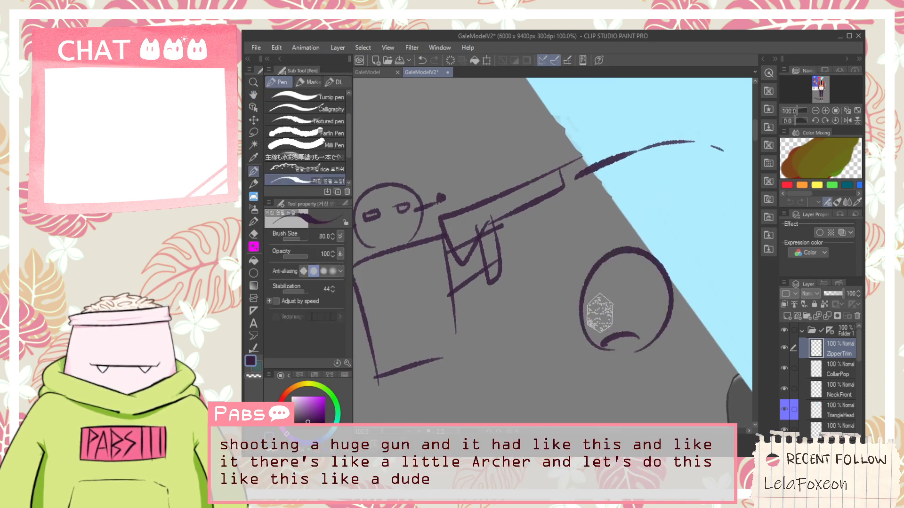
left_click_drag(630, 278, 631, 297)
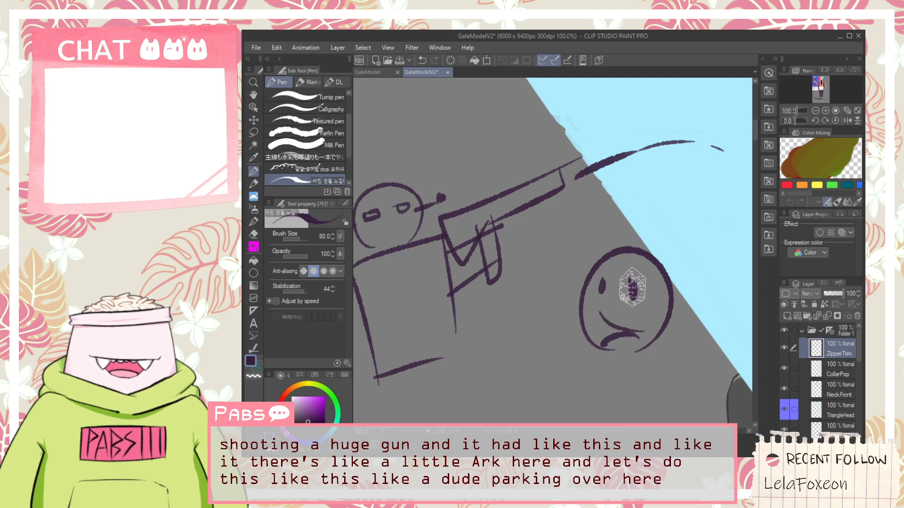
left_click_drag(604, 344, 620, 333)
key("space")
mouse_move(585, 212)
left_mouse_down()
mouse_move(583, 188)
mouse_move(618, 231)
left_mouse_up()
left_click_drag(654, 164, 613, 186)
mouse_move(514, 142)
left_mouse_down()
mouse_move(534, 176)
mouse_move(540, 137)
left_mouse_up()
left_click_drag(557, 174, 577, 174)
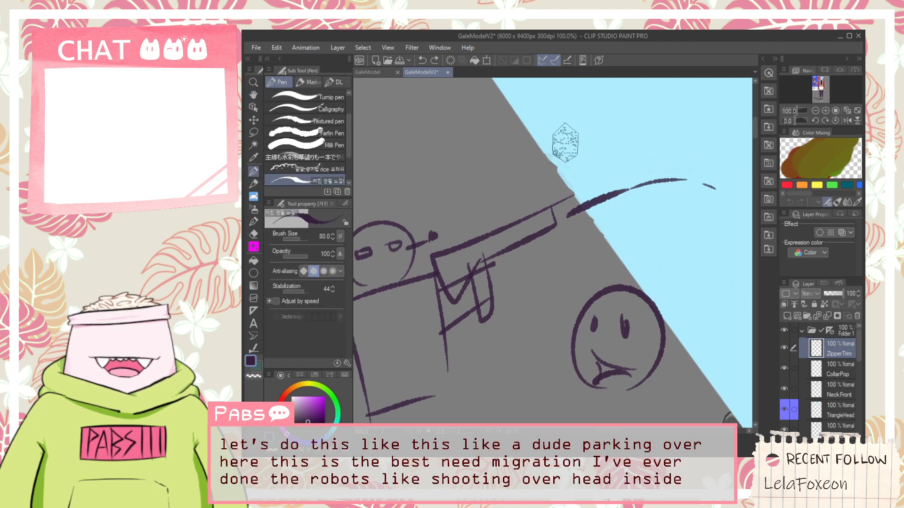
key("space")
left_click_drag(593, 366, 586, 311)
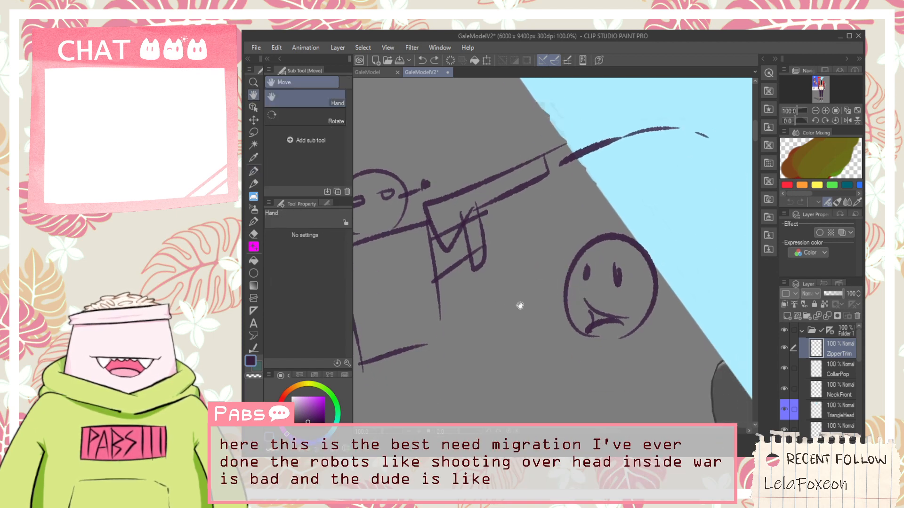
Lasso the whole robot and round face doodle, delete it, and clear the selection.
scroll(494, 294, "down", 3)
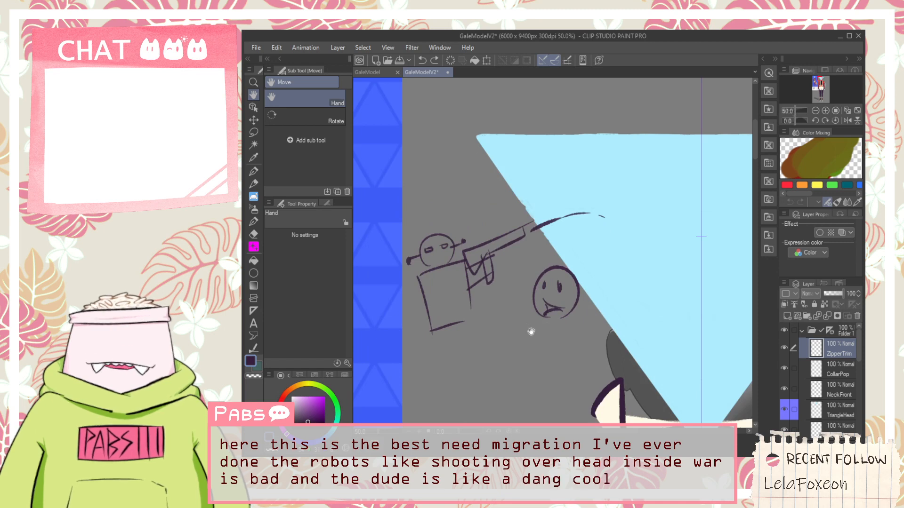
left_click_drag(536, 356, 585, 329)
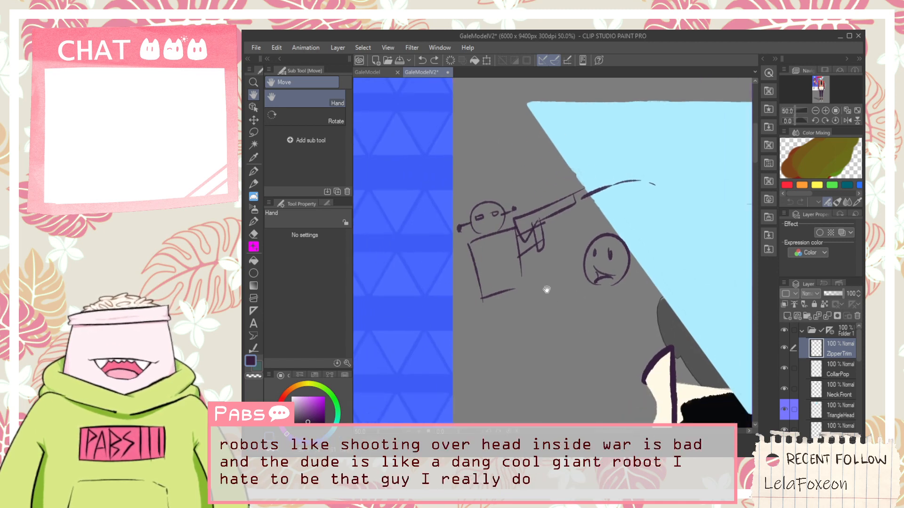
key("m")
left_click_drag(643, 133, 603, 311)
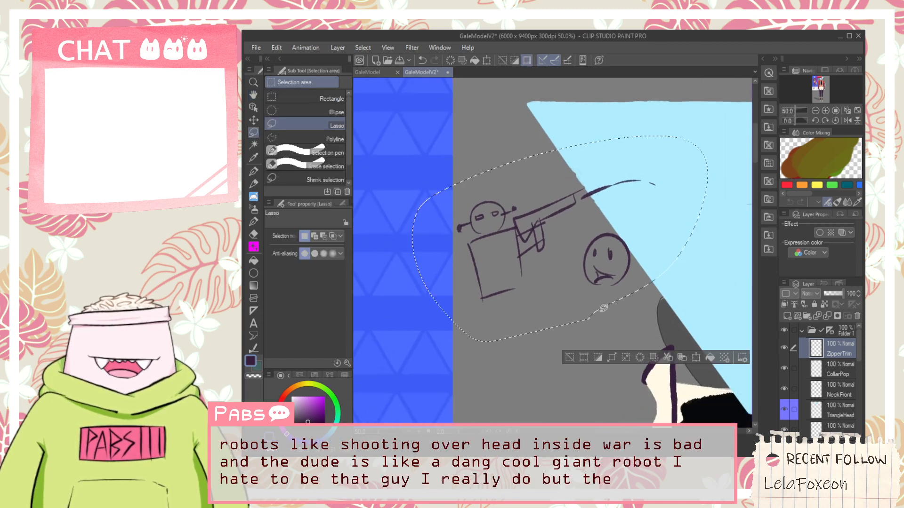
key("Delete")
left_click(570, 358)
Thicken the purple trim along the collar flap's curved edge, from its outer tip up to the collar peak.
scroll(579, 345, "down", 4)
key("h")
left_click_drag(593, 377, 564, 235)
scroll(579, 270, "up", 5)
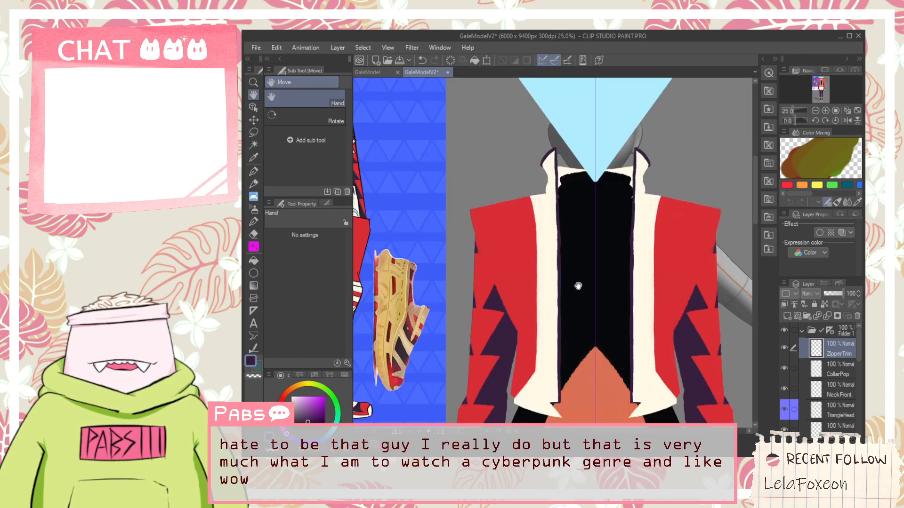
scroll(530, 134, "up", 5)
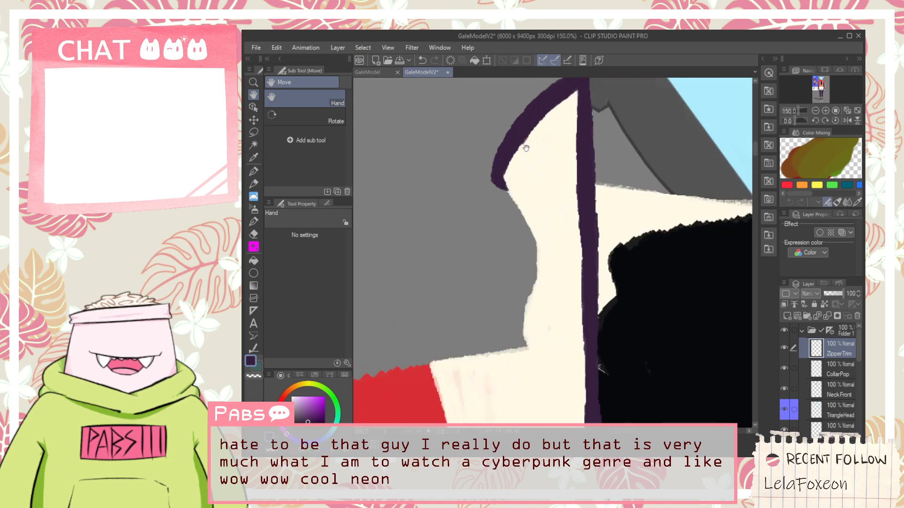
key("p")
mouse_move(512, 274)
left_mouse_down()
mouse_move(499, 244)
mouse_move(504, 266)
mouse_move(545, 184)
mouse_move(497, 251)
mouse_move(534, 189)
mouse_move(503, 246)
mouse_move(582, 150)
mouse_move(510, 238)
mouse_move(582, 157)
mouse_move(527, 215)
mouse_move(521, 210)
mouse_move(622, 119)
mouse_move(552, 168)
mouse_move(608, 133)
mouse_move(539, 184)
mouse_move(627, 117)
mouse_move(617, 115)
mouse_move(627, 116)
mouse_move(593, 136)
mouse_move(640, 110)
mouse_move(636, 219)
mouse_move(623, 127)
left_mouse_up()
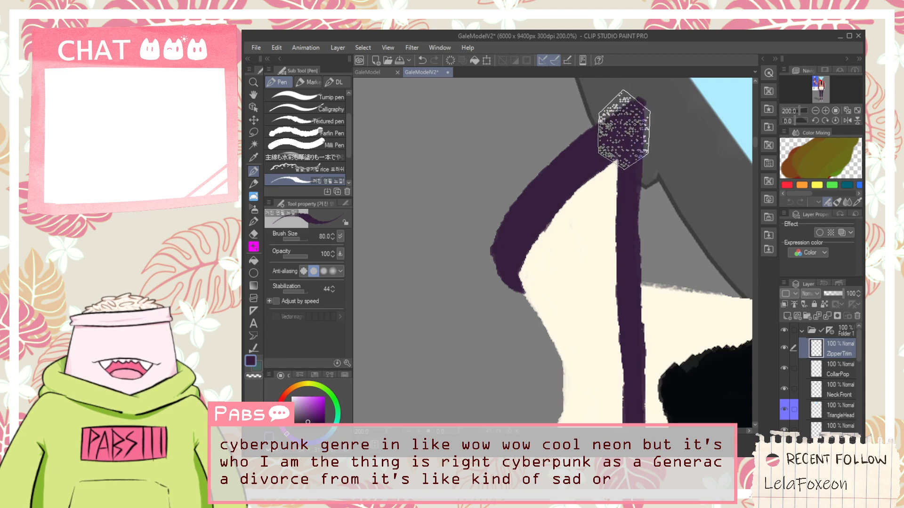
Widen the vertical trim just below the collar peak and shape the peak into a sharp corner, undoing the overshooting stroke.
mouse_move(634, 167)
left_mouse_down()
mouse_move(626, 212)
mouse_move(631, 112)
mouse_move(642, 273)
mouse_move(642, 142)
mouse_move(641, 372)
mouse_move(626, 137)
mouse_move(642, 321)
mouse_move(630, 131)
mouse_move(628, 252)
mouse_move(633, 121)
mouse_move(641, 332)
mouse_move(641, 121)
mouse_move(600, 178)
left_mouse_up()
key("e")
key("space")
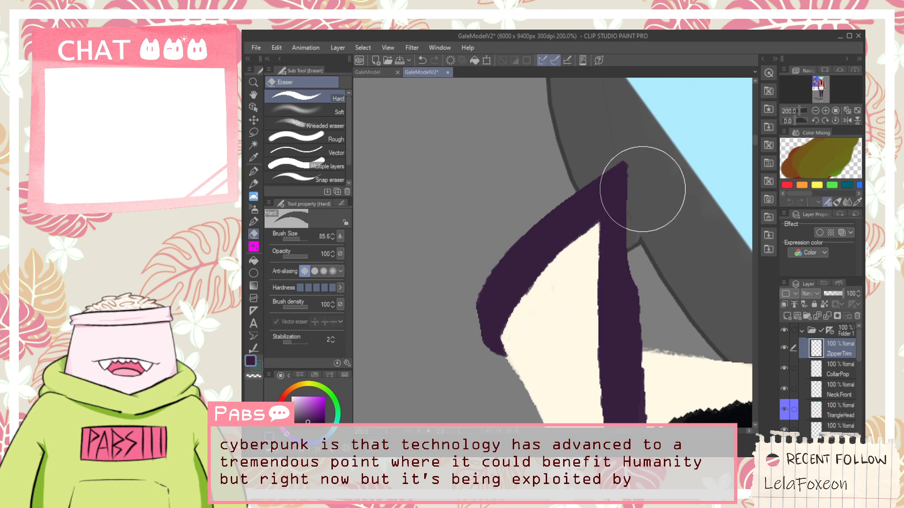
scroll(642, 187, "down", 1)
key("p")
scroll(626, 187, "up", 1)
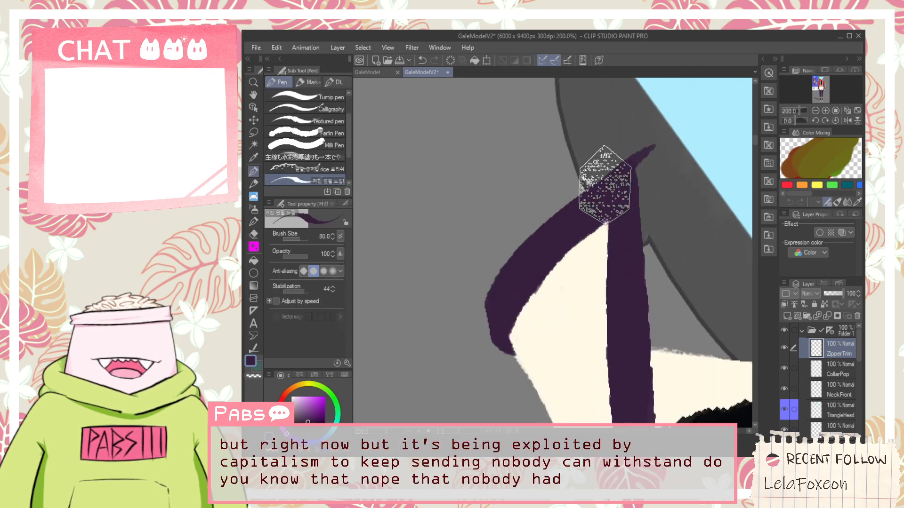
key("ctrl+z")
left_click_drag(567, 218, 636, 159)
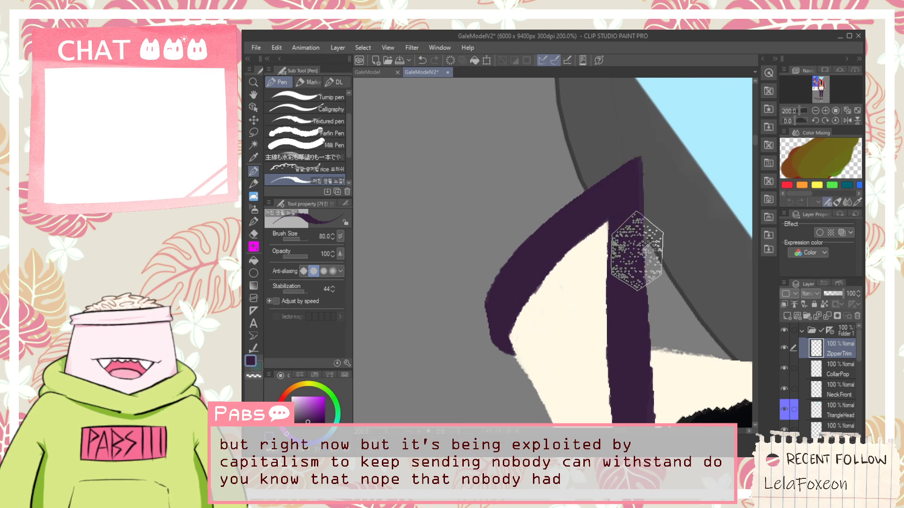
Widen the vertical trim from the collar down to the black shirt's top edge and erase the stray sliver beside it.
scroll(641, 195, "down", 2)
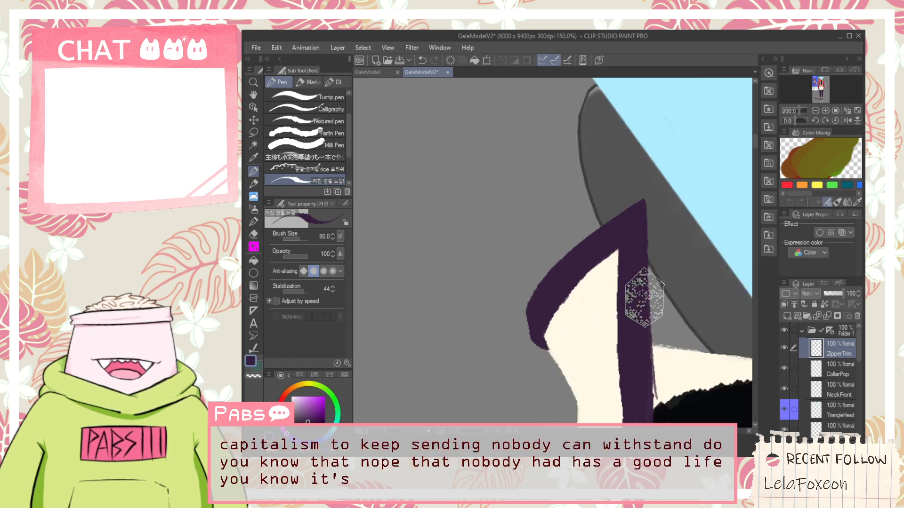
left_click_drag(606, 205, 610, 394)
left_click_drag(607, 212, 618, 409)
key("ctrl+z")
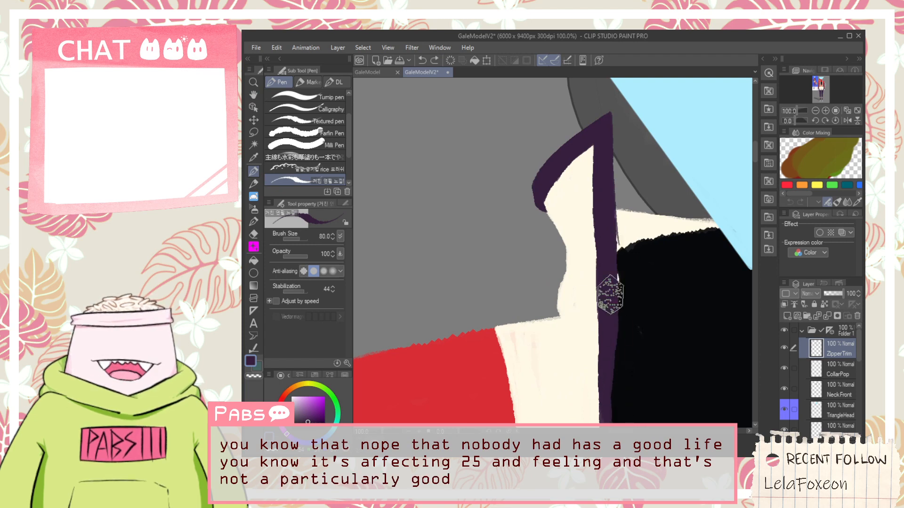
key("e")
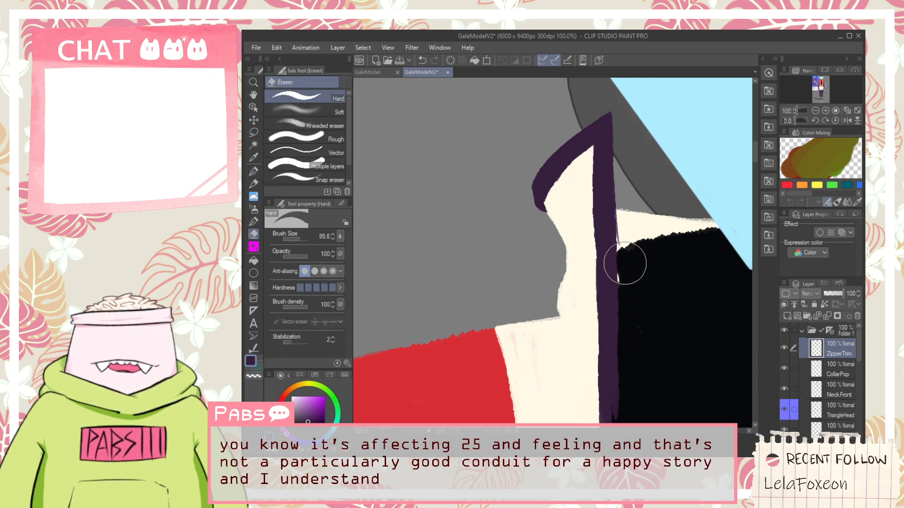
key("p")
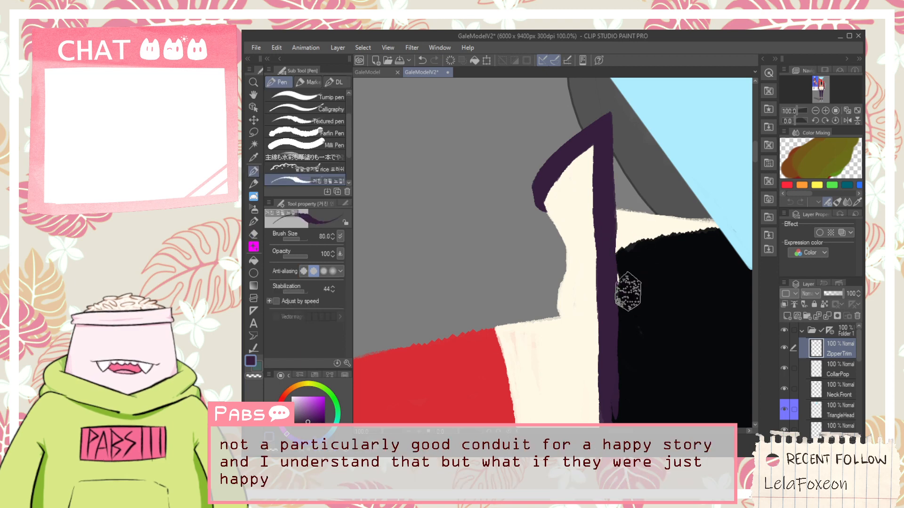
left_click_drag(631, 278, 614, 234)
left_click_drag(623, 179, 613, 249)
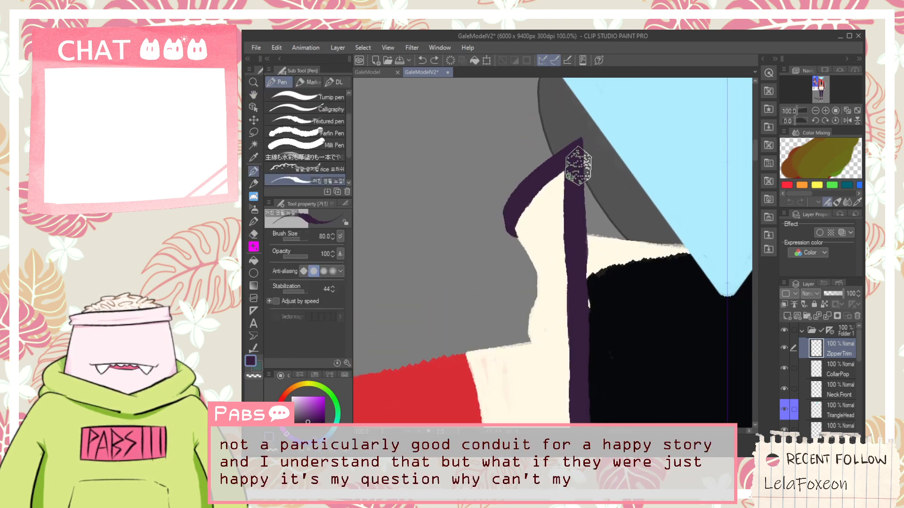
Fill out the collar corner and paint a thicker inner edge on the vertical trim beneath it, undoing uneven strokes.
scroll(578, 166, "up", 1)
scroll(575, 151, "up", 1)
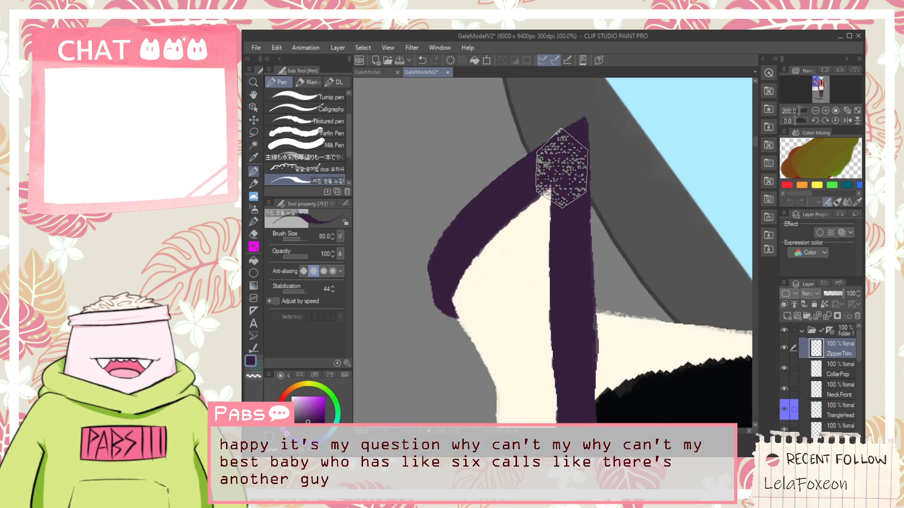
left_click_drag(587, 130, 586, 380)
key("ctrl+z")
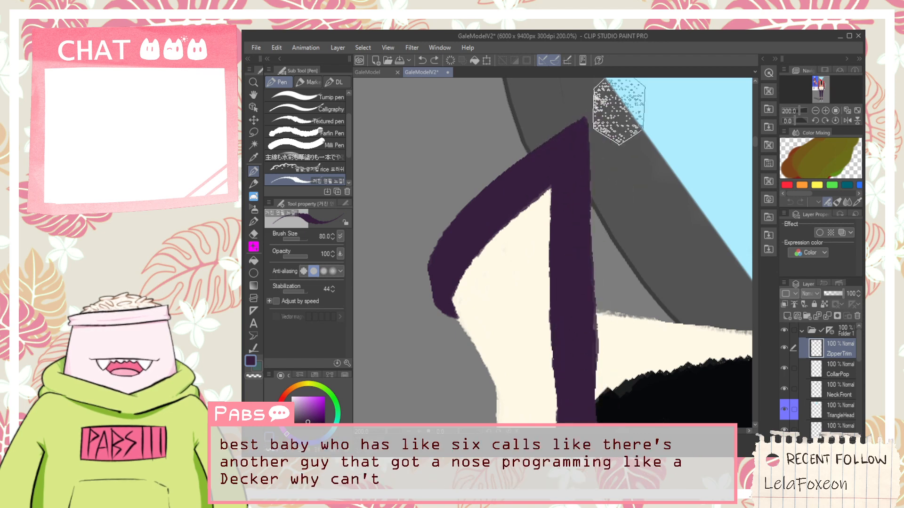
mouse_move(553, 149)
left_mouse_down()
mouse_move(624, 98)
mouse_move(600, 249)
left_mouse_up()
left_click_drag(596, 119, 599, 397)
left_click_drag(590, 137, 594, 379)
key("ctrl+z")
left_click_drag(594, 122, 599, 417)
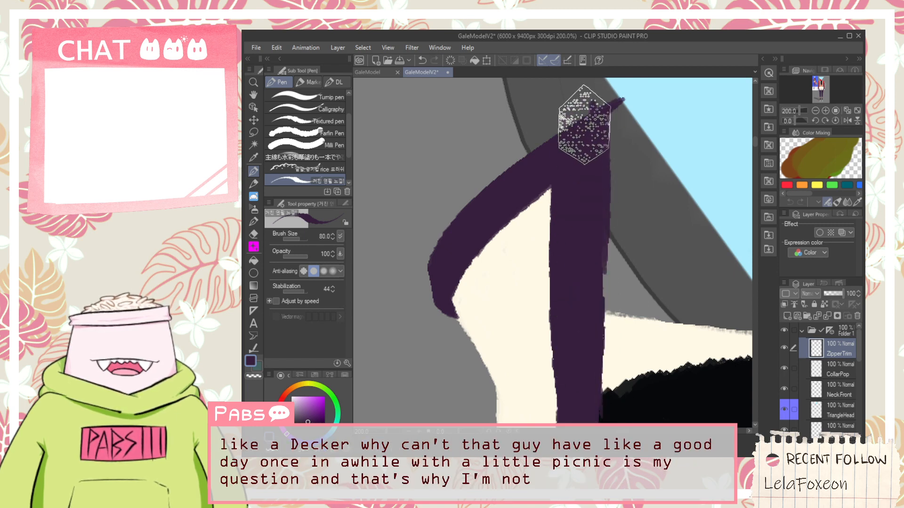
Continue the thicker vertical trim down past the neckline along the upper black shirt, redoing the uneven stroke.
scroll(583, 123, "down", 2)
left_click_drag(600, 343, 598, 353)
left_click_drag(597, 110, 594, 370)
key("ctrl+z")
left_click_drag(589, 125, 591, 384)
left_click_drag(587, 168, 598, 422)
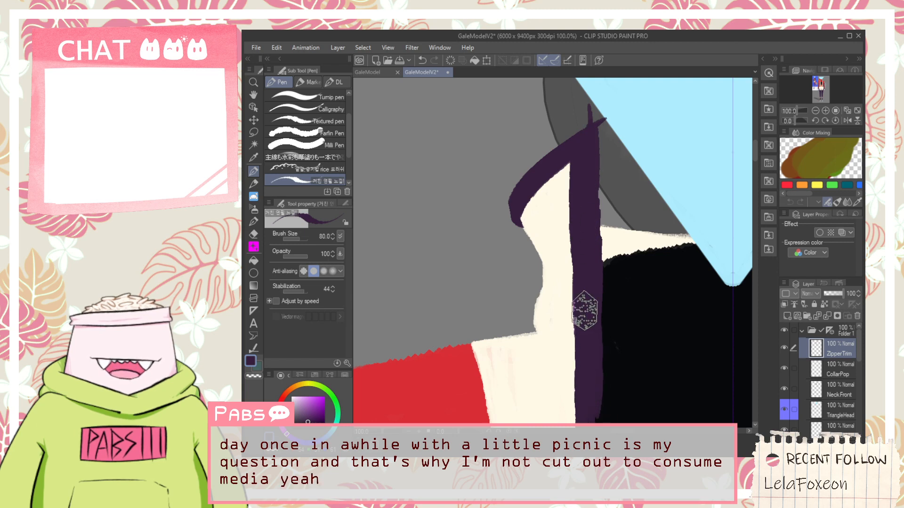
Erase the stray purple tips sticking out above the collar peak.
scroll(605, 118, "up", 2)
key("e")
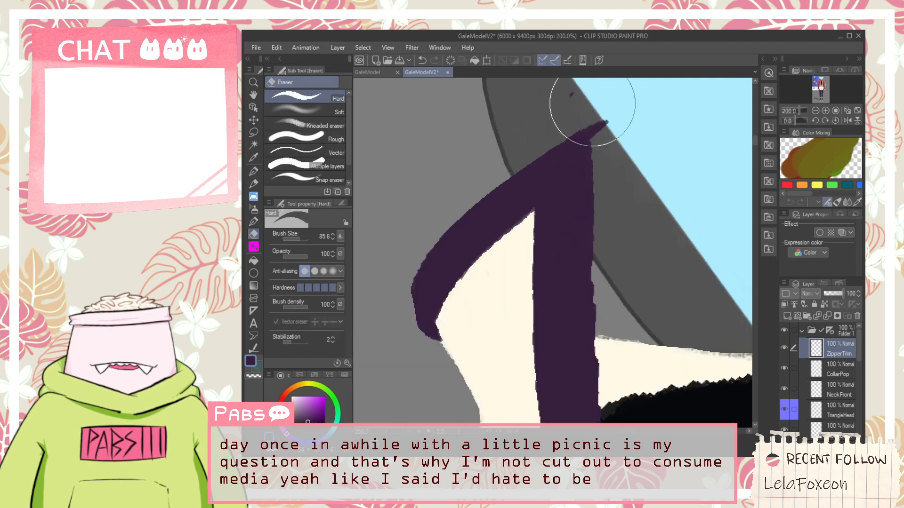
left_click_drag(576, 115, 592, 97)
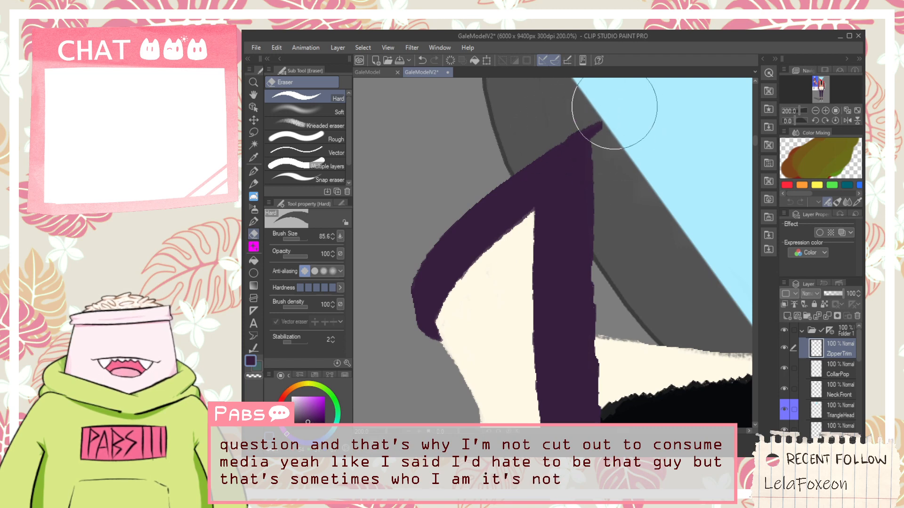
Widen the vertical trim along the middle of the black shirt beside the cream panel.
scroll(605, 126, "down", 4)
key("p")
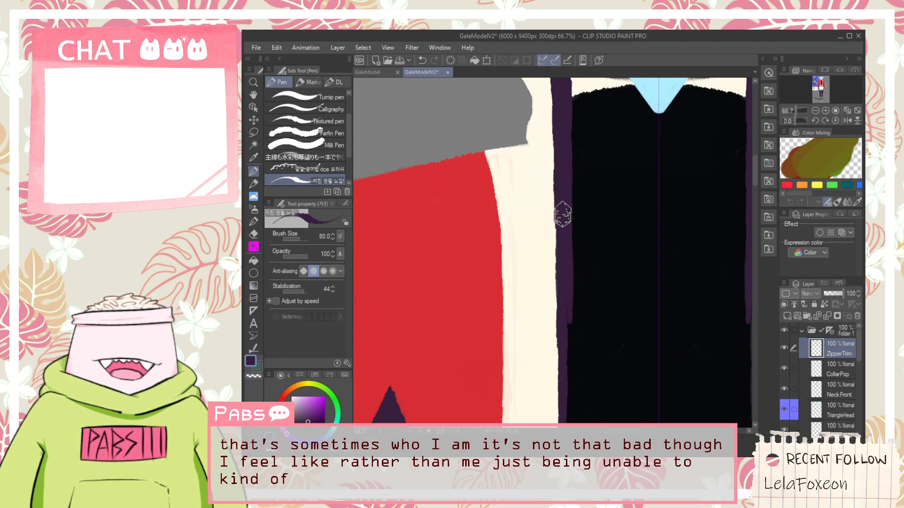
left_click_drag(571, 339, 591, 213)
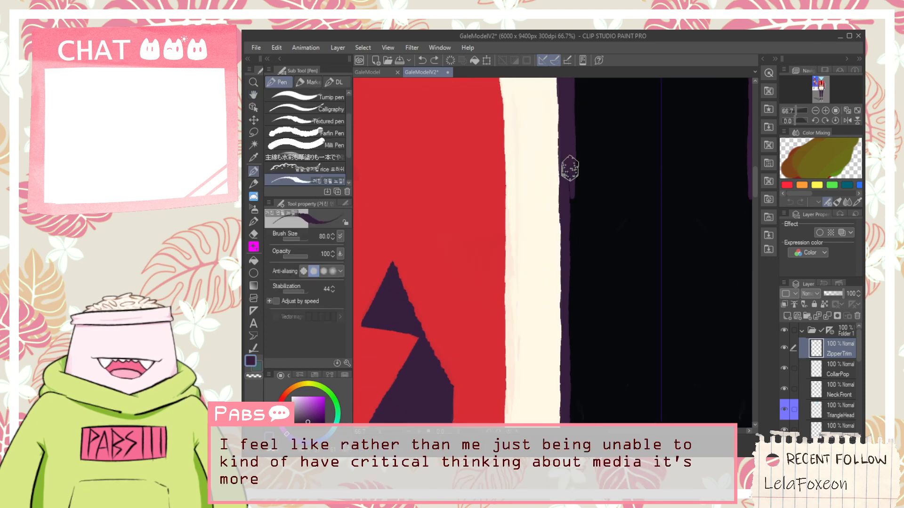
key("ctrl+z")
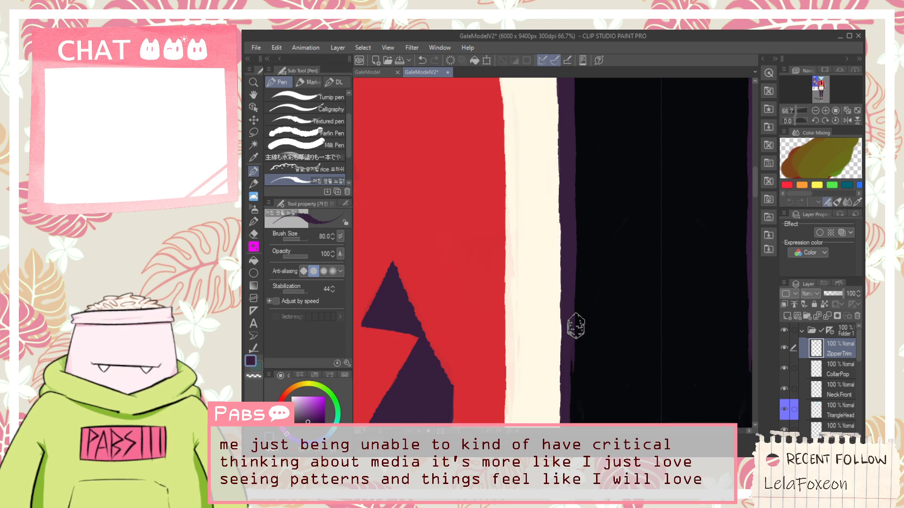
Extend the thicker vertical trim down the lower black shirt to where the orange midriff triangle begins.
key("space")
left_click_drag(573, 283, 567, 194)
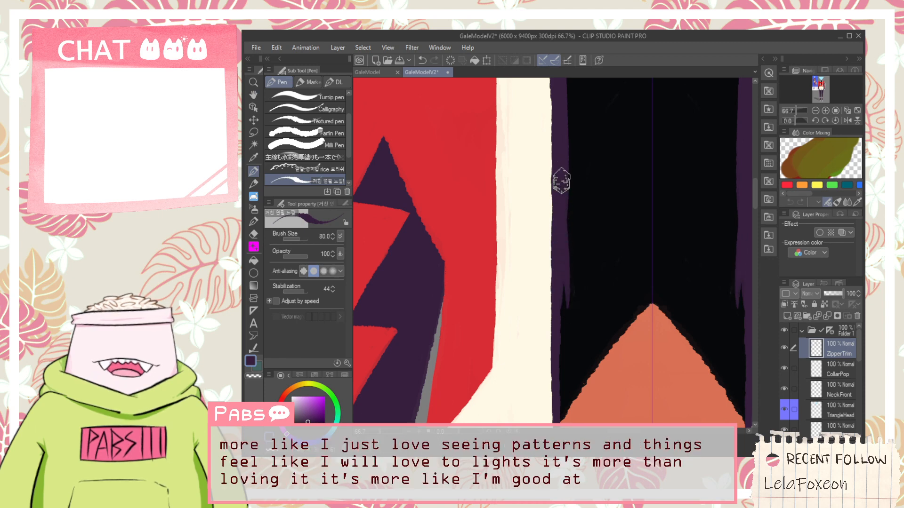
left_click_drag(566, 219, 565, 398)
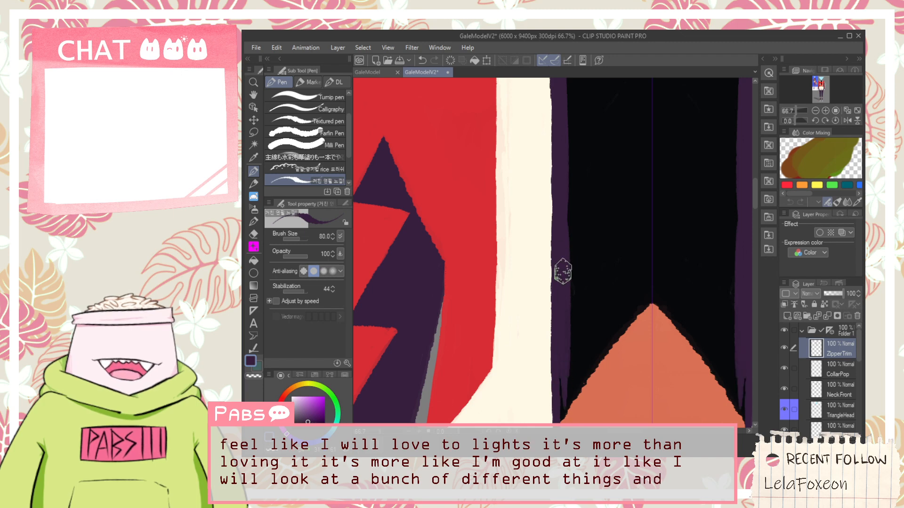
left_click_drag(561, 267, 565, 408)
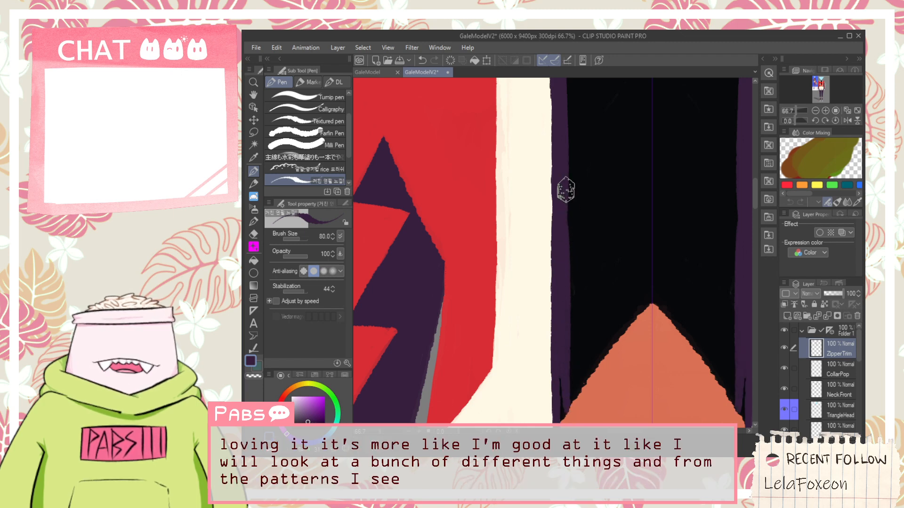
Fill out the bottom end of the vertical trim beside the cream hem with a squared corner, redoing the uneven stroke.
key("space")
left_click_drag(575, 382, 582, 208)
scroll(582, 208, "up", 1)
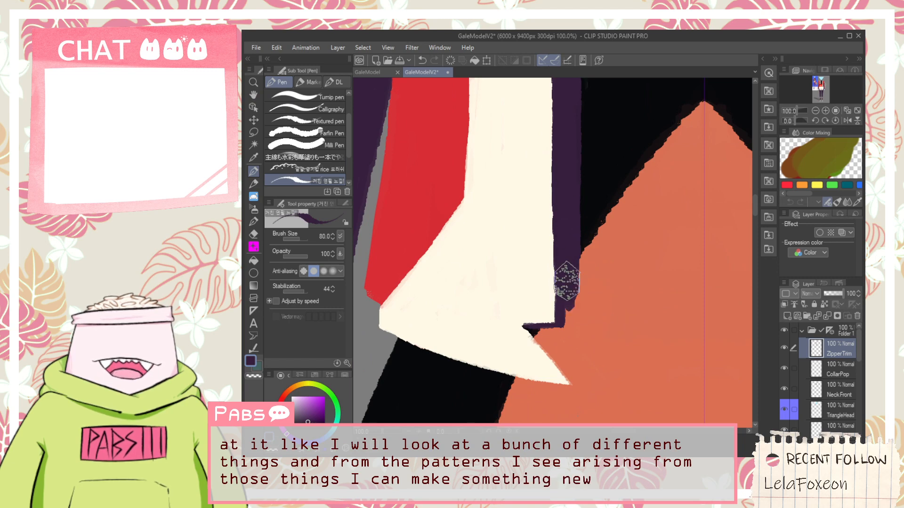
mouse_move(574, 222)
left_mouse_down()
mouse_move(577, 310)
mouse_move(567, 311)
mouse_move(575, 321)
mouse_move(568, 311)
left_mouse_up()
key("ctrl+z")
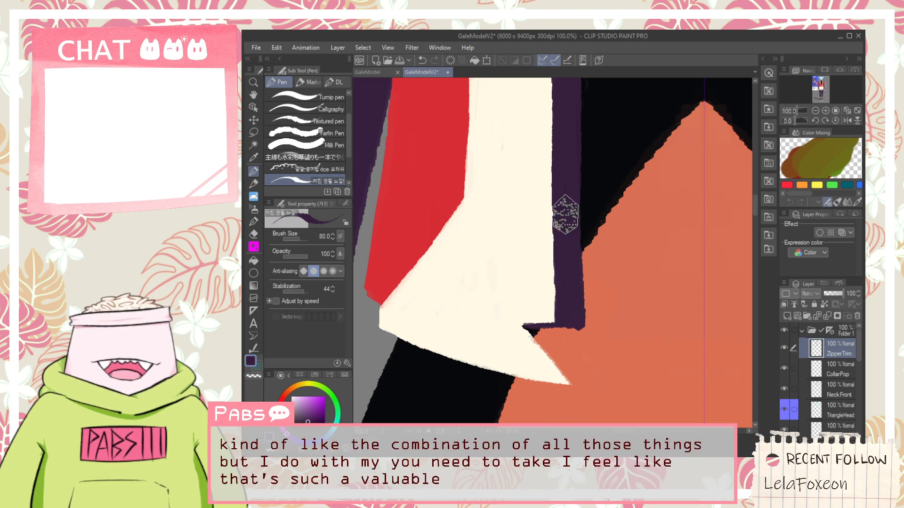
Paint a pointed horizontal foot along the cream hem at the trim's lower end and erase the spike overshooting onto the orange midriff.
mouse_move(547, 324)
left_mouse_down()
mouse_move(520, 329)
mouse_move(576, 330)
mouse_move(524, 325)
mouse_move(570, 324)
mouse_move(533, 327)
left_mouse_up()
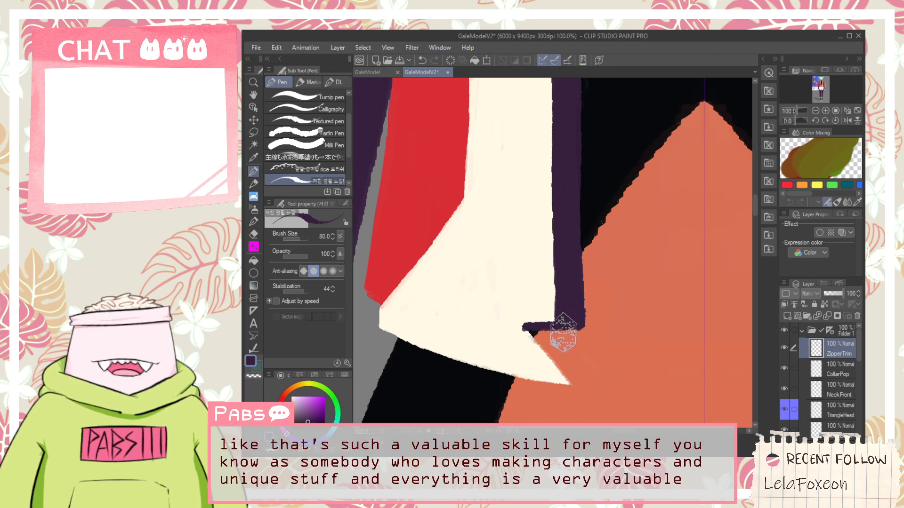
left_click_drag(534, 331, 609, 330)
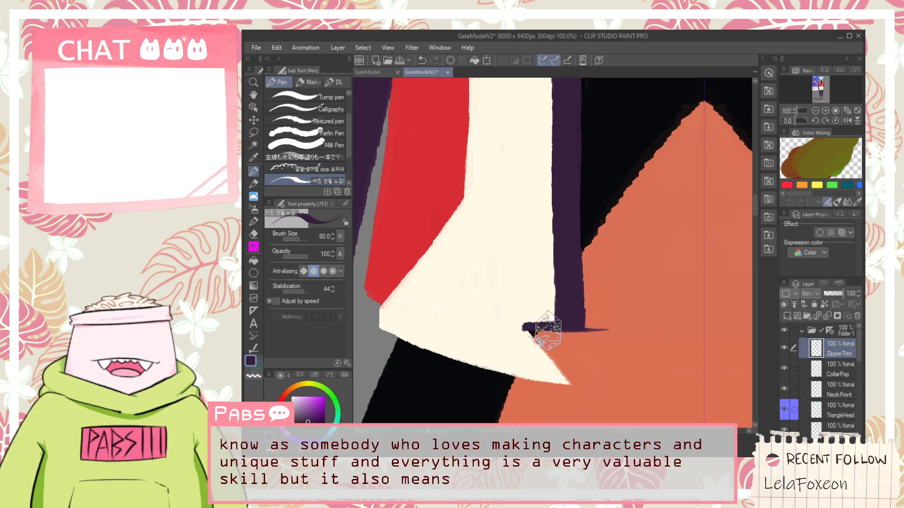
key("e")
scroll(561, 329, "up", 2)
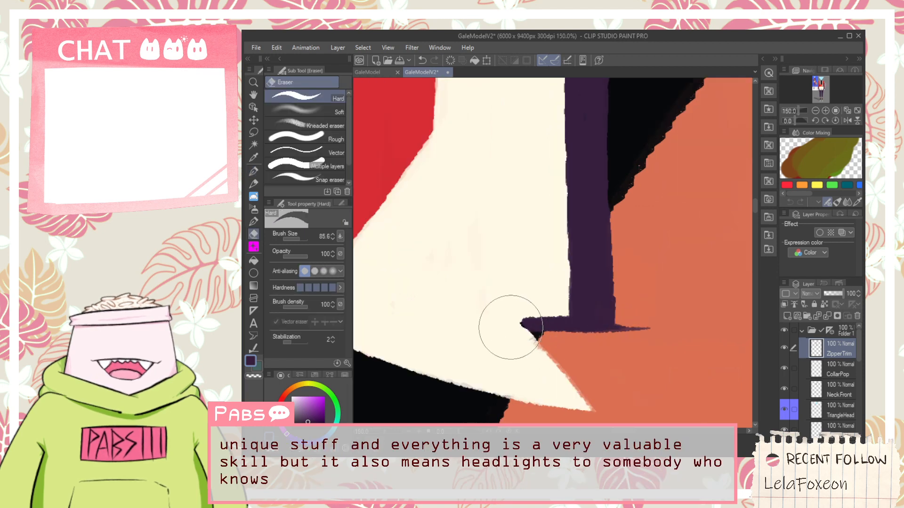
scroll(510, 326, "up", 1)
key("p")
mouse_move(497, 324)
left_mouse_down()
mouse_move(551, 333)
mouse_move(504, 323)
mouse_move(578, 323)
mouse_move(513, 323)
mouse_move(532, 330)
left_mouse_up()
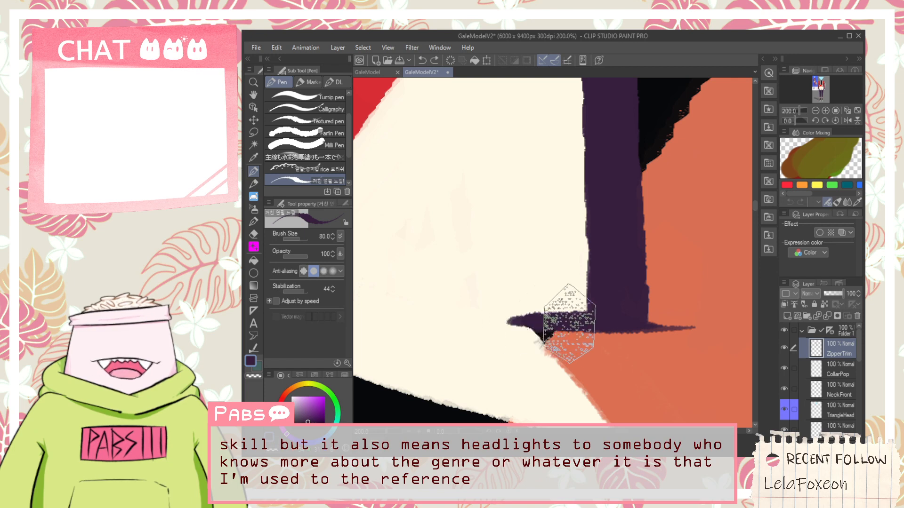
mouse_move(489, 322)
left_mouse_down()
mouse_move(548, 323)
mouse_move(486, 322)
mouse_move(587, 323)
left_mouse_up()
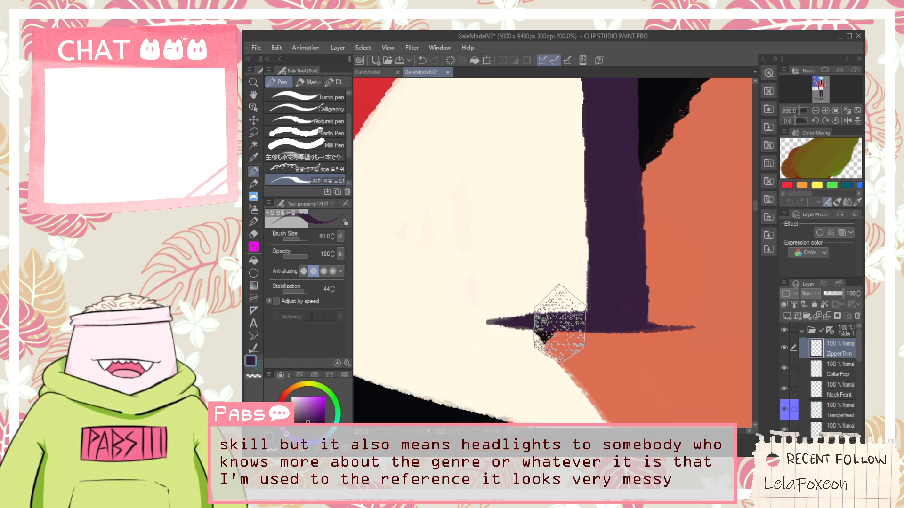
key("e")
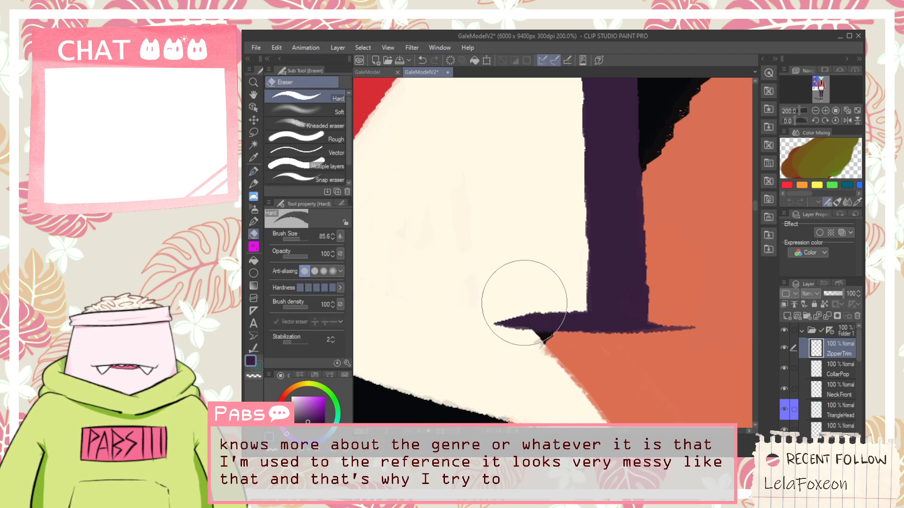
left_click_drag(645, 282, 656, 333)
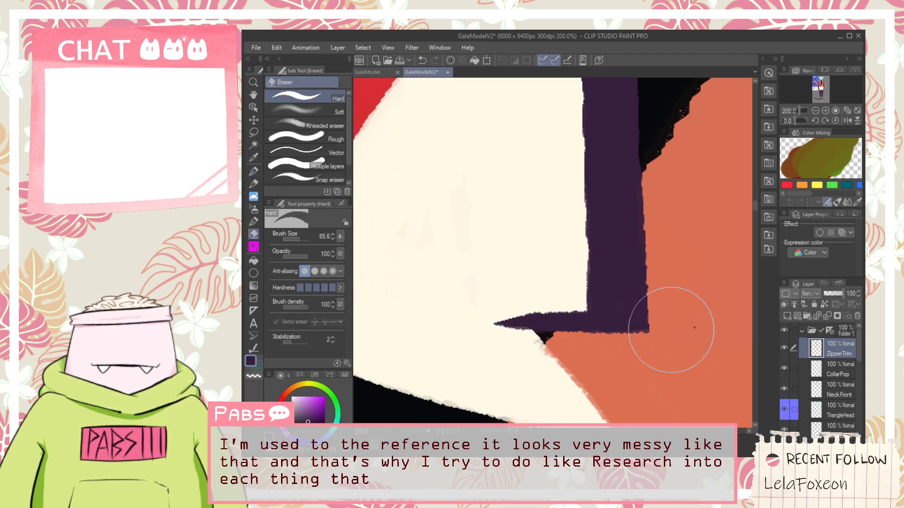
Examine the thickened trim from the hem up to the collar corner.
scroll(681, 311, "down", 8)
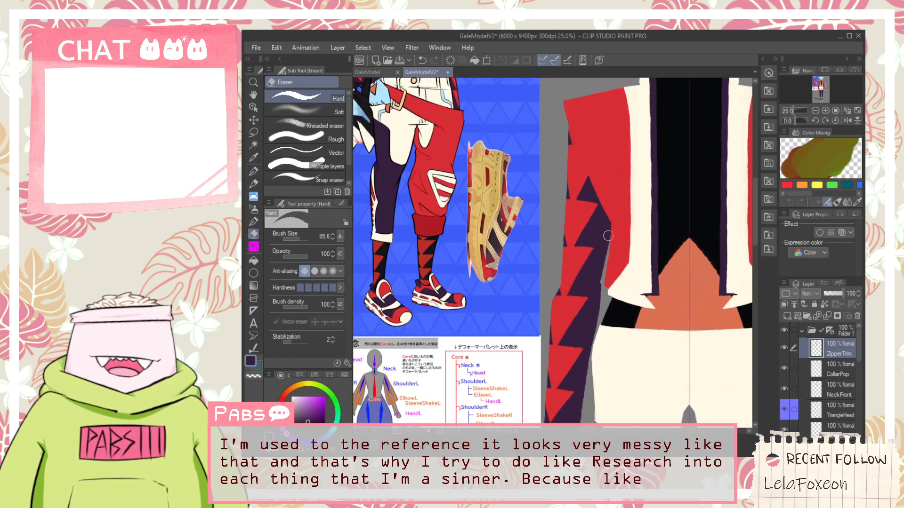
key("h")
scroll(627, 226, "up", 7)
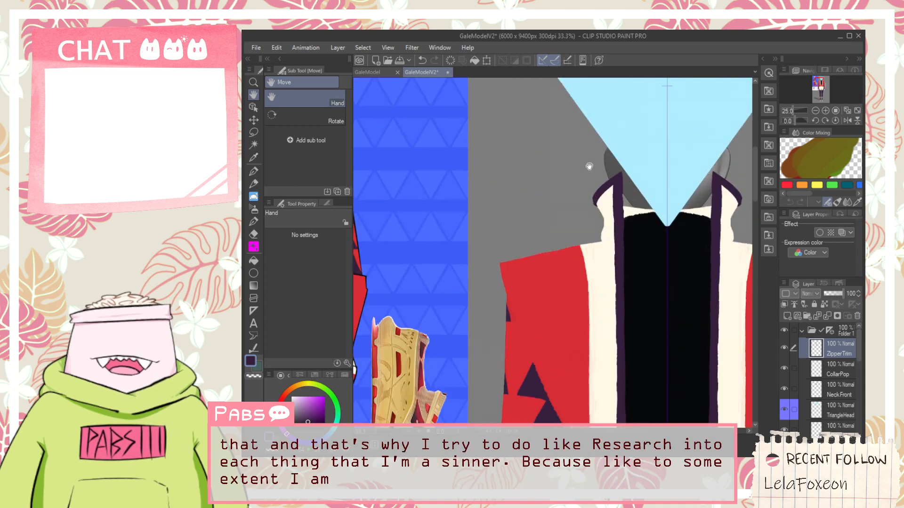
key("p")
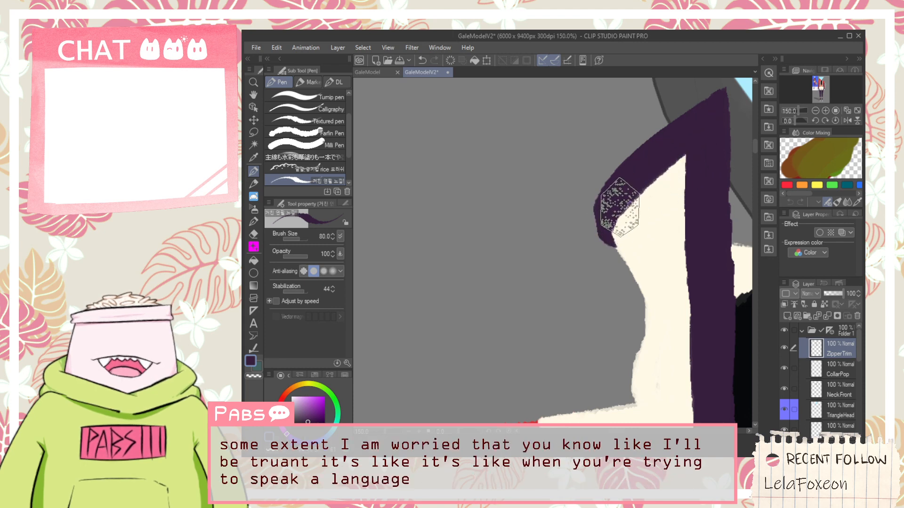
scroll(710, 176, "down", 2)
scroll(710, 177, "down", 3)
key("h")
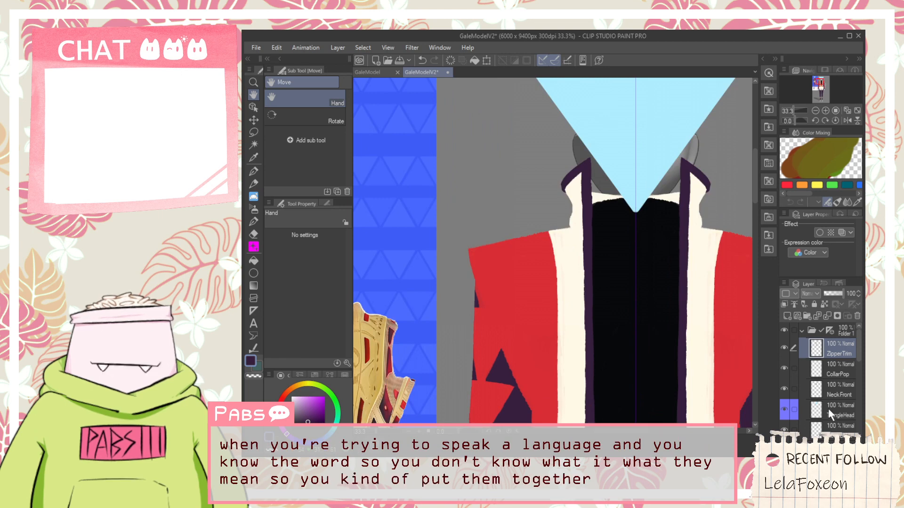
Check what the CollarBack layer contains by toggling its visibility, and add a new layer directly above it.
left_click_drag(859, 345, 862, 369)
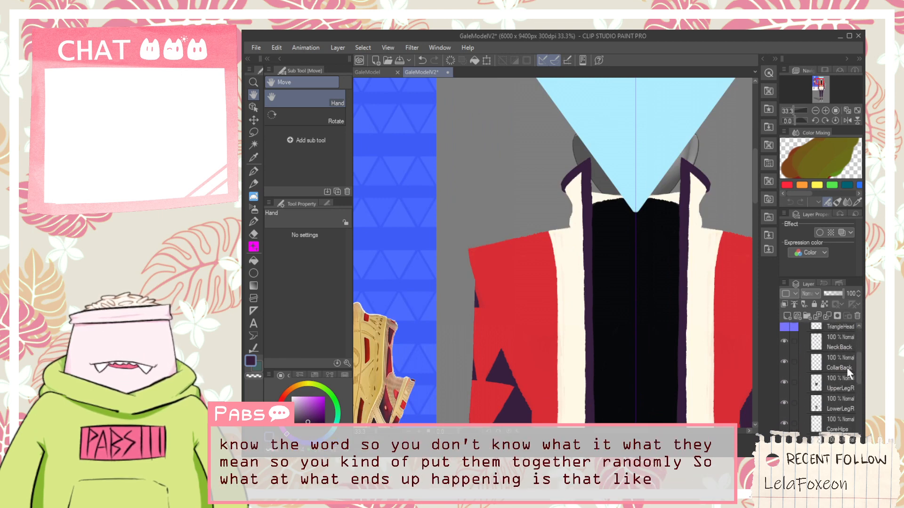
scroll(645, 230, "up", 2)
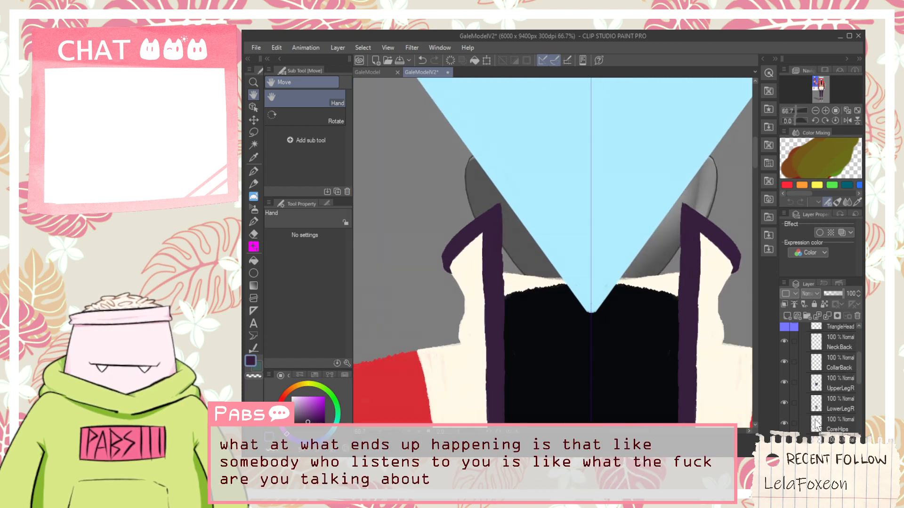
left_click_drag(859, 372, 861, 368)
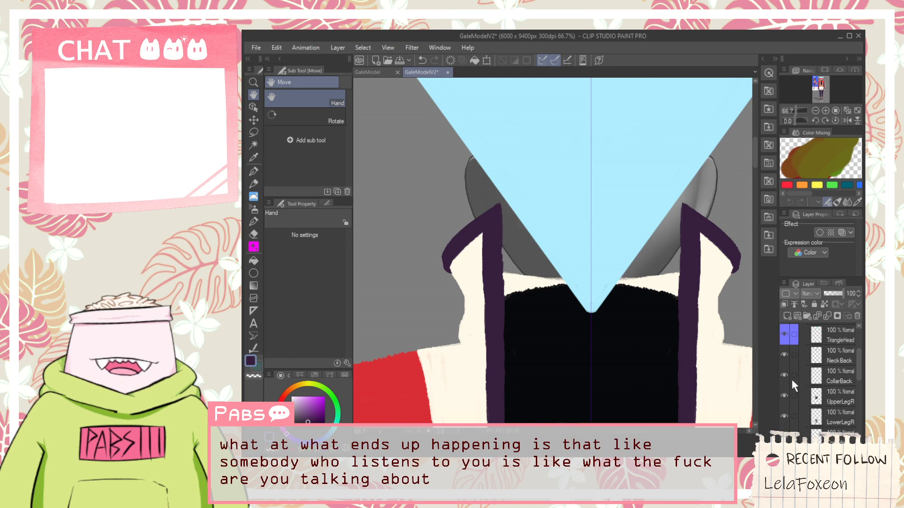
left_click(785, 376)
left_click(784, 375)
left_click(787, 316)
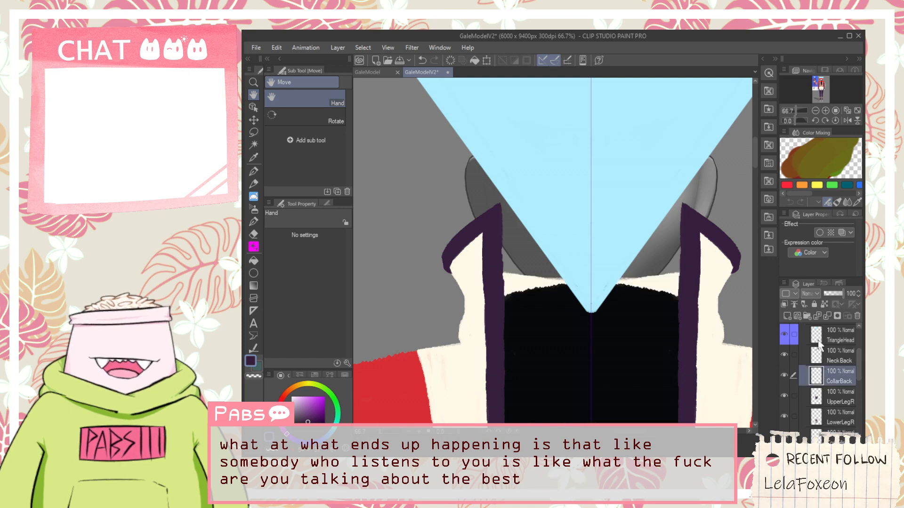
Paint a purple trim band along the upper edge of the back collar on the new layer, joining both vertical trims behind the head.
scroll(602, 299, "up", 2)
key("p")
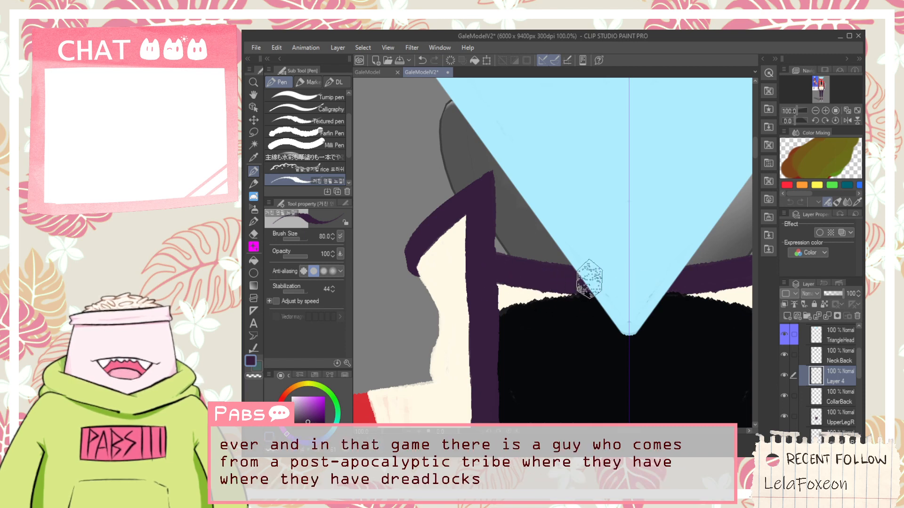
scroll(588, 287, "down", 4)
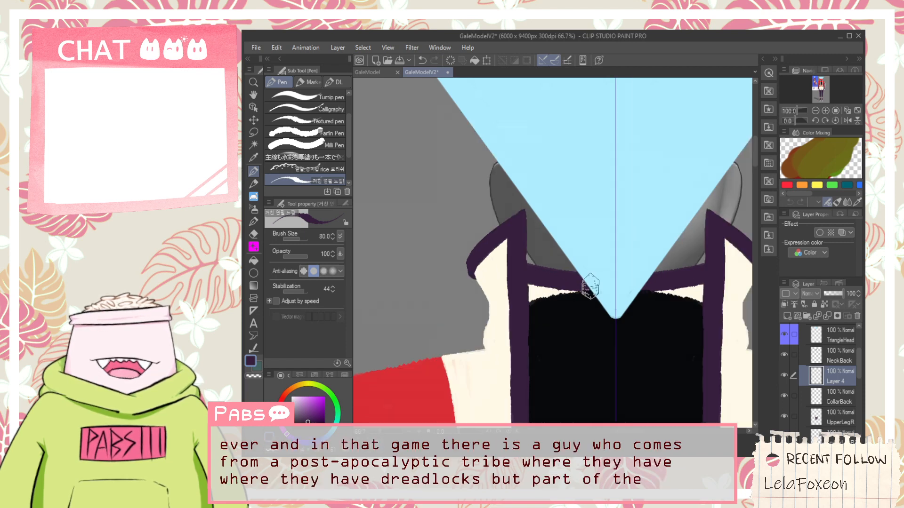
scroll(589, 288, "up", 2)
scroll(588, 288, "up", 2)
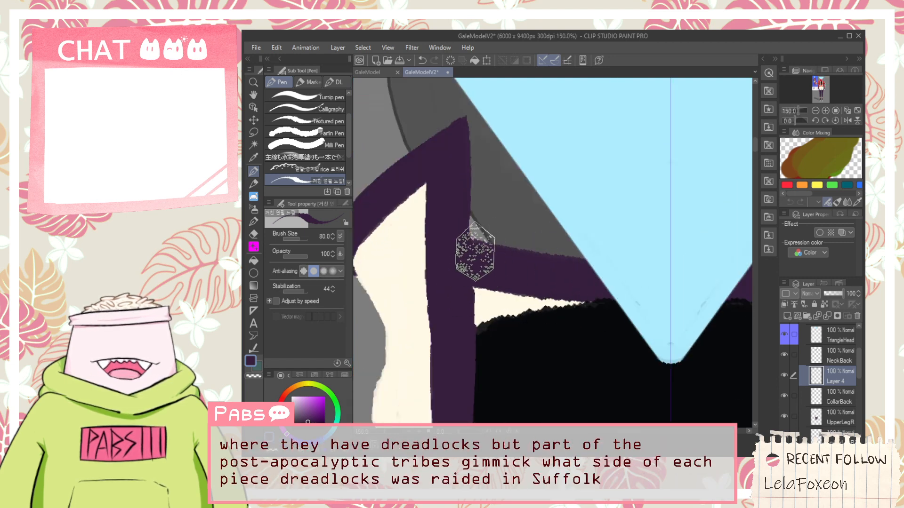
scroll(605, 252, "down", 2)
key("h")
left_click_drag(599, 328, 577, 278)
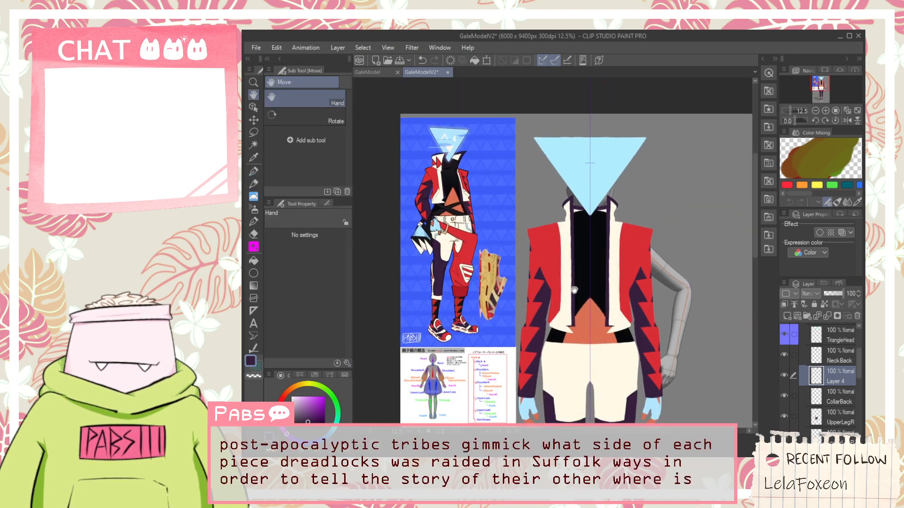
Rename the new back-collar layer as CollarTrim.
scroll(577, 189, "up", 2)
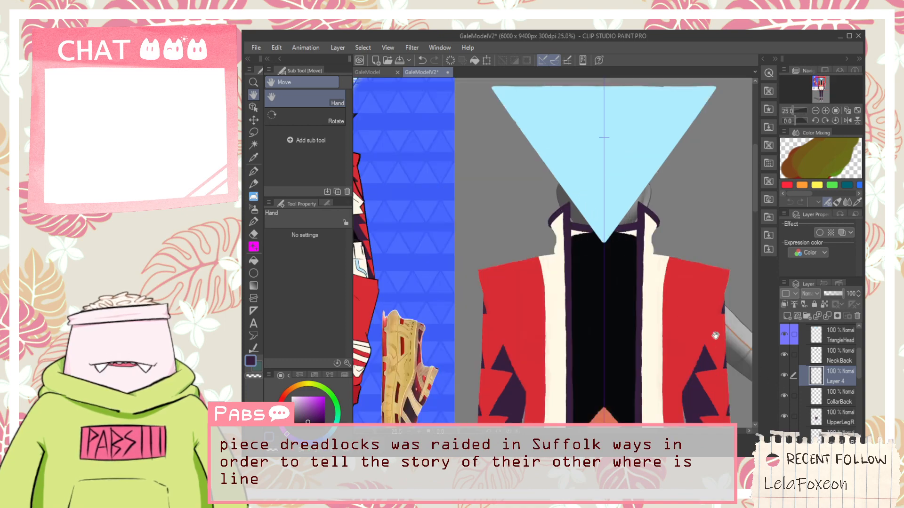
scroll(606, 156, "up", 1)
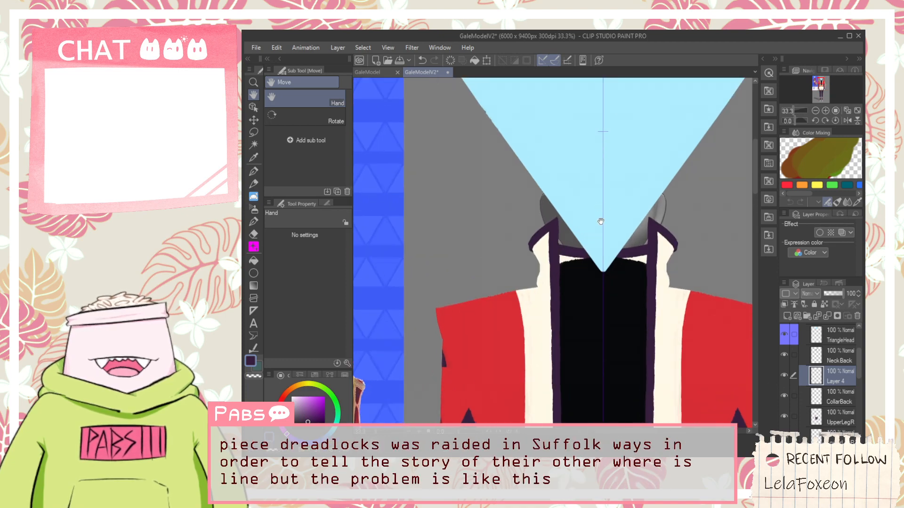
scroll(607, 212, "up", 1)
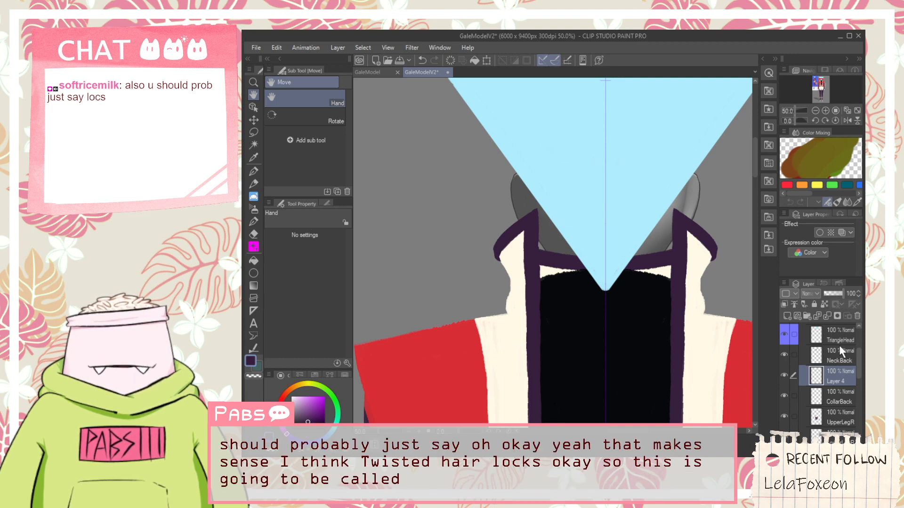
type("CollarTrim")
key("Return")
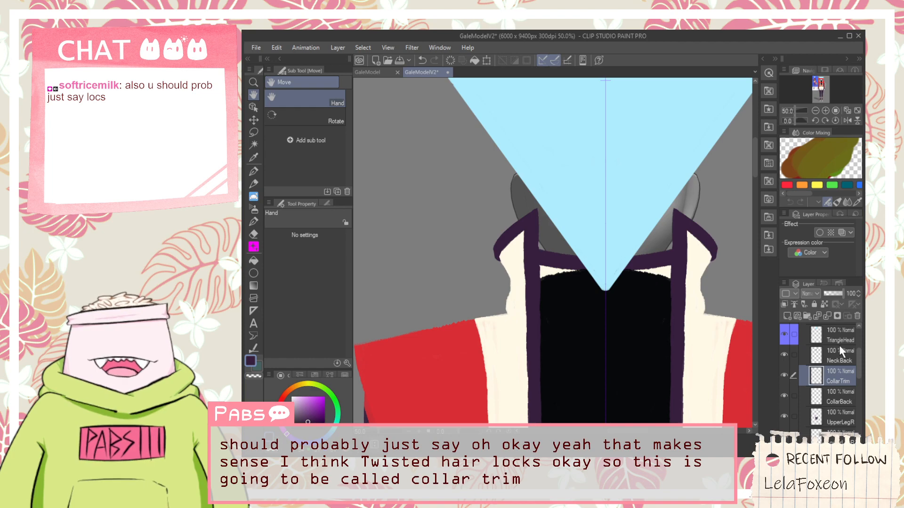
Try a border effect on the CollarTrim layer.
scroll(662, 309, "down", 6)
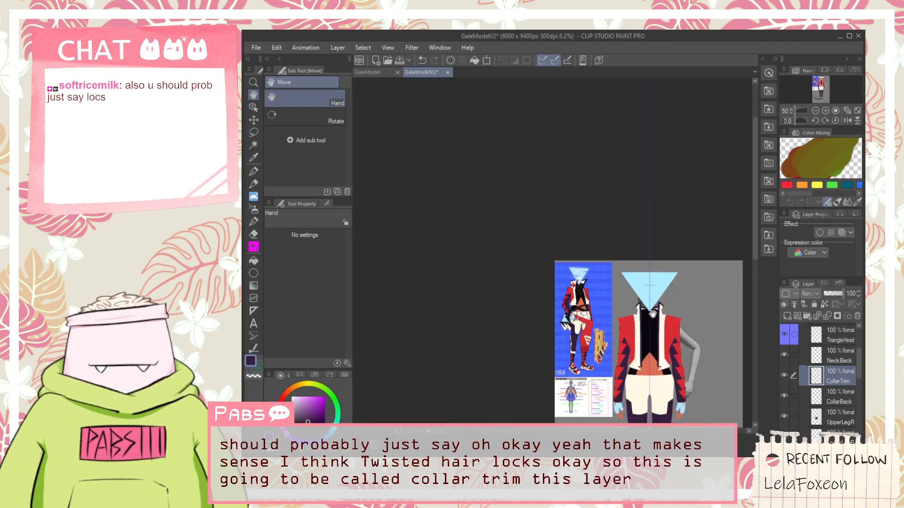
left_click_drag(658, 370, 628, 334)
scroll(626, 334, "up", 4)
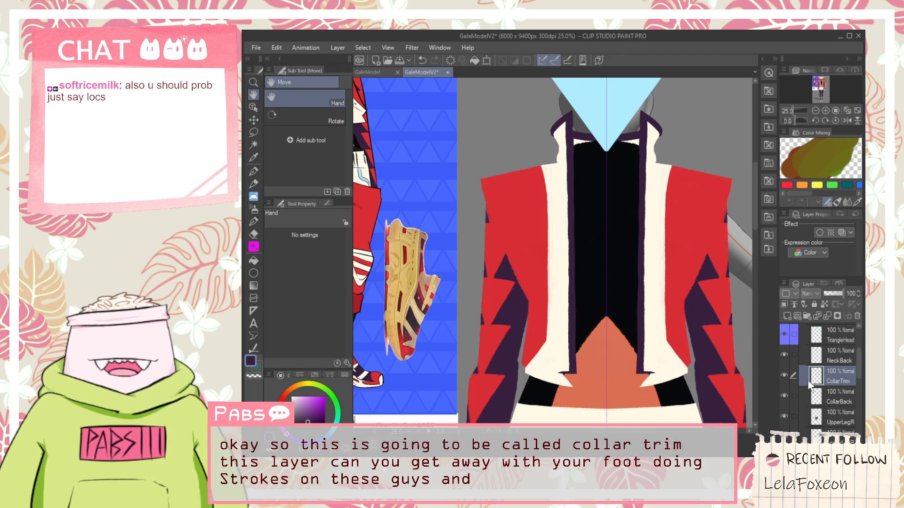
left_click(818, 233)
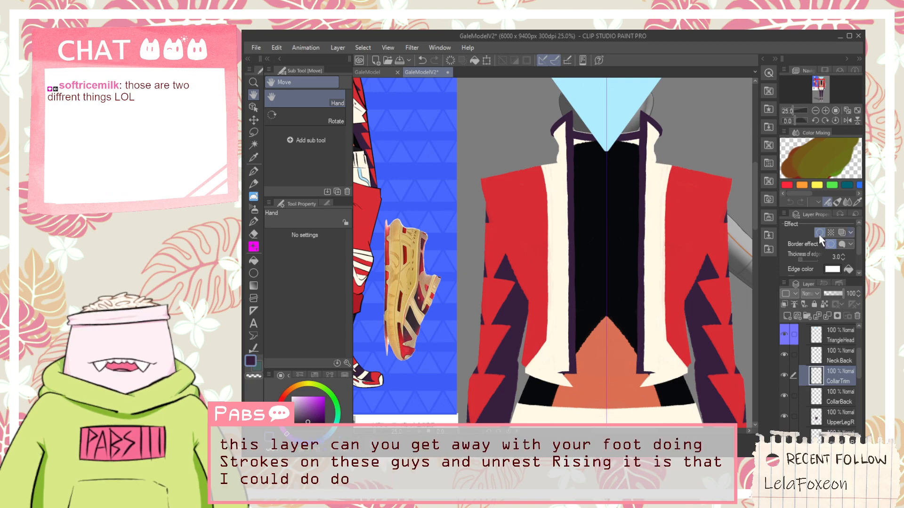
left_click(818, 234)
Examine the trim's lower corners and compare the jacket and collar trim with the reference drawing.
scroll(686, 325, "down", 5)
scroll(662, 251, "up", 5)
scroll(652, 356, "up", 7)
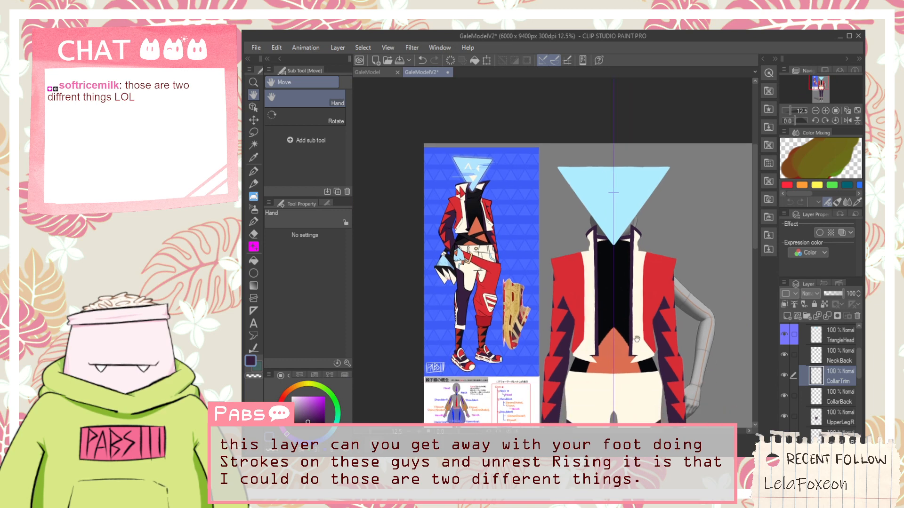
scroll(516, 353, "down", 2)
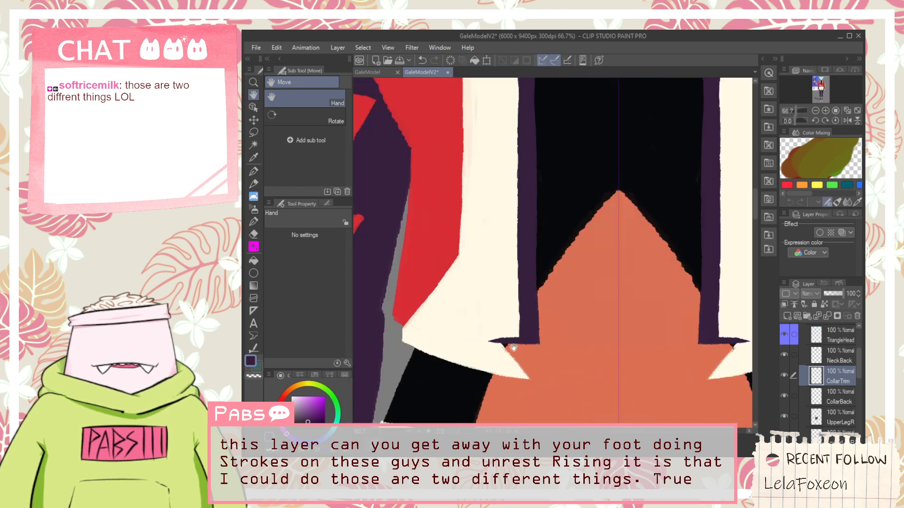
left_click_drag(860, 374, 857, 360)
scroll(657, 333, "down", 6)
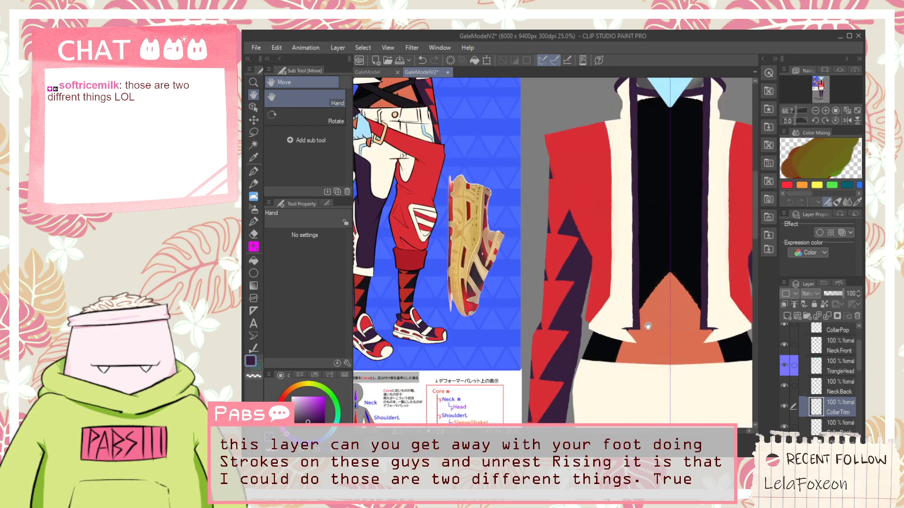
scroll(658, 333, "up", 5)
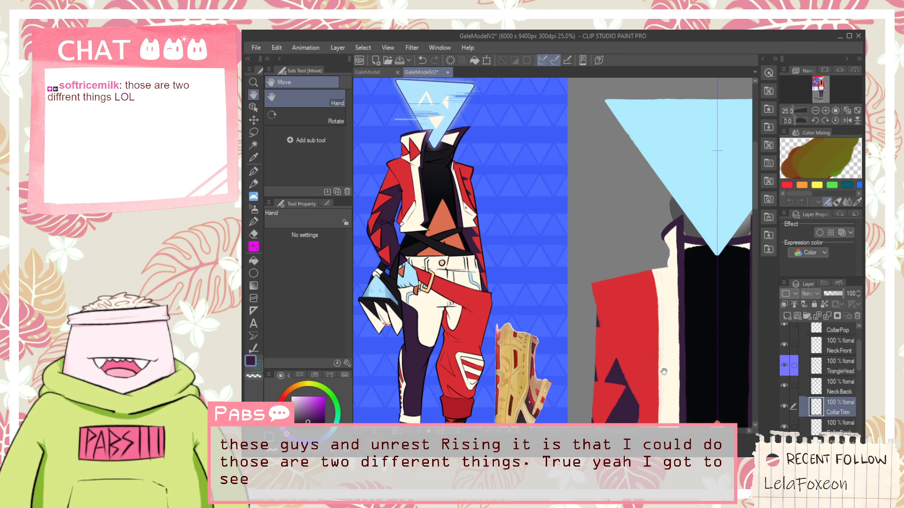
Examine the reference character's outfit and collar markings alongside the whole model.
scroll(638, 343, "down", 2)
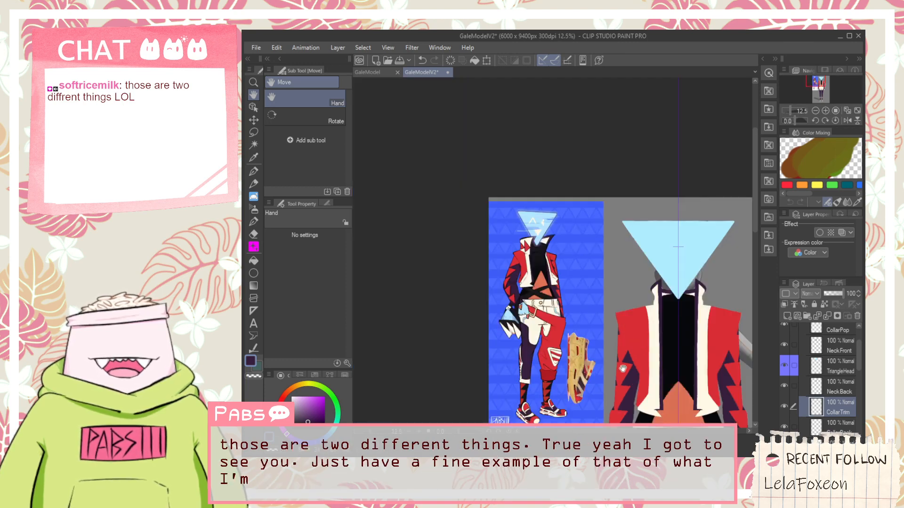
left_click_drag(617, 397, 582, 372)
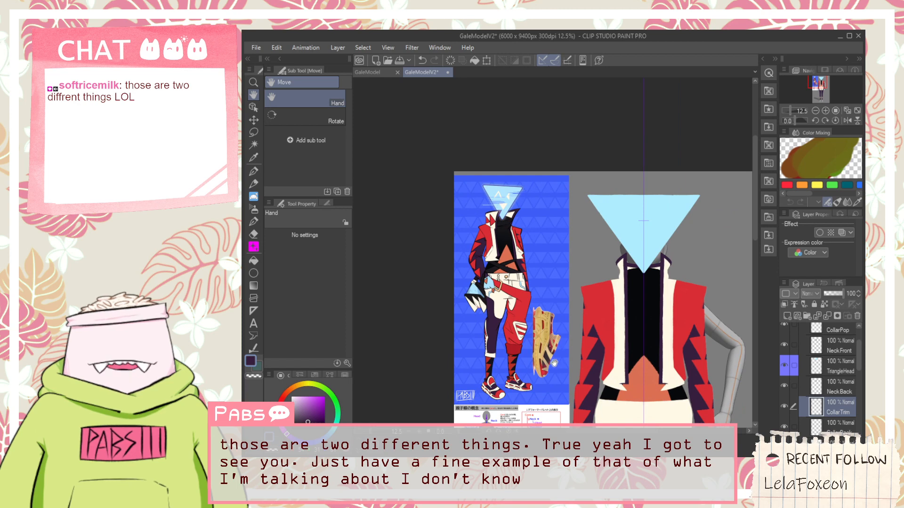
left_click_drag(538, 397, 544, 387)
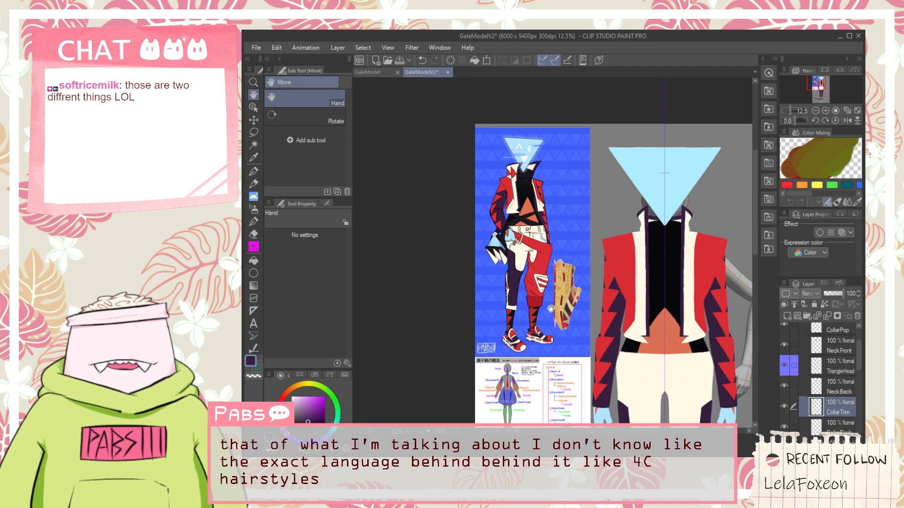
scroll(544, 304, "up", 4)
left_click_drag(543, 340, 569, 423)
scroll(569, 387, "down", 4)
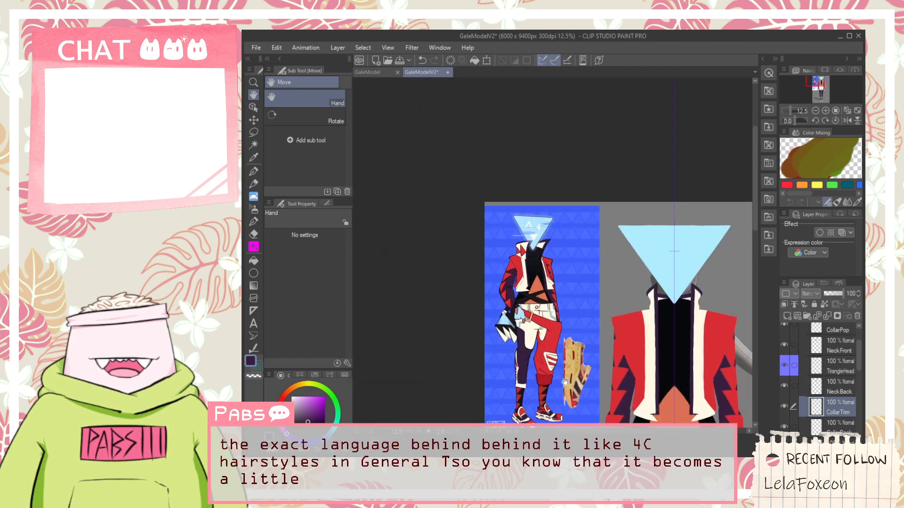
scroll(546, 306, "up", 2)
left_click_drag(506, 189, 490, 259)
scroll(494, 258, "up", 2)
scroll(544, 214, "down", 4)
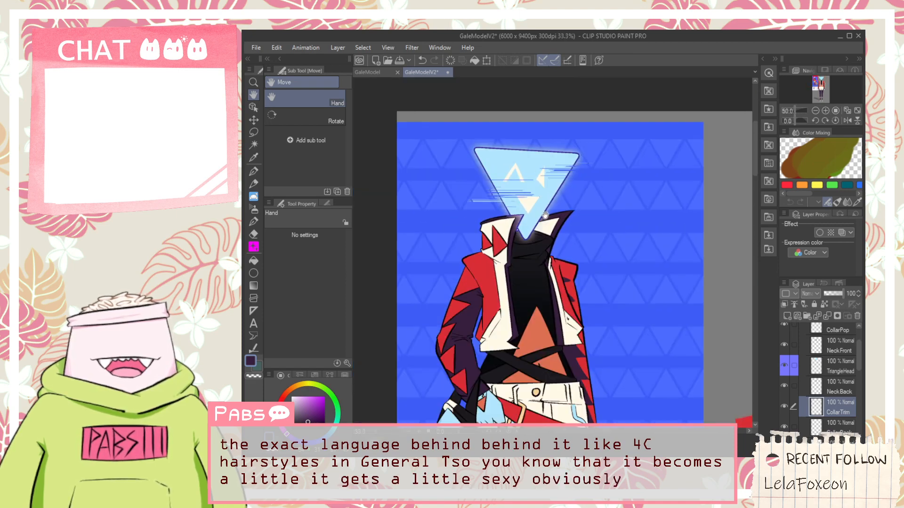
Pick the red of the reference collar's triangles and add a new layer directly above CollarPop.
scroll(534, 256, "up", 5)
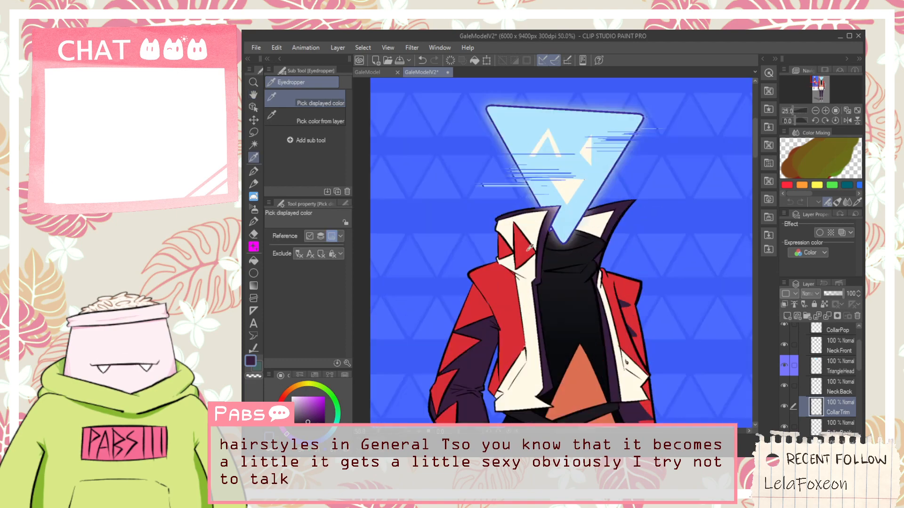
left_click(530, 251)
scroll(530, 269, "down", 5)
left_click_drag(596, 342, 558, 322)
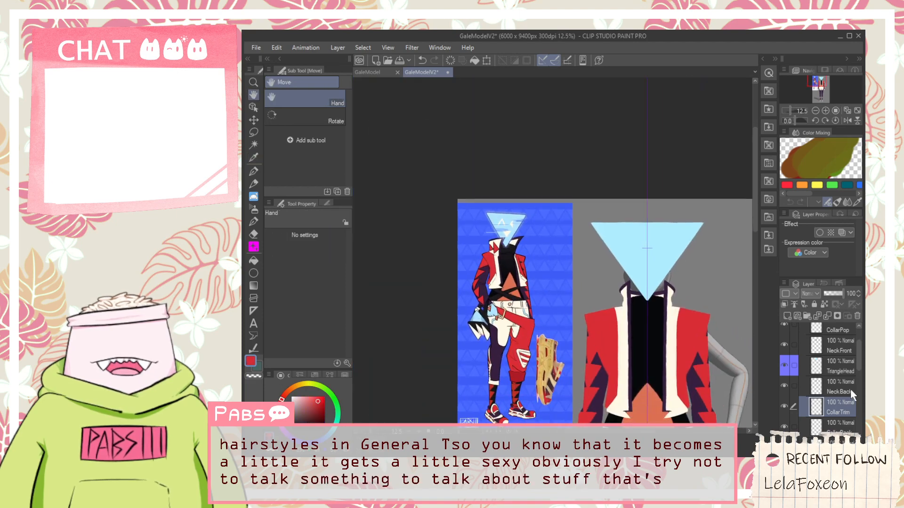
scroll(860, 389, "down", 5)
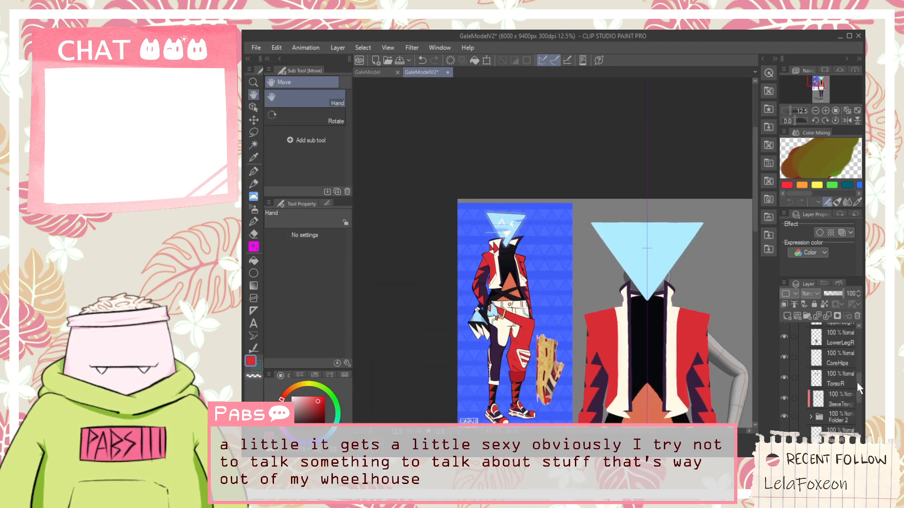
left_click_drag(858, 383, 841, 335)
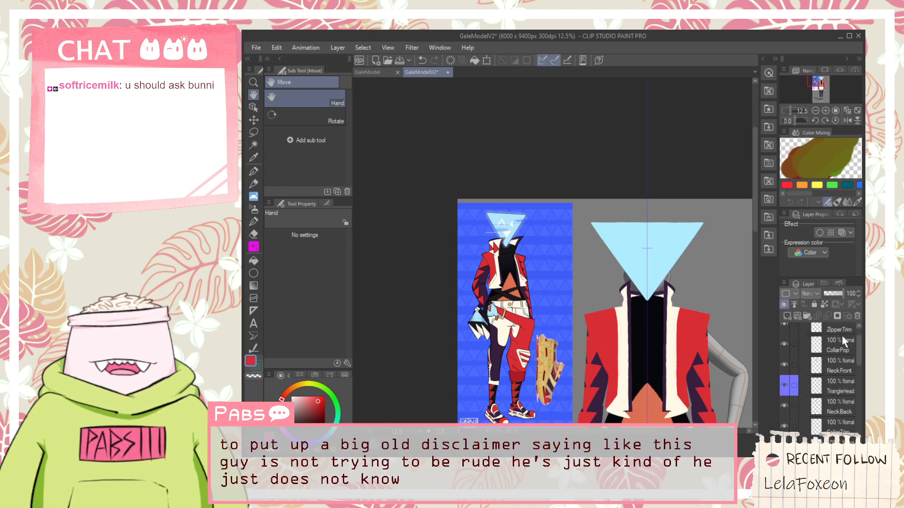
left_click(787, 316)
Paint an inward-pointing red triangle on the outer edge of the front collar and clip the new layer to CollarPop.
scroll(556, 282, "up", 4)
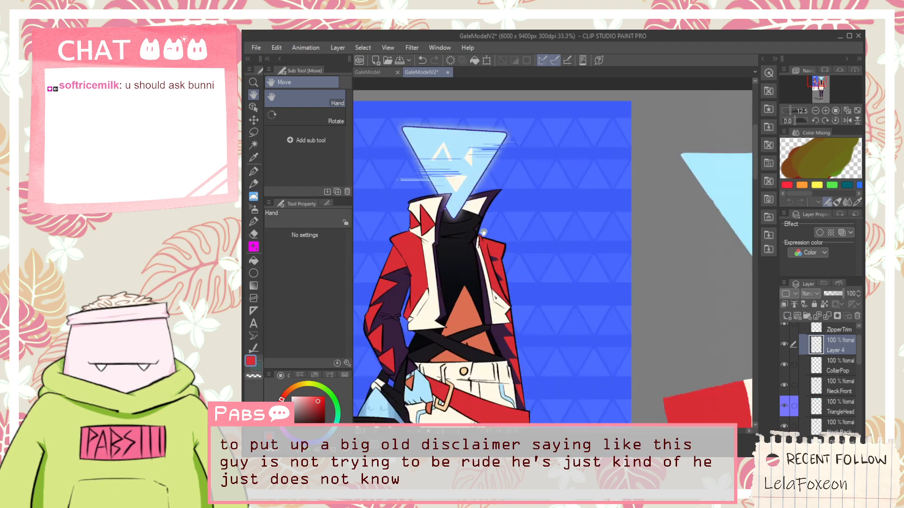
left_click_drag(618, 333, 595, 263)
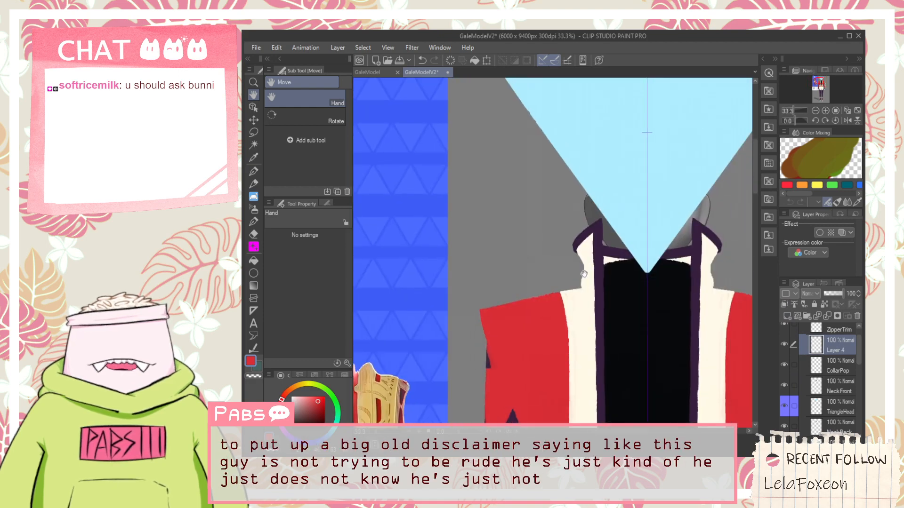
scroll(583, 273, "up", 5)
key("p")
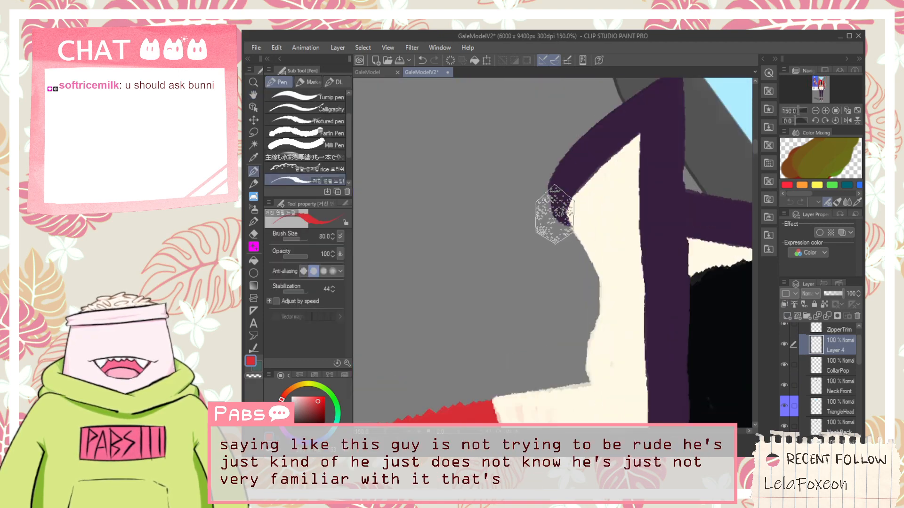
left_click_drag(567, 210, 644, 293)
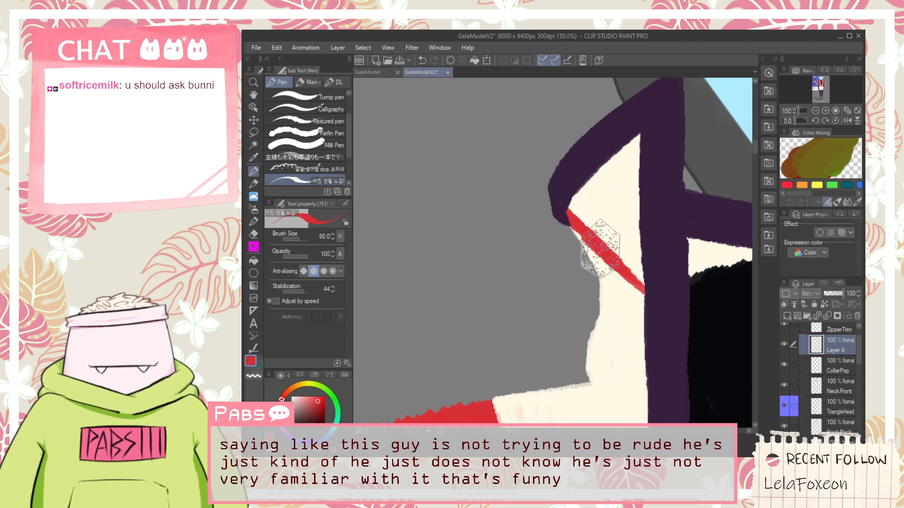
key("ctrl+z")
mouse_move(644, 294)
left_mouse_down()
mouse_move(582, 374)
mouse_move(609, 335)
mouse_move(588, 360)
mouse_move(598, 312)
mouse_move(586, 369)
mouse_move(578, 235)
mouse_move(639, 296)
mouse_move(606, 269)
mouse_move(599, 281)
mouse_move(596, 274)
mouse_move(597, 318)
mouse_move(603, 273)
mouse_move(605, 314)
mouse_move(622, 290)
mouse_move(609, 302)
mouse_move(636, 296)
mouse_move(612, 315)
mouse_move(636, 291)
mouse_move(606, 322)
mouse_move(629, 293)
mouse_move(608, 292)
mouse_move(567, 219)
mouse_move(578, 293)
mouse_move(567, 215)
mouse_move(576, 269)
mouse_move(580, 235)
mouse_move(584, 377)
left_mouse_up()
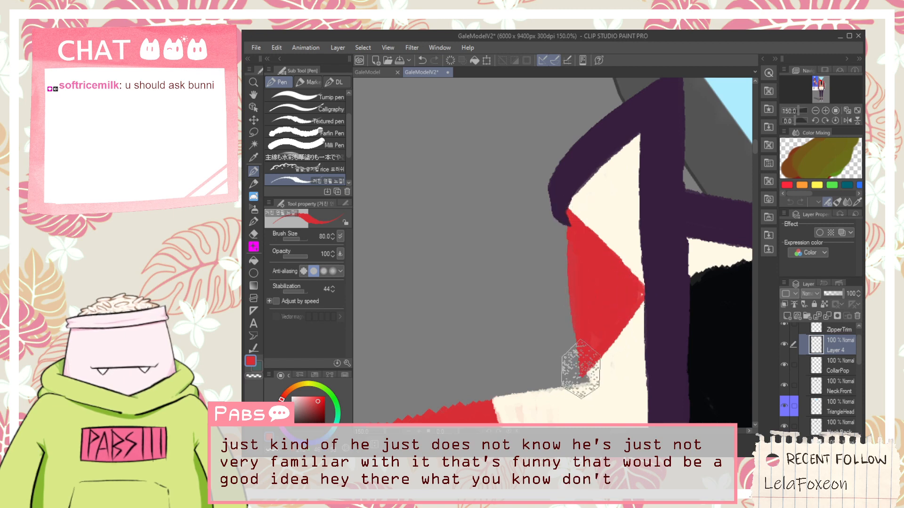
key("ctrl+z")
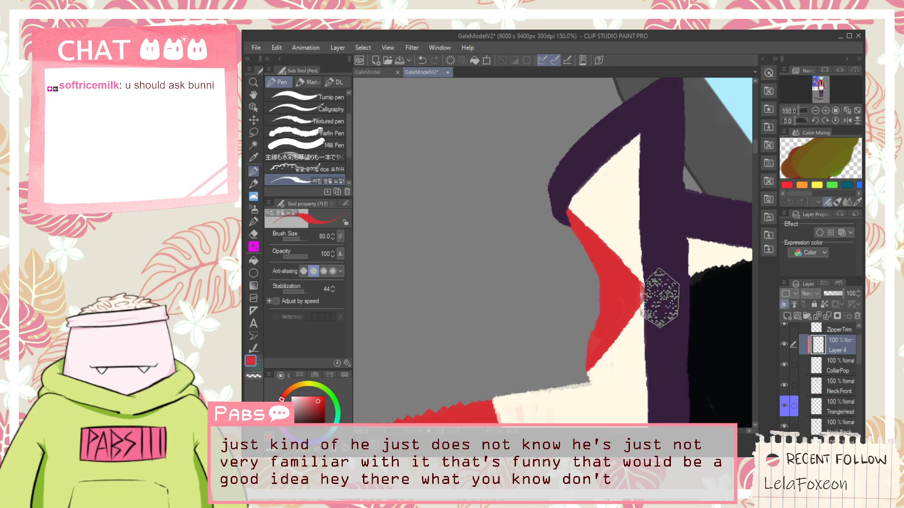
Check the red collar triangles on the whole figure and compare the jacket and trousers with the reference drawing.
scroll(661, 298, "down", 5)
key("space")
left_click_drag(688, 339, 596, 259)
scroll(599, 262, "down", 2)
left_click_drag(613, 298, 600, 244)
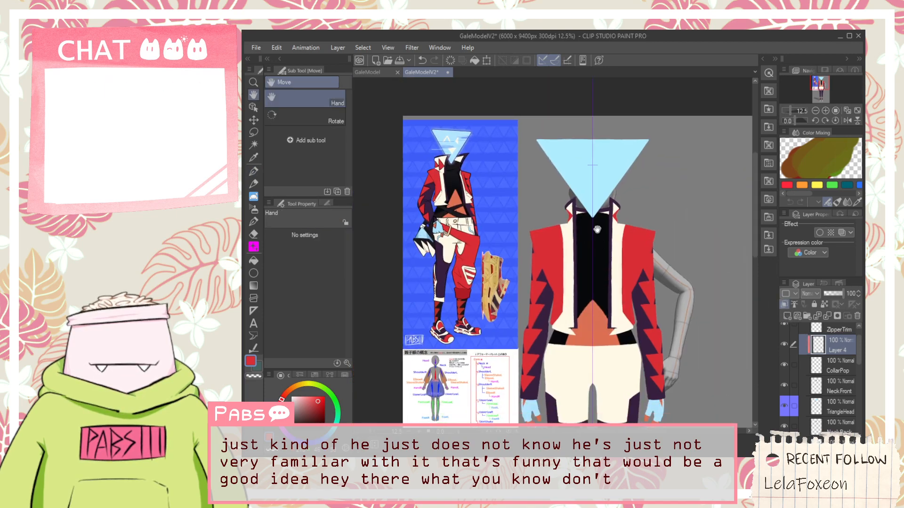
scroll(584, 209, "up", 3)
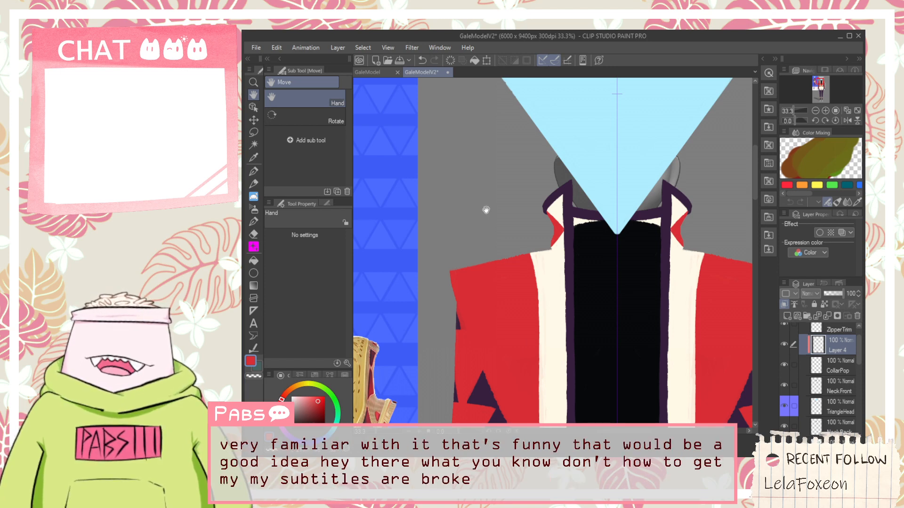
scroll(478, 216, "down", 1)
left_click_drag(446, 293, 440, 141)
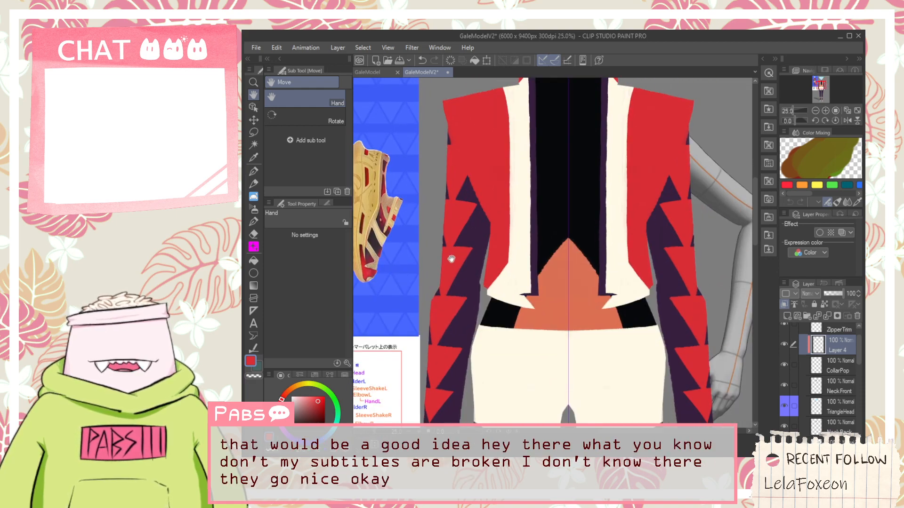
scroll(443, 228, "down", 4)
scroll(434, 217, "up", 4)
left_click_drag(401, 207, 475, 306)
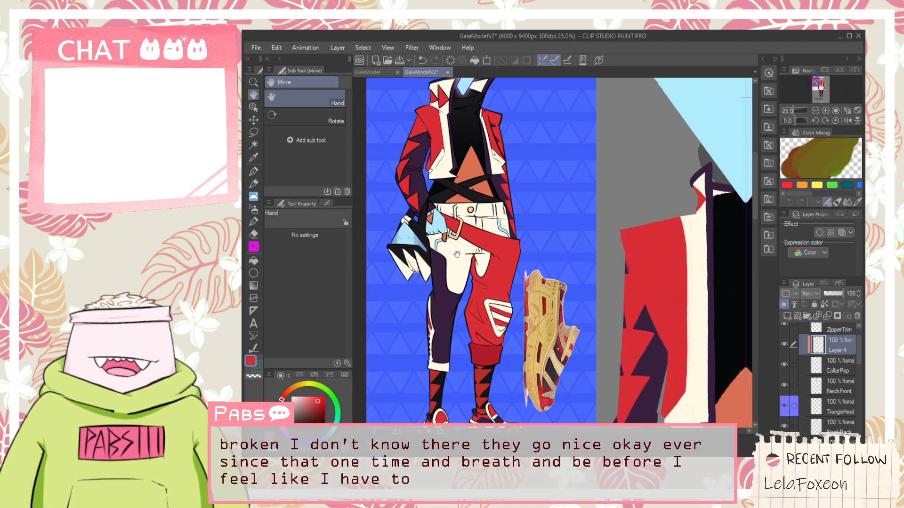
scroll(456, 255, "down", 2)
left_click_drag(474, 322, 450, 267)
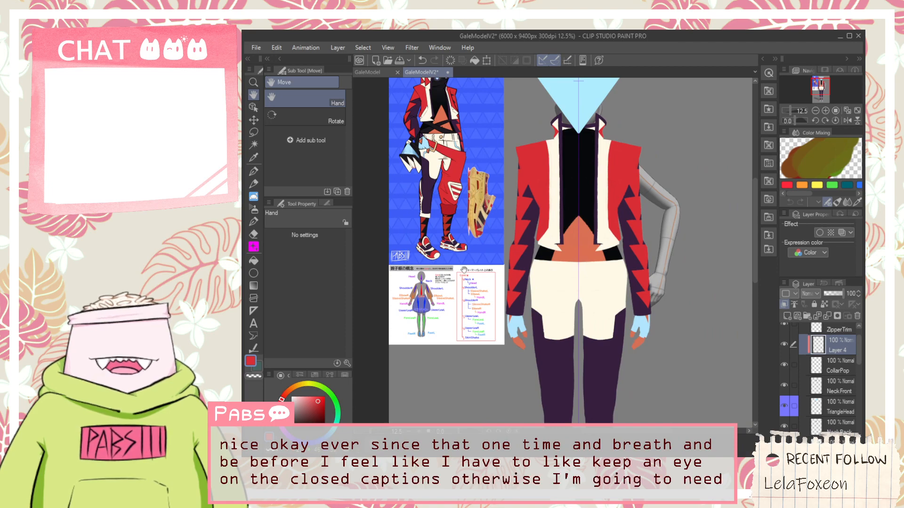
Pick the light blue beside the belt on the reference drawing as the drawing colour.
scroll(446, 227, "up", 2)
left_click_drag(432, 187, 433, 254)
scroll(409, 163, "up", 1)
key("i")
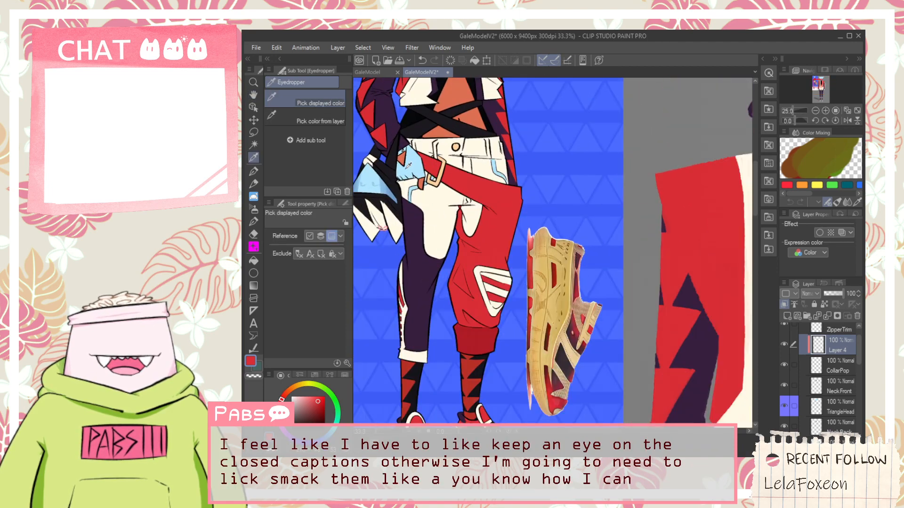
scroll(409, 163, "up", 3)
left_click(410, 163)
Examine the model's waist and trousers against the trousers in the reference drawing.
scroll(409, 163, "down", 5)
left_click_drag(628, 272, 598, 185)
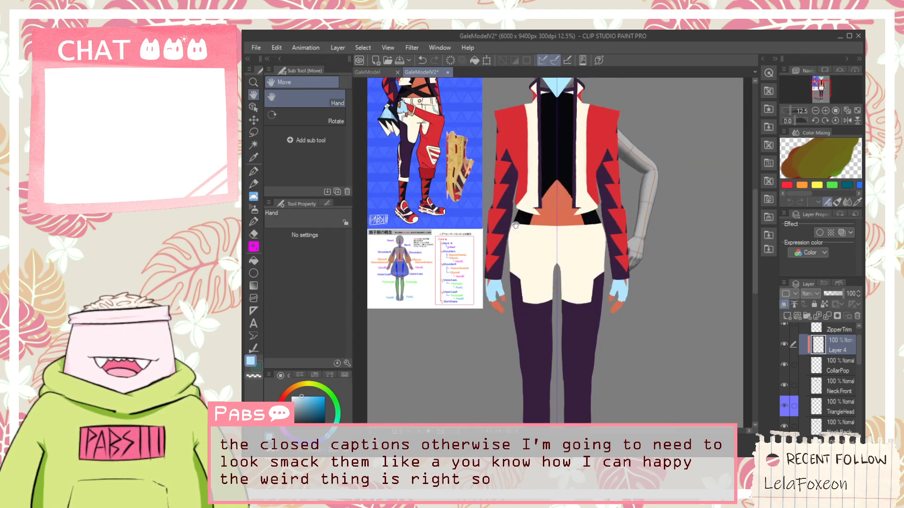
scroll(521, 237, "up", 2)
scroll(521, 238, "up", 1)
scroll(521, 287, "down", 1)
left_click_drag(543, 243, 639, 354)
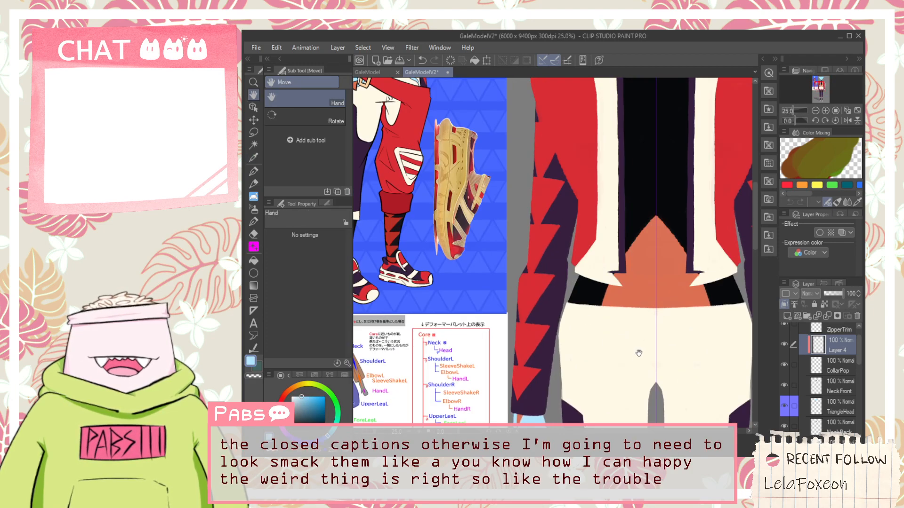
key("ctrl+minus")
key("ctrl+minus")
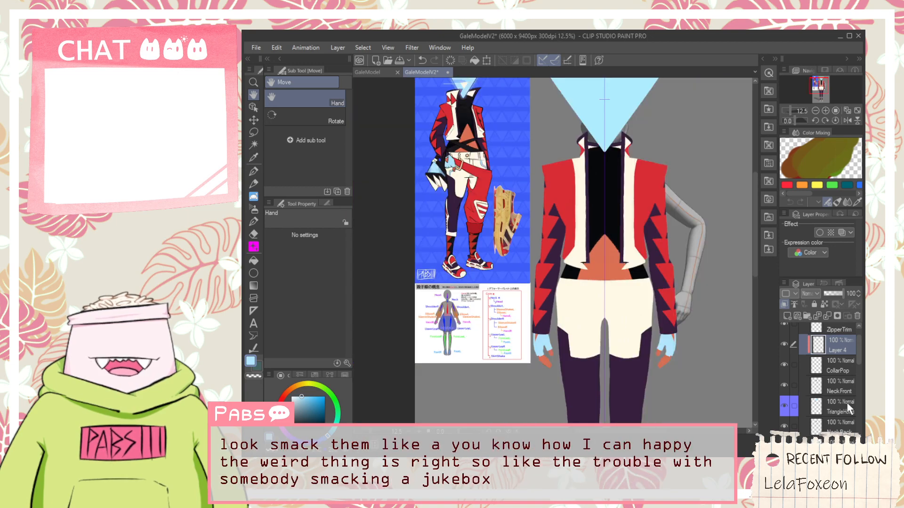
Look through the layer list for the leg and hip layers that make up the trousers.
scroll(858, 359, "down", 3)
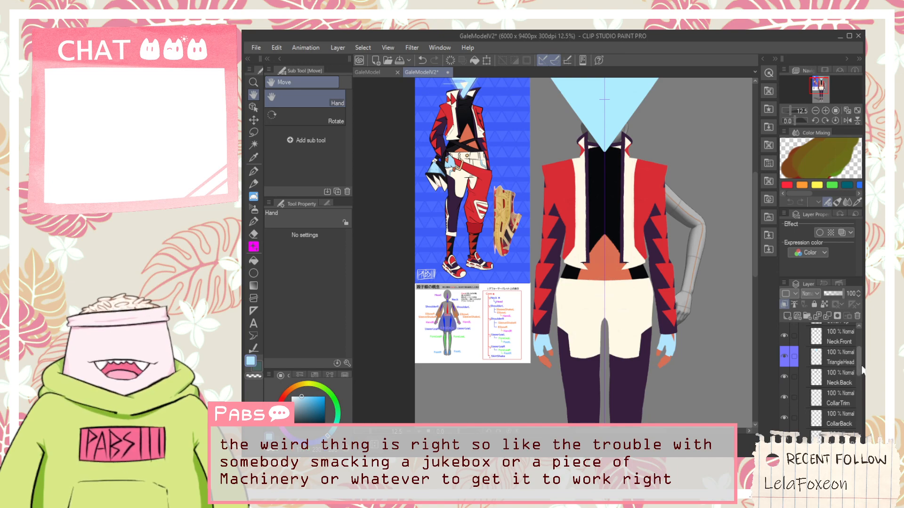
scroll(858, 365, "down", 1)
scroll(858, 371, "down", 1)
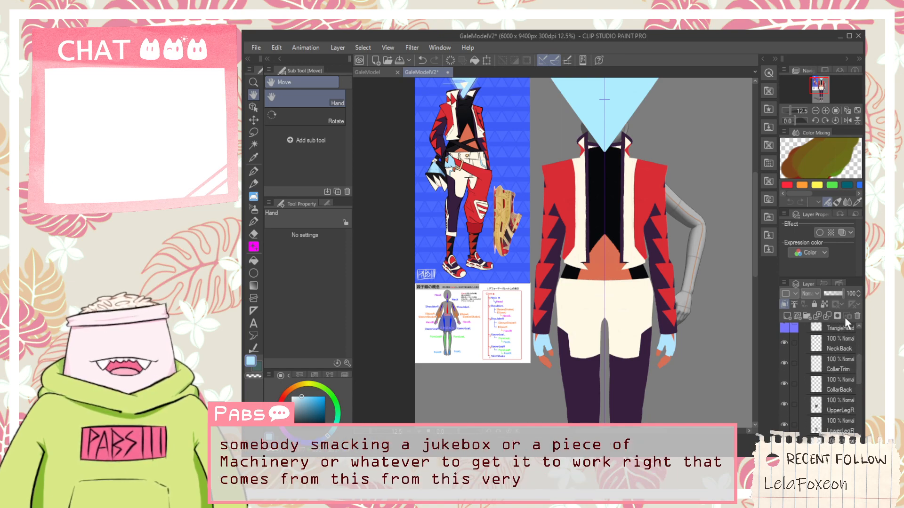
scroll(504, 328, "up", 3)
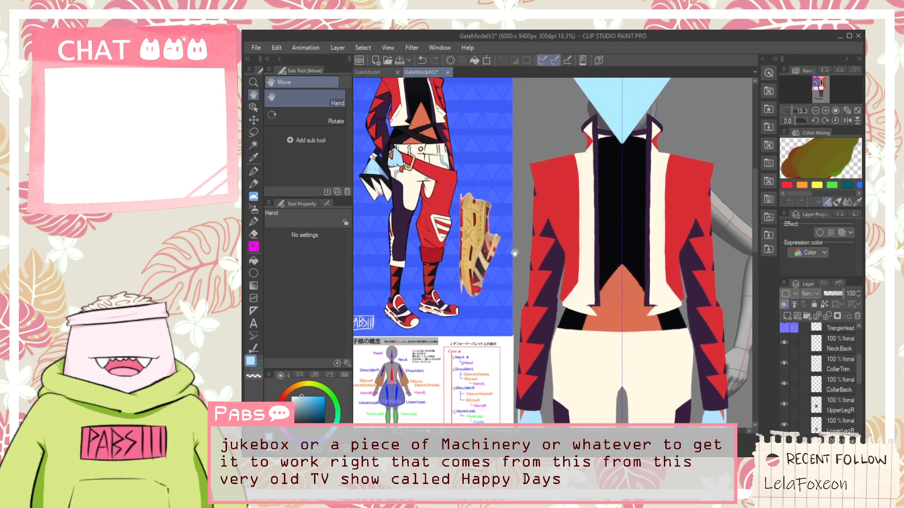
scroll(805, 355, "down", 5)
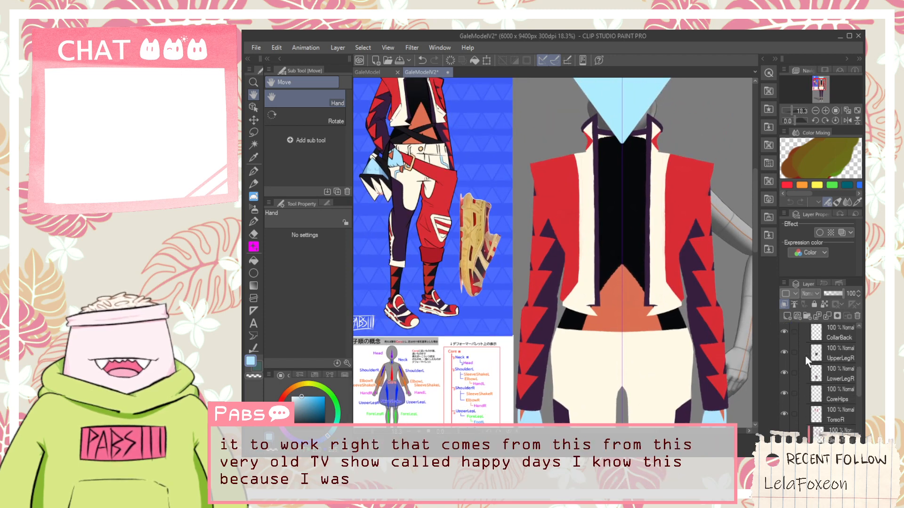
scroll(803, 357, "up", 2)
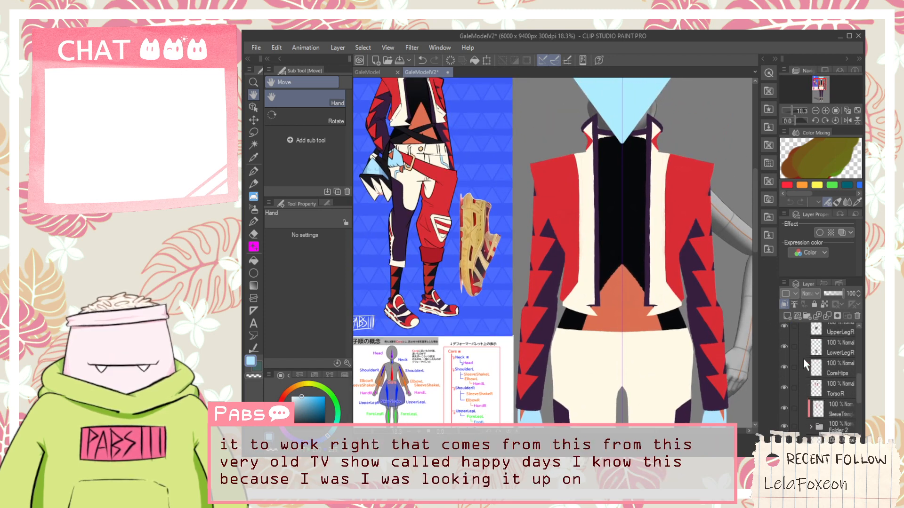
scroll(788, 368, "up", 3)
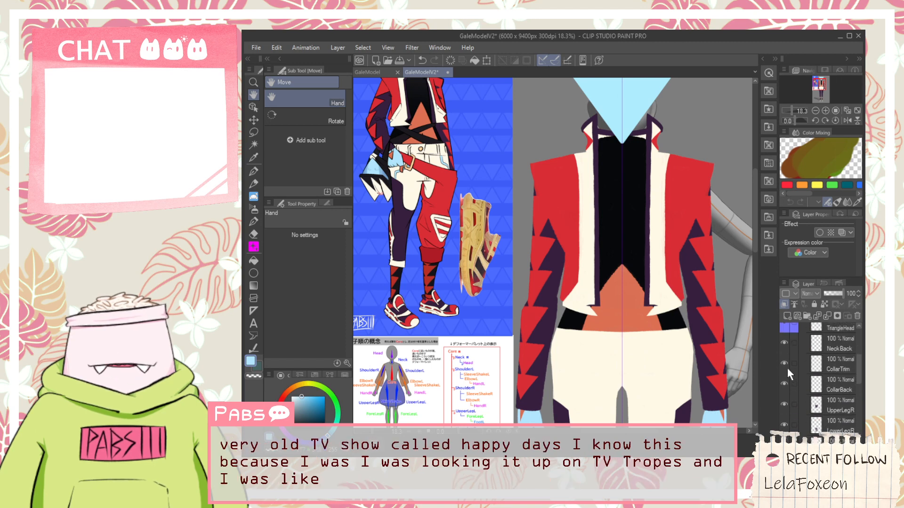
scroll(787, 369, "up", 2)
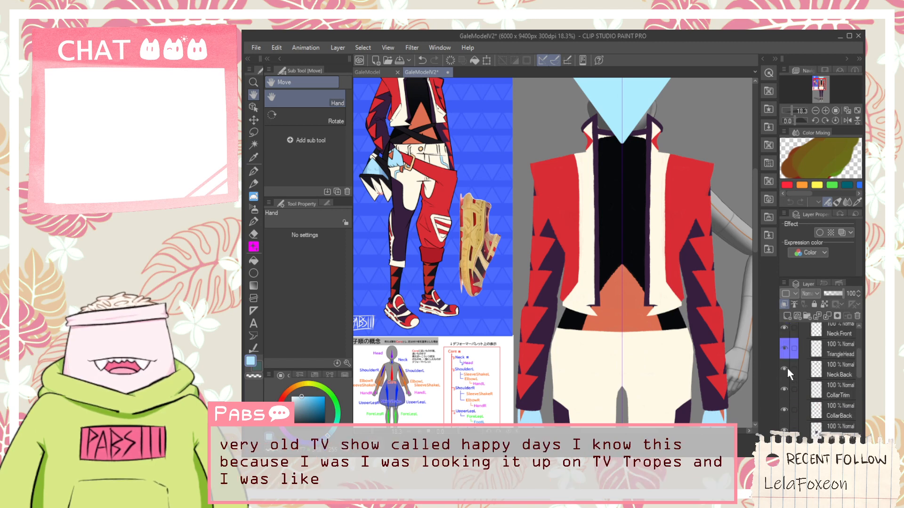
scroll(798, 358, "up", 2)
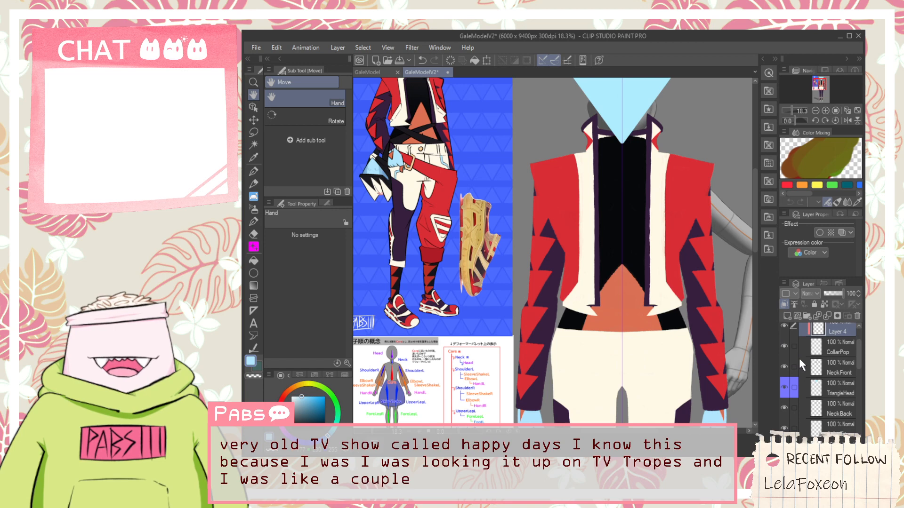
scroll(799, 358, "down", 1)
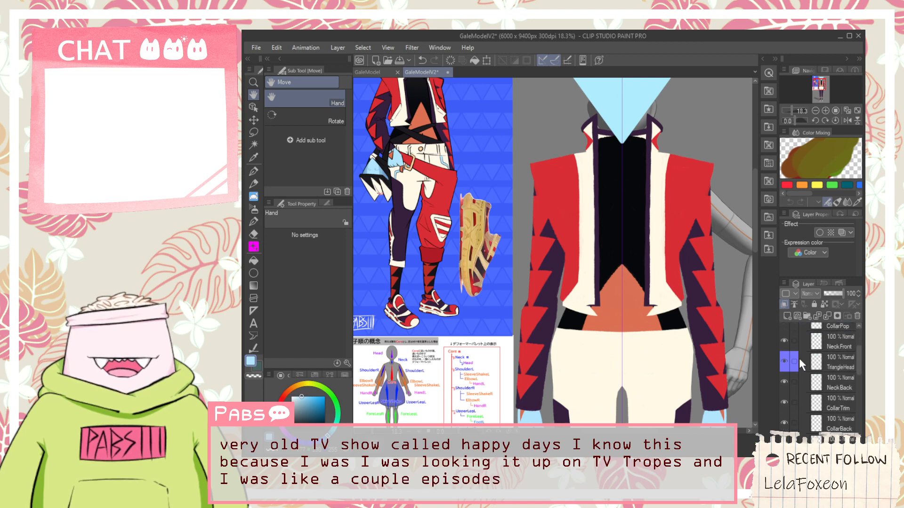
scroll(798, 357, "down", 4)
scroll(798, 358, "down", 4)
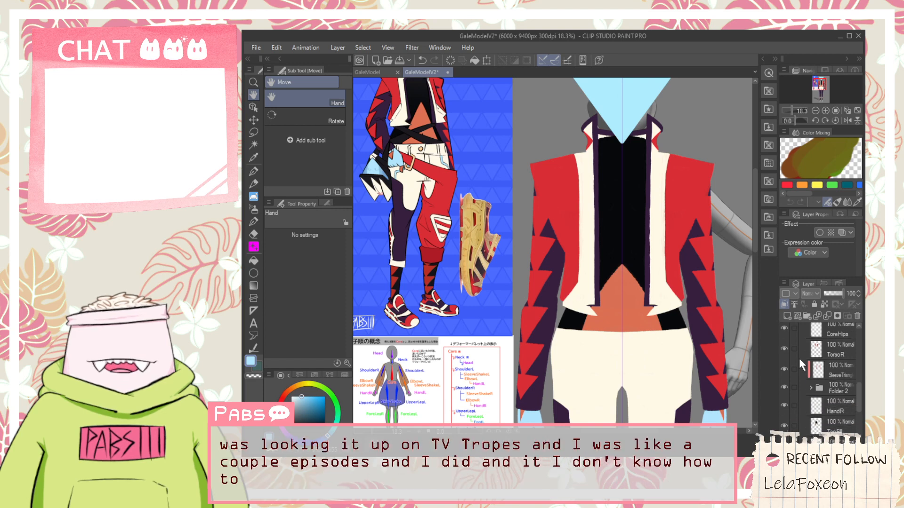
scroll(799, 358, "down", 2)
scroll(790, 374, "up", 7)
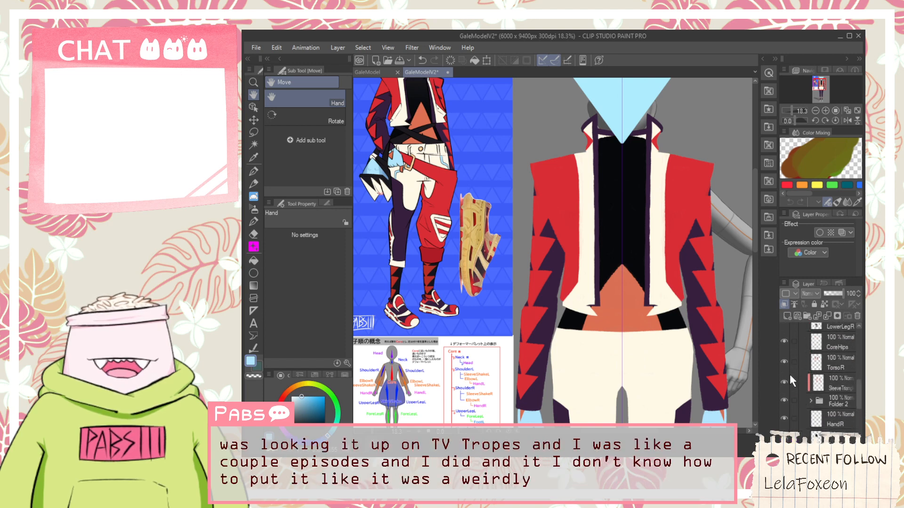
scroll(792, 370, "down", 1)
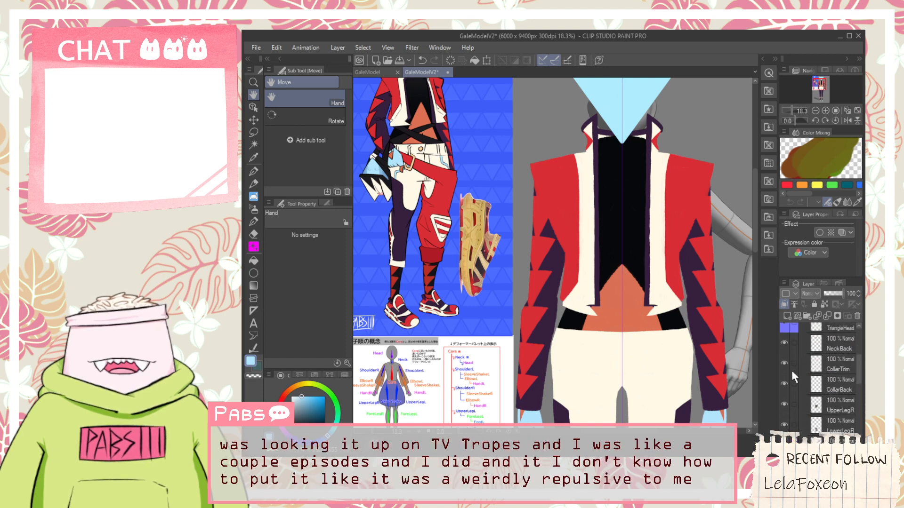
Add a new layer directly beneath LowerLegR and name it BlueLine.
left_click(786, 403)
left_click(785, 403)
left_click(841, 406)
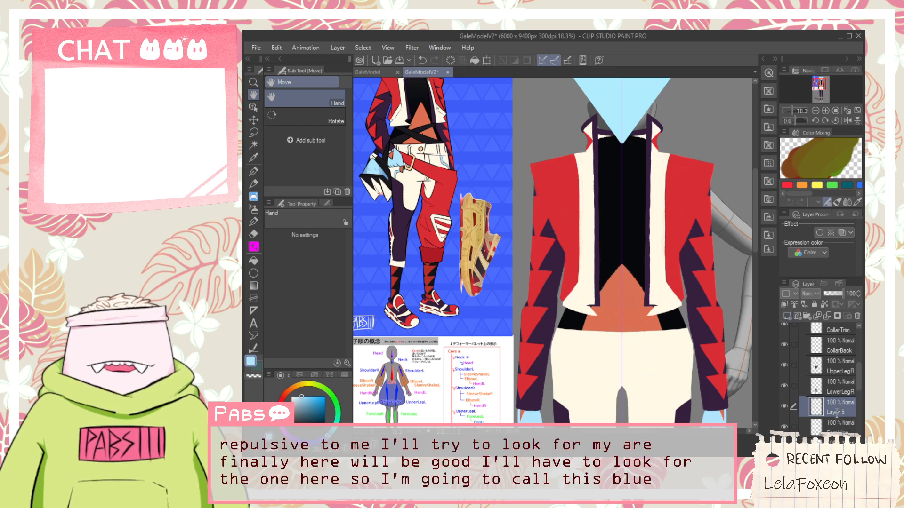
type("Blue Line")
key("Return")
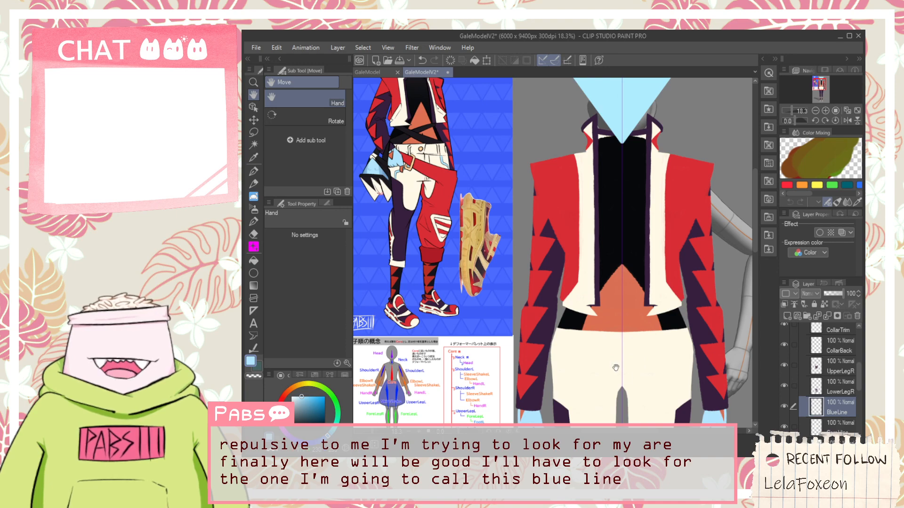
Undo the test stroke on the hip and move the BlueLine layer above UpperLegR.
scroll(560, 379, "up", 3)
key("p")
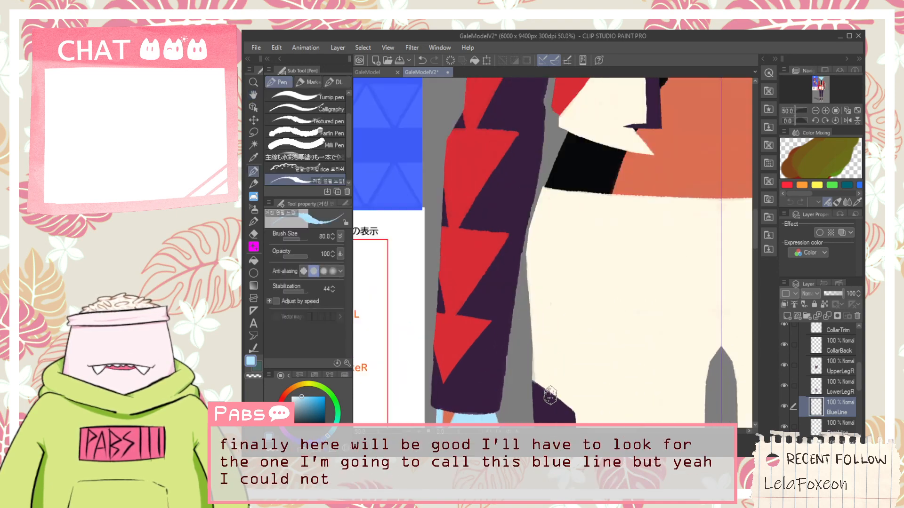
key("ctrl+z")
mouse_move(834, 405)
left_mouse_down()
mouse_move(842, 335)
mouse_move(844, 414)
left_mouse_up()
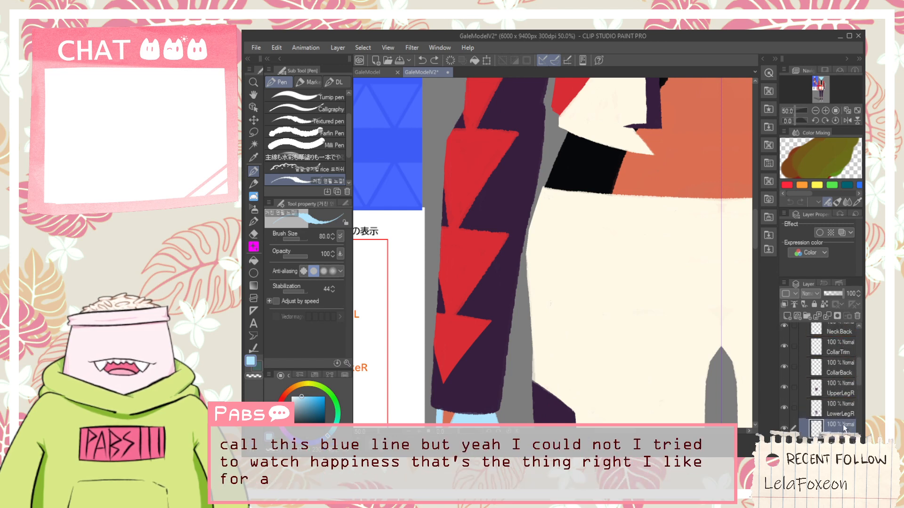
left_click_drag(844, 382, 843, 382)
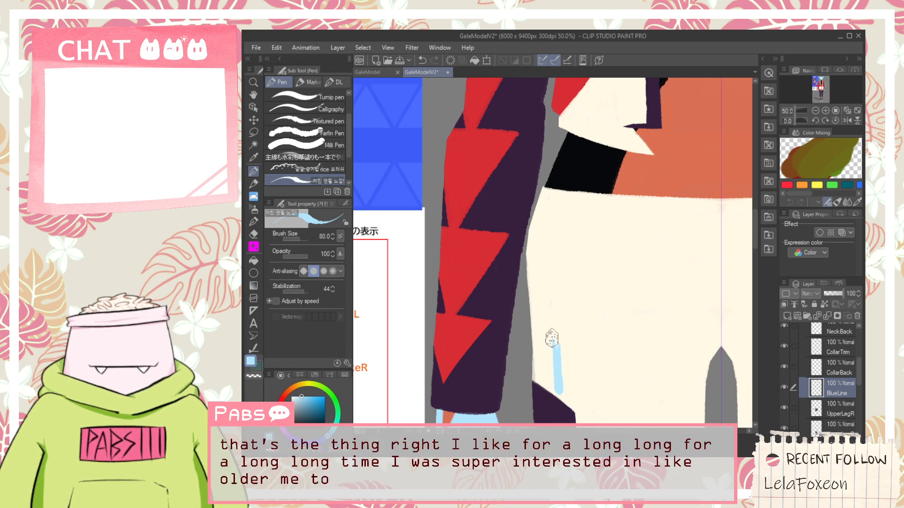
Draw a near-vertical light blue stripe along the outer thigh, down to the purple part of the trousers, with the size 80 pen.
left_click_drag(557, 339, 554, 413)
mouse_move(559, 312)
left_mouse_down()
mouse_move(554, 409)
mouse_move(556, 315)
mouse_move(560, 415)
mouse_move(564, 313)
mouse_move(564, 372)
mouse_move(564, 317)
mouse_move(559, 378)
mouse_move(555, 321)
mouse_move(549, 395)
mouse_move(557, 293)
left_mouse_up()
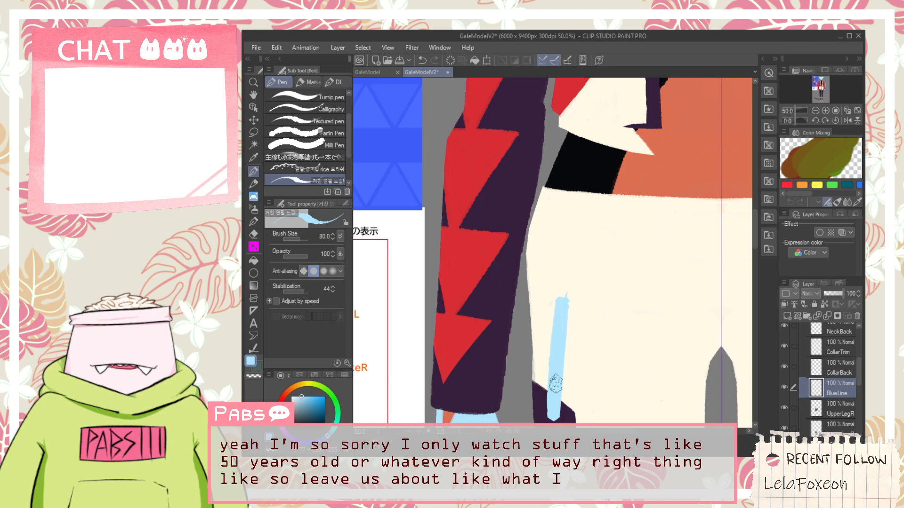
scroll(555, 382, "down", 2)
key("space")
mouse_move(532, 317)
left_mouse_down()
mouse_move(620, 391)
mouse_move(587, 223)
left_mouse_up()
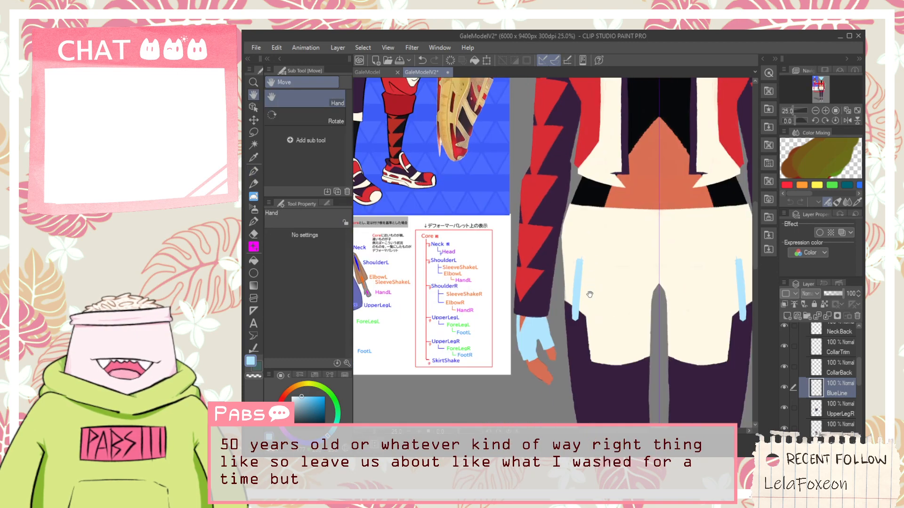
Paint a light blue branch from the middle of the thigh stripe inward across the cream trousers, rising slightly.
scroll(588, 288, "up", 2)
mouse_move(569, 276)
left_mouse_down()
mouse_move(639, 264)
mouse_move(618, 263)
left_mouse_up()
key("ctrl+z")
scroll(582, 269, "up", 2)
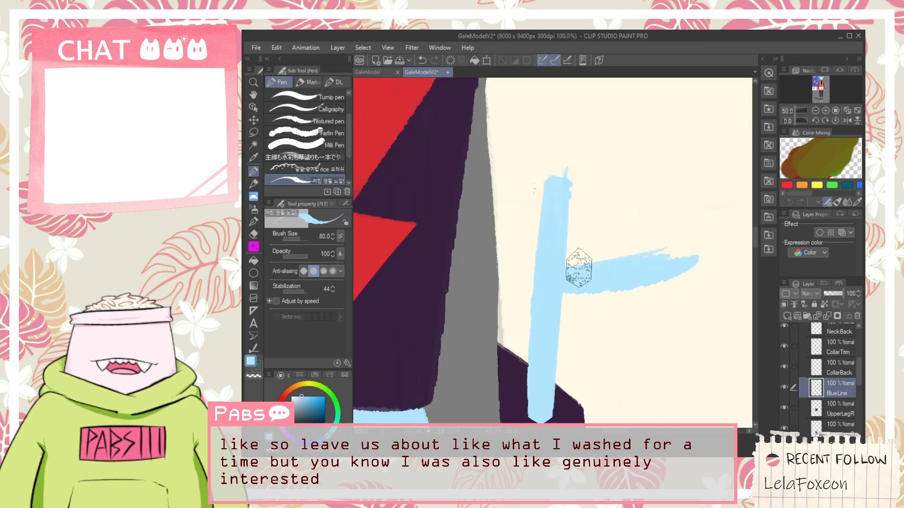
left_click_drag(567, 272, 690, 246)
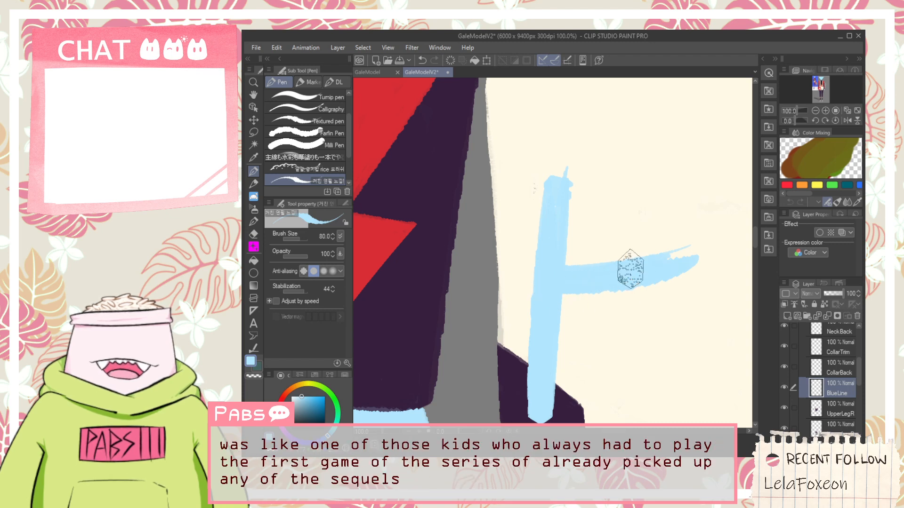
left_click_drag(559, 292, 676, 279)
key("ctrl+z")
mouse_move(552, 294)
left_mouse_down()
mouse_move(707, 261)
mouse_move(559, 289)
mouse_move(666, 274)
mouse_move(587, 297)
left_mouse_up()
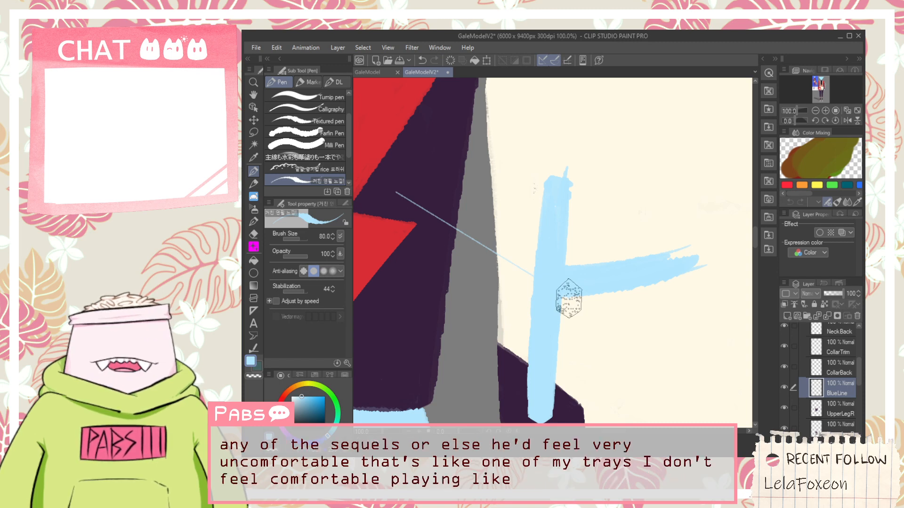
key("space")
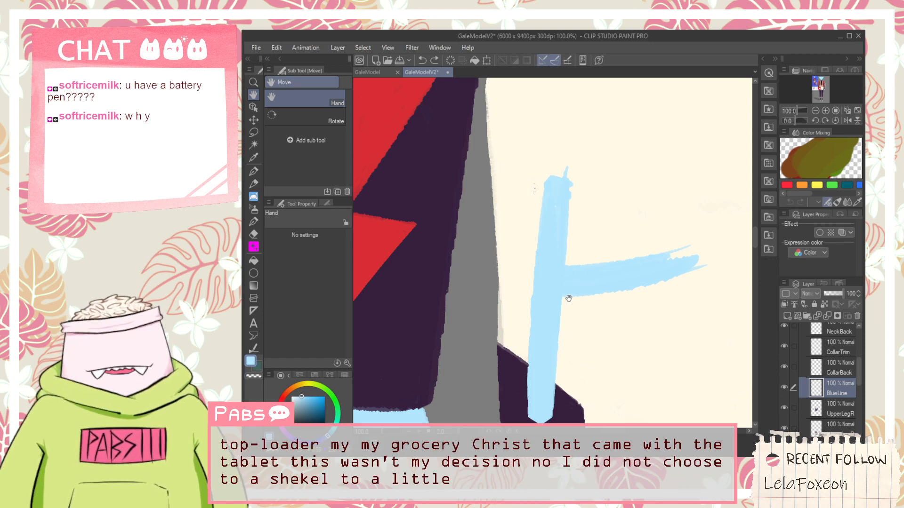
key("x")
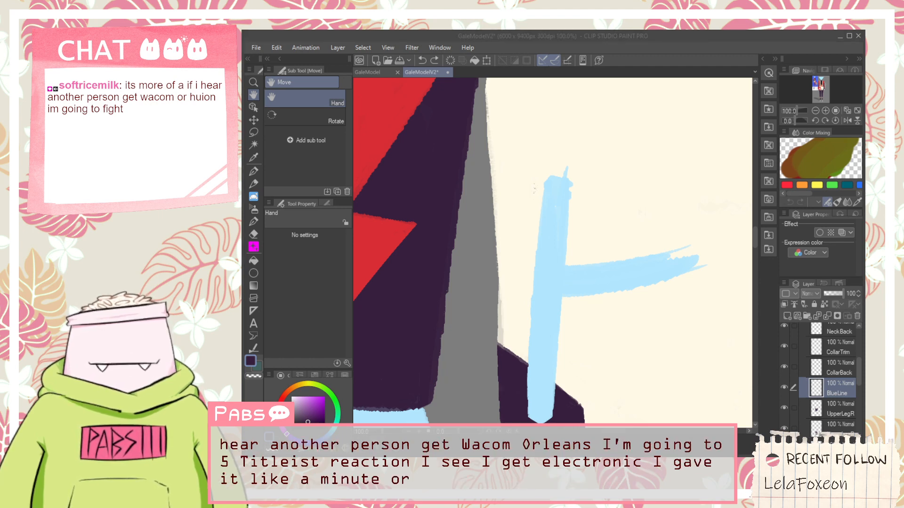
Erase the part of the thigh stripe above the branch so the two lines meet in a clean corner.
scroll(531, 276, "down", 2)
scroll(531, 276, "up", 2)
key("e")
mouse_move(515, 242)
left_mouse_down()
mouse_move(581, 229)
mouse_move(591, 243)
mouse_move(575, 230)
mouse_move(540, 266)
mouse_move(586, 272)
mouse_move(525, 298)
mouse_move(546, 303)
left_mouse_up()
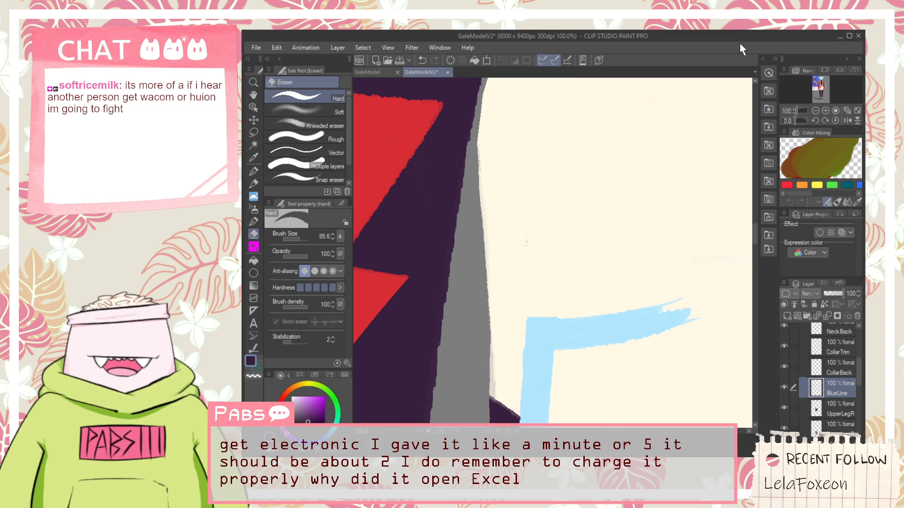
Pick the line's light blue again and extend the branch inward in an upward curve that tapers towards the crotch.
key("p")
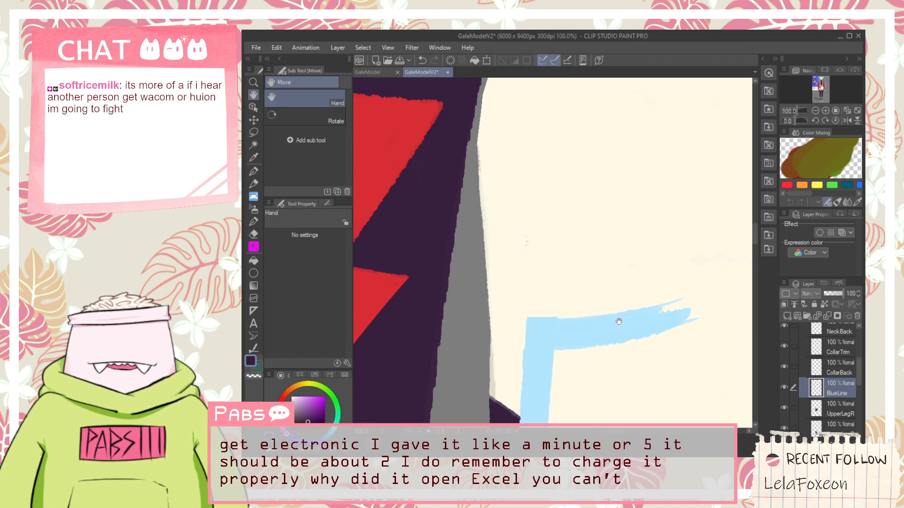
left_click_drag(540, 323, 739, 249)
key("ctrl+z")
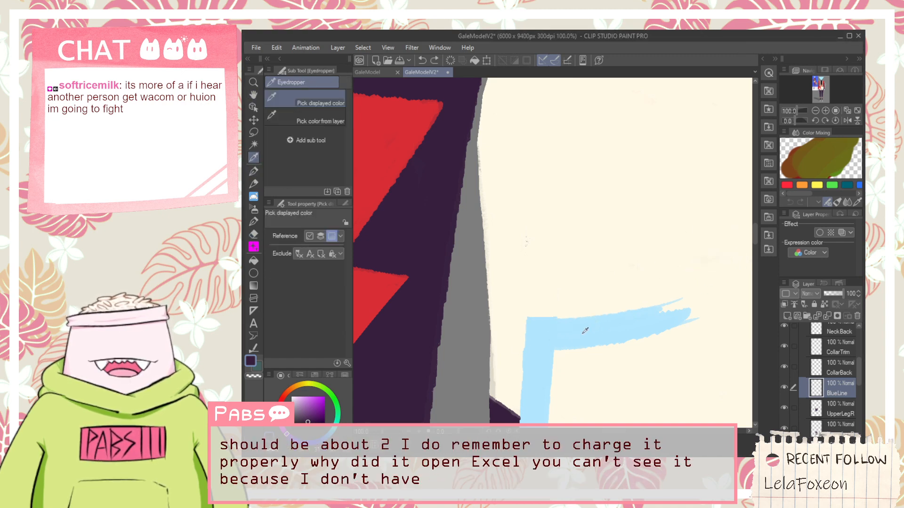
left_click(544, 329, "alt")
left_click_drag(540, 328, 726, 277)
key("ctrl+z")
left_click_drag(555, 317, 738, 267)
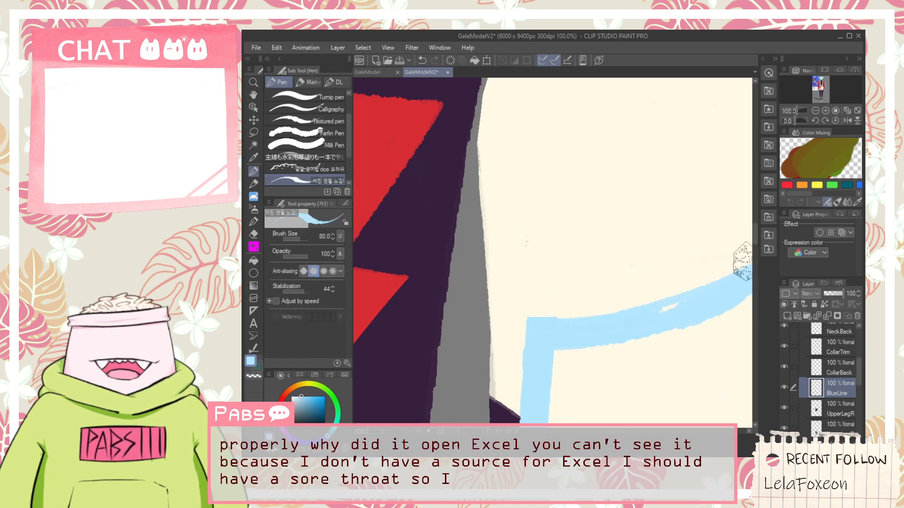
scroll(672, 308, "down", 1)
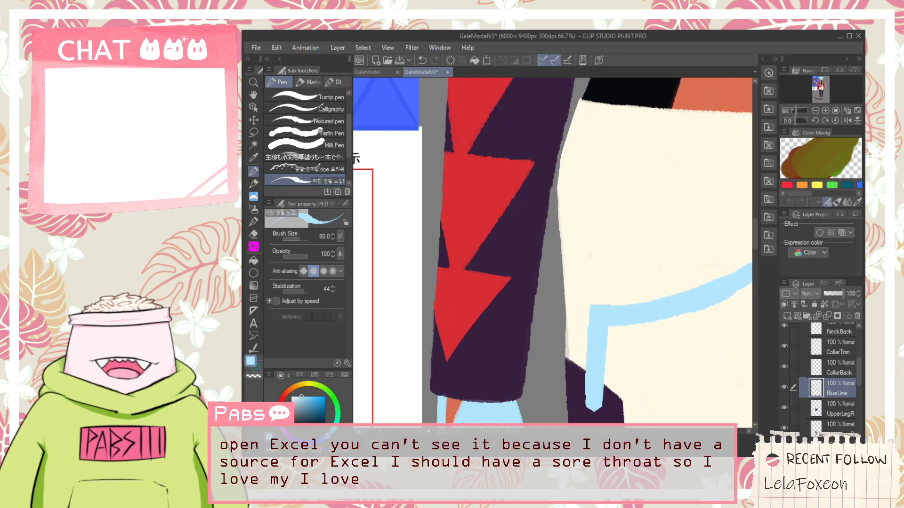
left_click_drag(730, 286, 577, 326)
scroll(565, 324, "down", 5)
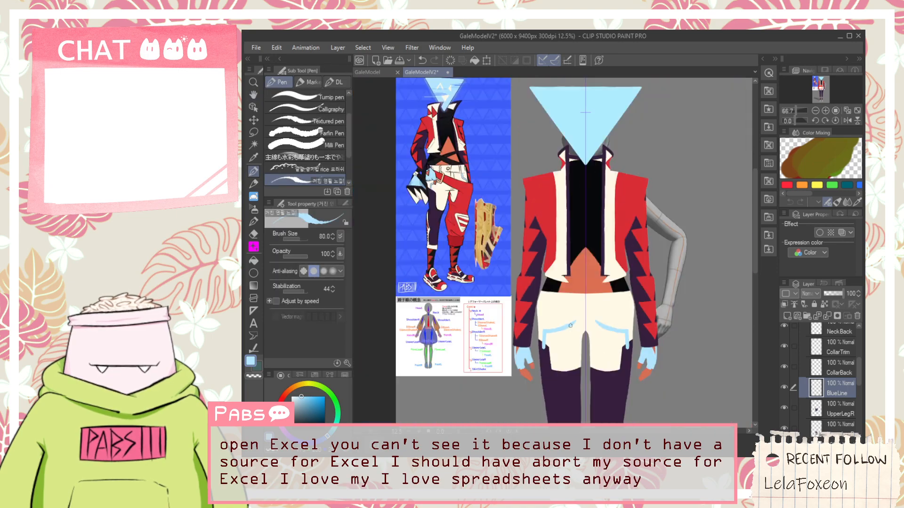
Draw a slightly curved light blue line from the branch up towards the waistband, undoing stray strokes.
scroll(590, 290, "up", 3)
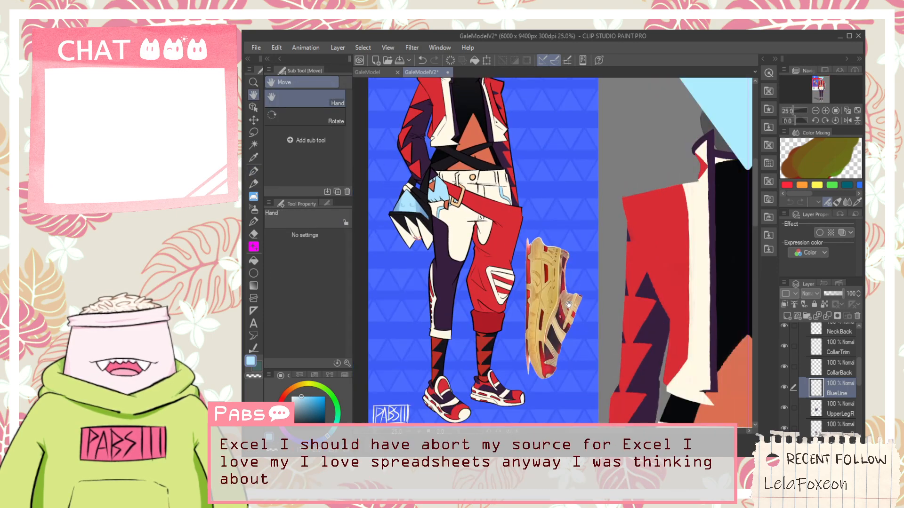
scroll(590, 290, "up", 1)
mouse_move(541, 251)
left_mouse_down()
mouse_move(548, 333)
mouse_move(541, 228)
left_mouse_up()
key("ctrl+z")
left_click_drag(551, 334, 542, 248)
left_click_drag(550, 332, 541, 231)
left_click_drag(551, 338, 542, 245)
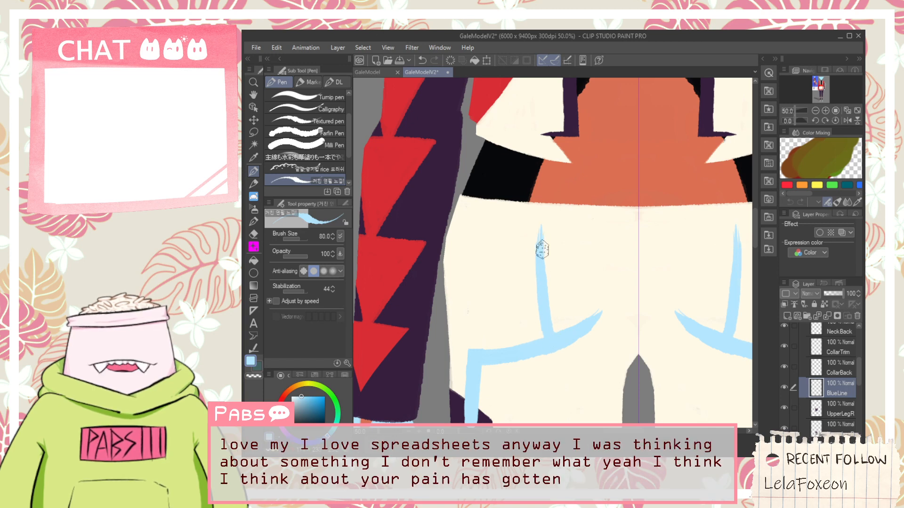
key("ctrl+z")
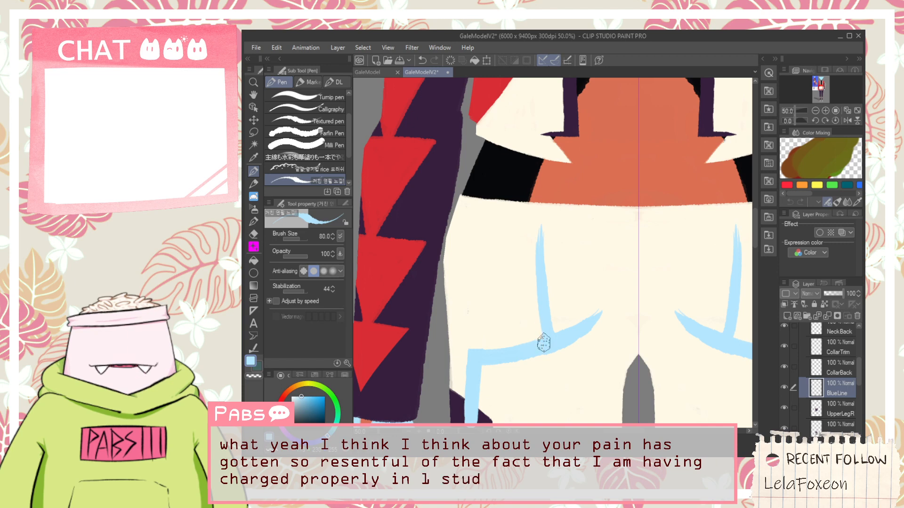
Widen the tapered upper part of the vertical light blue trouser line with overlapping upward strokes.
scroll(540, 259, "up", 2)
scroll(543, 317, "down", 1)
key("space")
left_click_drag(544, 315, 573, 247)
scroll(576, 287, "up", 1)
left_click_drag(560, 315, 549, 165)
left_click_drag(567, 337, 541, 155)
left_click_drag(558, 237, 535, 108)
key("space")
mouse_move(560, 177)
left_mouse_down()
mouse_move(544, 281)
mouse_move(532, 208)
left_mouse_up()
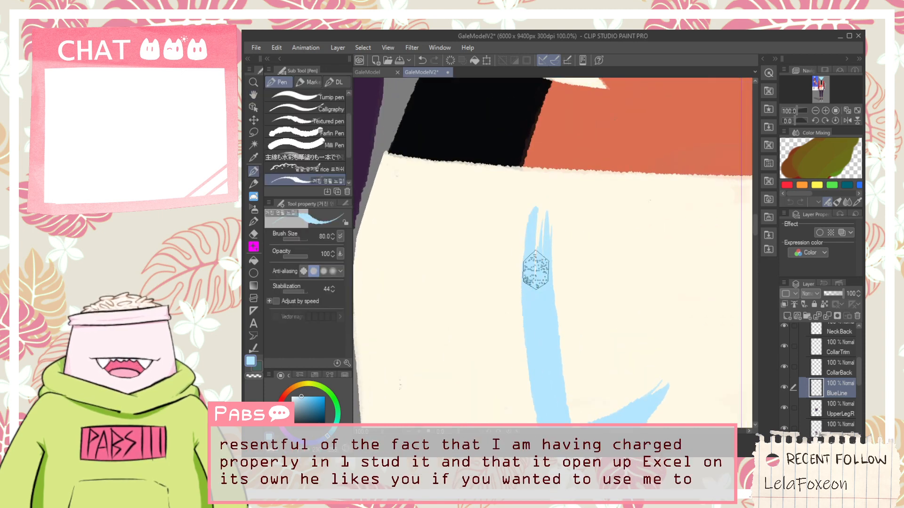
Extend the vertical light blue line up past the waistband edge and even out its thickness with repeated strokes.
scroll(538, 284, "up", 1)
mouse_move(529, 292)
left_mouse_down()
mouse_move(534, 208)
mouse_move(539, 294)
mouse_move(542, 128)
left_mouse_up()
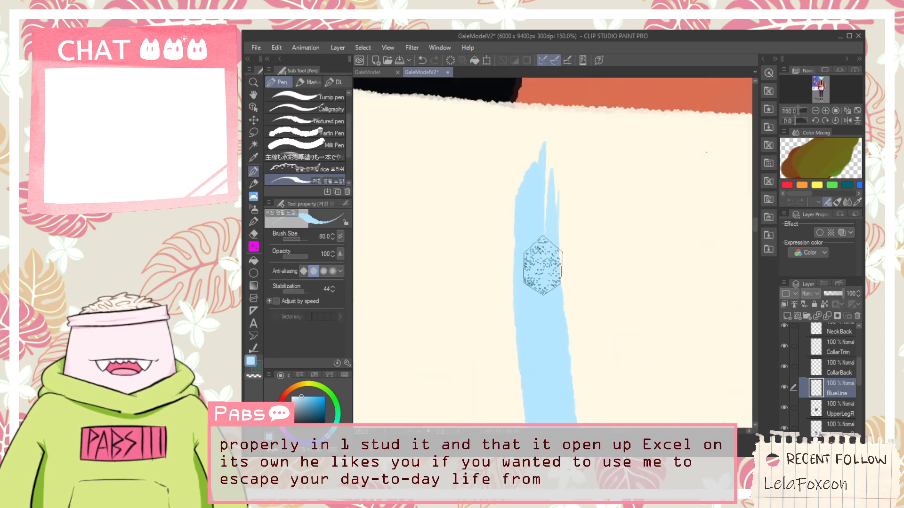
left_click_drag(535, 263, 550, 142)
left_click_drag(550, 231, 553, 137)
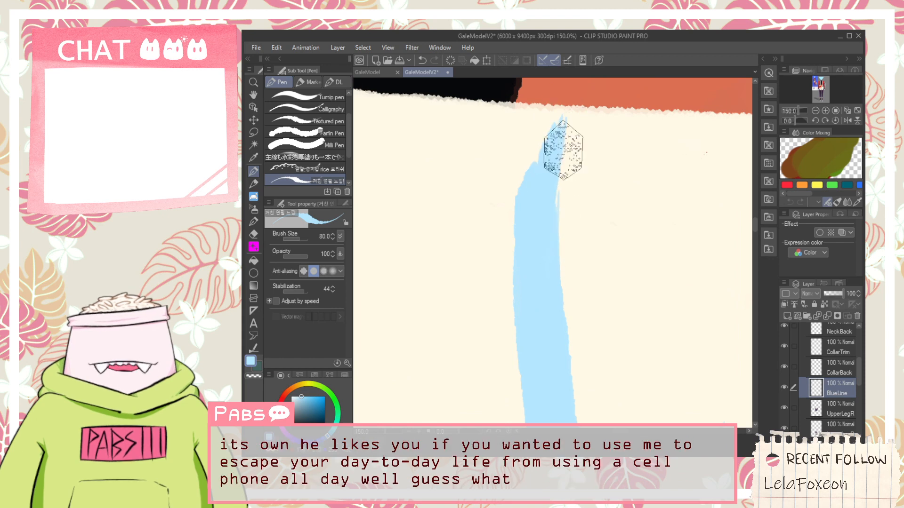
left_click_drag(541, 242, 559, 97)
mouse_move(548, 219)
left_mouse_down()
mouse_move(571, 126)
mouse_move(565, 98)
left_mouse_up()
left_click_drag(555, 252, 549, 151)
left_click_drag(527, 297, 533, 115)
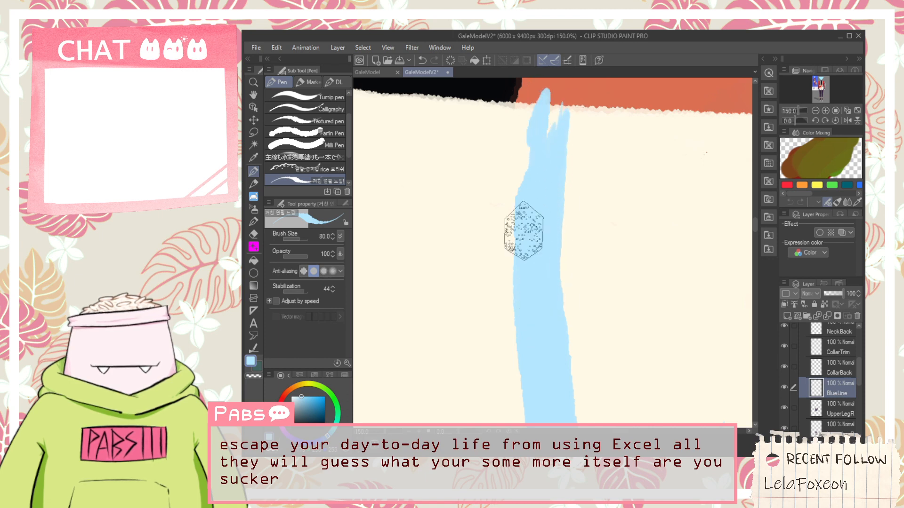
left_click_drag(528, 271, 545, 99)
left_click_drag(547, 225, 552, 100)
left_click_drag(531, 343, 532, 111)
left_click_drag(538, 303, 529, 91)
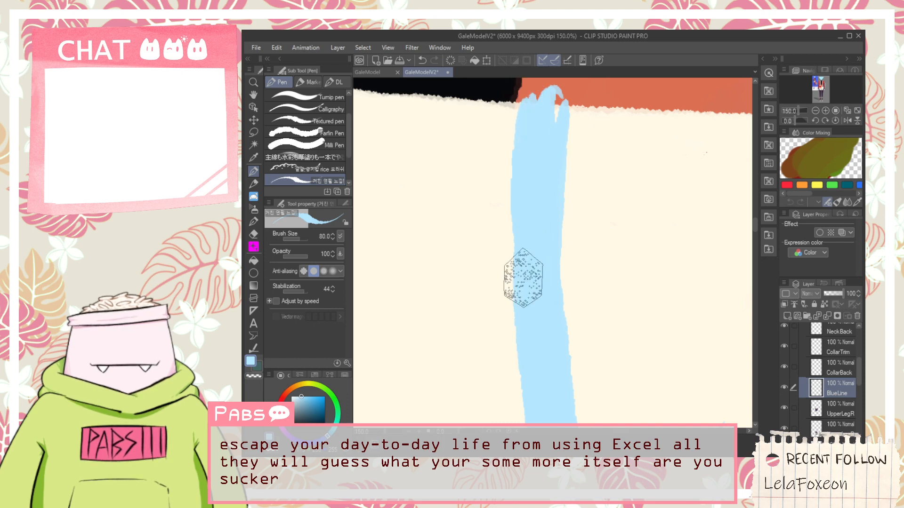
left_click_drag(523, 243, 521, 97)
mouse_move(529, 349)
left_mouse_down()
mouse_move(516, 140)
mouse_move(515, 300)
left_mouse_up()
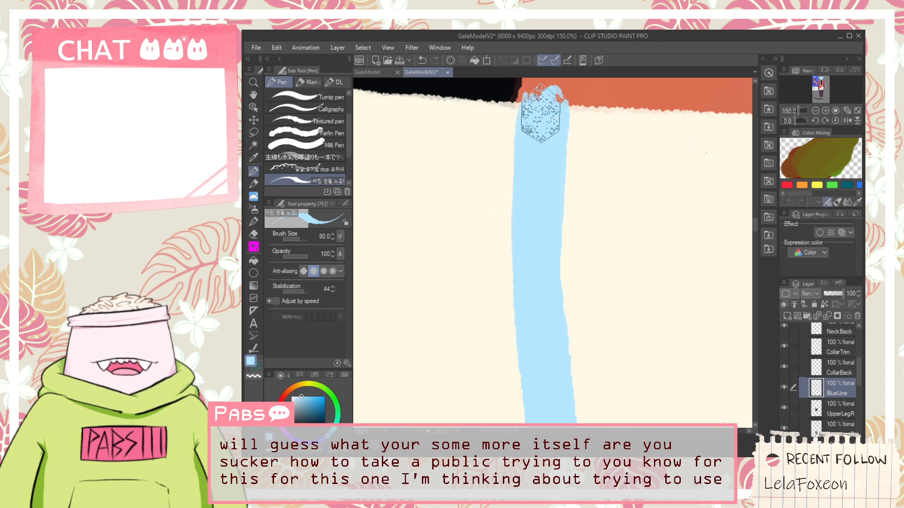
Erase the light blue overhang above the trousers so the vertical line ends flush at the waistband, undoing stray strokes.
mouse_move(565, 106)
left_mouse_down()
mouse_move(524, 99)
mouse_move(530, 94)
mouse_move(562, 103)
mouse_move(538, 101)
mouse_move(550, 107)
mouse_move(527, 122)
mouse_move(526, 97)
mouse_move(523, 134)
mouse_move(526, 92)
mouse_move(565, 93)
mouse_move(542, 94)
mouse_move(573, 180)
left_mouse_up()
key("ctrl+z")
key("space")
key("e")
mouse_move(521, 153)
left_mouse_down()
mouse_move(575, 154)
mouse_move(532, 156)
mouse_move(592, 151)
left_mouse_up()
key("ctrl+z")
key("ctrl+z")
scroll(594, 169, "down", 3)
key("space")
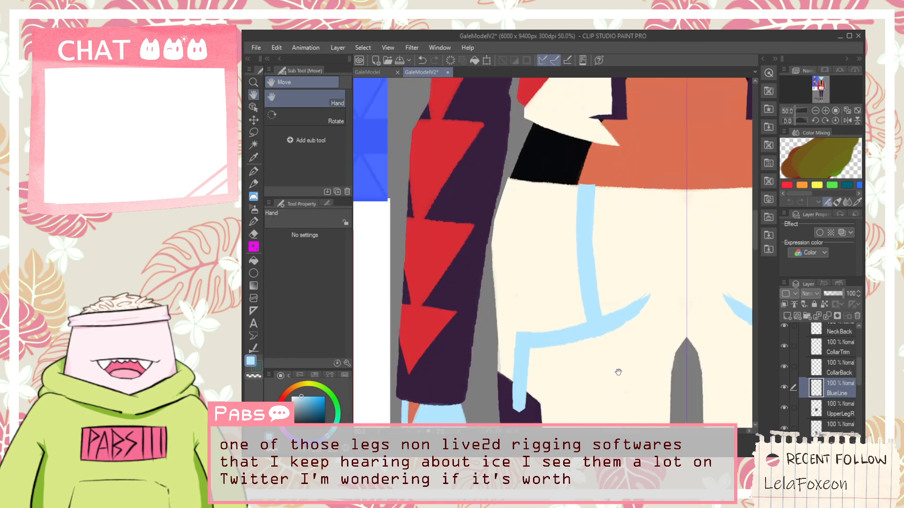
Erase the tapered inward branch beyond the vertical line, leaving a clean corner where the two lines meet.
left_click_drag(610, 407, 591, 389)
scroll(592, 389, "up", 3)
left_click_drag(582, 268, 591, 329)
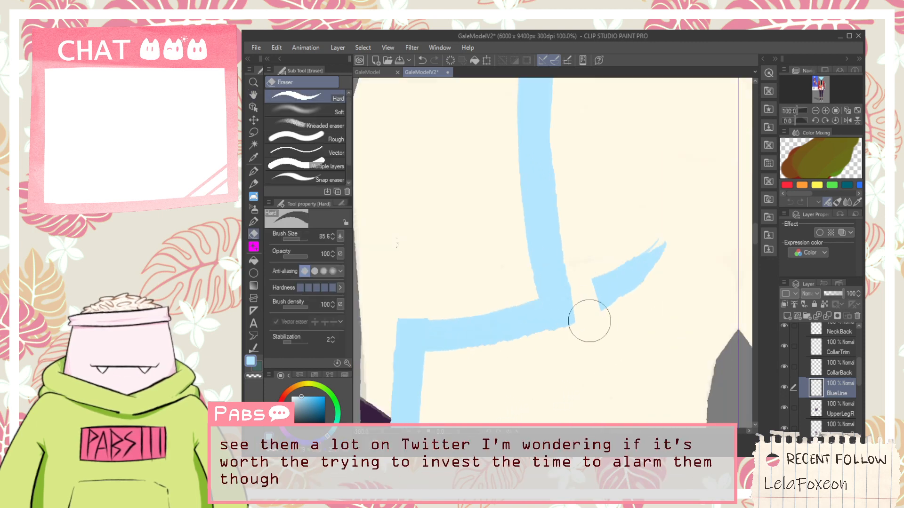
mouse_move(583, 248)
left_mouse_down()
mouse_move(638, 326)
mouse_move(680, 301)
left_mouse_up()
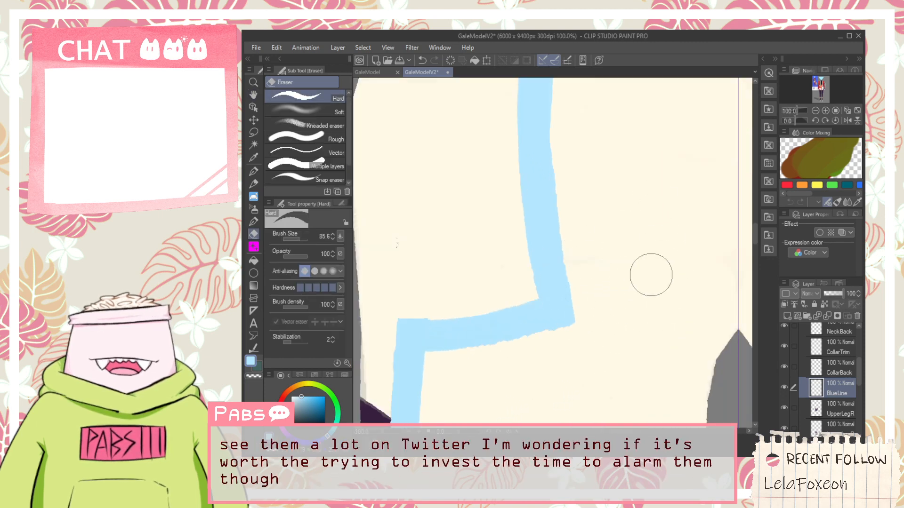
Erase the lower end of the thigh stripe where it overlaps the dark purple trouser panel.
scroll(652, 275, "down", 3)
key("space")
left_click_drag(642, 351, 608, 274)
scroll(552, 247, "up", 1)
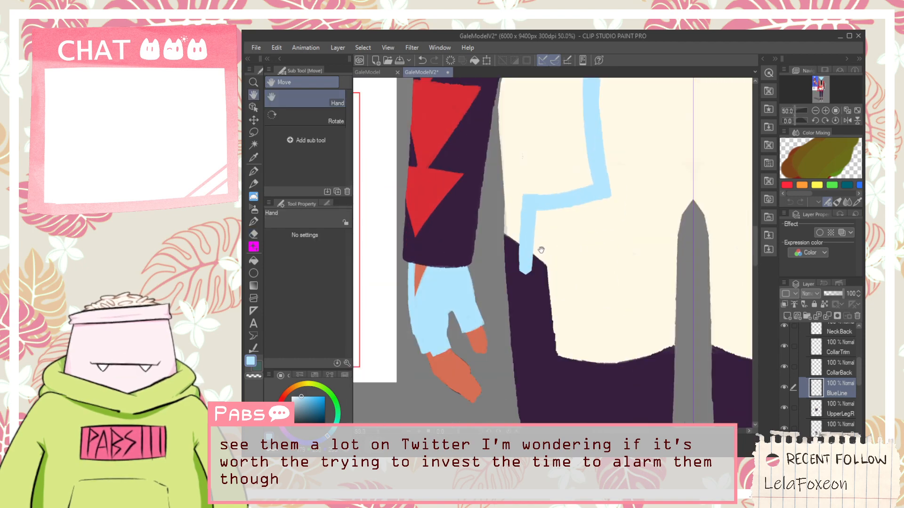
scroll(514, 263, "up", 3)
mouse_move(484, 238)
left_mouse_down()
mouse_move(574, 339)
mouse_move(493, 241)
mouse_move(562, 292)
mouse_move(514, 256)
mouse_move(545, 287)
mouse_move(555, 345)
left_mouse_up()
scroll(582, 334, "down", 3)
Shorten the vertical light blue line by erasing its top so it ends a short way below the waistband.
scroll(609, 345, "down", 4)
key("space")
left_click_drag(647, 325, 619, 322)
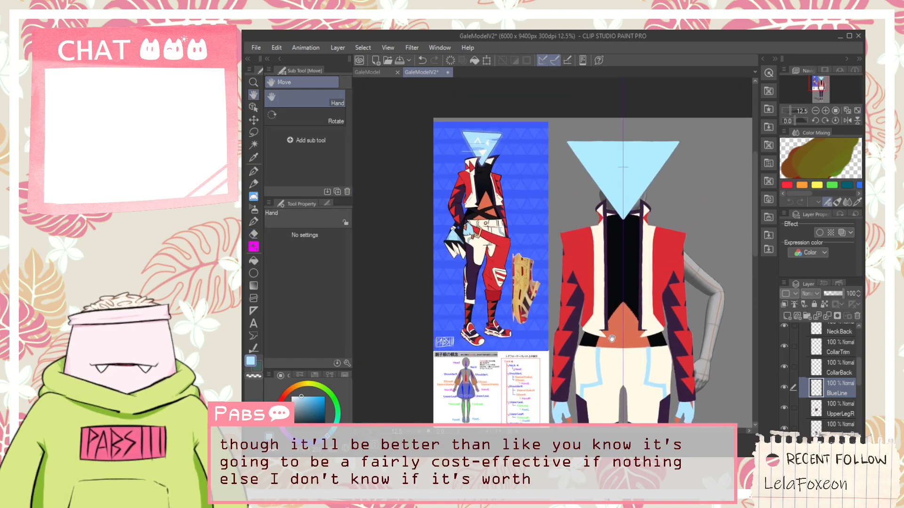
scroll(628, 388, "up", 4)
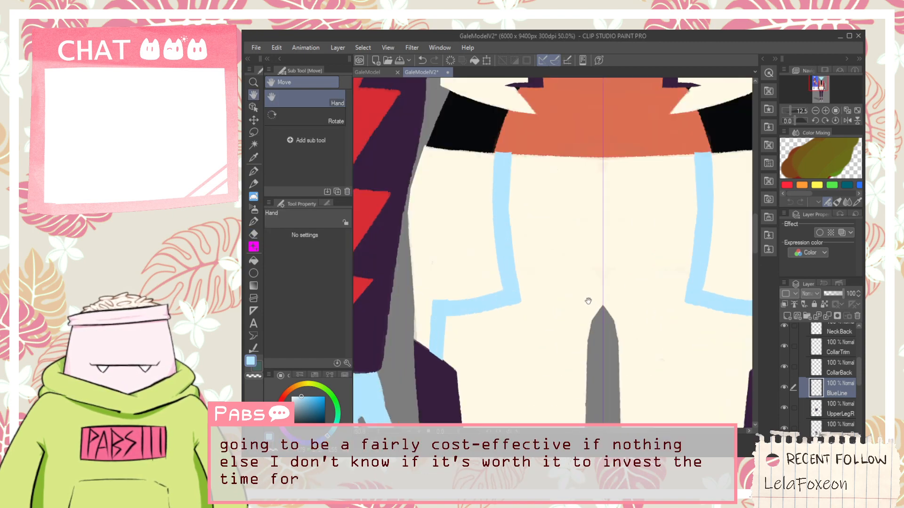
scroll(592, 307, "down", 4)
scroll(520, 234, "up", 3)
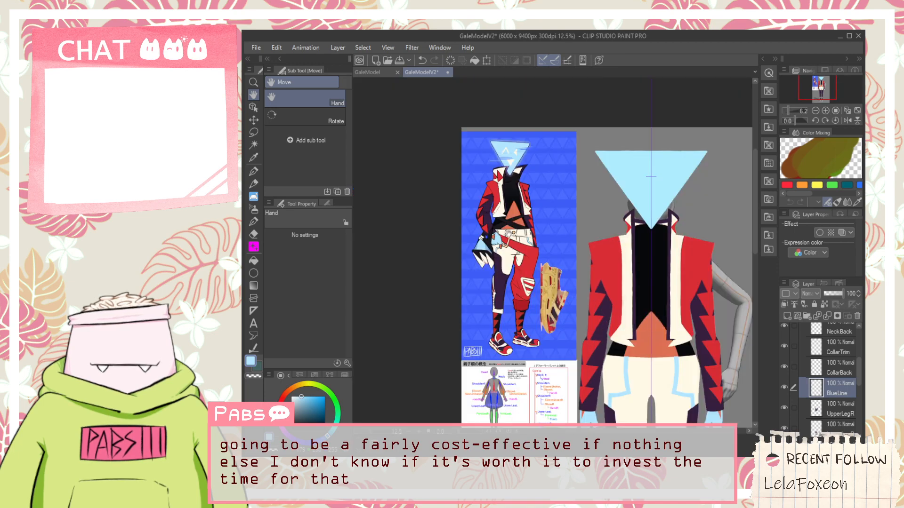
scroll(520, 234, "down", 3)
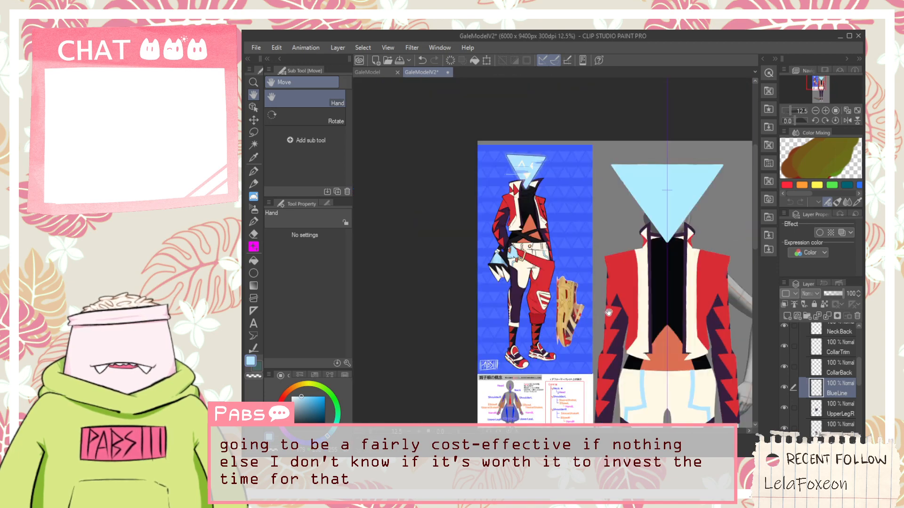
scroll(611, 310, "up", 4)
key("e")
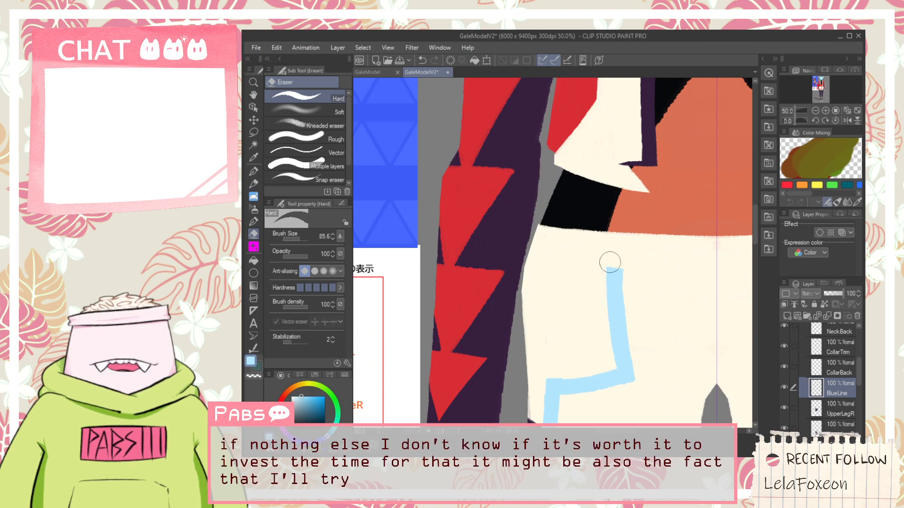
Cap the top of the vertical line with a short horizontal light blue bar and slim it with the Eraser.
scroll(609, 258, "up", 2)
key("p")
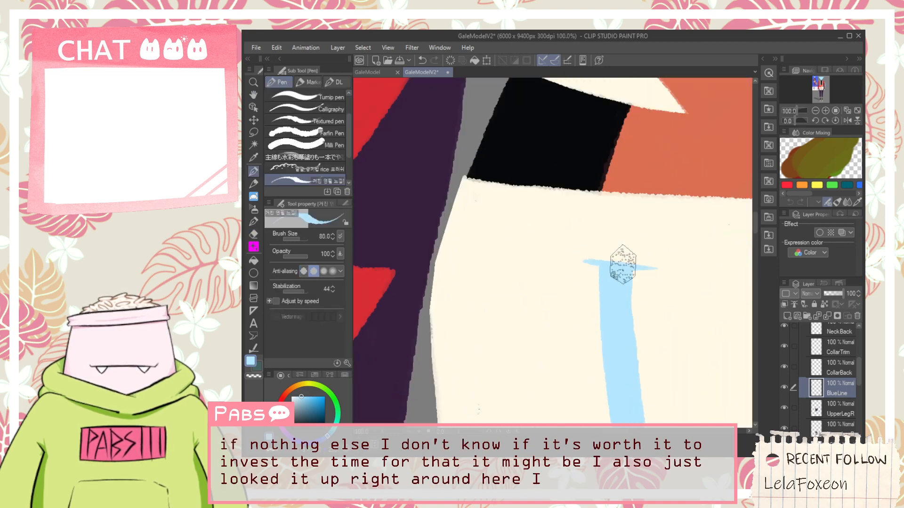
scroll(654, 277, "down", 1)
scroll(653, 279, "down", 2)
scroll(645, 275, "up", 4)
key("e")
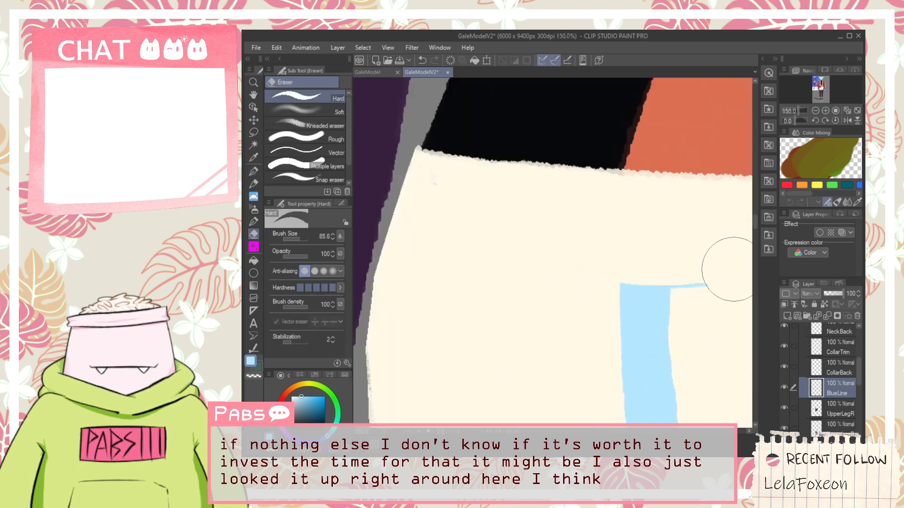
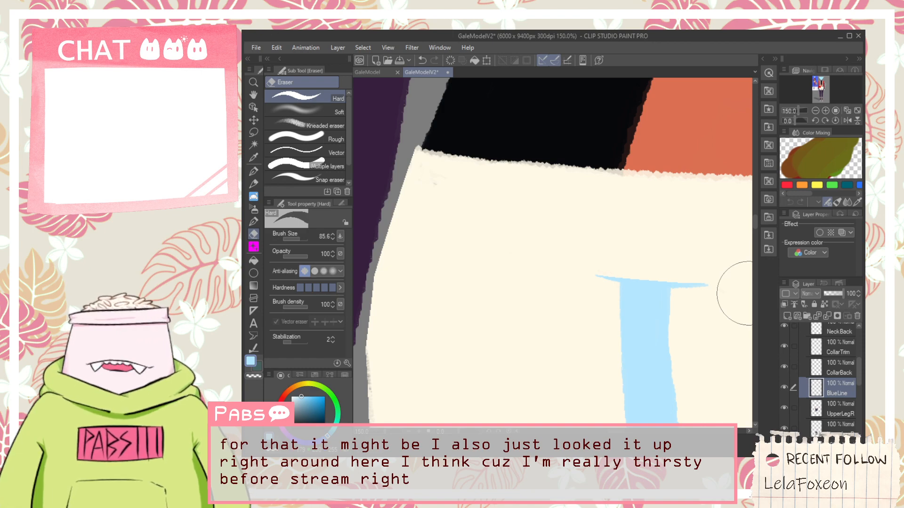
Examine the reference design's jacket, trousers and shoes and compare them with the model for missing details.
scroll(569, 188, "down", 4)
key("space")
left_click_drag(539, 182, 533, 282)
left_click_drag(555, 205, 560, 295)
left_click_drag(529, 232, 541, 329)
left_click_drag(531, 210, 554, 311)
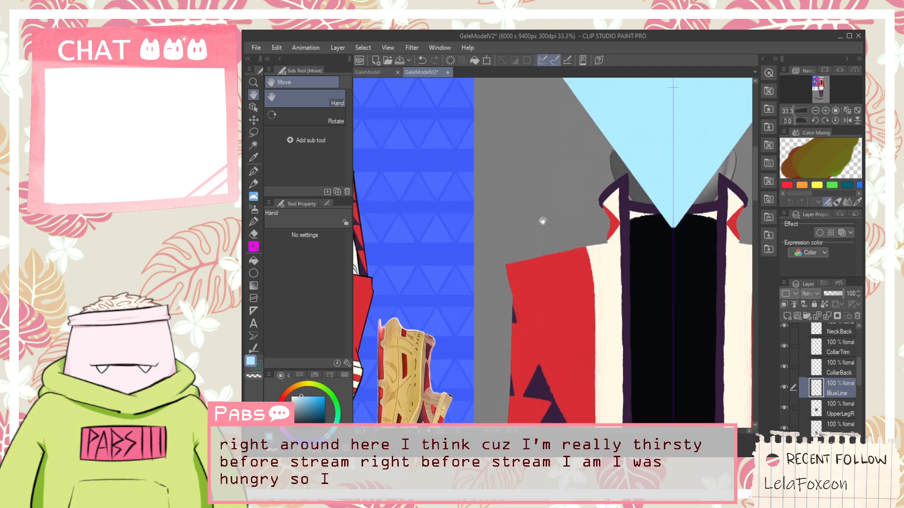
scroll(541, 221, "down", 1)
left_click_drag(527, 222, 522, 161)
scroll(522, 174, "down", 2)
left_click_drag(532, 280, 574, 319)
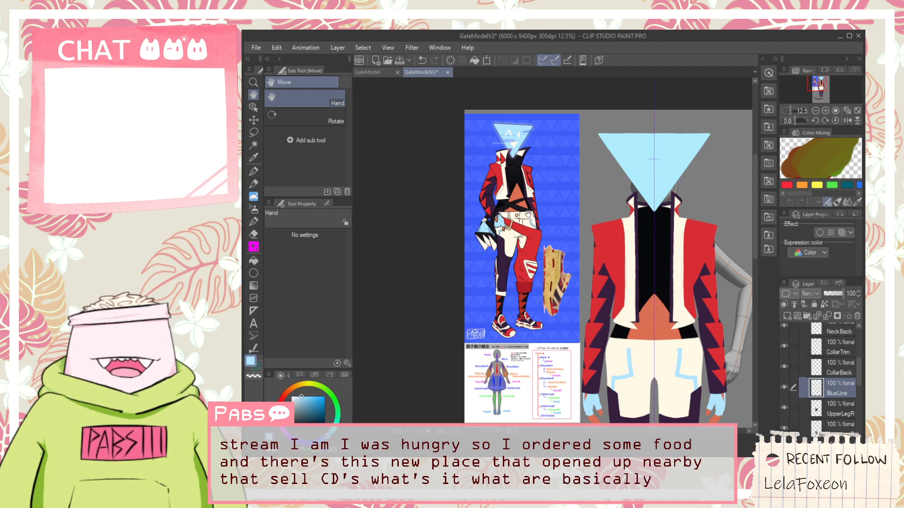
scroll(521, 181, "up", 4)
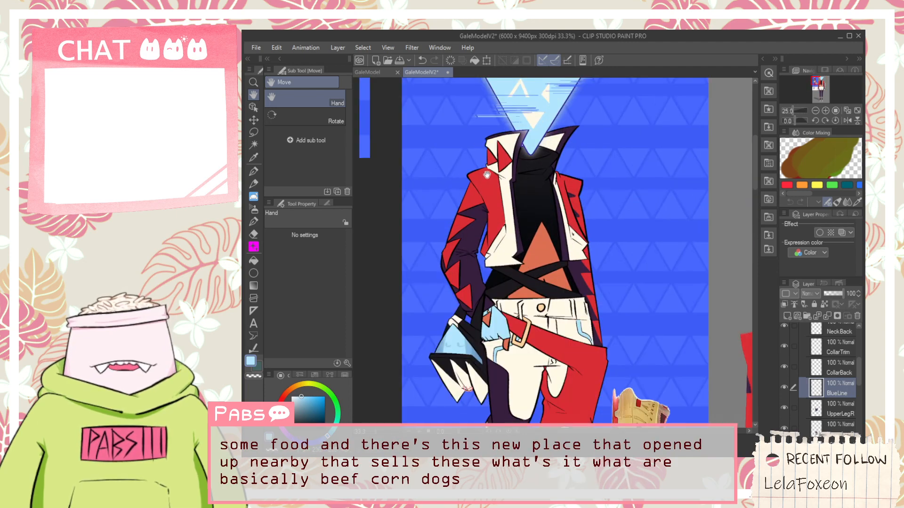
left_click_drag(547, 195, 536, 230)
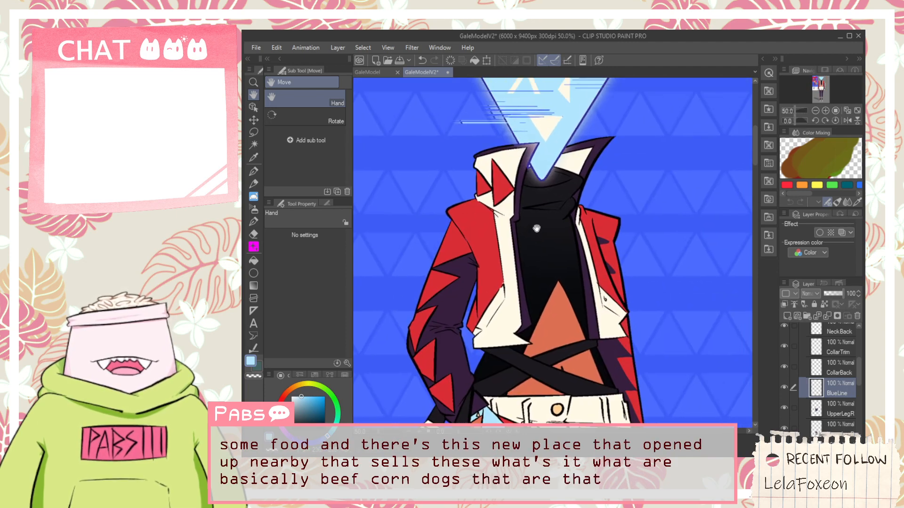
scroll(574, 231, "down", 1)
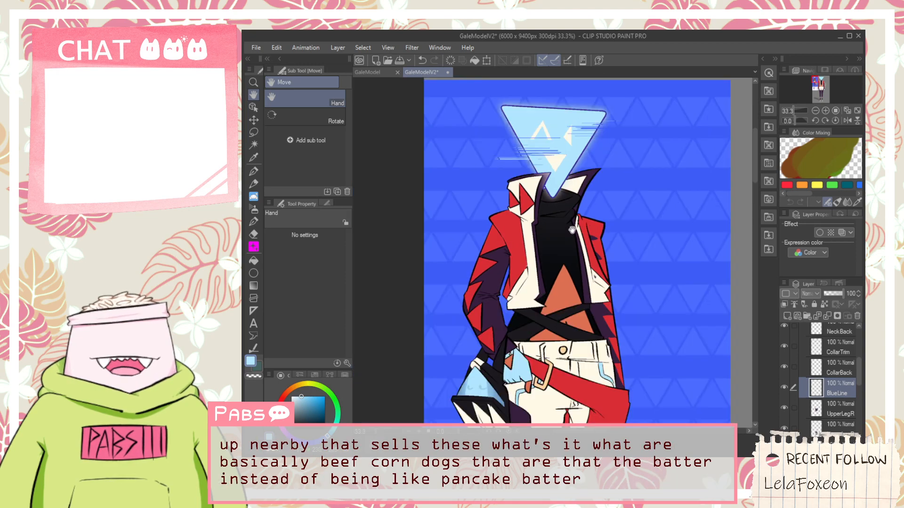
scroll(566, 228, "down", 1)
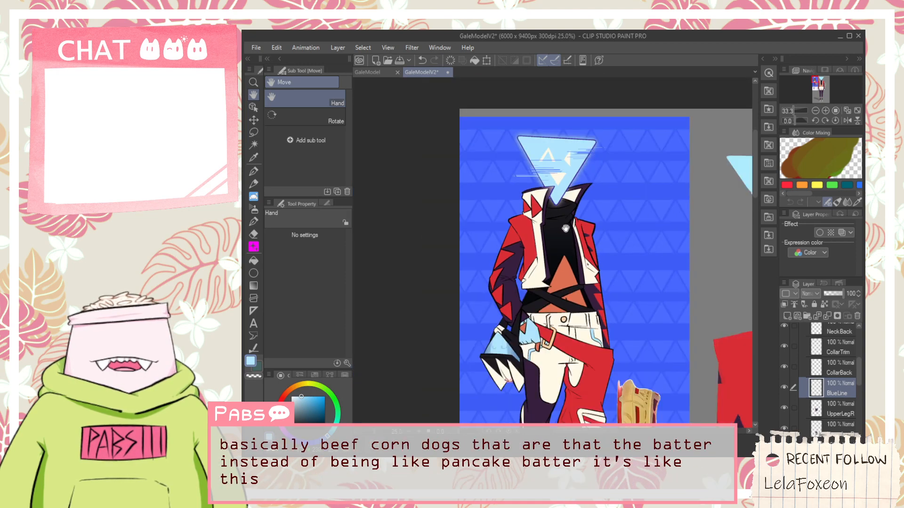
left_click_drag(567, 334, 547, 236)
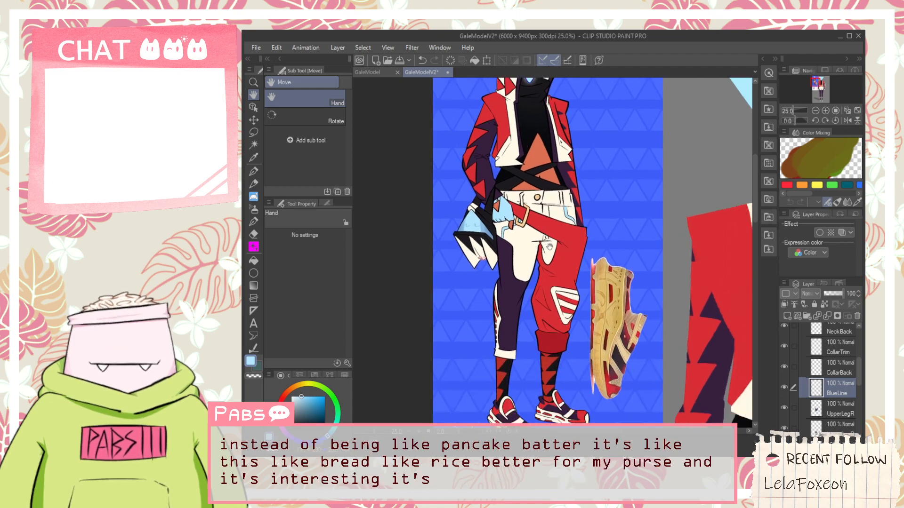
scroll(550, 245, "down", 1)
left_click_drag(564, 313, 509, 277)
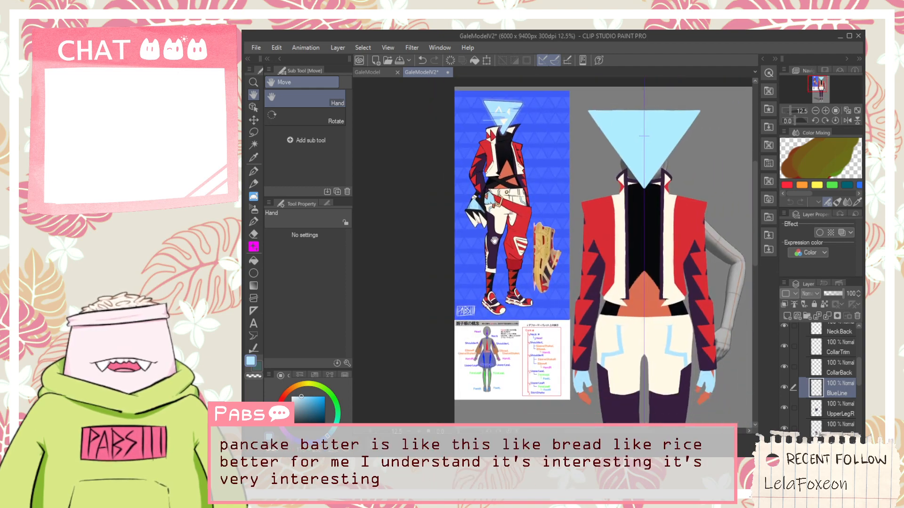
scroll(496, 297, "up", 1)
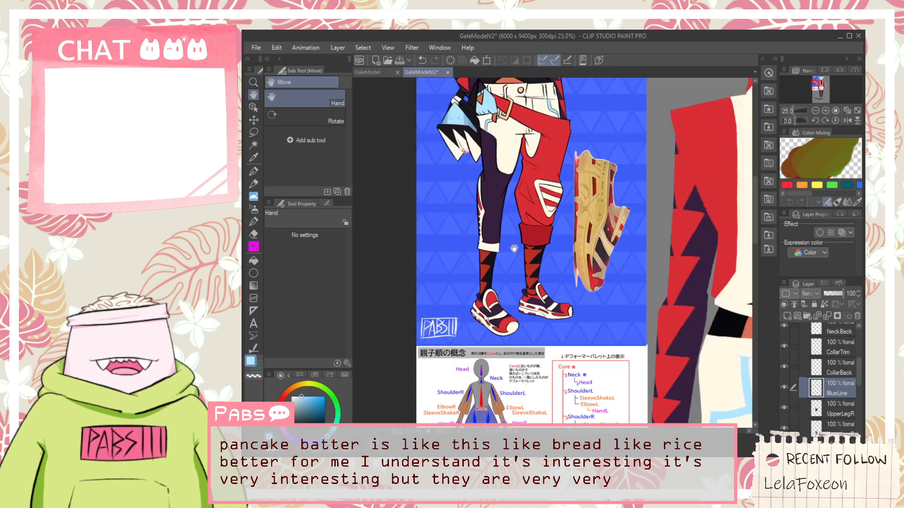
left_click_drag(526, 233, 514, 324)
left_click_drag(520, 254, 514, 314)
left_click_drag(526, 236, 530, 338)
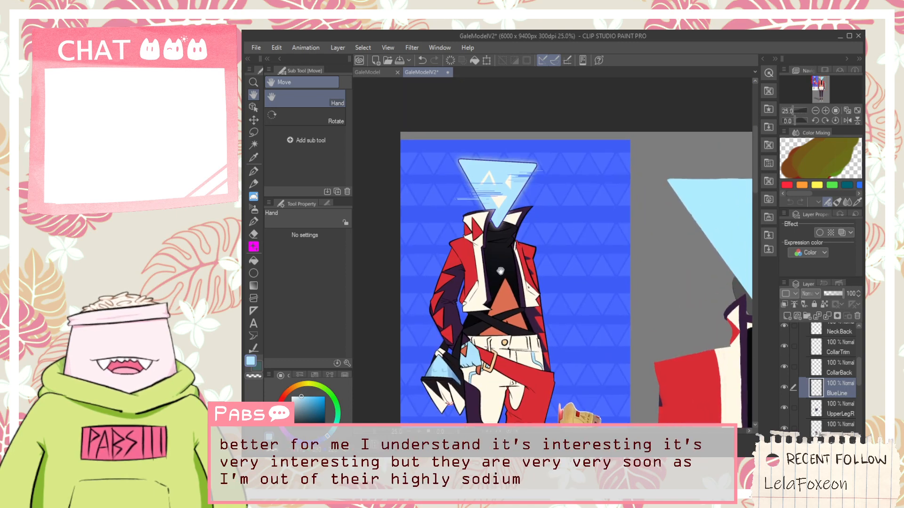
scroll(492, 206, "up", 2)
scroll(518, 229, "down", 2)
left_click_drag(515, 286, 530, 282)
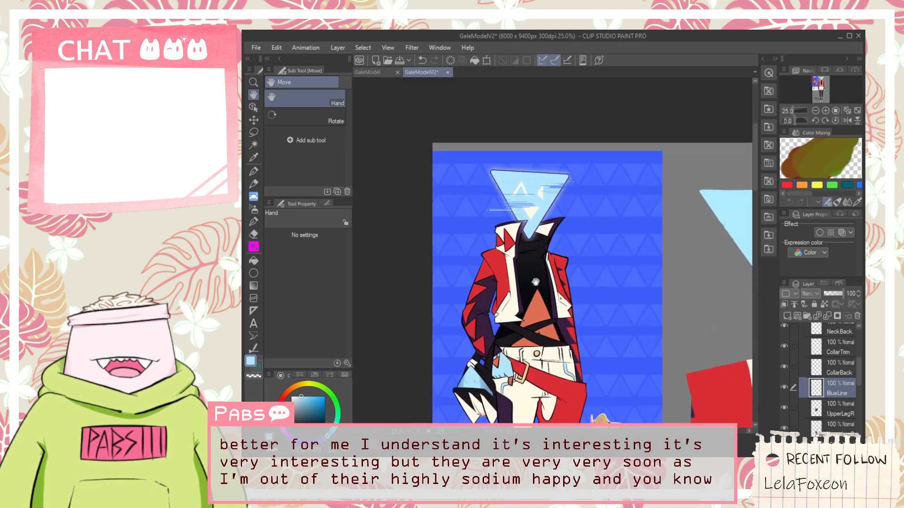
scroll(530, 282, "up", 1)
scroll(557, 317, "down", 3)
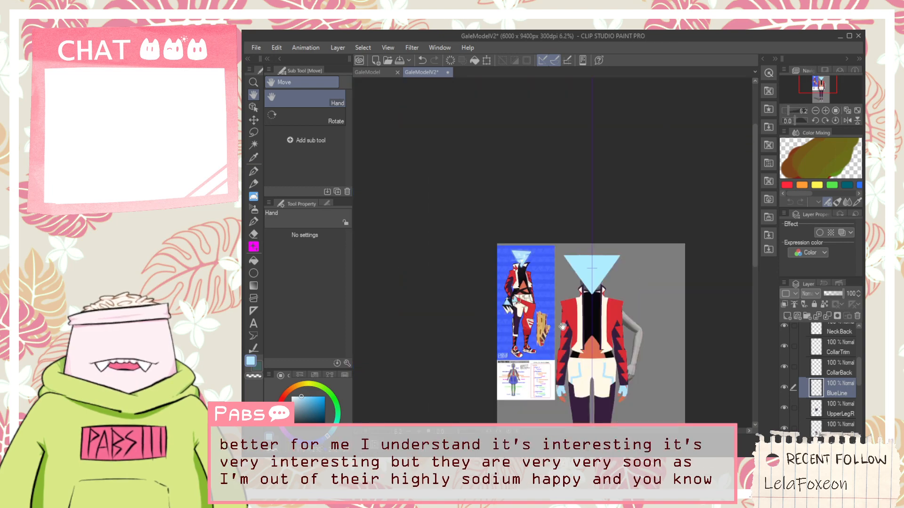
Identify the jacket layer by toggling its visibility, select TorsoR and pick the jacket's cream colour.
scroll(558, 318, "up", 5)
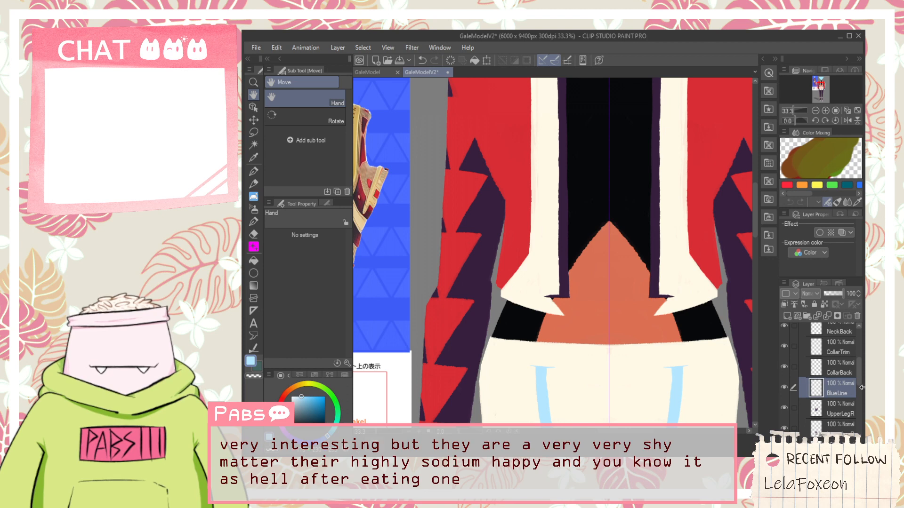
scroll(861, 358, "up", 5)
scroll(861, 367, "down", 6)
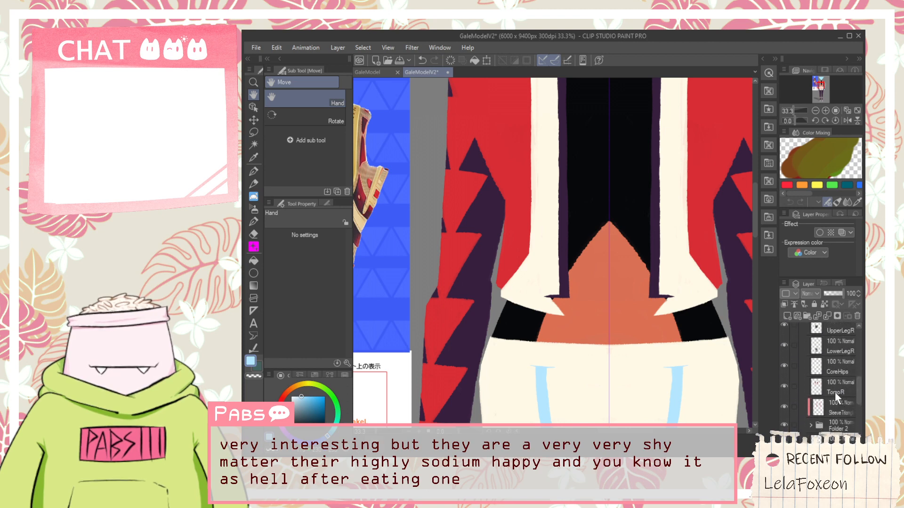
left_click(782, 384)
left_click(783, 384)
left_click(823, 392)
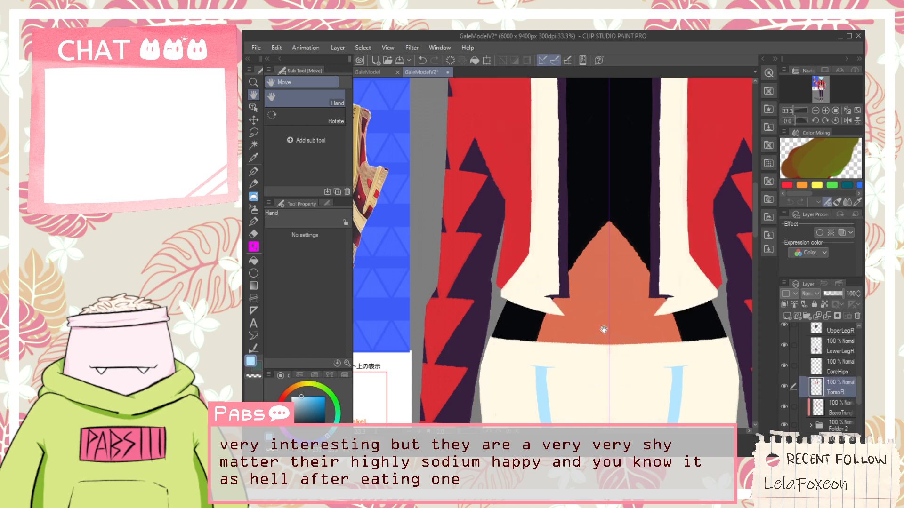
key("i")
scroll(525, 297, "up", 1)
left_click(521, 298)
Paint a cream strip up the outer edge of the jacket's red panel near the hem on the TorsoR layer.
key("p")
scroll(498, 283, "up", 3)
mouse_move(490, 289)
left_mouse_down()
mouse_move(476, 282)
mouse_move(484, 297)
mouse_move(452, 259)
mouse_move(498, 304)
left_mouse_up()
scroll(477, 286, "up", 1)
mouse_move(456, 235)
left_mouse_down()
mouse_move(447, 282)
mouse_move(462, 198)
mouse_move(456, 270)
left_mouse_up()
key("ctrl+z")
mouse_move(461, 243)
left_mouse_down()
mouse_move(472, 155)
mouse_move(457, 262)
mouse_move(483, 92)
mouse_move(462, 256)
mouse_move(481, 121)
mouse_move(485, 177)
mouse_move(486, 98)
mouse_move(462, 214)
mouse_move(470, 184)
left_mouse_up()
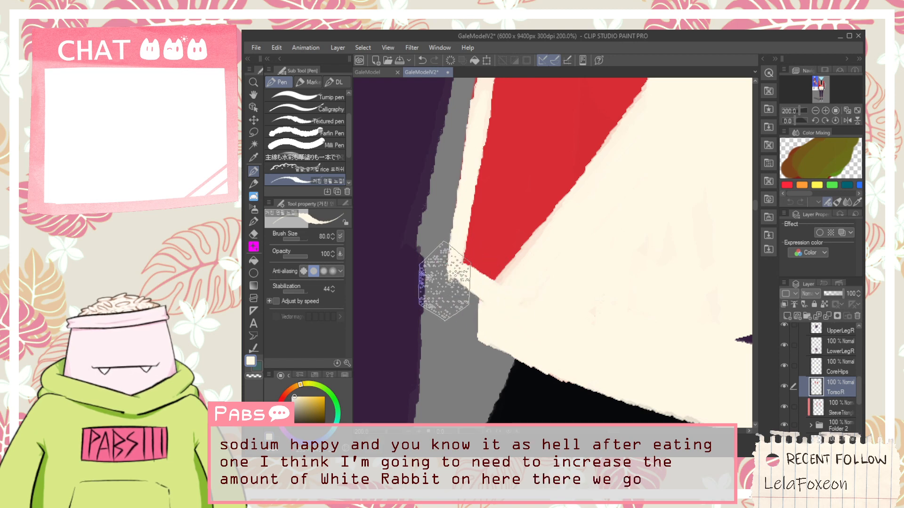
Paint a diagonal cream band from the outer edge to the front trim and fill the red area beneath it with cream.
key("e")
scroll(437, 280, "down", 1)
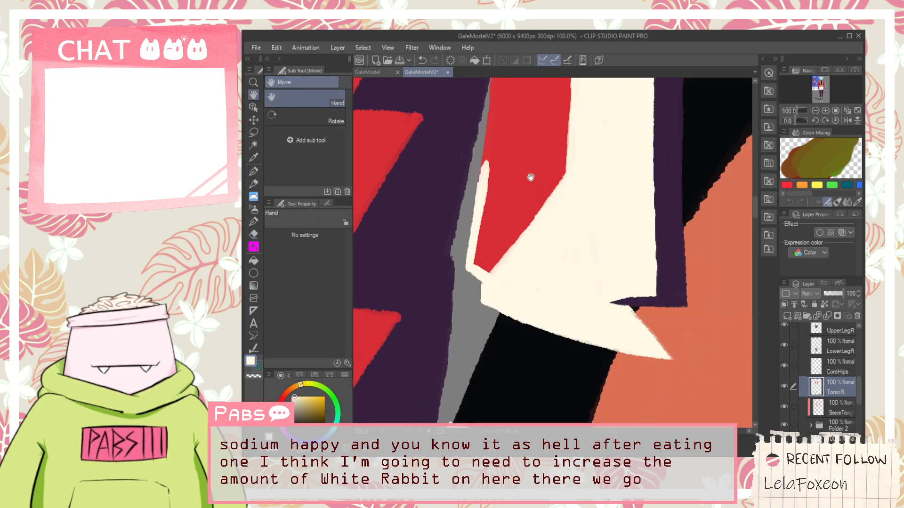
key("p")
scroll(490, 282, "up", 1)
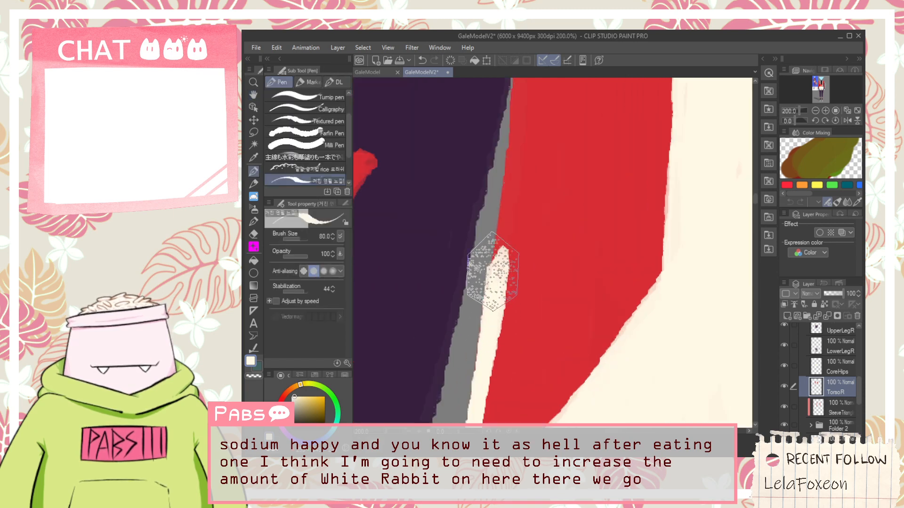
left_click_drag(490, 258, 612, 153)
key("ctrl+z")
left_click_drag(490, 258, 571, 207)
key("ctrl+z")
left_click_drag(495, 269, 594, 186)
left_click_drag(512, 256, 669, 144)
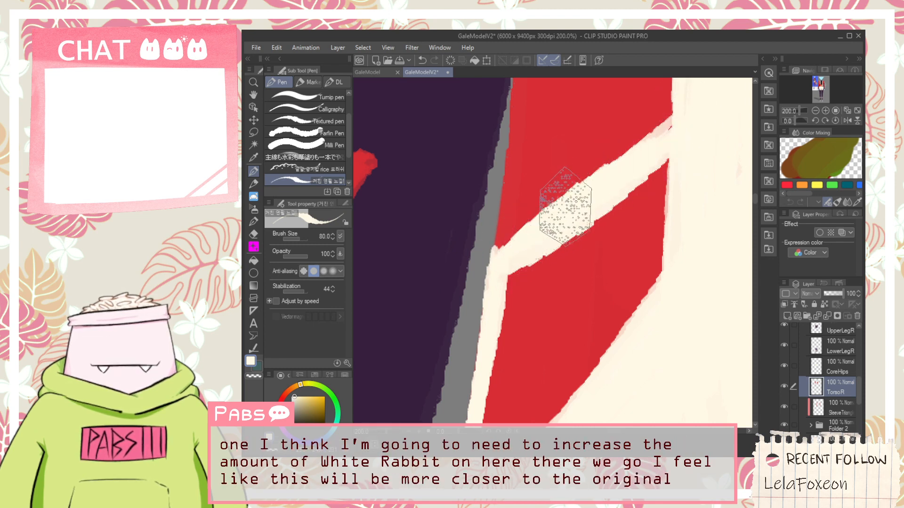
mouse_move(700, 118)
left_mouse_down()
mouse_move(581, 318)
mouse_move(654, 197)
mouse_move(644, 313)
mouse_move(621, 343)
mouse_move(618, 203)
mouse_move(576, 396)
left_mouse_up()
mouse_move(573, 289)
left_mouse_down()
mouse_move(589, 230)
mouse_move(583, 201)
mouse_move(602, 170)
mouse_move(539, 209)
mouse_move(530, 337)
mouse_move(572, 222)
mouse_move(569, 321)
mouse_move(558, 334)
mouse_move(539, 303)
mouse_move(511, 378)
mouse_move(545, 391)
left_mouse_up()
Examine the cream trim from the hem to the collar, checking its shape against the reference design.
scroll(565, 303, "down", 2)
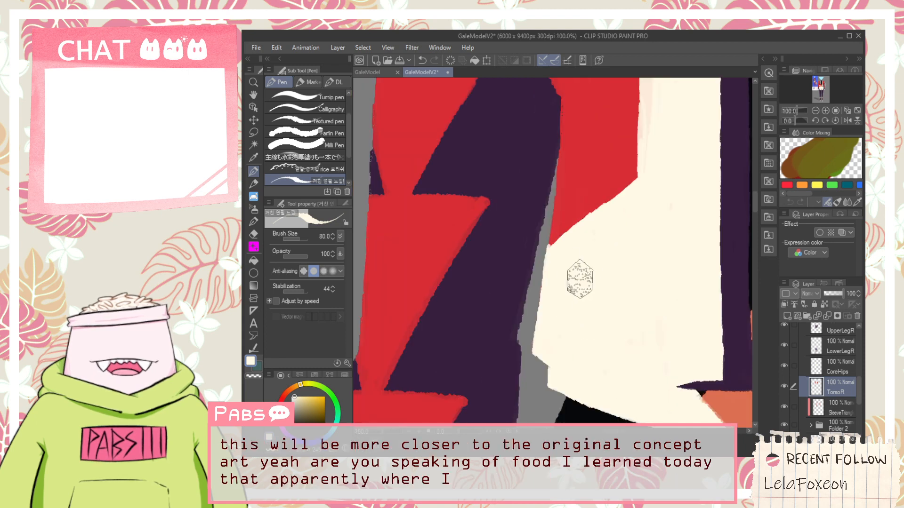
left_click_drag(670, 191, 626, 376)
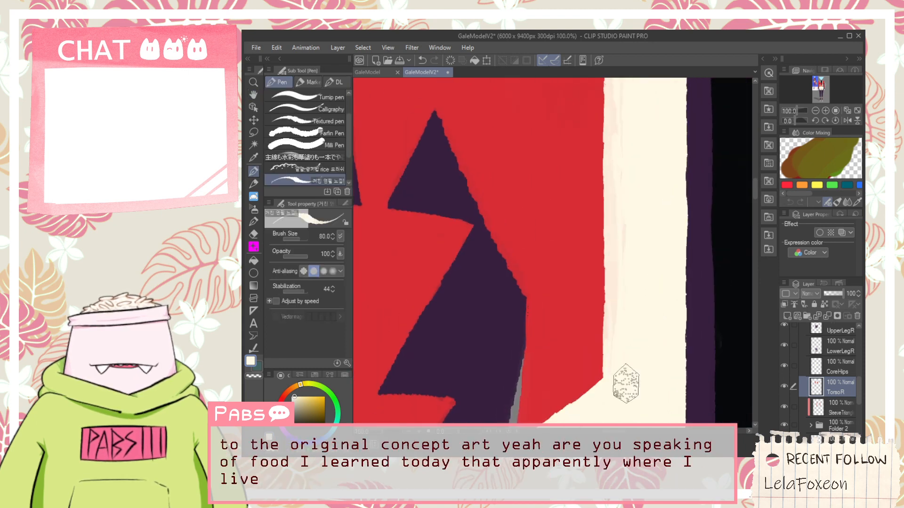
key("space")
left_click_drag(632, 151, 611, 313)
left_click_drag(611, 145, 608, 357)
key("space")
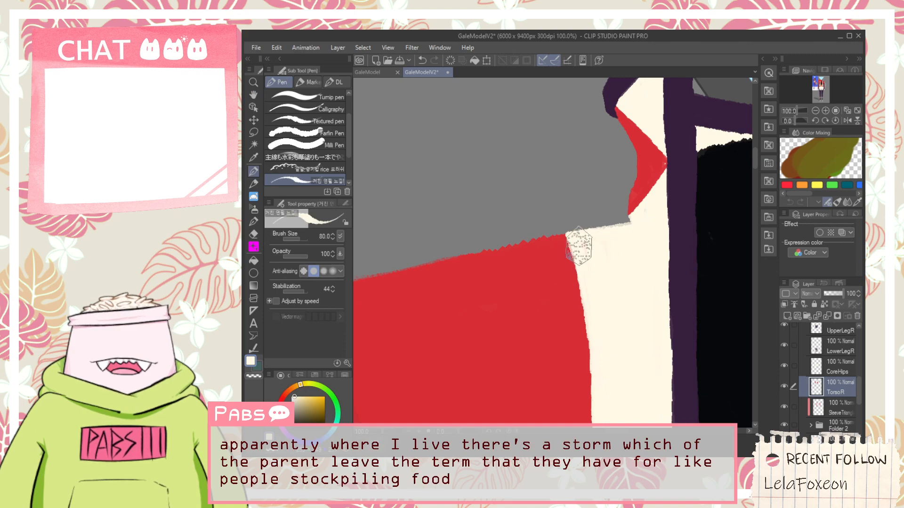
scroll(608, 258, "down", 4)
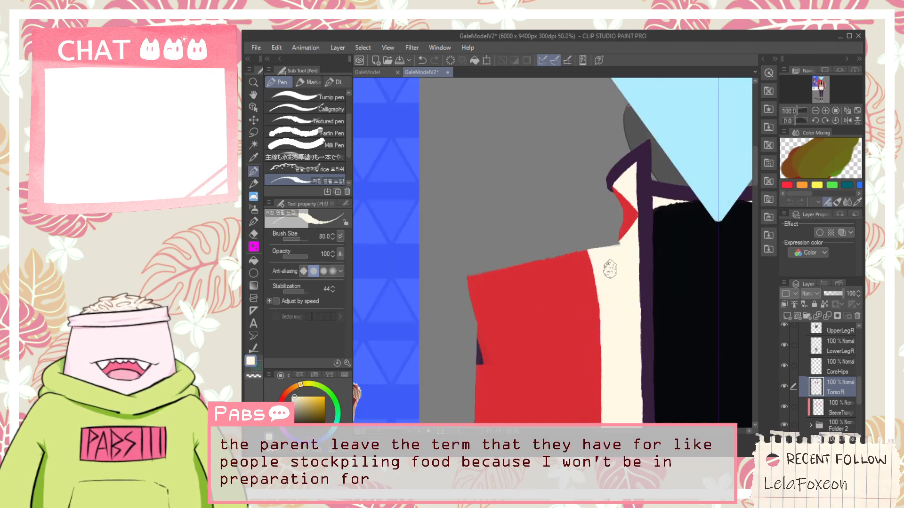
scroll(610, 276, "down", 4)
key("space")
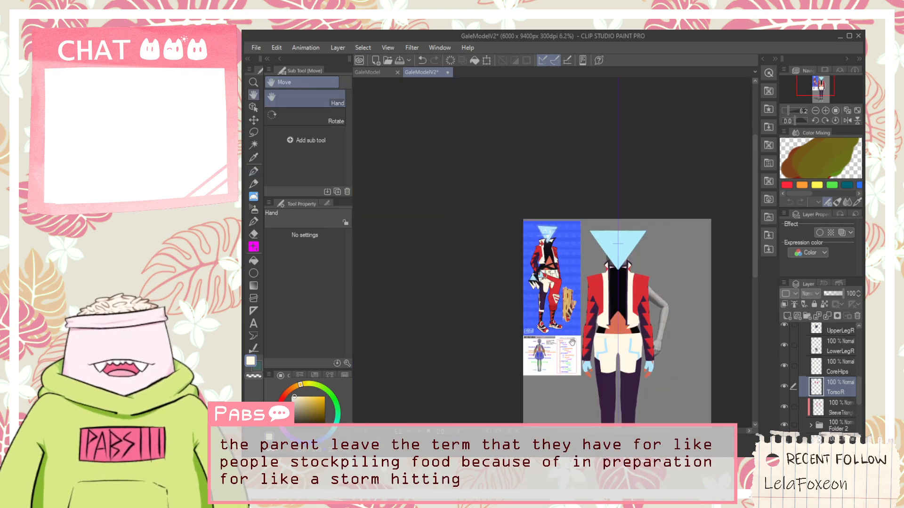
Refine the outer end of the diagonal cream edge with the pen, cleaning up the corner beside the sleeve.
scroll(607, 318, "up", 5)
left_click_drag(607, 318, 636, 267)
scroll(617, 252, "up", 2)
scroll(609, 252, "up", 3)
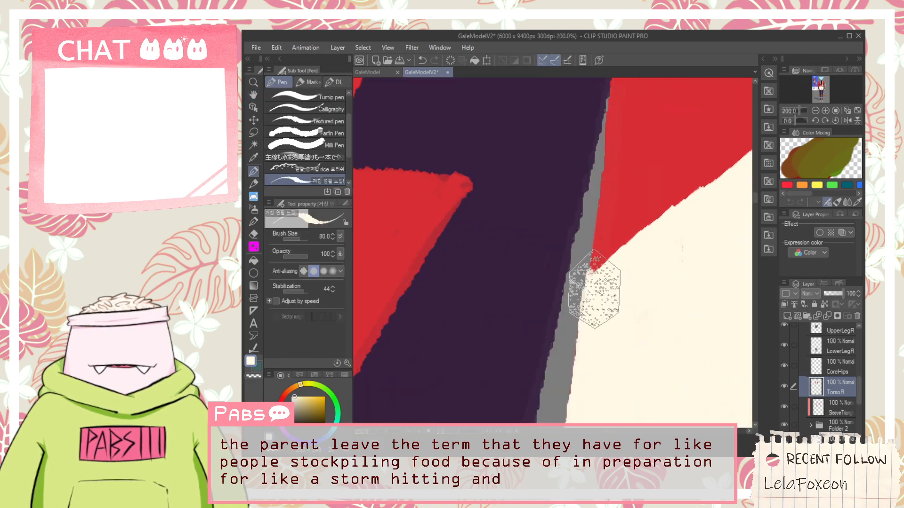
mouse_move(663, 225)
left_mouse_down()
mouse_move(587, 275)
mouse_move(686, 214)
mouse_move(590, 286)
mouse_move(597, 272)
mouse_move(586, 301)
mouse_move(583, 272)
mouse_move(575, 353)
left_mouse_up()
key("ctrl+z")
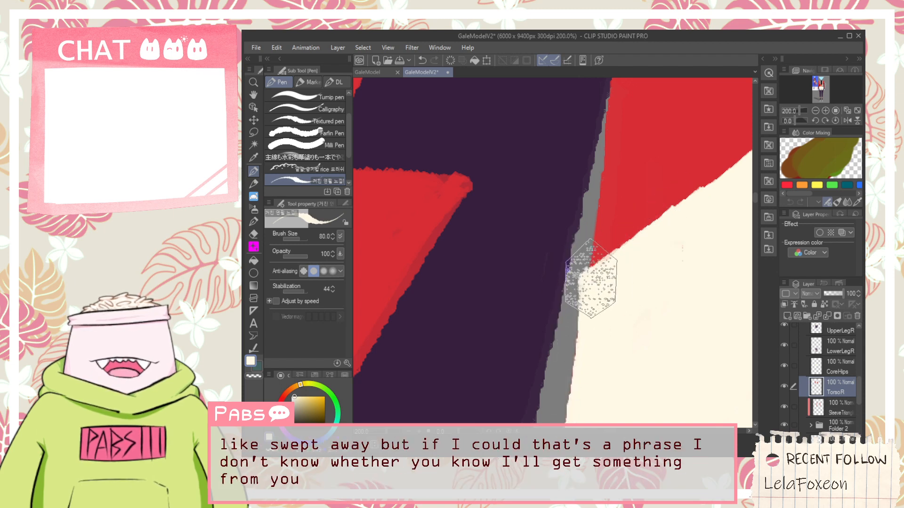
left_click_drag(725, 156, 696, 186)
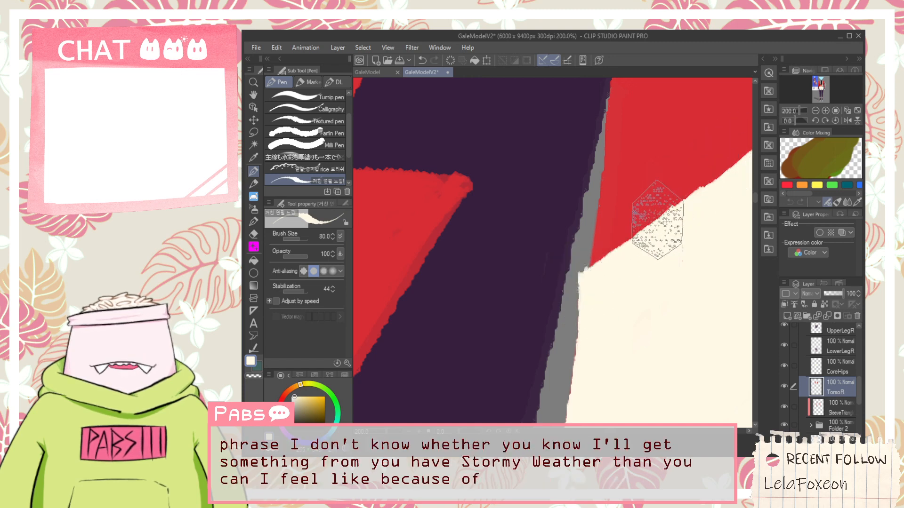
left_click_drag(750, 145, 659, 216)
left_click_drag(747, 161, 587, 274)
left_click_drag(728, 176, 597, 273)
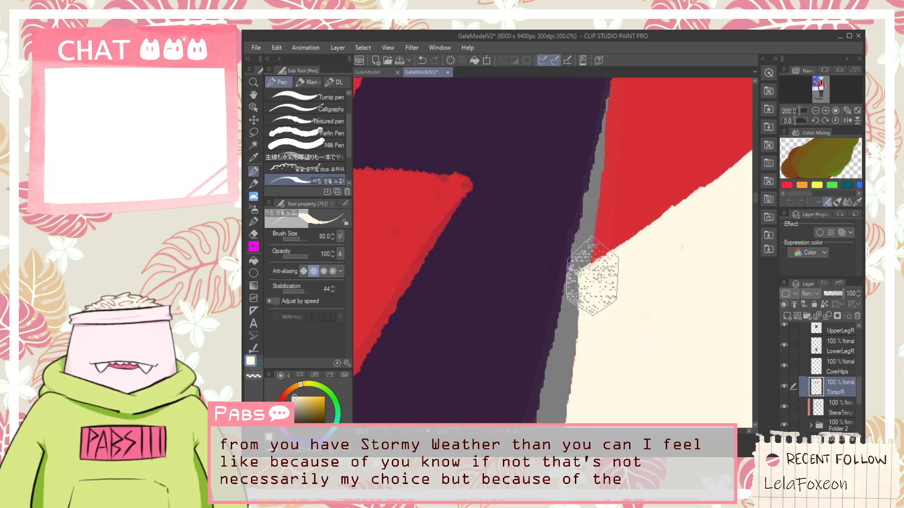
Straighten the diagonal boundary between the red panel and cream hem up to the vertical front trim.
left_click_drag(677, 225, 554, 319)
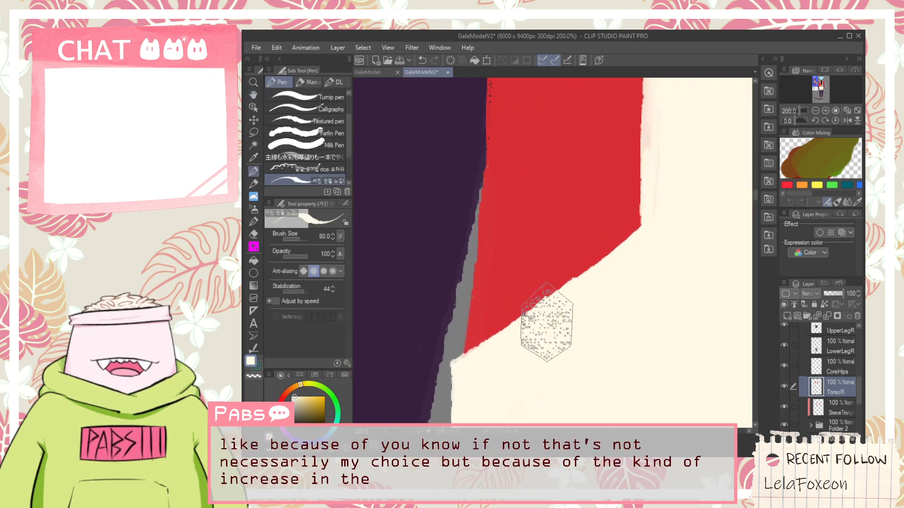
mouse_move(672, 196)
left_mouse_down()
mouse_move(514, 334)
mouse_move(689, 200)
mouse_move(545, 311)
left_mouse_up()
left_click_drag(670, 216, 534, 313)
left_click_drag(680, 190, 515, 339)
key("ctrl+z")
mouse_move(688, 186)
left_mouse_down()
mouse_move(510, 333)
mouse_move(582, 266)
mouse_move(518, 328)
left_mouse_up()
left_click_drag(660, 199, 554, 299)
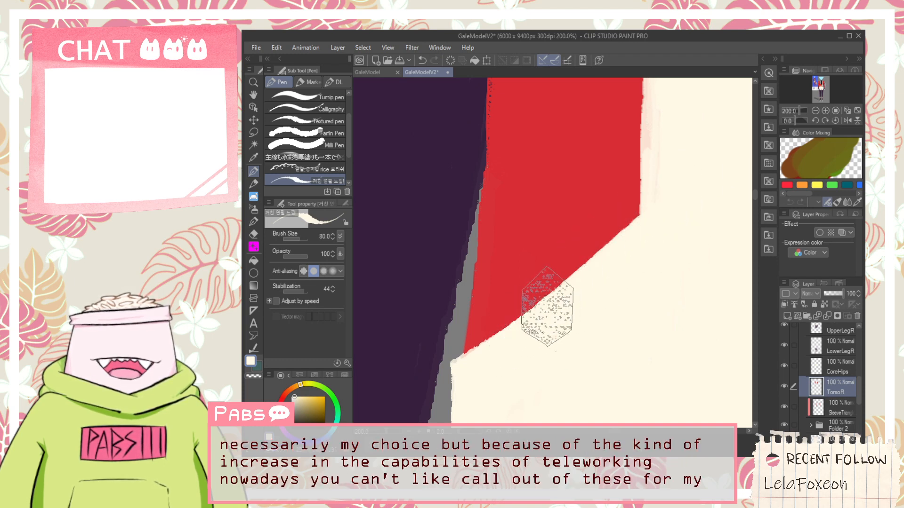
Examine the widened cream hem and its outer contour beside the sleeve.
scroll(554, 300, "down", 3)
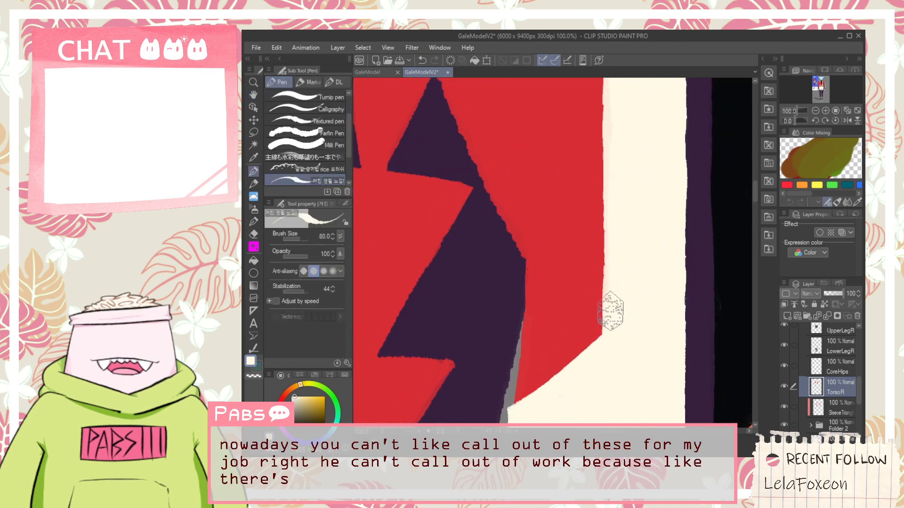
key("h")
scroll(614, 304, "down", 3)
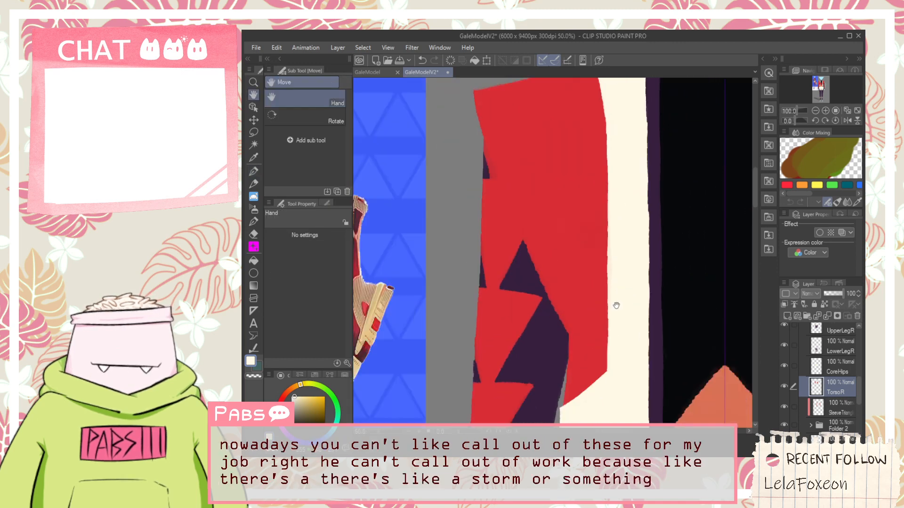
scroll(611, 251, "down", 2)
left_click_drag(617, 323, 600, 251)
scroll(599, 257, "up", 4)
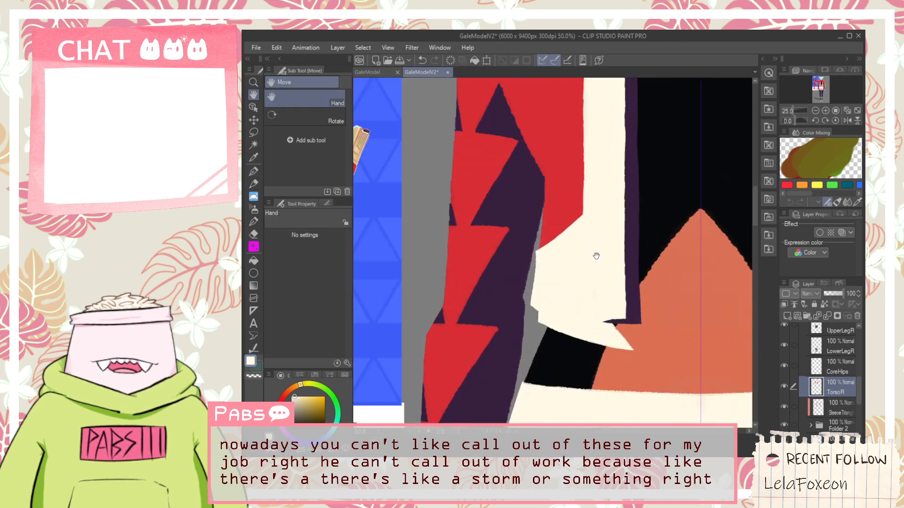
scroll(547, 236, "up", 1)
scroll(503, 268, "down", 4)
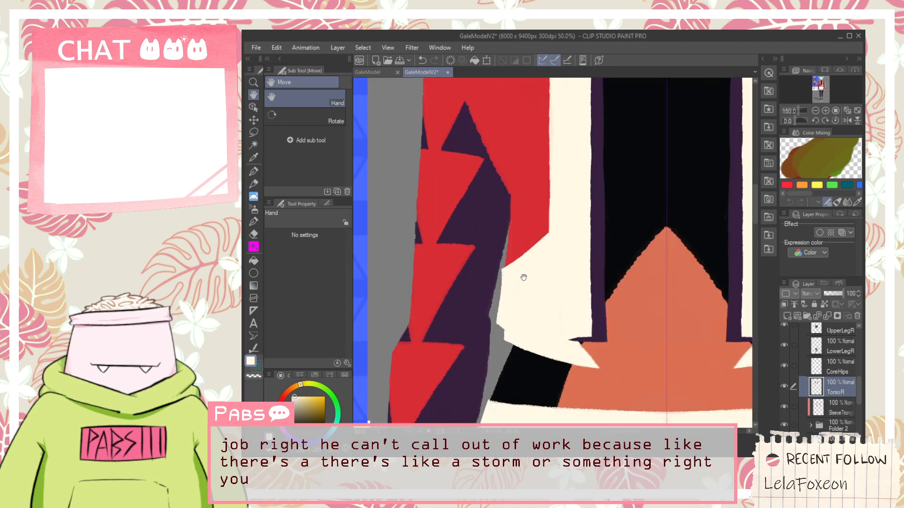
left_click_drag(523, 288, 483, 246)
scroll(523, 311, "down", 1)
scroll(550, 339, "down", 2)
scroll(512, 327, "up", 4)
left_click_drag(565, 317, 498, 118)
left_click_drag(700, 351, 579, 236)
scroll(552, 236, "up", 2)
scroll(551, 236, "up", 1)
key("p")
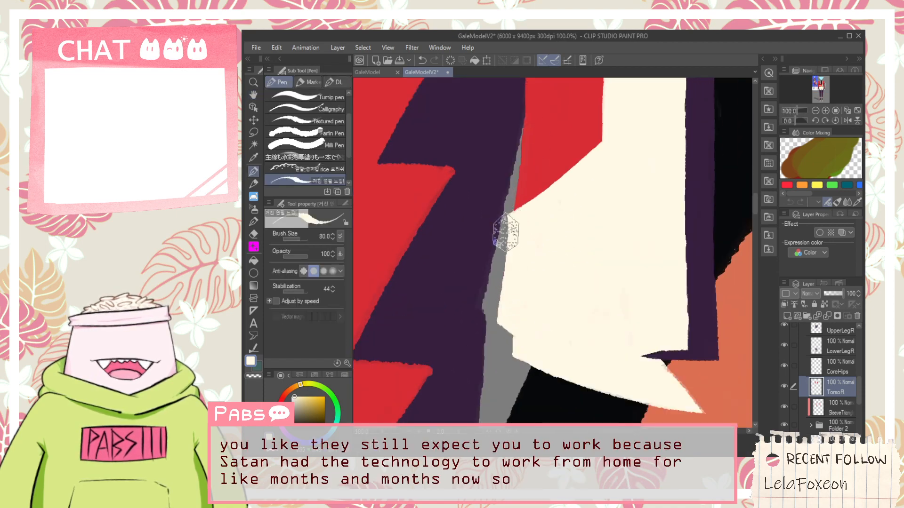
key("ctrl+z")
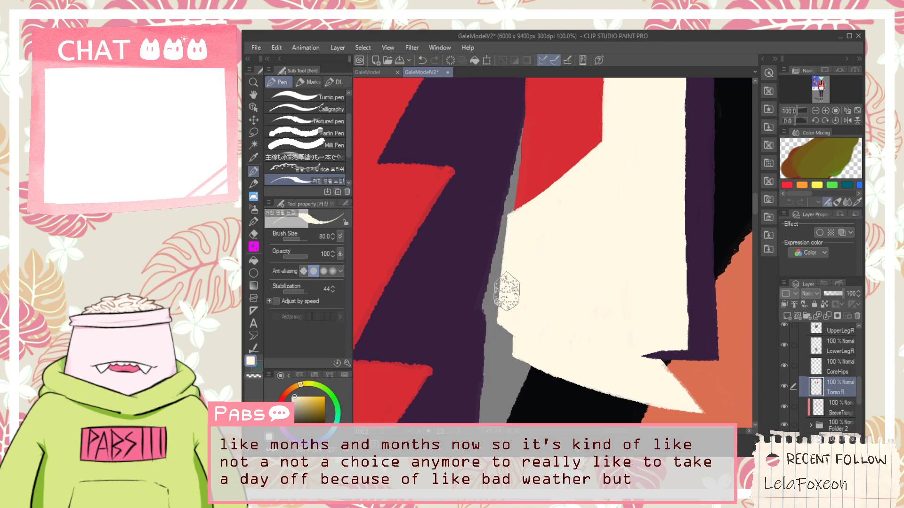
Compare the jacket, trousers and collar of the model with the reference design for remaining differences.
scroll(525, 289, "down", 6)
key("space")
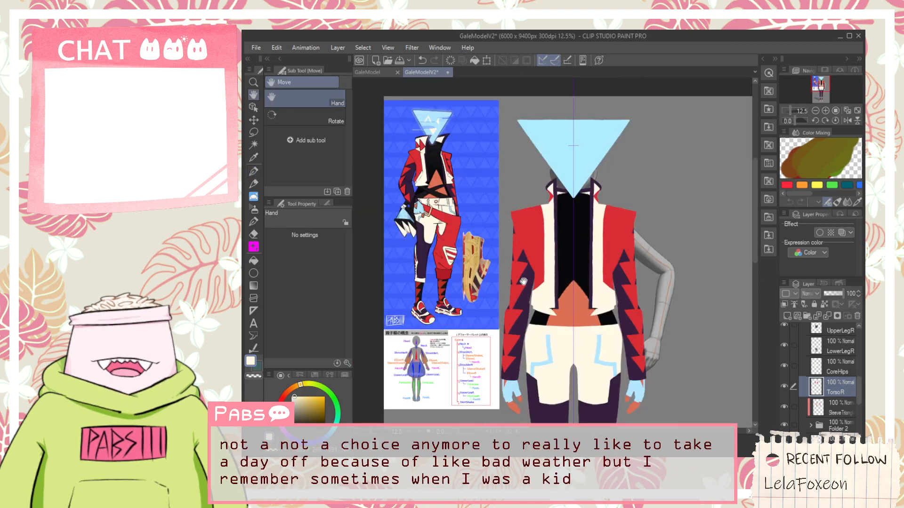
left_click_drag(523, 282, 554, 316)
scroll(564, 304, "up", 2)
left_click_drag(495, 251, 583, 322)
left_click_drag(506, 234, 569, 293)
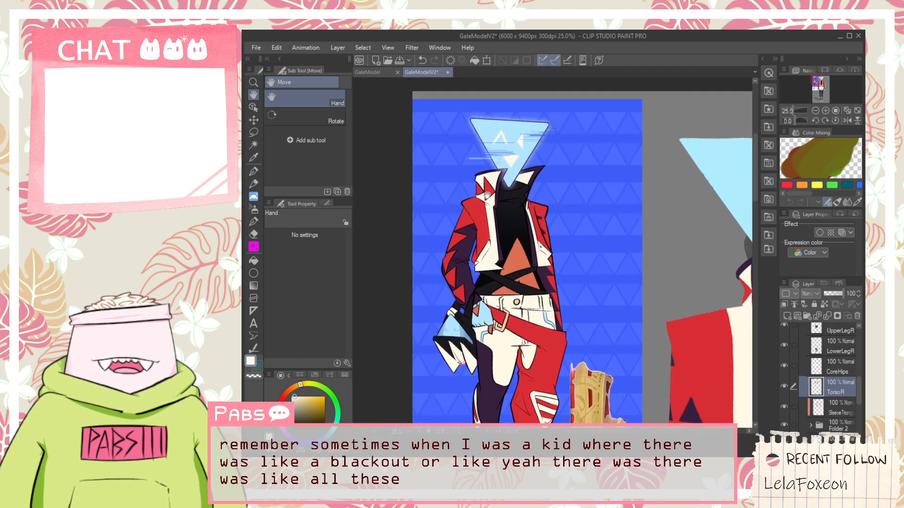
scroll(471, 188, "down", 2)
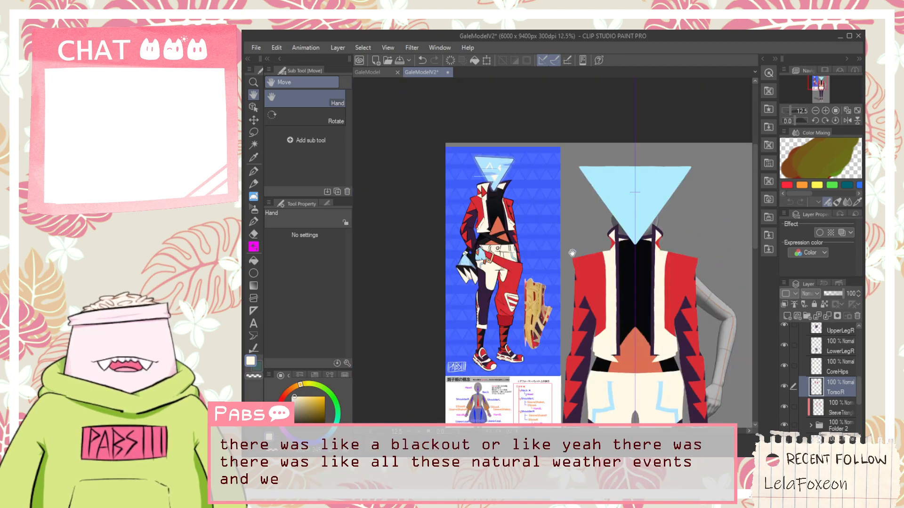
left_click_drag(612, 295, 576, 261)
scroll(475, 181, "up", 4)
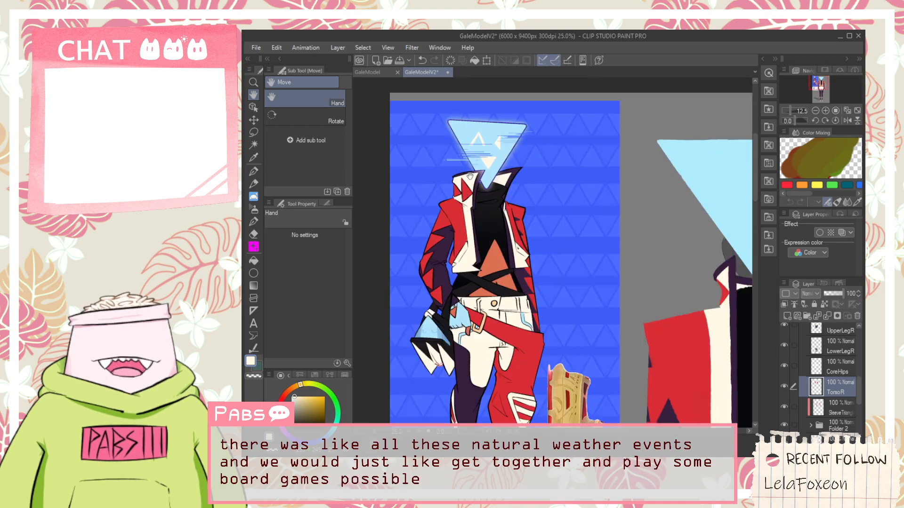
scroll(495, 210, "down", 2)
scroll(501, 215, "down", 2)
left_click_drag(622, 307, 565, 273)
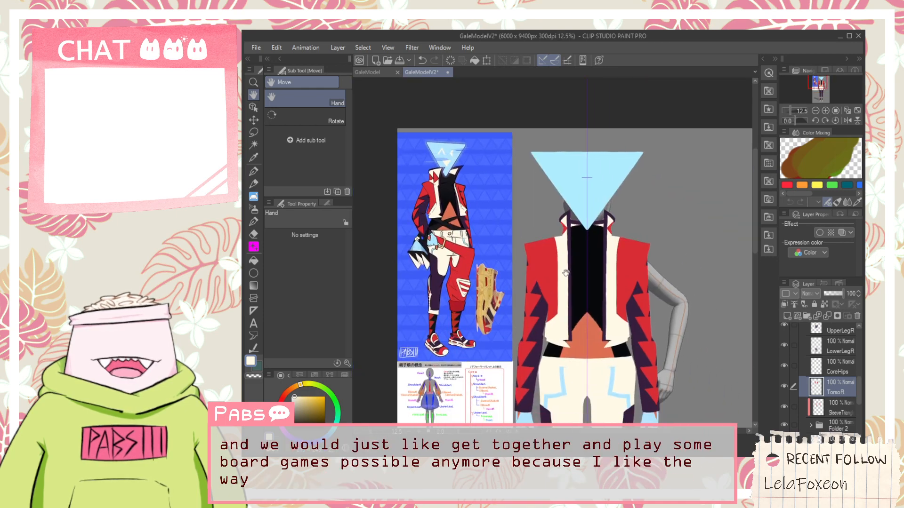
left_click_drag(567, 305, 560, 269)
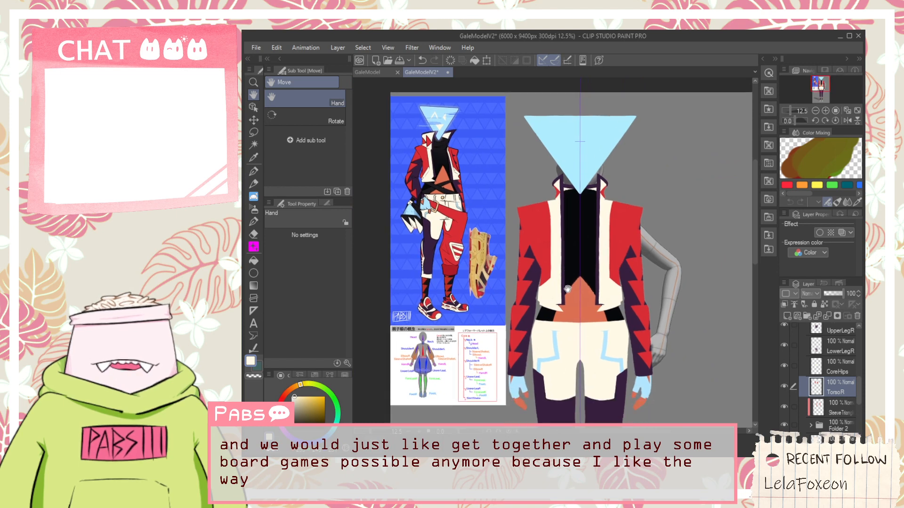
mouse_move(572, 308)
left_mouse_down()
mouse_move(574, 282)
mouse_move(609, 217)
left_mouse_up()
left_click_drag(612, 363, 604, 216)
mouse_move(610, 294)
left_mouse_down()
mouse_move(607, 221)
mouse_move(613, 377)
left_mouse_up()
left_click_drag(607, 254, 574, 277)
Select the reference artwork's layer and move it down so the design sits beside the model's lower legs.
scroll(599, 348, "down", 4)
left_click_drag(858, 388, 858, 436)
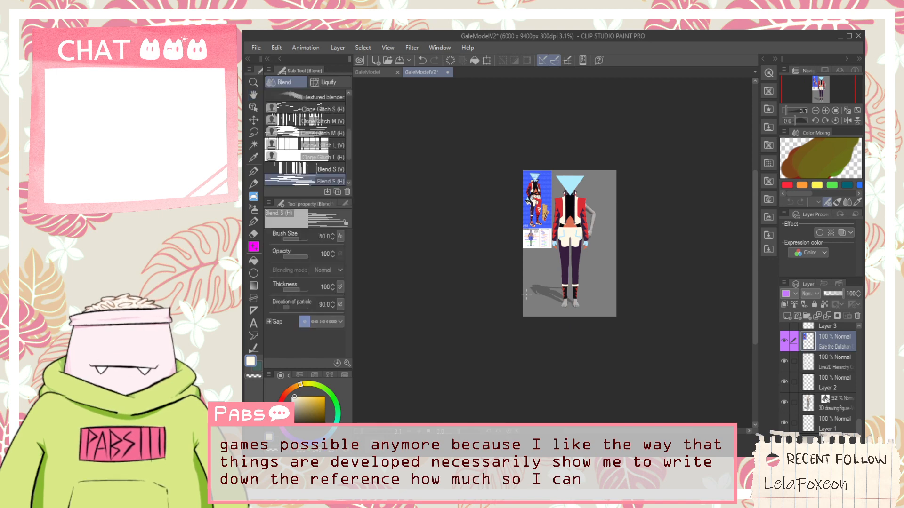
key("k")
left_click_drag(558, 215, 555, 305)
scroll(589, 297, "up", 7)
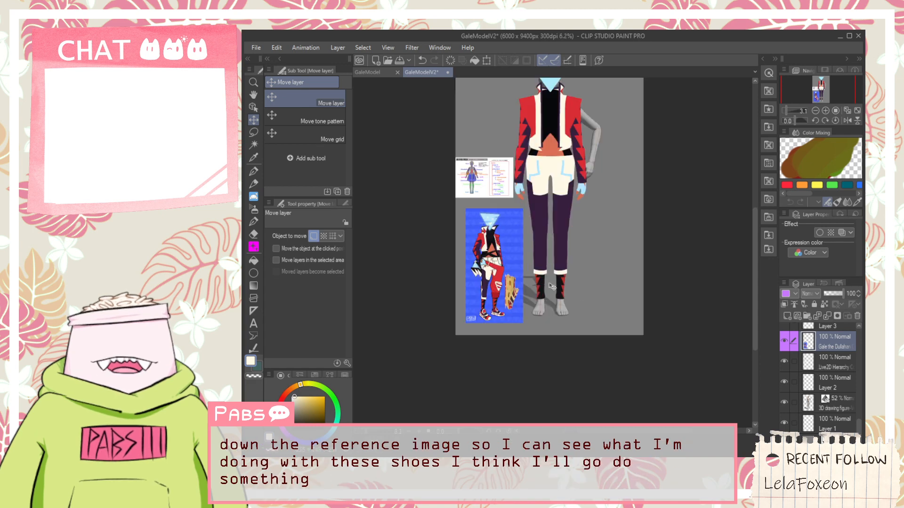
key("space")
left_click_drag(503, 359, 598, 314)
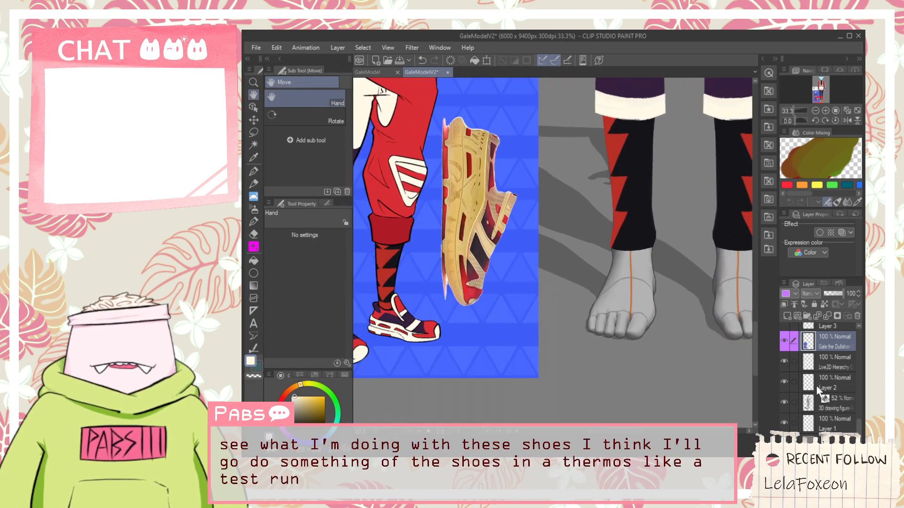
Select the LowerLegR layer and add a new layer directly above it for the shoes.
scroll(849, 414, "up", 4)
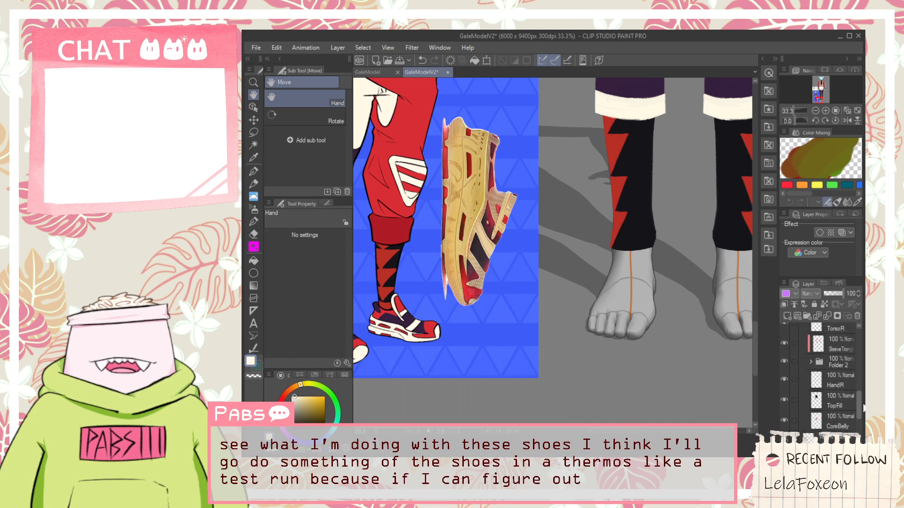
left_click(839, 395)
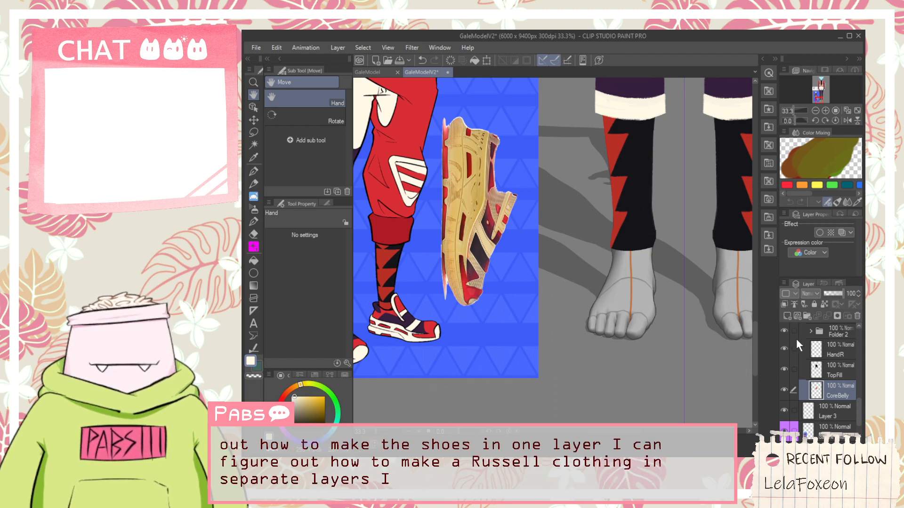
scroll(839, 386, "up", 5)
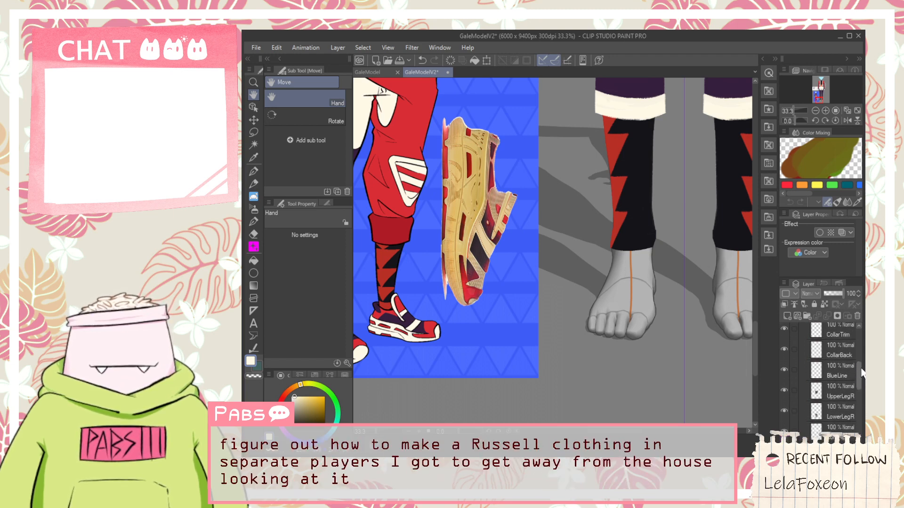
left_click(832, 393)
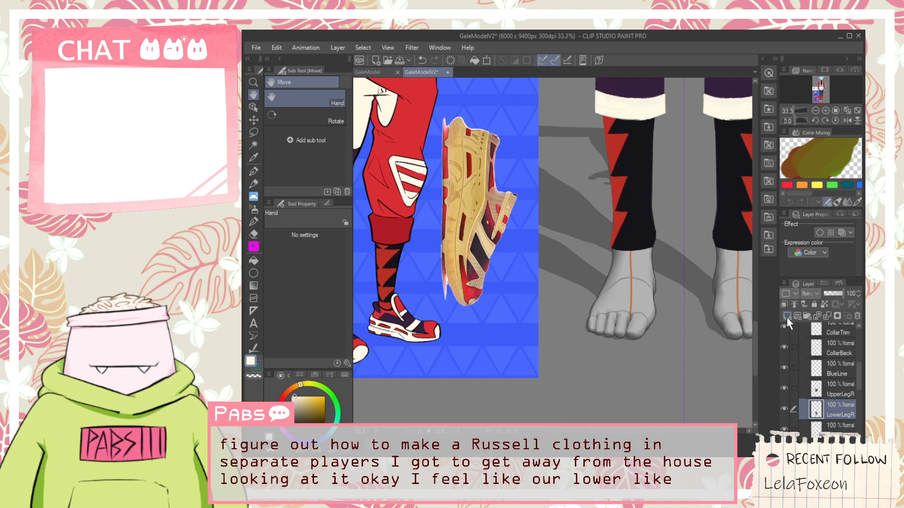
left_click_drag(420, 312, 485, 284)
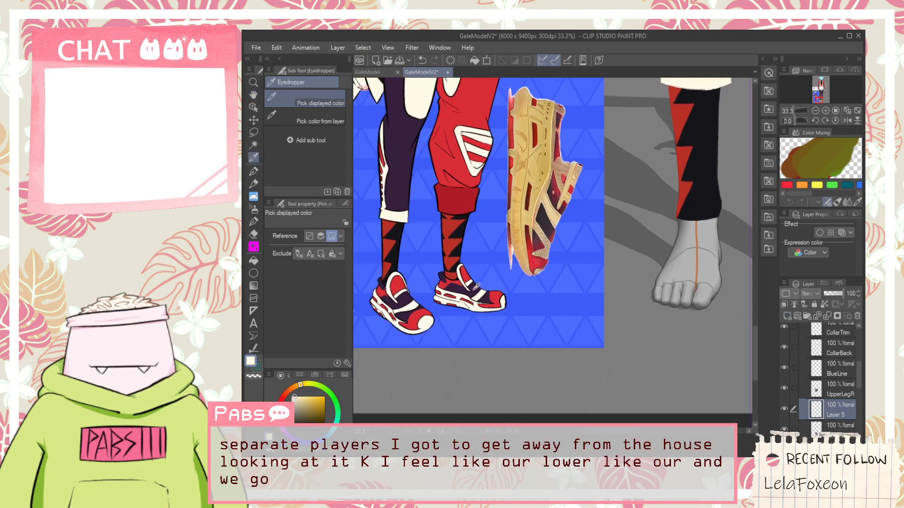
Sample the red of the reference design's shoe as the drawing colour for the model's foot.
scroll(443, 283, "up", 4)
left_click(440, 278, "alt")
scroll(442, 279, "down", 3)
left_click_drag(628, 285, 431, 325)
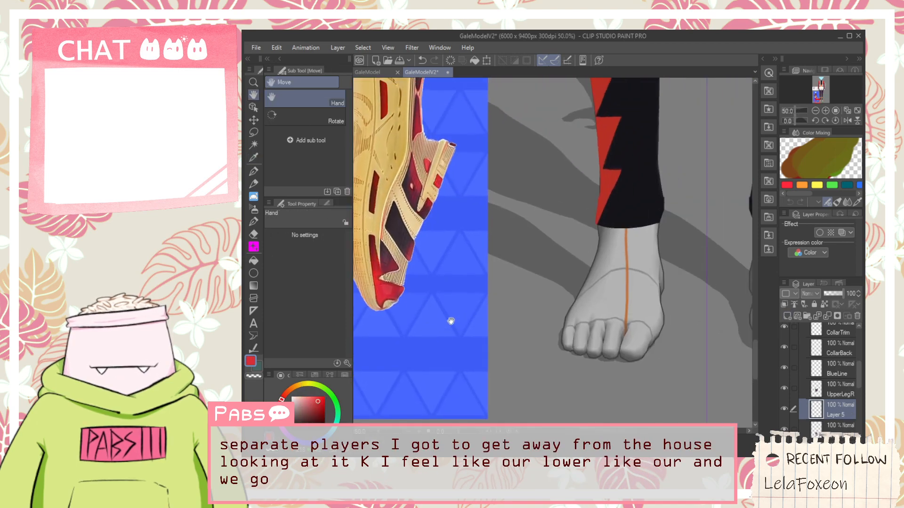
Block in a large red shoe shape over the bare foot and ankle with the Milli Pen.
scroll(612, 259, "up", 1)
left_click_drag(540, 355, 580, 209)
key("ctrl+z")
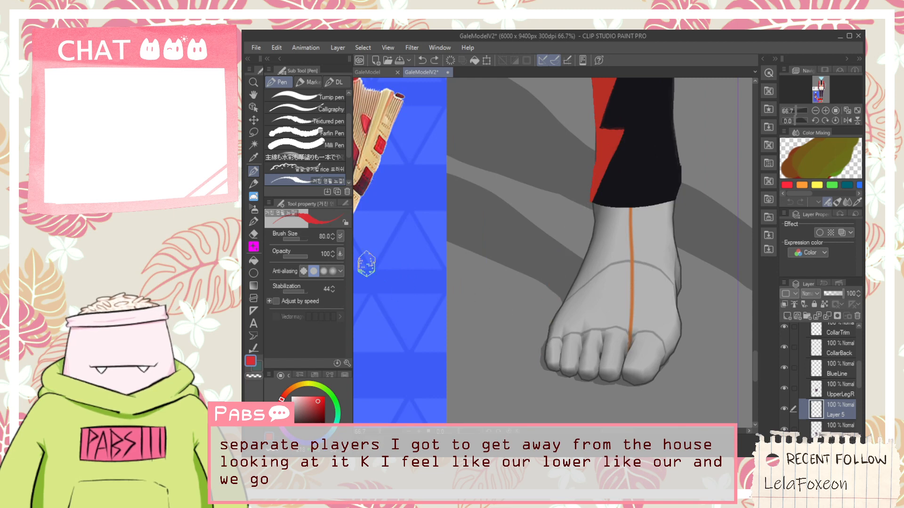
left_click(306, 97)
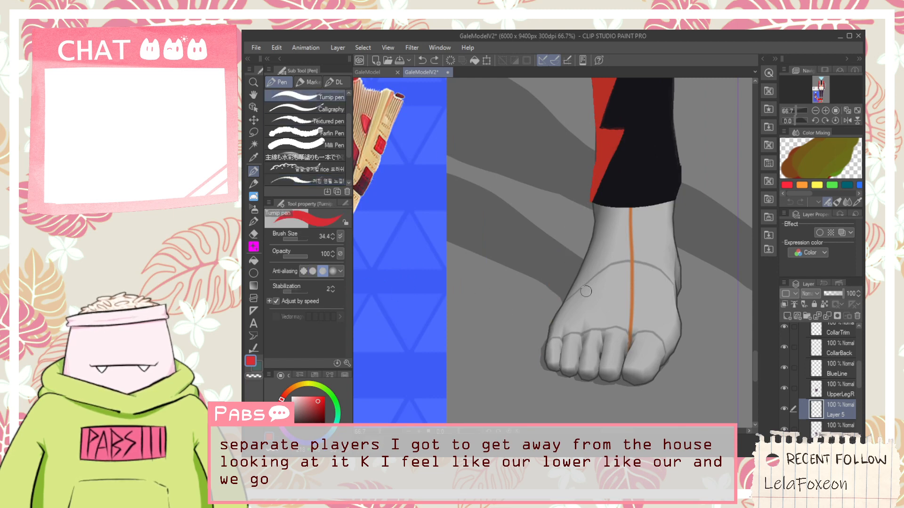
left_click(327, 145)
mouse_move(623, 227)
left_mouse_down()
mouse_move(591, 280)
mouse_move(635, 224)
mouse_move(593, 329)
mouse_move(617, 286)
mouse_move(624, 221)
mouse_move(600, 325)
mouse_move(636, 257)
mouse_move(599, 302)
mouse_move(592, 335)
mouse_move(616, 333)
mouse_move(627, 302)
left_mouse_up()
key("ctrl+z")
key("ctrl+z")
key("ctrl+z")
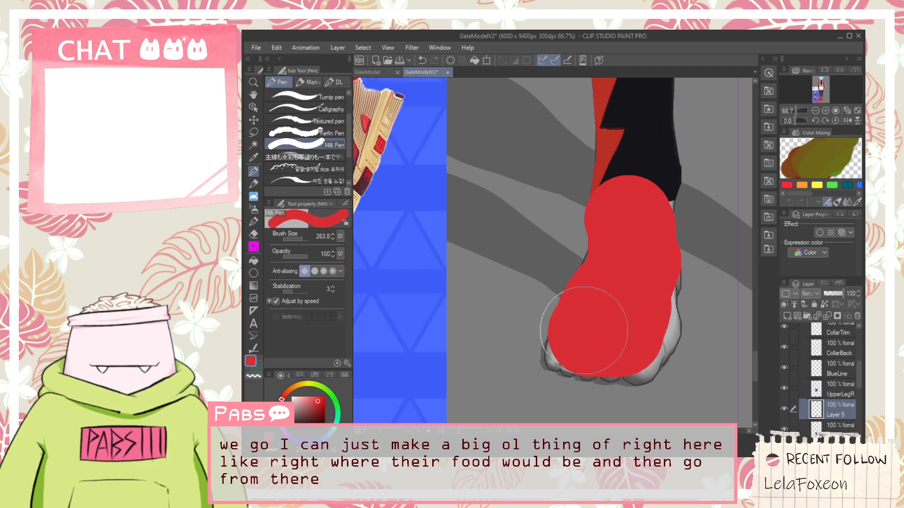
Compare the reference design's shoe with the red shape on the model's foot.
scroll(549, 329, "down", 1)
key("space")
left_click_drag(541, 322, 699, 291)
key("alt")
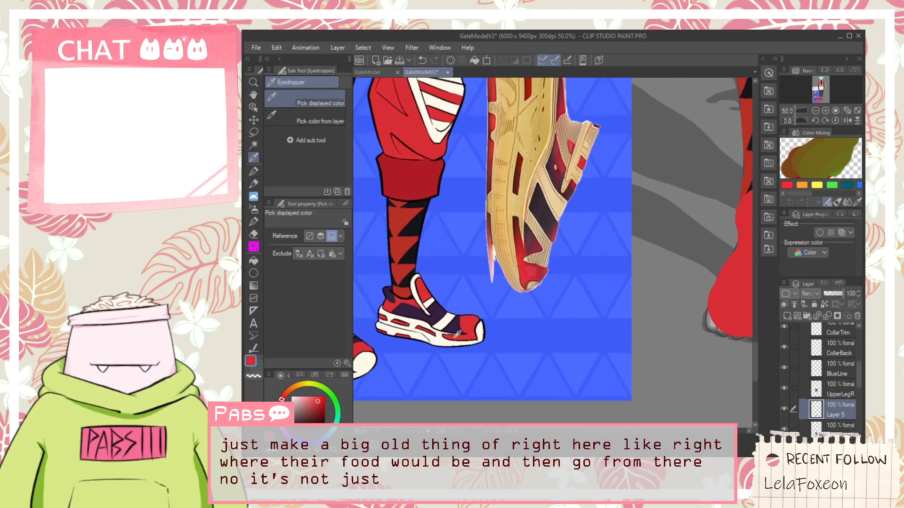
scroll(457, 337, "up", 1)
scroll(466, 343, "down", 1)
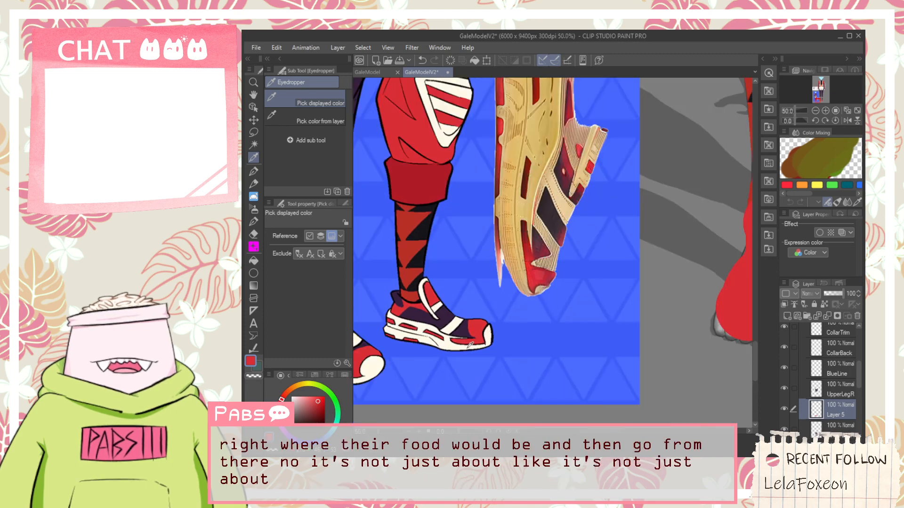
key("space")
left_click_drag(670, 307, 507, 312)
scroll(579, 319, "up", 2)
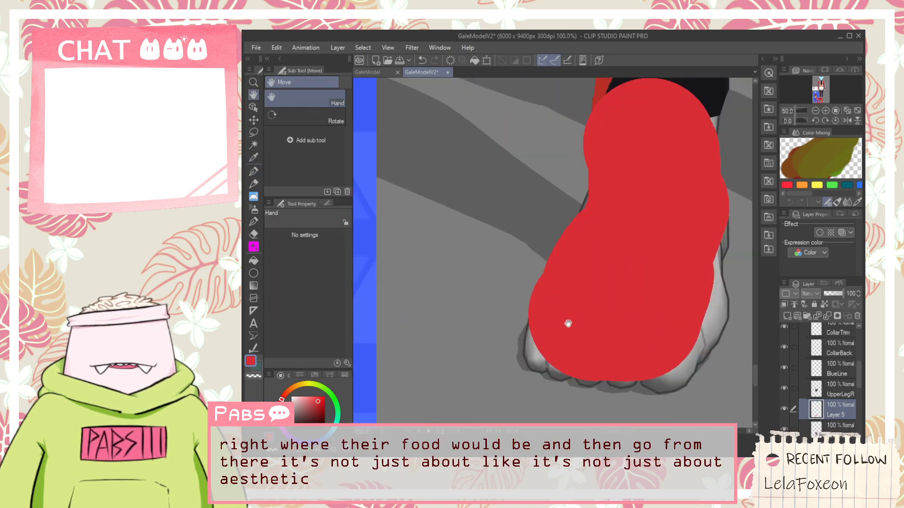
Extend the red over the small toes and outer side of the foot with the size 80 textured pen.
scroll(335, 166, "down", 3)
left_click(328, 136)
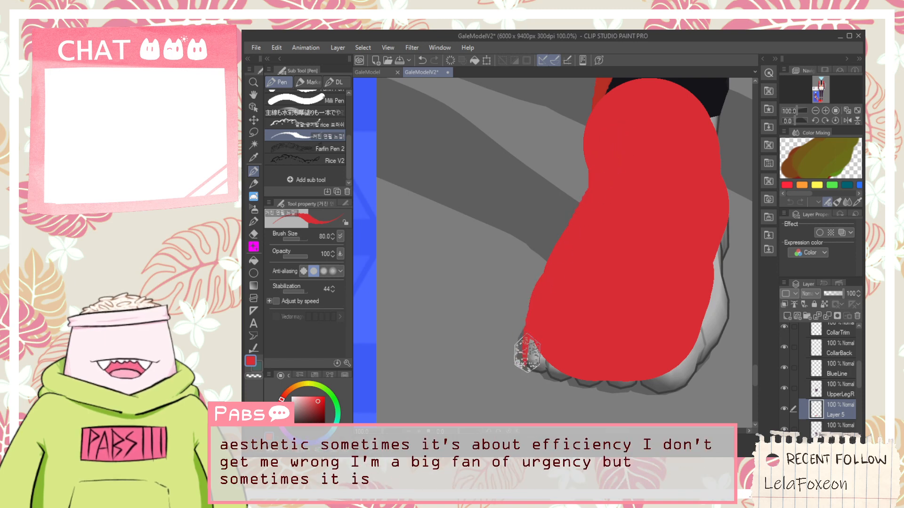
left_click_drag(525, 351, 628, 389)
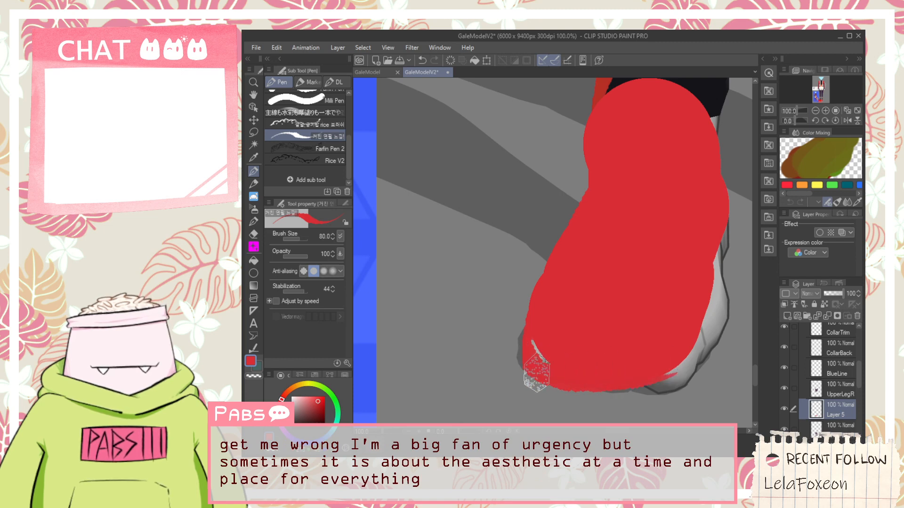
left_click_drag(529, 370, 567, 396)
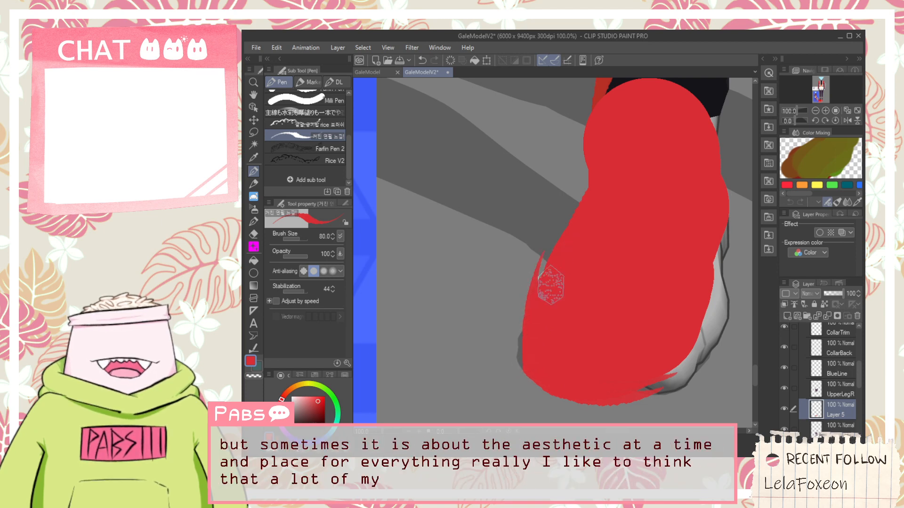
left_click_drag(570, 259, 575, 215)
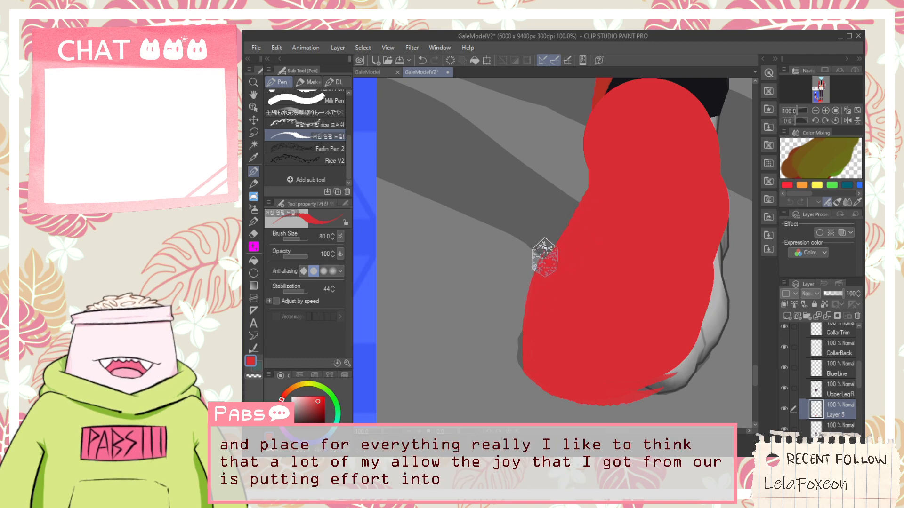
Trim the red shoe's outer edge below the ankle with the Hard eraser.
scroll(542, 256, "up", 2)
key("e")
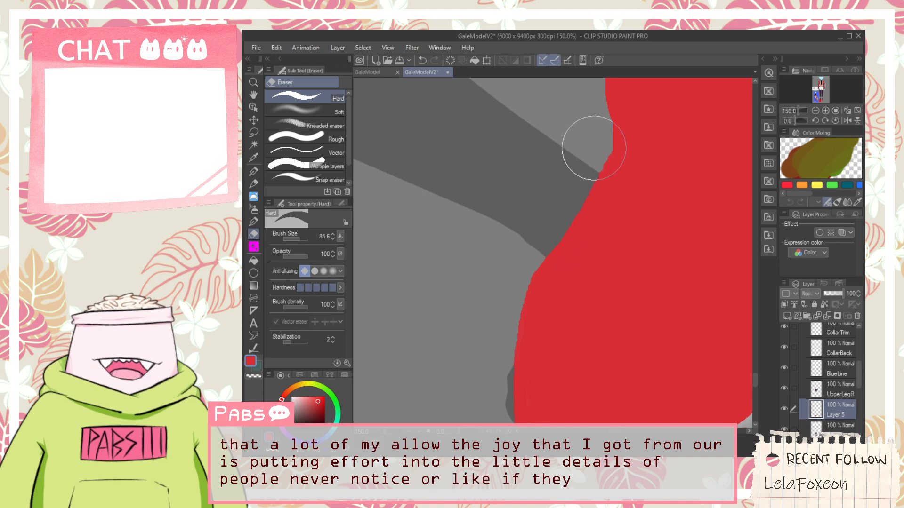
left_click_drag(595, 138, 541, 253)
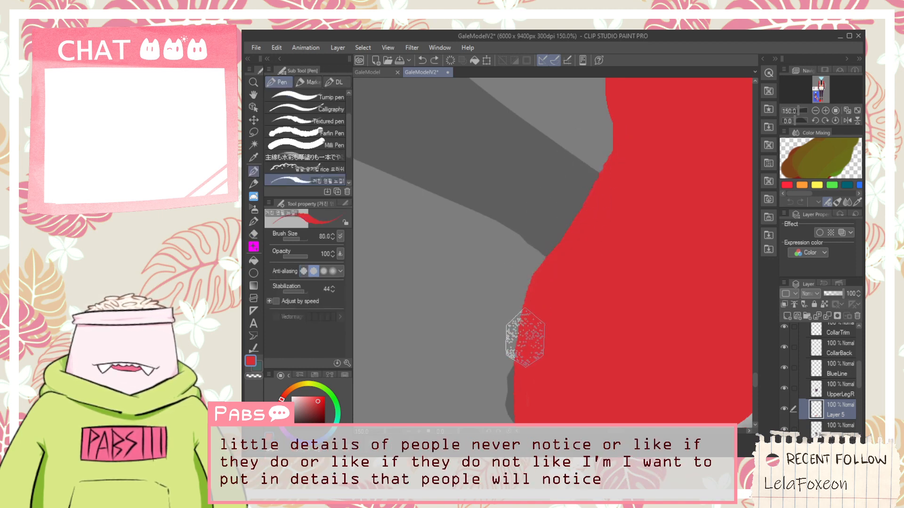
Paint red over the gap at the tip of the big toe along the shoe's lower edge.
key("space")
scroll(532, 339, "down", 1)
scroll(542, 359, "up", 2)
key("p")
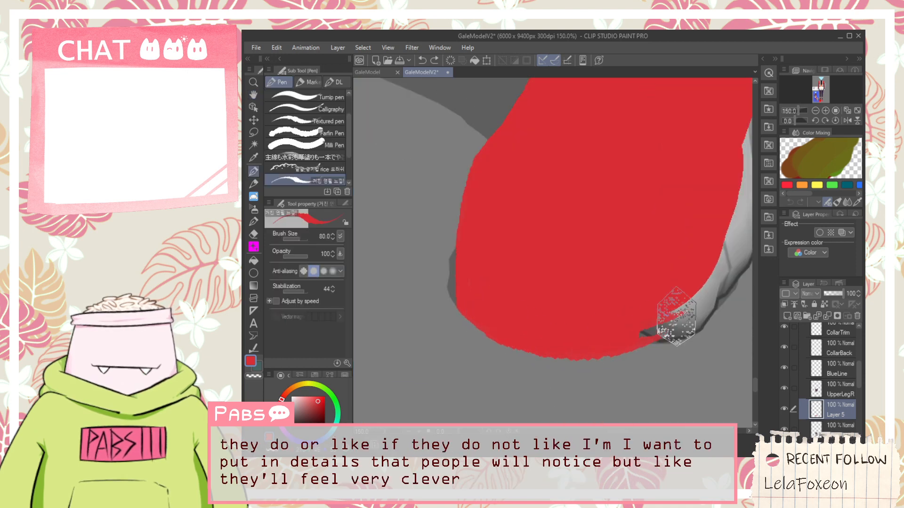
left_click_drag(674, 317, 697, 309)
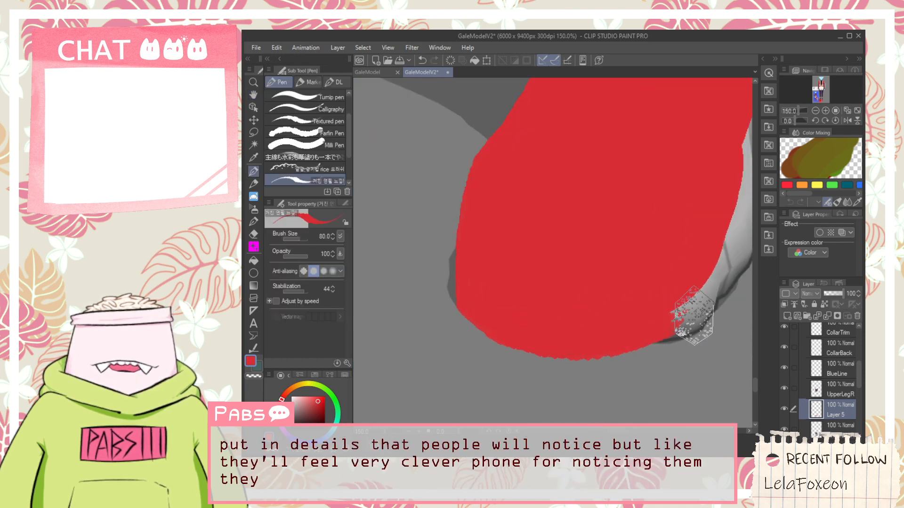
mouse_move(610, 353)
left_mouse_down()
mouse_move(709, 309)
mouse_move(518, 343)
mouse_move(590, 350)
mouse_move(667, 315)
mouse_move(559, 335)
mouse_move(524, 327)
mouse_move(690, 310)
mouse_move(538, 320)
mouse_move(615, 349)
mouse_move(641, 321)
mouse_move(528, 338)
mouse_move(662, 337)
mouse_move(601, 324)
mouse_move(534, 336)
mouse_move(689, 324)
left_mouse_up()
Cover the remaining grey skin along the inner side of the foot with red.
left_click_drag(585, 302, 468, 336)
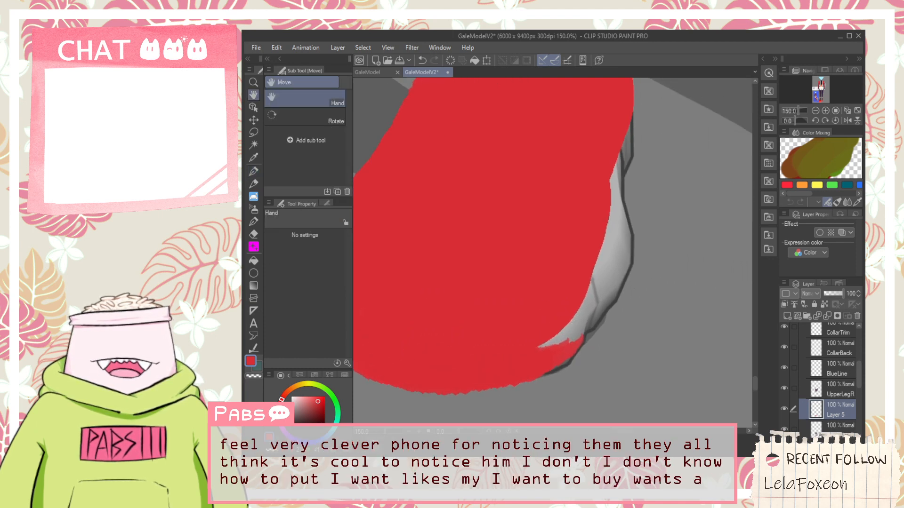
mouse_move(495, 374)
left_mouse_down()
mouse_move(582, 328)
mouse_move(515, 367)
mouse_move(587, 339)
mouse_move(599, 293)
mouse_move(562, 340)
mouse_move(527, 357)
mouse_move(552, 328)
mouse_move(580, 339)
mouse_move(544, 347)
mouse_move(608, 279)
mouse_move(566, 332)
mouse_move(604, 217)
mouse_move(599, 146)
mouse_move(621, 276)
mouse_move(594, 158)
mouse_move(616, 242)
mouse_move(602, 146)
mouse_move(628, 261)
mouse_move(603, 125)
mouse_move(627, 249)
mouse_move(602, 155)
mouse_move(636, 255)
mouse_move(602, 132)
mouse_move(618, 176)
mouse_move(622, 202)
mouse_move(607, 154)
mouse_move(621, 241)
mouse_move(595, 280)
mouse_move(593, 216)
mouse_move(607, 258)
mouse_move(615, 231)
mouse_move(625, 250)
mouse_move(617, 214)
mouse_move(626, 241)
mouse_move(600, 286)
mouse_move(630, 250)
mouse_move(610, 149)
mouse_move(597, 186)
mouse_move(622, 151)
mouse_move(625, 120)
mouse_move(626, 161)
mouse_move(622, 118)
mouse_move(615, 267)
left_mouse_up()
key("space")
key("ctrl+z")
left_click_drag(606, 189, 616, 290)
mouse_move(609, 214)
left_mouse_down()
mouse_move(623, 283)
mouse_move(599, 327)
mouse_move(618, 272)
mouse_move(590, 327)
mouse_move(606, 295)
mouse_move(593, 303)
mouse_move(608, 381)
mouse_move(606, 238)
left_mouse_up()
key("space")
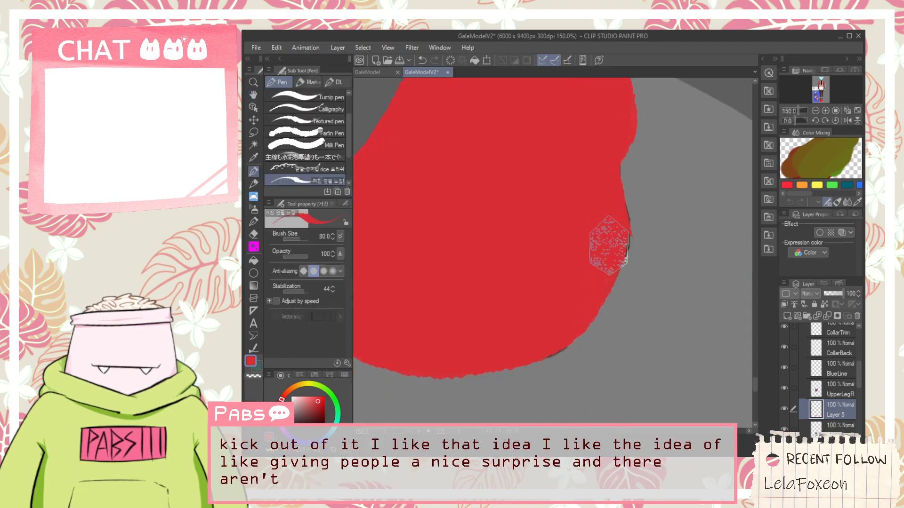
Smooth the red shoe's contour around the big toe and up its inner side.
mouse_move(420, 365)
left_mouse_down()
mouse_move(458, 375)
mouse_move(525, 355)
left_mouse_up()
mouse_move(447, 362)
left_mouse_down()
mouse_move(544, 352)
mouse_move(574, 314)
left_mouse_up()
key("ctrl+z")
mouse_move(446, 367)
left_mouse_down()
mouse_move(547, 323)
mouse_move(573, 337)
left_mouse_up()
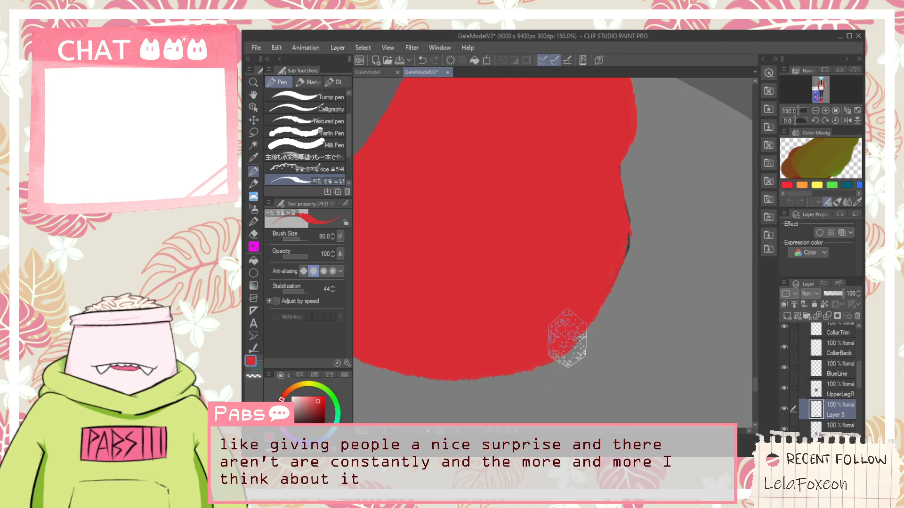
left_click_drag(513, 360, 587, 320)
mouse_move(547, 353)
left_mouse_down()
mouse_move(586, 312)
mouse_move(529, 359)
mouse_move(605, 282)
left_mouse_up()
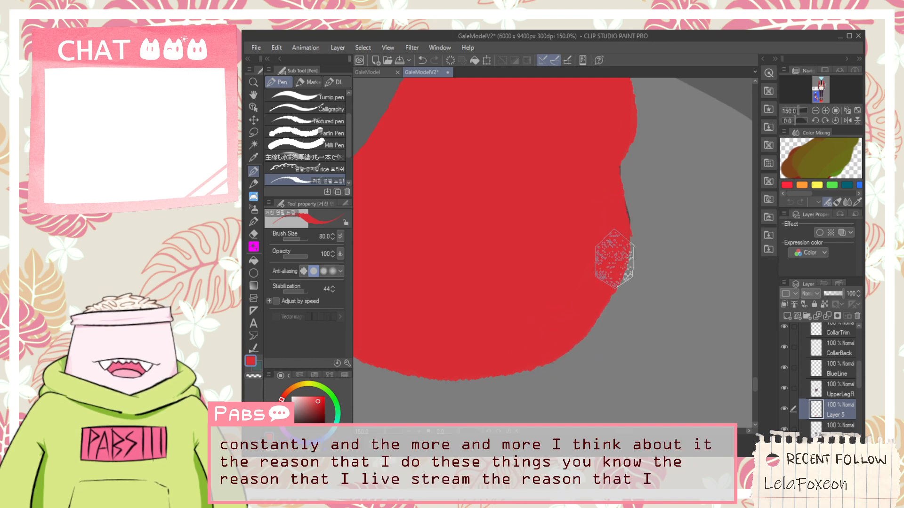
left_click_drag(606, 282, 570, 331)
mouse_move(632, 246)
left_mouse_down()
mouse_move(530, 358)
mouse_move(583, 305)
left_mouse_up()
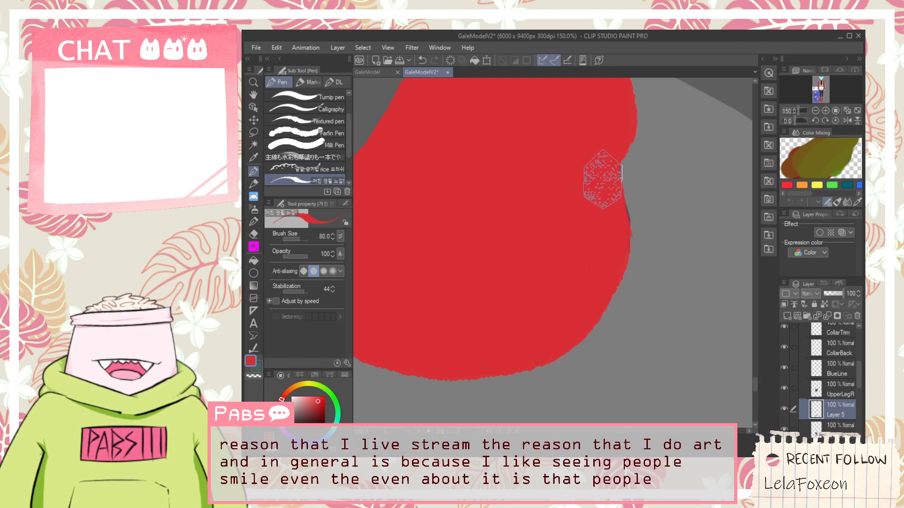
Sample the cream of the reference design's shoe as the drawing colour for the sole.
scroll(603, 222, "down", 4)
key("space")
left_click_drag(581, 202, 562, 268)
scroll(535, 277, "up", 1)
scroll(536, 277, "up", 3)
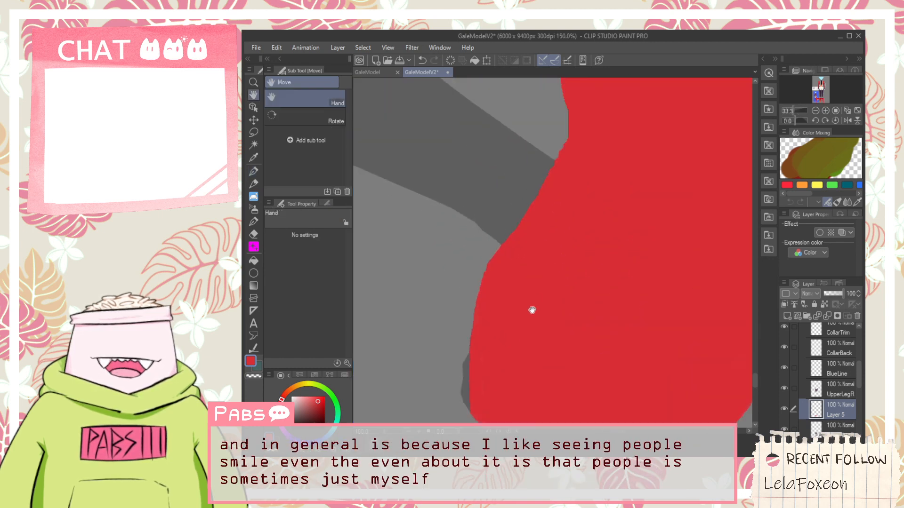
scroll(513, 339, "down", 5)
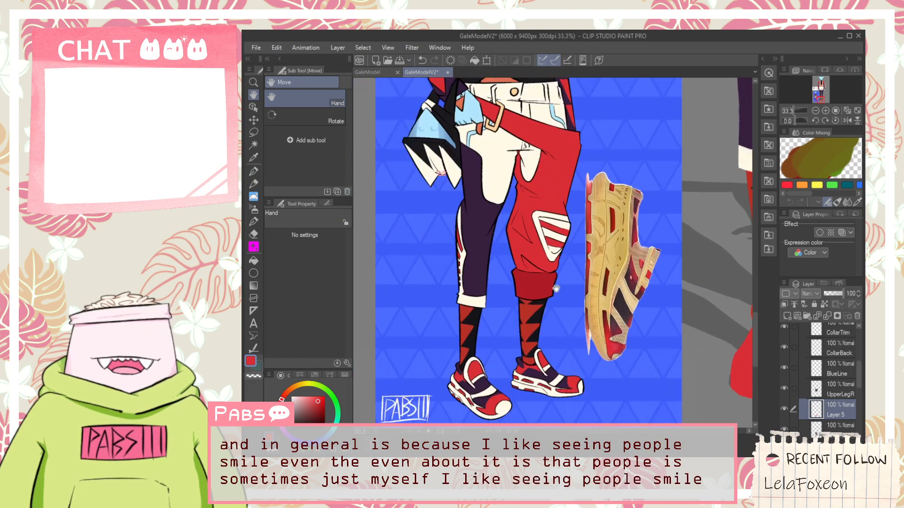
key("i")
scroll(576, 306, "up", 2)
left_click(564, 302)
scroll(569, 301, "down", 3)
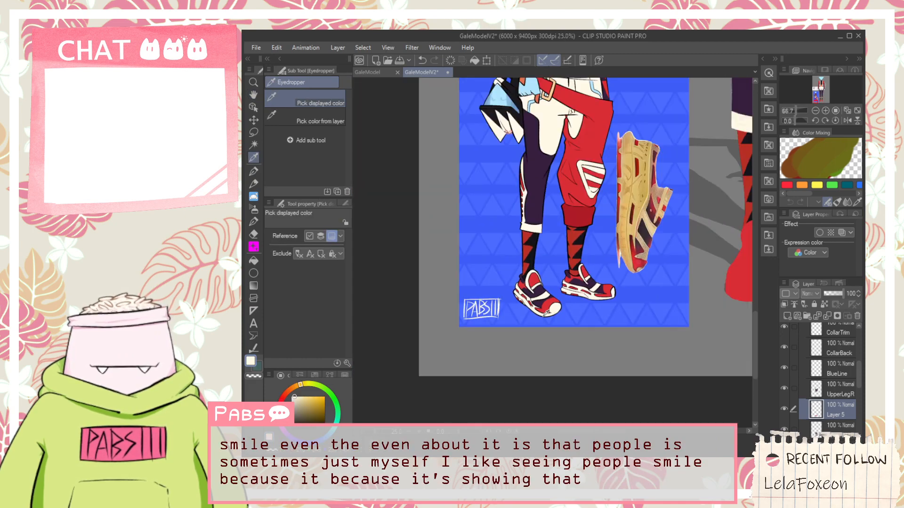
Paint a cream sole band along the front edge of the red shoe, starting at the outer toes.
key("space")
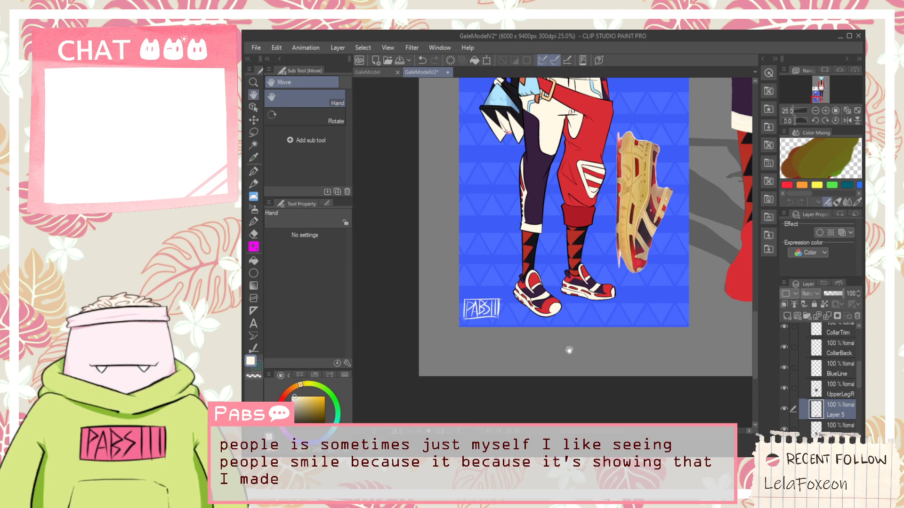
left_click_drag(565, 339, 419, 345)
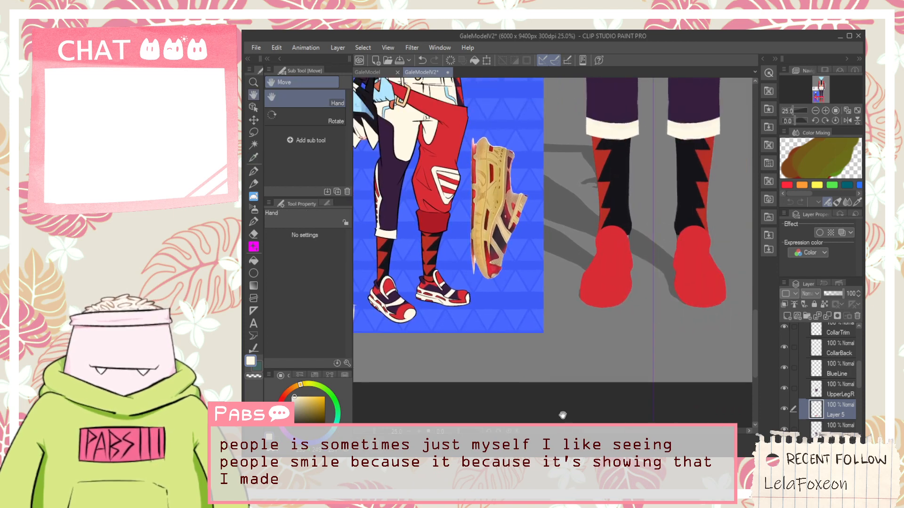
scroll(542, 367, "up", 3)
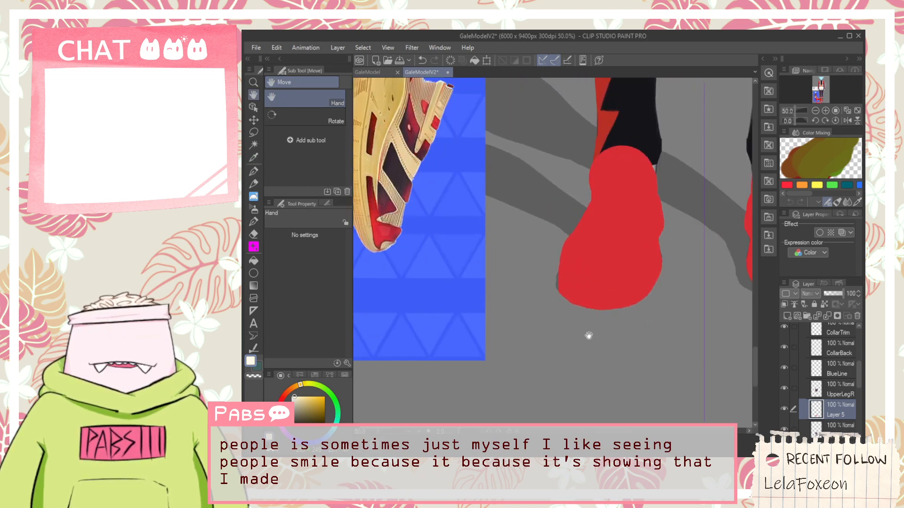
scroll(526, 292, "up", 3)
key("p")
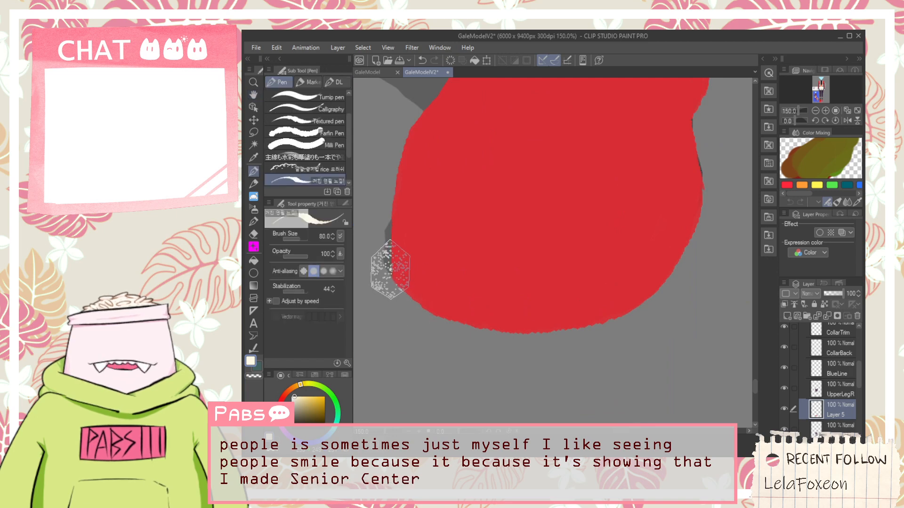
left_click_drag(399, 278, 466, 328)
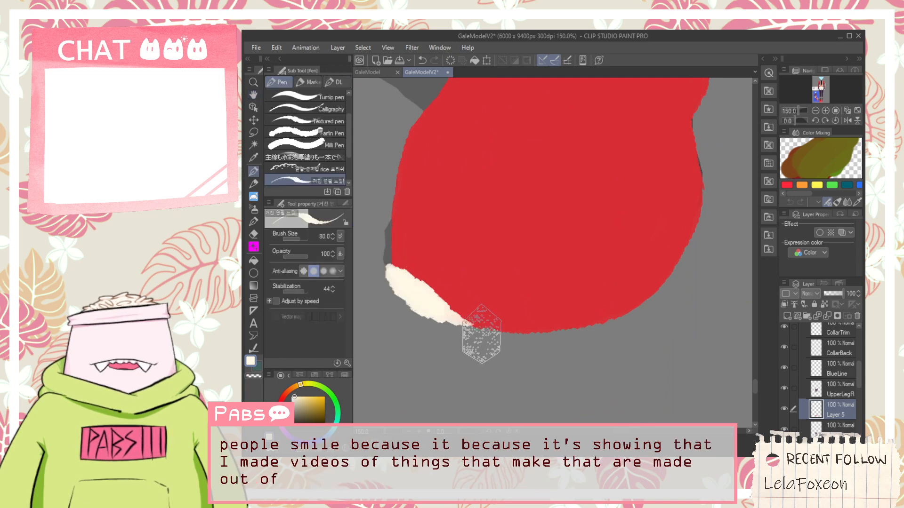
mouse_move(419, 281)
left_mouse_down()
mouse_move(523, 308)
mouse_move(567, 306)
left_mouse_up()
left_click_drag(404, 280, 561, 318)
left_click_drag(447, 296, 583, 308)
key("ctrl+z")
left_click_drag(414, 280, 605, 298)
key("ctrl+z")
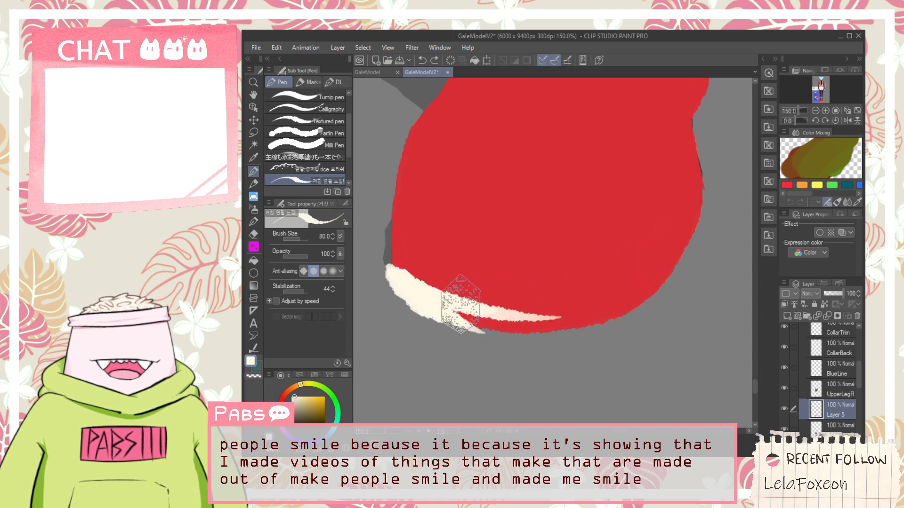
left_click_drag(410, 280, 605, 310)
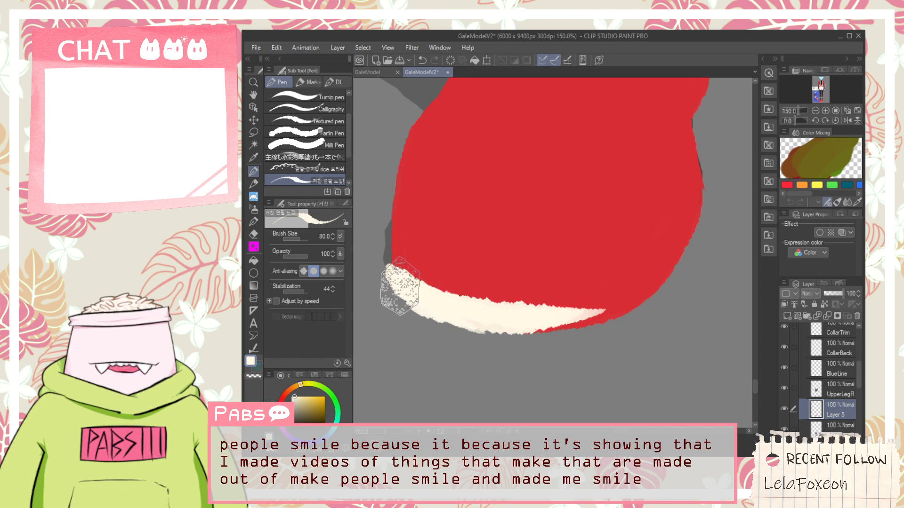
Thicken the cream sole band below the toes and extend it around to the shoe's inner side.
scroll(394, 263, "up", 1)
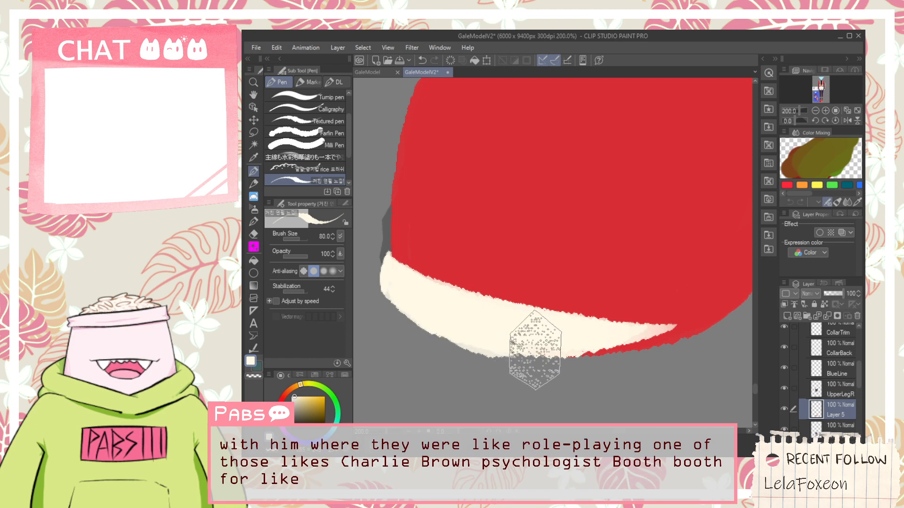
left_click_drag(442, 335, 581, 352)
mouse_move(510, 340)
left_mouse_down()
mouse_move(482, 345)
mouse_move(668, 338)
mouse_move(499, 353)
left_mouse_up()
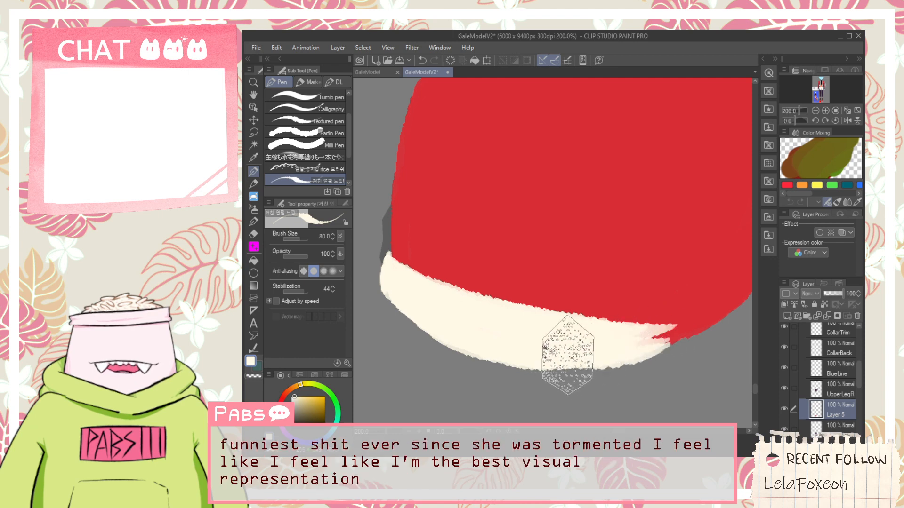
left_click_drag(607, 376, 522, 365)
key("ctrl+z")
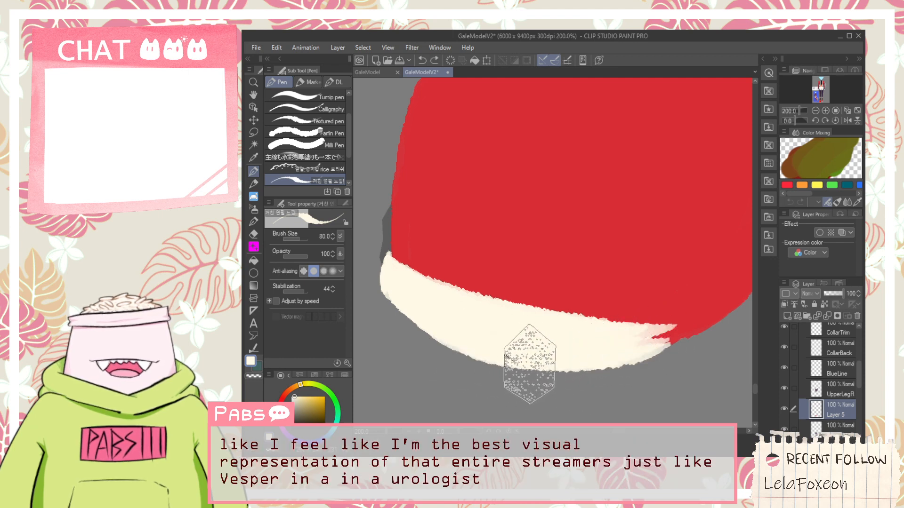
mouse_move(569, 355)
left_mouse_down()
mouse_move(609, 357)
mouse_move(670, 324)
left_mouse_up()
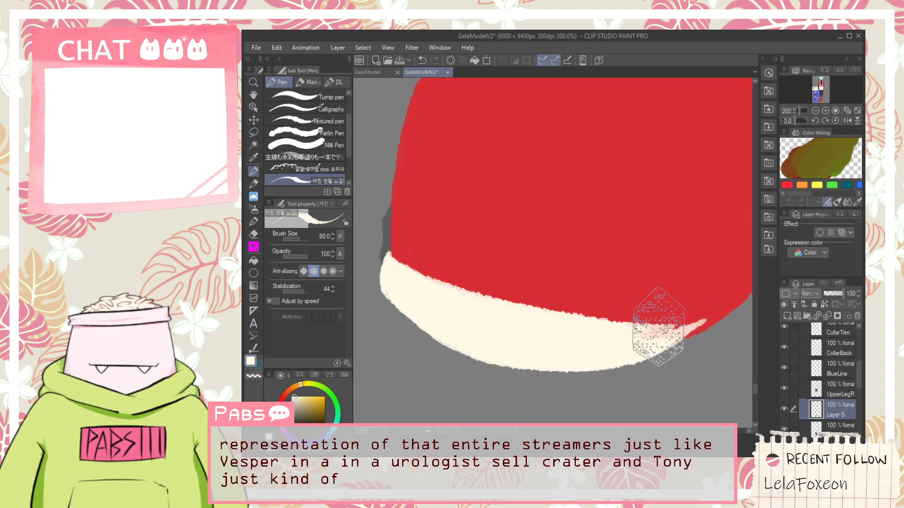
left_click_drag(617, 335, 750, 301)
mouse_move(619, 352)
left_mouse_down()
mouse_move(705, 324)
mouse_move(603, 361)
mouse_move(723, 304)
left_mouse_up()
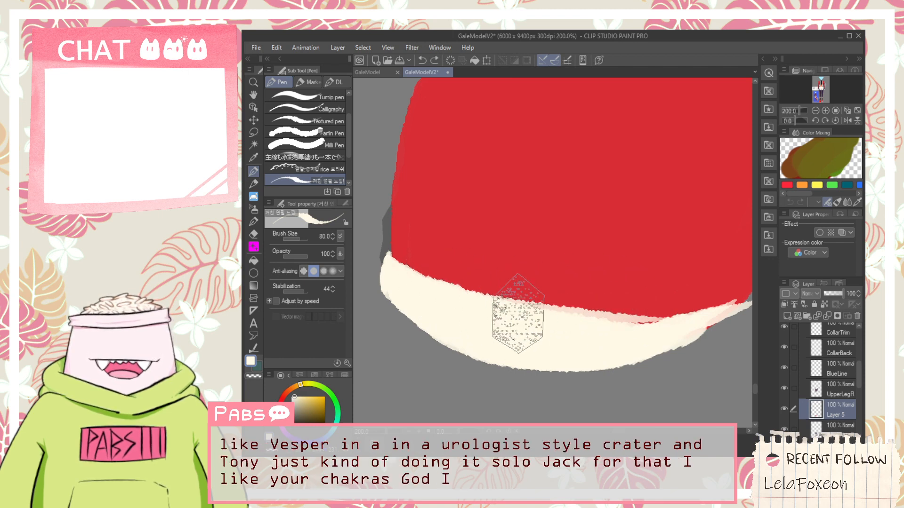
Build up and even out the upper edge of the cream sole band across the red shoe's toes.
left_click_drag(424, 278, 738, 274)
key("ctrl+z")
mouse_move(424, 272)
left_mouse_down()
mouse_move(536, 309)
mouse_move(678, 287)
left_mouse_up()
key("ctrl+z")
mouse_move(394, 274)
left_mouse_down()
mouse_move(622, 311)
mouse_move(752, 279)
left_mouse_up()
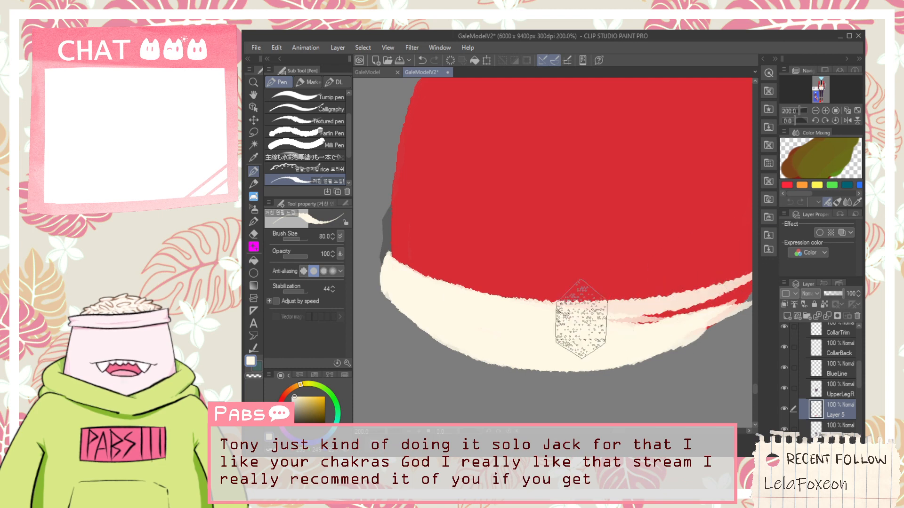
mouse_move(474, 318)
left_mouse_down()
mouse_move(730, 280)
mouse_move(691, 284)
mouse_move(719, 273)
left_mouse_up()
key("ctrl+z")
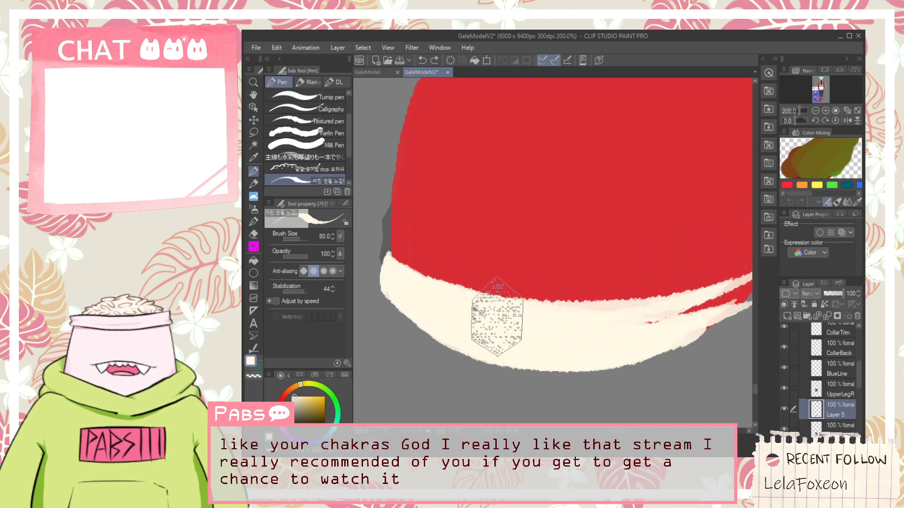
left_click_drag(666, 313, 517, 302)
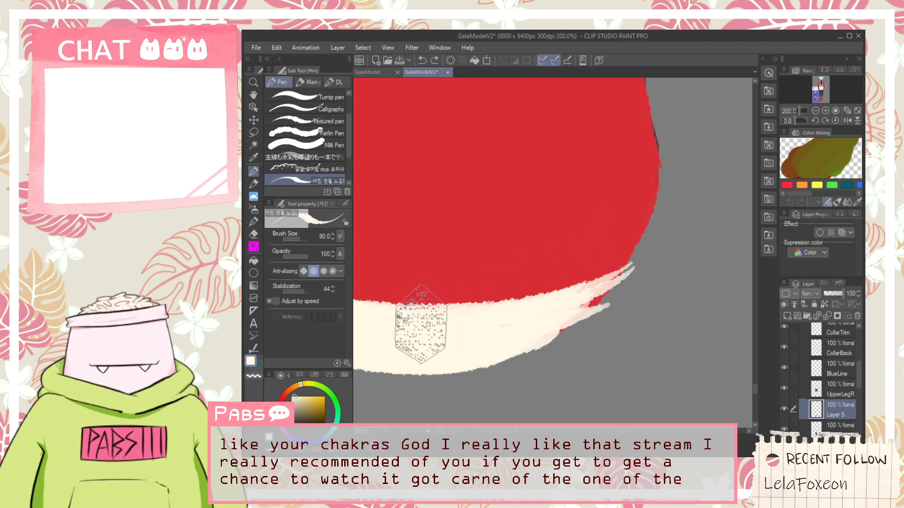
Extend the cream sole band up the shoe's inner side in a smooth, tapering curve.
left_click_drag(551, 296, 626, 235)
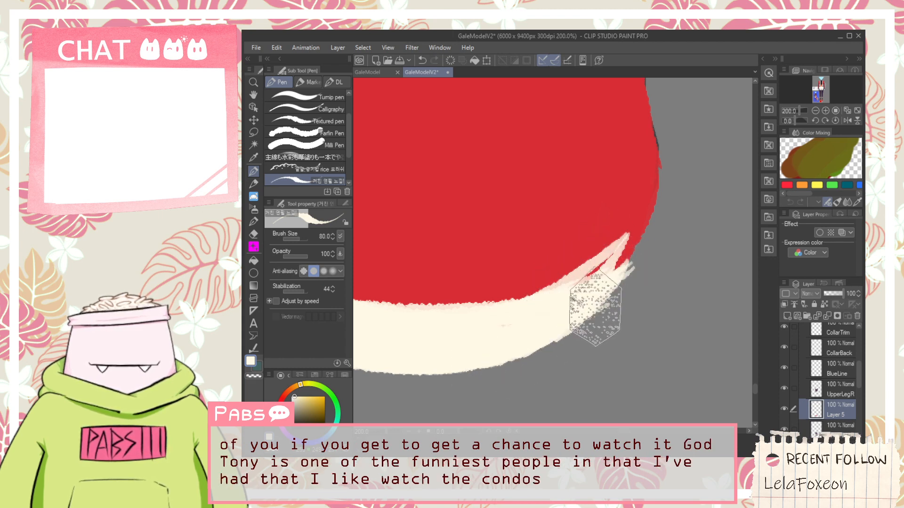
left_click_drag(604, 288, 534, 332)
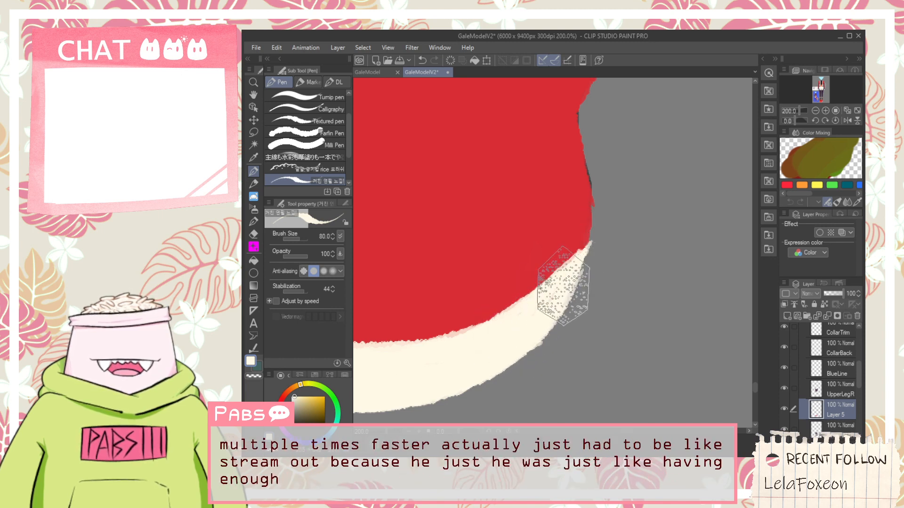
scroll(555, 288, "down", 5)
key("space")
left_click_drag(517, 270, 512, 315)
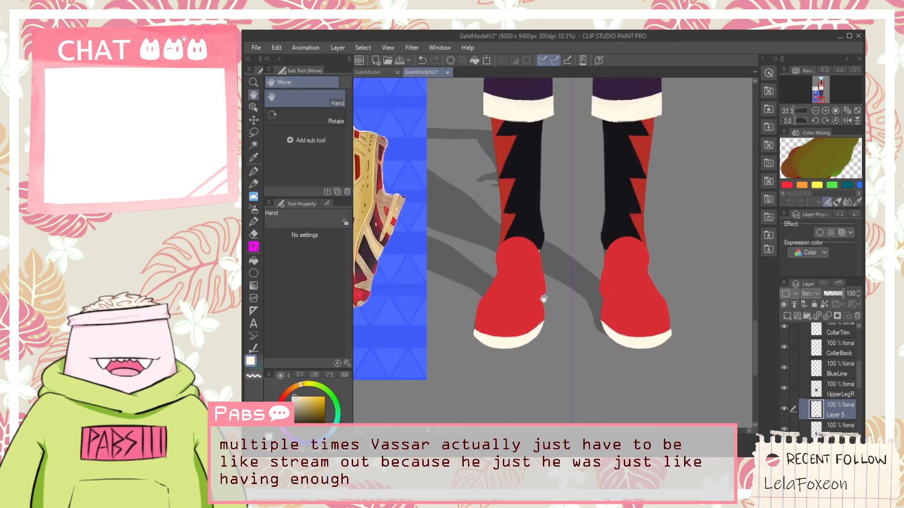
scroll(542, 334, "up", 4)
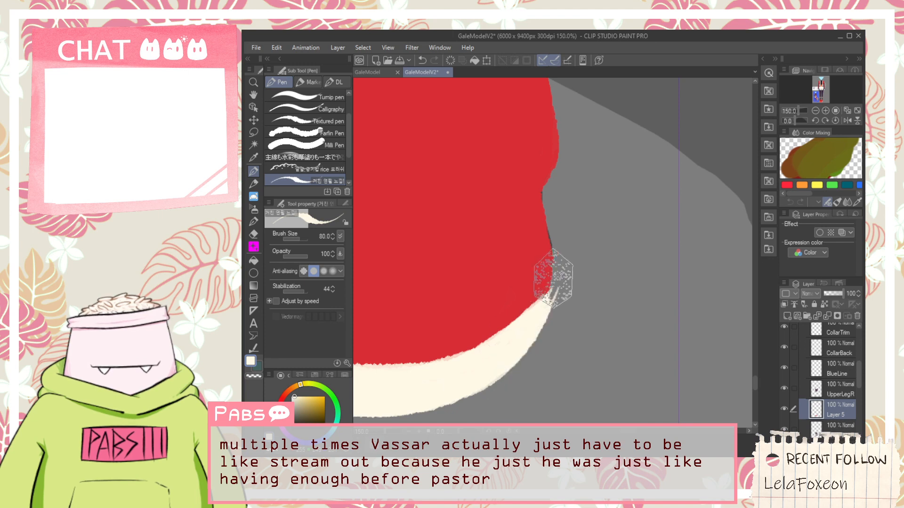
scroll(554, 305, "up", 1)
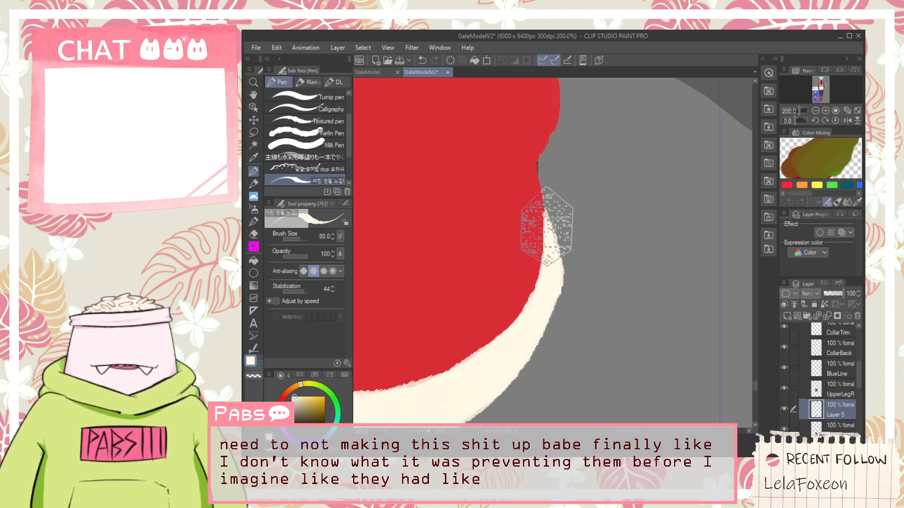
Compare the painted shoe and sole with the cream trim on the reference design's sneakers.
scroll(551, 301, "down", 4)
key("space")
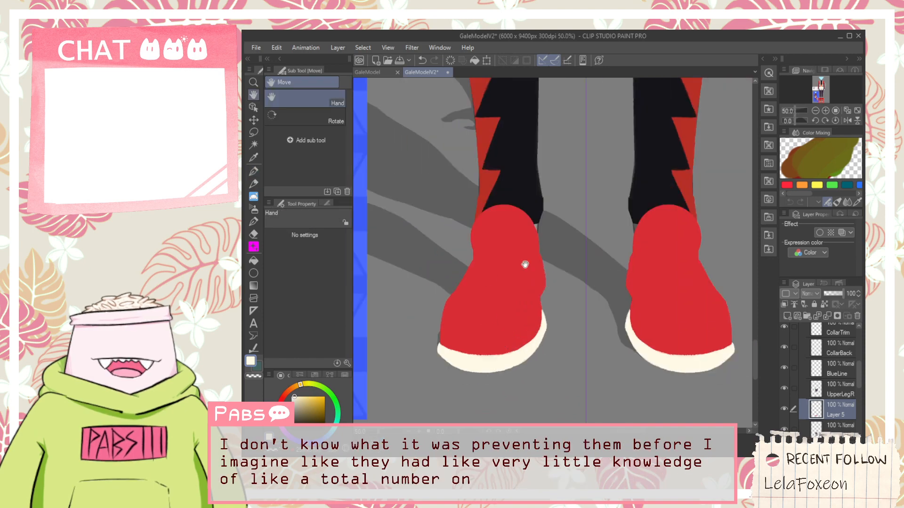
scroll(538, 304, "up", 3)
scroll(540, 306, "down", 5)
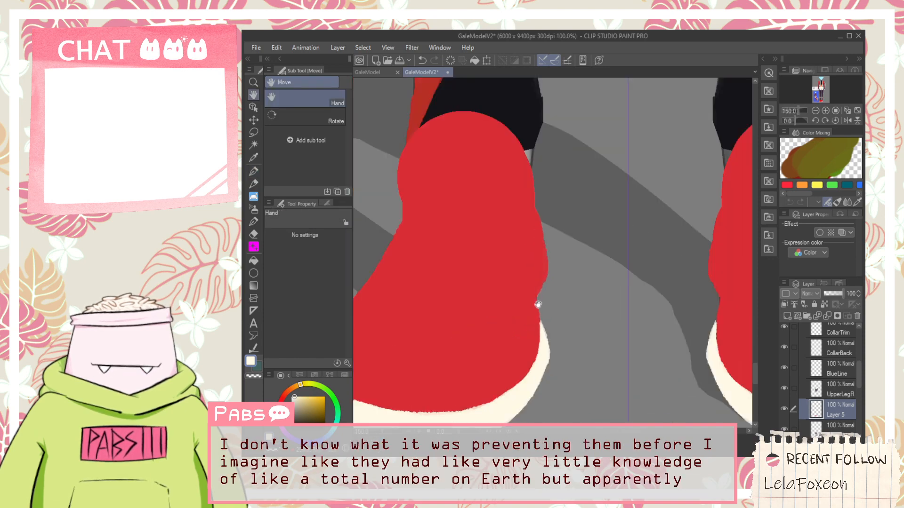
scroll(540, 307, "down", 1)
left_click_drag(520, 306, 661, 265)
scroll(487, 317, "up", 2)
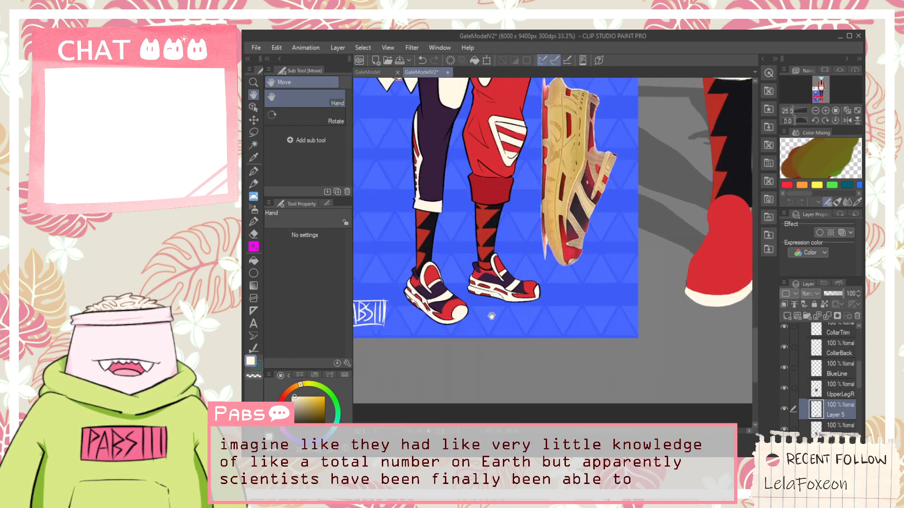
key("alt")
scroll(522, 289, "down", 1)
left_click_drag(718, 301, 572, 316)
scroll(551, 320, "up", 4)
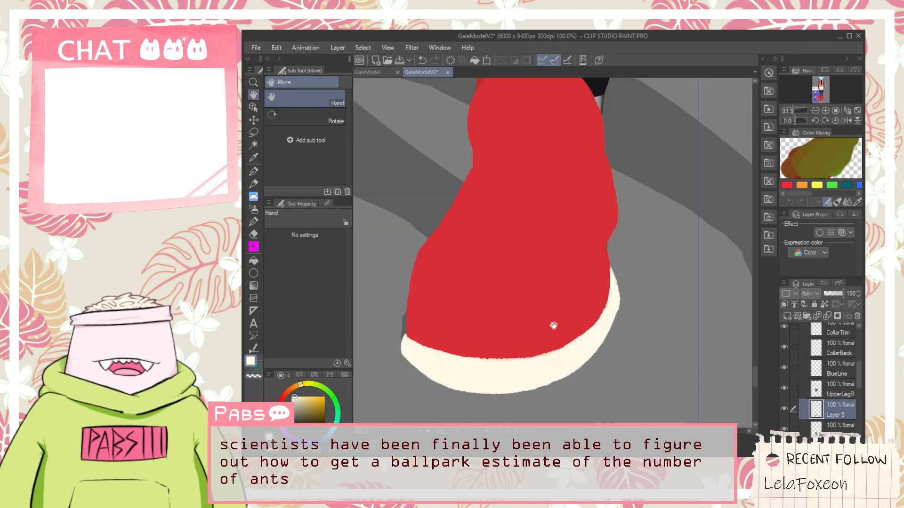
Paint a curved, tapering cream stripe from the shoe's inner edge down towards the toes, above the sole.
key("p")
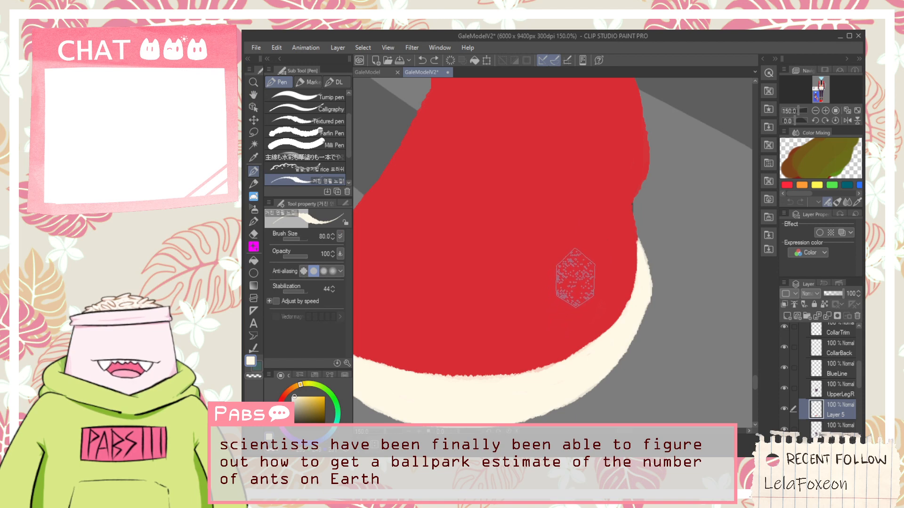
key("ctrl+z")
left_click_drag(562, 299, 635, 182)
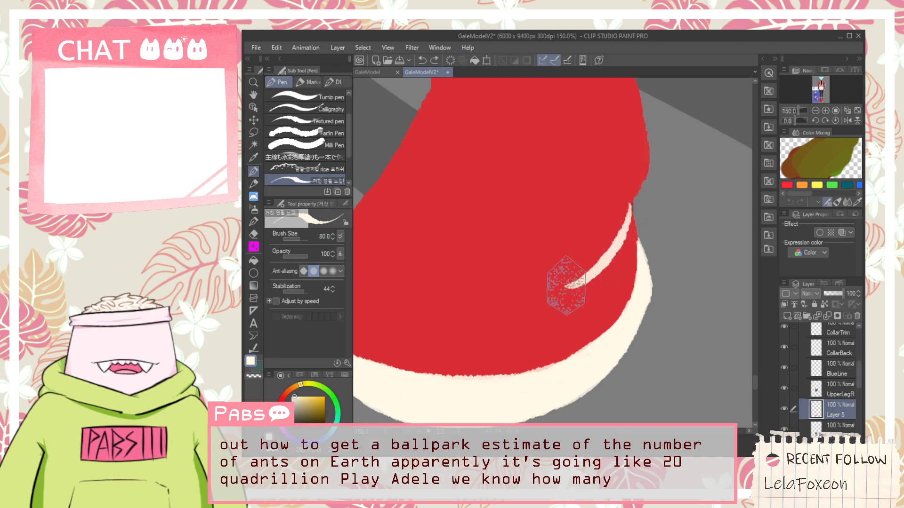
left_click_drag(566, 285, 623, 220)
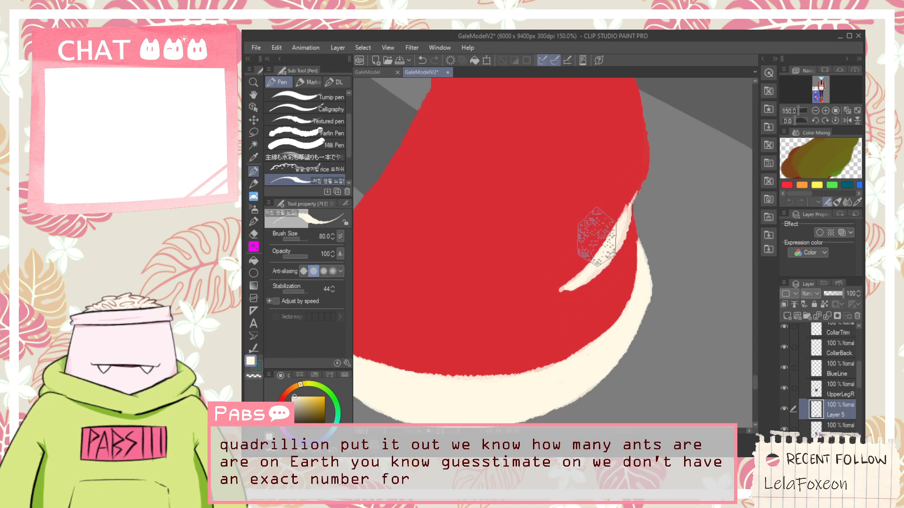
Check the reference sneakers and paint a short, pointed cream stripe on the shoe's outer edge above the sole.
scroll(588, 265, "down", 4)
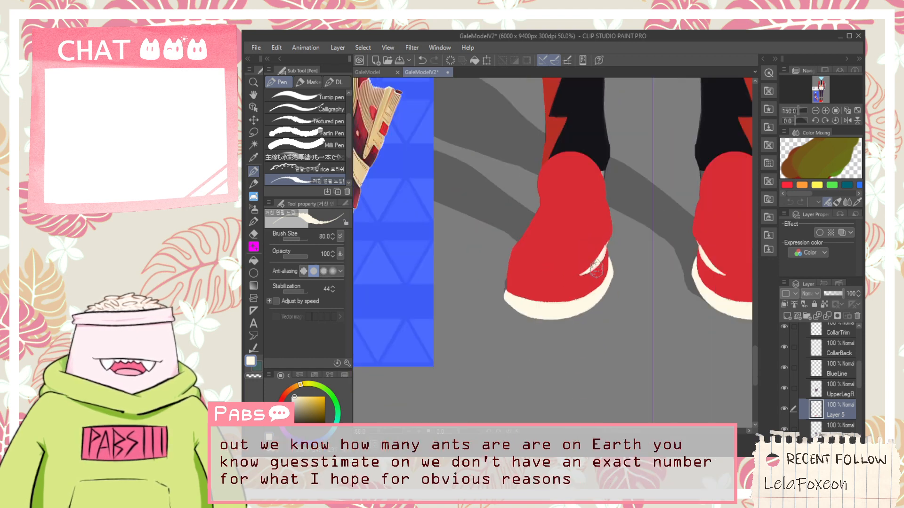
key("space")
left_click_drag(438, 254, 560, 281)
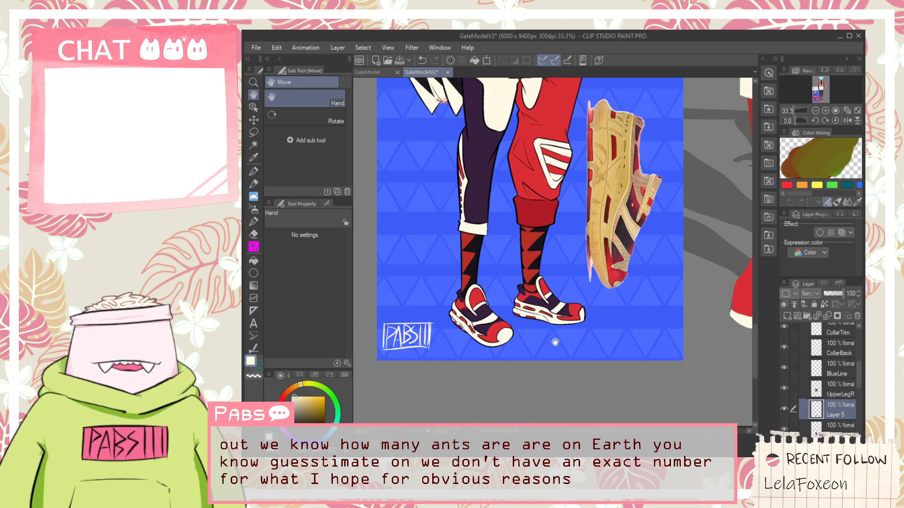
left_click_drag(664, 340, 619, 313)
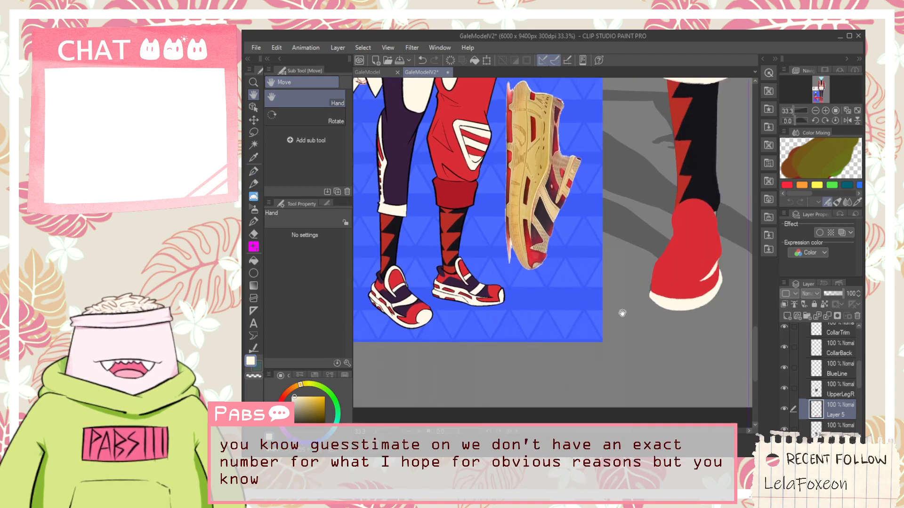
scroll(647, 287, "up", 6)
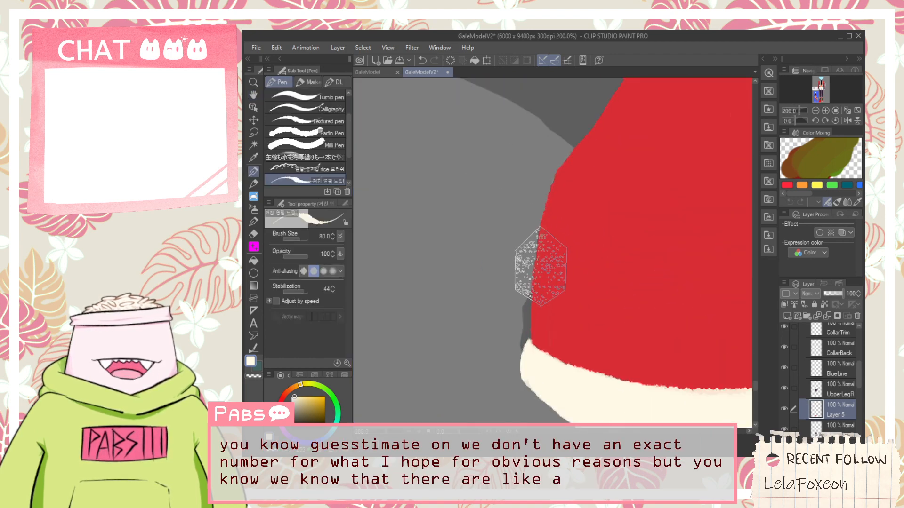
left_click_drag(555, 270, 538, 247)
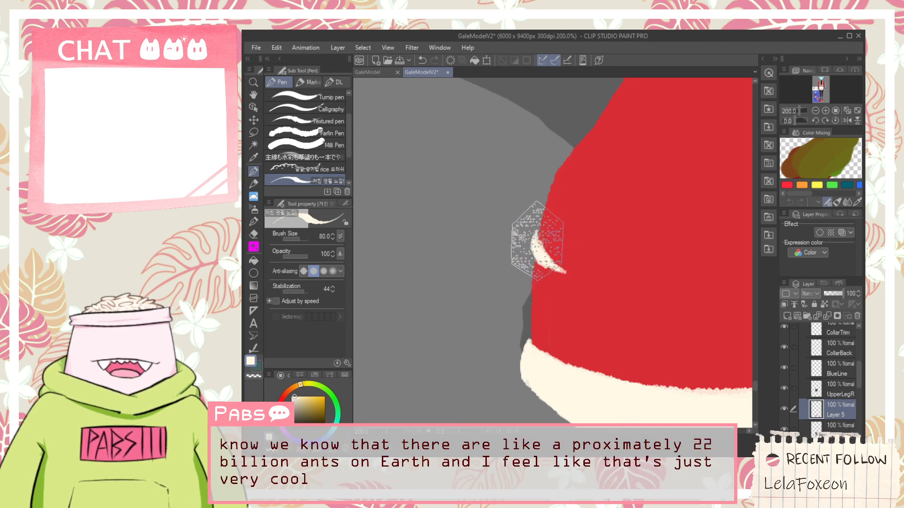
mouse_move(570, 269)
left_mouse_down()
mouse_move(542, 250)
mouse_move(540, 260)
mouse_move(585, 280)
mouse_move(545, 256)
left_mouse_up()
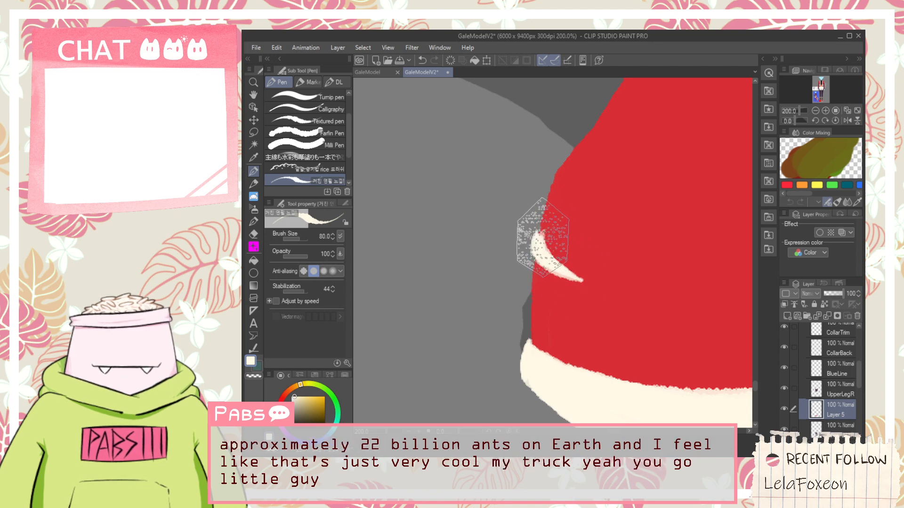
Trim the upper curve of the outer stripe with the shoe's red and sample the stripe's cream again.
left_click(578, 216, "alt")
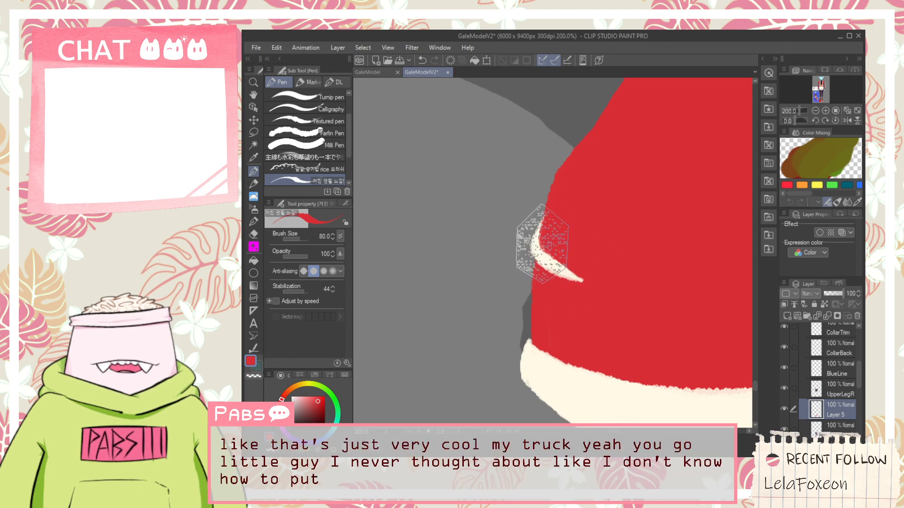
scroll(582, 263, "up", 1)
key("alt")
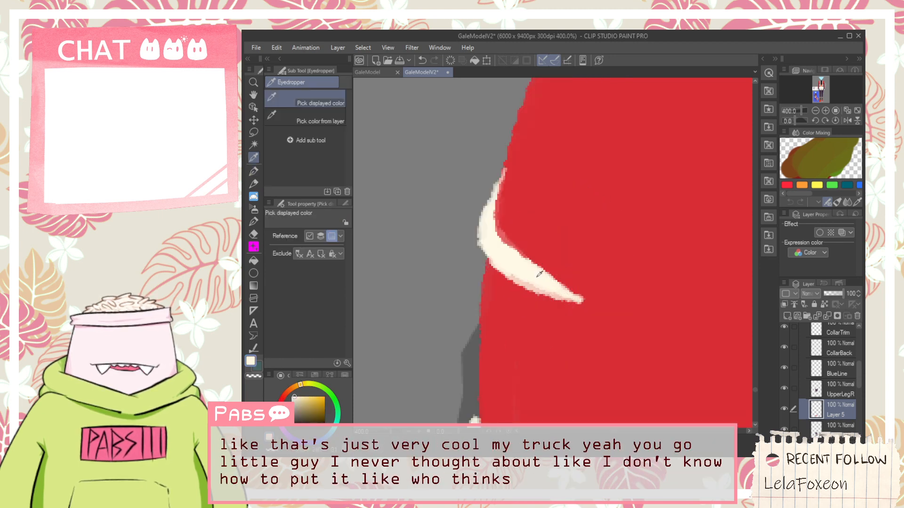
left_click(539, 276, "alt")
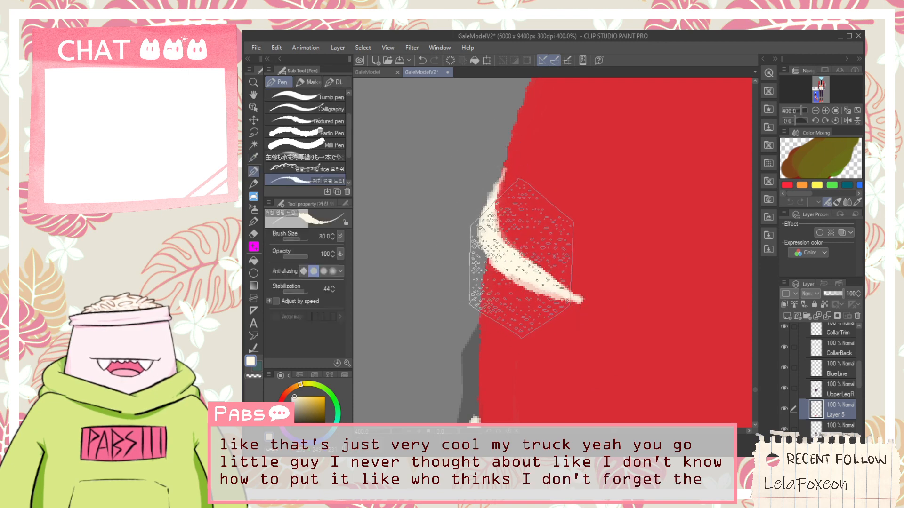
Thicken the cream stripe on the shoe's inner side and smooth its lower edge from the pointed tip upwards.
scroll(520, 257, "down", 3)
key("space")
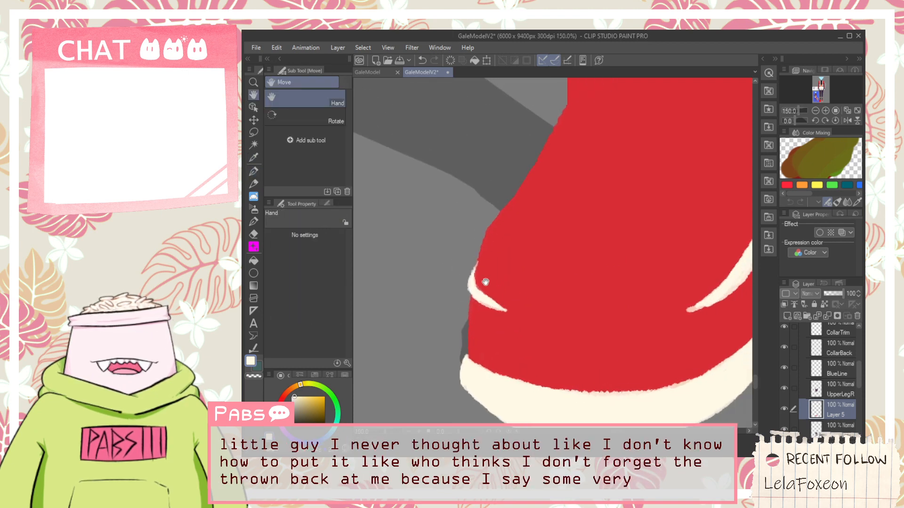
scroll(490, 307, "up", 1)
scroll(556, 312, "down", 2)
mouse_move(633, 296)
left_mouse_down()
mouse_move(566, 297)
mouse_move(621, 281)
left_mouse_up()
scroll(606, 307, "up", 4)
mouse_move(571, 312)
left_mouse_down()
mouse_move(658, 266)
mouse_move(566, 309)
mouse_move(643, 287)
mouse_move(582, 300)
mouse_move(677, 259)
left_mouse_up()
key("ctrl+z")
key("ctrl+z")
left_click_drag(541, 314, 668, 250)
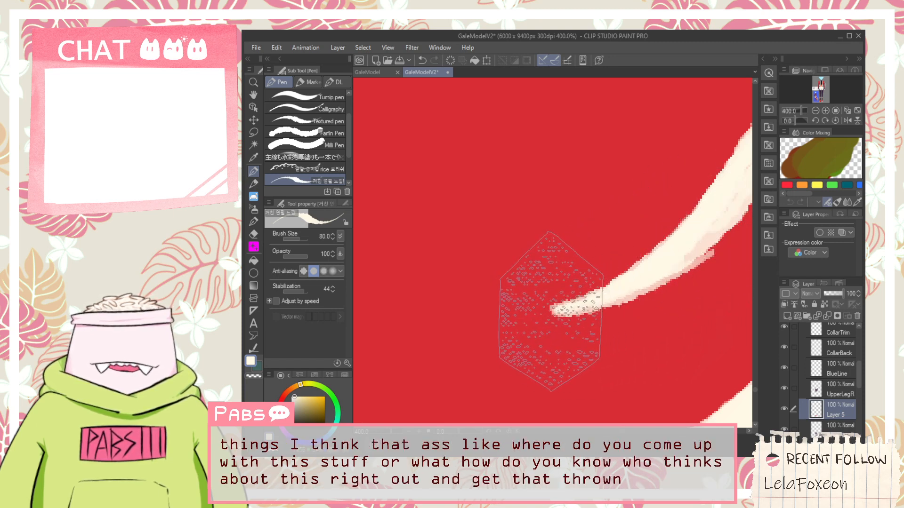
key("ctrl+z")
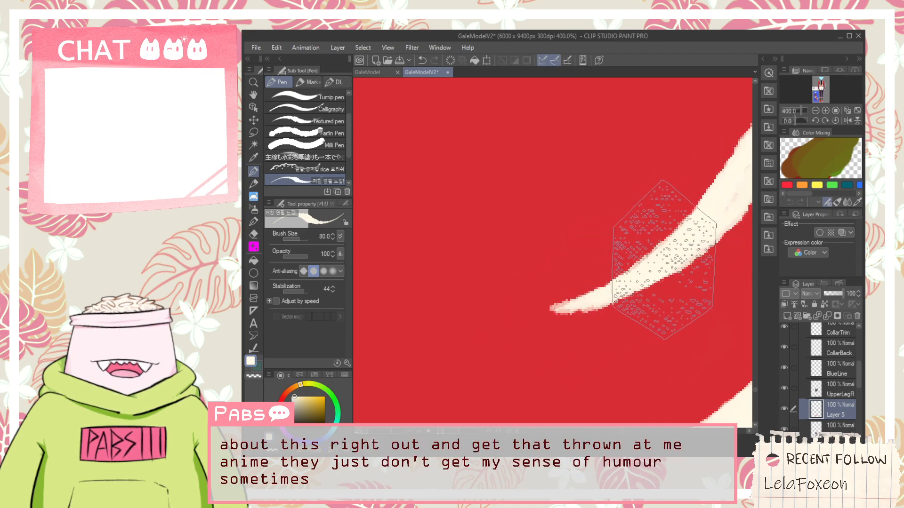
scroll(662, 248, "down", 2)
left_click_drag(678, 245, 627, 283)
scroll(629, 280, "up", 2)
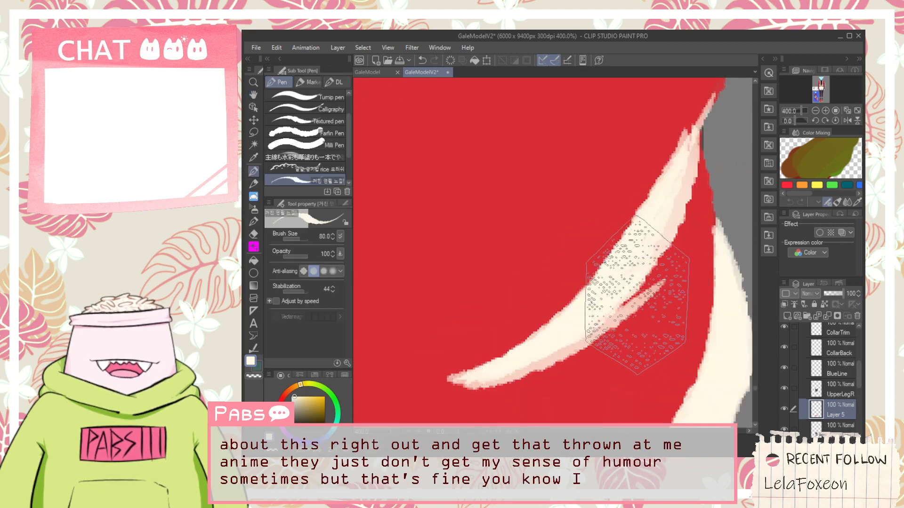
mouse_move(683, 193)
left_mouse_down()
mouse_move(612, 323)
mouse_move(521, 373)
left_mouse_up()
mouse_move(540, 343)
left_mouse_down()
mouse_move(671, 232)
mouse_move(597, 302)
mouse_move(661, 245)
mouse_move(607, 313)
mouse_move(685, 218)
mouse_move(614, 308)
mouse_move(683, 201)
mouse_move(651, 266)
mouse_move(690, 137)
mouse_move(682, 193)
mouse_move(694, 142)
left_mouse_up()
Thicken the cream stripe on the shoe's outer side and lengthen its pointed tip towards the middle.
scroll(694, 167, "down", 6)
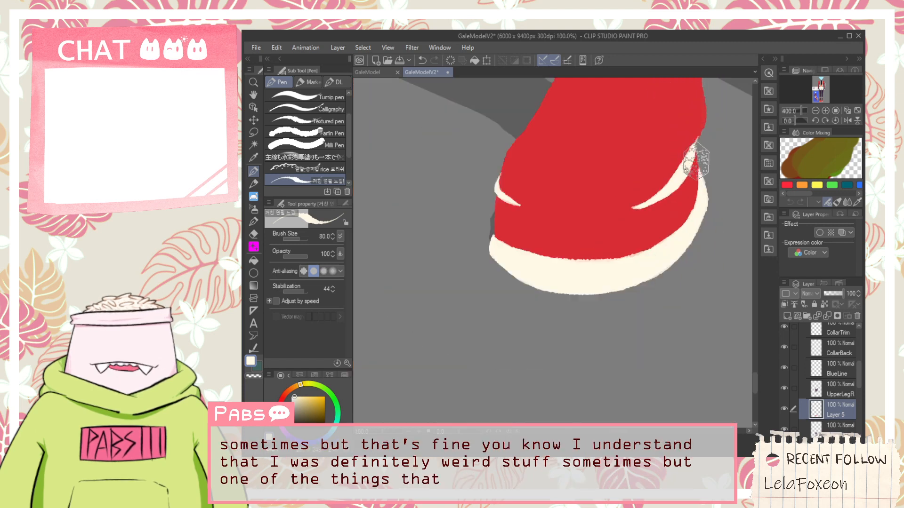
left_click_drag(615, 194, 634, 253)
scroll(634, 253, "up", 6)
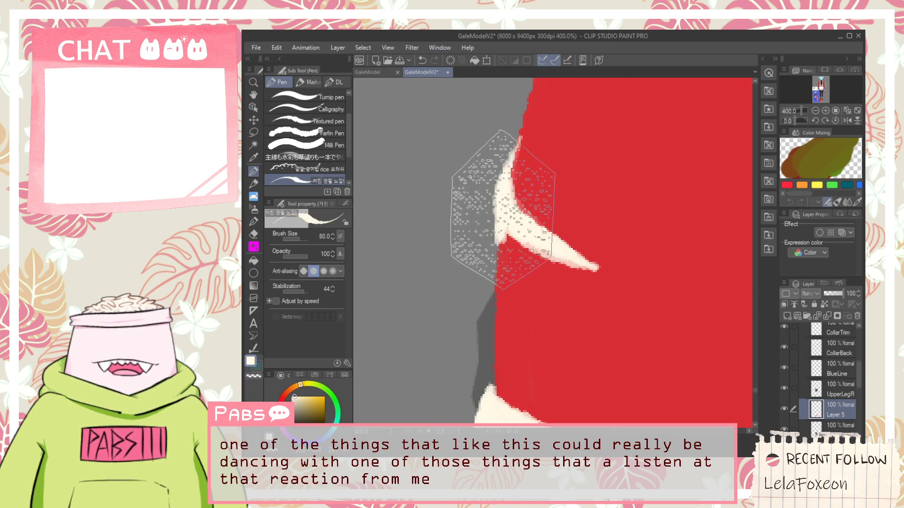
key("ctrl+z")
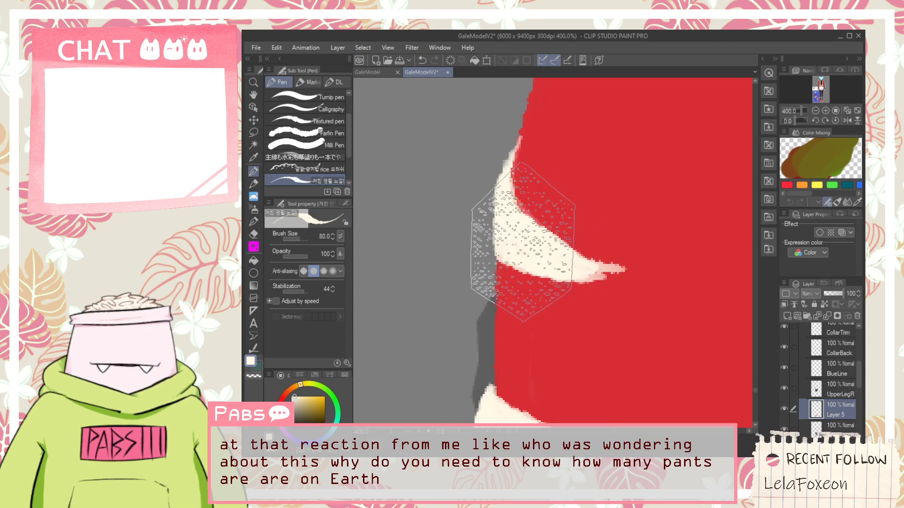
mouse_move(514, 236)
left_mouse_down()
mouse_move(550, 254)
mouse_move(652, 267)
left_mouse_up()
left_click_drag(518, 246, 638, 274)
left_click_drag(555, 255, 665, 277)
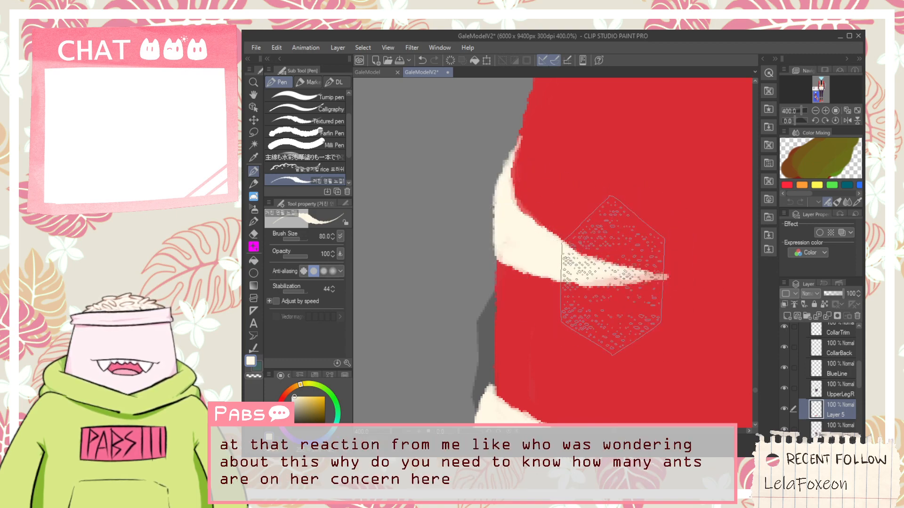
left_click_drag(541, 257, 626, 284)
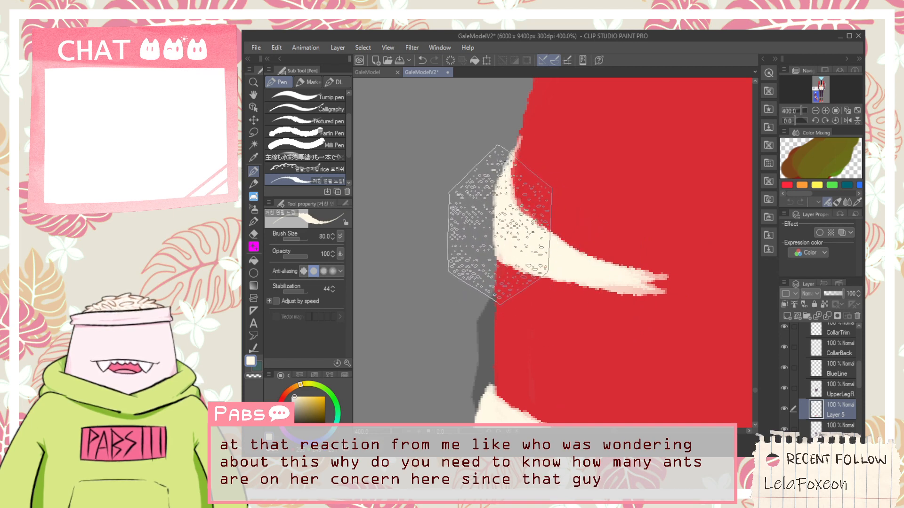
Sample the shoe's red and trim the upper edge of the cream stripe on the outer side.
scroll(506, 245, "down", 6)
left_click_drag(501, 225, 649, 339)
scroll(585, 293, "up", 3)
key("i")
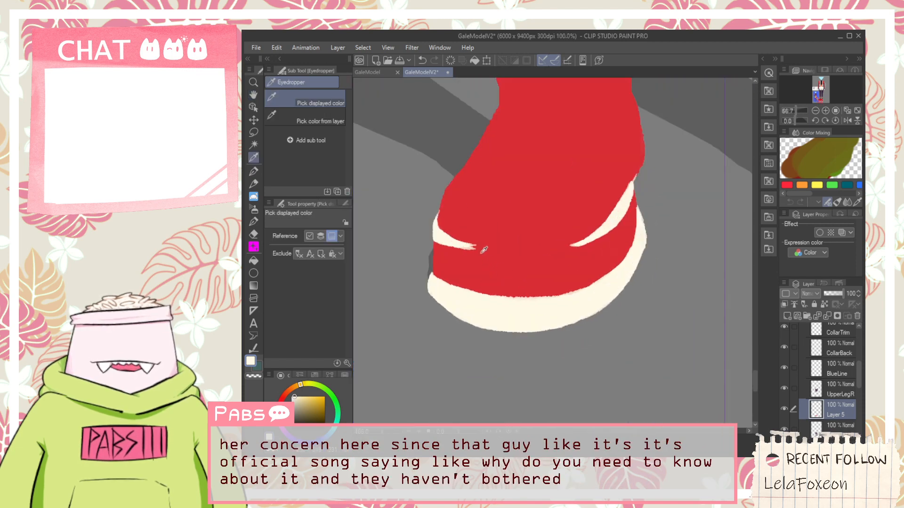
left_click(487, 260)
scroll(488, 261, "up", 2)
key("p")
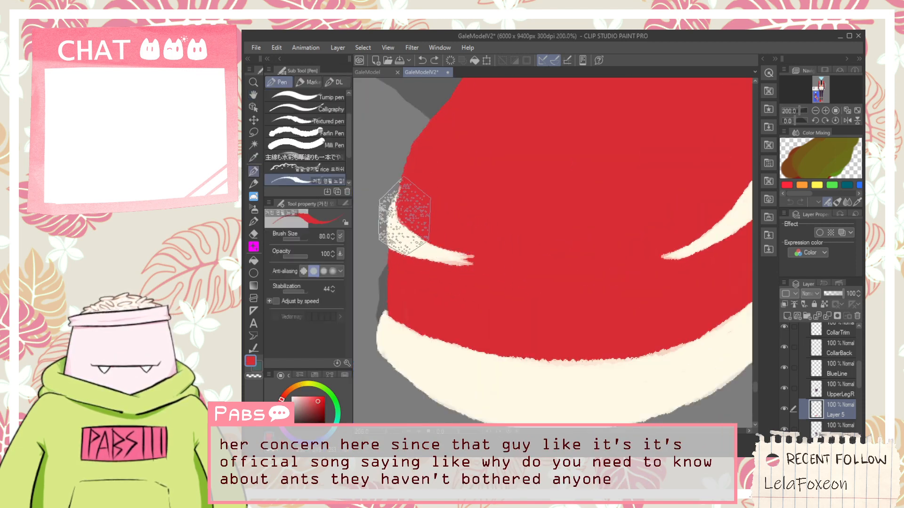
mouse_move(418, 236)
left_mouse_down()
mouse_move(458, 245)
mouse_move(436, 239)
mouse_move(441, 233)
mouse_move(428, 242)
mouse_move(446, 242)
mouse_move(411, 226)
left_mouse_up()
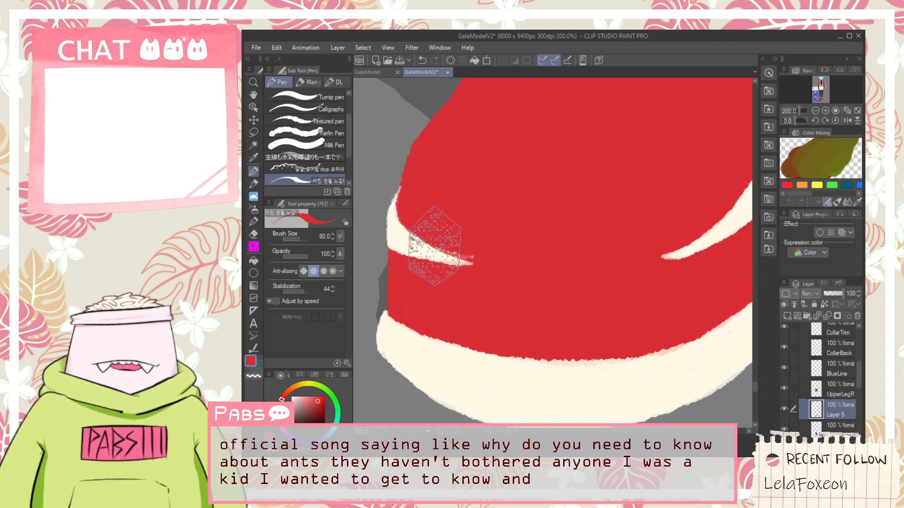
Sharpen the tip and trim the upper edge of the inner side's cream stripe with the same red.
key("h")
left_click_drag(635, 281, 490, 311)
key("p")
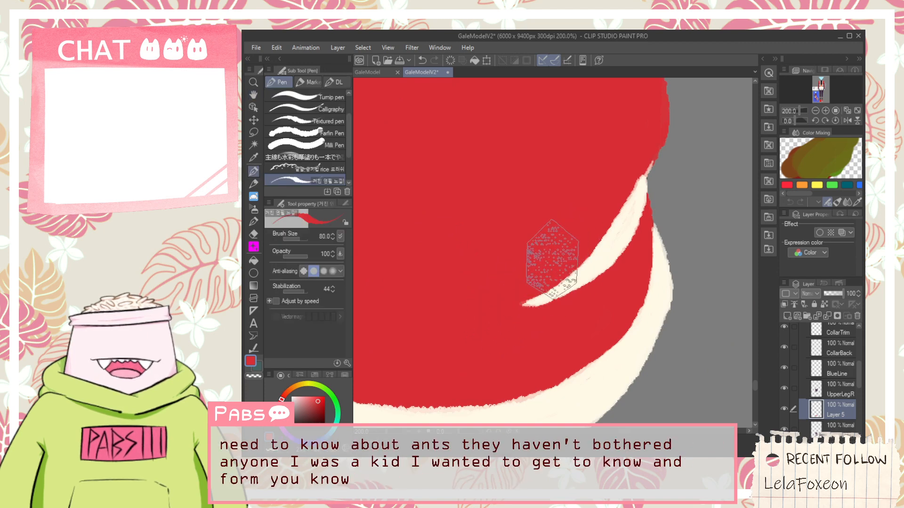
mouse_move(508, 314)
left_mouse_down()
mouse_move(579, 248)
mouse_move(514, 312)
mouse_move(557, 274)
mouse_move(521, 311)
mouse_move(574, 239)
left_mouse_up()
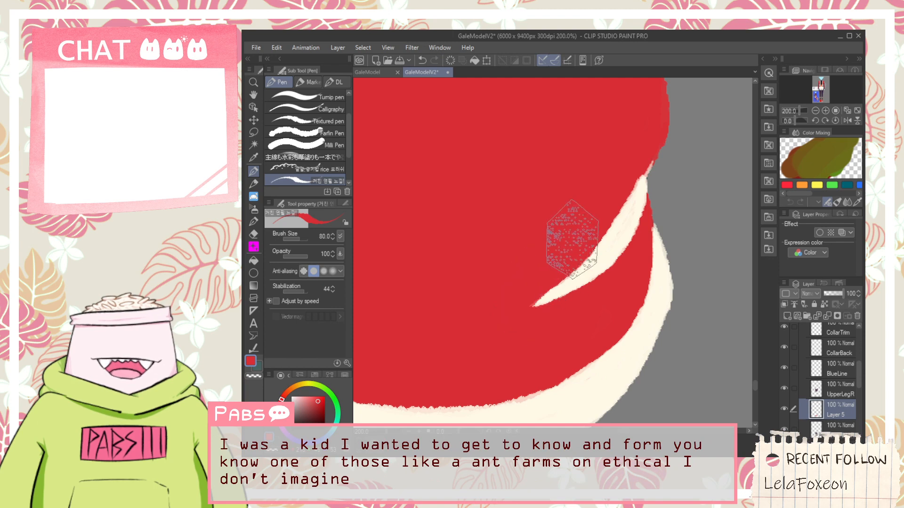
Check the reference sneakers, sample the sole's cream and outline a rounded toe cap arching above the middle of the sole.
scroll(565, 263, "down", 4)
key("space")
left_click_drag(534, 284, 632, 246)
left_click_drag(578, 246, 634, 261)
scroll(612, 281, "down", 1)
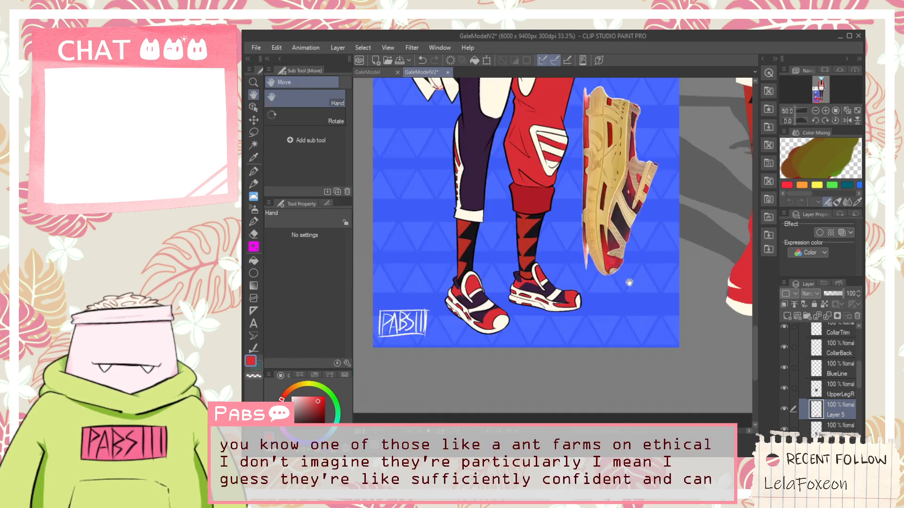
left_click_drag(681, 294, 513, 269)
scroll(584, 281, "up", 3)
left_click(584, 278, "alt")
scroll(584, 278, "up", 1)
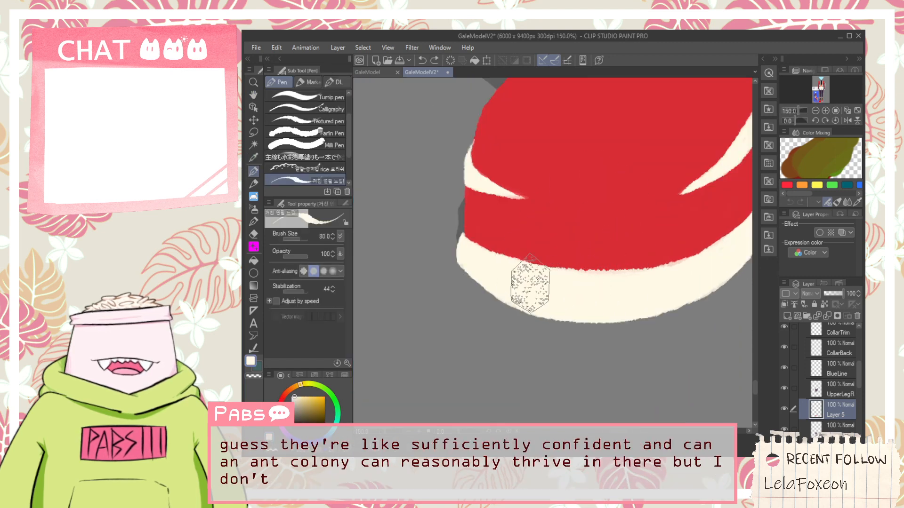
left_click_drag(499, 250, 638, 213)
key("ctrl+z")
key("ctrl+y")
key("ctrl+z")
mouse_move(518, 257)
left_mouse_down()
mouse_move(646, 200)
mouse_move(658, 264)
left_mouse_up()
Fill the lower middle of the toe cap with cream and extend the fill over the outline's outer edge.
mouse_move(532, 267)
left_mouse_down()
mouse_move(607, 259)
mouse_move(626, 245)
mouse_move(560, 237)
left_mouse_up()
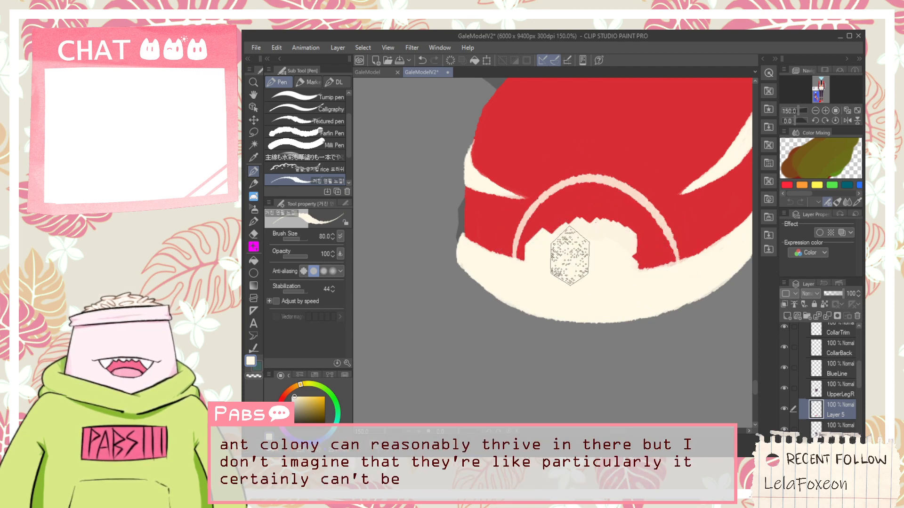
scroll(581, 265, "up", 3)
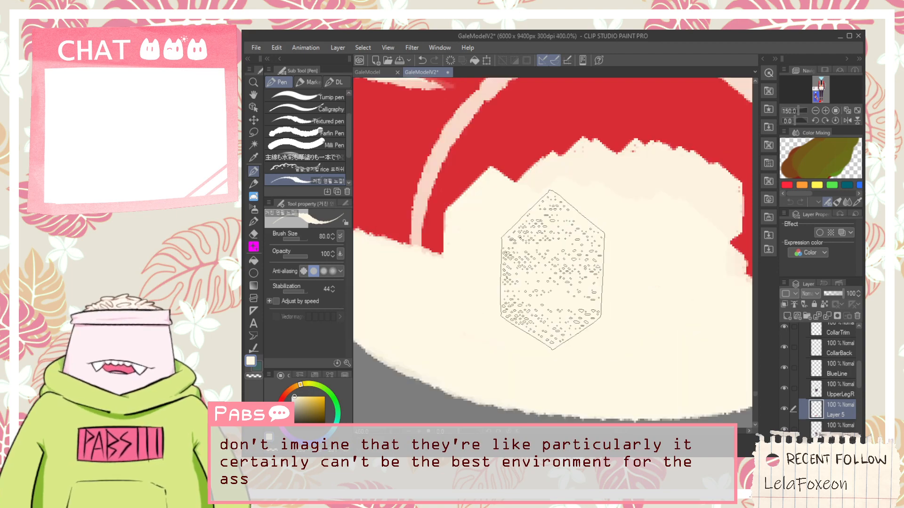
mouse_move(424, 242)
left_mouse_down()
mouse_move(433, 187)
mouse_move(485, 127)
left_mouse_up()
left_click_drag(435, 281, 511, 113)
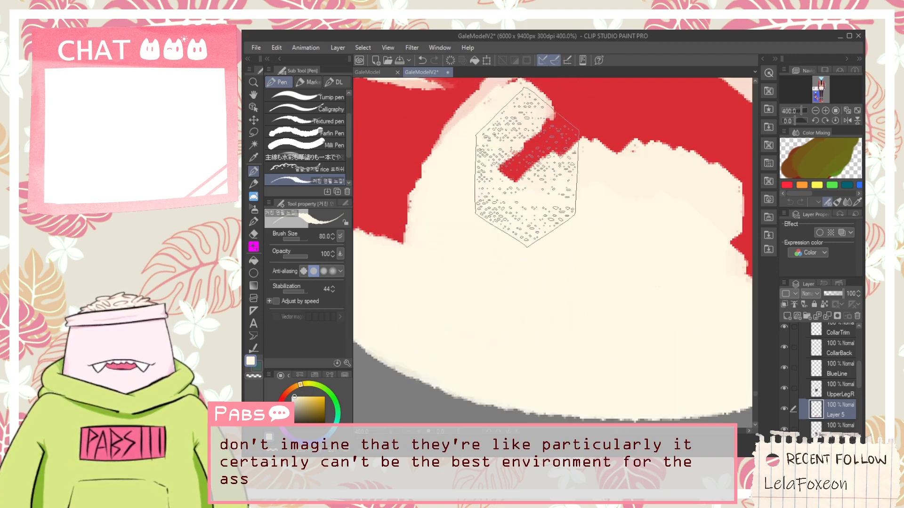
scroll(590, 156, "down", 2)
left_click_drag(590, 156, 554, 180)
scroll(554, 180, "up", 2)
Fill the upper outer part of the toe cap with cream up to the top of its arched outline.
key("p")
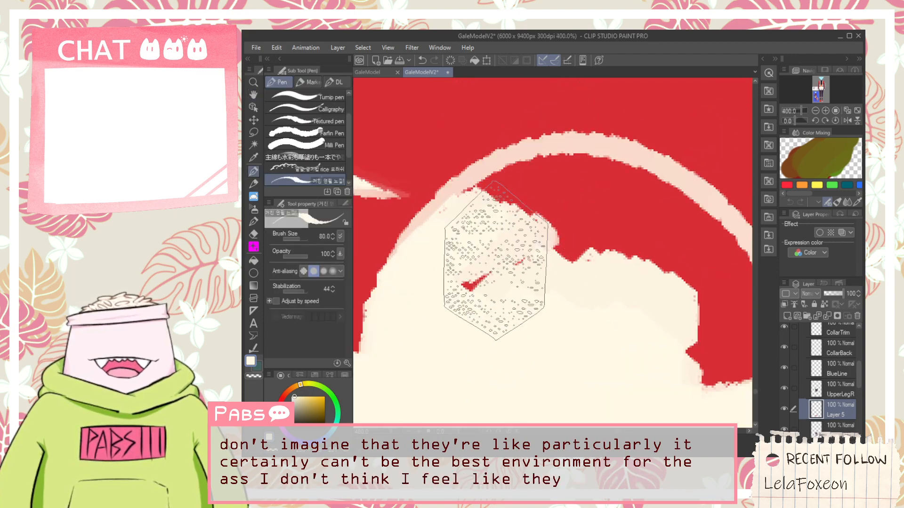
mouse_move(416, 289)
left_mouse_down()
mouse_move(499, 157)
mouse_move(543, 136)
left_mouse_up()
mouse_move(466, 252)
left_mouse_down()
mouse_move(530, 182)
mouse_move(587, 262)
left_mouse_up()
key("ctrl+z")
mouse_move(437, 302)
left_mouse_down()
mouse_move(528, 262)
mouse_move(549, 222)
mouse_move(558, 236)
left_mouse_up()
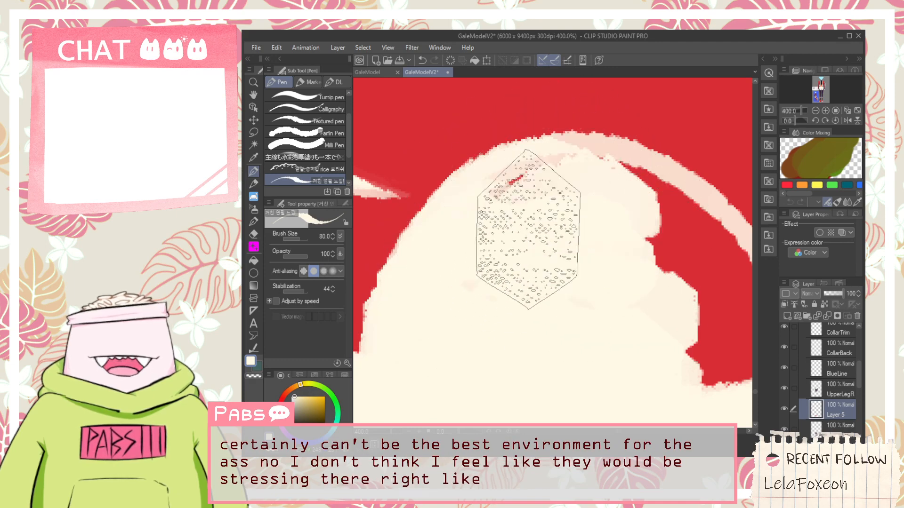
left_click_drag(490, 212, 511, 194)
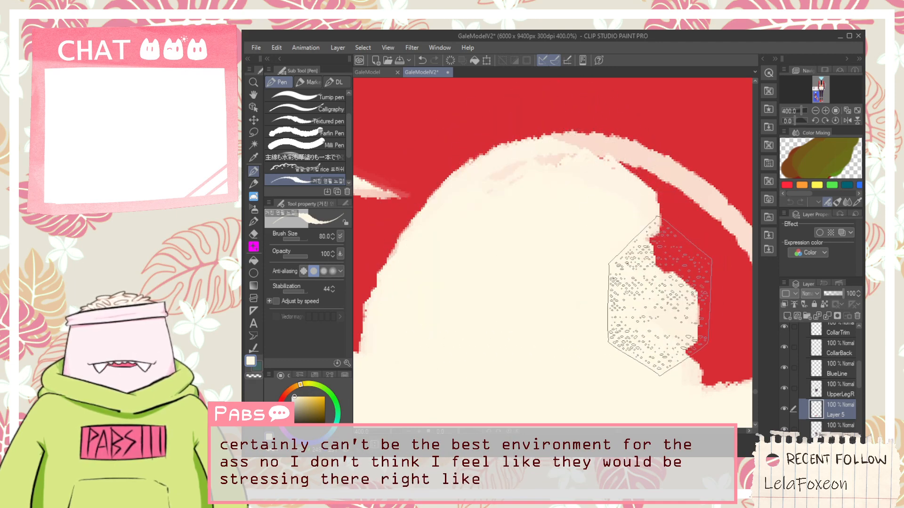
Extend the cream fill across the inner half of the toe cap, out to the curved outline.
key("space")
left_click_drag(641, 339, 462, 291)
mouse_move(523, 310)
left_mouse_down()
mouse_move(454, 202)
mouse_move(490, 232)
left_mouse_up()
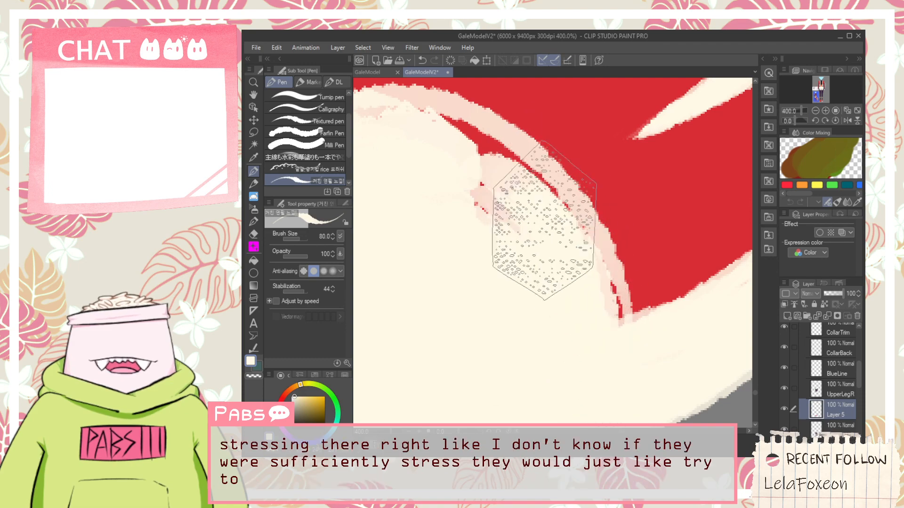
left_click_drag(464, 214, 615, 318)
left_click_drag(454, 268, 511, 238)
left_click_drag(586, 233, 593, 239)
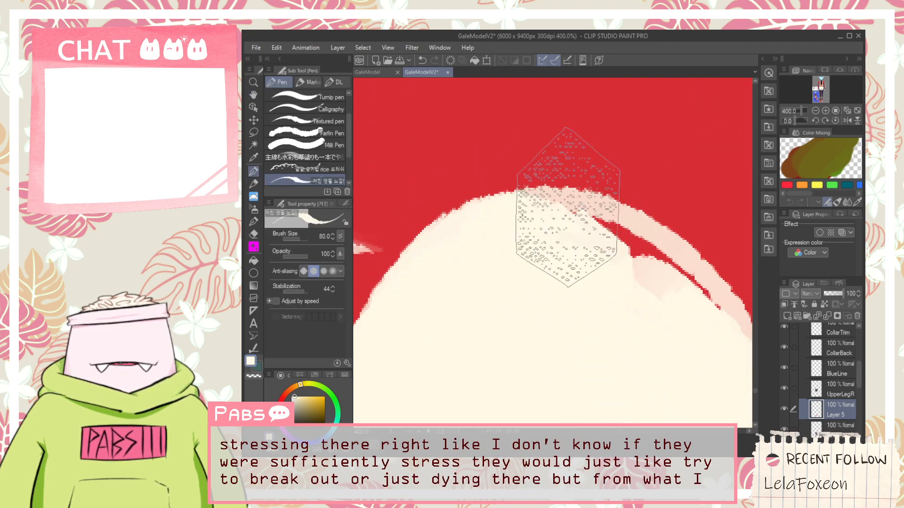
Cover the remaining red gaps and pale outline along the toe cap's top and inner edge with solid cream.
left_click_drag(534, 205, 608, 240)
left_click_drag(537, 223, 666, 280)
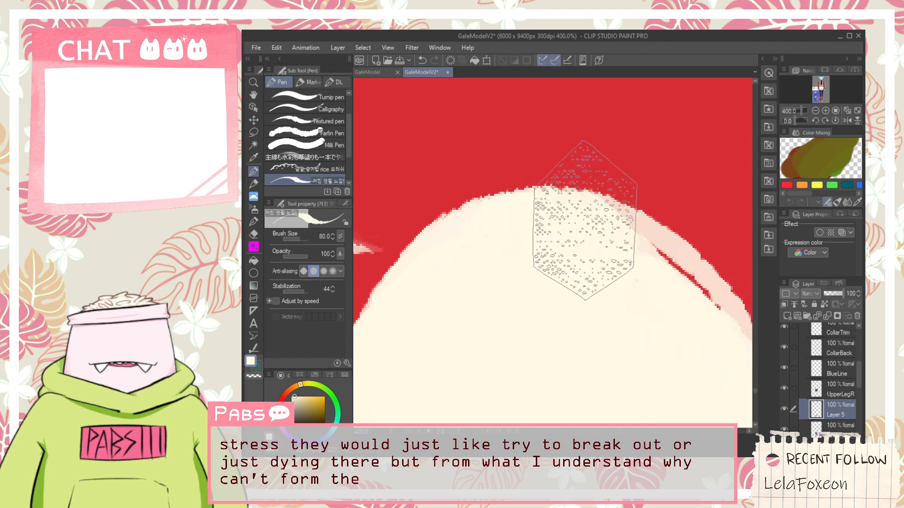
mouse_move(555, 192)
left_mouse_down()
mouse_move(748, 333)
mouse_move(654, 252)
mouse_move(585, 229)
mouse_move(709, 346)
left_mouse_up()
scroll(714, 330, "down", 3)
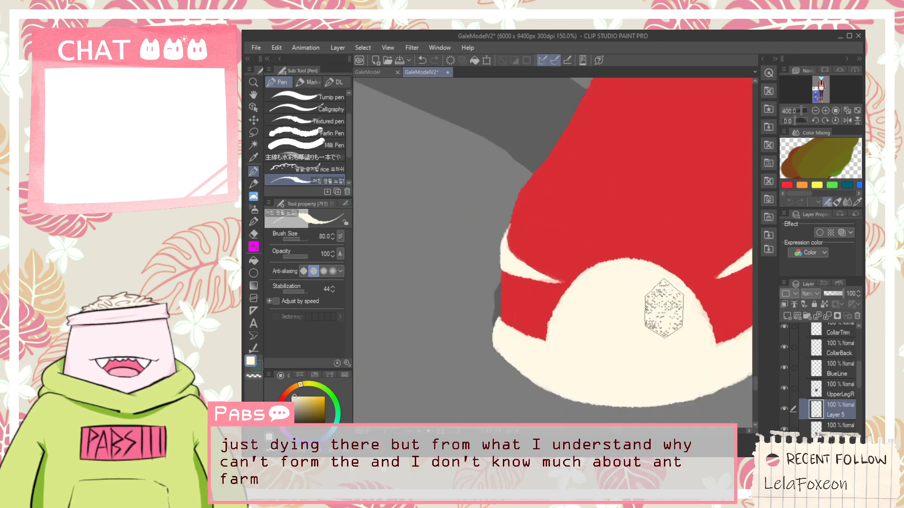
Round off the corner between the toe cap and the sole on the outer side with a smooth cream curve.
left_click_drag(661, 302, 547, 271)
scroll(536, 251, "up", 1)
scroll(531, 230, "up", 2)
mouse_move(452, 293)
left_mouse_down()
mouse_move(503, 286)
mouse_move(633, 220)
left_mouse_up()
left_click_drag(426, 301, 596, 240)
mouse_move(419, 318)
left_mouse_down()
mouse_move(567, 263)
mouse_move(432, 314)
mouse_move(587, 187)
left_mouse_up()
left_click_drag(448, 322, 550, 316)
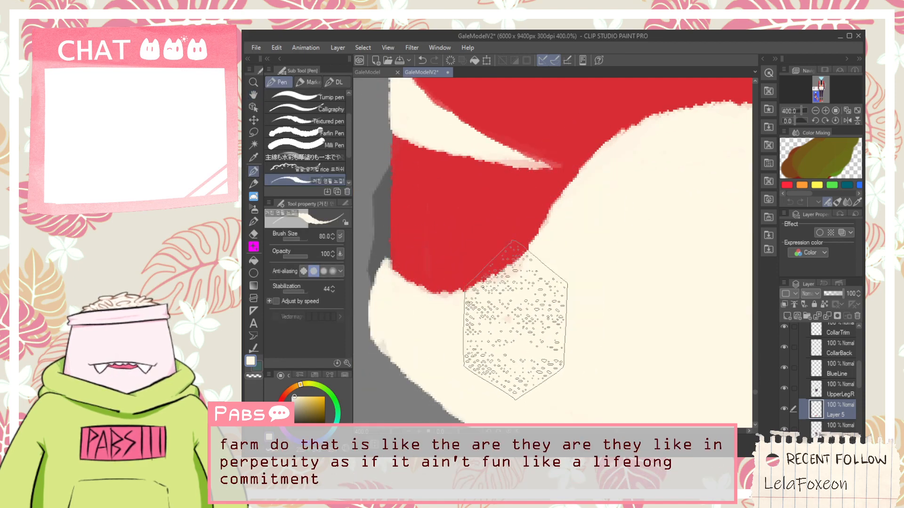
Sample the shoe's red and trim the faint tip of the outer cream stripe to a sharp point.
scroll(612, 221, "down", 4)
left_click_drag(650, 237, 595, 260)
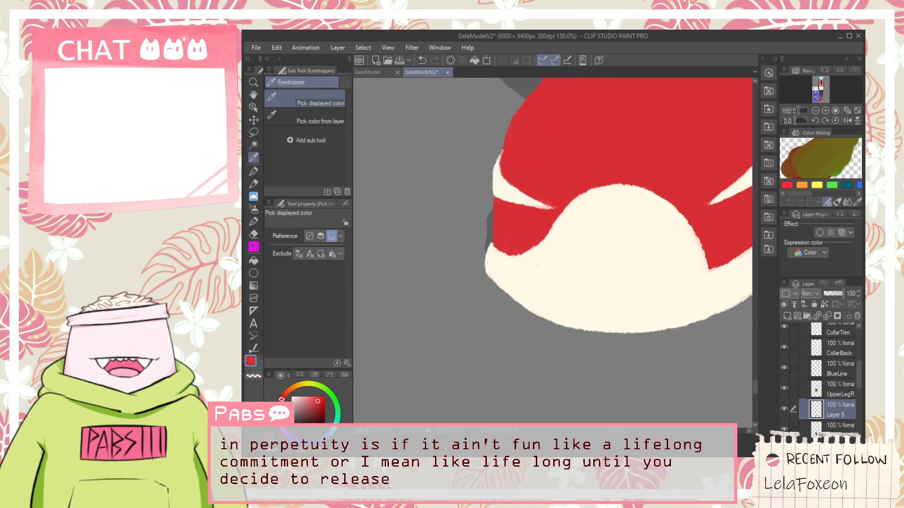
scroll(506, 175, "up", 4)
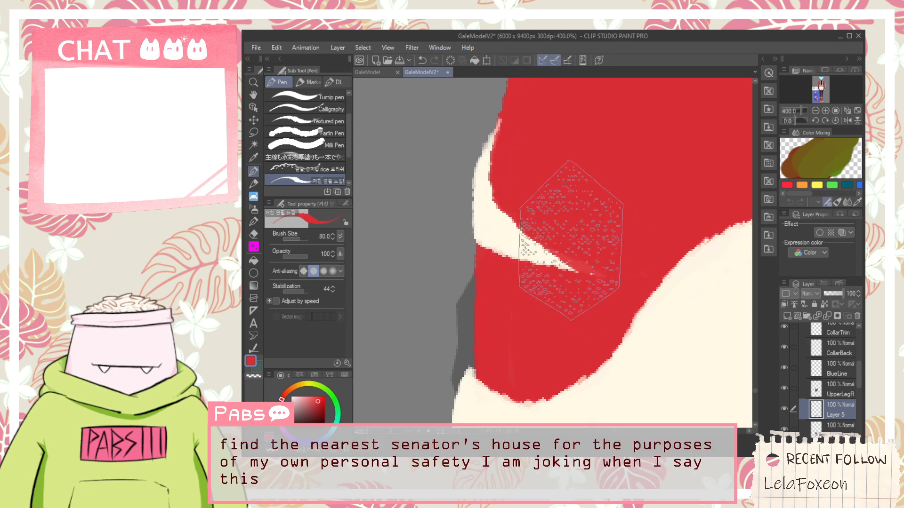
Touch up the red around the tip of the outer cream stripe on the shoe and sample the cream colour.
scroll(594, 237, "down", 2)
mouse_move(600, 287)
left_mouse_down()
mouse_move(615, 277)
mouse_move(587, 277)
mouse_move(544, 314)
left_mouse_up()
left_click(582, 277, "alt")
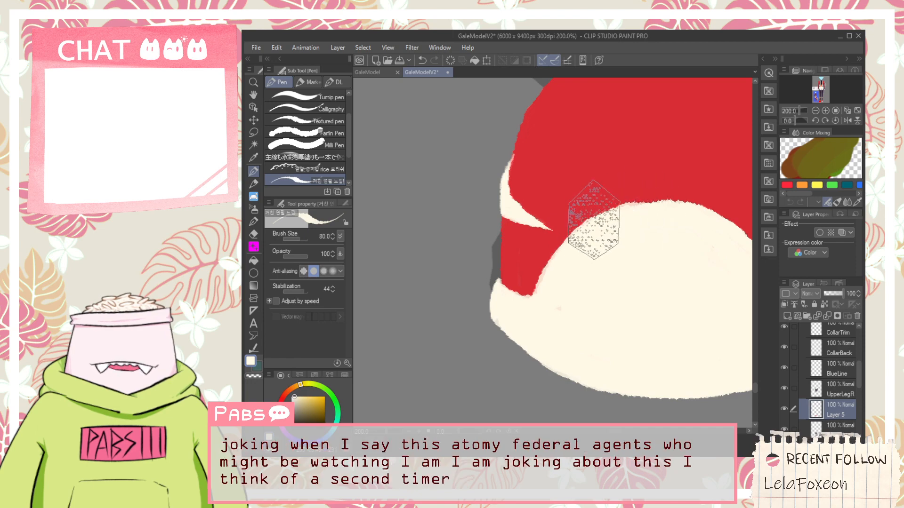
Sample the dark purple from the sneaker in the character reference.
scroll(600, 219, "down", 6)
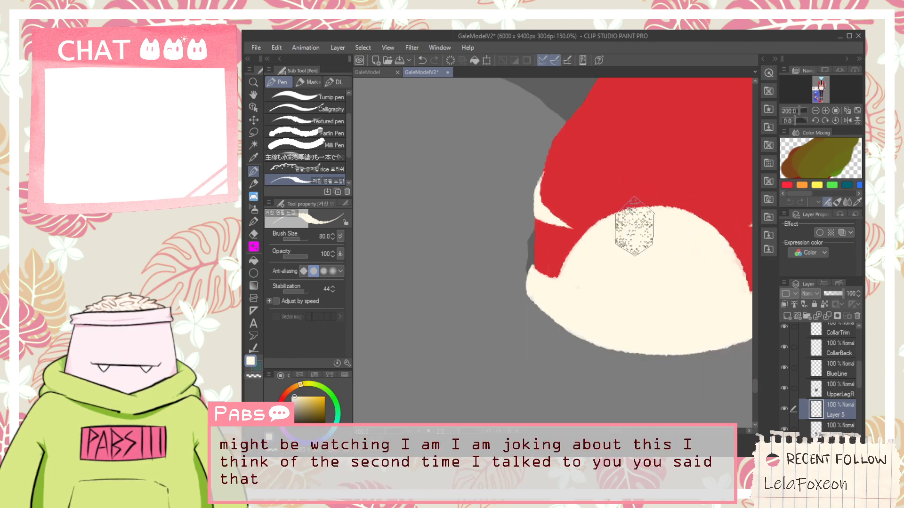
scroll(607, 224, "down", 1)
left_click_drag(581, 244, 623, 332)
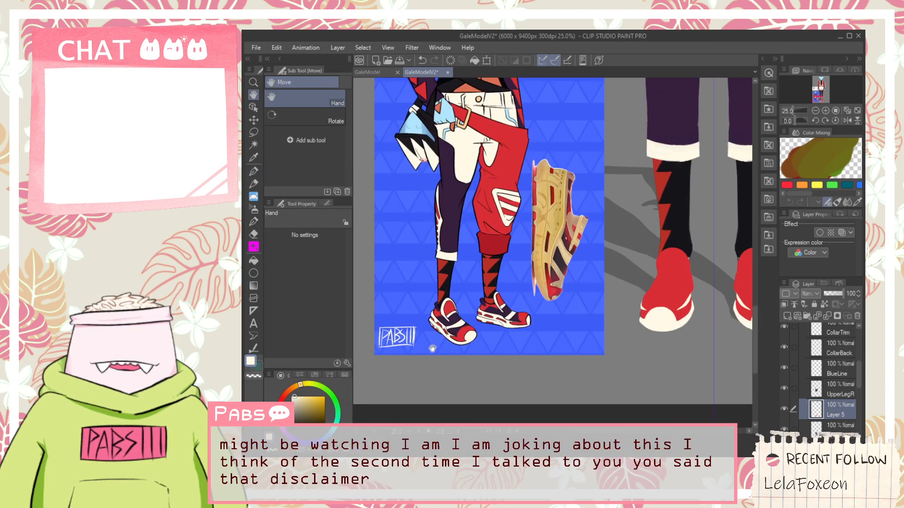
scroll(440, 334, "up", 2)
key("alt")
scroll(450, 301, "up", 2)
left_click(451, 300)
scroll(451, 300, "down", 3)
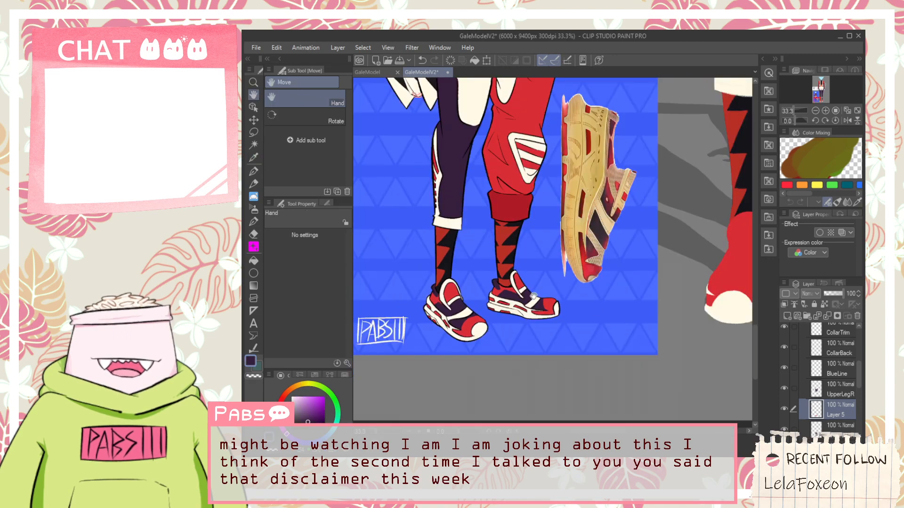
Paint a dark purple curve from the shoe's outer edge over the instep and down towards the inner cream stripe.
left_click_drag(599, 300, 514, 282)
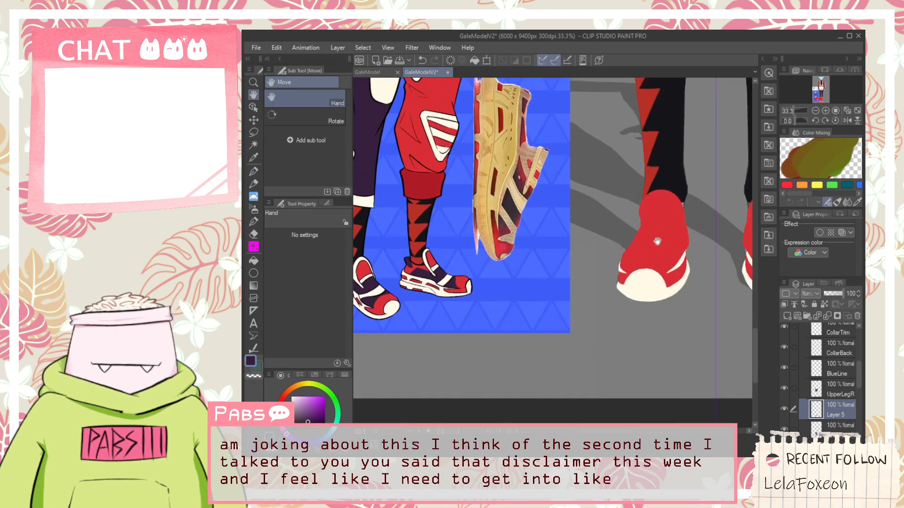
left_click_drag(567, 259, 647, 259)
scroll(547, 258, "up", 3)
scroll(546, 257, "down", 3)
left_click_drag(603, 292, 494, 294)
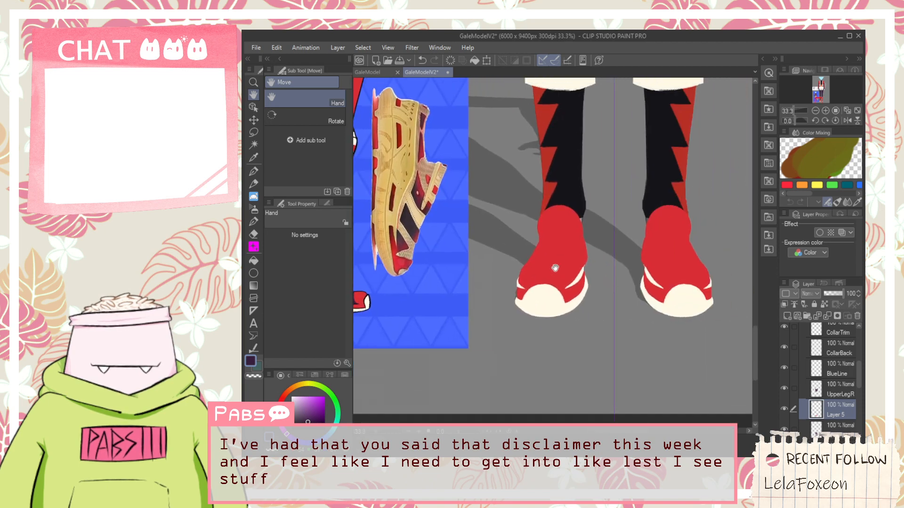
scroll(494, 294, "up", 3)
scroll(494, 294, "up", 2)
key("p")
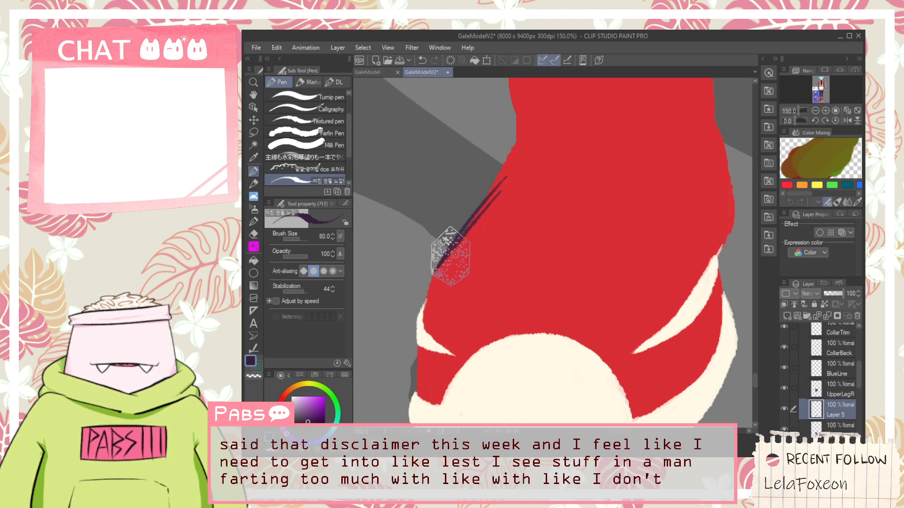
left_click_drag(429, 256, 605, 223)
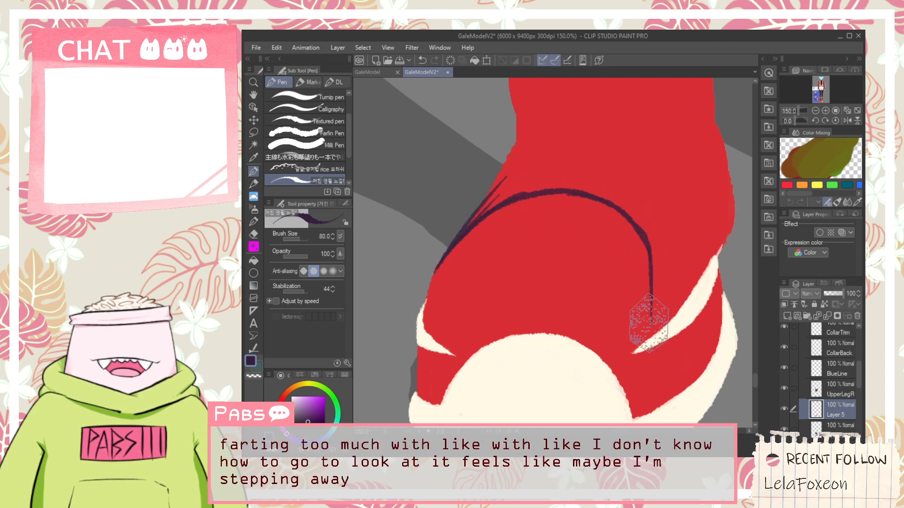
left_click_drag(646, 257, 656, 292)
Extend the purple curve down to the pointed tip of the inner cream stripe.
scroll(656, 292, "down", 5)
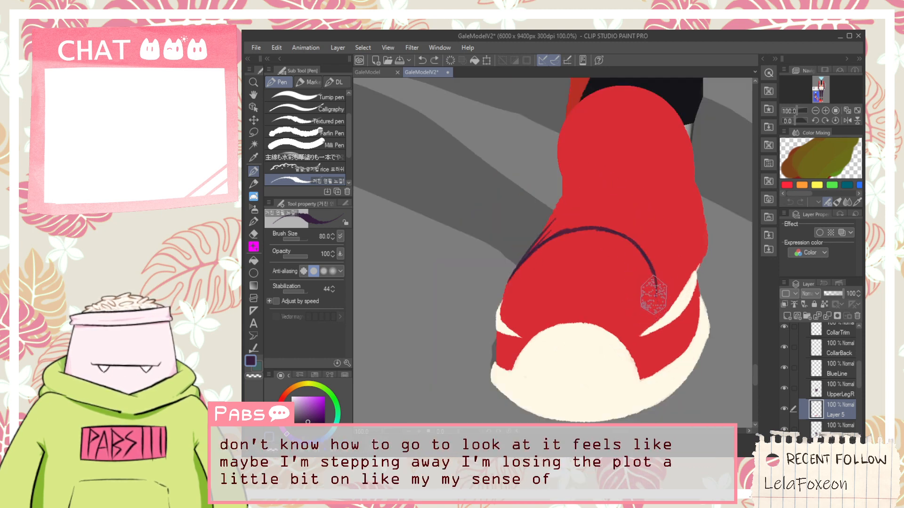
left_click_drag(537, 281, 464, 265)
scroll(464, 265, "up", 6)
scroll(464, 265, "down", 2)
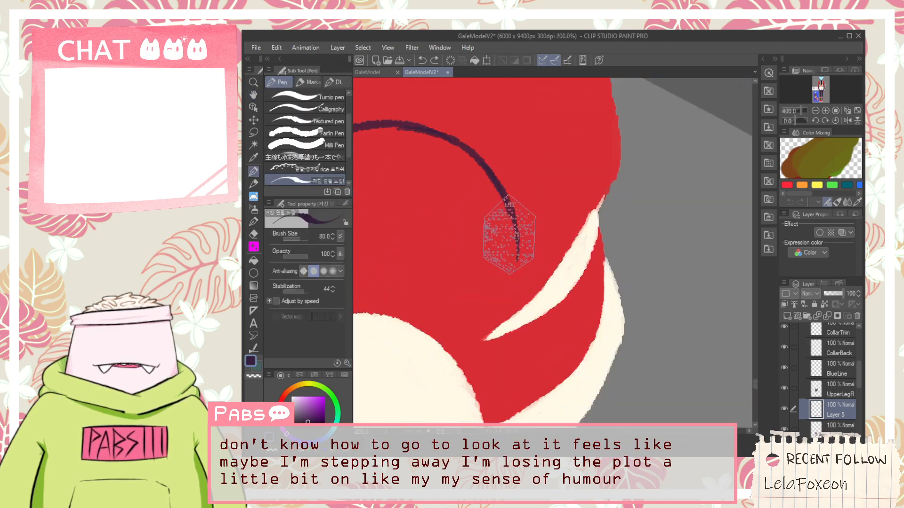
mouse_move(510, 247)
left_mouse_down()
mouse_move(506, 324)
mouse_move(498, 314)
mouse_move(483, 342)
left_mouse_up()
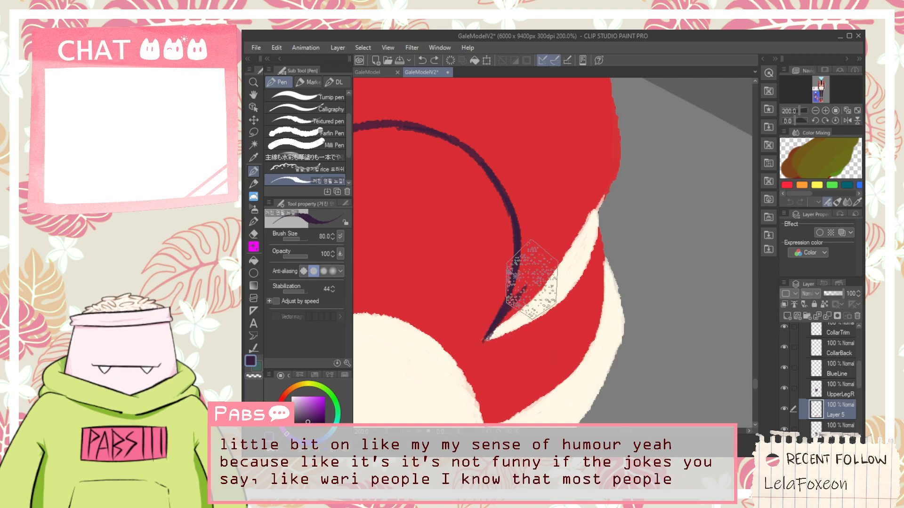
Paint dark purple strokes into the wedge between the instep curve and the inner cream stripe.
left_click_drag(530, 281, 493, 330)
key("ctrl+z")
mouse_move(532, 281)
left_mouse_down()
mouse_move(493, 330)
mouse_move(575, 218)
mouse_move(519, 299)
mouse_move(555, 240)
left_mouse_up()
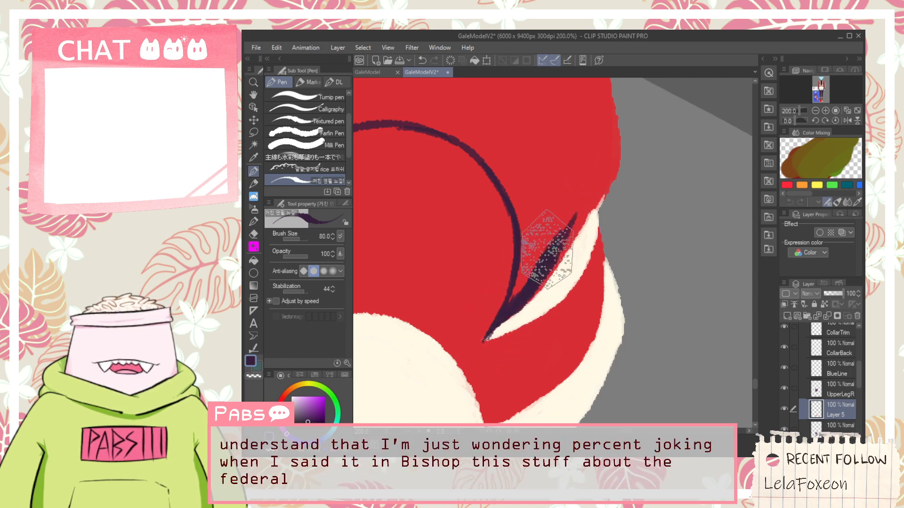
left_click_drag(519, 288, 532, 234)
left_click_drag(511, 288, 527, 235)
scroll(529, 236, "down", 5)
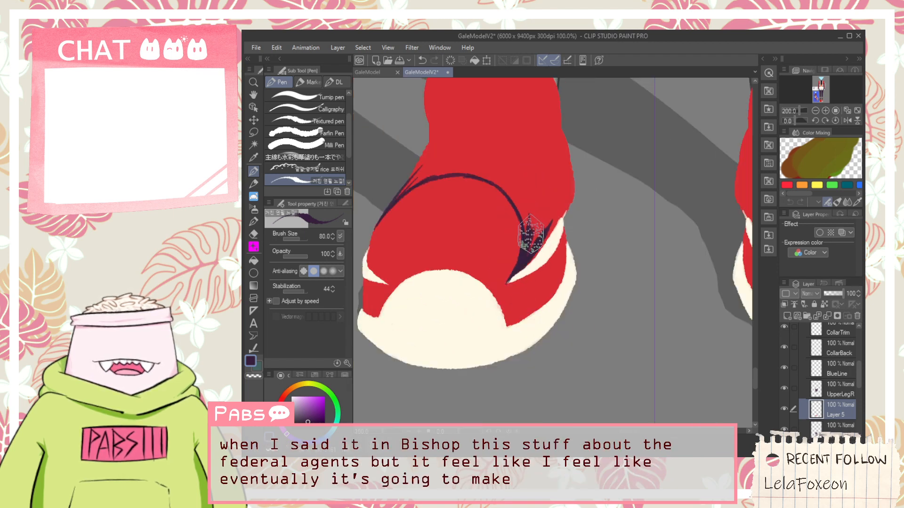
Continue the dark purple line down the shoe's outer edge and along the upper side of the outer cream stripe.
left_click_drag(436, 198, 584, 237)
left_click_drag(624, 269, 586, 281)
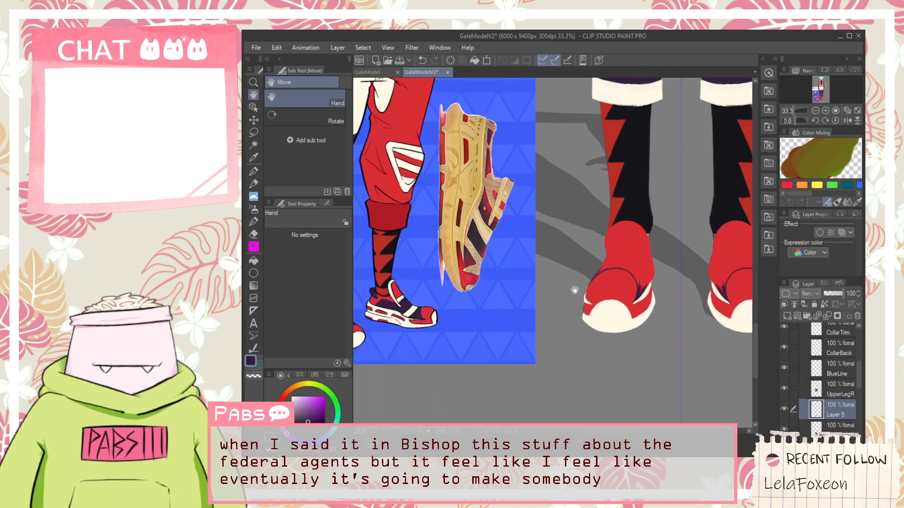
scroll(590, 301, "up", 5)
key("p")
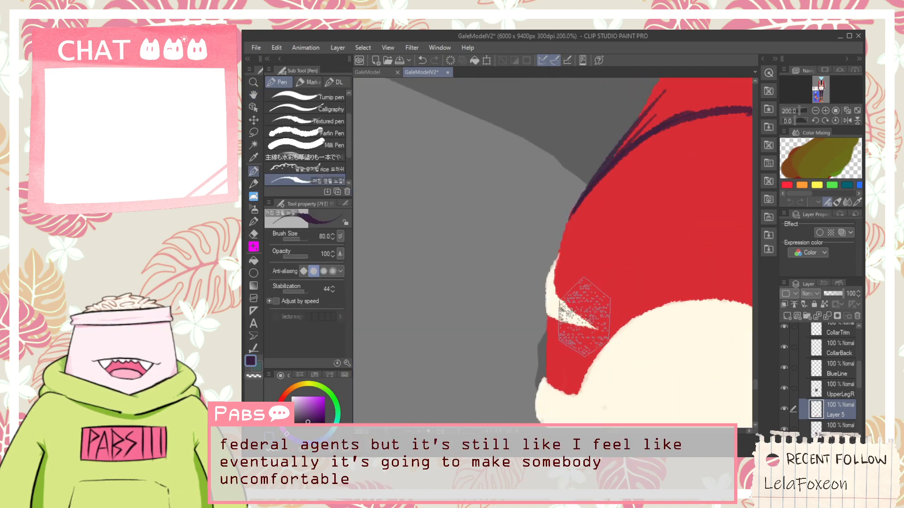
mouse_move(584, 201)
left_mouse_down()
mouse_move(587, 262)
mouse_move(557, 293)
left_mouse_up()
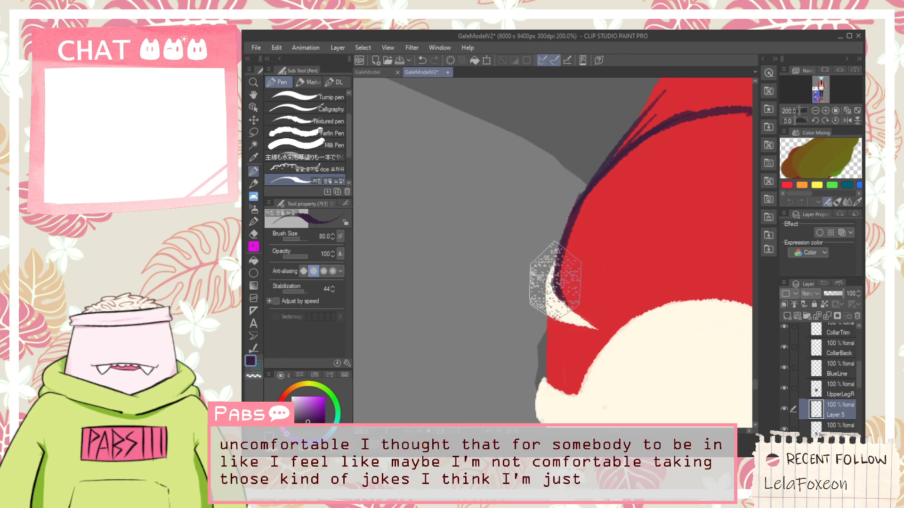
left_click_drag(556, 279, 568, 305)
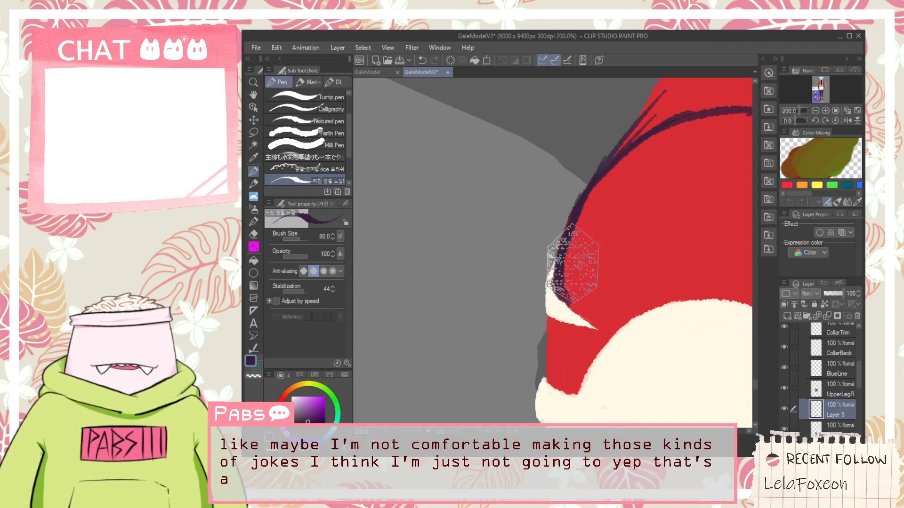
scroll(557, 266, "up", 2)
left_click_drag(568, 298, 586, 319)
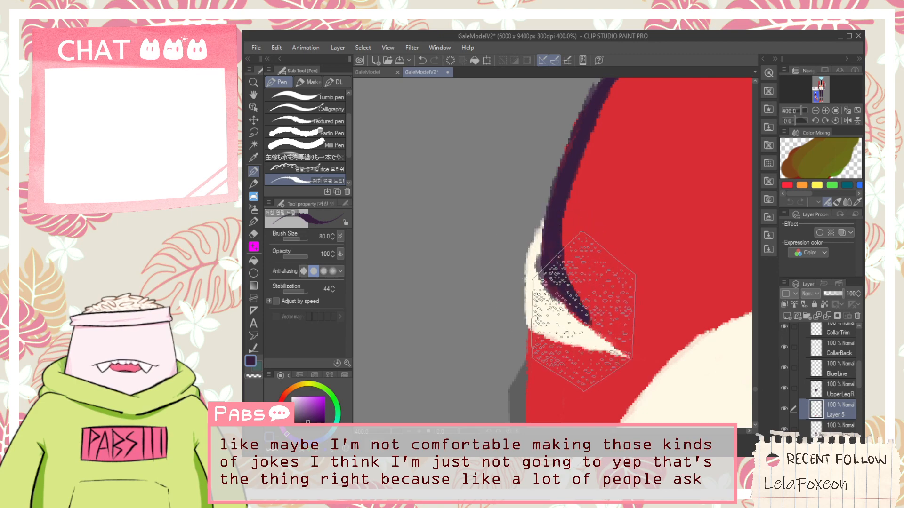
Sample the cream colour and repaint the outer stripe where it meets the purple line.
left_click(538, 261, "alt")
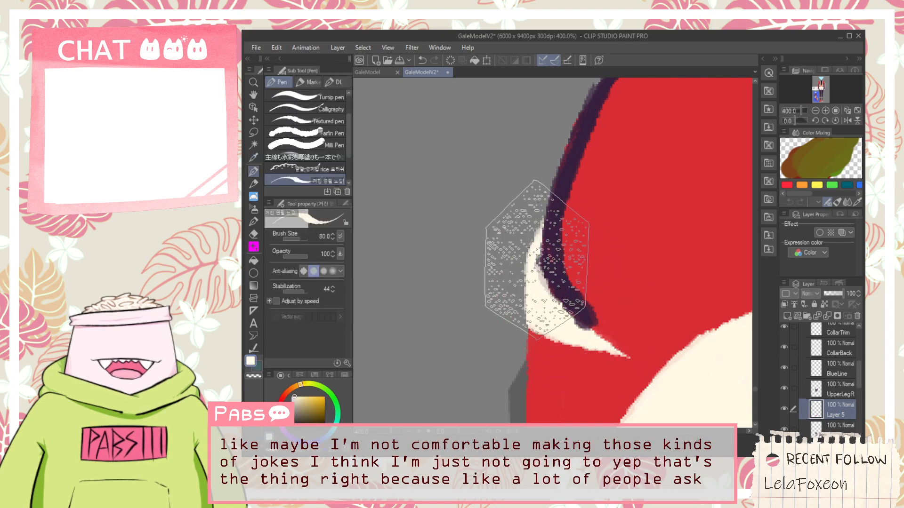
left_click_drag(544, 282, 596, 339)
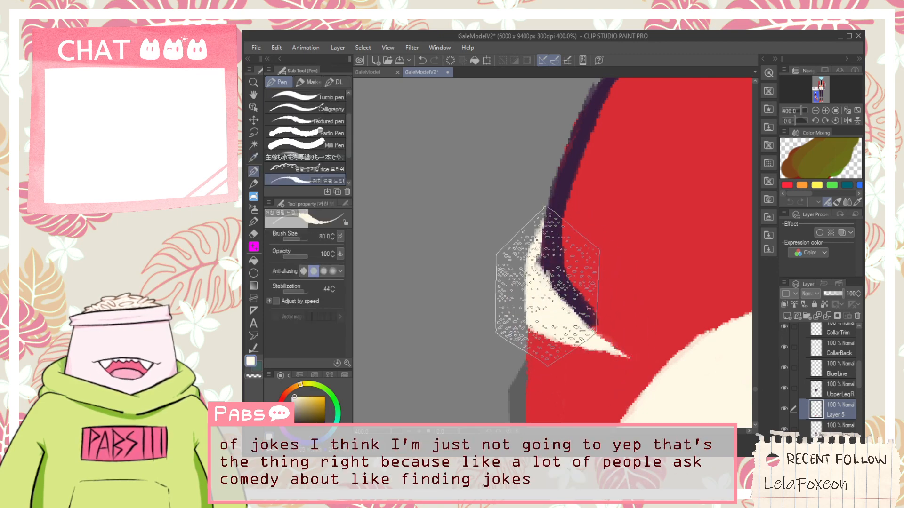
scroll(549, 285, "down", 2)
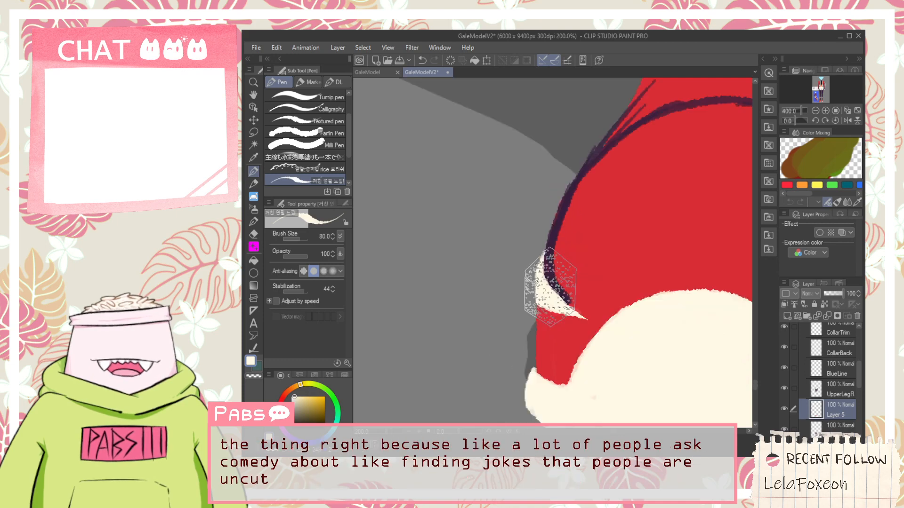
Check the reference sneaker and extend the dark purple line to the tip of the outer cream stripe.
left_click(558, 231, "alt")
scroll(546, 277, "down", 5)
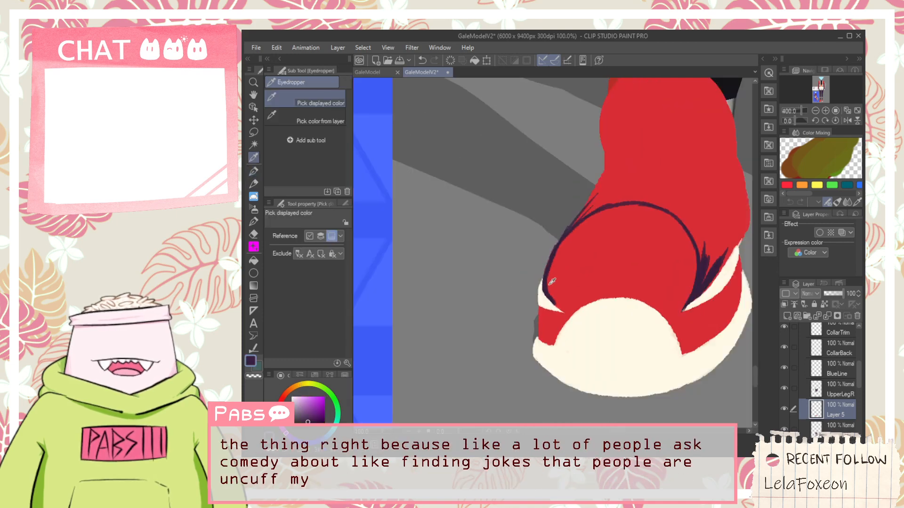
left_click_drag(480, 278, 599, 325)
scroll(473, 331, "up", 3)
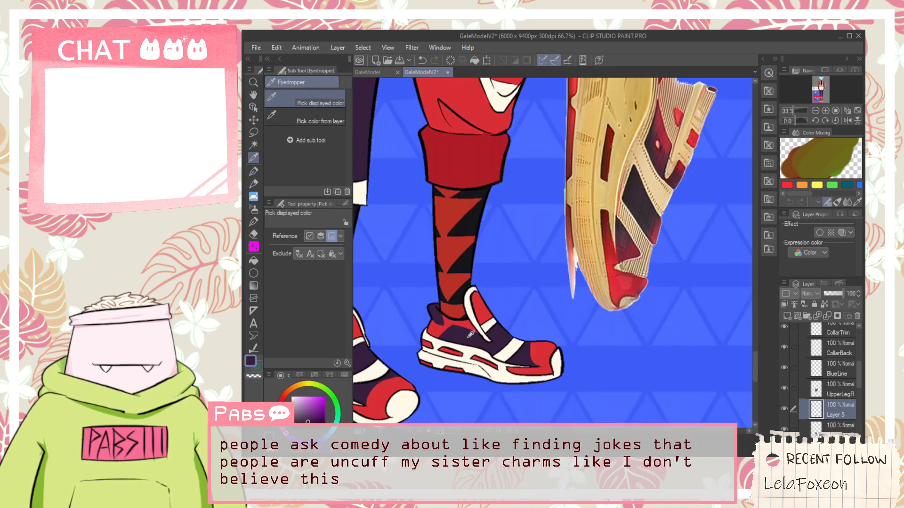
scroll(473, 331, "down", 3)
left_click_drag(656, 295, 610, 285)
scroll(620, 297, "up", 4)
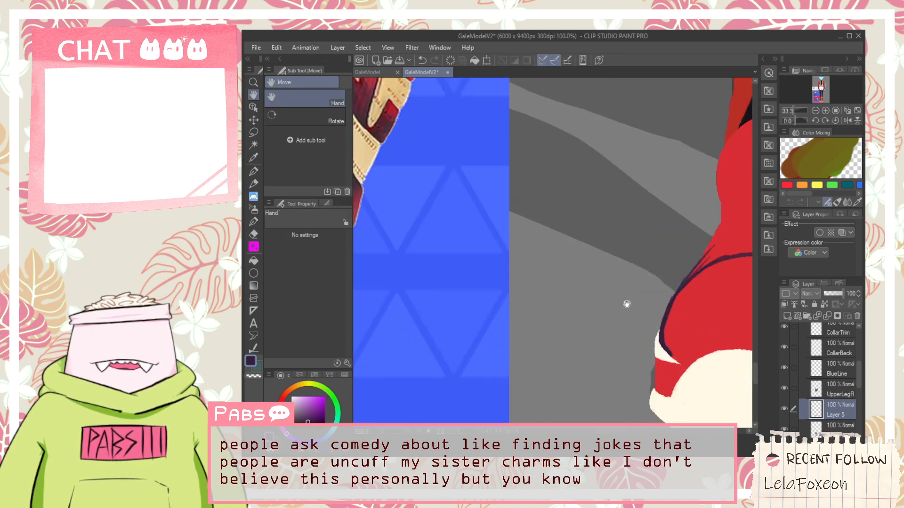
scroll(674, 339, "up", 1)
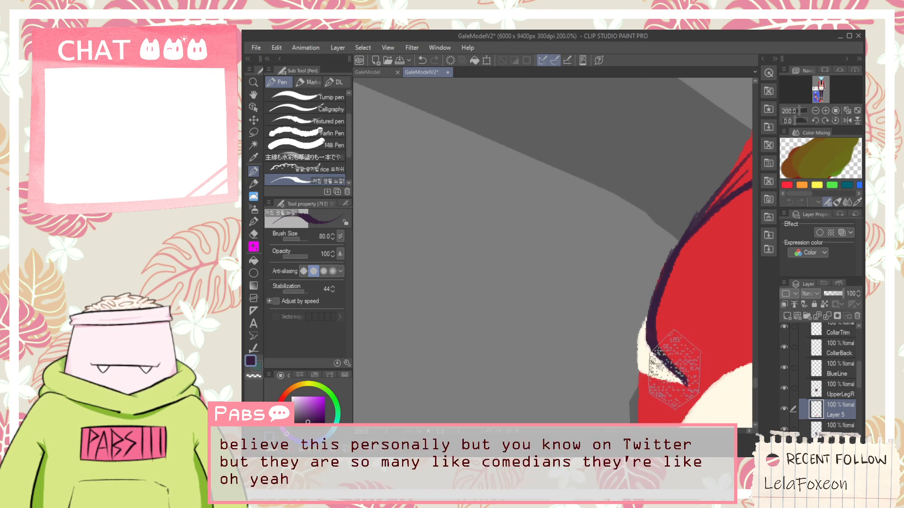
Clean up the end of the purple line at the outer stripe's tip using sampled red and cream.
left_click(688, 370, "alt")
scroll(687, 371, "up", 2)
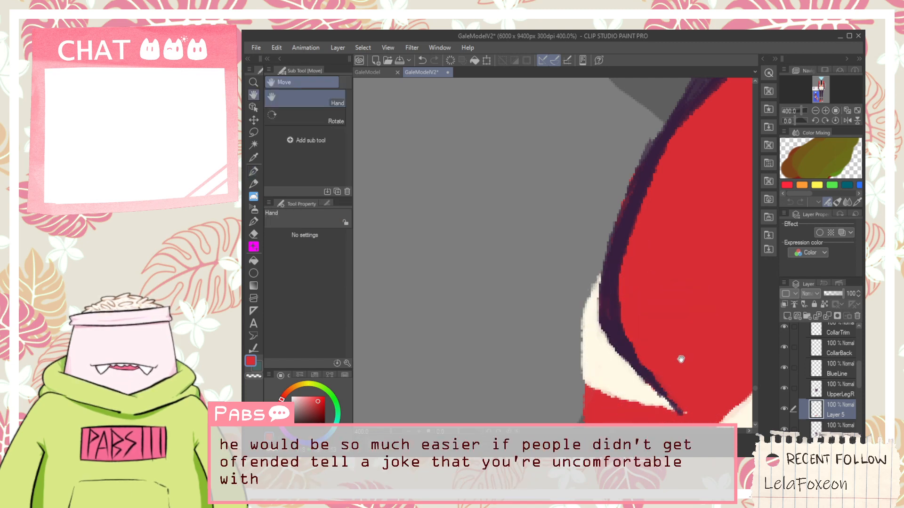
scroll(645, 337, "up", 2)
left_click(651, 339, "alt")
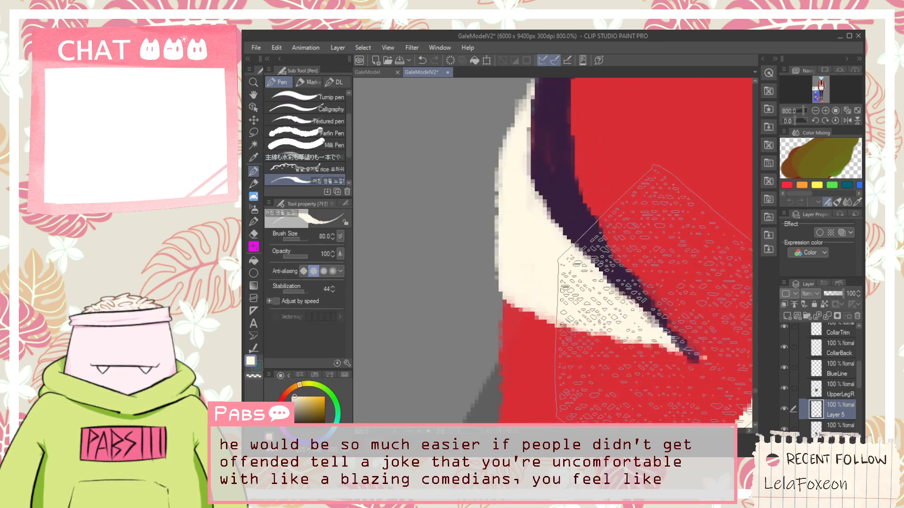
scroll(610, 281, "down", 2)
Pick up the dark purple again from the reference sneaker.
key("i")
scroll(648, 298, "down", 6)
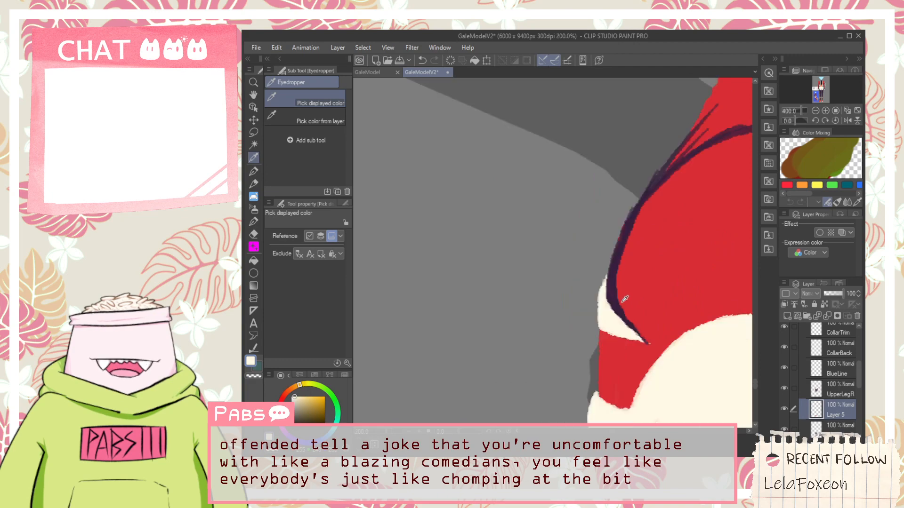
mouse_move(521, 309)
left_mouse_down()
mouse_move(608, 303)
mouse_move(460, 294)
mouse_move(605, 291)
left_mouse_up()
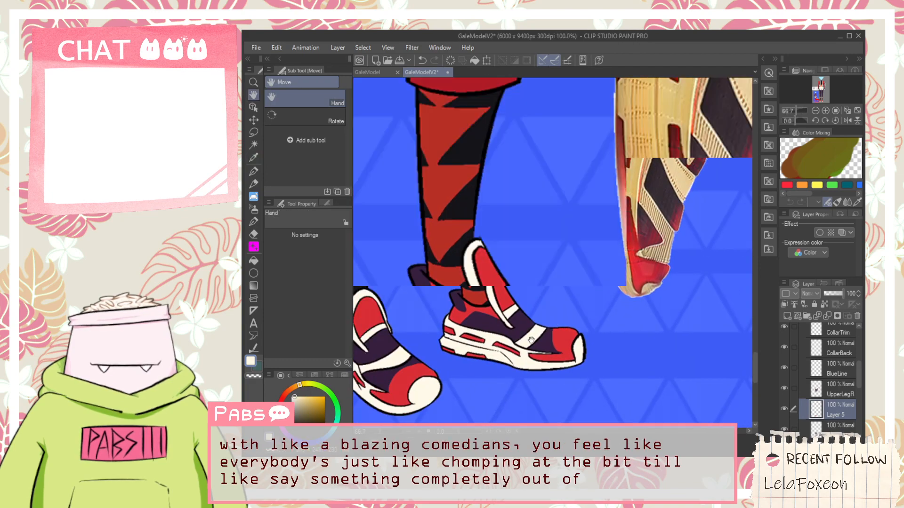
scroll(534, 337, "up", 1)
left_click(527, 330)
scroll(556, 381, "down", 2)
mouse_move(678, 370)
left_mouse_down()
mouse_move(483, 294)
mouse_move(426, 325)
left_mouse_up()
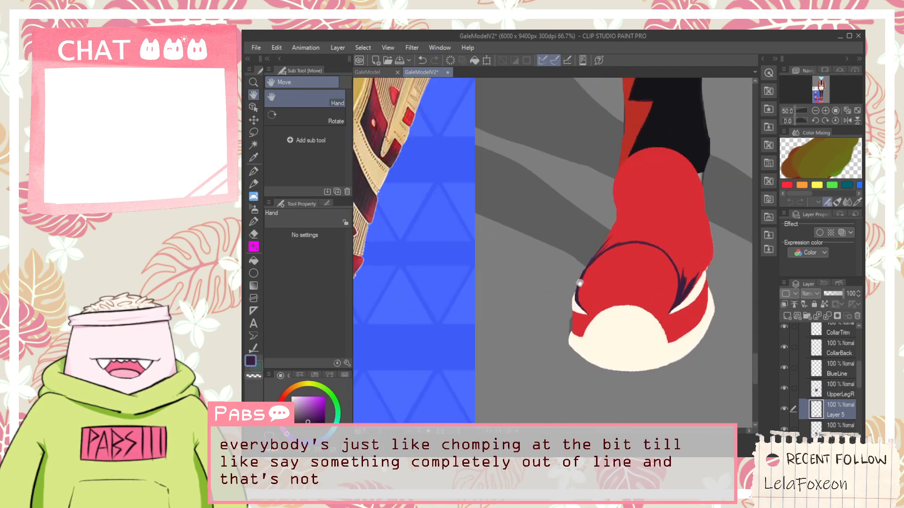
Thicken and smooth the dark purple line along the shoe's outer edge up to the start of the instep curve.
scroll(567, 291, "up", 7)
key("p")
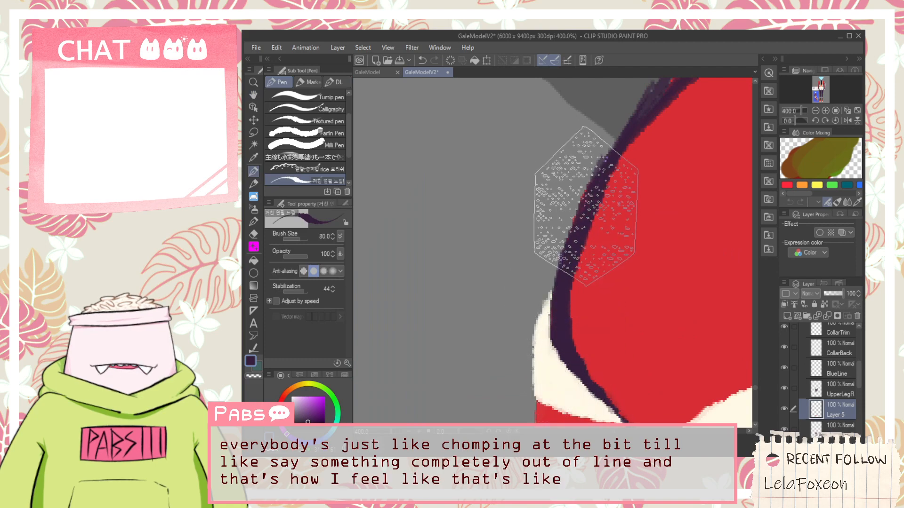
left_click_drag(558, 328, 567, 279)
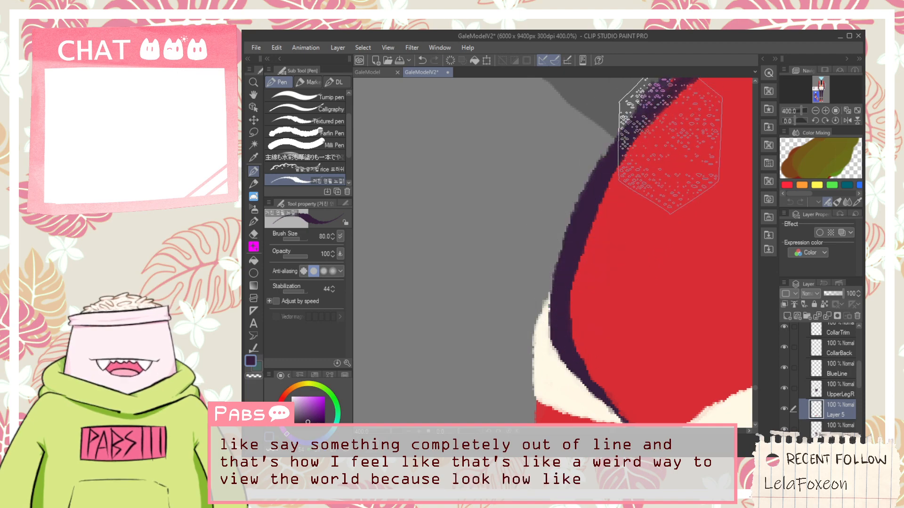
left_click_drag(645, 178, 583, 305)
mouse_move(523, 333)
left_mouse_down()
mouse_move(622, 188)
mouse_move(689, 127)
left_mouse_up()
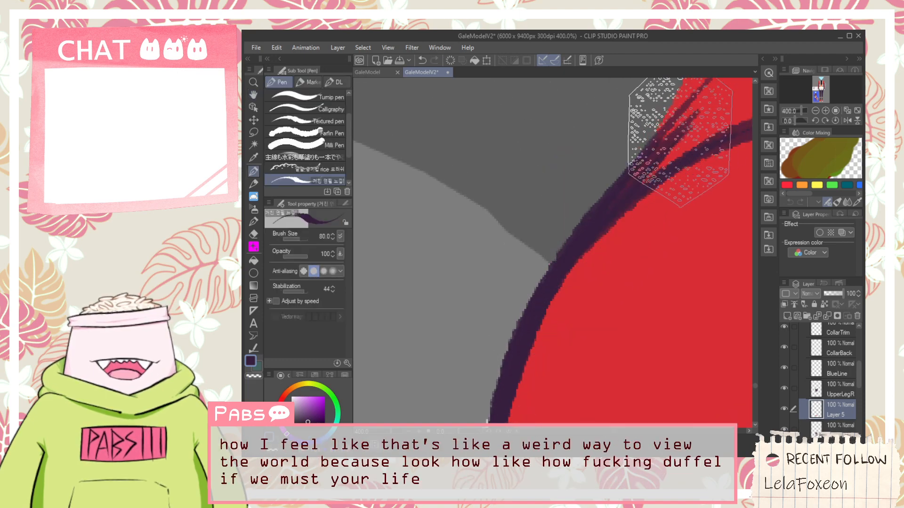
Compare the red shoe with the reference sneaker's dark purple panels and the matching footwear in the reference art.
scroll(668, 141, "down", 5)
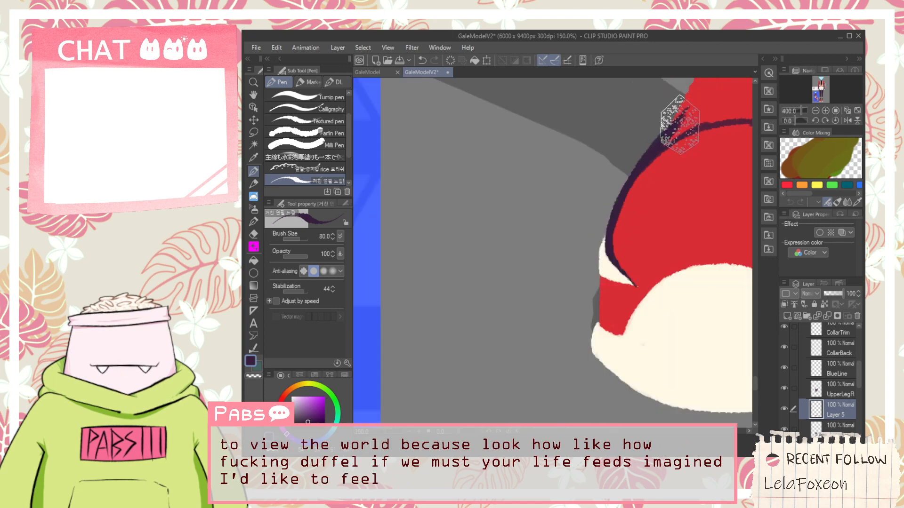
key("space")
left_click_drag(725, 107, 658, 208)
left_click_drag(567, 189, 696, 219)
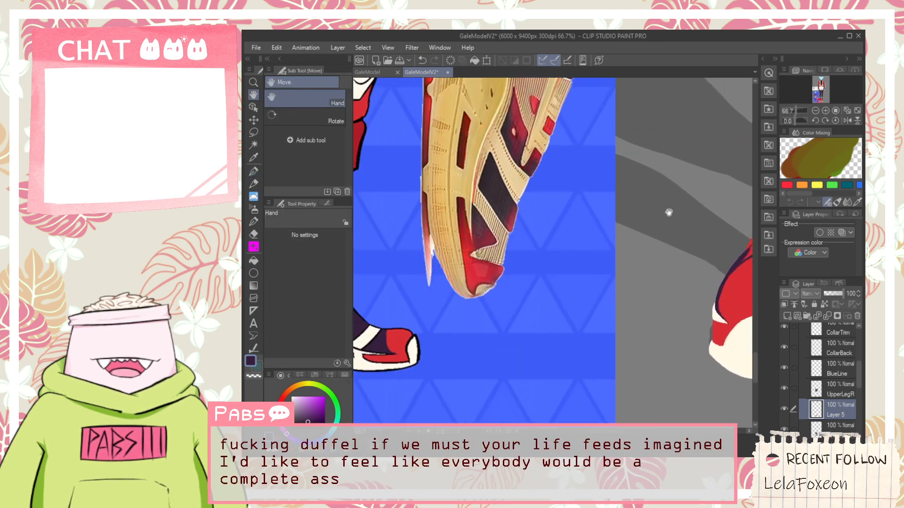
scroll(520, 264, "down", 1)
scroll(638, 254, "up", 3)
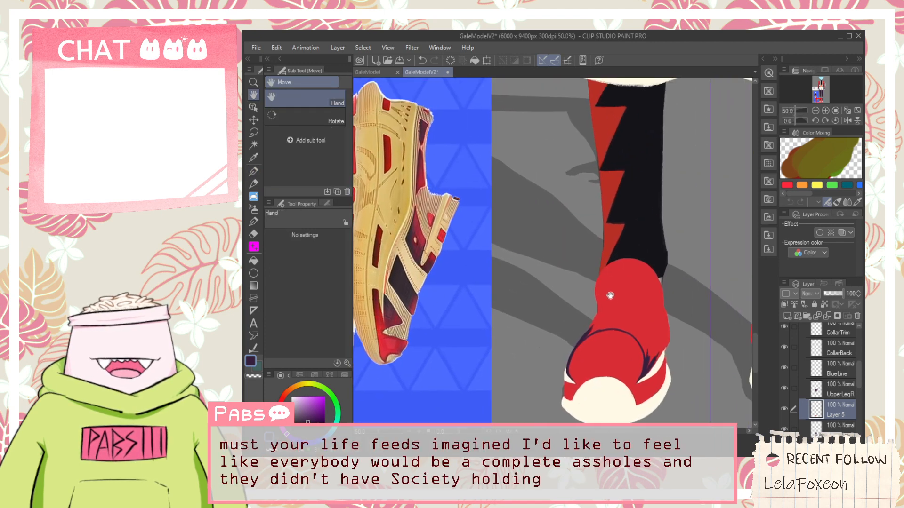
scroll(590, 333, "up", 2)
left_click_drag(549, 357, 632, 238)
mouse_move(596, 289)
left_mouse_down()
mouse_move(633, 228)
mouse_move(672, 240)
left_mouse_up()
scroll(619, 238, "down", 5)
key("h")
scroll(669, 247, "down", 1)
mouse_move(687, 272)
left_mouse_down()
mouse_move(475, 288)
mouse_move(505, 225)
left_mouse_up()
Paint a dark purple line from the toe cap's outer corner up the shoe's outer edge toward the ankle.
scroll(506, 227, "up", 4)
key("p")
scroll(493, 267, "up", 1)
left_click_drag(487, 272, 510, 209)
left_click_drag(466, 317, 497, 246)
left_click_drag(439, 346, 479, 281)
left_click_drag(421, 378, 476, 304)
left_click_drag(441, 343, 475, 284)
left_click_drag(409, 385, 503, 257)
mouse_move(437, 345)
left_mouse_down()
mouse_move(486, 265)
mouse_move(473, 294)
mouse_move(504, 196)
left_mouse_up()
left_click_drag(485, 264, 514, 184)
Paint a thick dark purple arc across the top of the instep, starting from the outer edge line.
mouse_move(498, 251)
left_mouse_down()
mouse_move(509, 186)
mouse_move(502, 201)
mouse_move(559, 161)
left_mouse_up()
mouse_move(512, 184)
left_mouse_down()
mouse_move(528, 169)
mouse_move(603, 170)
left_mouse_up()
left_click_drag(532, 171, 653, 177)
left_click_drag(500, 189, 605, 191)
left_click_drag(536, 159, 660, 178)
left_click_drag(544, 172, 646, 179)
mouse_move(568, 162)
left_mouse_down()
mouse_move(627, 165)
mouse_move(628, 174)
left_mouse_up()
mouse_move(532, 175)
left_mouse_down()
mouse_move(654, 182)
mouse_move(542, 177)
mouse_move(622, 156)
mouse_move(549, 176)
mouse_move(631, 163)
left_mouse_up()
left_click_drag(546, 168, 656, 186)
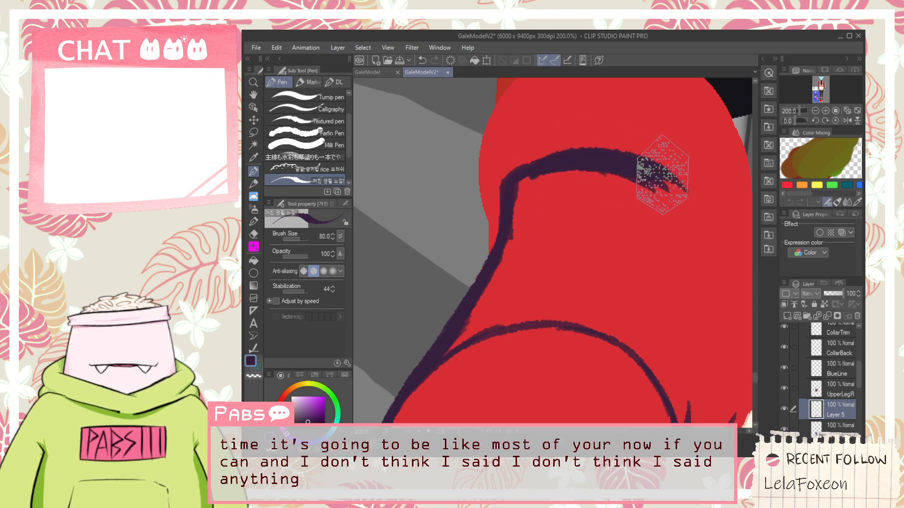
Extend the dark purple arc down the inner side of the instep as a tapering line.
scroll(700, 258, "down", 4)
scroll(681, 288, "down", 2)
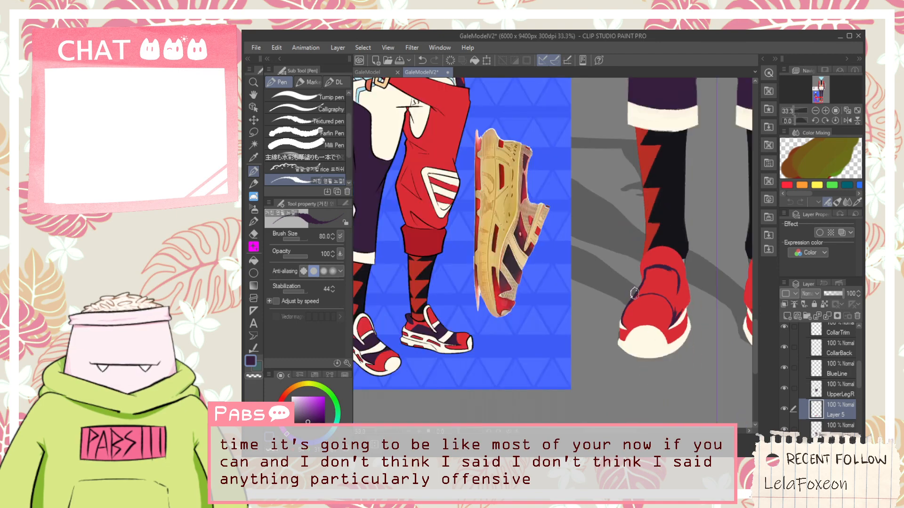
left_click_drag(591, 286, 637, 286)
scroll(715, 311, "up", 4)
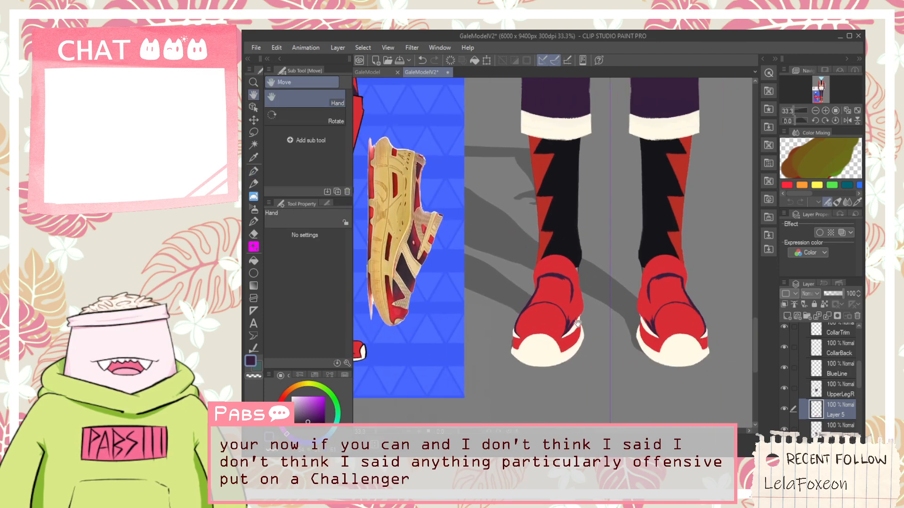
key("p")
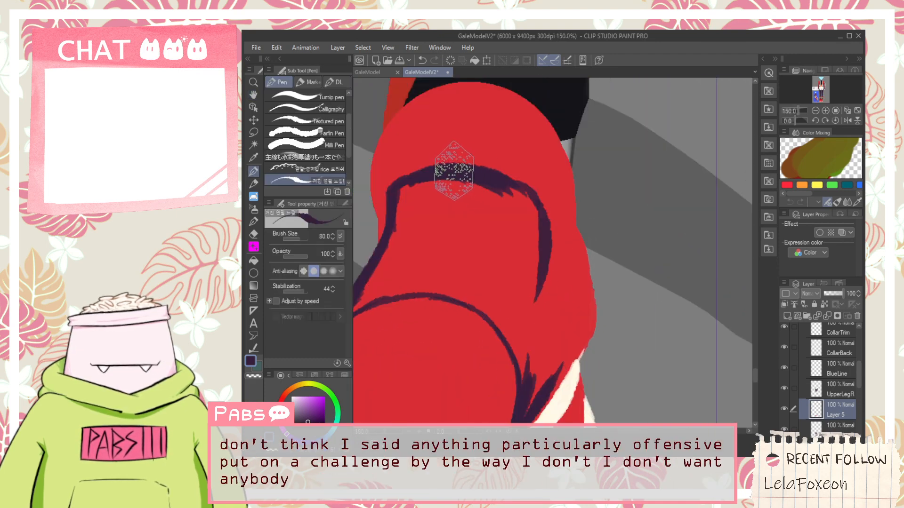
scroll(418, 179, "up", 1)
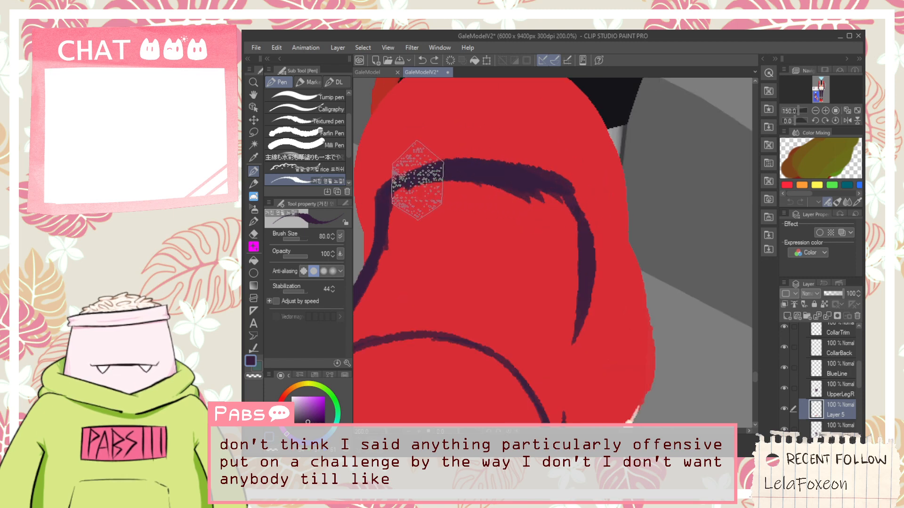
Build up the instep outline's outer upper corner in dark purple and trim its tip with sampled red.
scroll(421, 182, "up", 2)
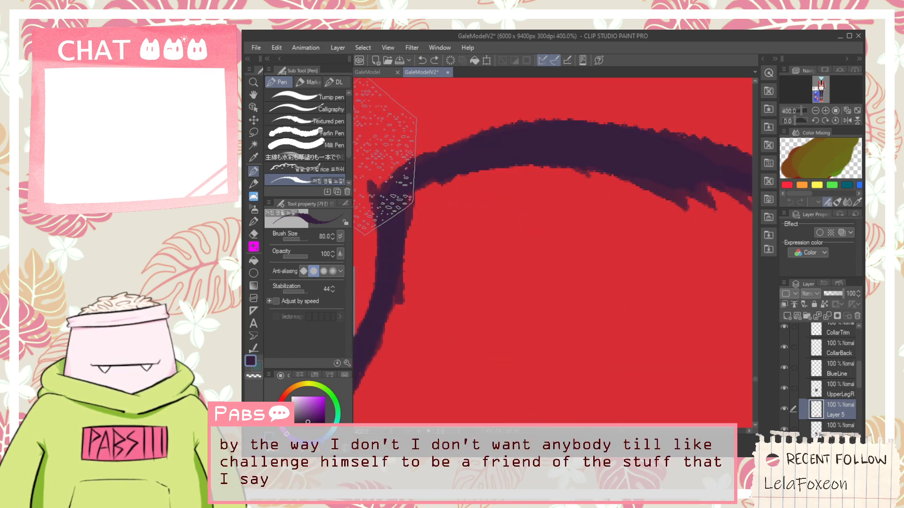
scroll(379, 200, "down", 2)
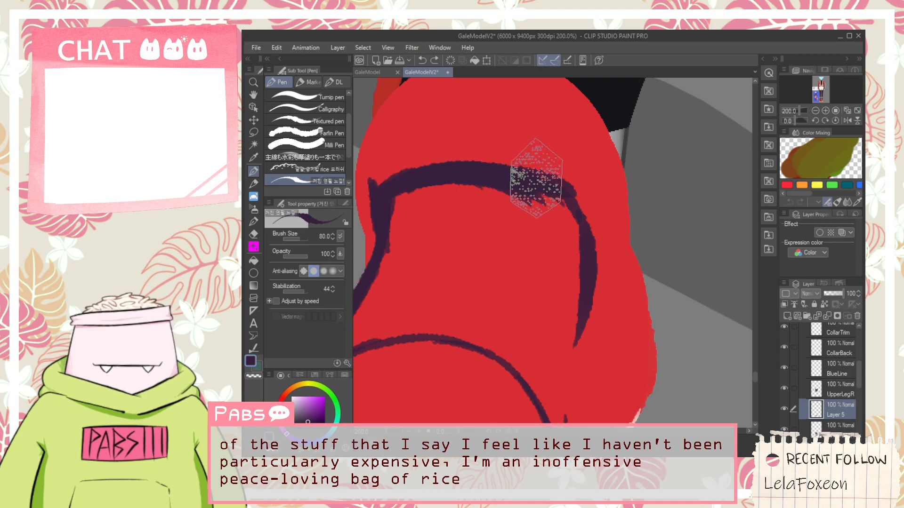
key("h")
left_click_drag(540, 196, 545, 212)
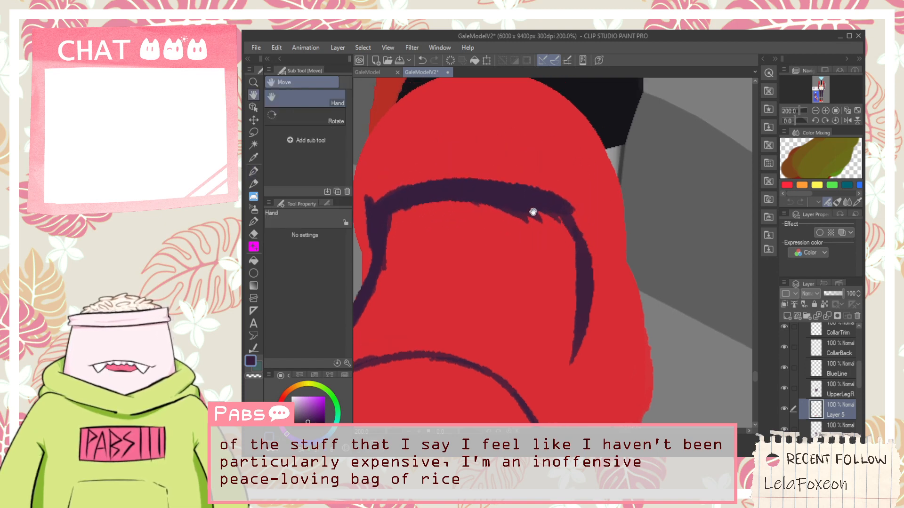
left_click(425, 154, "alt")
scroll(417, 157, "up", 2)
key("space")
left_click_drag(394, 194, 559, 160)
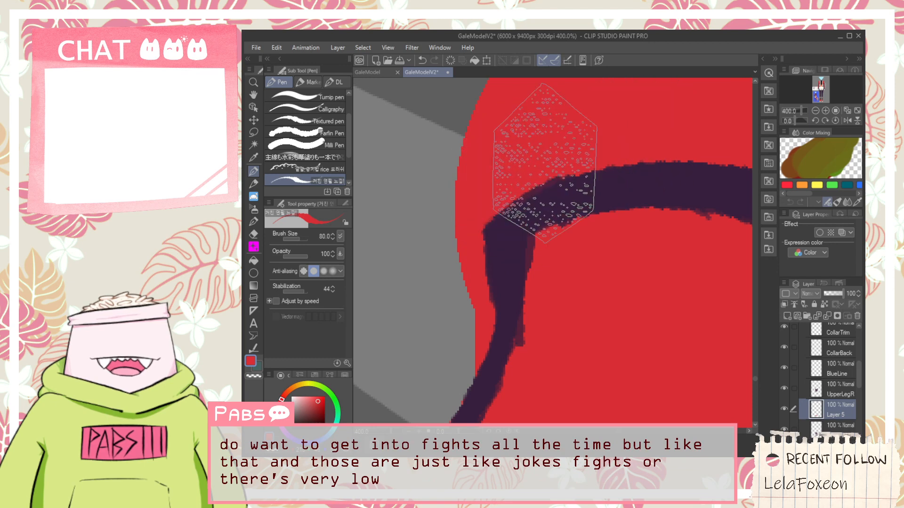
Check the panel shapes on the reference sneaker and sample its dark purple again.
scroll(700, 149, "down", 6)
key("space")
left_click_drag(589, 163, 678, 244)
left_click_drag(569, 302, 538, 329)
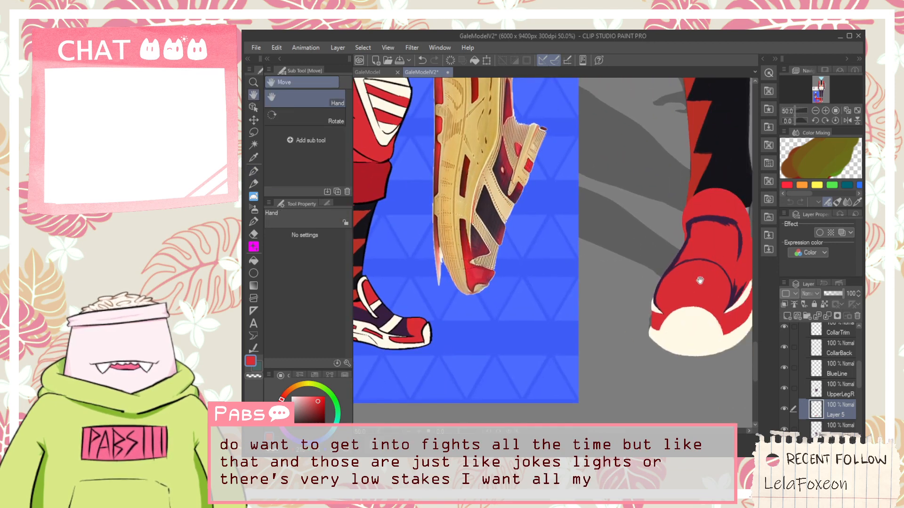
left_click_drag(725, 250, 587, 262)
scroll(587, 228, "up", 3)
scroll(585, 229, "down", 3)
scroll(567, 240, "down", 1)
left_click_drag(477, 287, 639, 236)
scroll(498, 236, "up", 2)
left_click(503, 264)
Paint a dark purple spike from the instep line's lower end up to the shoe's inner edge and down to the cream stripe.
scroll(548, 258, "down", 2)
left_click_drag(700, 279, 462, 284)
scroll(565, 216, "up", 4)
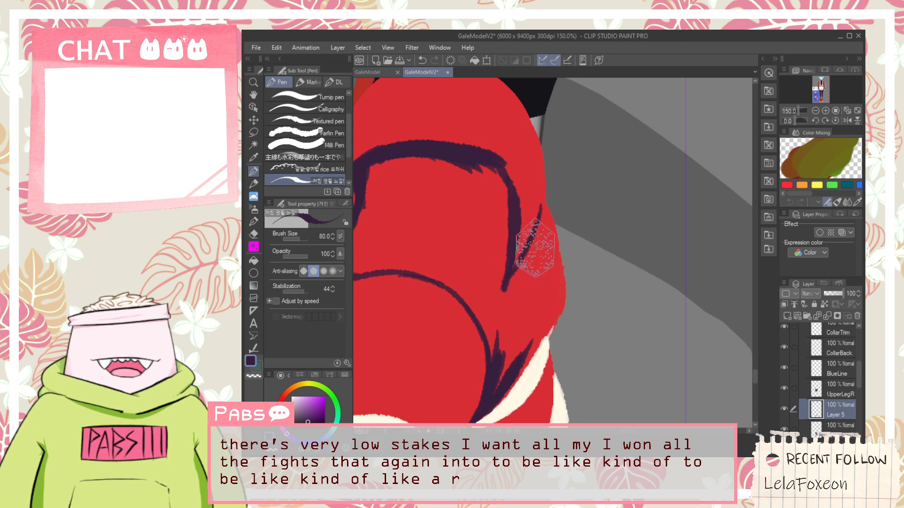
scroll(546, 205, "up", 3)
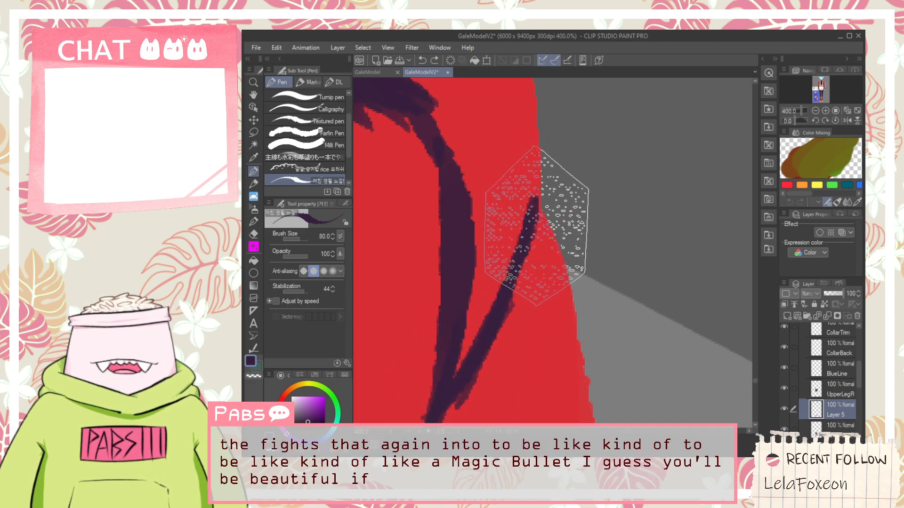
left_click_drag(538, 210, 555, 307)
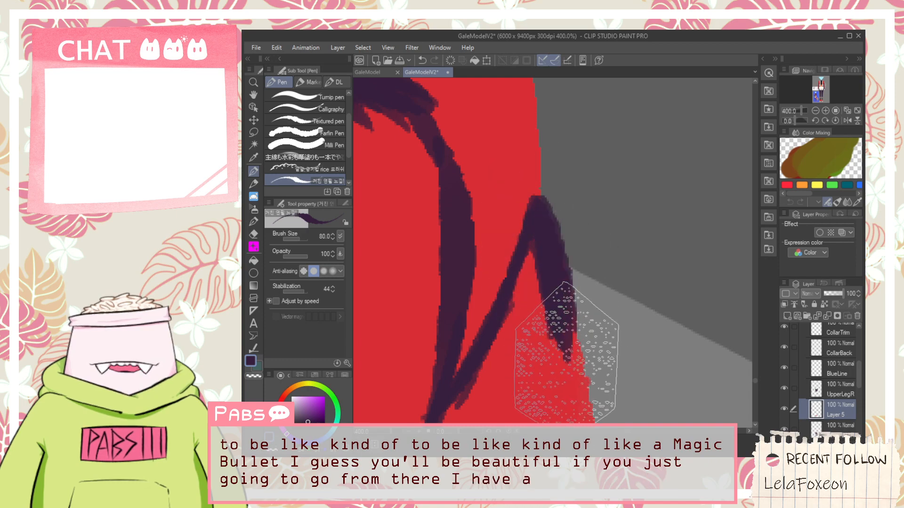
scroll(535, 372, "down", 4)
key("space")
scroll(567, 207, "up", 2)
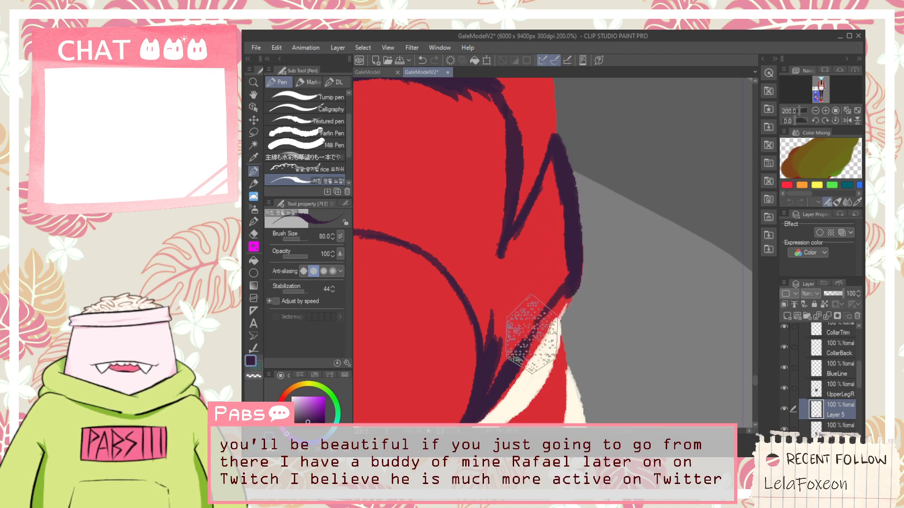
Widen and smooth the dark purple band along the inner cream stripe up to the inner edge line.
scroll(537, 325, "up", 3)
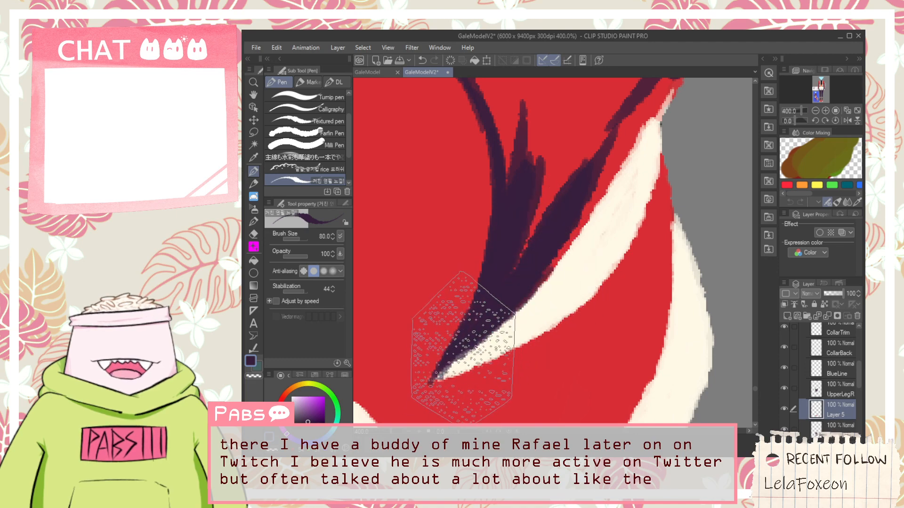
left_click_drag(552, 263, 620, 150)
left_click_drag(589, 208, 642, 137)
key("ctrl+z")
key("space")
mouse_move(595, 190)
left_mouse_down()
mouse_move(523, 324)
mouse_move(560, 271)
left_mouse_up()
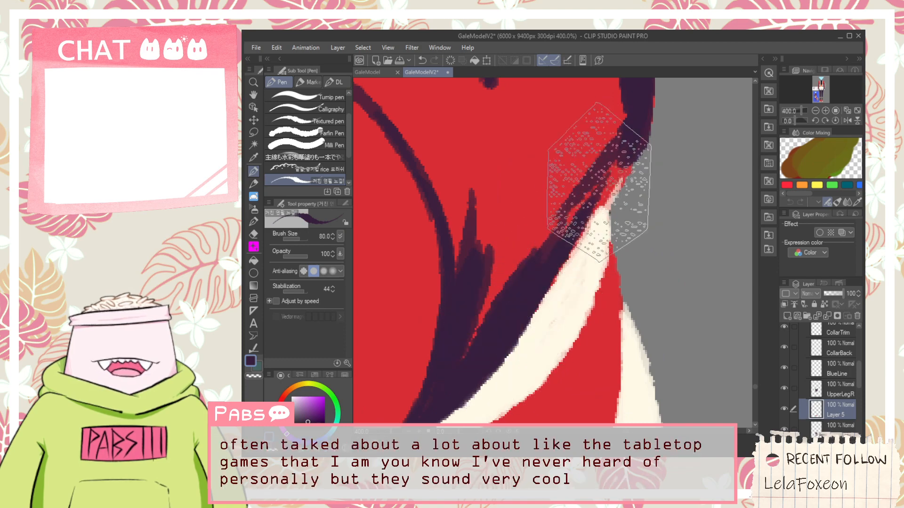
left_click_drag(521, 329, 601, 160)
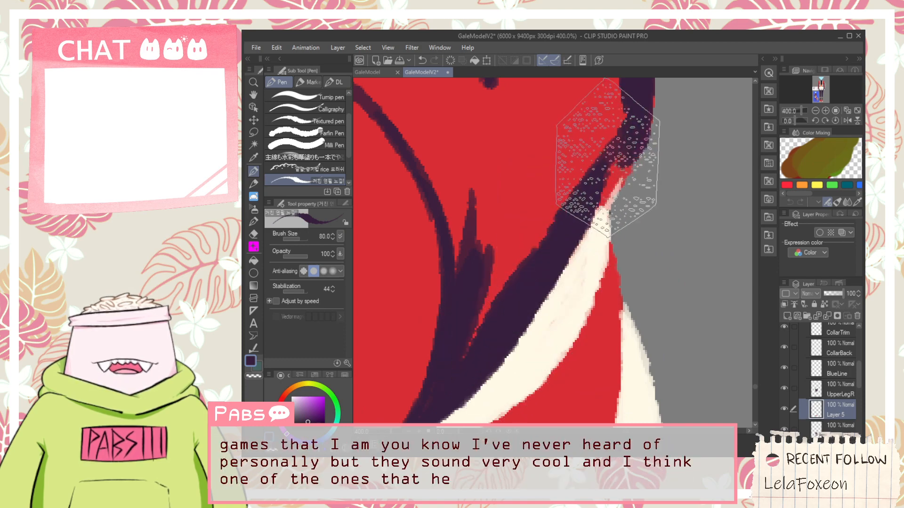
left_click_drag(548, 275, 636, 150)
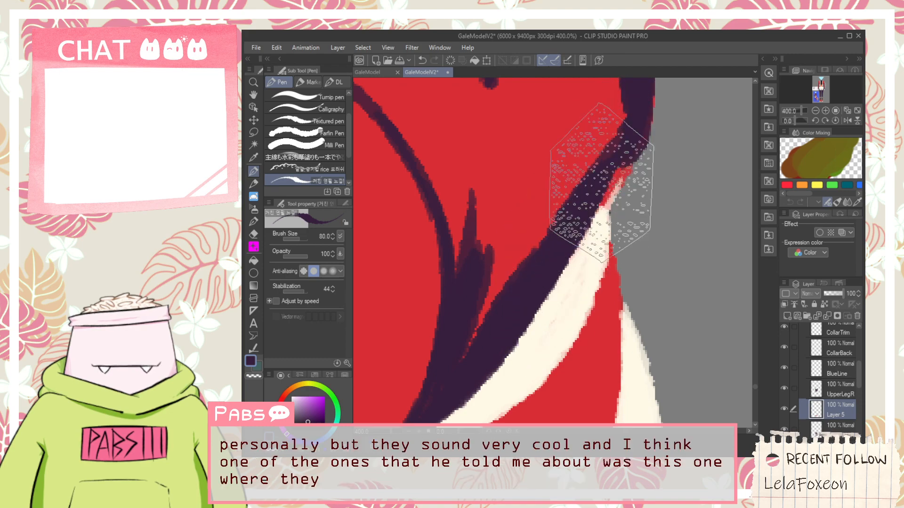
key("ctrl+z")
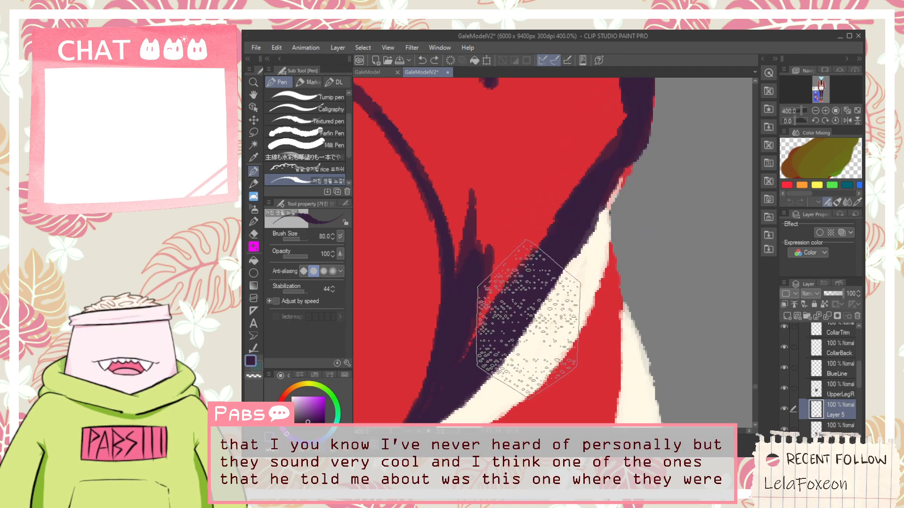
left_click_drag(569, 250, 528, 321)
key("ctrl+z")
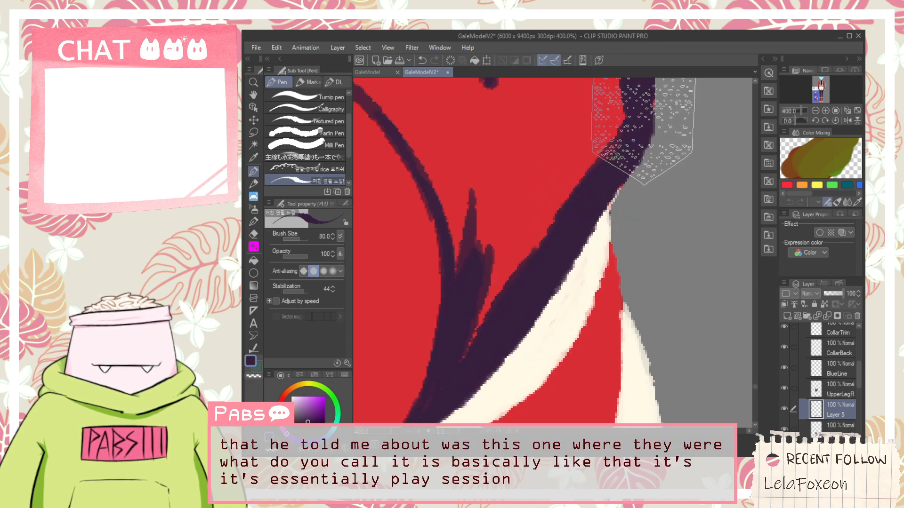
Fill the outlined instep panel above the red toe cap with dark purple.
scroll(645, 112, "down", 2)
left_click_drag(639, 114, 624, 212)
mouse_move(542, 215)
left_mouse_down()
mouse_move(607, 262)
mouse_move(618, 236)
left_mouse_up()
key("g")
left_click(596, 232)
key("p")
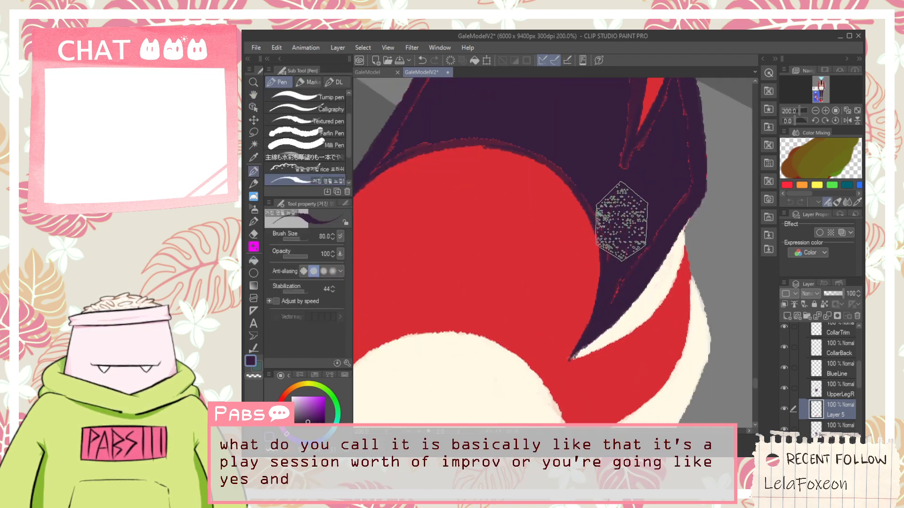
Paint over the red gaps in the panel's inner spike and smooth its edge down to the cream stripe.
left_click_drag(671, 202, 652, 266)
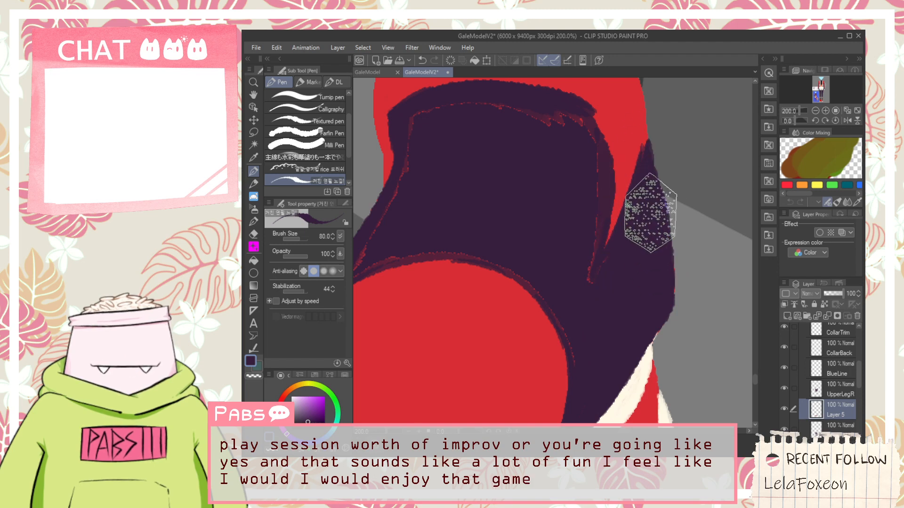
key("ctrl+z")
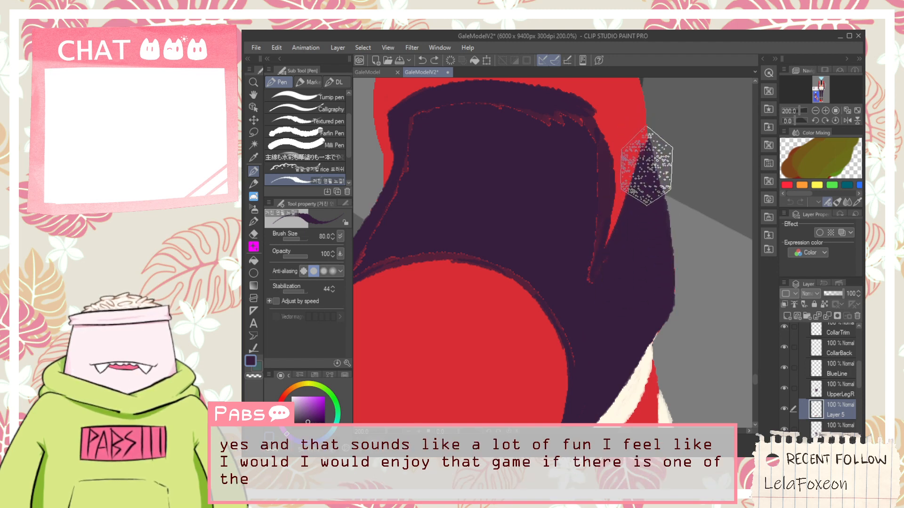
scroll(644, 174, "up", 4)
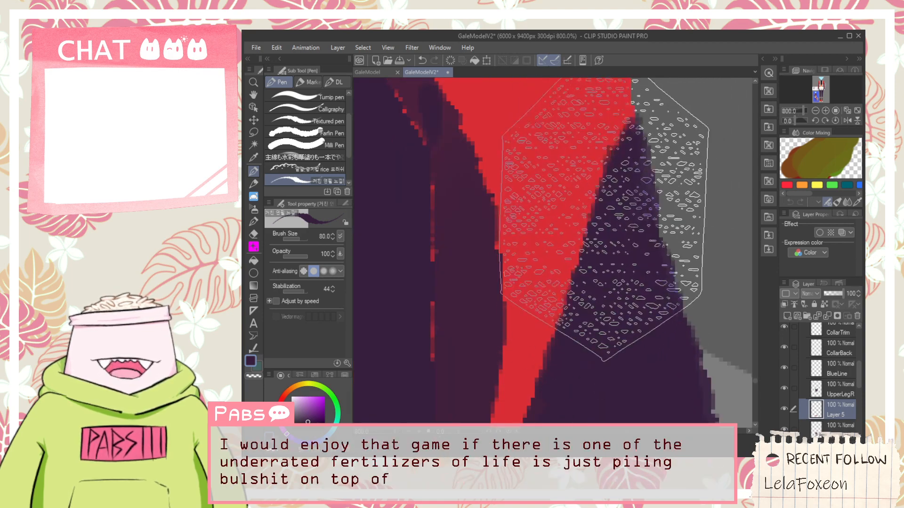
scroll(619, 141, "down", 4)
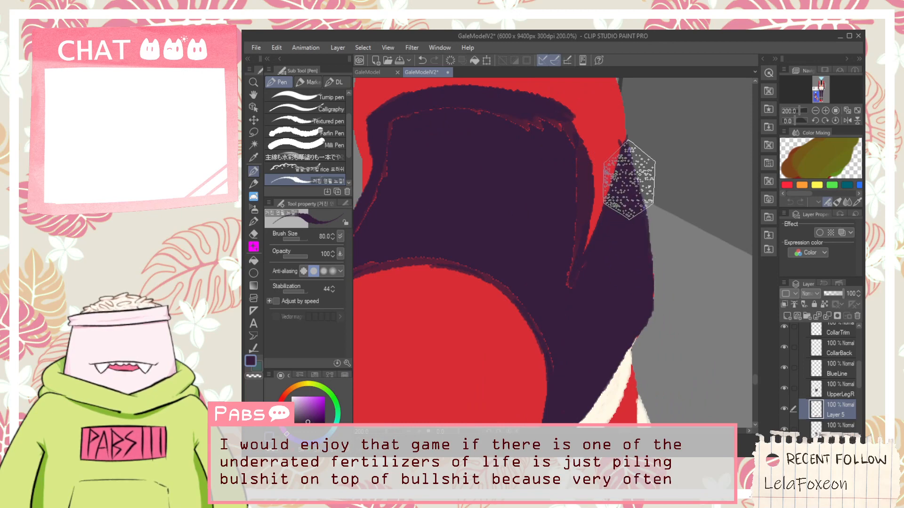
left_click_drag(630, 160, 632, 190)
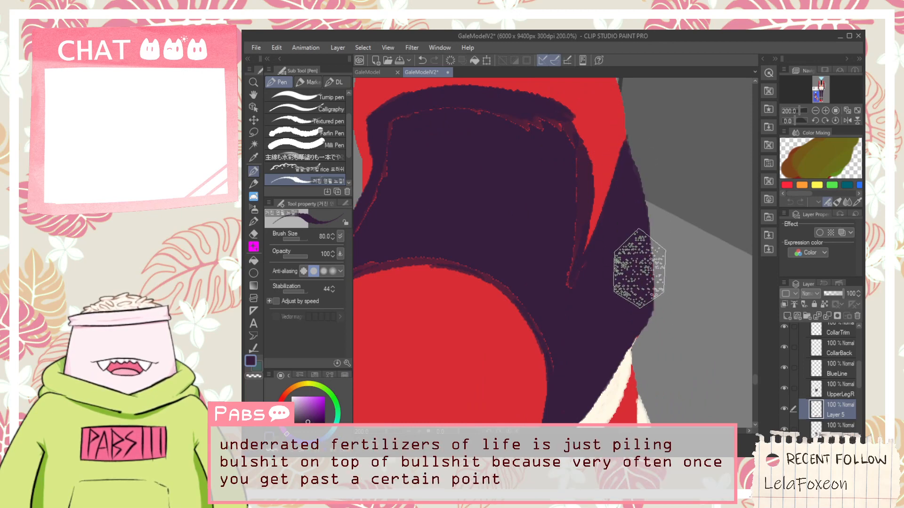
left_click_drag(641, 278, 640, 309)
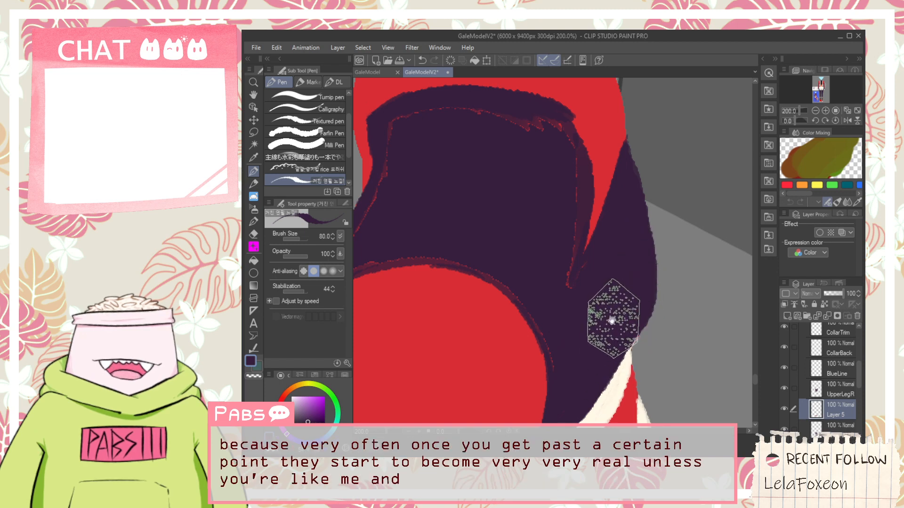
left_click_drag(613, 317, 627, 209)
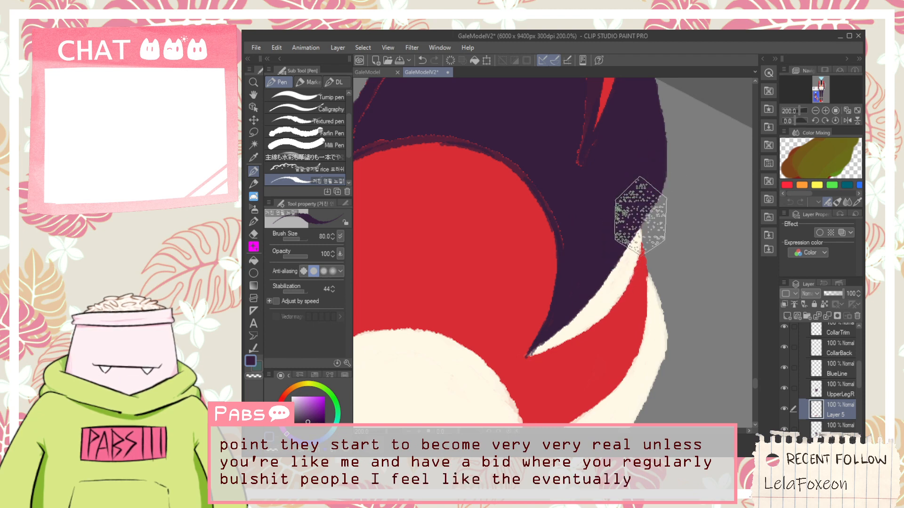
Paint over the red gaps along the dark purple panel's curved edge above the red toe cap.
left_click_drag(616, 190, 669, 201)
left_click_drag(532, 219, 640, 242)
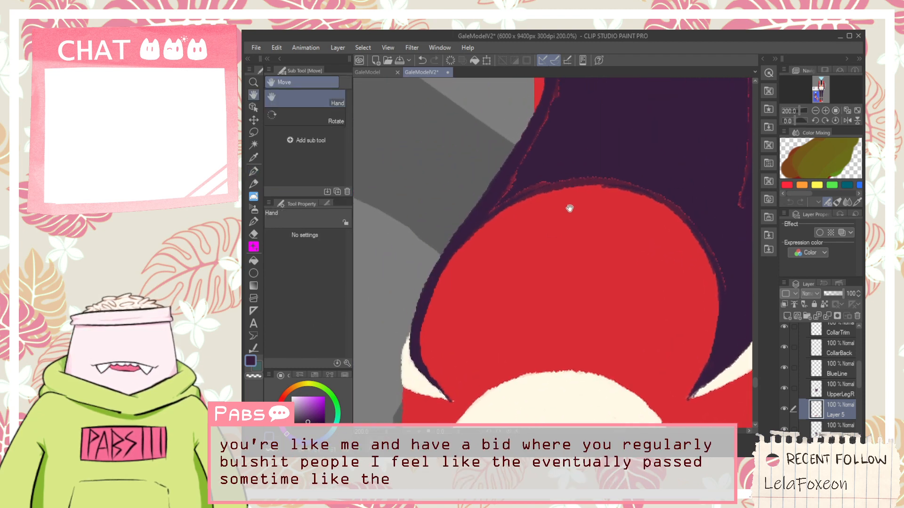
left_click_drag(564, 204, 529, 292)
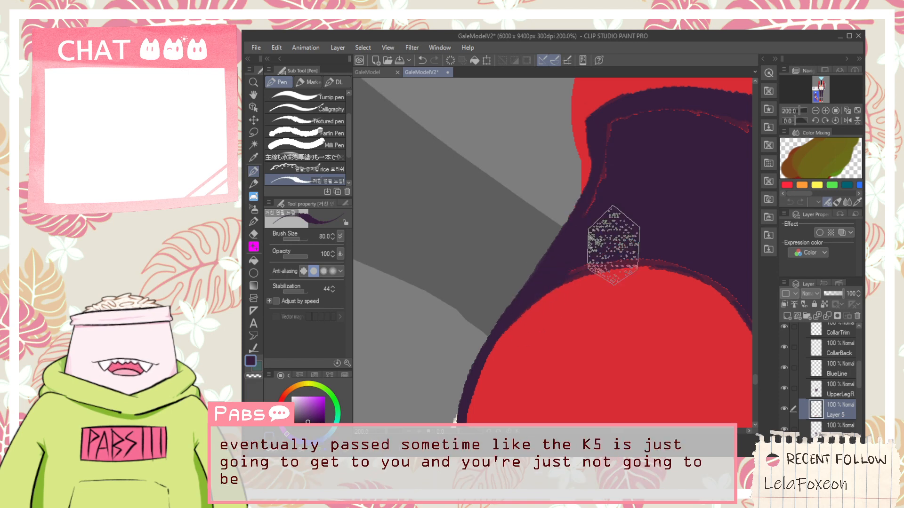
left_click_drag(601, 232, 527, 224)
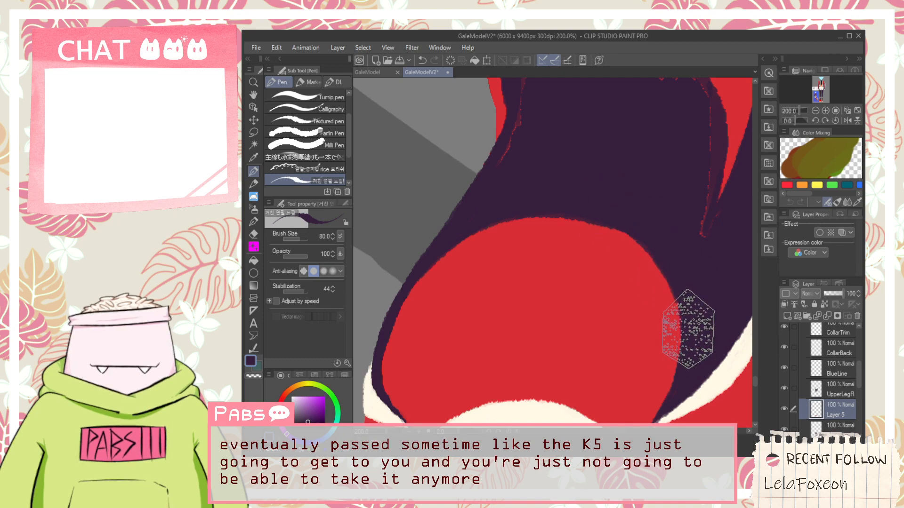
Fill the remaining red gaps along the instep panel's outer, upper and inner edges with dark purple.
left_click_drag(651, 201, 563, 284)
scroll(563, 283, "up", 2)
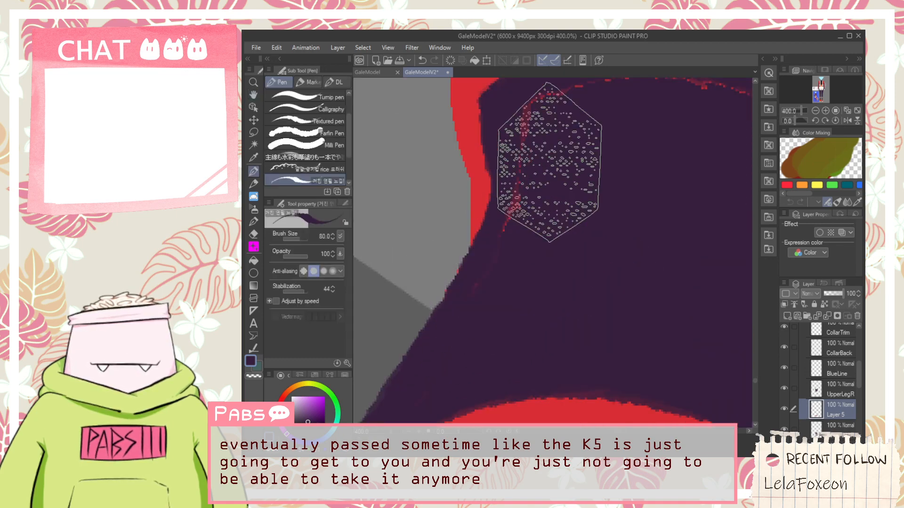
scroll(504, 226, "down", 2)
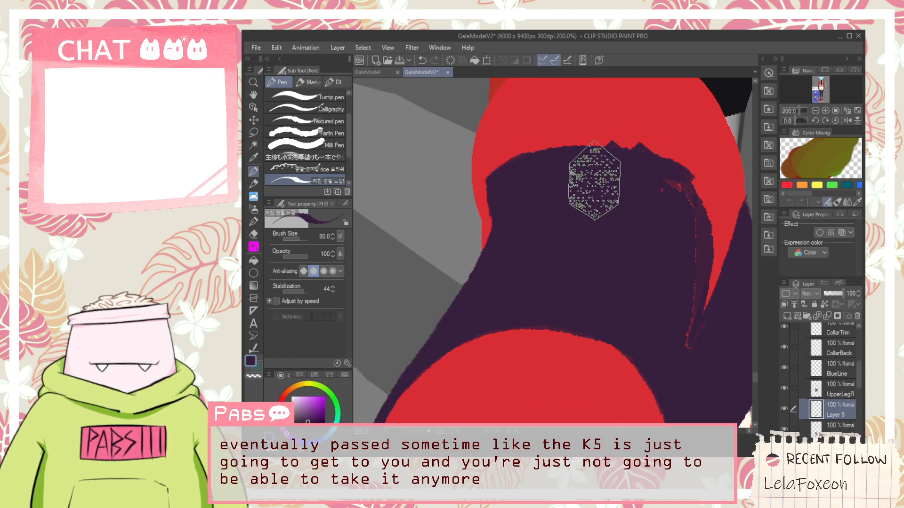
scroll(516, 207, "up", 2)
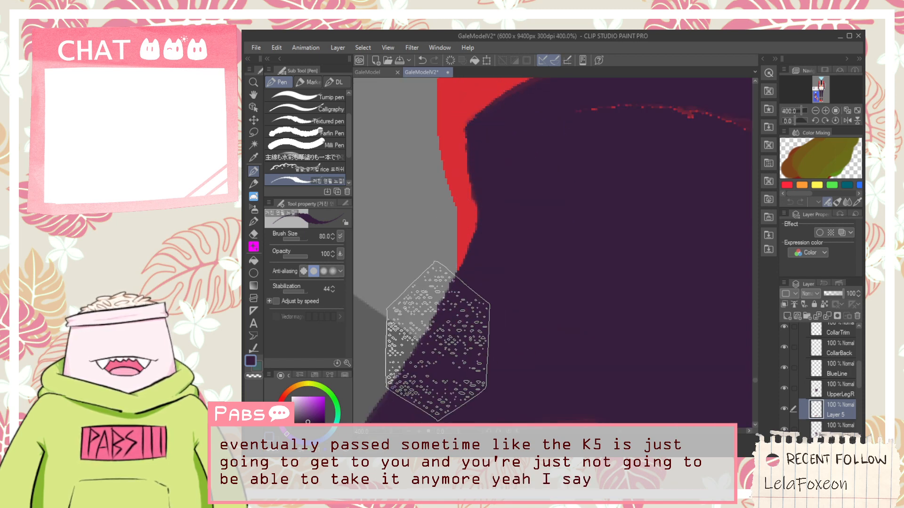
scroll(519, 233, "down", 3)
scroll(520, 234, "up", 1)
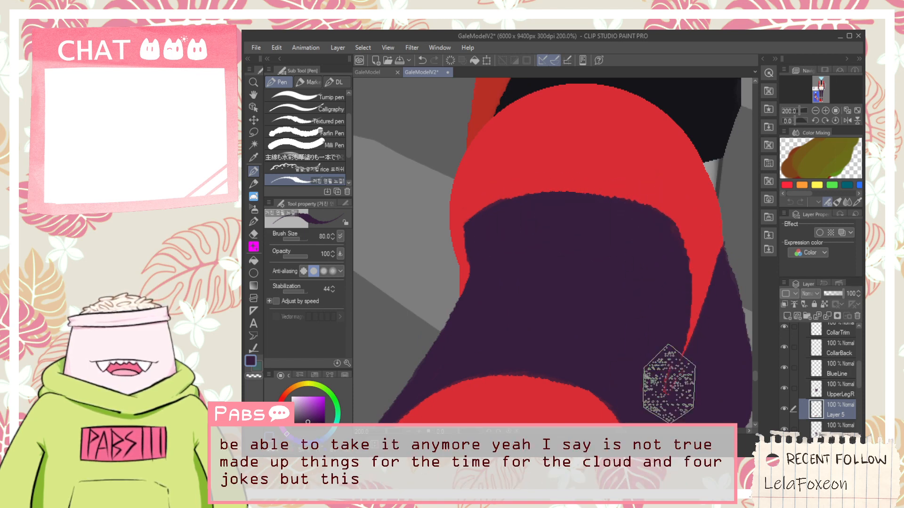
scroll(663, 330, "down", 1)
Sample the sneaker's red and repaint the instep panel's upper edge as a downward curve beneath the red tongue.
scroll(663, 330, "down", 4)
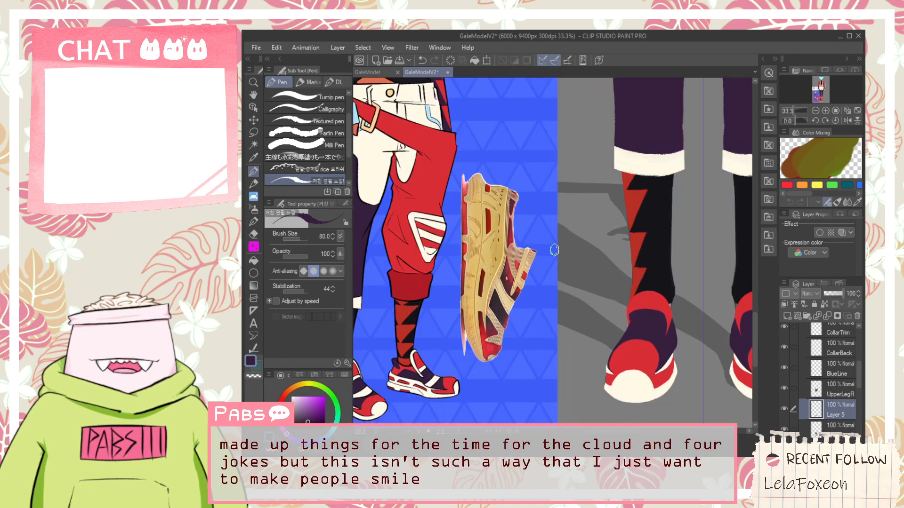
key("h")
left_click_drag(461, 300, 486, 283)
scroll(475, 272, "up", 2)
scroll(486, 278, "down", 3)
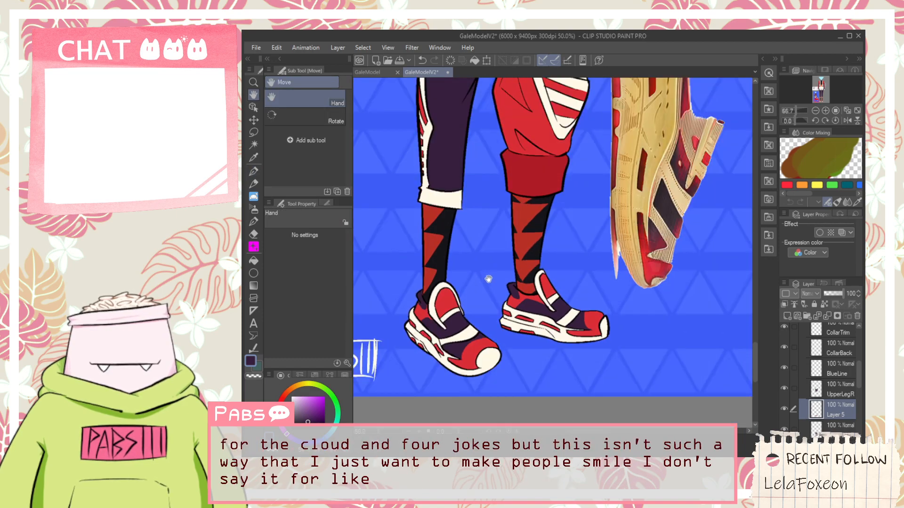
left_click_drag(617, 295, 556, 303)
key("i")
left_click(628, 235)
scroll(628, 235, "up", 3)
key("p")
scroll(565, 296, "up", 3)
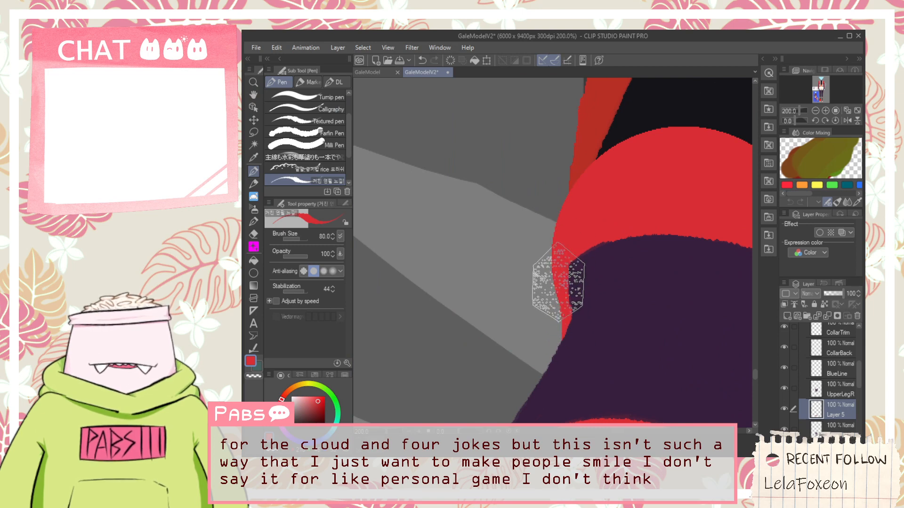
scroll(564, 288, "down", 1)
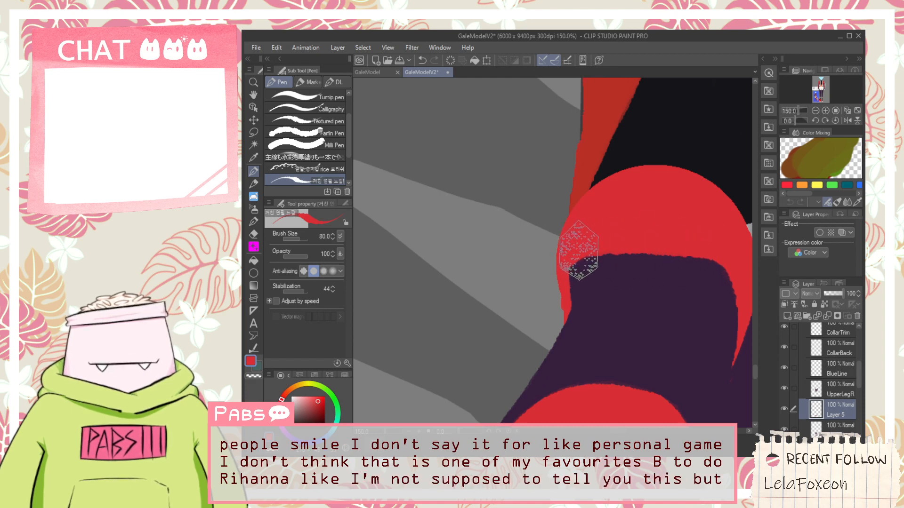
left_click_drag(571, 255, 503, 246)
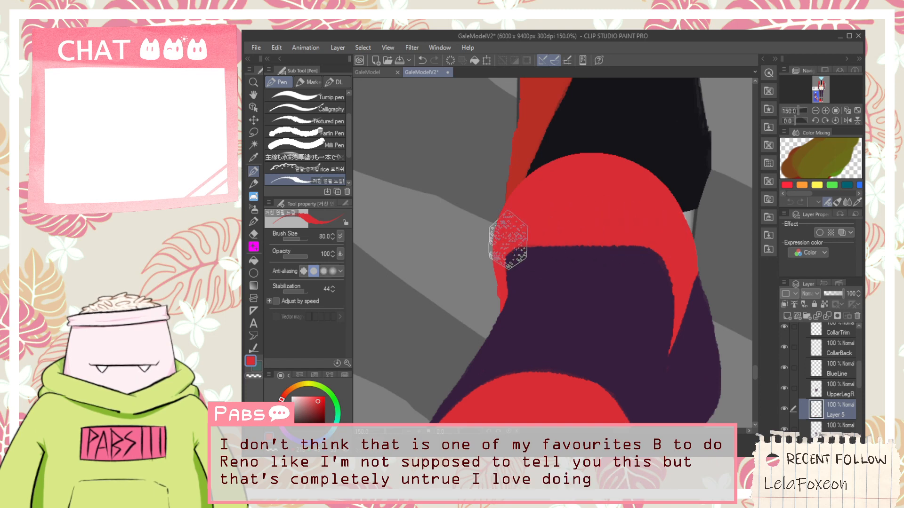
mouse_move(495, 251)
left_mouse_down()
mouse_move(586, 254)
mouse_move(634, 244)
mouse_move(510, 249)
mouse_move(695, 220)
mouse_move(514, 247)
left_mouse_up()
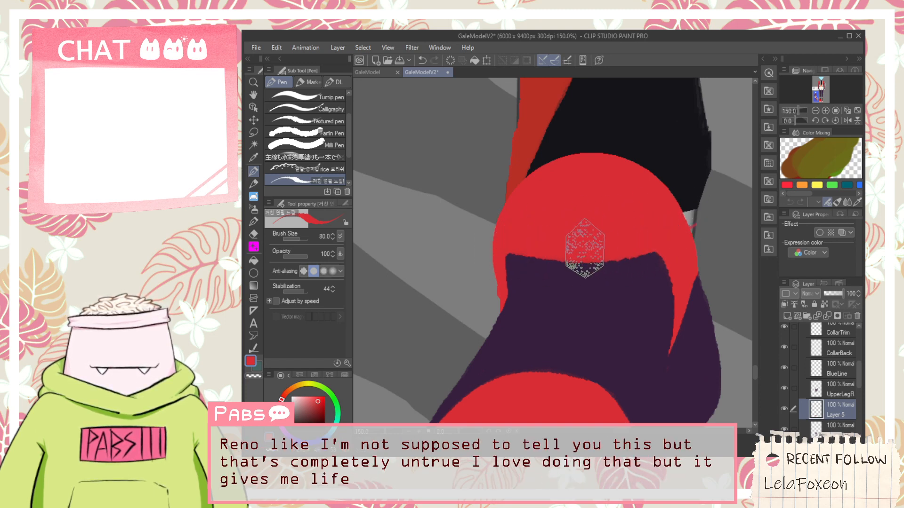
Sharpen the panel's two upper corners into points with dark purple and refine the curve between them.
key("e")
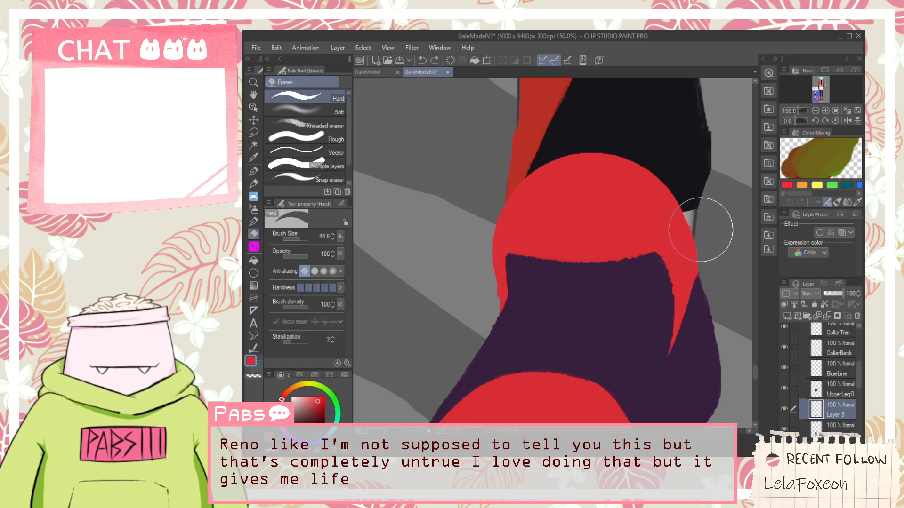
scroll(699, 229, "down", 3)
key("space")
left_click_drag(653, 272, 675, 197)
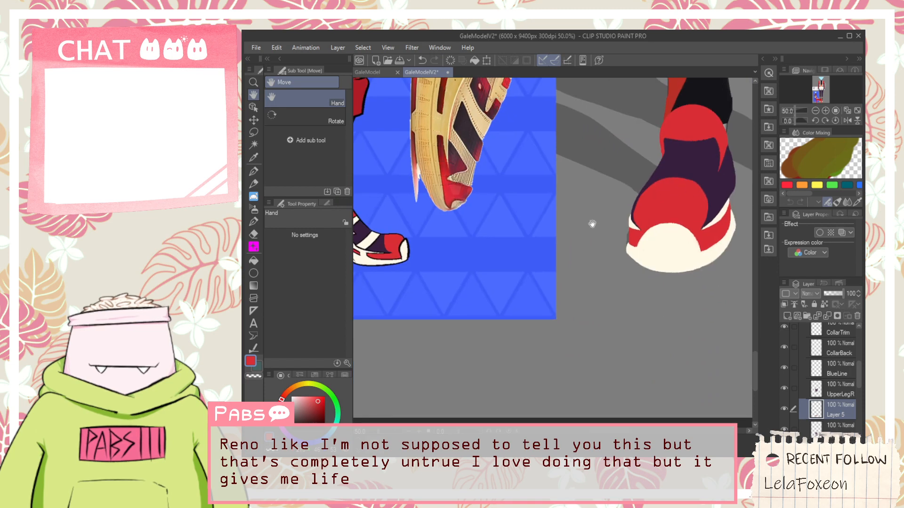
left_click_drag(646, 279, 583, 286)
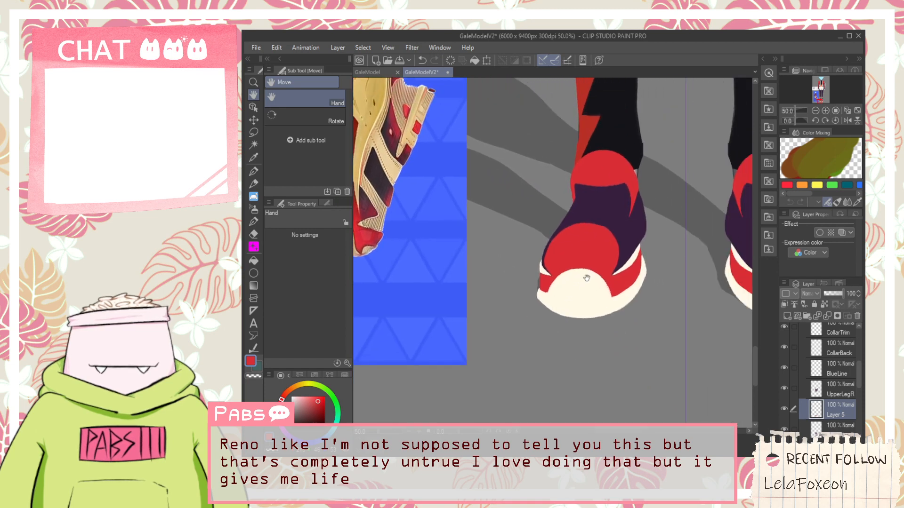
scroll(612, 198, "up", 6)
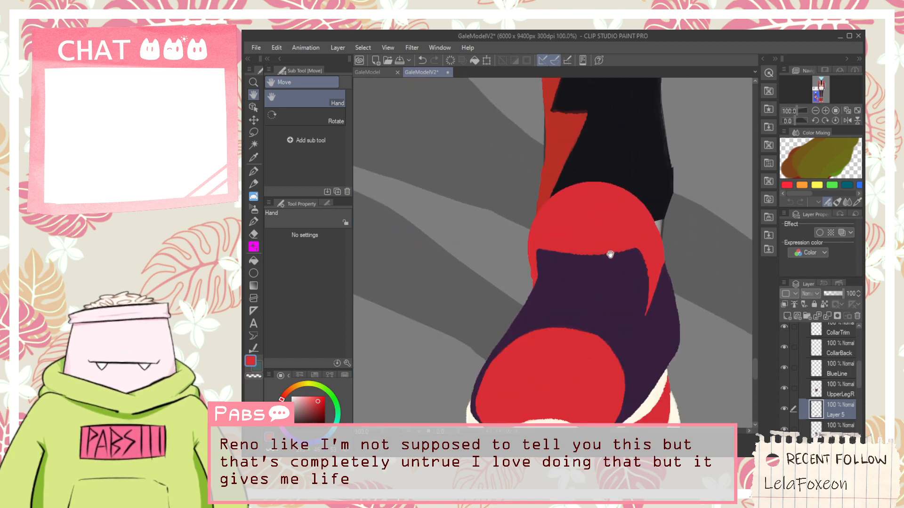
key("p")
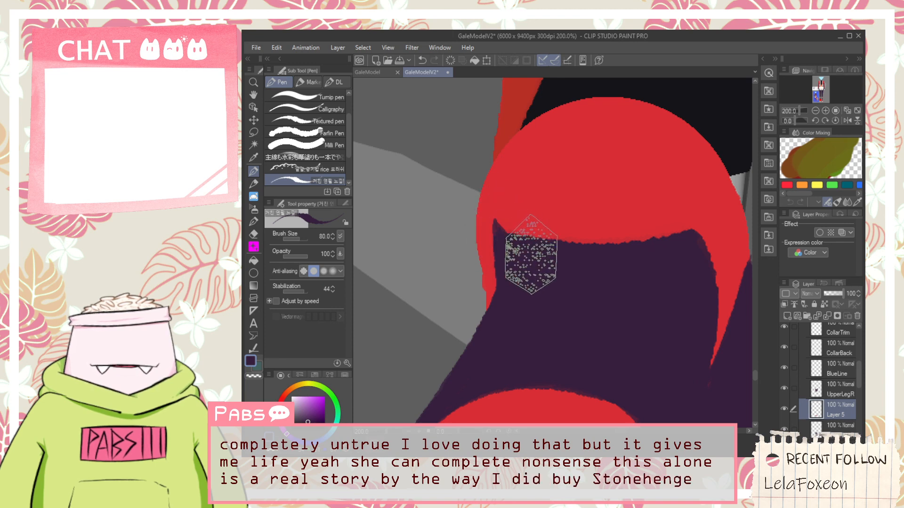
key("ctrl+z")
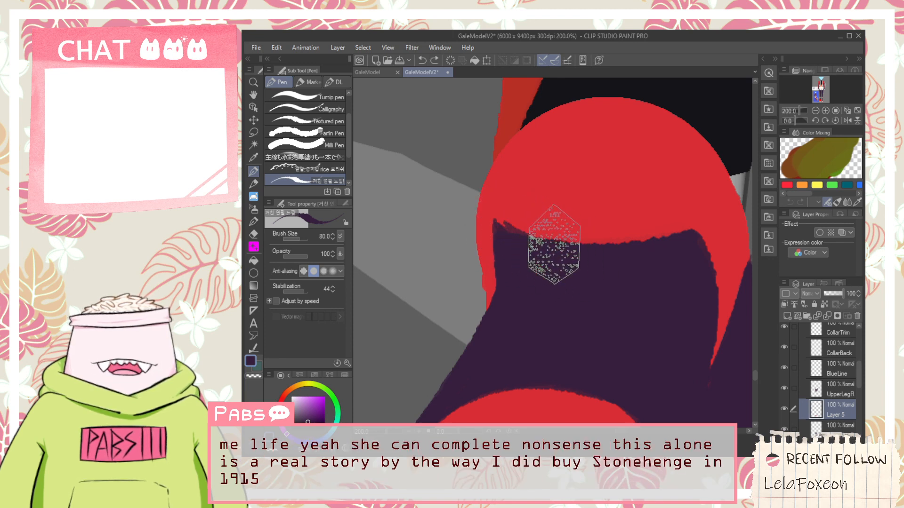
left_click_drag(498, 229, 535, 244)
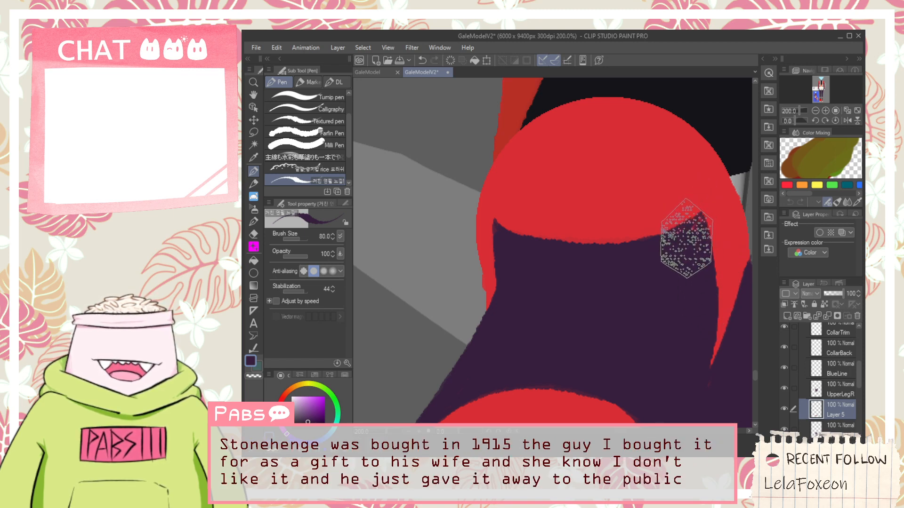
scroll(683, 241, "up", 5)
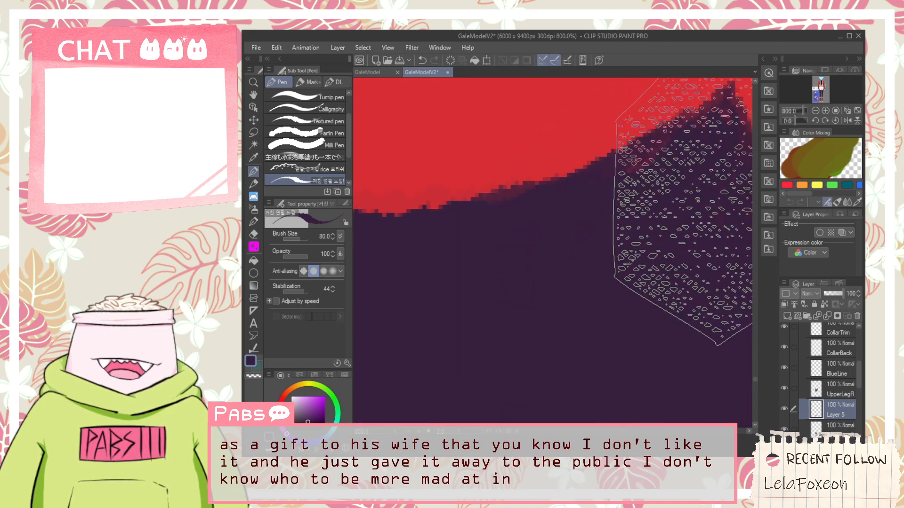
scroll(702, 203, "down", 6)
scroll(668, 205, "down", 2)
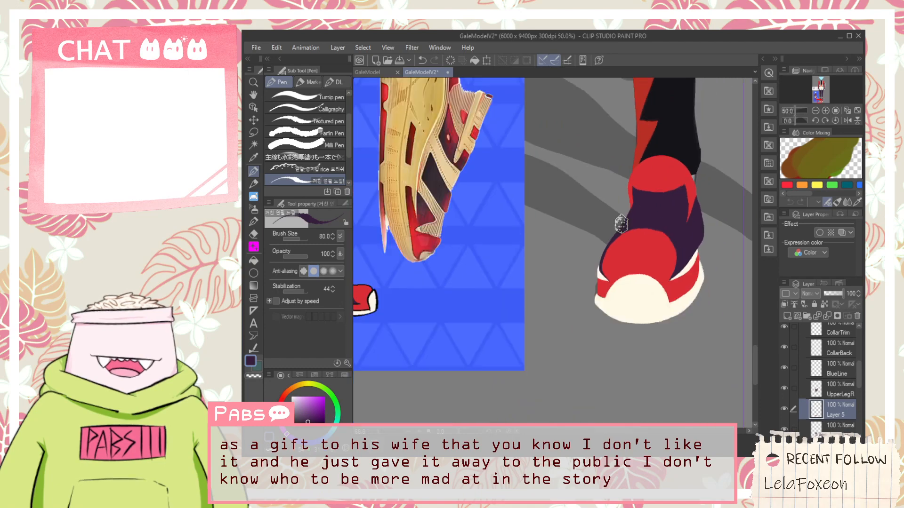
Sample the tongue's red and smooth its lower edge where it meets the dark purple panel.
left_click_drag(652, 200, 591, 239)
scroll(594, 233, "up", 2)
left_click(599, 211, "alt")
scroll(599, 215, "up", 2)
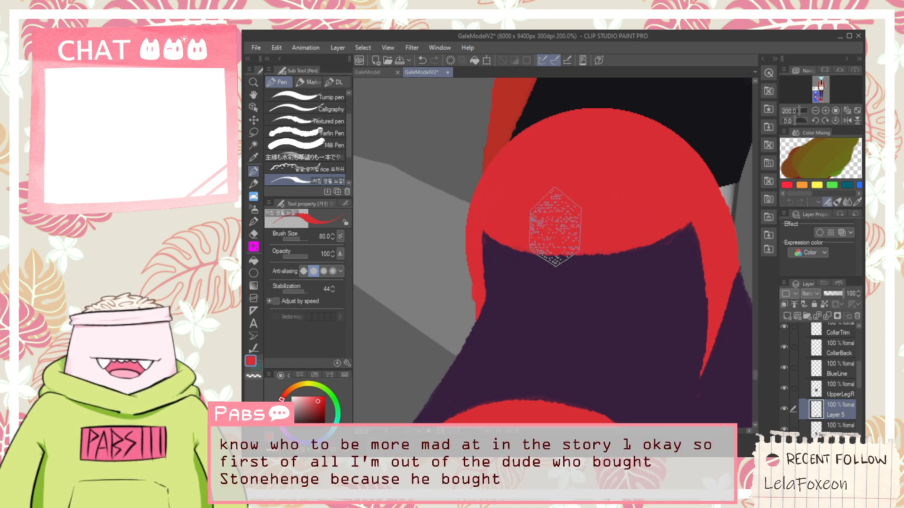
Compare the painted tongue and instep panel with the sneakers in the reference art.
scroll(624, 226, "down", 6)
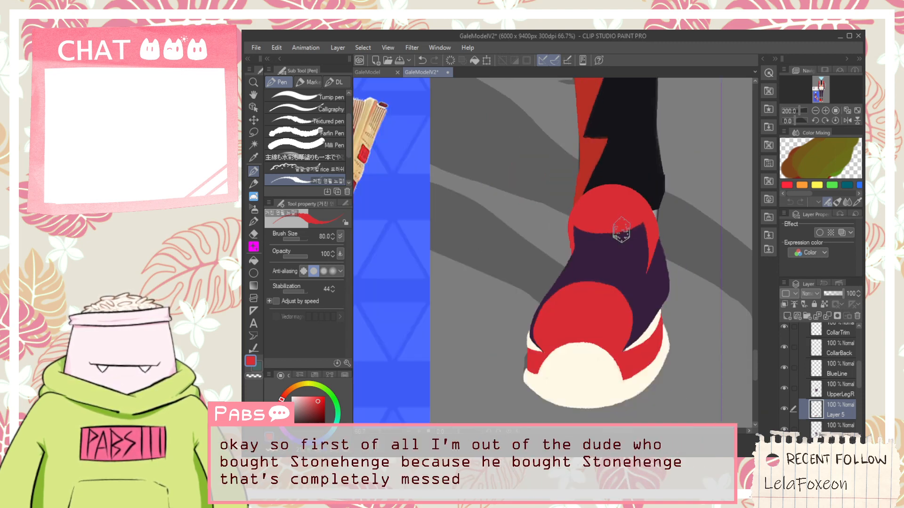
left_click_drag(596, 206, 646, 295)
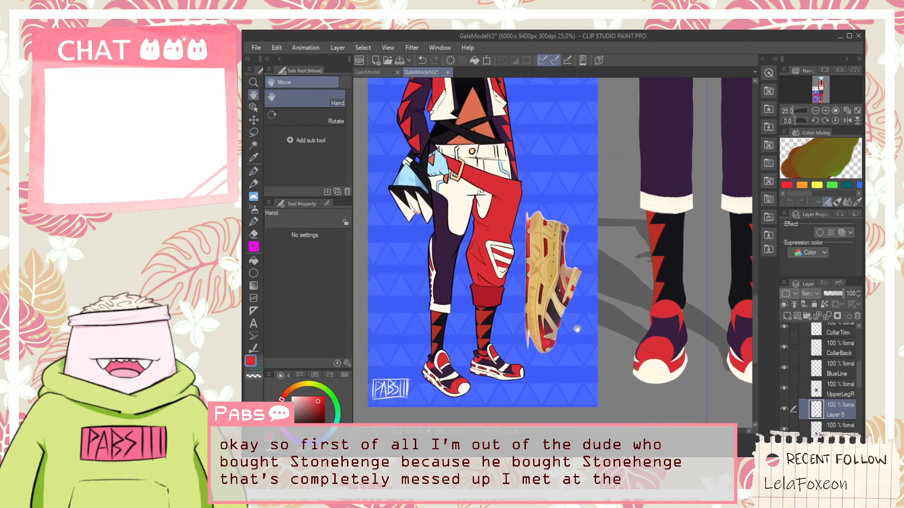
scroll(509, 325, "up", 4)
key("alt")
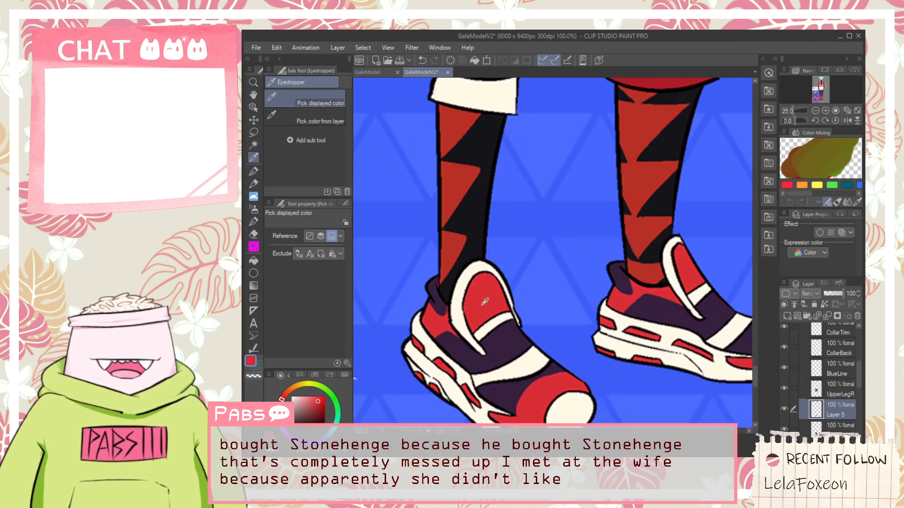
scroll(503, 318, "down", 2)
key("space")
left_click_drag(674, 305, 459, 301)
scroll(527, 277, "up", 4)
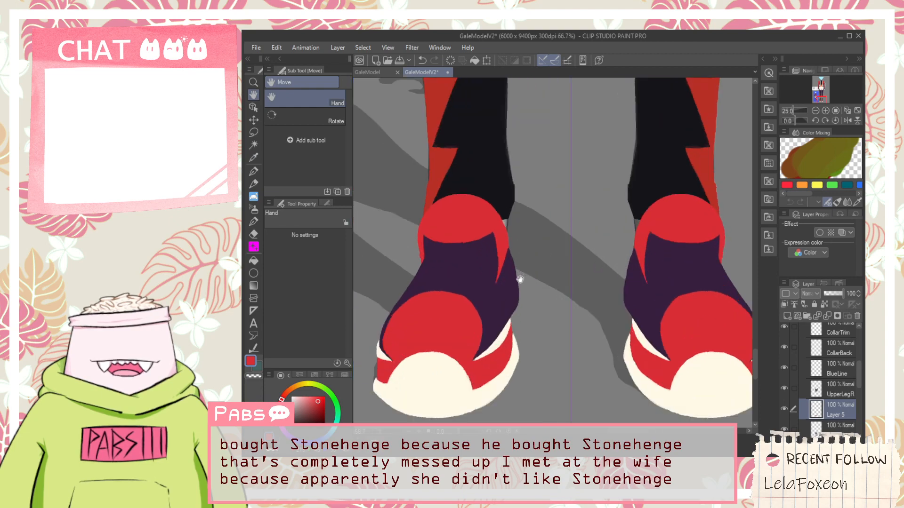
Sample the cream colour and paint a curved cream band across the red tongue's lower edge, above the purple panel.
scroll(500, 291, "down", 4)
scroll(549, 309, "up", 1)
left_click(549, 309, "alt")
scroll(549, 309, "down", 1)
left_click_drag(500, 291, 586, 303)
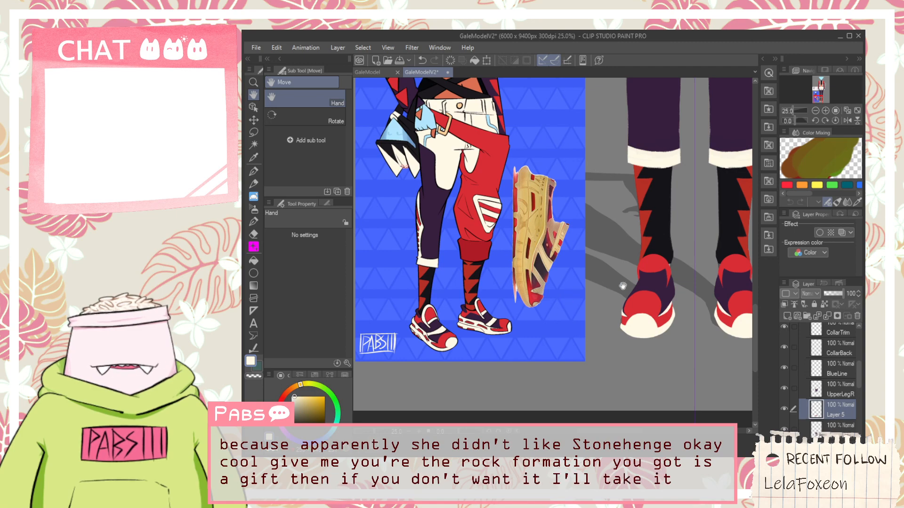
scroll(622, 285, "up", 5)
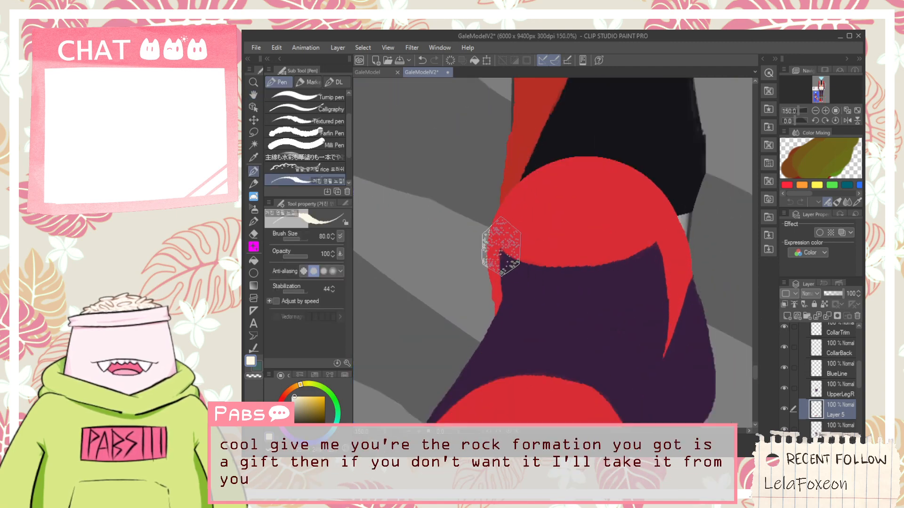
key("ctrl+z")
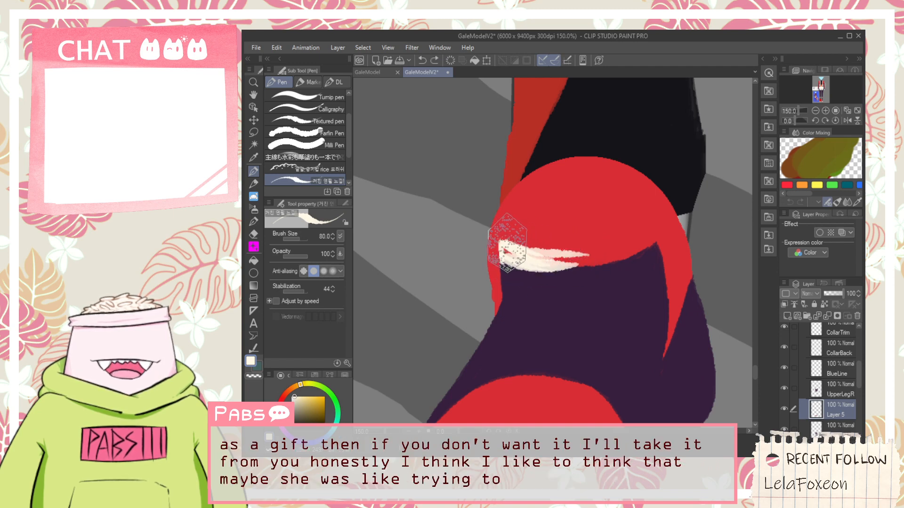
left_click_drag(507, 247, 577, 240)
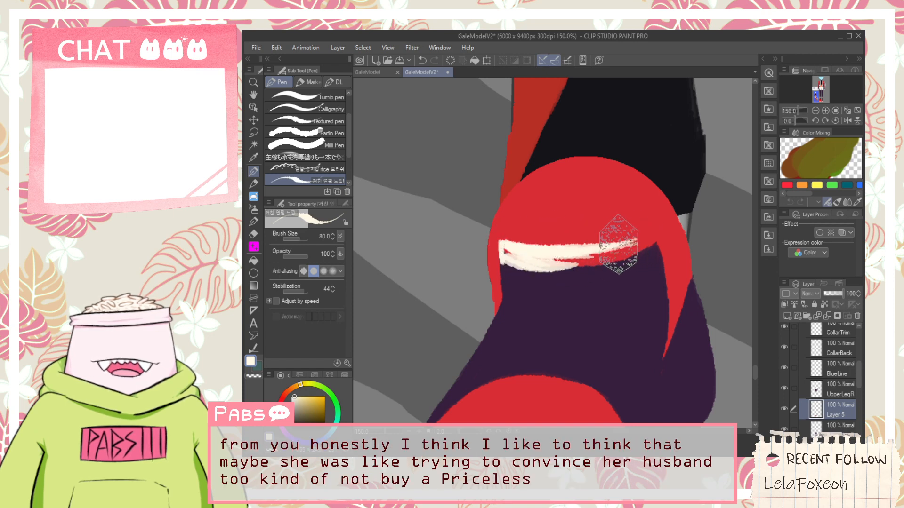
scroll(543, 260, "up", 1)
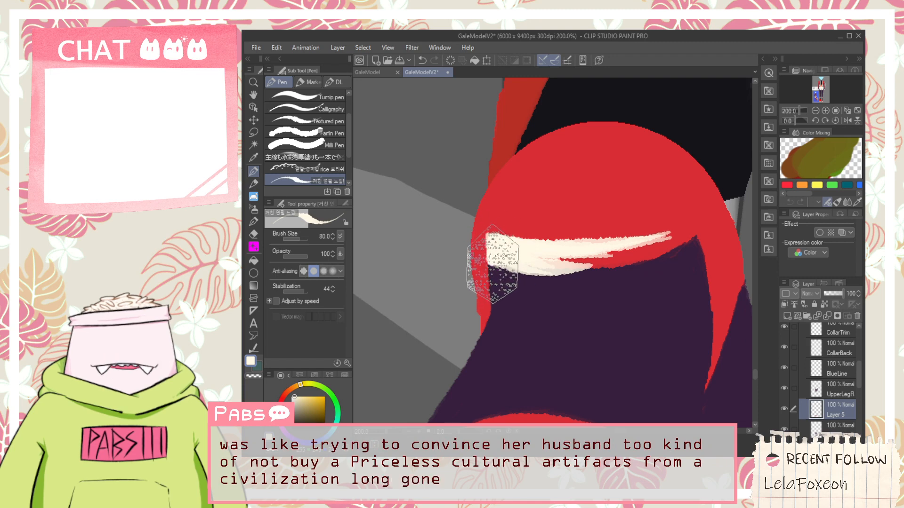
mouse_move(526, 271)
left_mouse_down()
mouse_move(577, 266)
mouse_move(545, 266)
mouse_move(550, 259)
mouse_move(624, 261)
mouse_move(534, 263)
mouse_move(649, 253)
mouse_move(586, 267)
mouse_move(598, 254)
mouse_move(661, 248)
mouse_move(605, 265)
mouse_move(620, 264)
mouse_move(662, 248)
mouse_move(617, 265)
mouse_move(508, 267)
mouse_move(593, 274)
mouse_move(521, 272)
mouse_move(642, 265)
mouse_move(560, 261)
mouse_move(678, 244)
mouse_move(622, 257)
mouse_move(670, 247)
mouse_move(622, 270)
mouse_move(613, 267)
mouse_move(676, 248)
mouse_move(590, 273)
mouse_move(647, 264)
mouse_move(632, 264)
mouse_move(682, 246)
mouse_move(651, 266)
mouse_move(701, 242)
mouse_move(626, 253)
mouse_move(681, 241)
mouse_move(648, 240)
mouse_move(688, 230)
left_mouse_up()
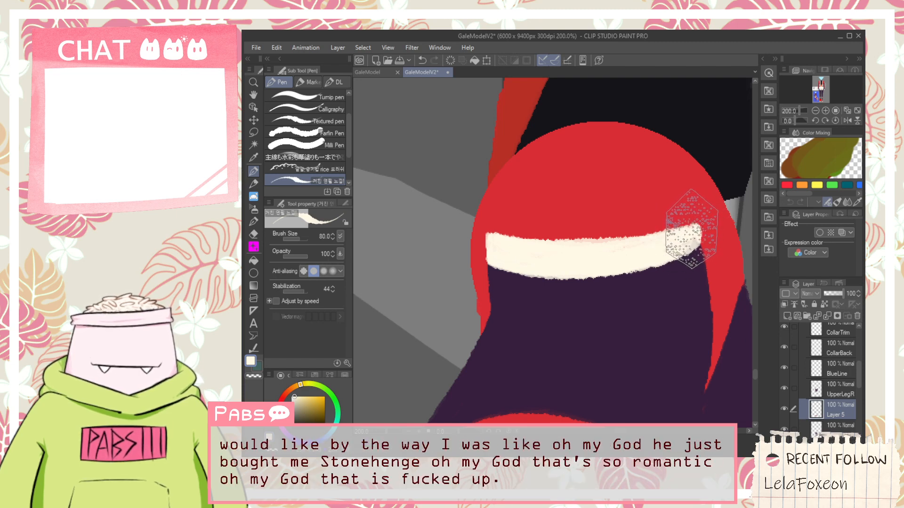
Resample the cream colour and look over the sneaker's tongue band in a wider view.
key("i")
left_click(563, 306)
scroll(562, 308, "up", 2)
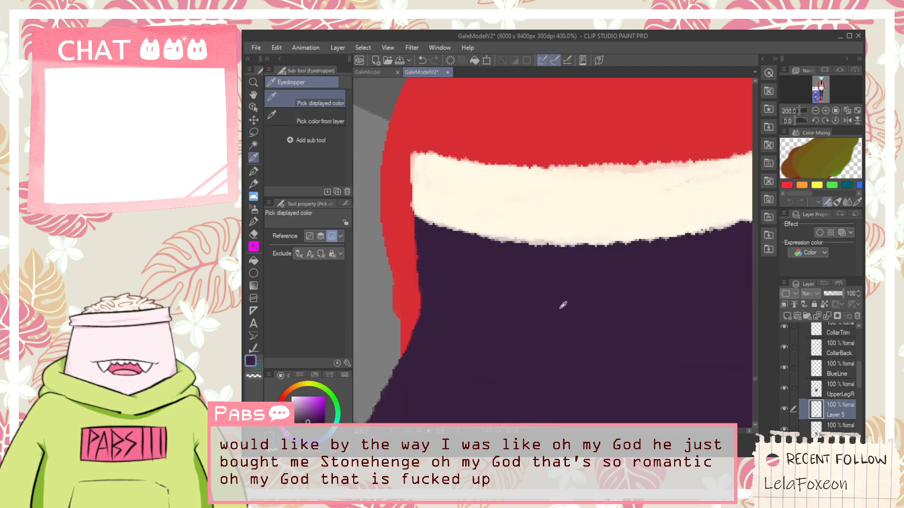
scroll(571, 299, "down", 4)
left_click(569, 276)
scroll(572, 279, "down", 2)
left_click_drag(523, 321, 680, 248)
scroll(417, 302, "up", 1)
key("space")
left_click_drag(658, 200, 434, 287)
scroll(590, 264, "up", 2)
Paint a cream stripe along the sneaker's outer left edge, joining the tongue band and tapering down to the purple panel.
key("p")
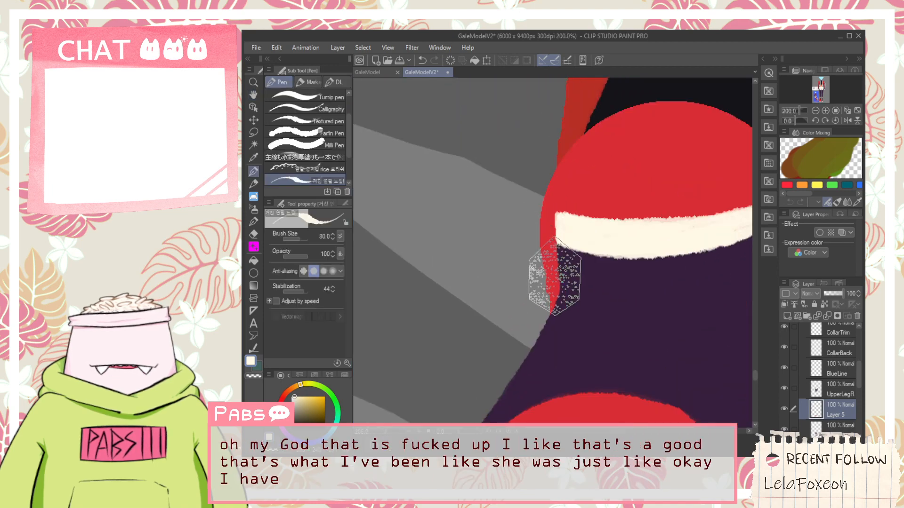
scroll(551, 313, "up", 3)
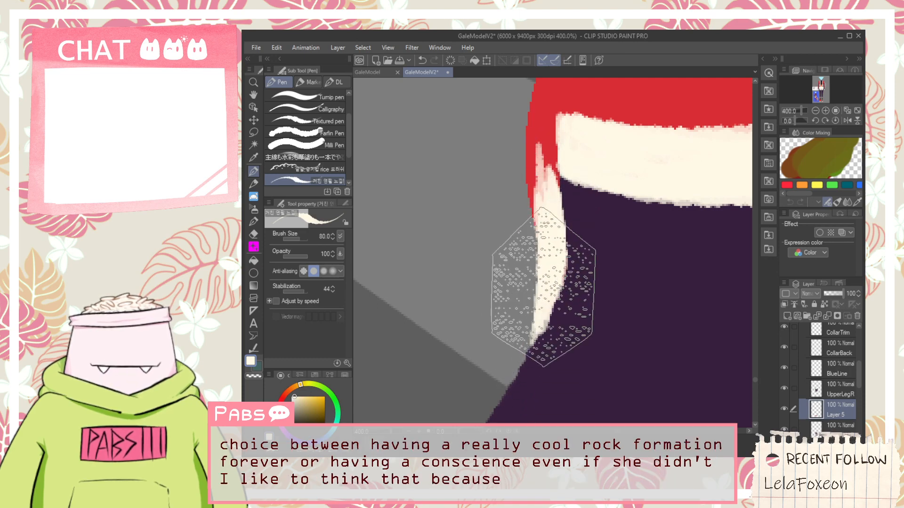
mouse_move(543, 232)
left_mouse_down()
mouse_move(544, 113)
mouse_move(553, 106)
left_mouse_up()
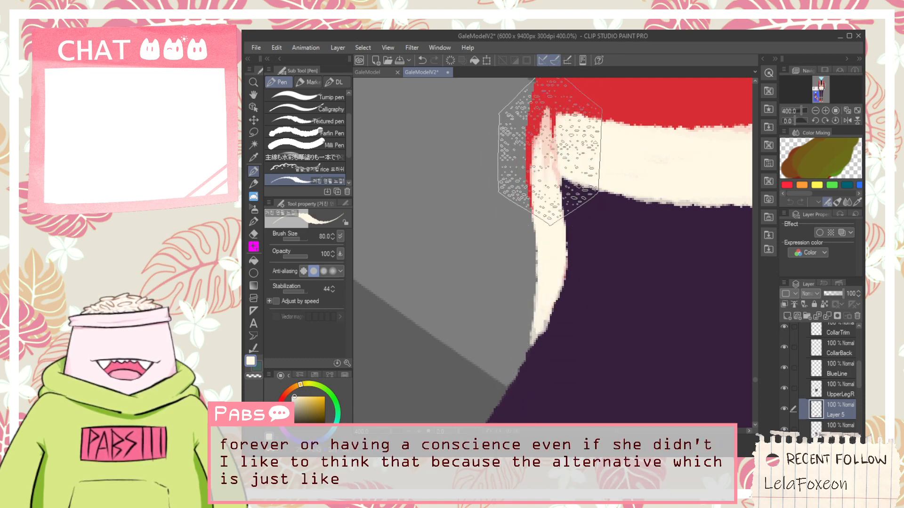
left_click_drag(558, 178, 557, 222)
scroll(545, 247, "up", 3)
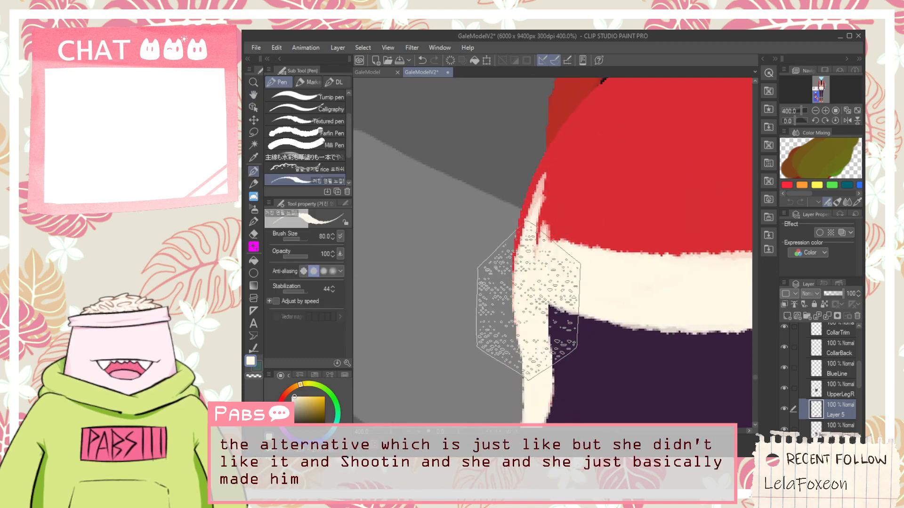
mouse_move(554, 210)
left_mouse_down()
mouse_move(520, 292)
mouse_move(522, 315)
left_mouse_up()
left_click_drag(534, 182, 532, 301)
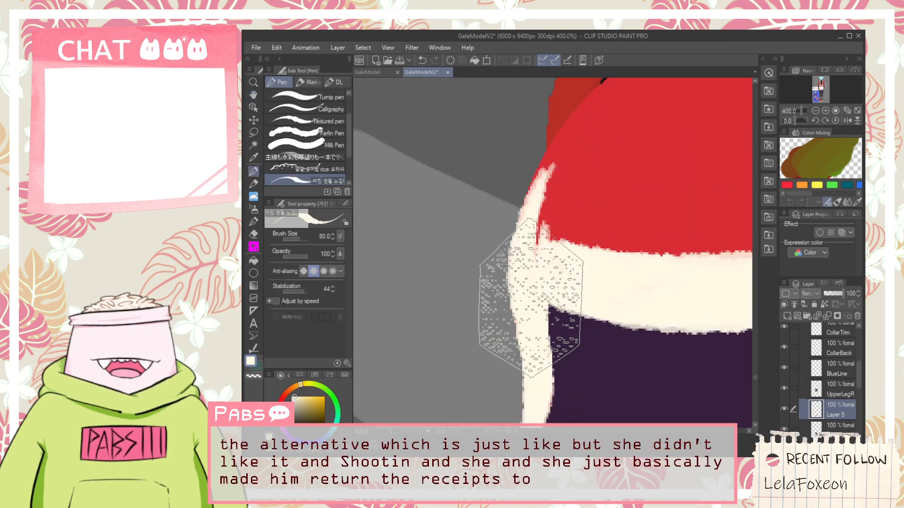
Extend the cream stripe upward as a thick curved border along the red tongue's left edge, undoing misplaced strokes.
key("space")
left_click_drag(545, 264, 534, 284)
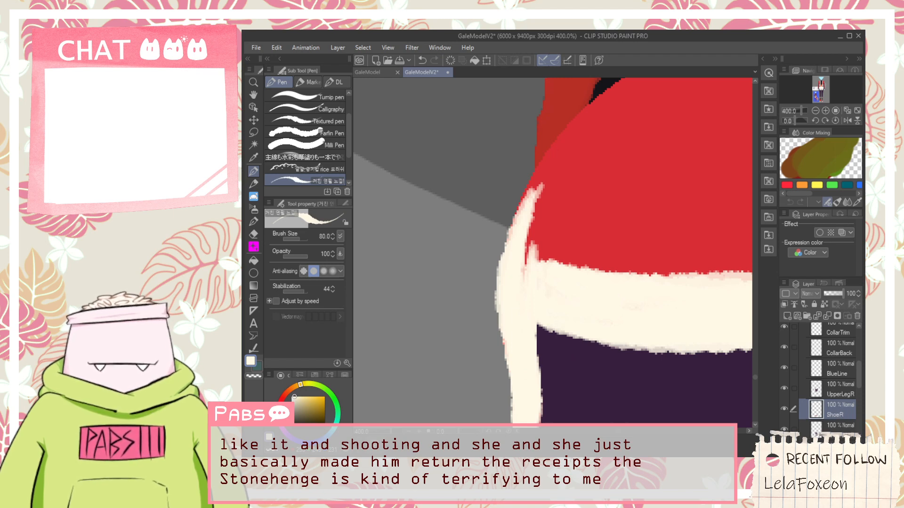
key("space")
mouse_move(514, 274)
left_mouse_down()
mouse_move(495, 314)
mouse_move(491, 280)
left_mouse_up()
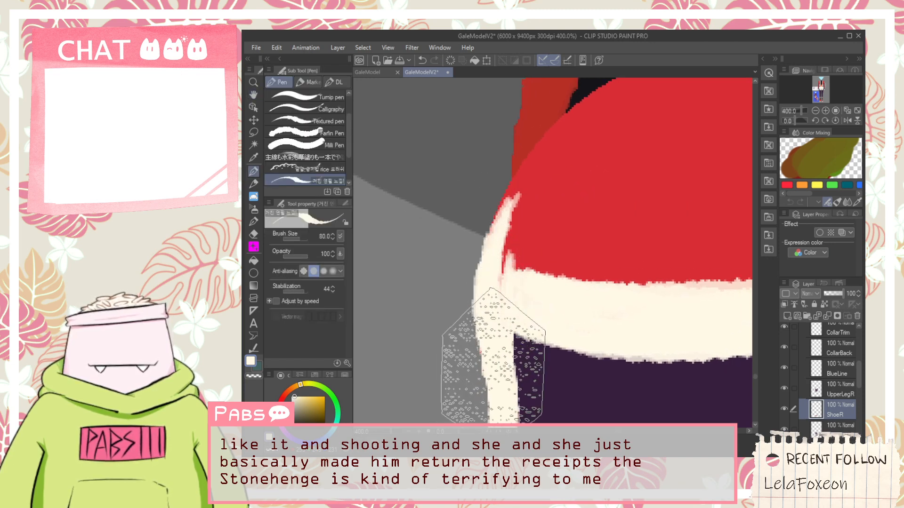
left_click_drag(488, 329, 514, 208)
left_click_drag(485, 301, 541, 163)
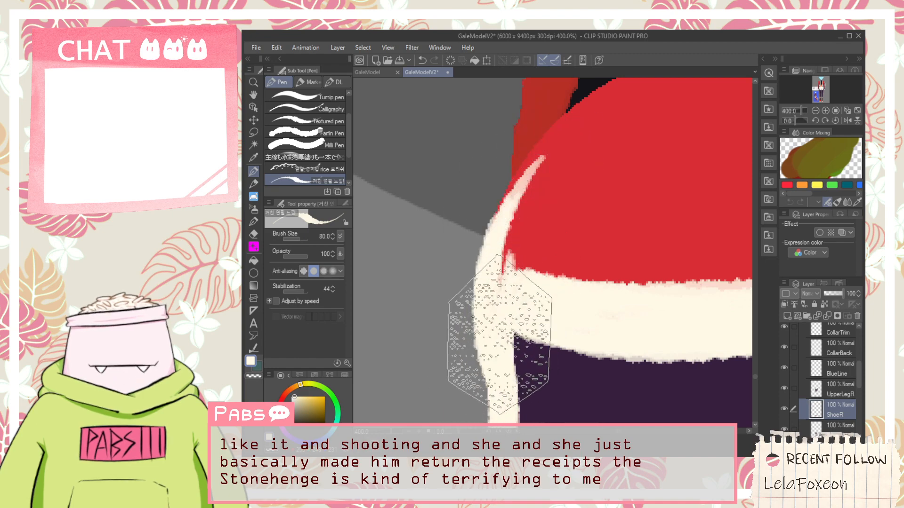
left_click_drag(502, 330, 554, 135)
mouse_move(519, 269)
left_mouse_down()
mouse_move(609, 96)
mouse_move(510, 299)
mouse_move(597, 127)
left_mouse_up()
key("ctrl+z")
key("ctrl+z")
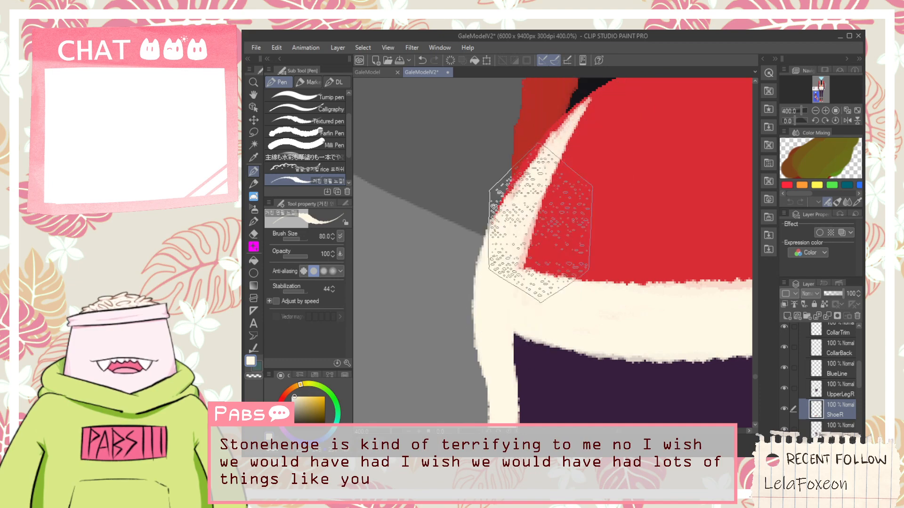
key("ctrl+z")
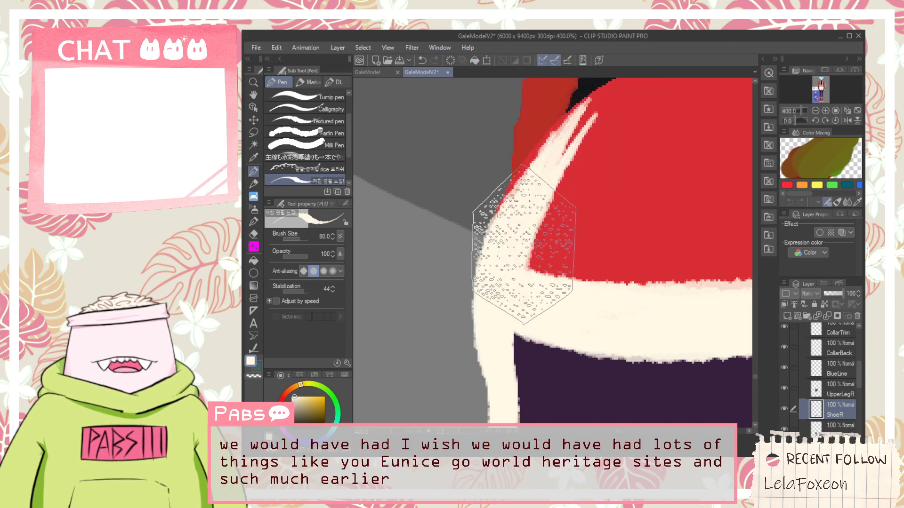
left_click_drag(528, 240, 617, 92)
left_click_drag(575, 156, 535, 252)
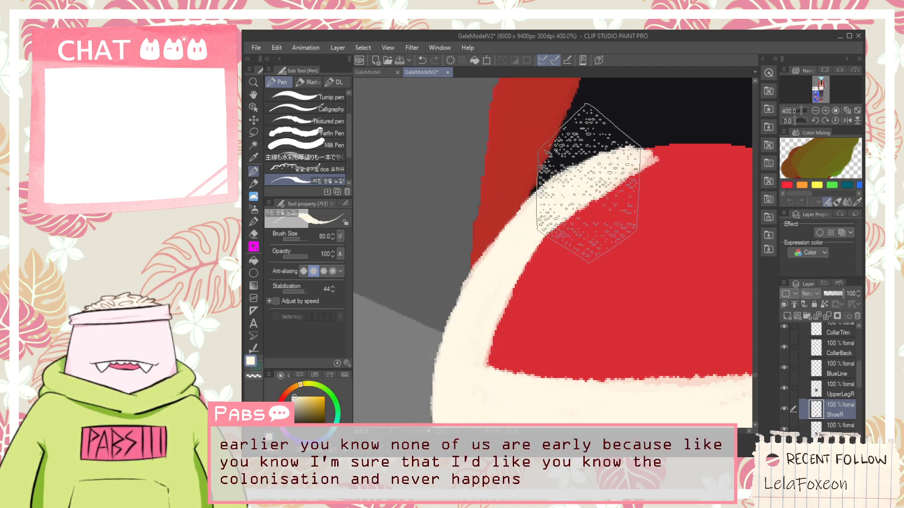
Curve the cream border from the tongue's left edge onto its top edge, redoing the uneven stroke.
left_click_drag(639, 157, 730, 149)
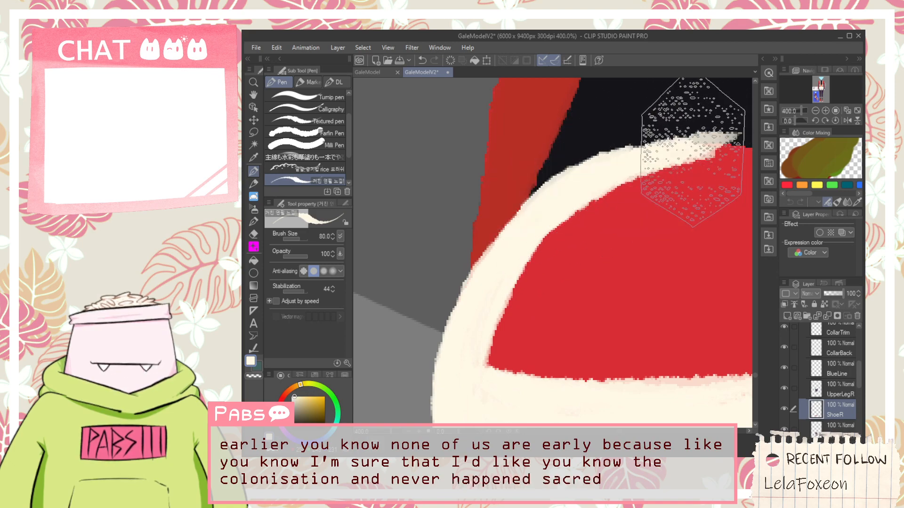
key("ctrl+z")
left_click_drag(585, 193, 687, 174)
left_click_drag(581, 205, 706, 177)
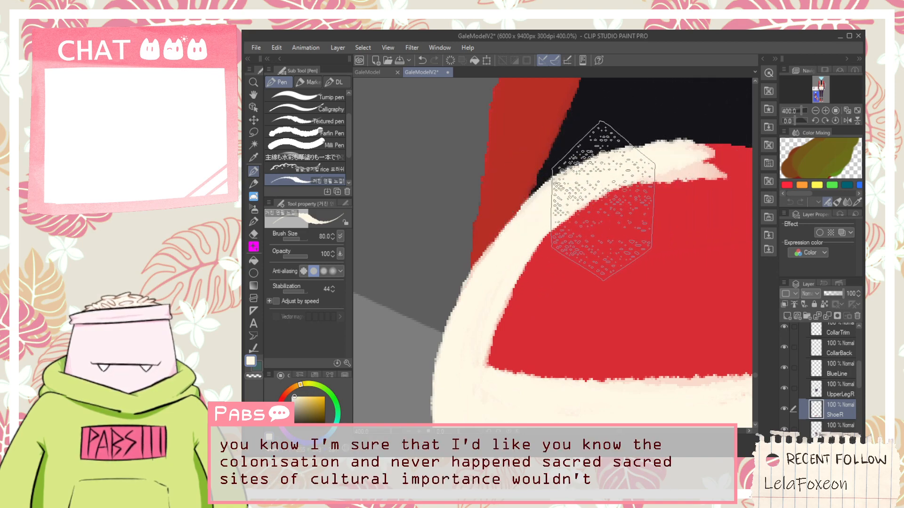
left_click_drag(608, 177, 709, 157)
Continue the cream border over the top of the red tongue and even out its thickness against the black sock.
key("space")
mouse_move(629, 229)
left_mouse_down()
mouse_move(541, 269)
mouse_move(479, 269)
left_mouse_up()
left_click_drag(455, 203, 529, 210)
mouse_move(467, 236)
left_mouse_down()
mouse_move(544, 193)
mouse_move(568, 196)
left_mouse_up()
mouse_move(466, 220)
left_mouse_down()
mouse_move(607, 205)
mouse_move(644, 215)
left_mouse_up()
key("ctrl+z")
left_click_drag(416, 231, 645, 201)
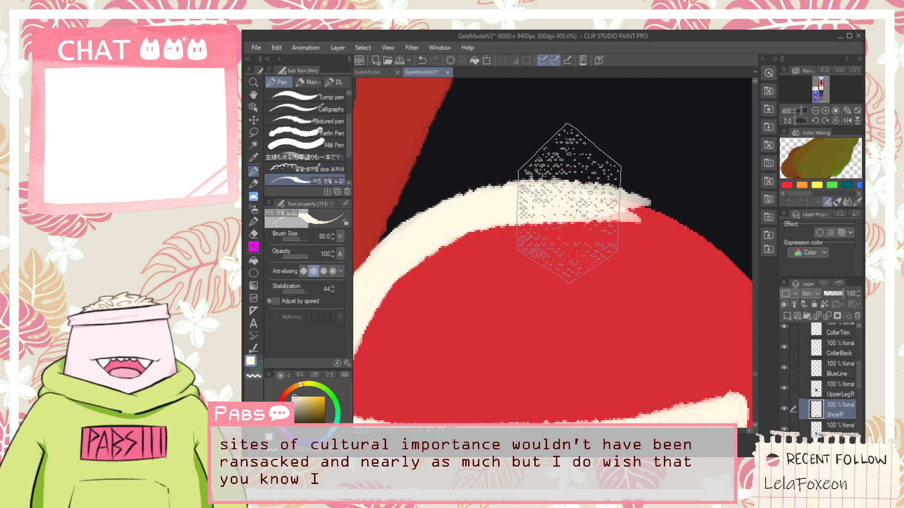
left_click_drag(494, 198, 658, 249)
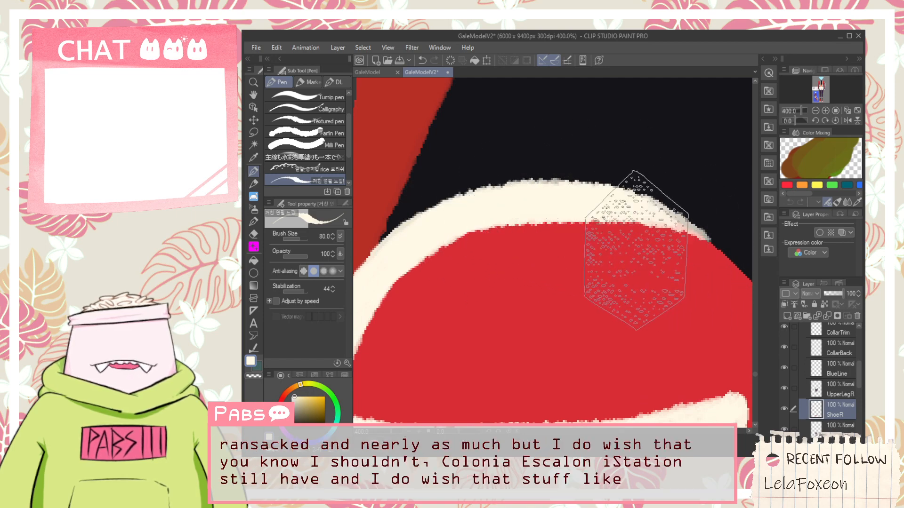
left_click_drag(553, 189, 699, 240)
left_click_drag(492, 191, 720, 263)
mouse_move(577, 214)
left_mouse_down()
mouse_move(725, 304)
mouse_move(579, 320)
left_mouse_up()
Bring the cream border down around the tongue's upper right curve and smooth its outer edge.
key("space")
mouse_move(468, 232)
left_mouse_down()
mouse_move(514, 247)
mouse_move(577, 286)
left_mouse_up()
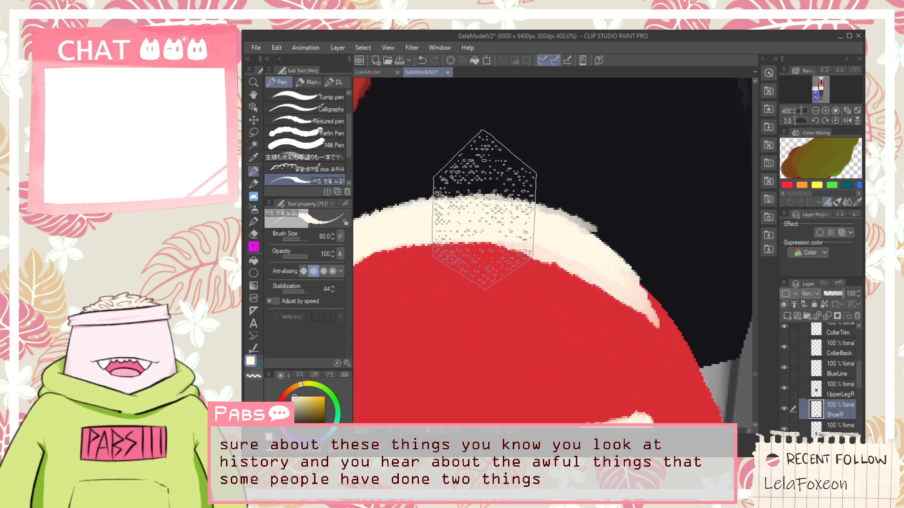
mouse_move(563, 235)
left_mouse_down()
mouse_move(676, 307)
mouse_move(586, 232)
mouse_move(660, 302)
mouse_move(577, 281)
left_mouse_up()
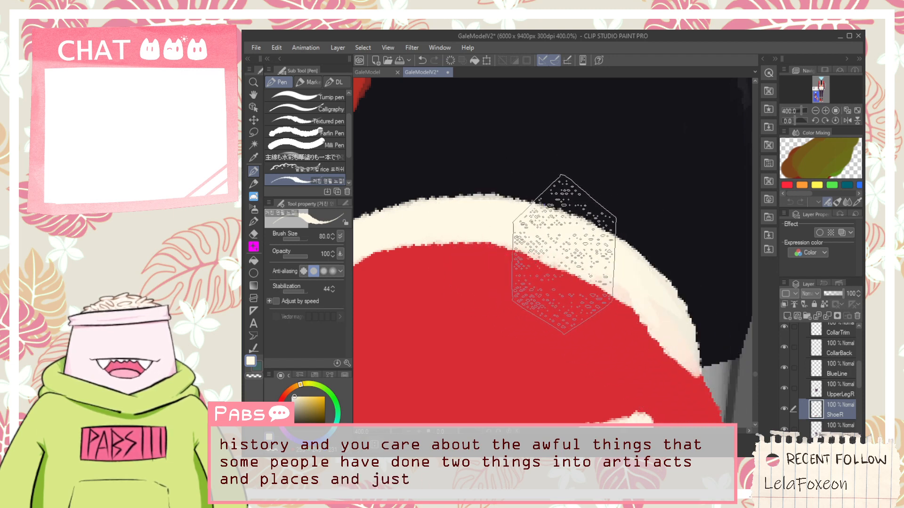
key("space")
left_click_drag(620, 381, 509, 279)
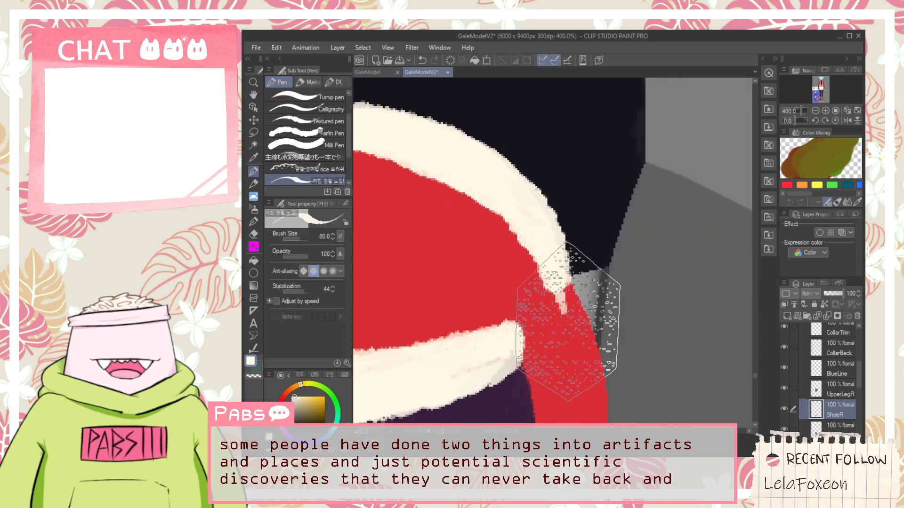
Compare the cream tongue border on both sneakers with the reference art.
scroll(546, 295, "down", 5)
key("space")
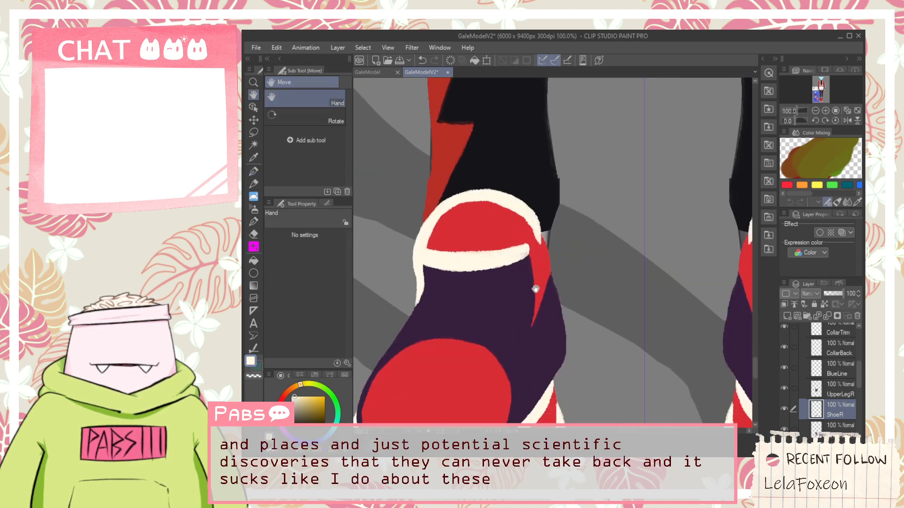
scroll(540, 281, "down", 4)
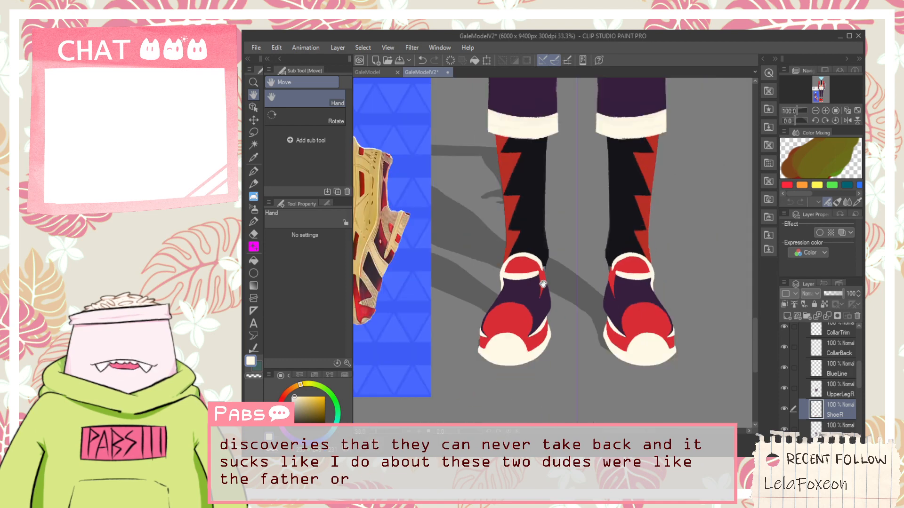
left_click_drag(452, 269, 595, 247)
left_click_drag(613, 293, 484, 294)
scroll(565, 264, "up", 5)
scroll(536, 231, "up", 1)
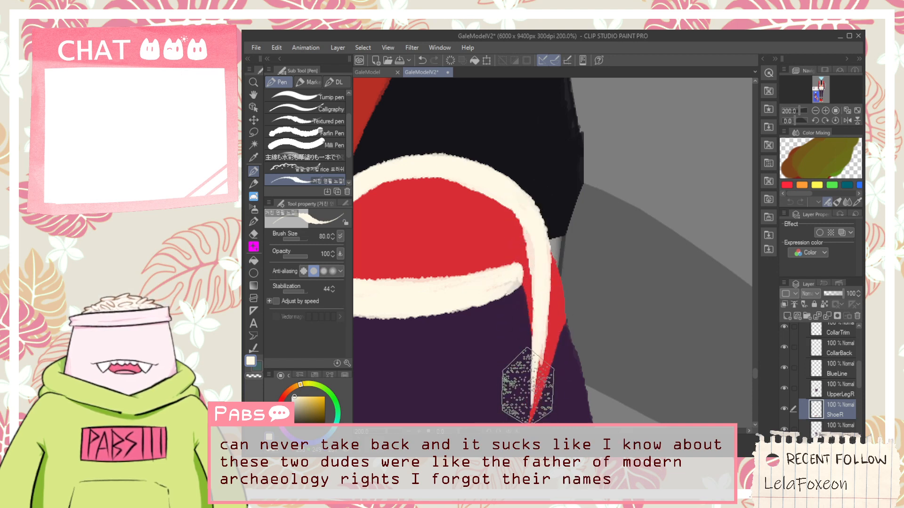
left_click_drag(534, 325, 530, 252)
left_click_drag(535, 162, 527, 319)
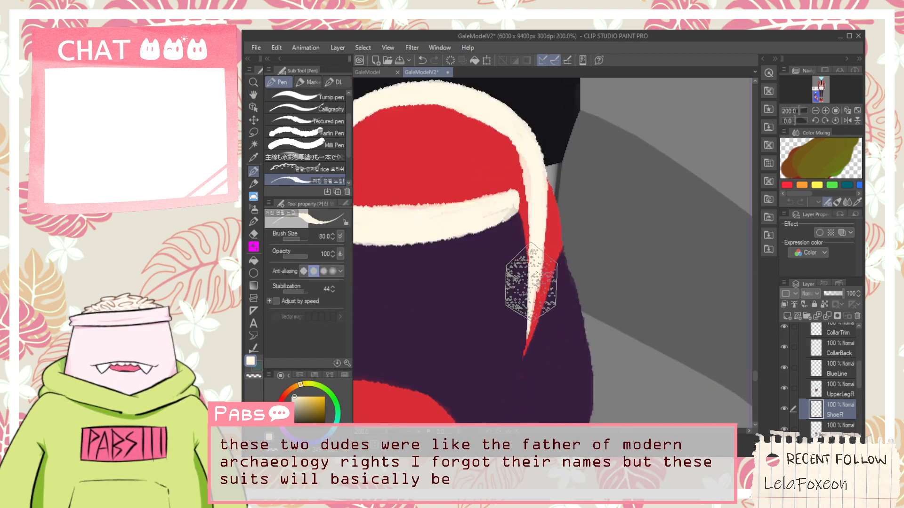
key("ctrl+z")
left_click_drag(540, 158, 524, 306)
key("ctrl+z")
left_click_drag(536, 157, 525, 309)
key("ctrl+z")
left_click_drag(535, 152, 521, 338)
key("ctrl+z")
Paint the right cream stripe down to a tapered point over the purple panel and join the tongue band to it.
left_click_drag(536, 157, 521, 310)
left_click_drag(542, 176, 527, 311)
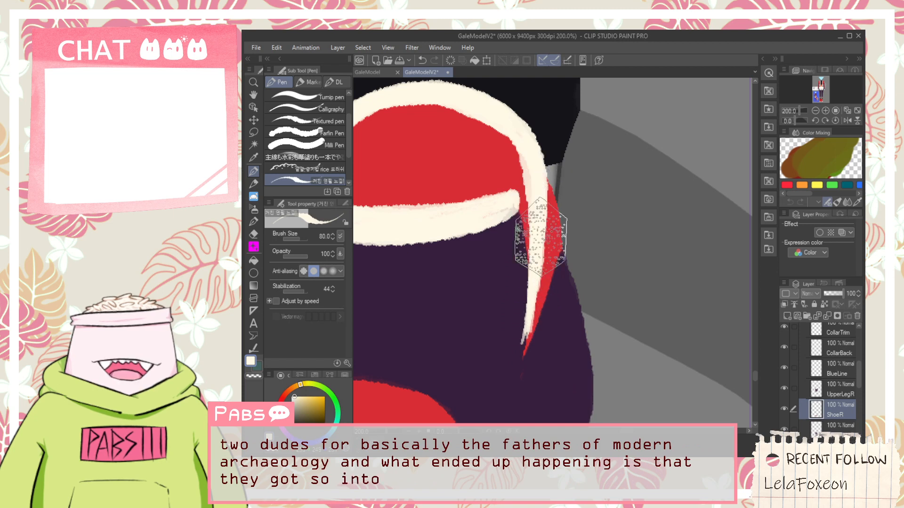
left_click_drag(543, 198, 525, 341)
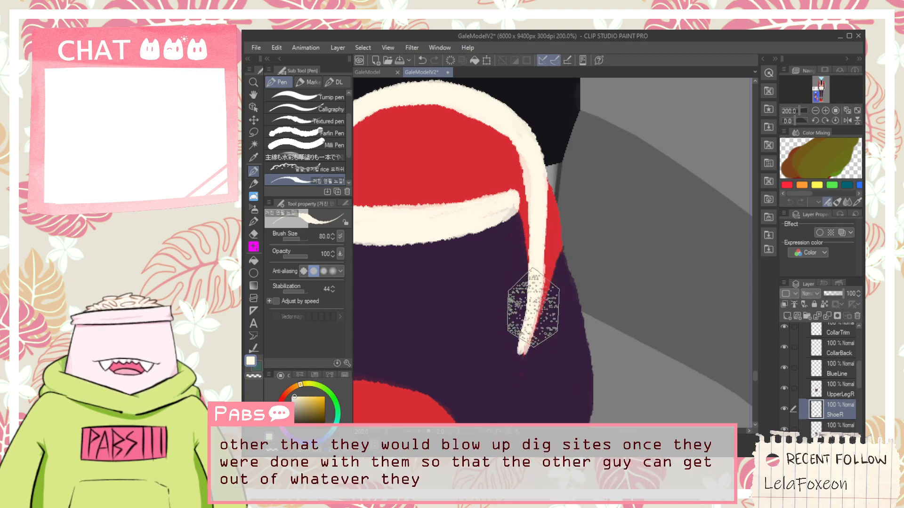
left_click_drag(534, 314, 512, 380)
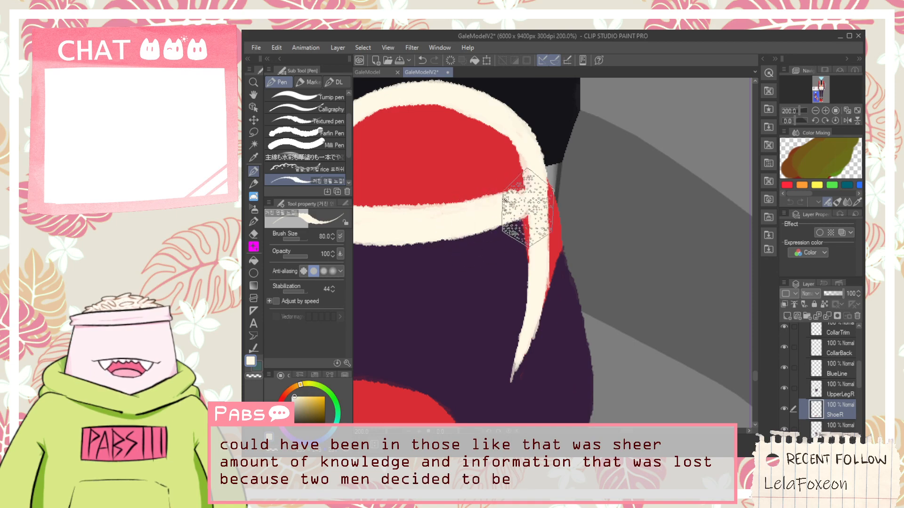
scroll(512, 218, "up", 4)
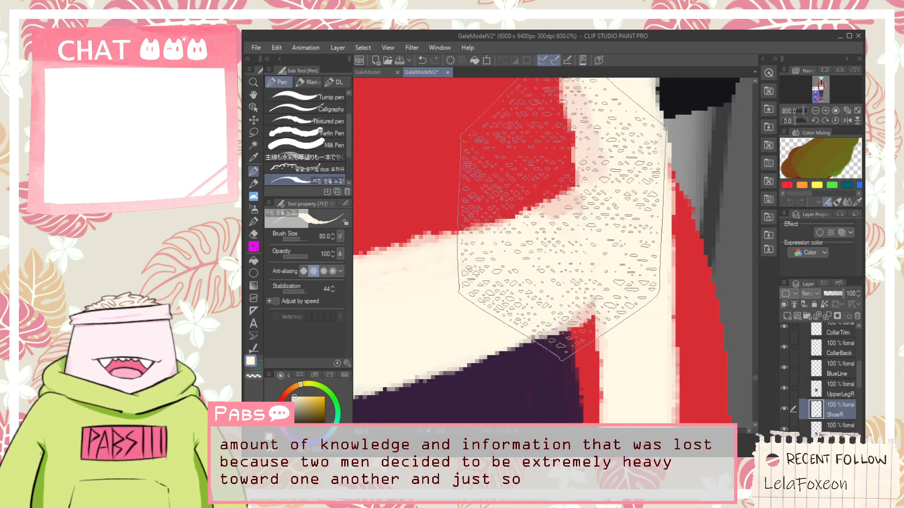
scroll(584, 198, "down", 4)
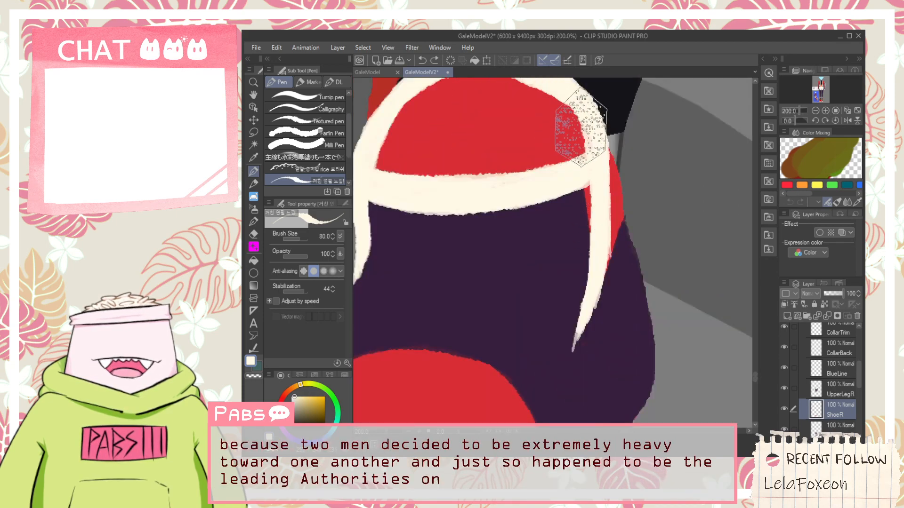
Sample the dark purple and cover the thin red sliver between the right cream stripe and the instep panel.
scroll(581, 141, "up", 2)
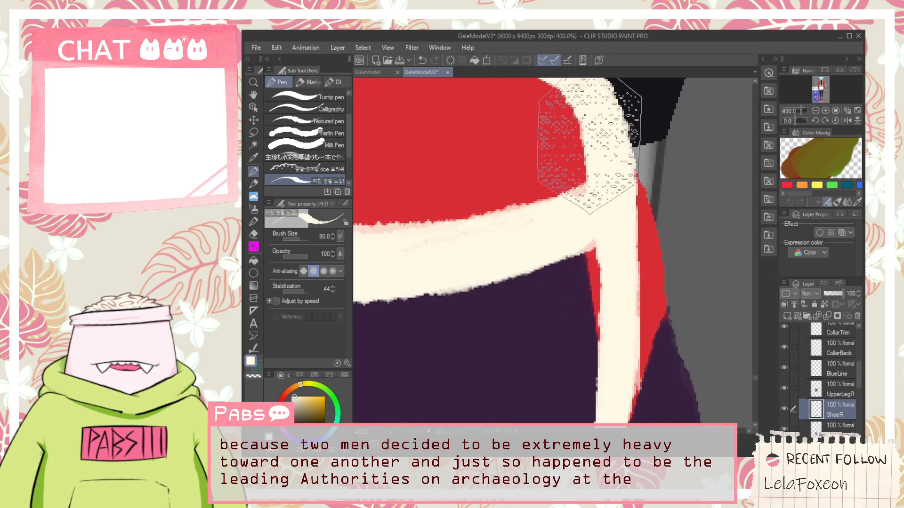
left_click(484, 303, "alt")
mouse_move(583, 273)
left_mouse_down()
mouse_move(571, 298)
mouse_move(589, 312)
mouse_move(589, 226)
mouse_move(579, 376)
left_mouse_up()
scroll(580, 358, "down", 6)
key("space")
scroll(560, 367, "down", 4)
left_click_drag(556, 346, 587, 314)
Paint the dark purple edging along the red toe panel's left side down to a tapered point over the cream stripe.
scroll(586, 314, "up", 7)
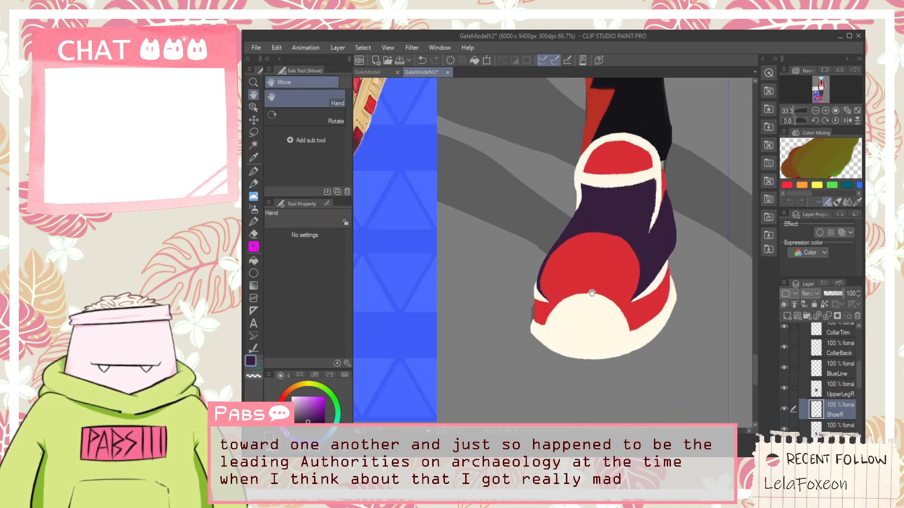
scroll(593, 285, "up", 4)
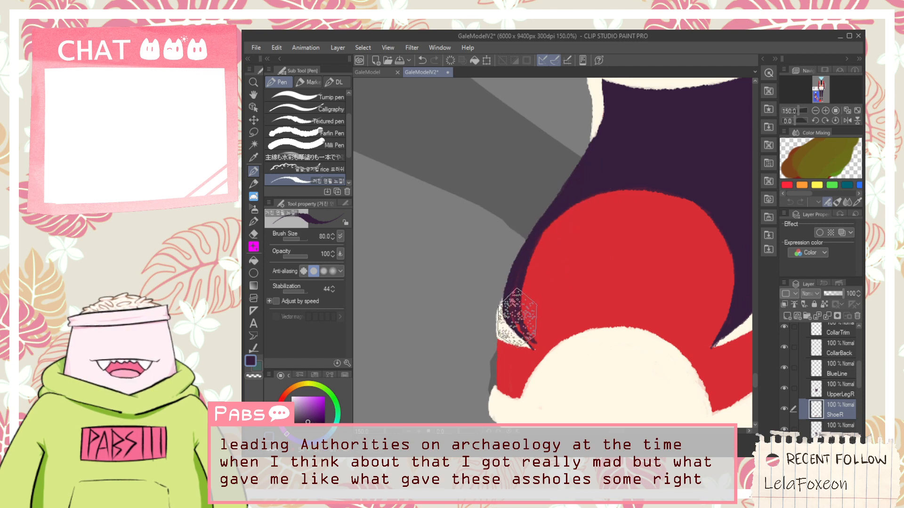
left_click_drag(514, 298, 561, 223)
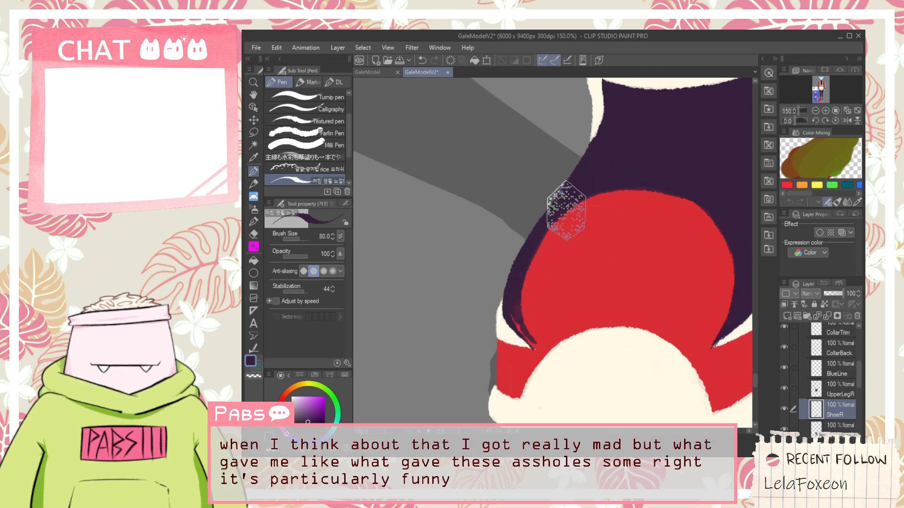
scroll(490, 359, "up", 3)
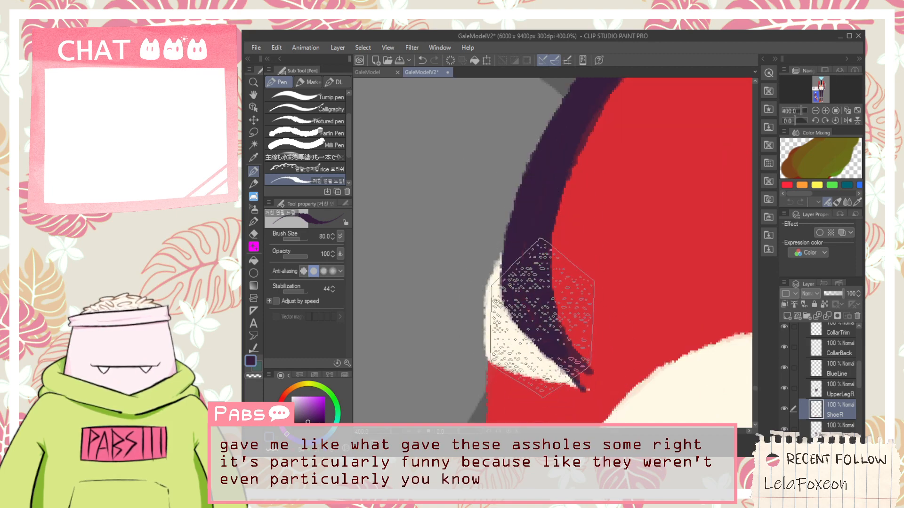
scroll(612, 120, "down", 2)
key("space")
mouse_move(616, 155)
left_mouse_down()
mouse_move(578, 271)
mouse_move(649, 190)
left_mouse_up()
key("ctrl+z")
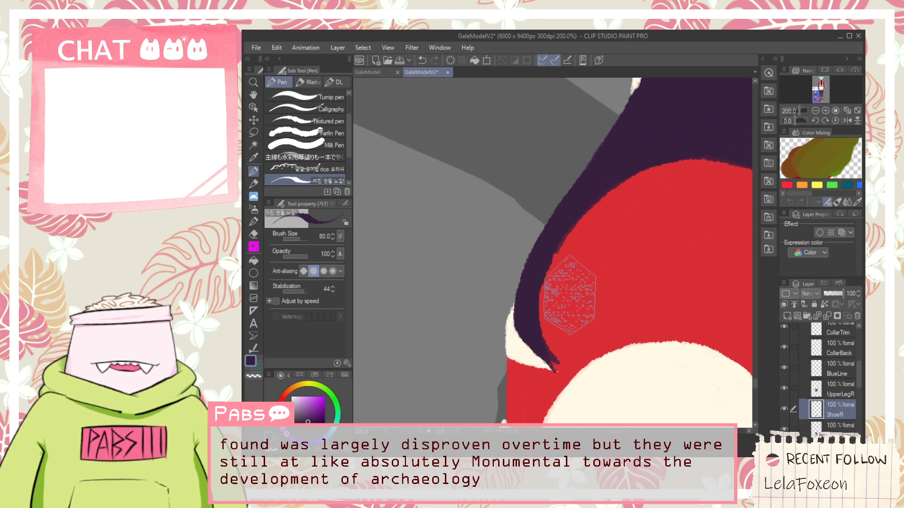
scroll(558, 306, "up", 2)
left_click_drag(517, 316, 569, 375)
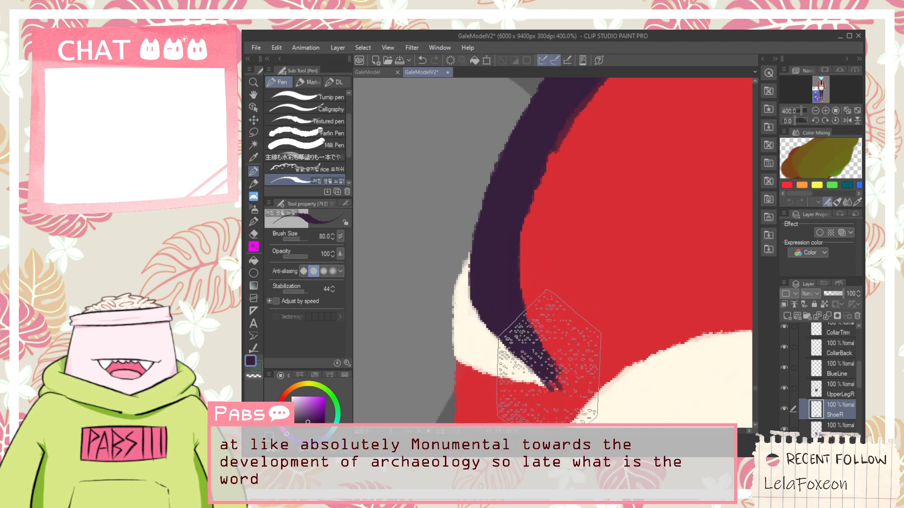
Sample the red, trim the tip of the left purple edging, and check the toe against the reference sneaker.
key("i")
left_click(596, 338, "alt")
left_click_drag(583, 386, 534, 389)
scroll(530, 352, "down", 4)
mouse_move(441, 339)
left_mouse_down()
mouse_move(610, 284)
mouse_move(553, 265)
left_mouse_up()
scroll(553, 264, "down", 3)
key("i")
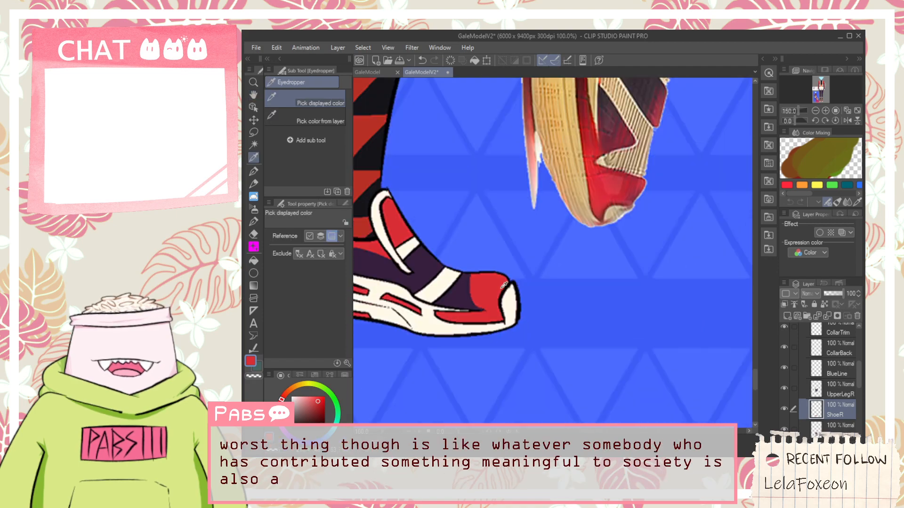
left_click_drag(690, 269, 452, 285)
scroll(529, 282, "up", 4)
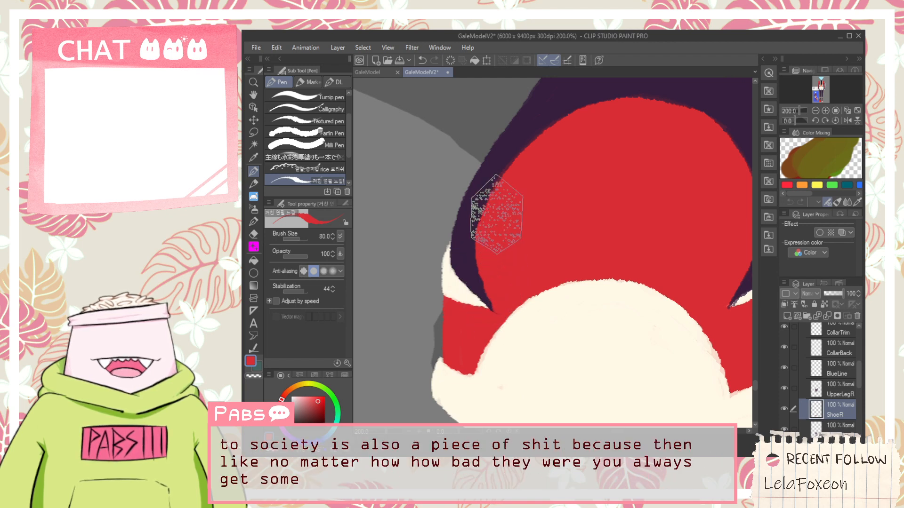
Sample the cream and extend the left side stripe to a point beneath the purple edging's tip.
scroll(557, 231, "down", 5)
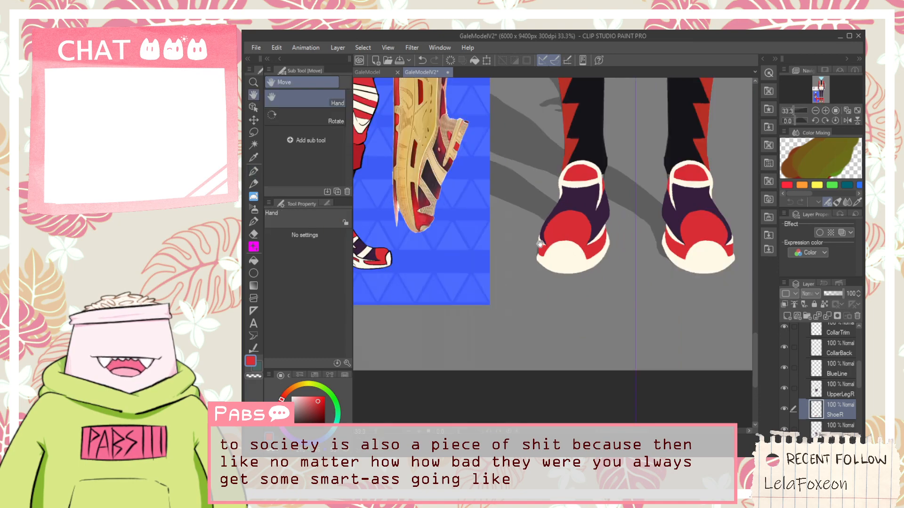
left_click_drag(549, 237, 556, 257)
scroll(556, 257, "up", 1)
scroll(556, 257, "up", 5)
key("alt")
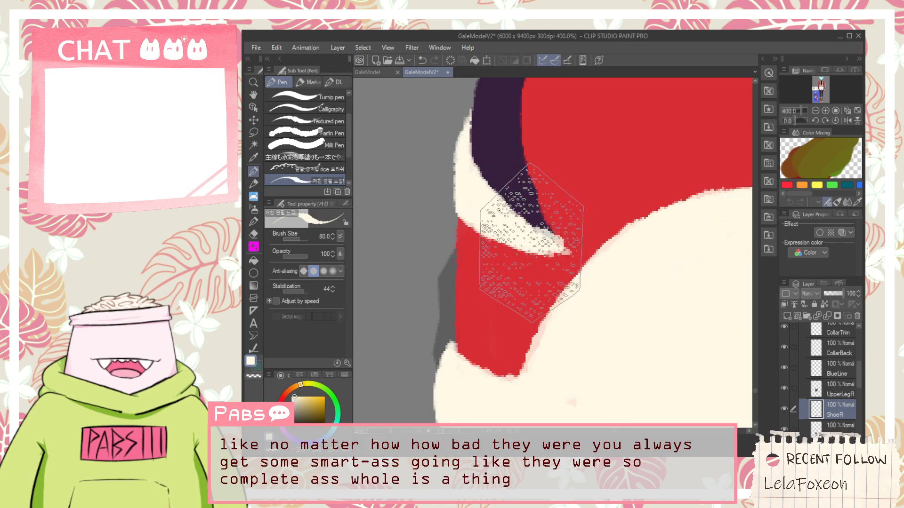
scroll(522, 243, "down", 7)
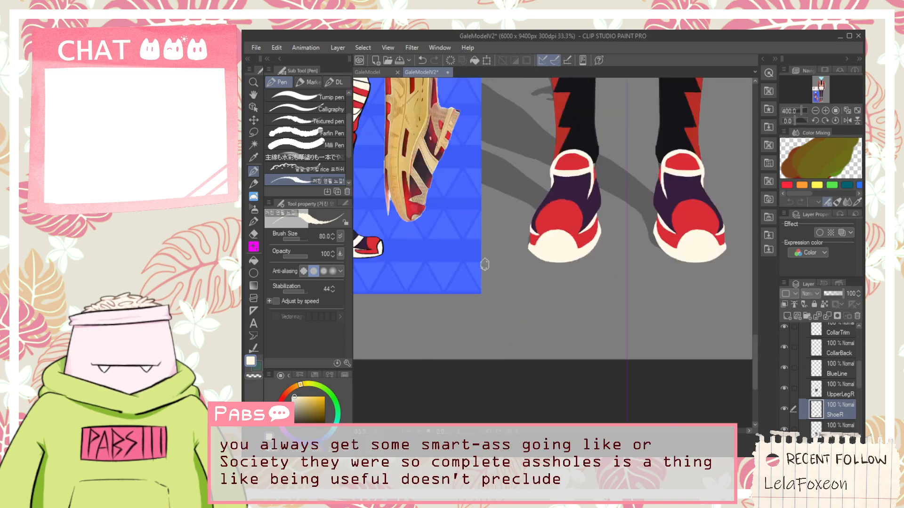
Check the reference sneaker, sample the red, and trim the inner edge of the left purple edging along the toe panel.
scroll(511, 250, "up", 1)
left_click_drag(510, 250, 717, 292)
scroll(513, 281, "up", 2)
left_click(512, 281, "alt")
scroll(512, 281, "down", 2)
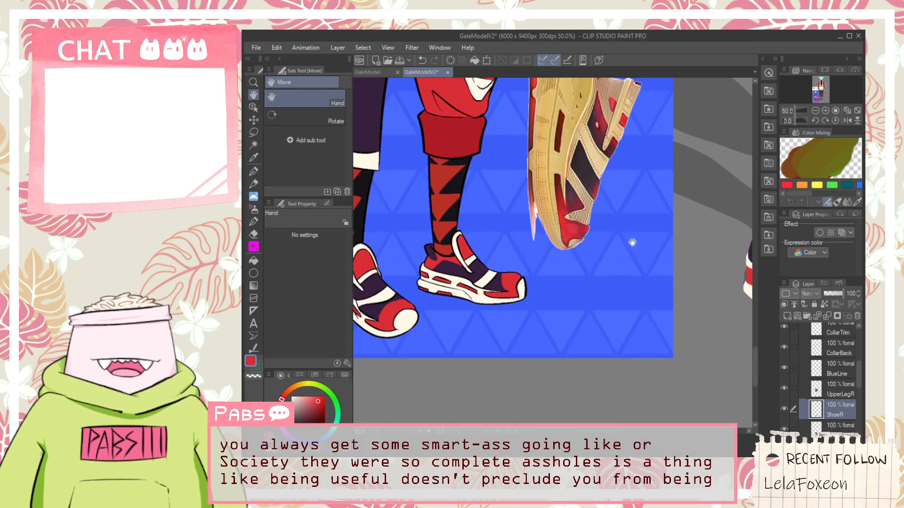
left_click_drag(632, 241, 515, 256)
scroll(514, 254, "up", 1)
scroll(612, 286, "up", 2)
left_click_drag(690, 311, 586, 290)
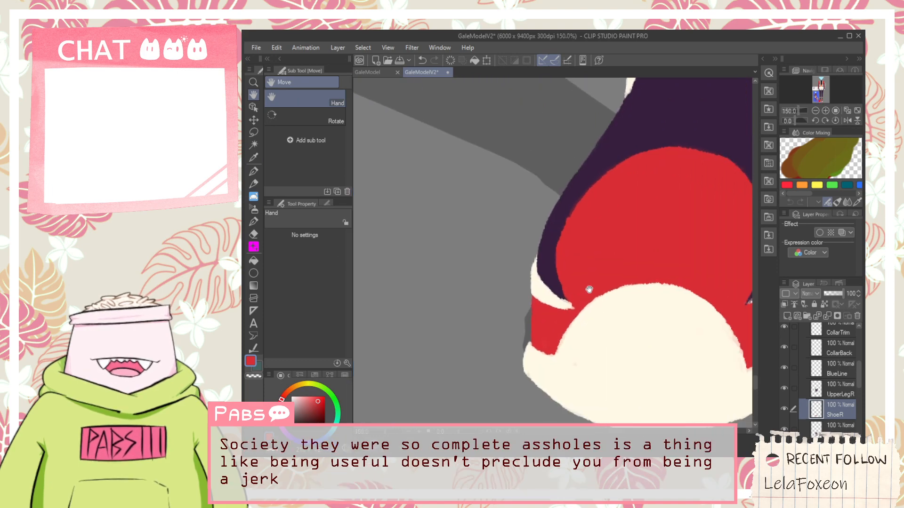
scroll(587, 289, "up", 2)
key("p")
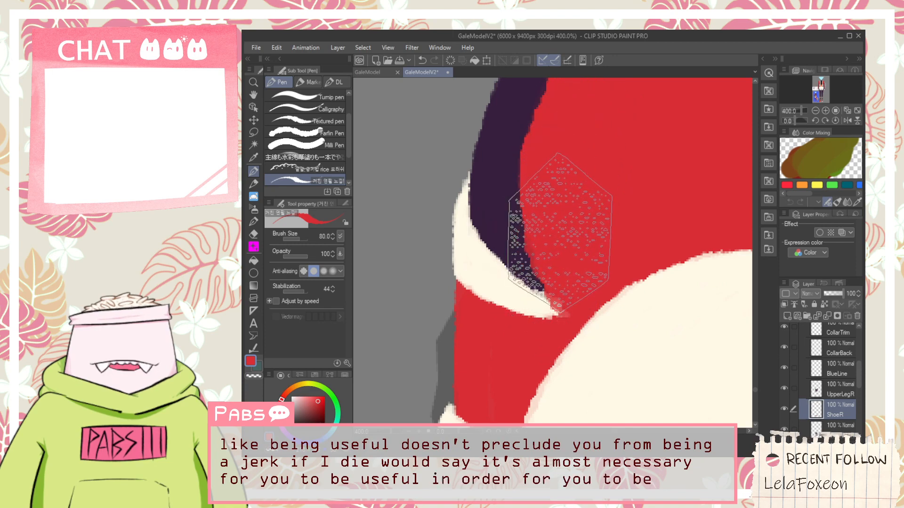
scroll(624, 103, "down", 2)
left_click_drag(618, 136, 587, 259)
scroll(550, 252, "up", 2)
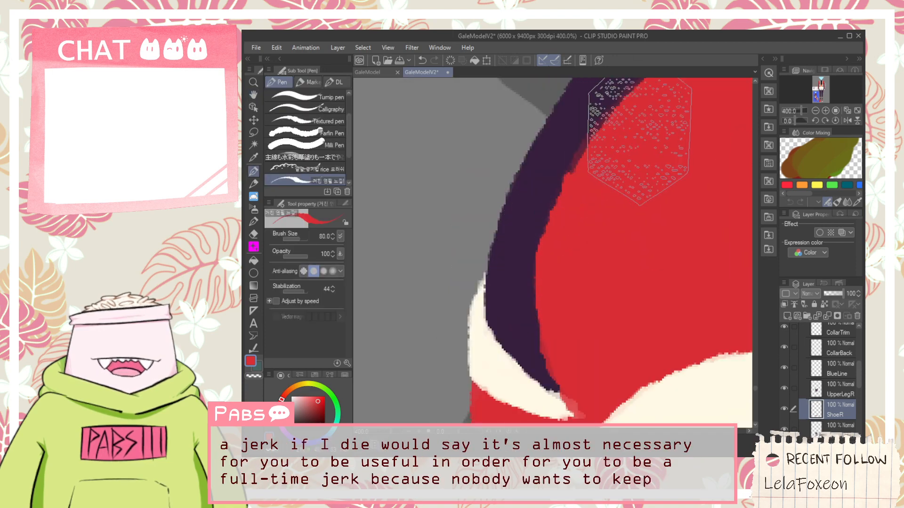
scroll(691, 101, "down", 6)
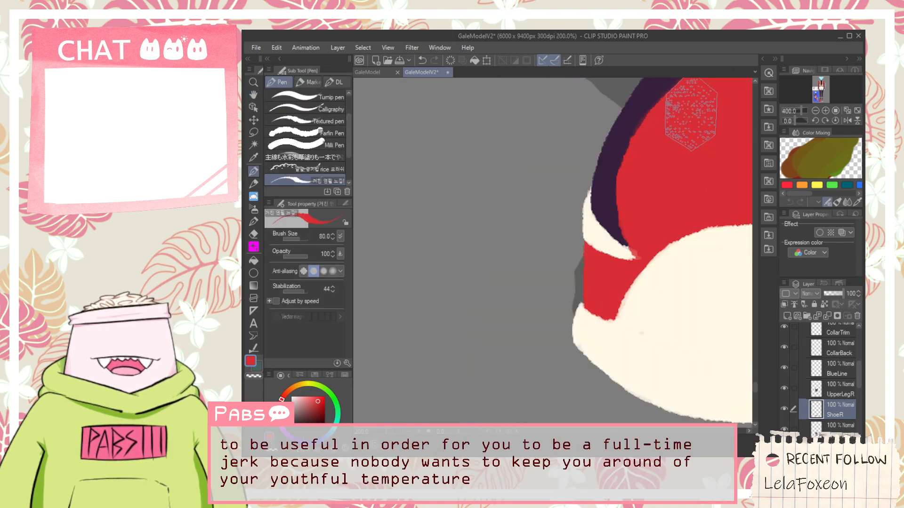
Compare the sneaker's instep panel and cream stripes with the side view of the reference sneakers.
left_click_drag(686, 137, 680, 275)
scroll(674, 242, "down", 1)
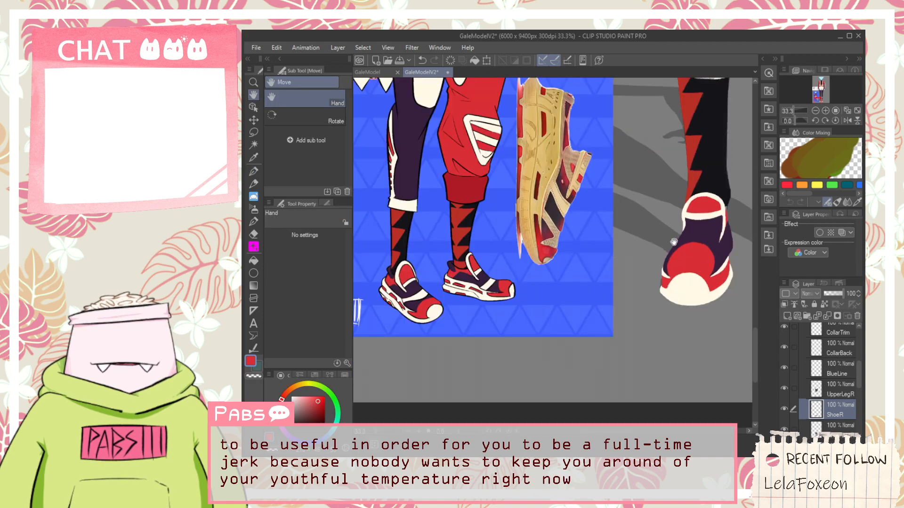
left_click_drag(674, 242, 634, 260)
scroll(664, 255, "up", 3)
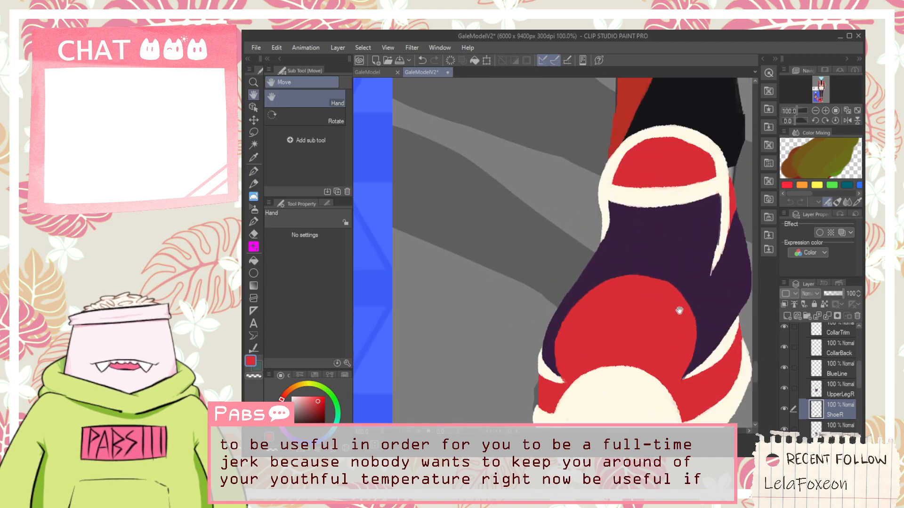
scroll(718, 261, "up", 1)
left_click(719, 259, "alt")
scroll(547, 249, "down", 3)
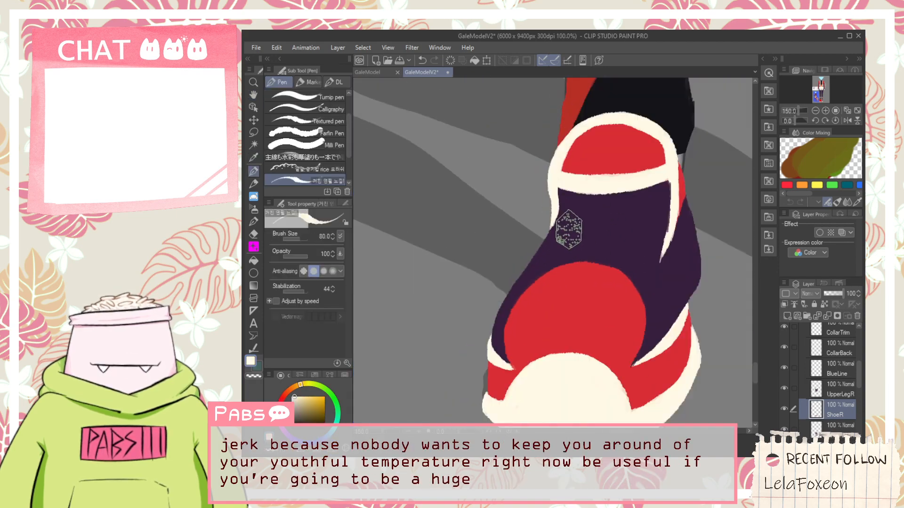
left_click_drag(612, 245, 514, 242)
key("i")
scroll(513, 243, "up", 2)
scroll(513, 243, "up", 1)
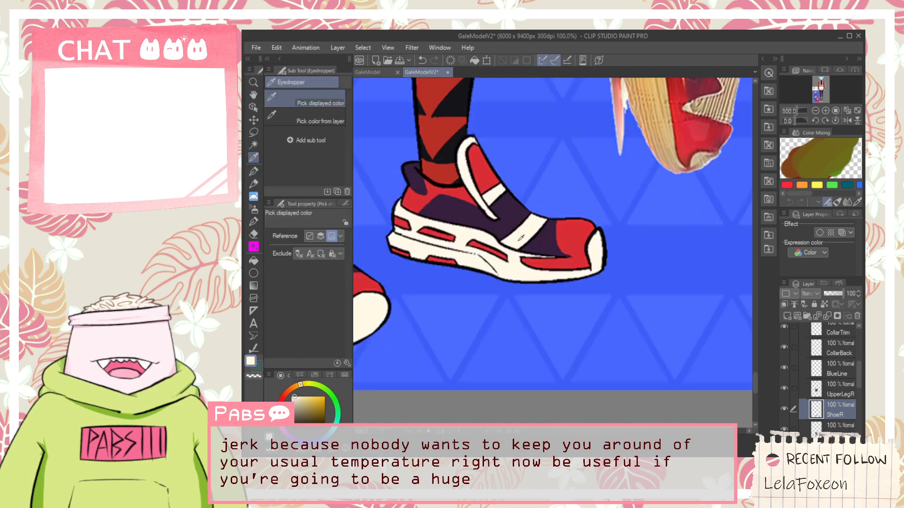
scroll(532, 245, "down", 3)
left_click_drag(632, 236, 516, 295)
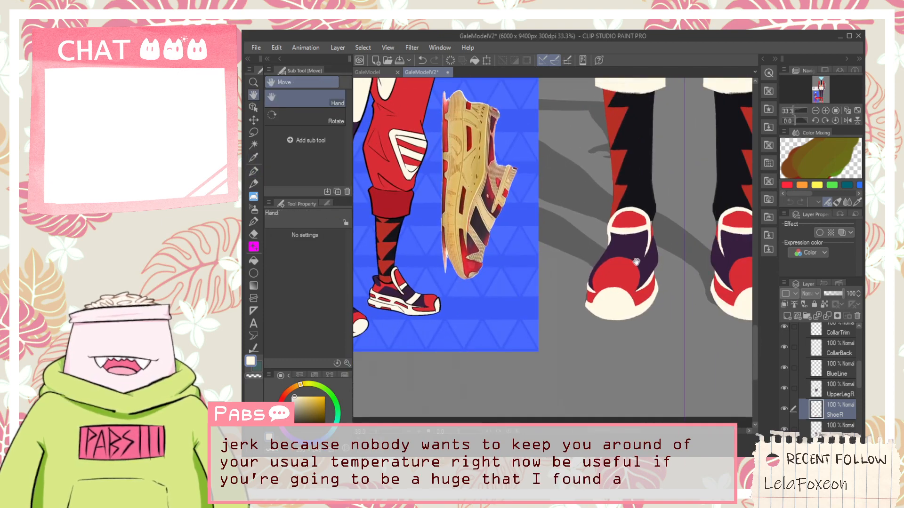
key("i")
scroll(583, 255, "up", 3)
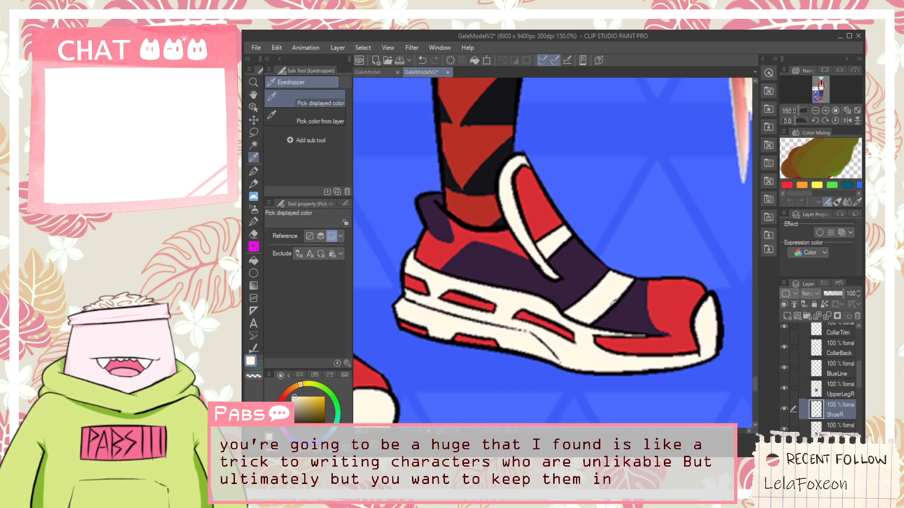
scroll(575, 276, "down", 3)
left_click_drag(681, 296, 483, 260)
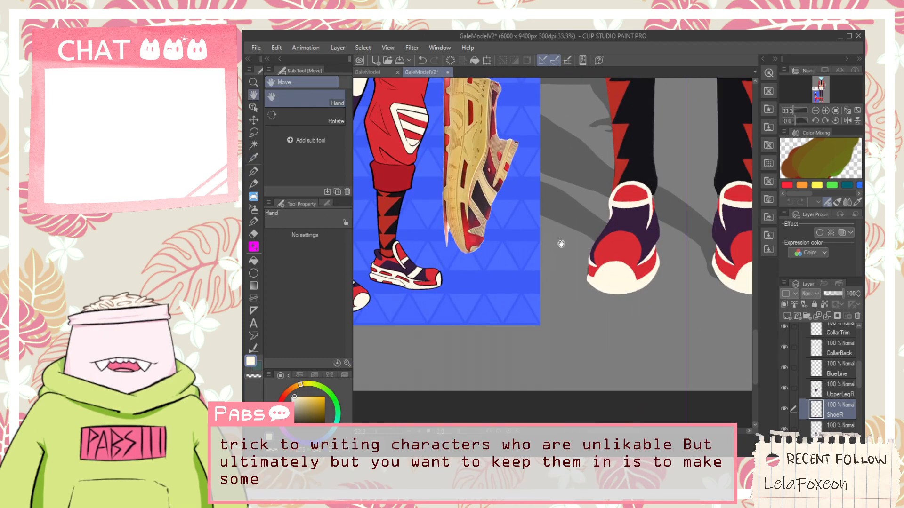
scroll(560, 244, "up", 3)
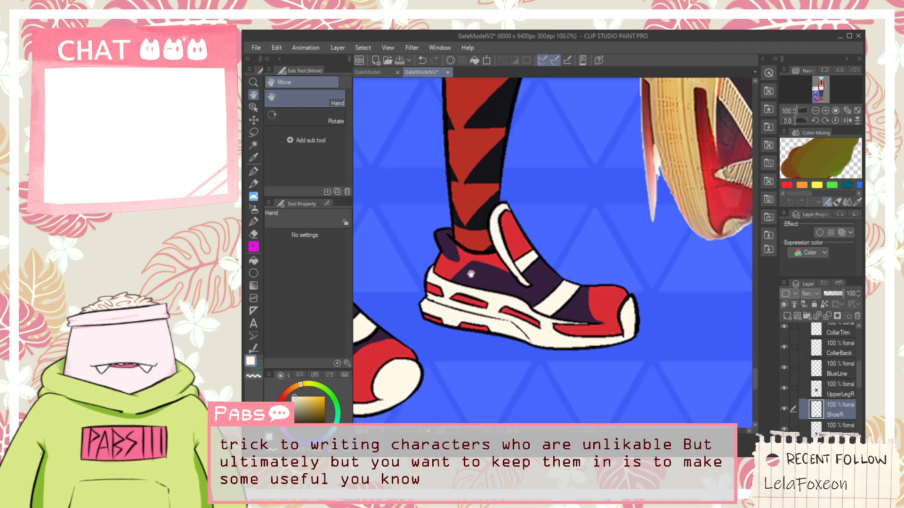
scroll(471, 274, "down", 3)
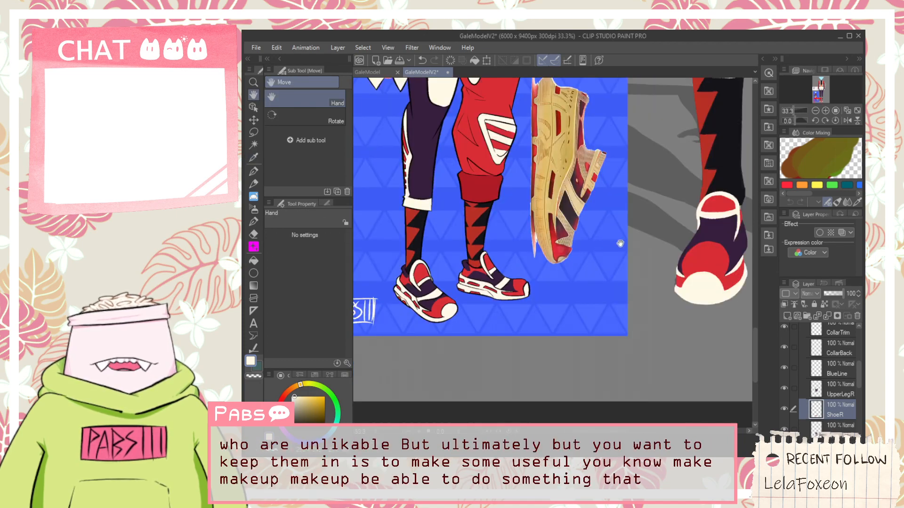
Sample the dark purple and paint the ankle collar behind the tongue, from its right cream border to the shoe's outer edge.
scroll(626, 236, "up", 3)
left_click(645, 231, "alt")
scroll(665, 224, "down", 3)
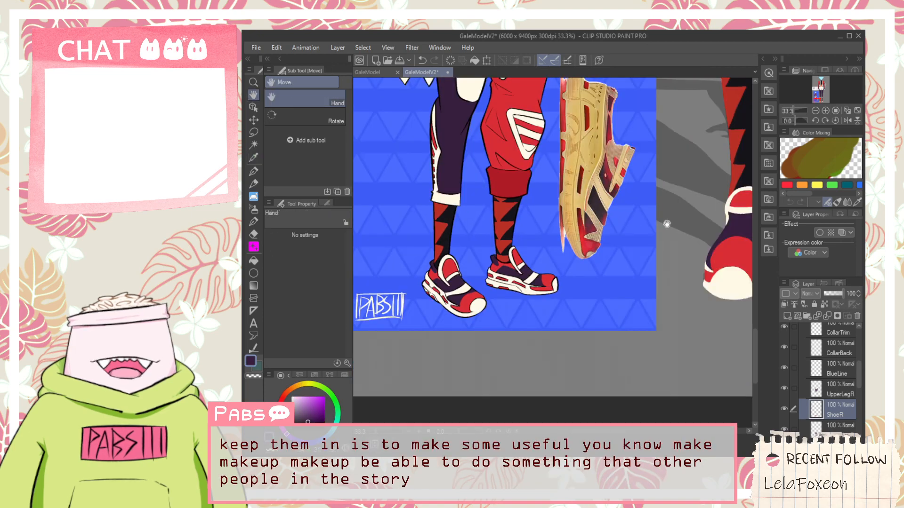
scroll(664, 224, "up", 5)
key("p")
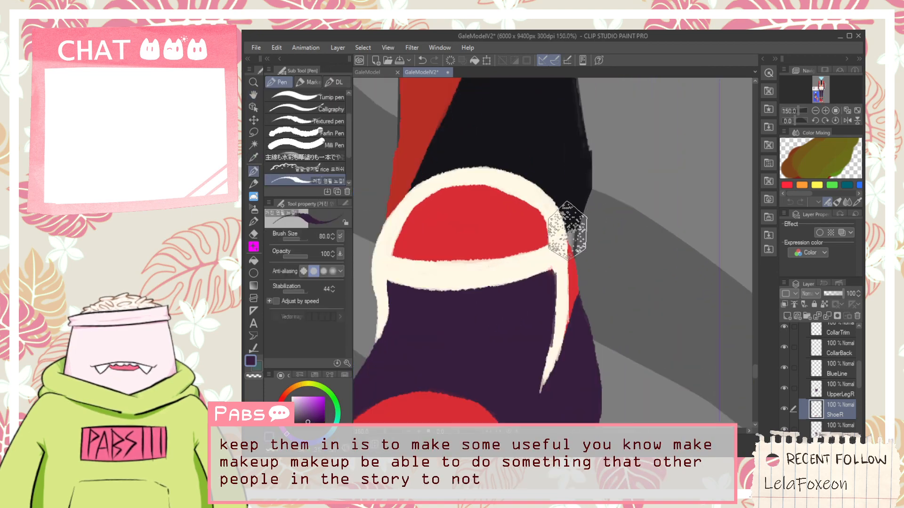
mouse_move(592, 216)
left_mouse_down()
mouse_move(574, 234)
mouse_move(571, 227)
mouse_move(571, 252)
left_mouse_up()
scroll(579, 222, "up", 1)
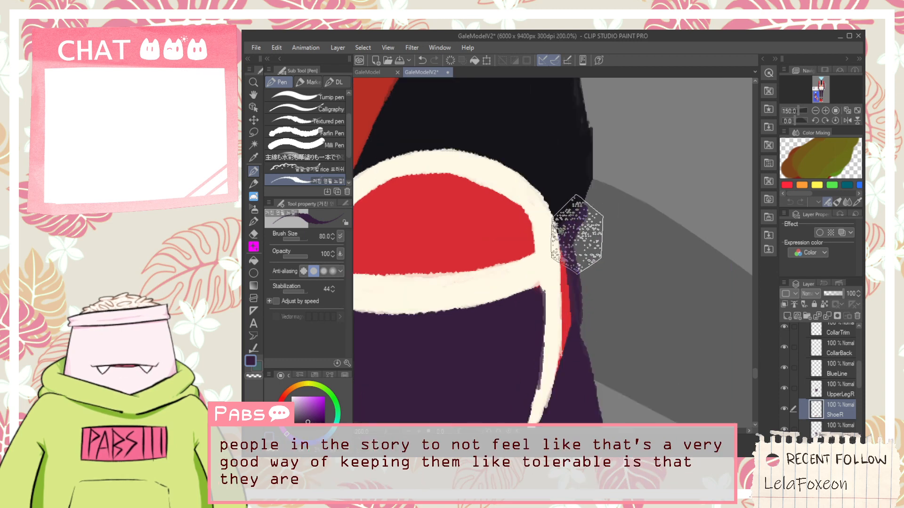
left_click_drag(581, 200, 577, 244)
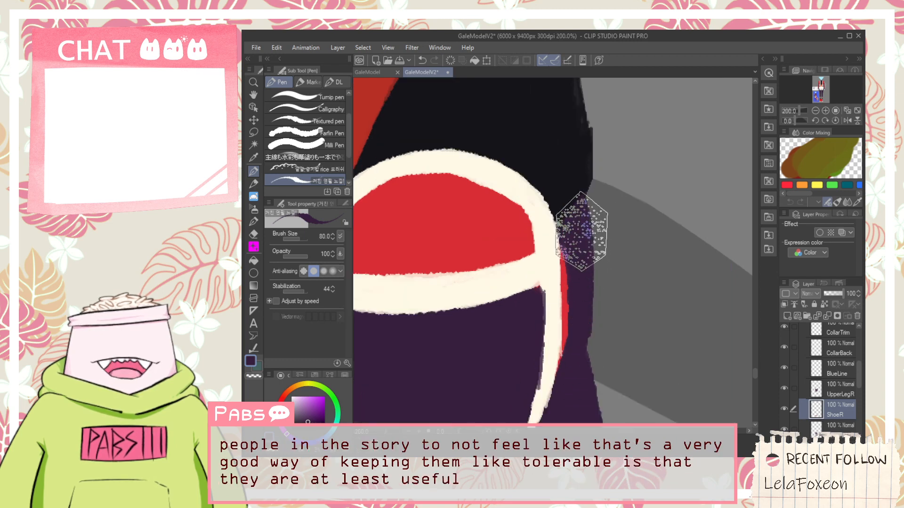
scroll(579, 306, "up", 1)
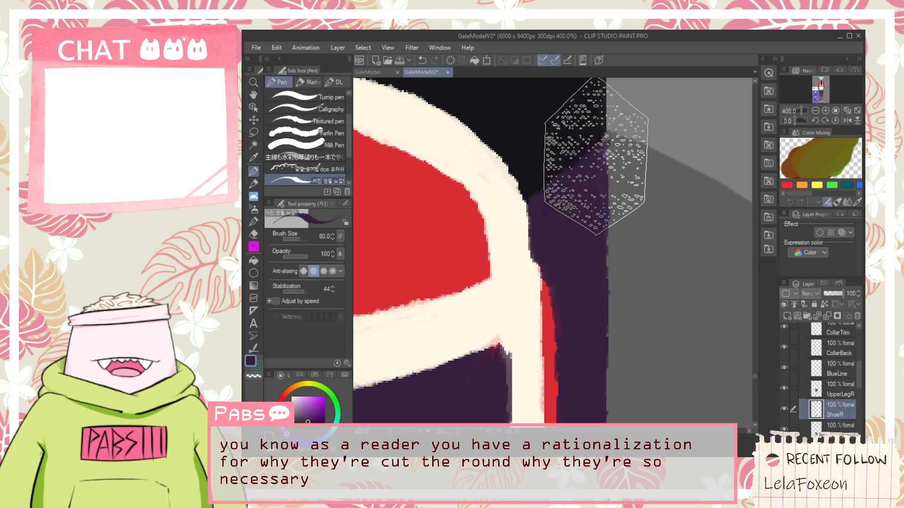
scroll(589, 245, "down", 2)
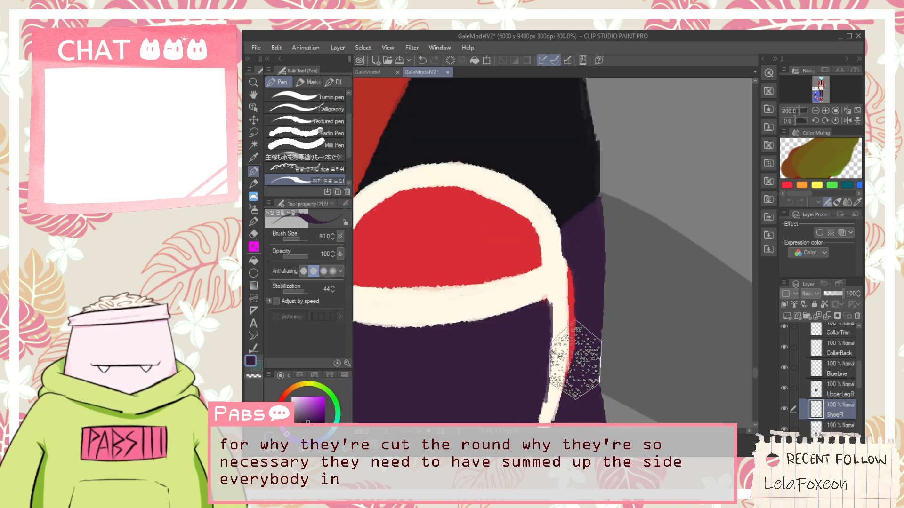
Touch up the red sliver outside the right cream stripe with sampled red and dark purple, and switch to Farfin Pen 2.
scroll(575, 364, "up", 2)
left_click(580, 142, "alt")
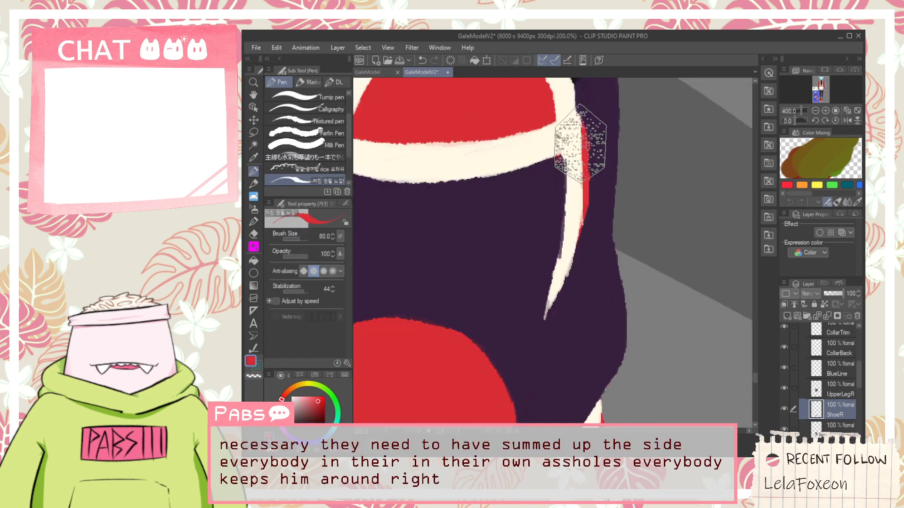
scroll(580, 142, "down", 1)
scroll(571, 159, "up", 1)
left_click(539, 182, "alt")
scroll(547, 190, "down", 2)
scroll(552, 190, "up", 2)
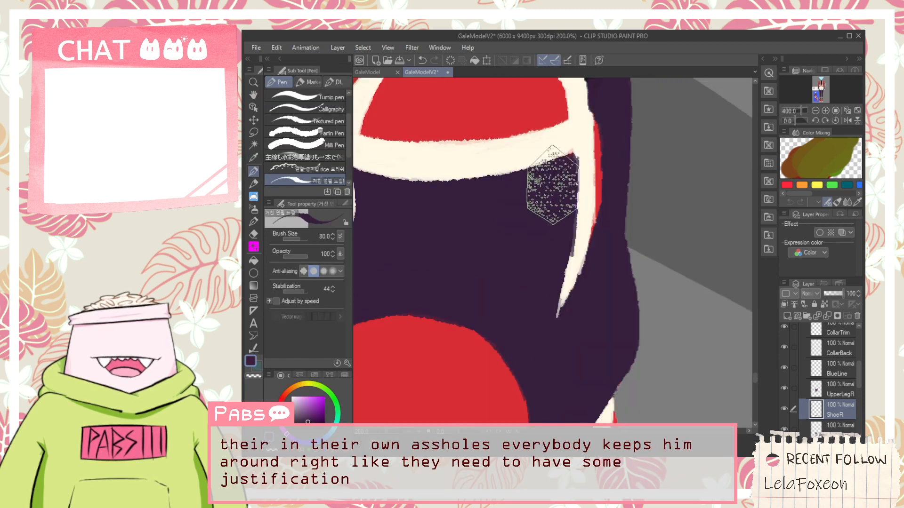
scroll(549, 182, "up", 2)
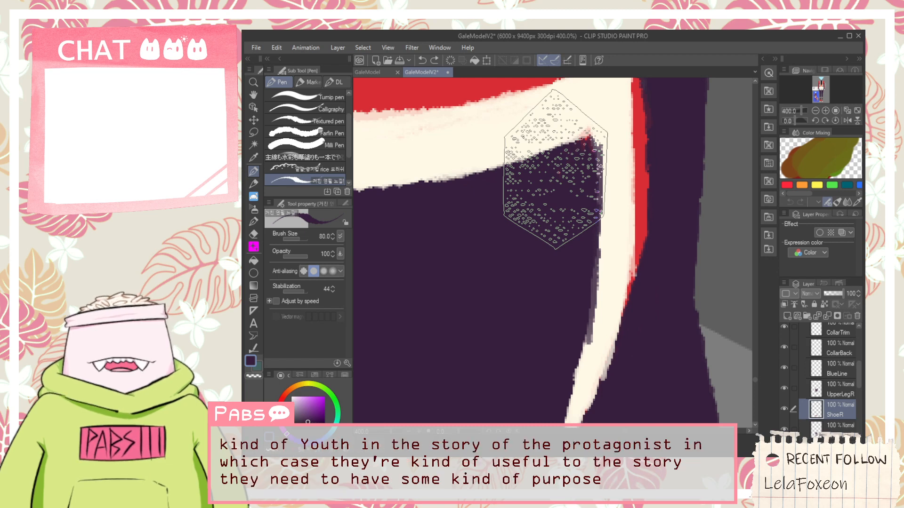
key("period")
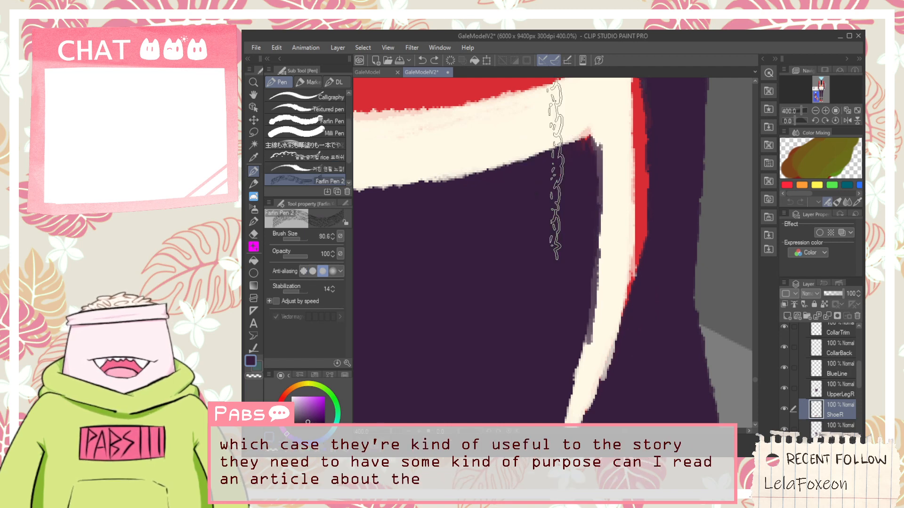
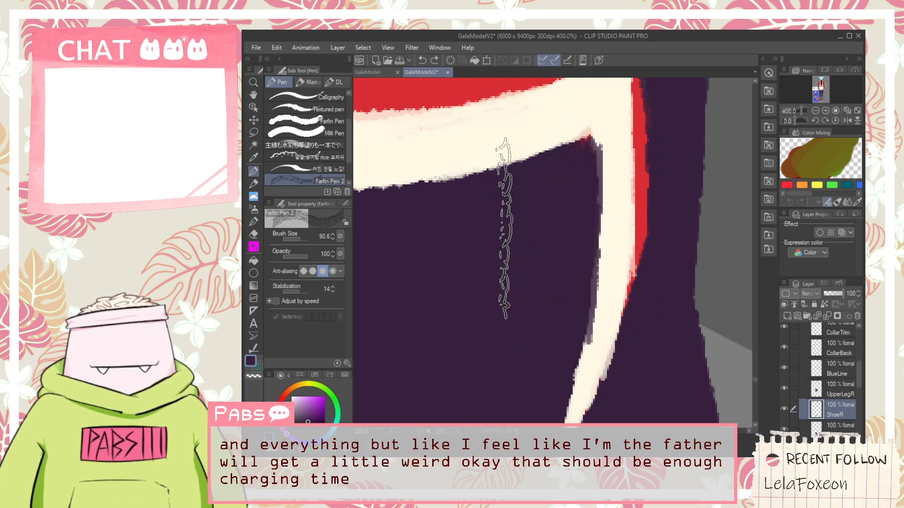
Sample the off-white from the tongue border of the side-view reference sneaker for the model's cream stripes.
scroll(517, 196, "down", 5)
key("space")
left_click_drag(472, 214, 652, 226)
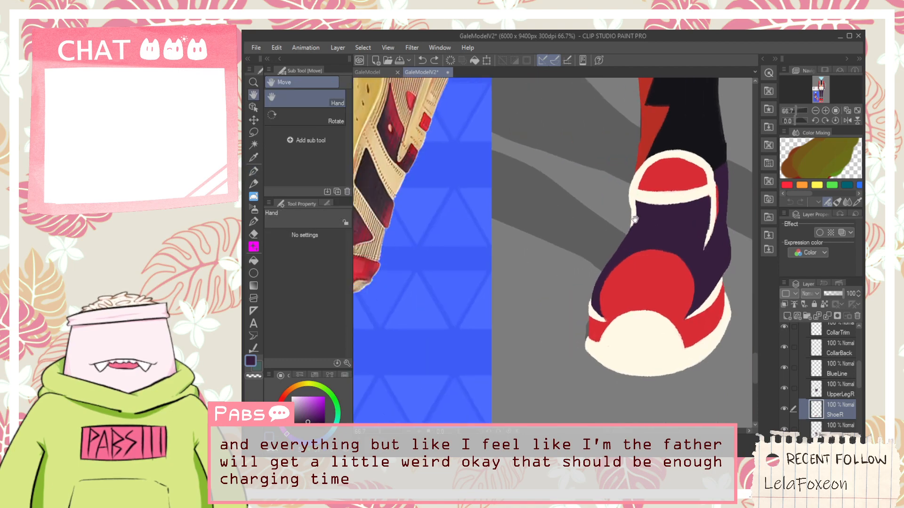
scroll(582, 208, "down", 1)
left_click_drag(455, 205, 657, 186)
key("i")
scroll(511, 234, "up", 3)
left_click(515, 236)
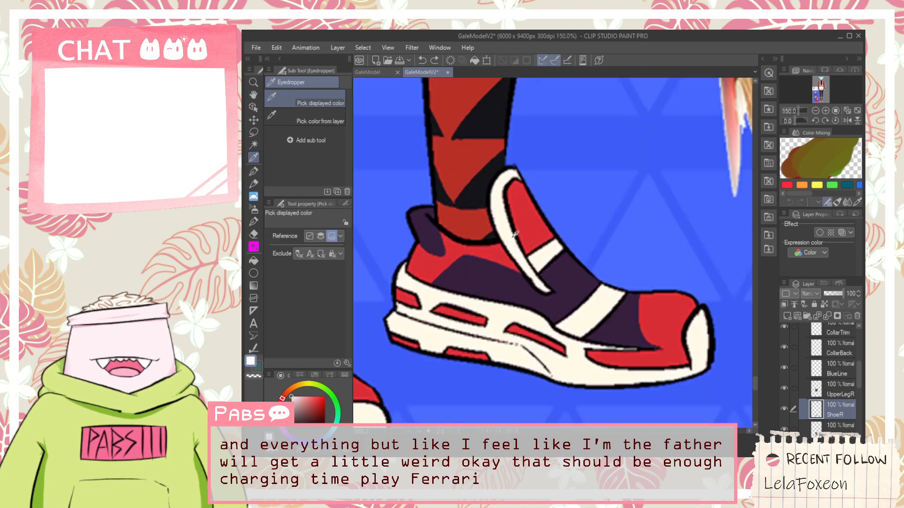
scroll(520, 236, "down", 2)
scroll(519, 236, "down", 1)
key("space")
left_click_drag(602, 238, 462, 250)
left_click_drag(631, 194, 482, 224)
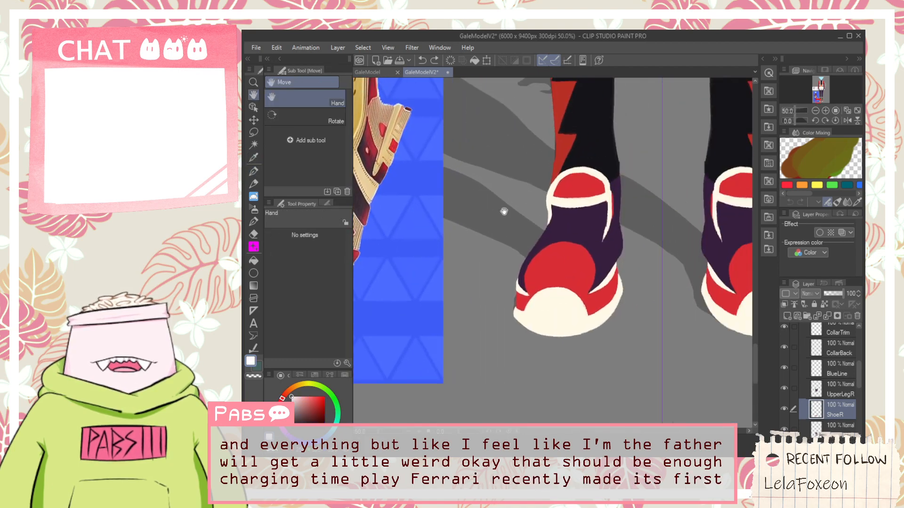
scroll(583, 195, "up", 3)
scroll(642, 186, "up", 1)
key("p")
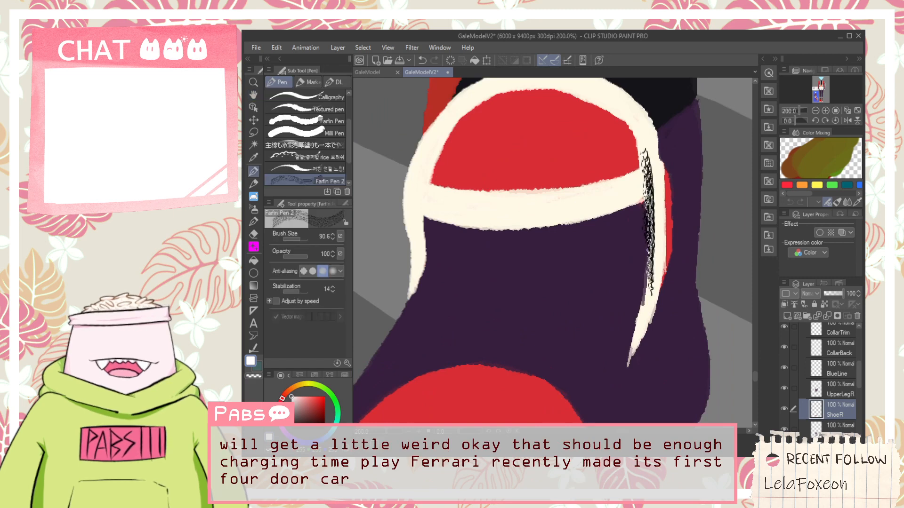
Switch to the textured pencil-style pen and try a stroke along the inner edge of the right cream stripe.
left_click(335, 169)
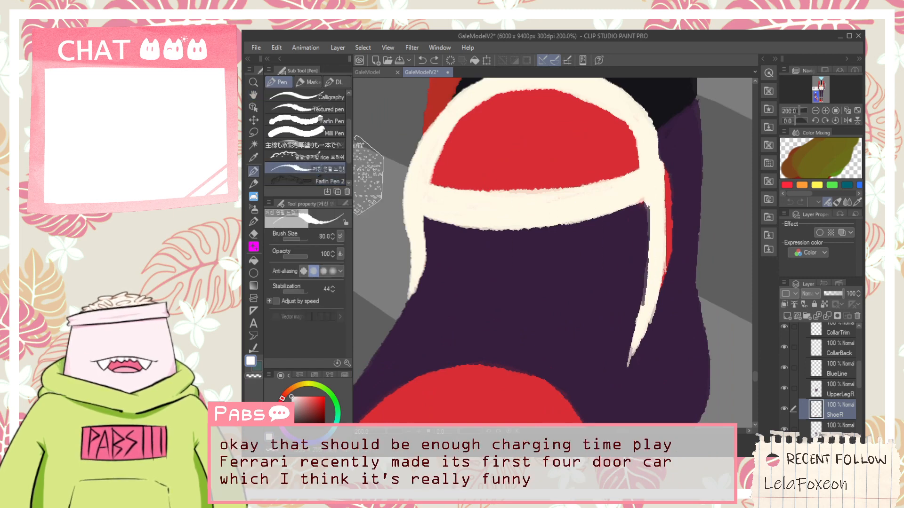
mouse_move(649, 202)
left_mouse_down()
mouse_move(627, 295)
mouse_move(643, 214)
mouse_move(650, 293)
mouse_move(649, 194)
mouse_move(644, 311)
mouse_move(653, 209)
mouse_move(636, 315)
mouse_move(652, 229)
mouse_move(647, 281)
left_mouse_up()
key("ctrl+z")
key("ctrl+z")
key("ctrl+z")
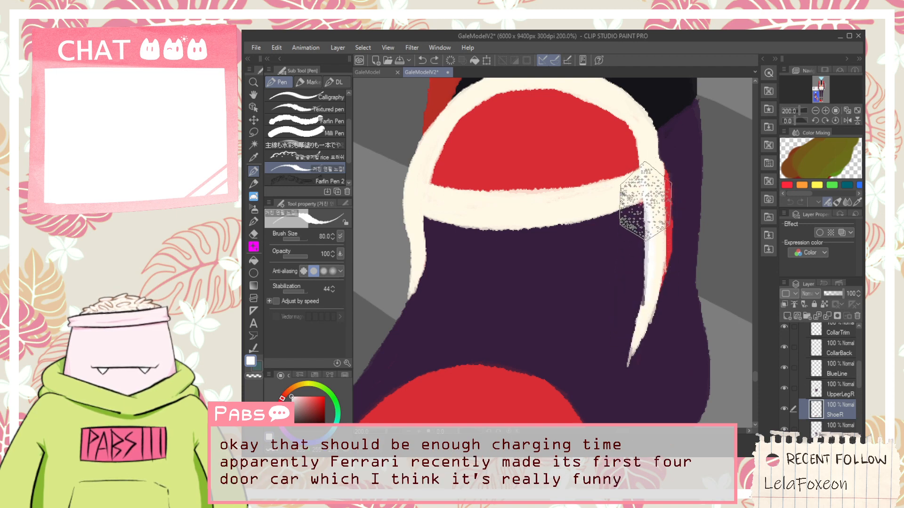
Sample the cream from the sole of the side-view reference sneaker for painting the tongue border.
scroll(663, 157, "down", 3)
left_click_drag(510, 185, 617, 273)
left_click_drag(358, 267, 457, 289)
scroll(400, 372, "up", 3)
key("i")
left_click(382, 372)
scroll(384, 372, "down", 3)
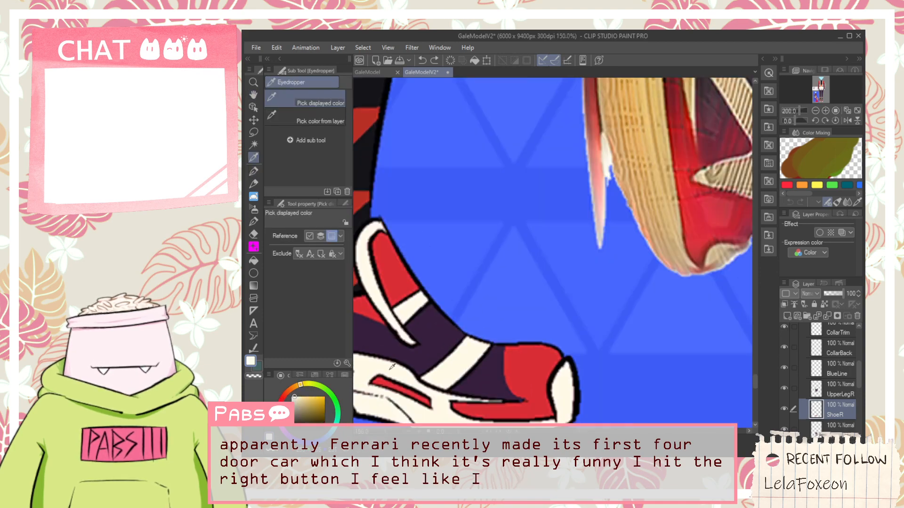
scroll(429, 358, "up", 5)
key("p")
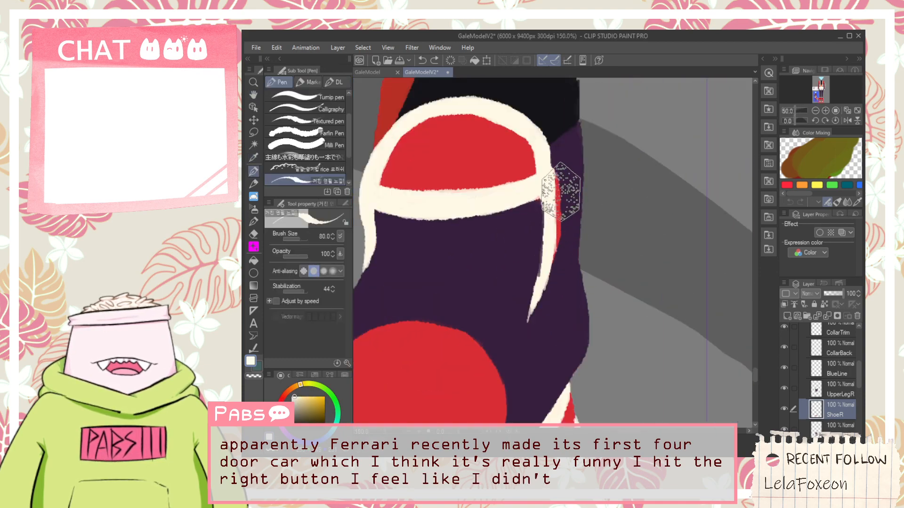
Widen the cream stripe down the tongue's right side over most of the red sliver, tapering it to a point.
left_click_drag(531, 120, 554, 263)
key("space")
mouse_move(492, 174)
left_mouse_down()
mouse_move(565, 206)
mouse_move(580, 254)
left_mouse_up()
key("ctrl+z")
left_click_drag(565, 210, 573, 318)
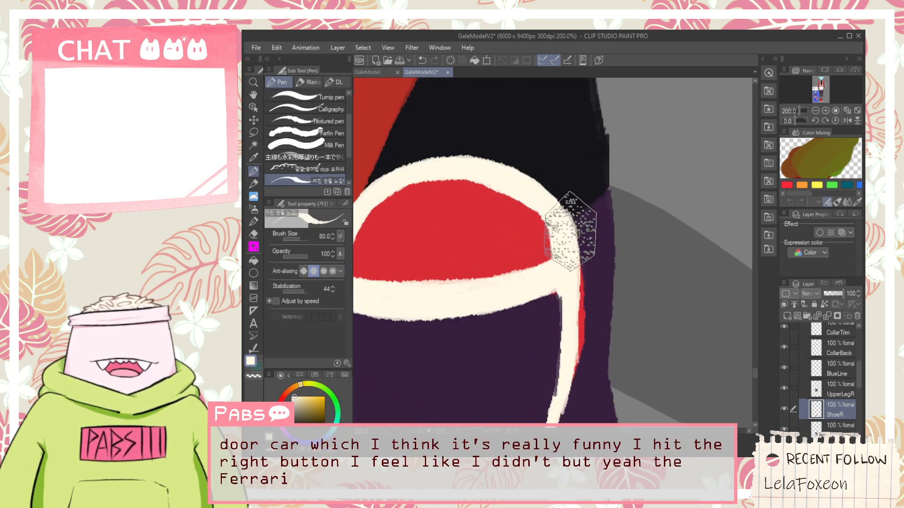
left_click_drag(574, 226, 572, 370)
left_click_drag(571, 276, 563, 383)
left_click_drag(576, 260, 561, 397)
key("space")
mouse_move(559, 347)
left_mouse_down()
mouse_move(554, 258)
mouse_move(535, 333)
mouse_move(561, 241)
left_mouse_up()
key("ctrl+z")
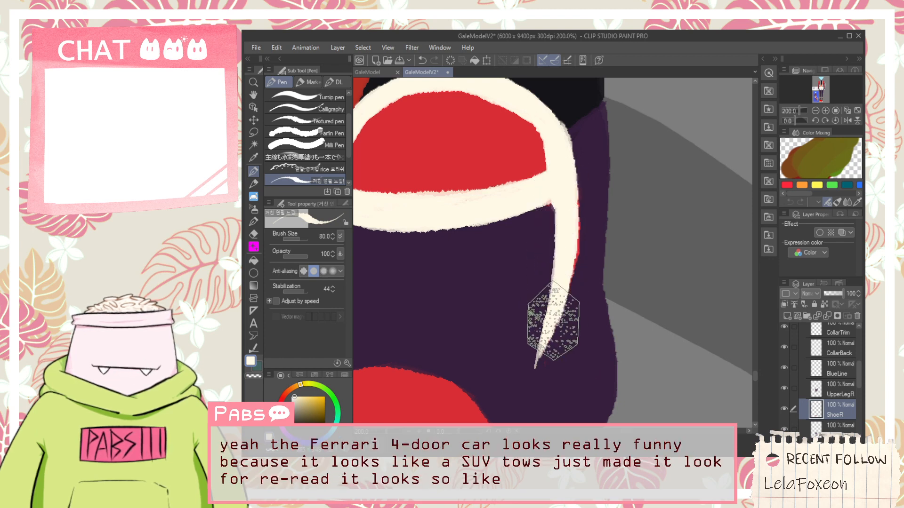
left_click_drag(572, 245, 541, 366)
left_click_drag(549, 323, 535, 368)
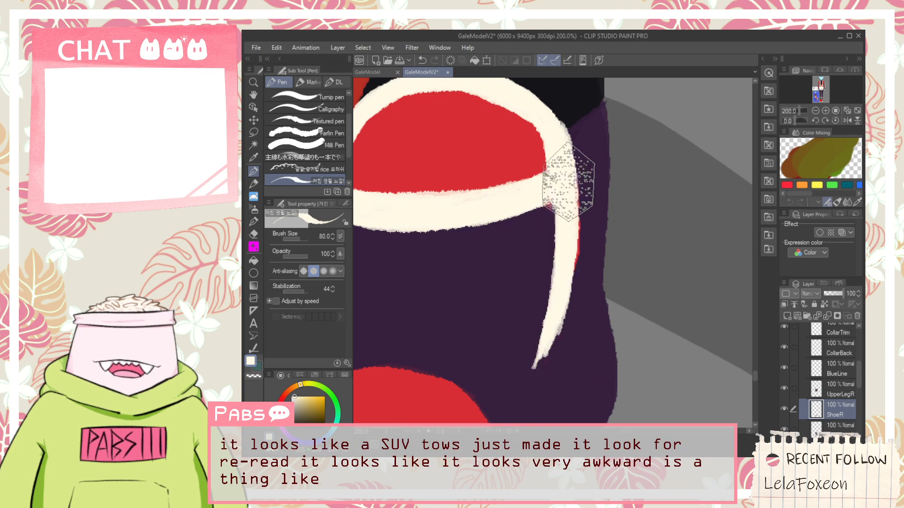
Sample the dark purple and cover the red sliver outside the right cream stripe, sharpening its taper.
left_click(583, 178, "alt")
left_click_drag(586, 177, 577, 230)
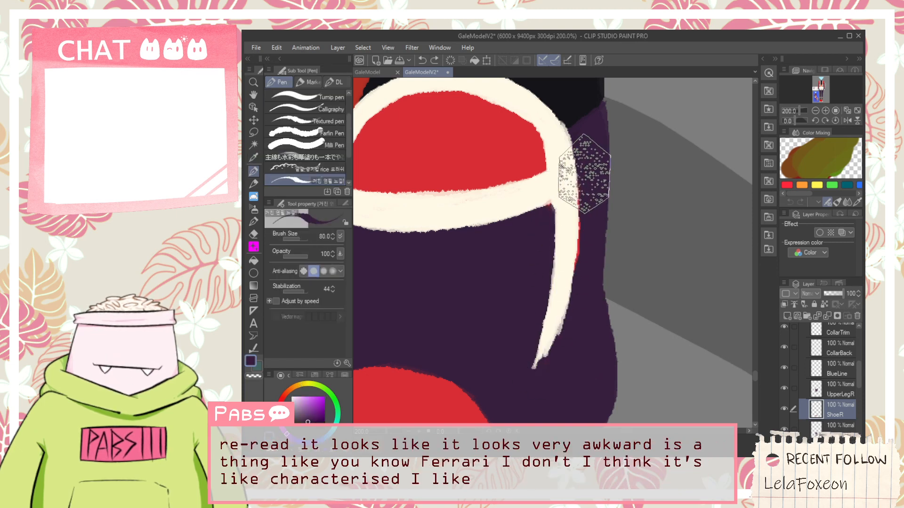
left_click_drag(590, 160, 584, 264)
left_click_drag(581, 202, 571, 284)
mouse_move(583, 176)
left_mouse_down()
mouse_move(569, 313)
mouse_move(561, 280)
mouse_move(581, 170)
mouse_move(567, 336)
mouse_move(575, 282)
mouse_move(529, 383)
mouse_move(573, 304)
mouse_move(535, 363)
left_mouse_up()
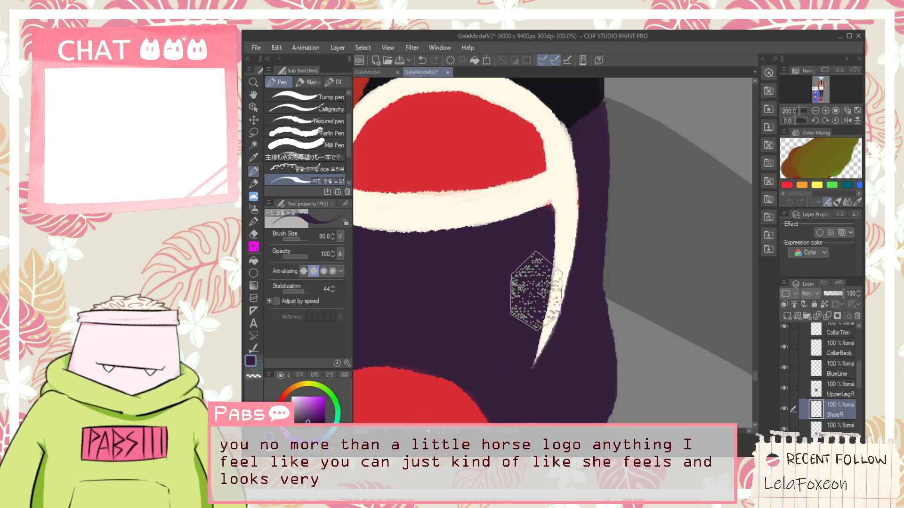
Compare the stripes and sole of the reference sneakers with the painted front-view shoes.
scroll(515, 348, "down", 10)
key("h")
scroll(427, 204, "up", 2)
scroll(427, 204, "up", 1)
left_click_drag(479, 298, 519, 220)
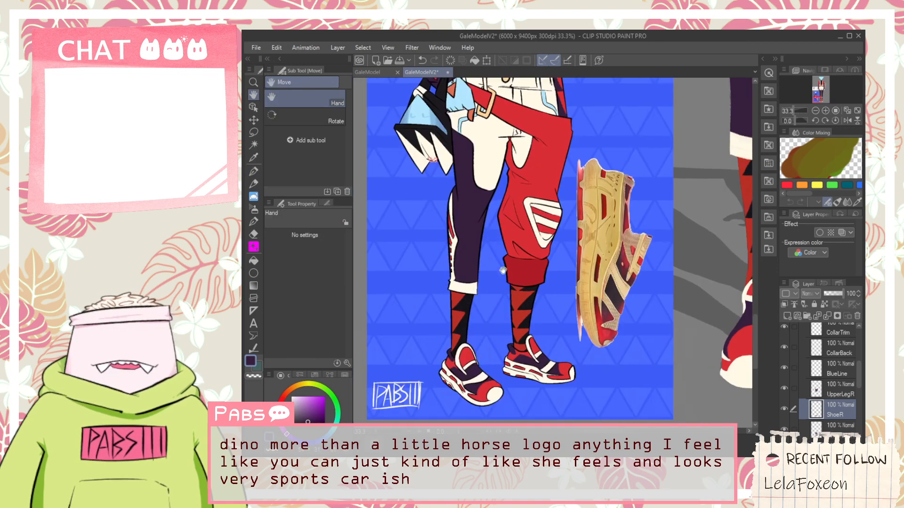
left_click_drag(466, 386, 487, 348)
scroll(475, 337, "down", 1)
scroll(476, 337, "down", 2)
scroll(555, 346, "up", 3)
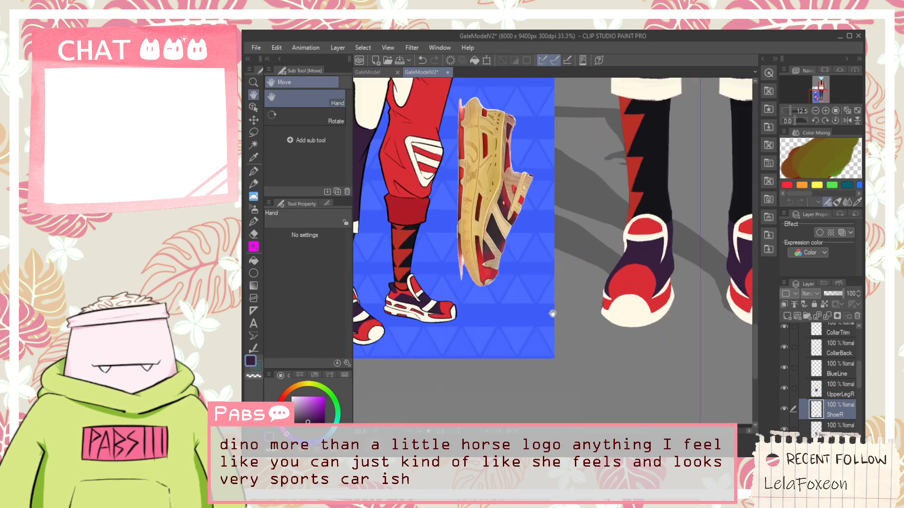
Sample the sole's cream and paint slanted dividers across the red side panel, with a cream rim along its outer edge.
scroll(659, 313, "up", 1)
scroll(666, 309, "up", 2)
left_click(666, 308, "alt")
scroll(666, 309, "up", 1)
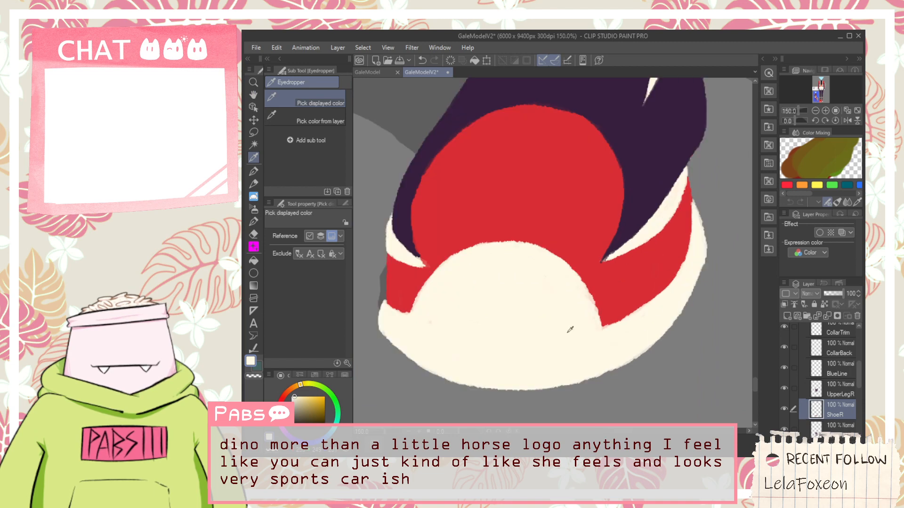
key("p")
left_click_drag(658, 208, 636, 309)
left_click_drag(646, 239, 620, 334)
mouse_move(649, 247)
left_mouse_down()
mouse_move(638, 288)
mouse_move(654, 288)
left_mouse_up()
left_click_drag(659, 223, 641, 285)
mouse_move(655, 242)
left_mouse_down()
mouse_move(644, 322)
mouse_move(644, 300)
left_mouse_up()
left_click_drag(678, 195, 696, 247)
mouse_move(687, 196)
left_mouse_down()
mouse_move(679, 276)
mouse_move(686, 214)
mouse_move(690, 257)
left_mouse_up()
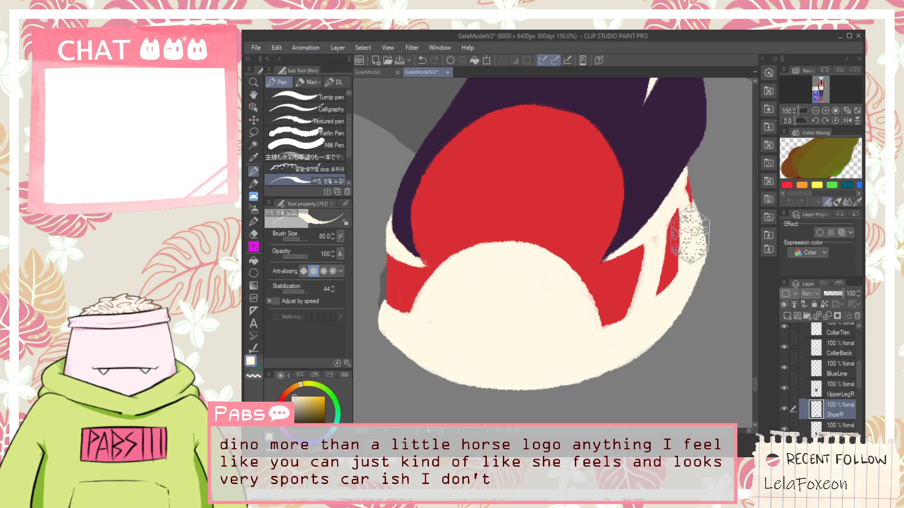
mouse_move(689, 169)
left_mouse_down()
mouse_move(698, 196)
mouse_move(690, 182)
left_mouse_up()
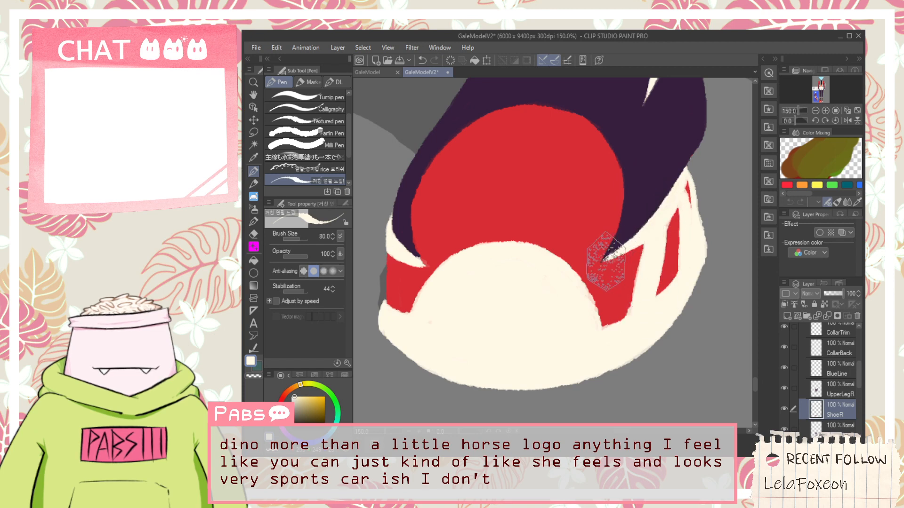
Try a curved cream band across the purple instep and extend the left cream stripe down the shoe's outer edge.
scroll(441, 210, "down", 5)
left_click_drag(473, 232, 611, 283)
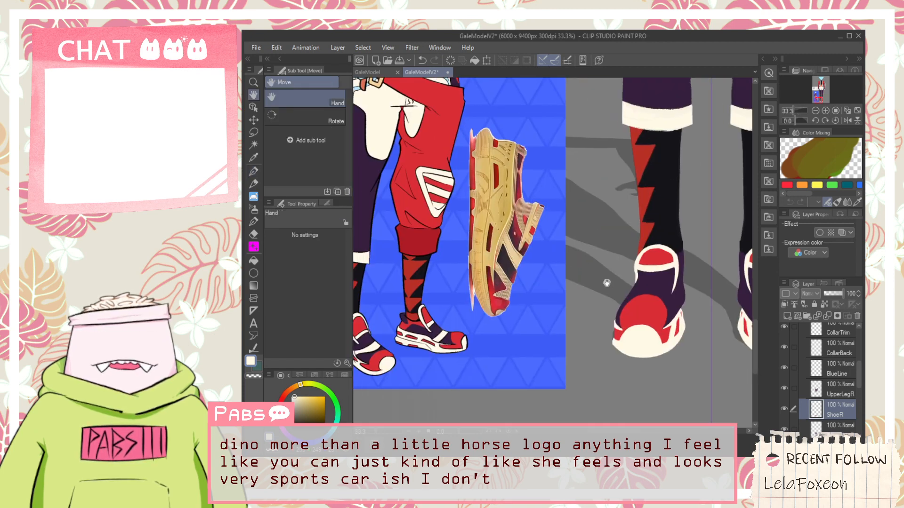
scroll(646, 288, "up", 5)
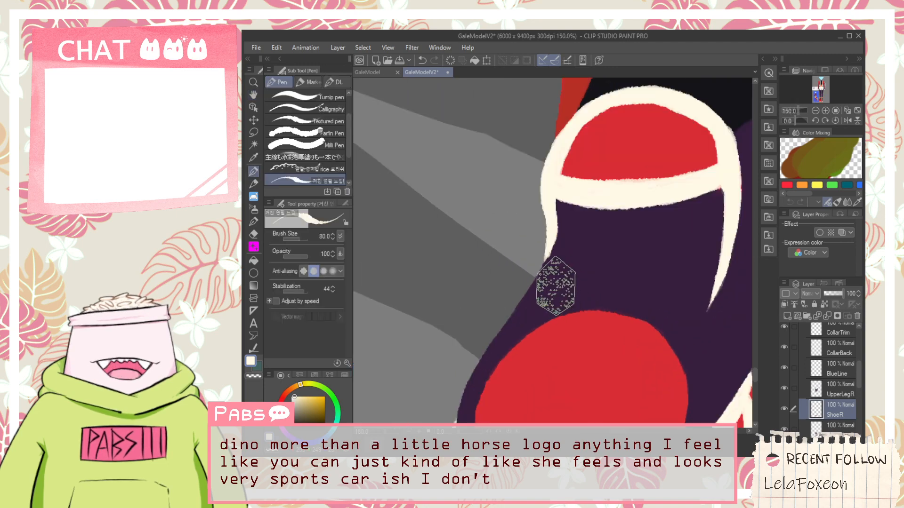
mouse_move(530, 252)
left_mouse_down()
mouse_move(518, 307)
mouse_move(532, 275)
mouse_move(521, 297)
mouse_move(544, 286)
mouse_move(632, 316)
left_mouse_up()
key("ctrl+z")
left_click_drag(515, 303, 705, 314)
key("ctrl+z")
left_click_drag(513, 300, 710, 312)
key("ctrl+z")
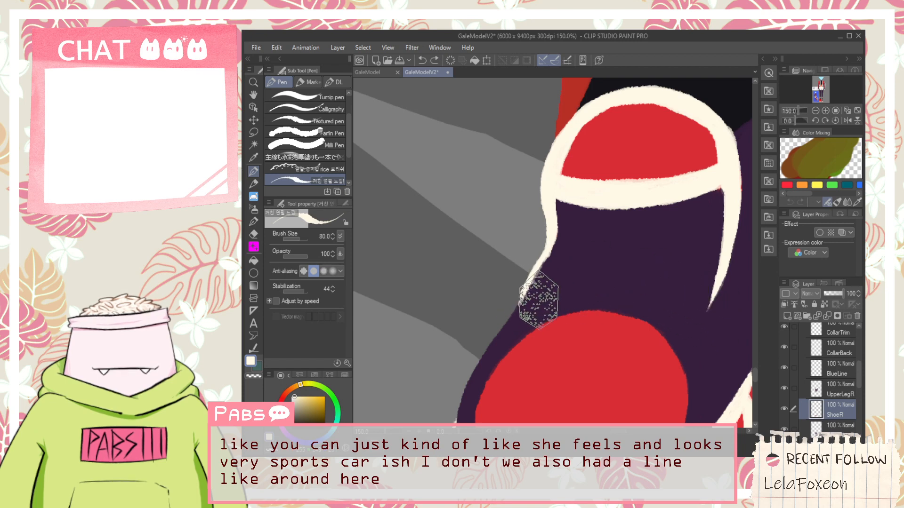
mouse_move(511, 311)
left_mouse_down()
mouse_move(527, 286)
mouse_move(514, 308)
mouse_move(542, 260)
left_mouse_up()
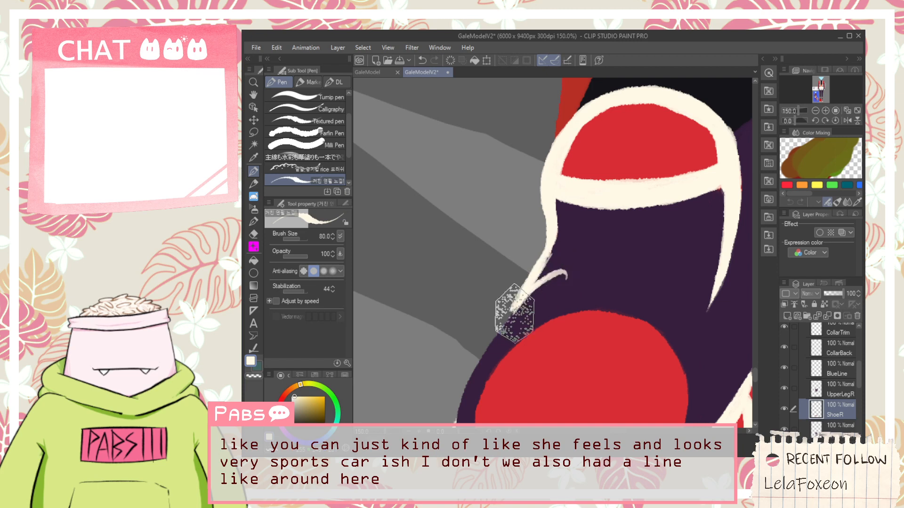
Paint a curved cream band across the instep between the two side stripes, and lengthen the left stripe's lower tip.
mouse_move(518, 304)
left_mouse_down()
mouse_move(598, 265)
mouse_move(635, 290)
mouse_move(672, 285)
mouse_move(689, 310)
left_mouse_up()
key("ctrl+z")
left_click_drag(528, 287, 693, 295)
mouse_move(605, 277)
left_mouse_down()
mouse_move(673, 313)
mouse_move(601, 281)
mouse_move(704, 314)
left_mouse_up()
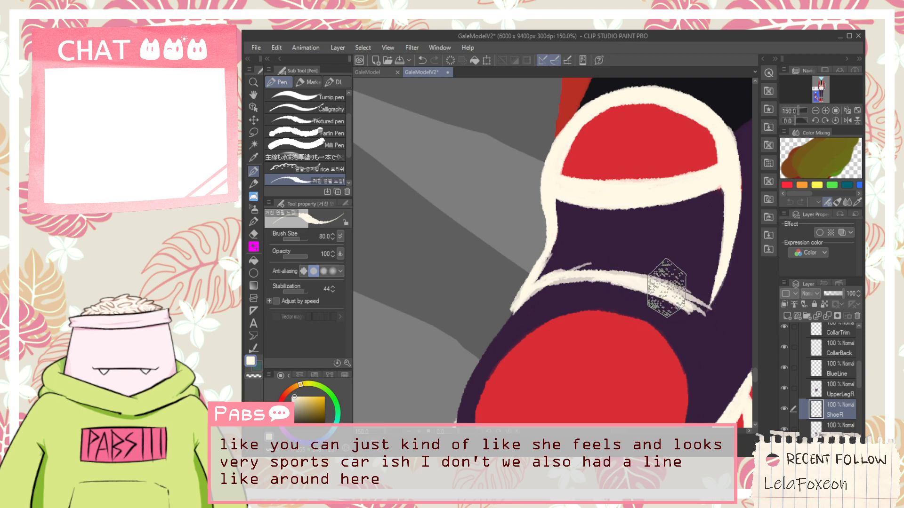
left_click_drag(517, 292, 557, 281)
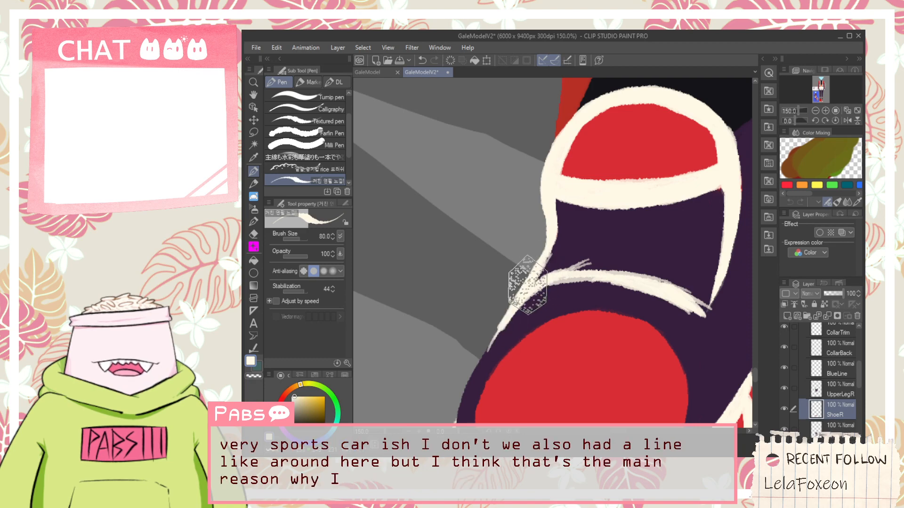
Sample the dark purple and trim the lower tip of the left cream stripe.
key("i")
scroll(510, 332, "up", 1)
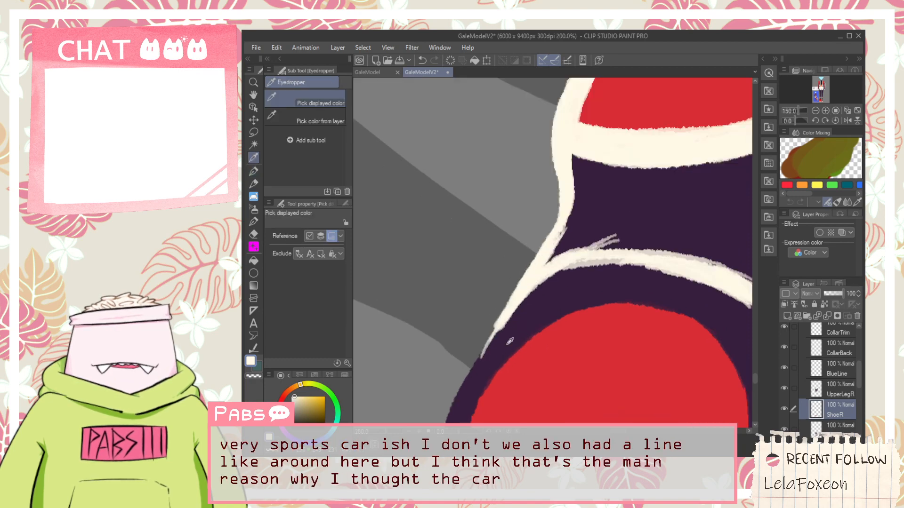
key("p")
scroll(512, 342, "up", 1)
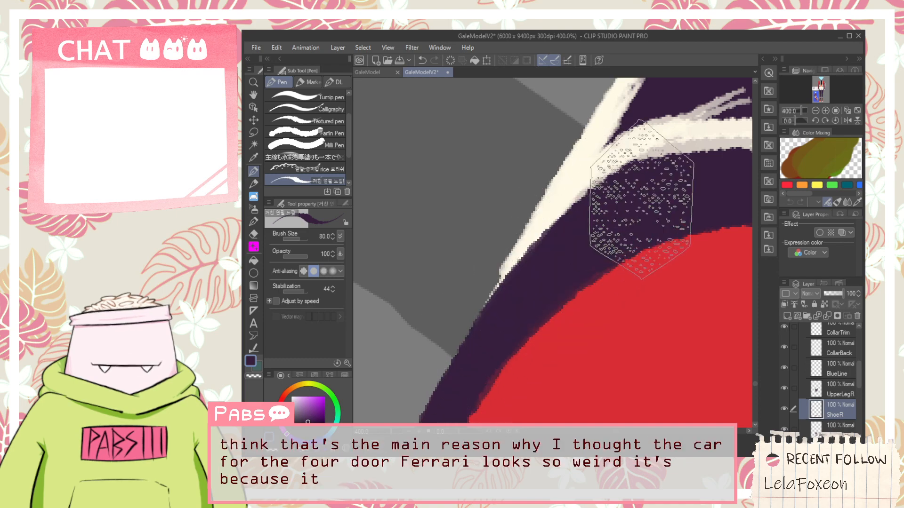
Sample the cream from the reference sneaker's instep stripe and thicken the curved instep band and left stripe.
scroll(605, 238, "down", 1)
key("space")
scroll(565, 306, "down", 3)
left_click_drag(535, 307, 703, 408)
key("i")
key("space")
left_click_drag(419, 362, 554, 220)
scroll(521, 300, "up", 1)
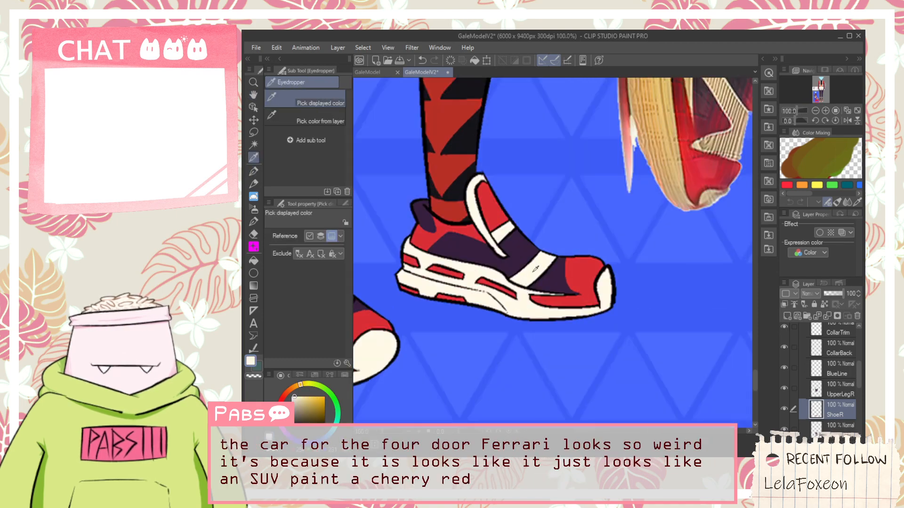
scroll(535, 269, "down", 2)
key("space")
left_click_drag(614, 322, 479, 334)
left_click_drag(652, 267, 555, 329)
scroll(618, 274, "up", 3)
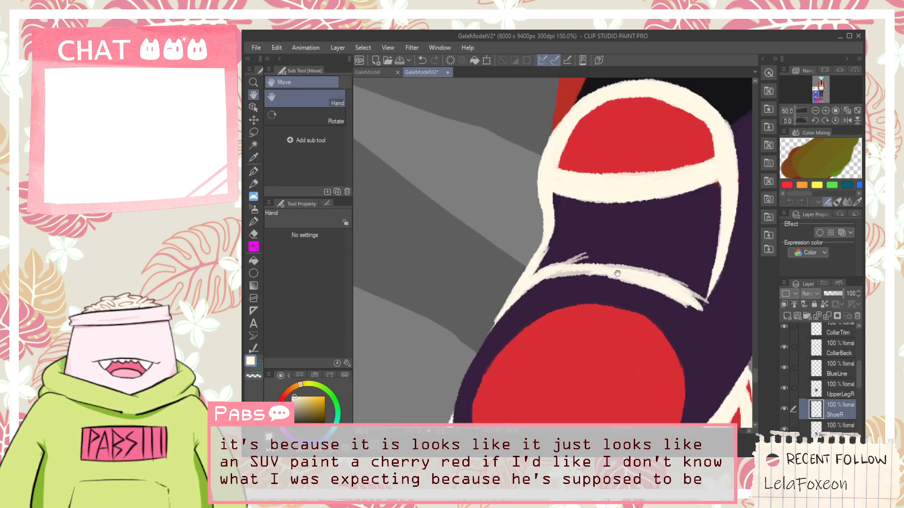
scroll(618, 274, "up", 1)
key("p")
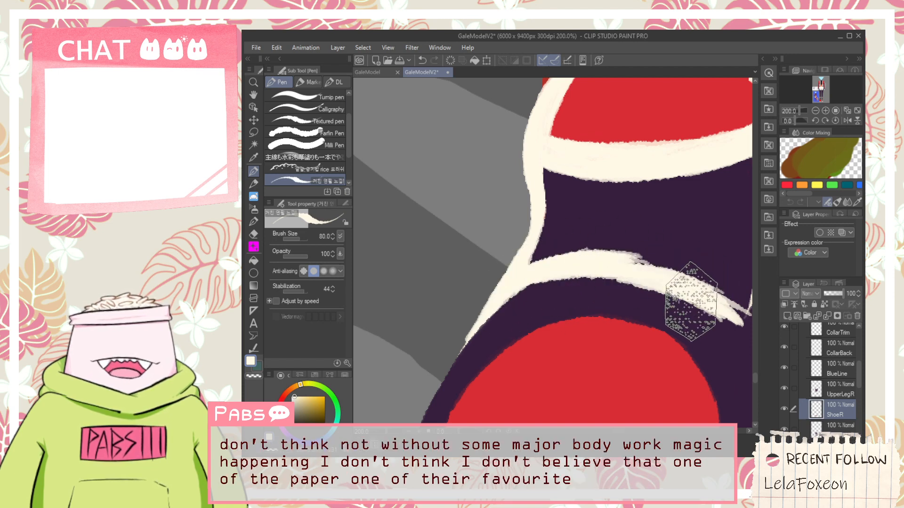
Join the instep band's right end to the right cream stripe and extend their shared tip downward.
key("space")
left_click_drag(679, 314, 549, 292)
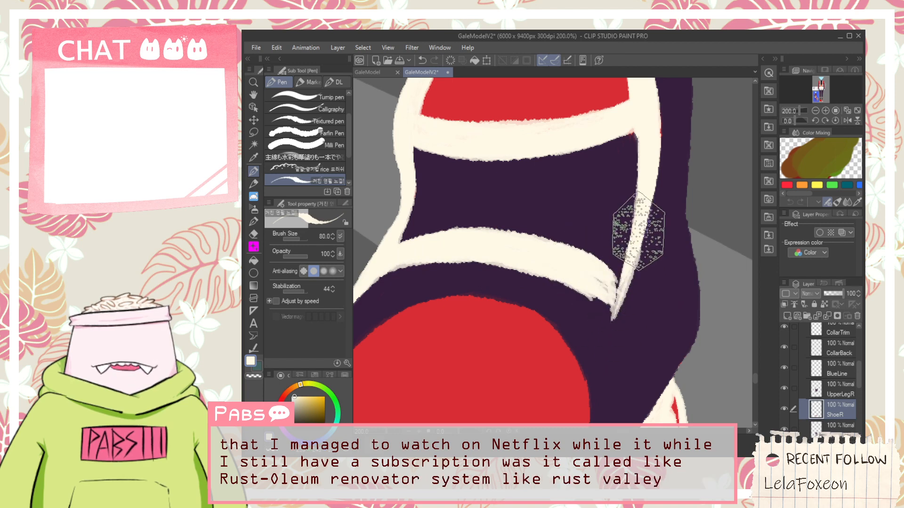
mouse_move(597, 326)
left_mouse_down()
mouse_move(631, 244)
mouse_move(648, 238)
mouse_move(635, 245)
mouse_move(599, 330)
left_mouse_up()
Sample the dark purple and trim the right stripe's outer edge and the underside of the instep band.
key("i")
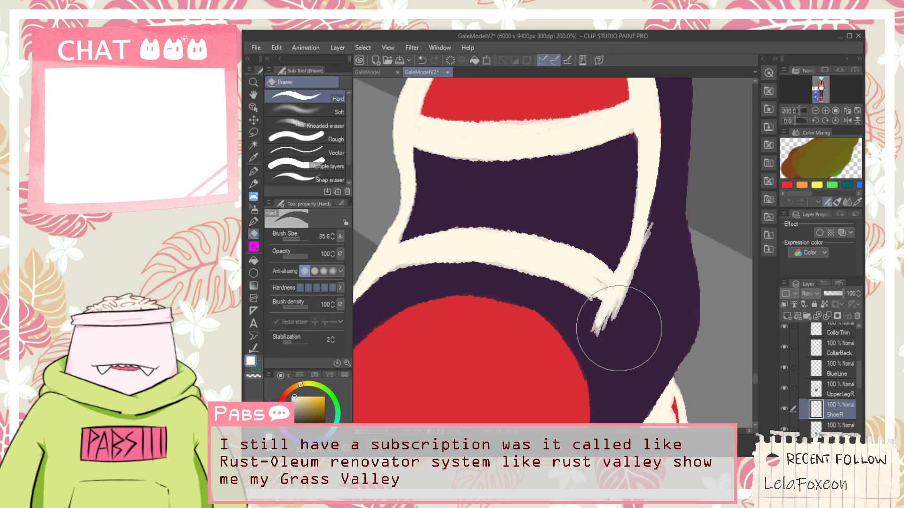
left_click(627, 333)
key("p")
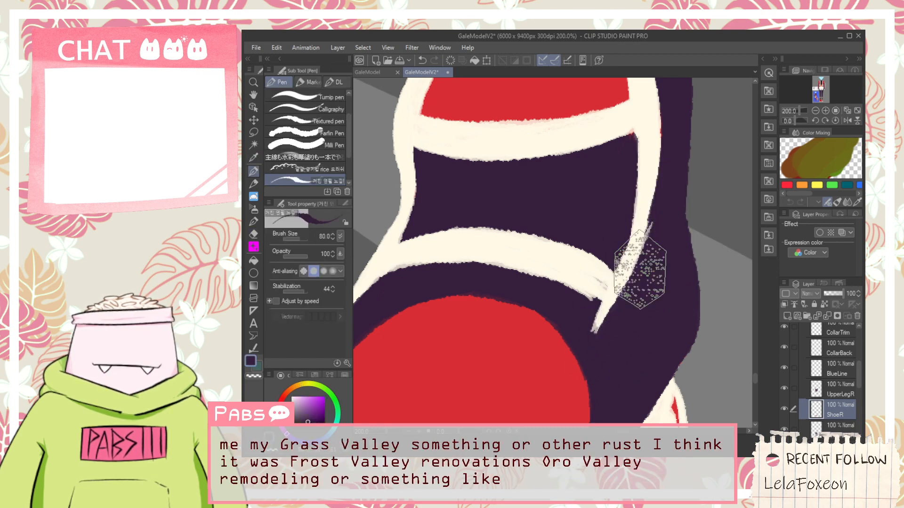
left_click_drag(661, 189, 629, 301)
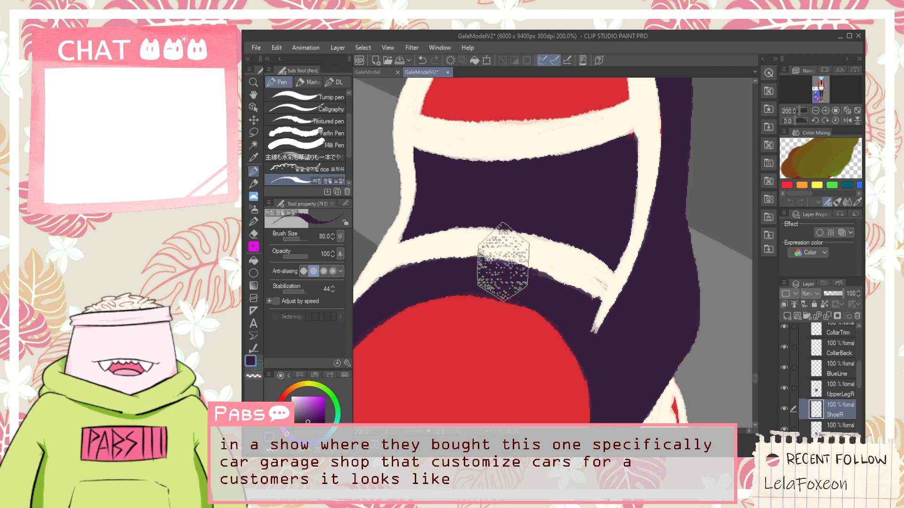
left_click_drag(536, 277, 585, 293)
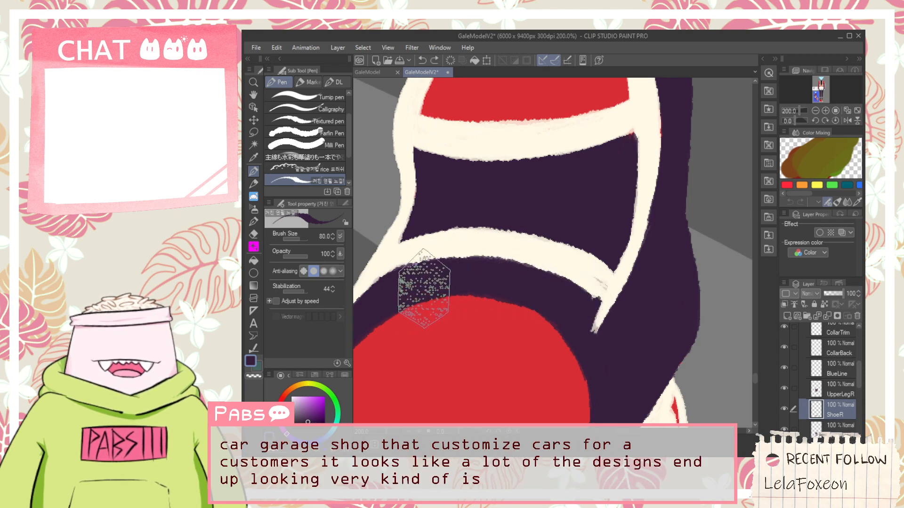
Sample the cream from the reference sneaker and thicken the junction of the instep band and right stripe.
scroll(554, 315, "down", 4)
key("space")
left_click_drag(462, 321, 638, 215)
scroll(446, 349, "up", 2)
key("alt")
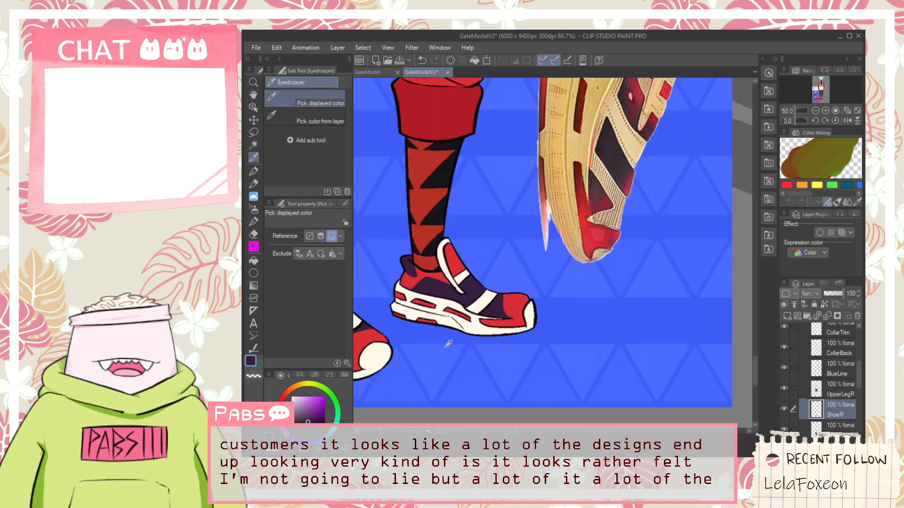
left_click(493, 292)
scroll(504, 299, "down", 2)
key("space")
left_click_drag(622, 305, 406, 340)
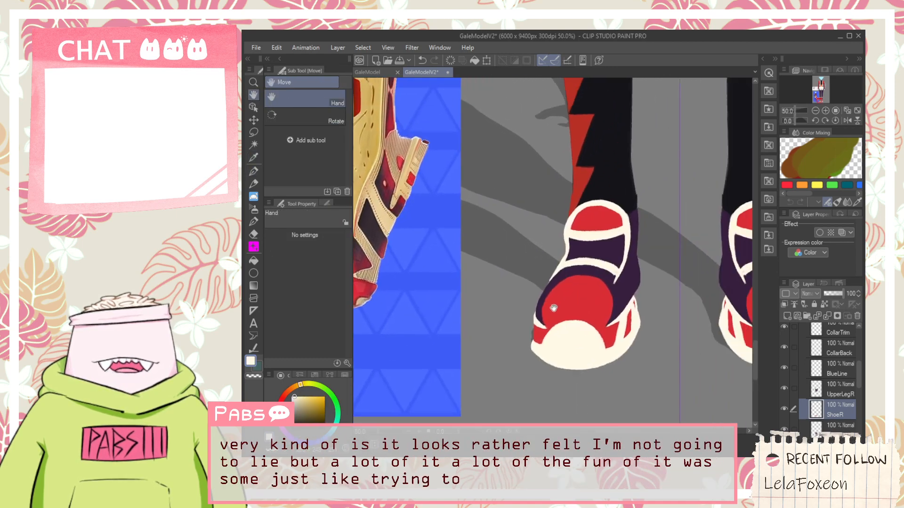
scroll(612, 266, "up", 3)
scroll(626, 274, "up", 1)
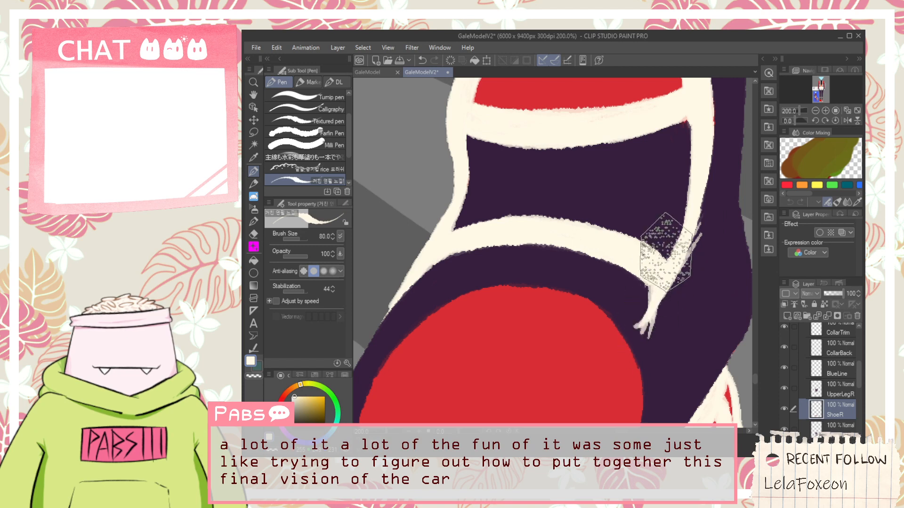
Sample the dark purple and trim the stray cream below the junction into a clean point.
left_click(638, 294, "alt")
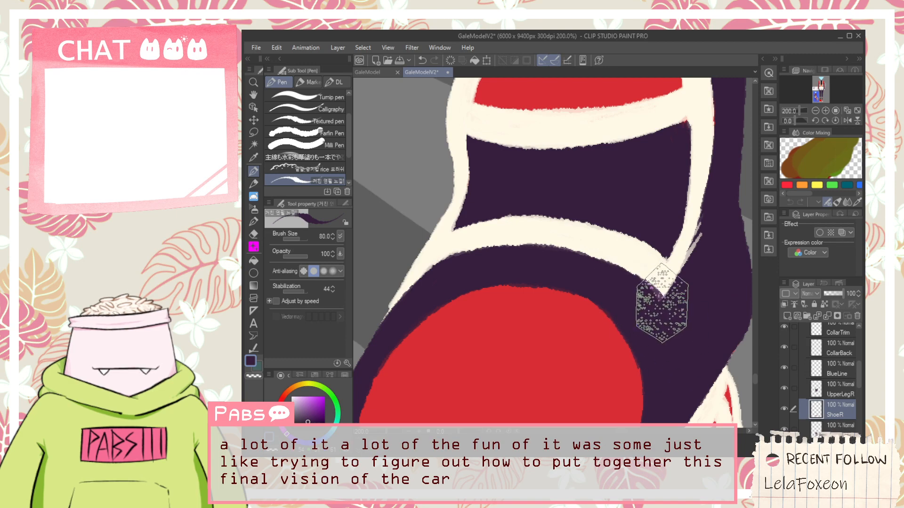
scroll(640, 286, "down", 5)
key("space")
left_click_drag(633, 282, 587, 328)
scroll(602, 318, "up", 5)
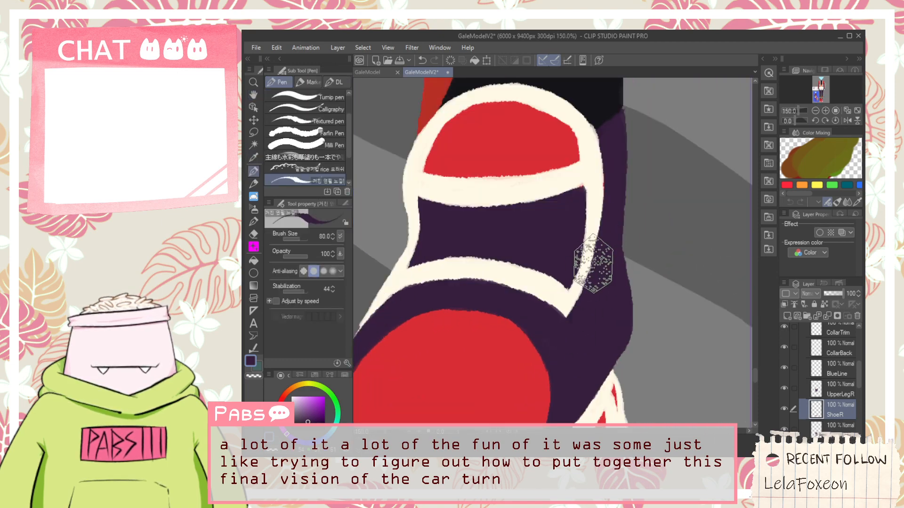
Clean up the right cream stripe's outer edge, covering the leftover red specks with sampled dark purple.
left_click(510, 372, "alt")
left_click_drag(599, 184, 584, 261)
scroll(553, 305, "up", 1)
left_click(549, 308, "alt")
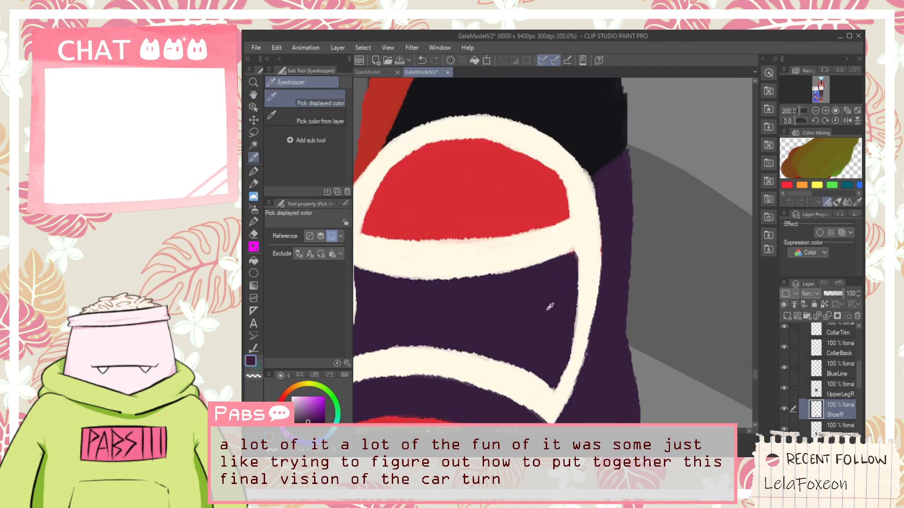
scroll(552, 306, "up", 2)
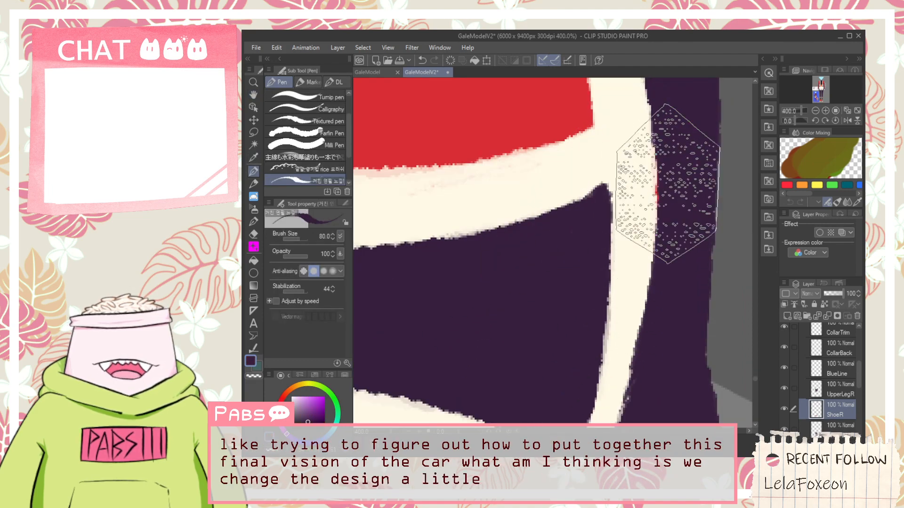
scroll(662, 152, "down", 2)
left_click_drag(641, 202, 642, 256)
Sample the red from the tongue and paint a solid red cuff beside the ankle, extending down the shoe's outer edge.
left_click(524, 262, "alt")
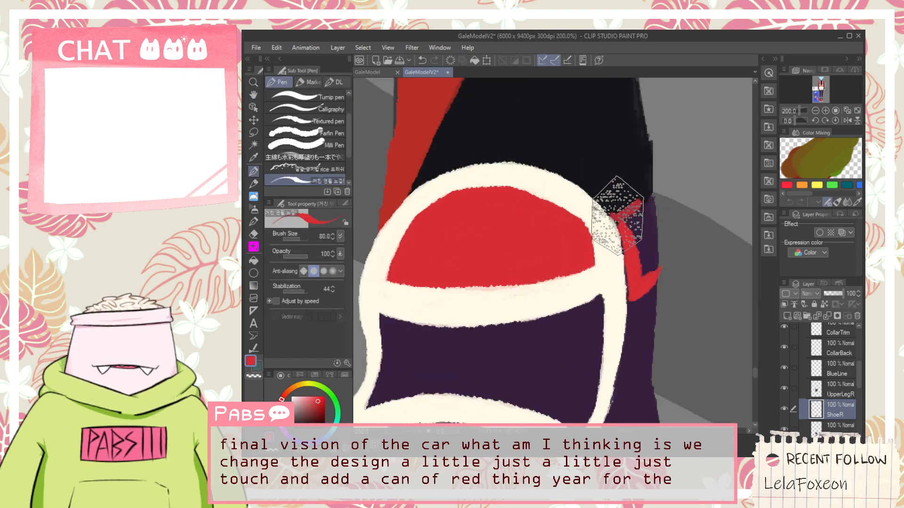
left_click_drag(659, 207, 661, 195)
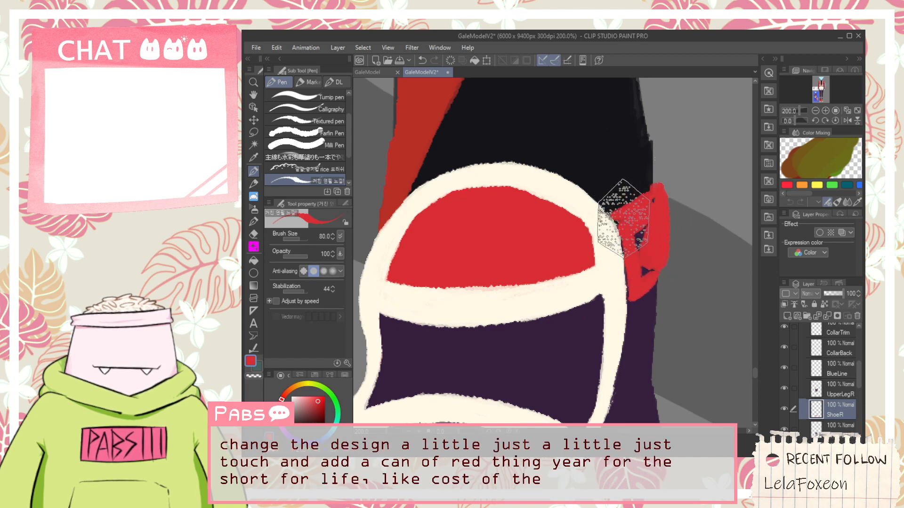
left_click_drag(625, 217, 630, 268)
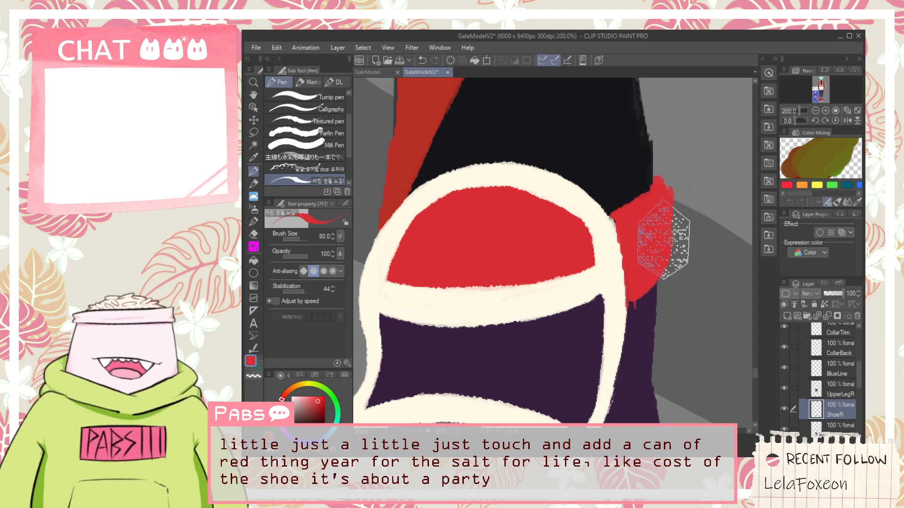
mouse_move(667, 236)
left_mouse_down()
mouse_move(650, 333)
mouse_move(670, 197)
mouse_move(649, 380)
left_mouse_up()
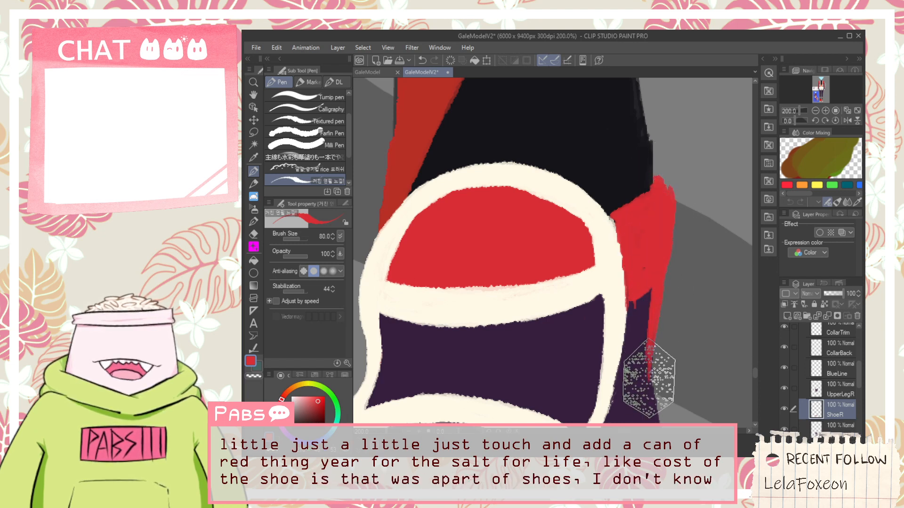
left_click_drag(676, 212, 648, 406)
Sample the dark purple and paint over the red streak running down the outer edge below the cuff.
key("i")
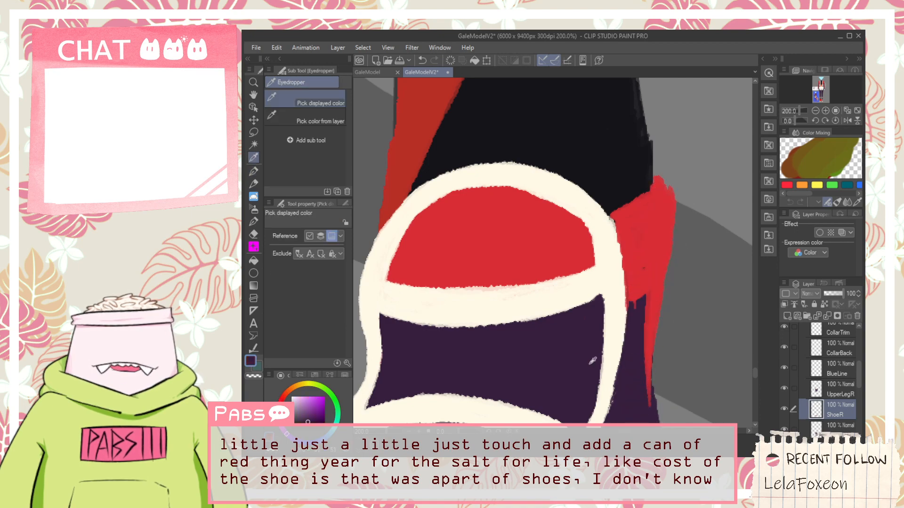
key("space")
left_click_drag(632, 349, 645, 236)
left_click_drag(670, 173, 660, 335)
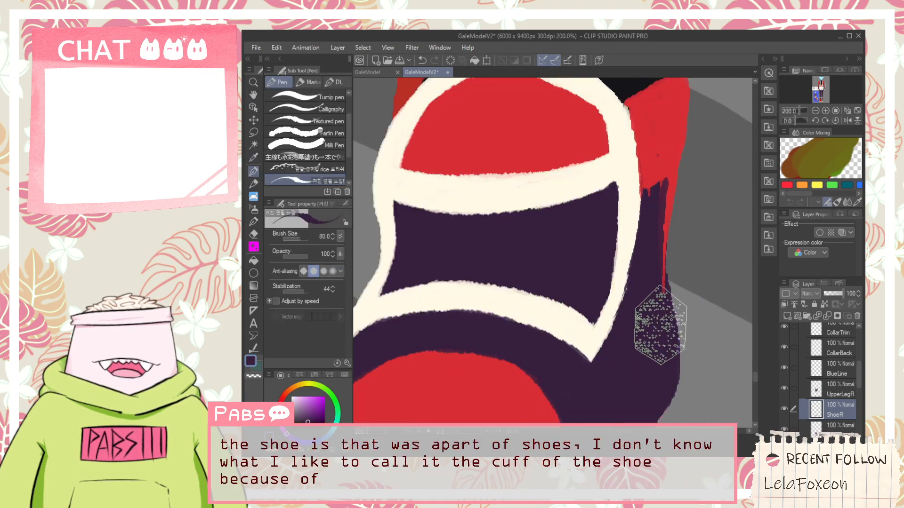
left_click_drag(673, 182, 659, 265)
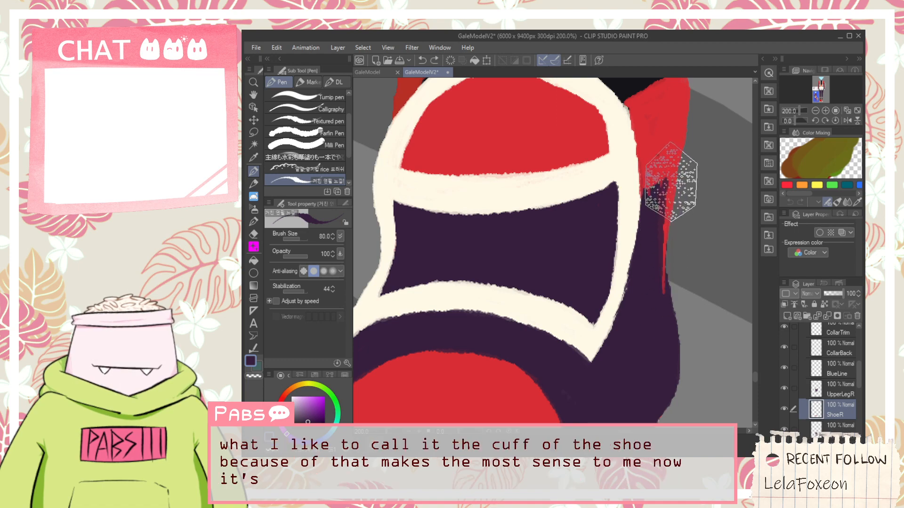
Shape the red cuff's lower edge into a diagonal with dark purple and erase the excess along its outer side.
key("space")
left_click_drag(660, 206, 644, 294)
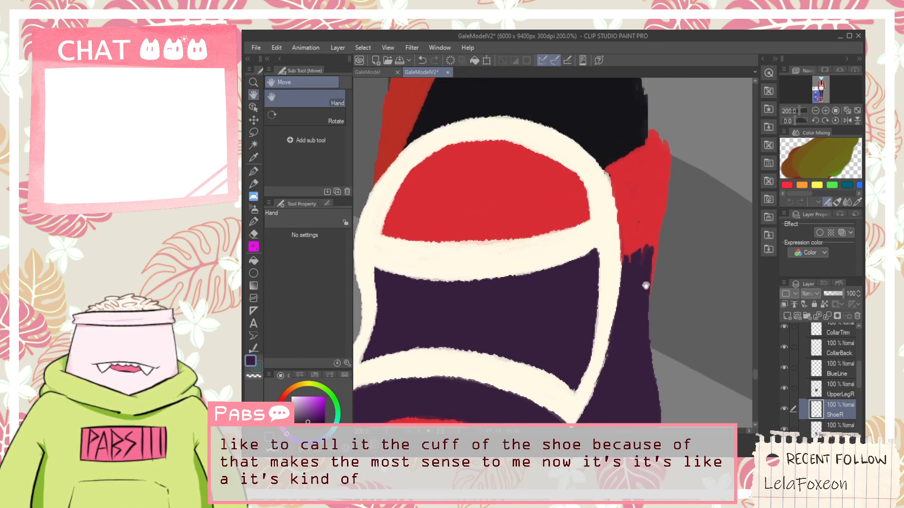
scroll(644, 294, "up", 4)
mouse_move(594, 254)
left_mouse_down()
mouse_move(693, 203)
mouse_move(606, 243)
mouse_move(679, 173)
mouse_move(591, 237)
mouse_move(575, 236)
mouse_move(626, 211)
mouse_move(588, 231)
mouse_move(580, 255)
mouse_move(573, 248)
mouse_move(580, 330)
mouse_move(576, 241)
mouse_move(650, 229)
mouse_move(593, 223)
mouse_move(646, 202)
left_mouse_up()
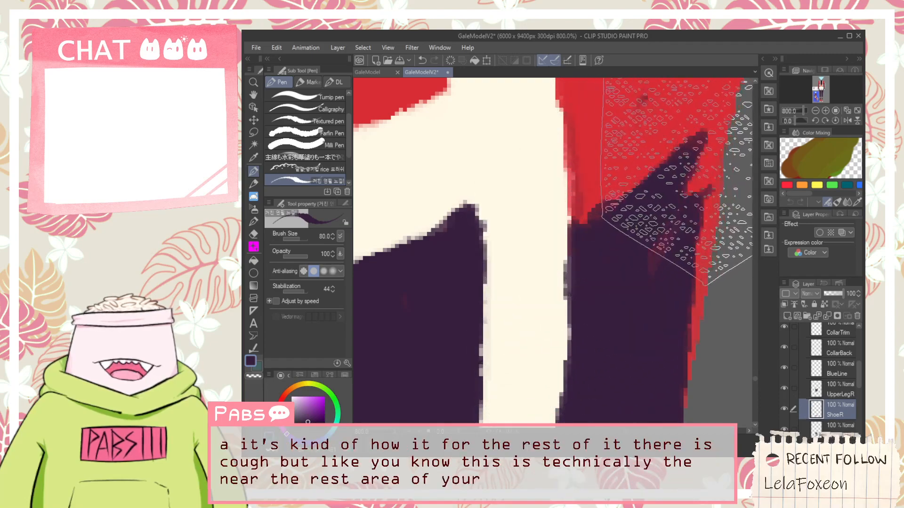
scroll(665, 235, "down", 2)
mouse_move(665, 235)
left_mouse_down()
mouse_move(649, 349)
mouse_move(681, 189)
mouse_move(668, 310)
mouse_move(694, 194)
mouse_move(664, 237)
mouse_move(685, 186)
mouse_move(669, 209)
left_mouse_up()
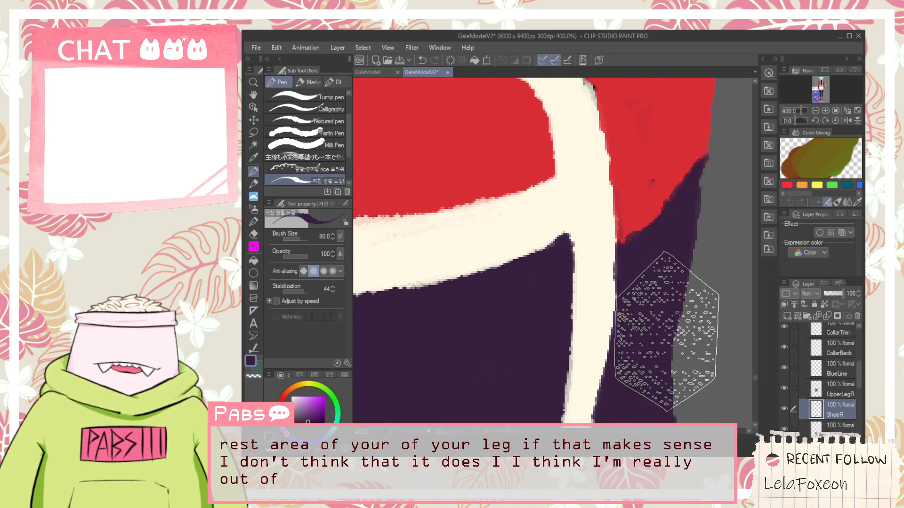
scroll(694, 207, "down", 2)
key("e")
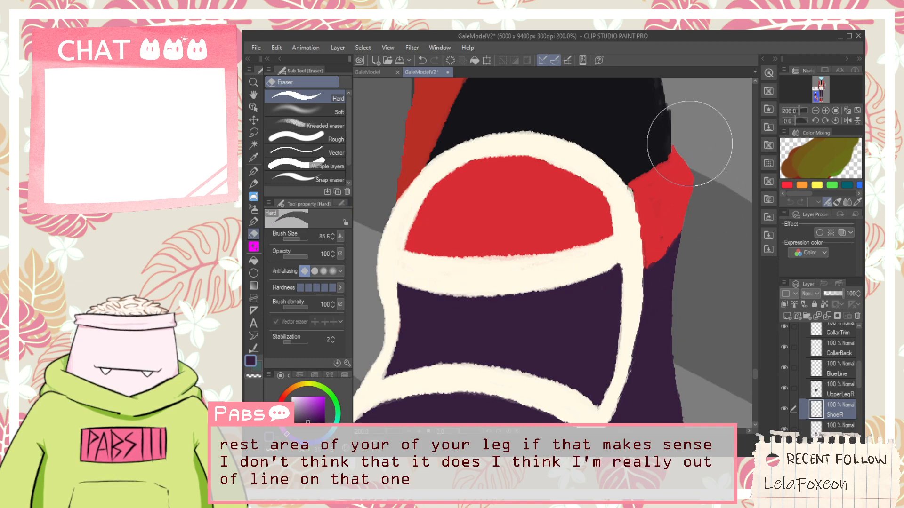
Paint the sole's cream up behind the heel along the shoe's outer edge.
scroll(720, 213, "down", 5)
key("space")
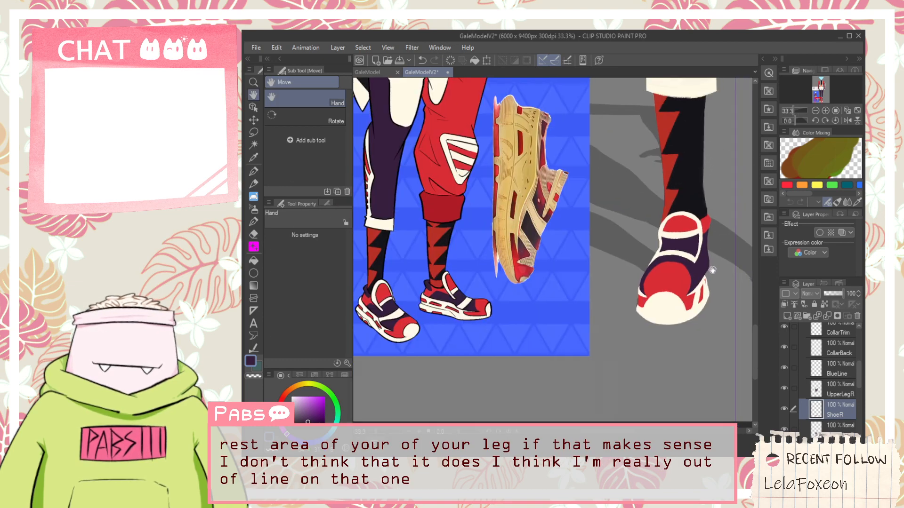
left_click_drag(715, 276, 695, 287)
scroll(694, 287, "up", 4)
key("p")
scroll(682, 281, "up", 1)
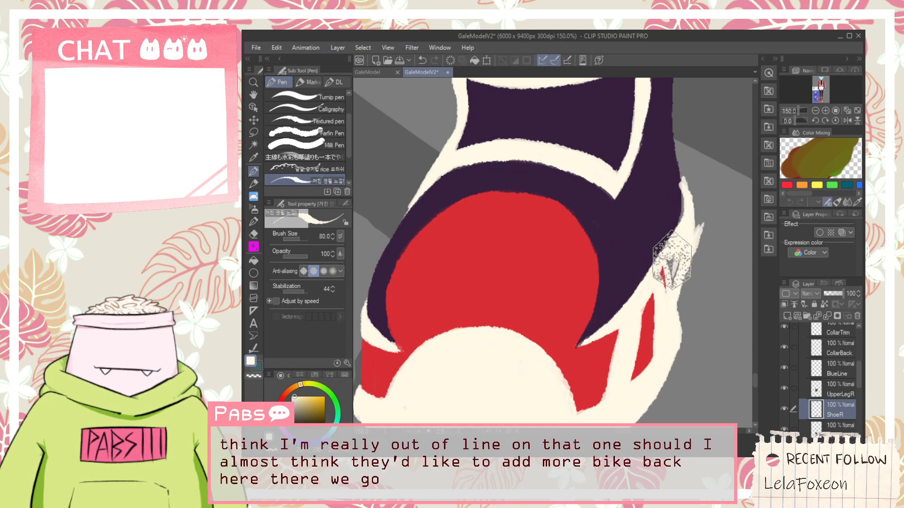
left_click_drag(673, 249, 674, 248)
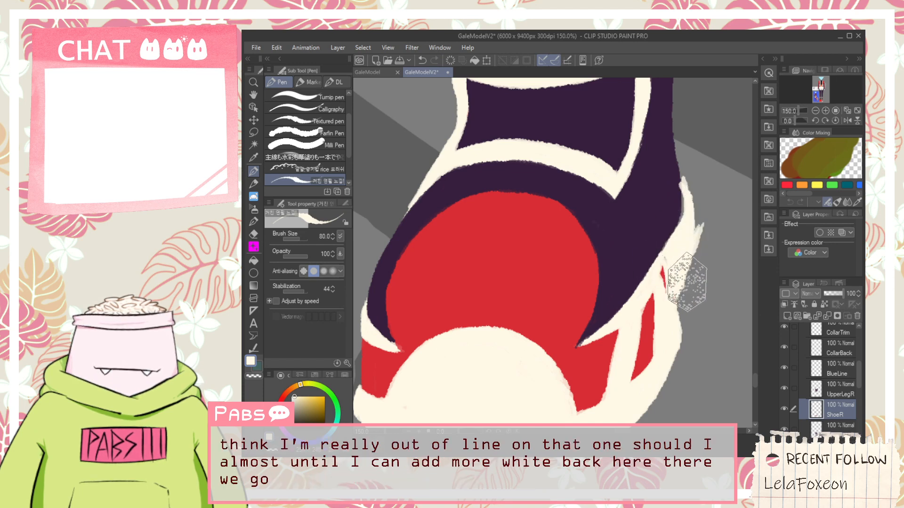
Smooth the cream heel section's outer edge, alternating between the Hard eraser and the cream pen.
key("e")
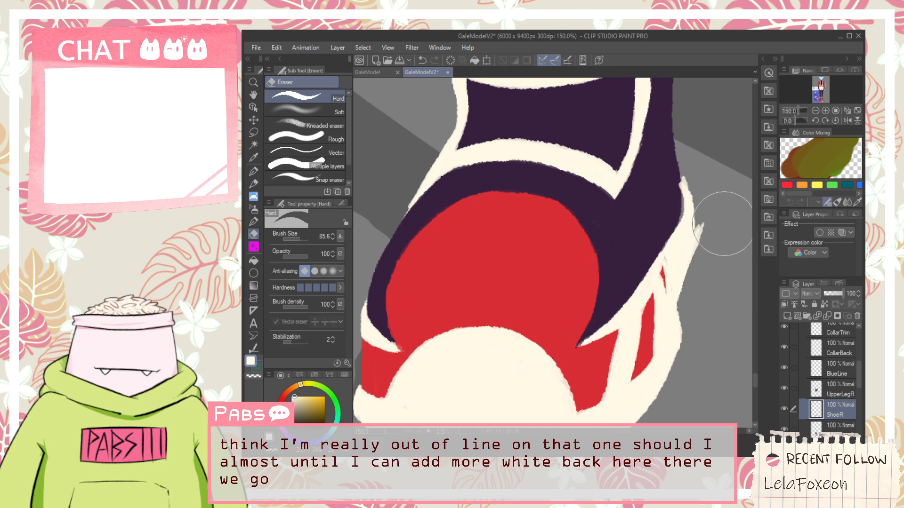
key("p")
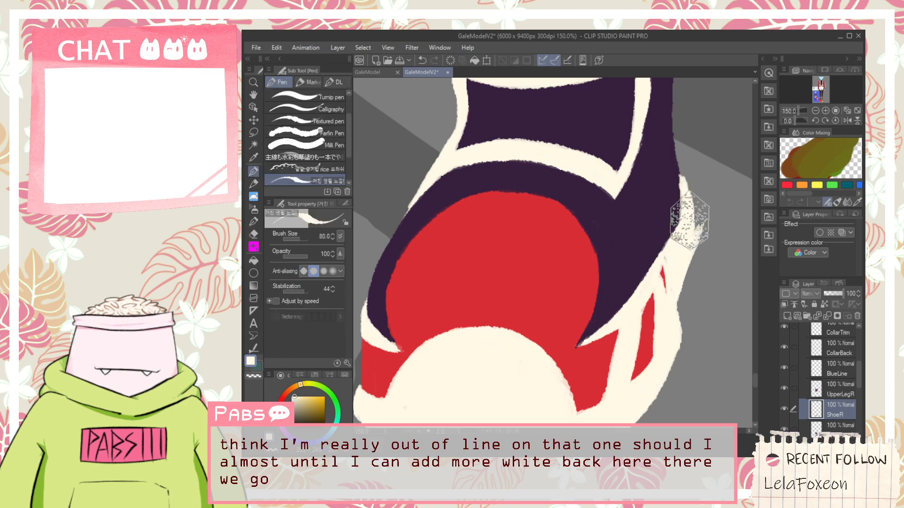
key("e")
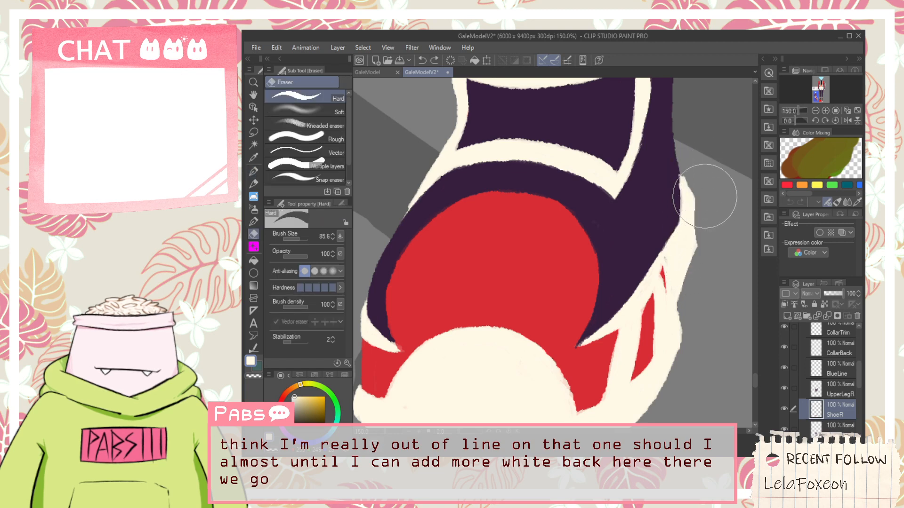
key("ctrl+z")
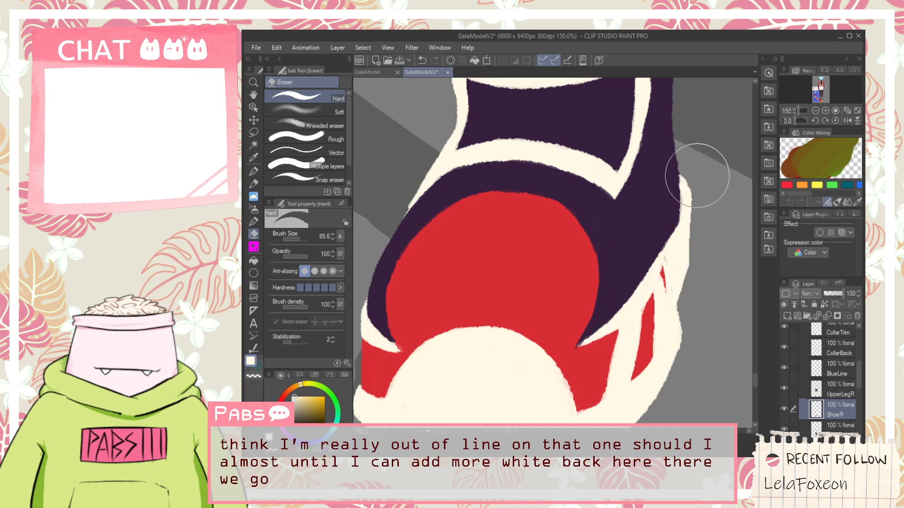
Compare the painted sneakers with the reference sneaker and the character art at several zoom levels.
scroll(696, 176, "down", 4)
key("h")
left_click_drag(661, 249, 655, 305)
scroll(659, 299, "up", 2)
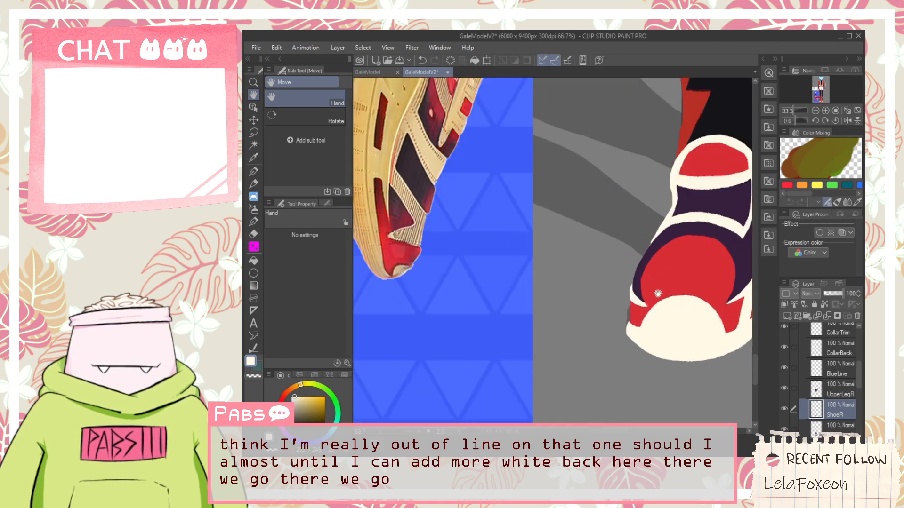
key("i")
left_click(663, 283)
scroll(654, 279, "down", 5)
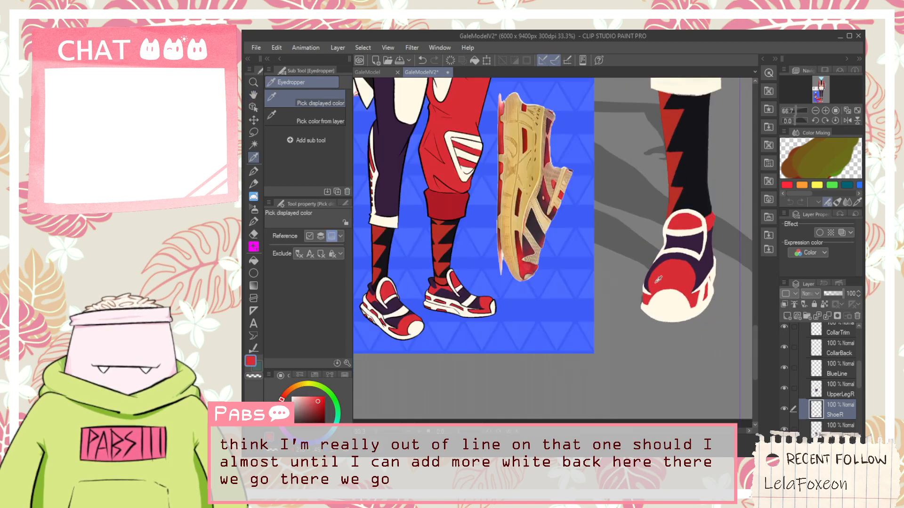
key("h")
left_click_drag(687, 283, 674, 309)
scroll(679, 295, "up", 6)
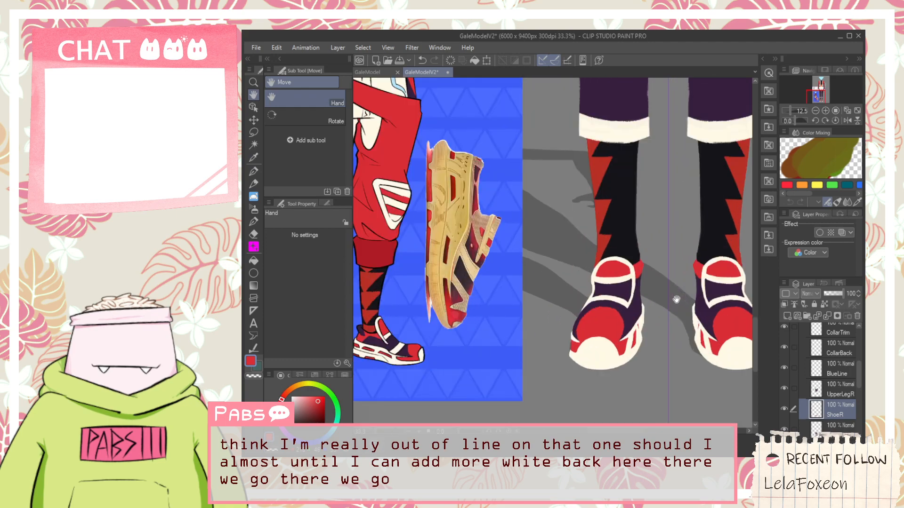
key("i")
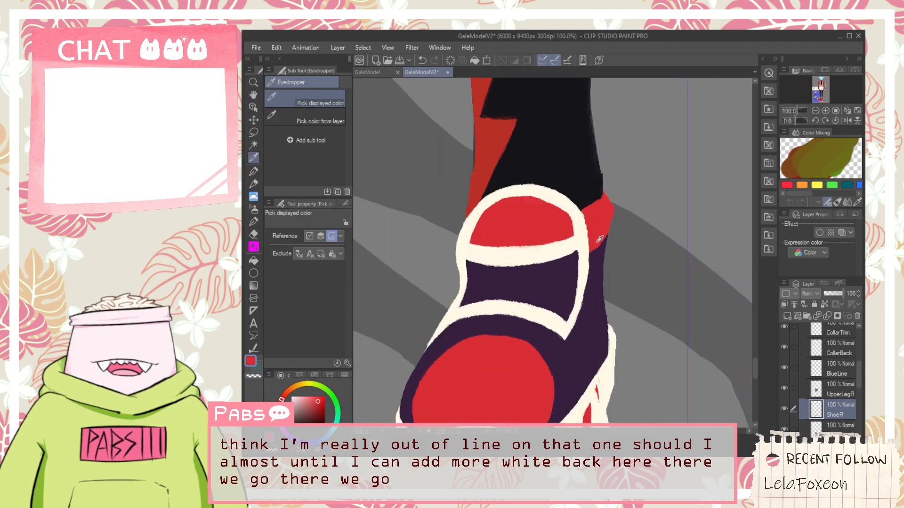
scroll(545, 230, "down", 4)
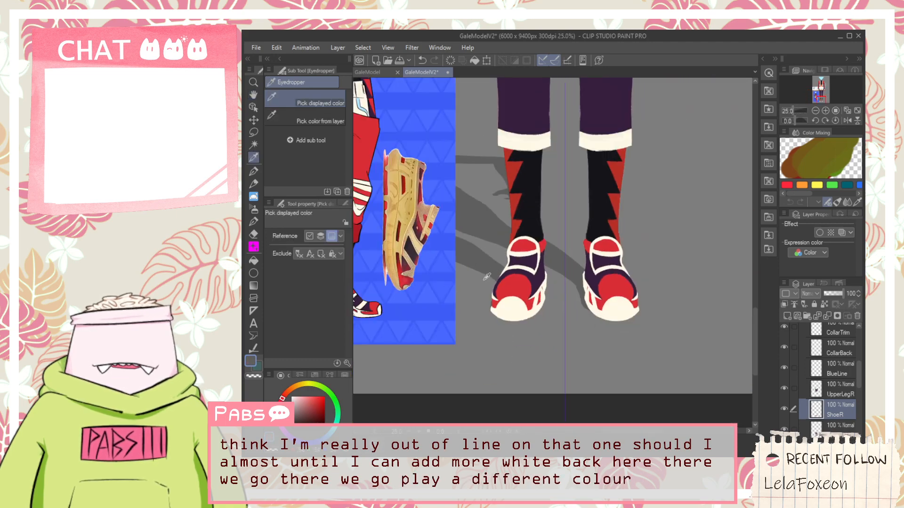
key("h")
scroll(553, 245, "up", 2)
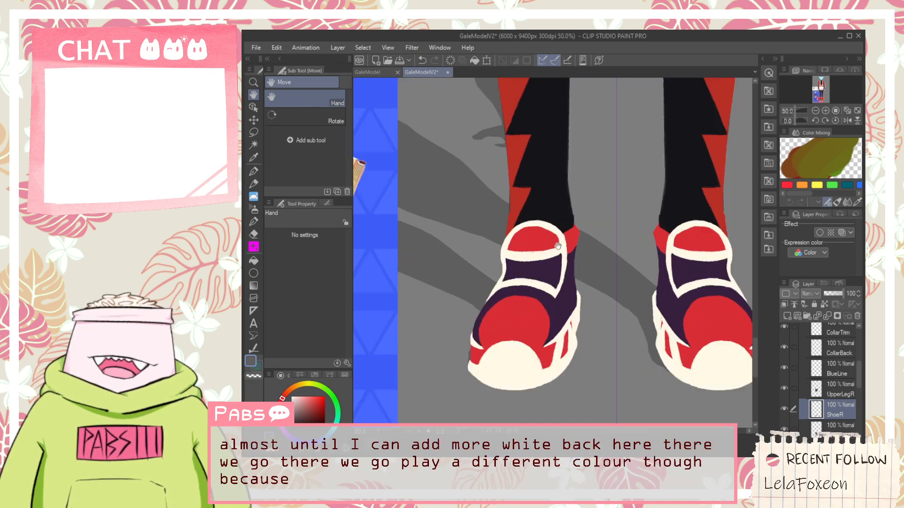
scroll(546, 240, "down", 2)
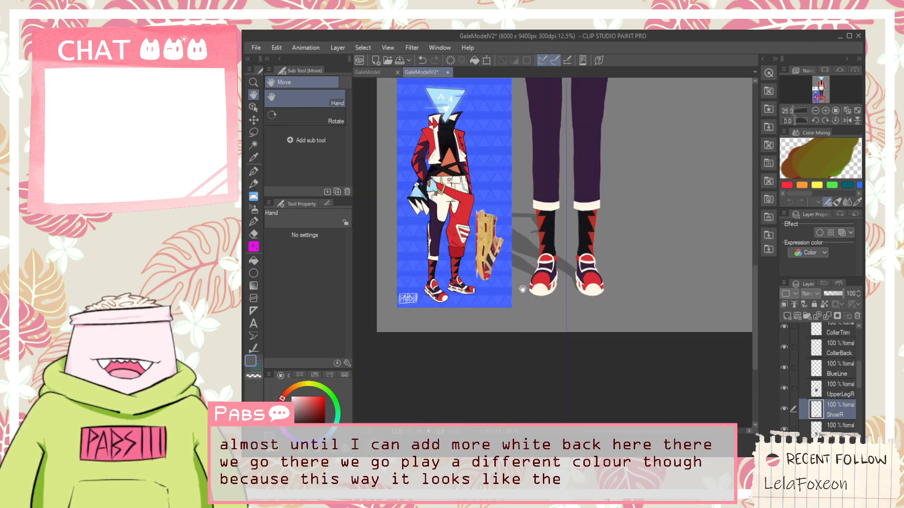
scroll(552, 288, "up", 4)
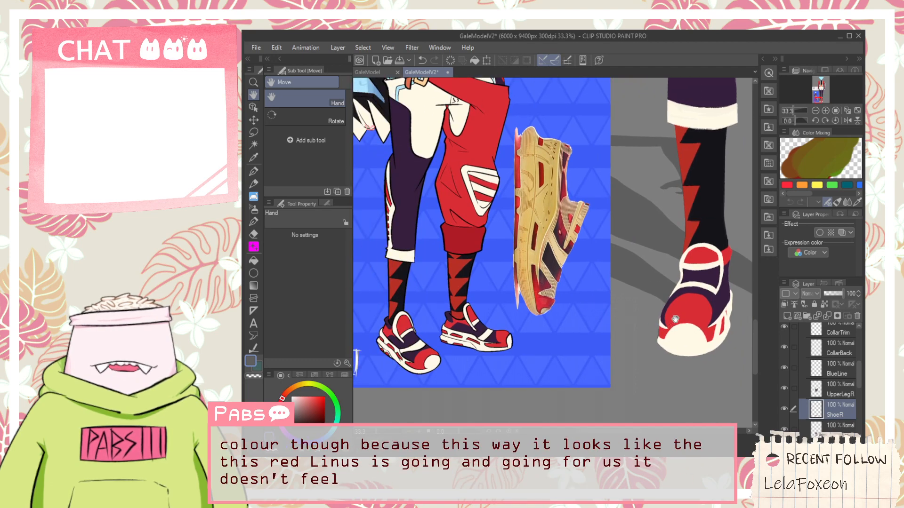
Paint a red panel on the shoe's inner side, below the ankle cuff and above the cream sole, redoing unsatisfactory strokes.
left_click_drag(721, 295, 658, 278)
scroll(659, 278, "up", 2)
key("alt")
scroll(672, 216, "up", 1)
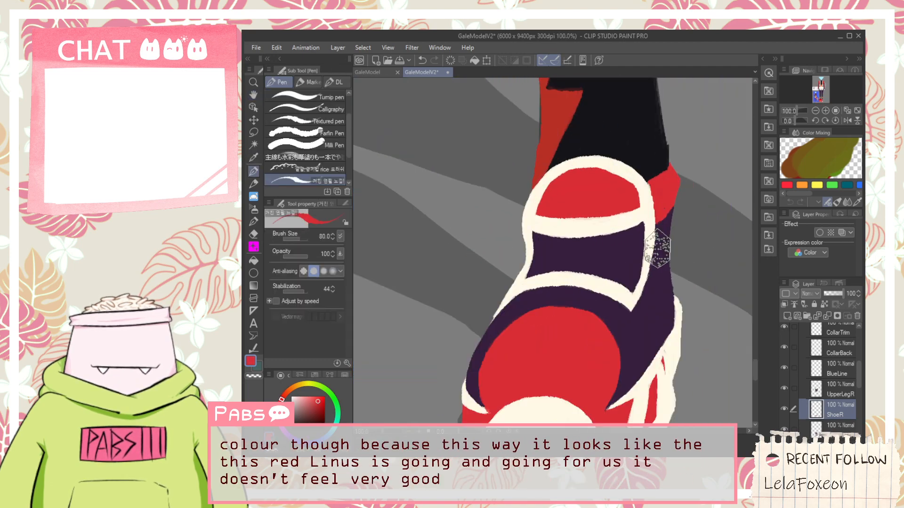
left_click_drag(663, 291, 647, 372)
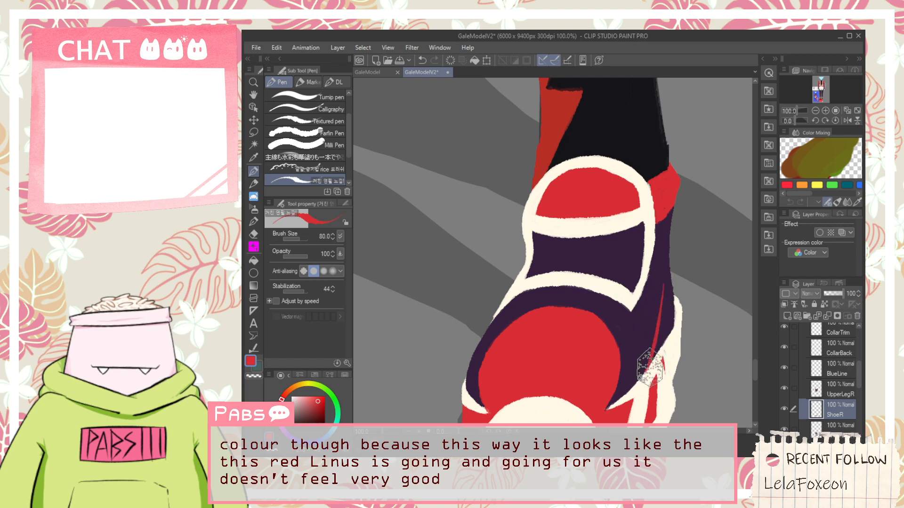
key("ctrl+z")
left_click_drag(664, 281, 671, 325)
key("ctrl+z")
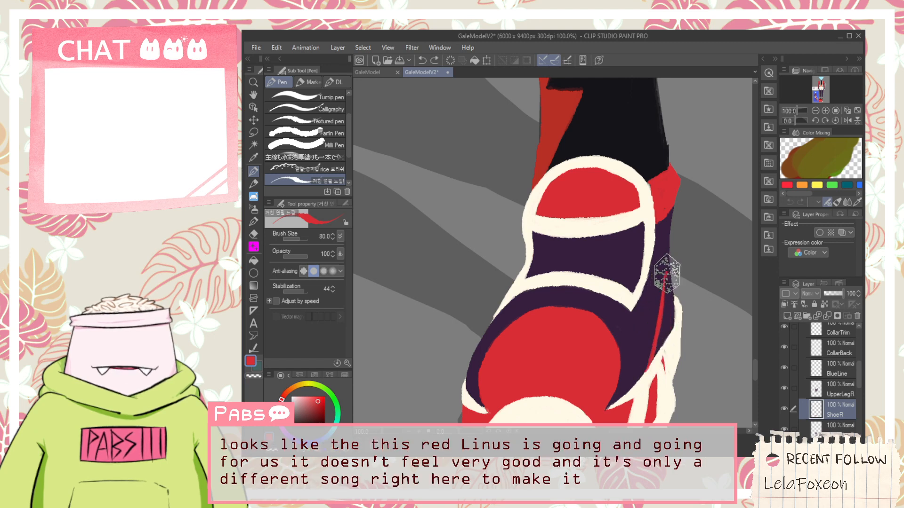
left_click_drag(673, 294, 674, 314)
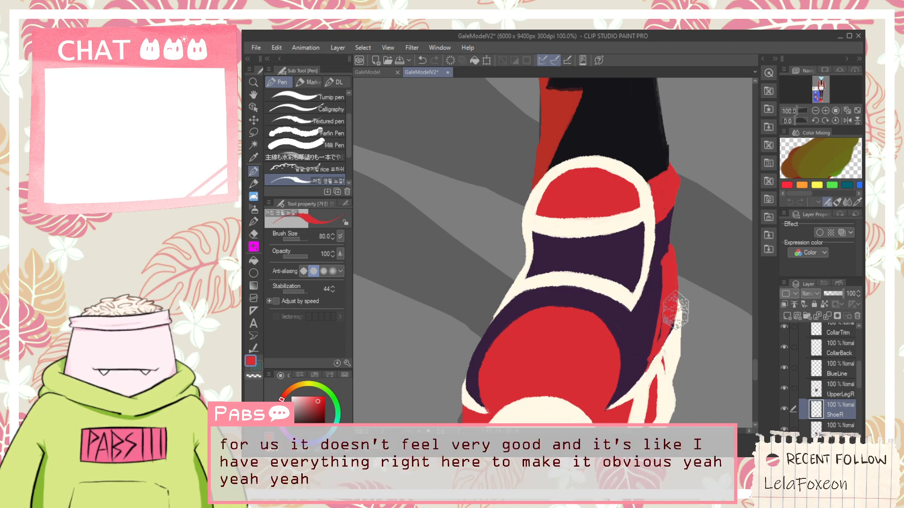
Extend the red side panel down to the cream sole and fill the dark purple gap inside it.
scroll(656, 352, "up", 4)
scroll(640, 358, "down", 2)
key("ctrl+z")
key("space")
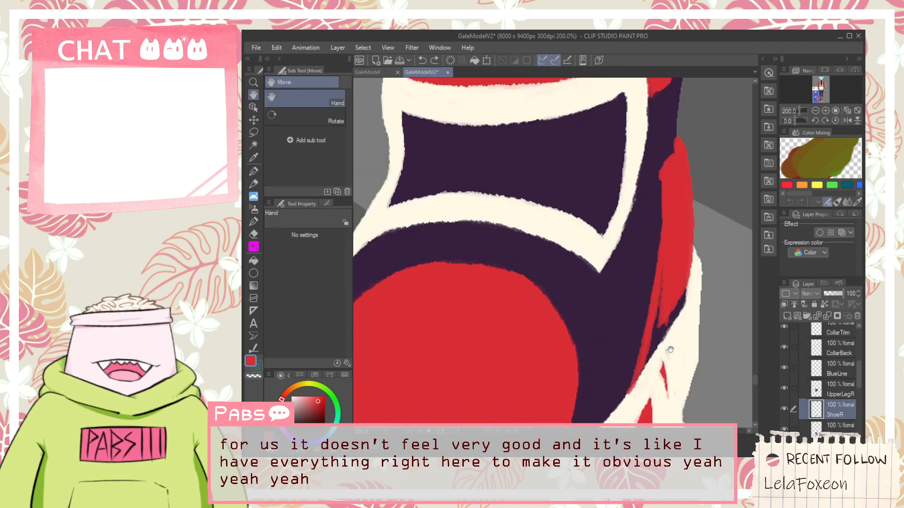
scroll(672, 348, "up", 2)
mouse_move(607, 343)
left_mouse_down()
mouse_move(654, 263)
mouse_move(671, 103)
mouse_move(634, 279)
mouse_move(658, 138)
left_mouse_up()
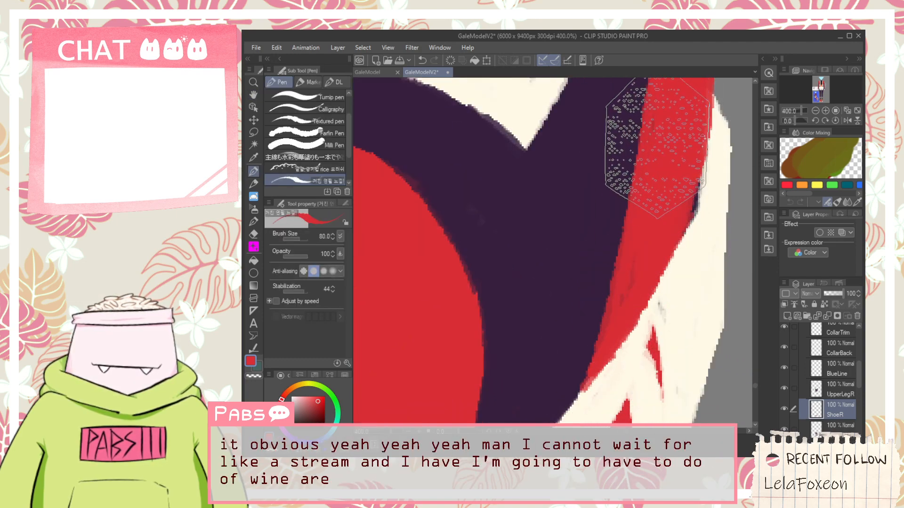
Clean up the red side panel's lower edges against the purple upper and cream sole, alternating dark purple and red.
left_click(555, 297, "alt")
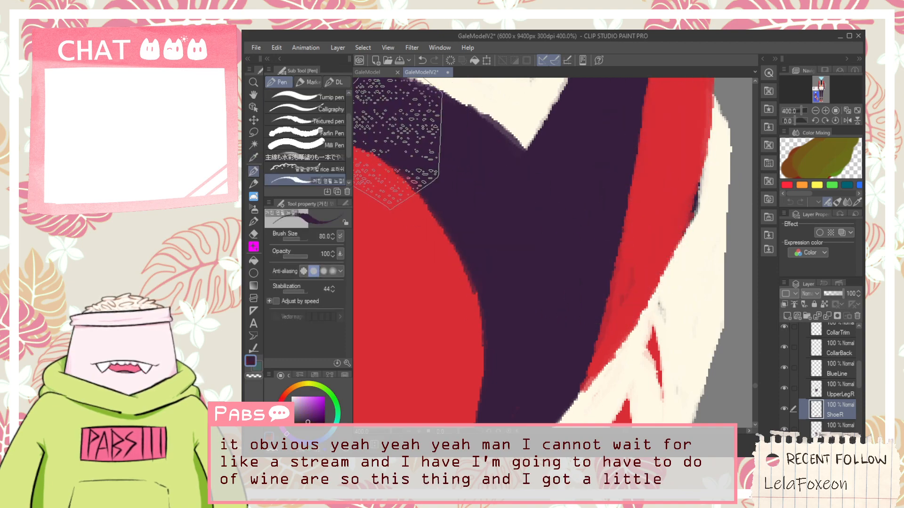
scroll(595, 241, "down", 2)
left_click(628, 194, "alt")
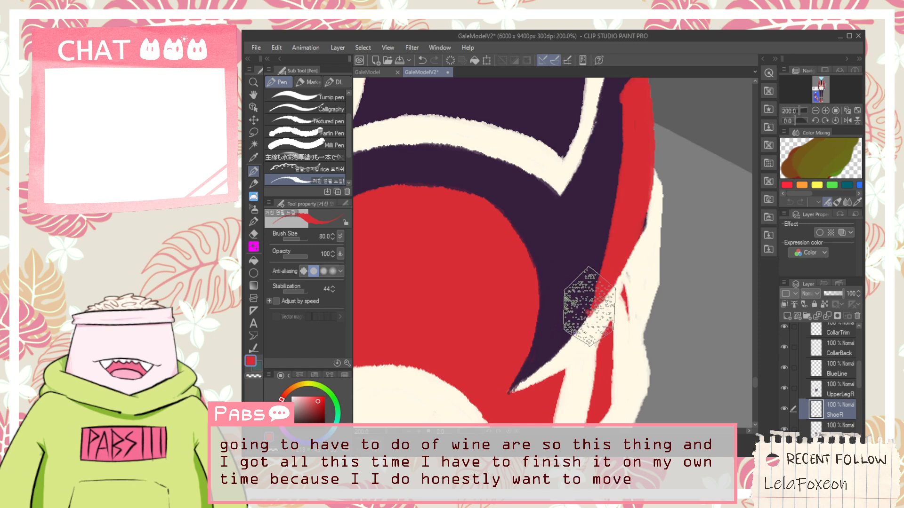
left_click(554, 306, "alt")
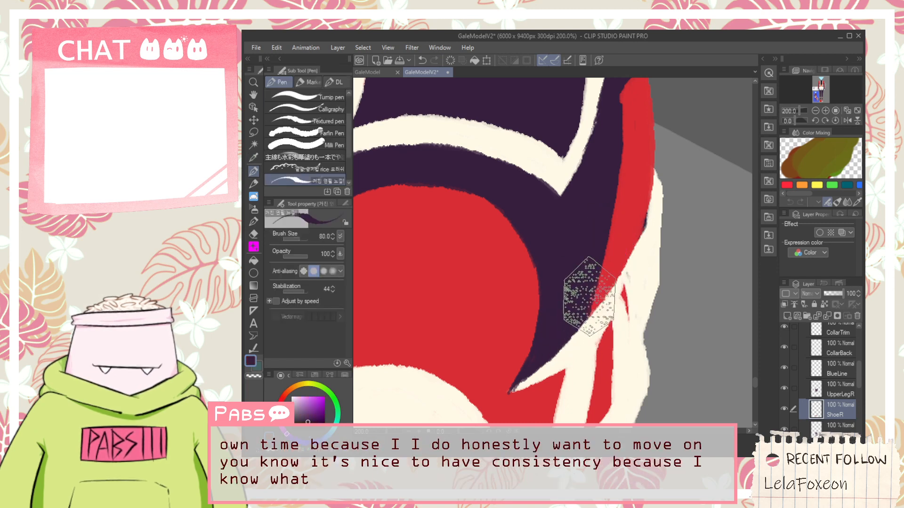
key("i")
left_click(623, 244, "alt")
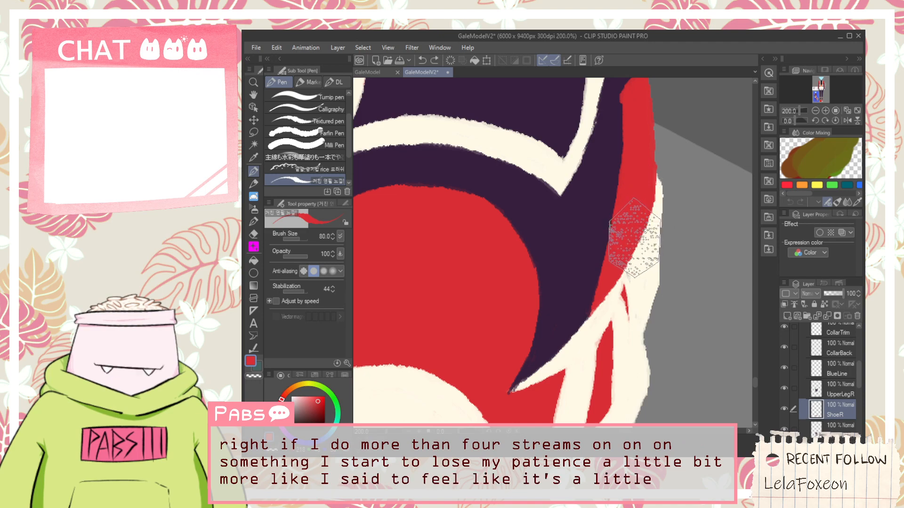
key("ctrl+z")
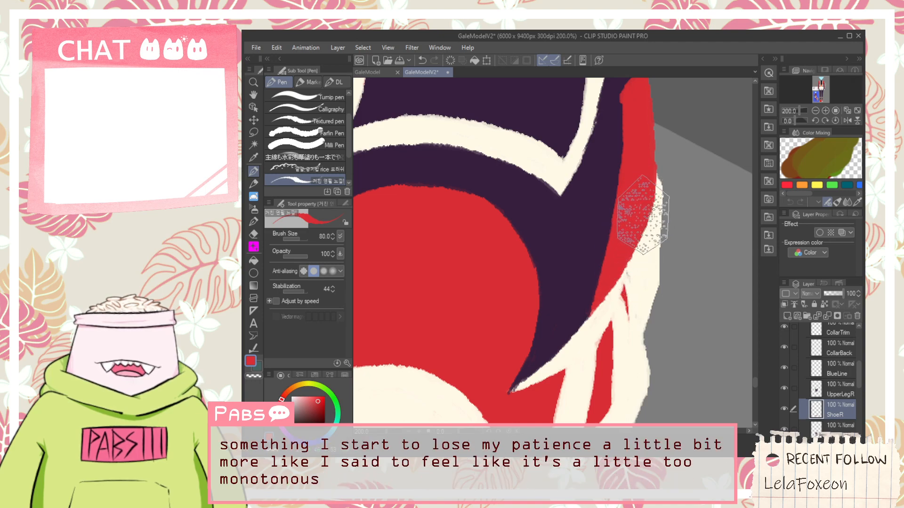
Shape the red side panel's upper end with red and dark purple, and erase the tip protruding beyond the shoe's outline.
scroll(638, 219, "up", 4)
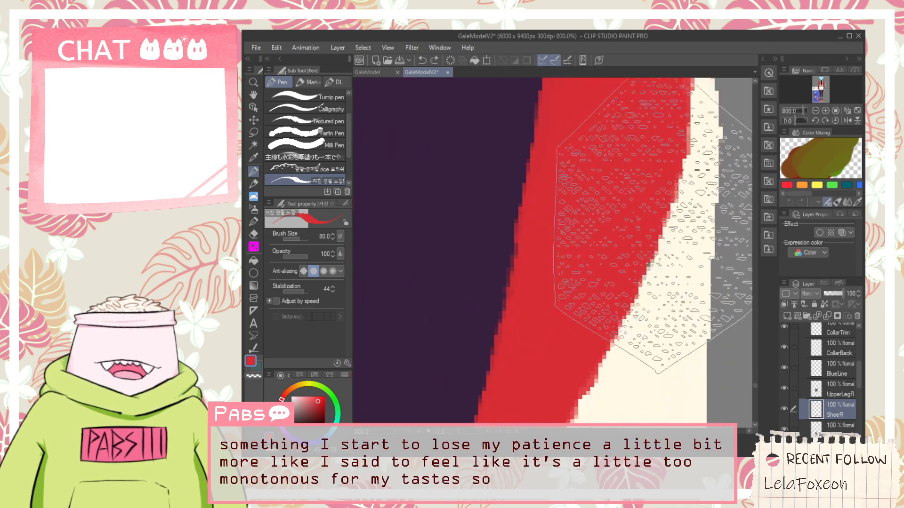
scroll(614, 279, "down", 7)
key("h")
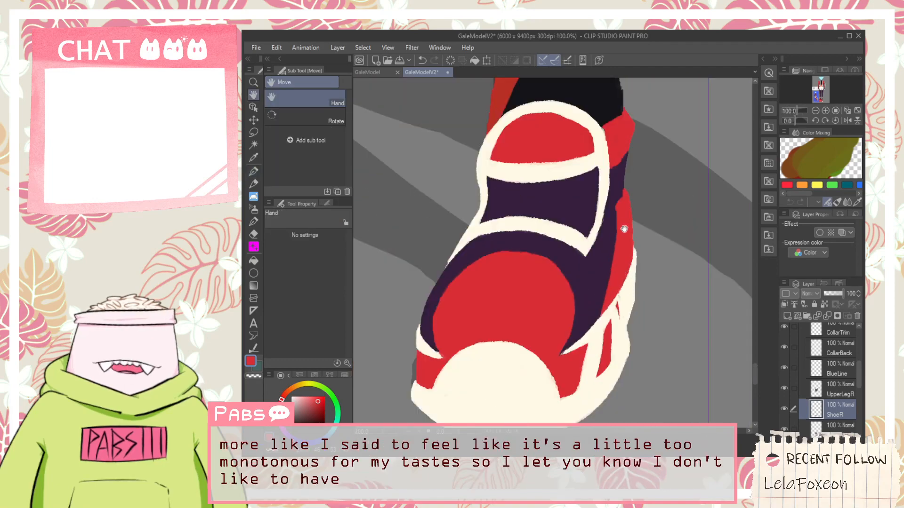
scroll(618, 276, "up", 4)
key("p")
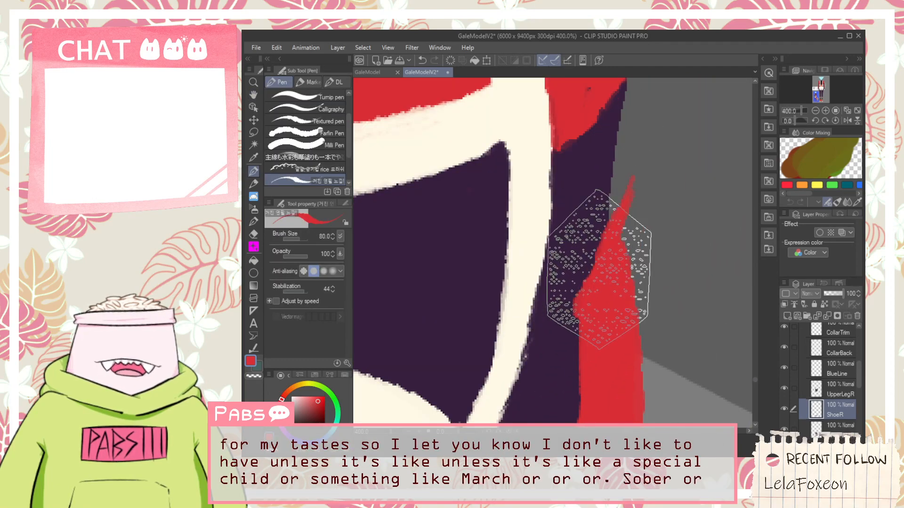
key("i")
left_click(585, 236)
key("p")
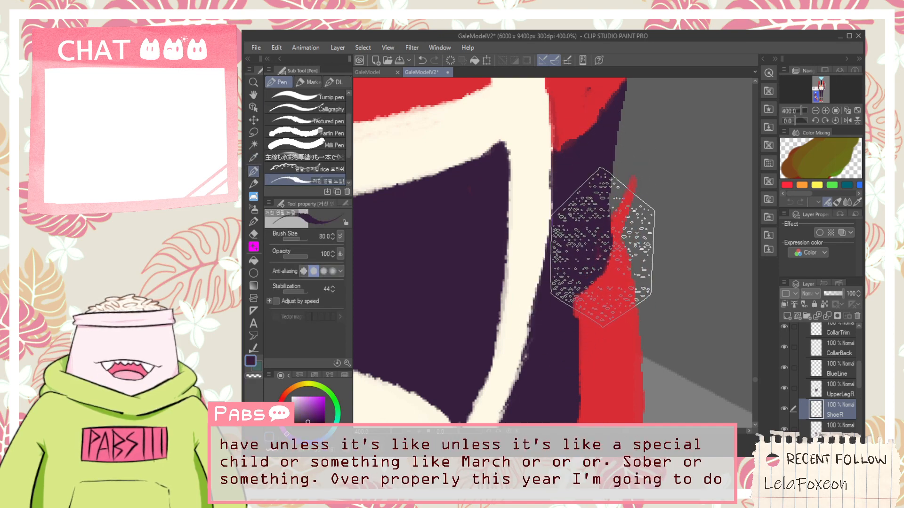
scroll(566, 306, "down", 2)
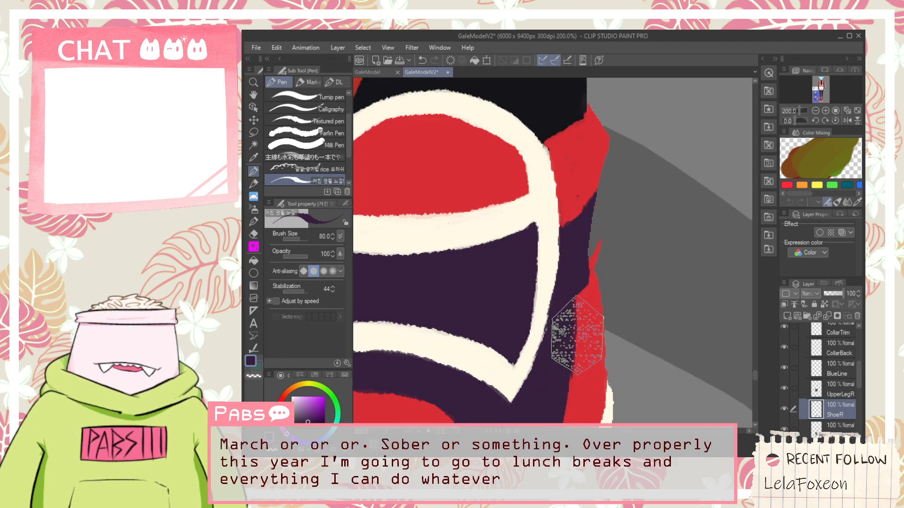
scroll(610, 253, "up", 2)
key("e")
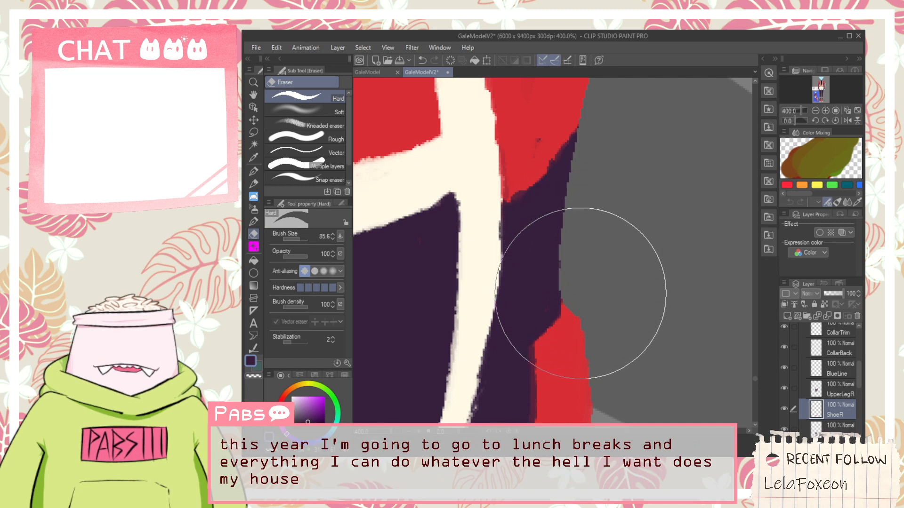
Try squashing the pair of sneakers vertically to 94% height with a free transform.
scroll(602, 301, "down", 5)
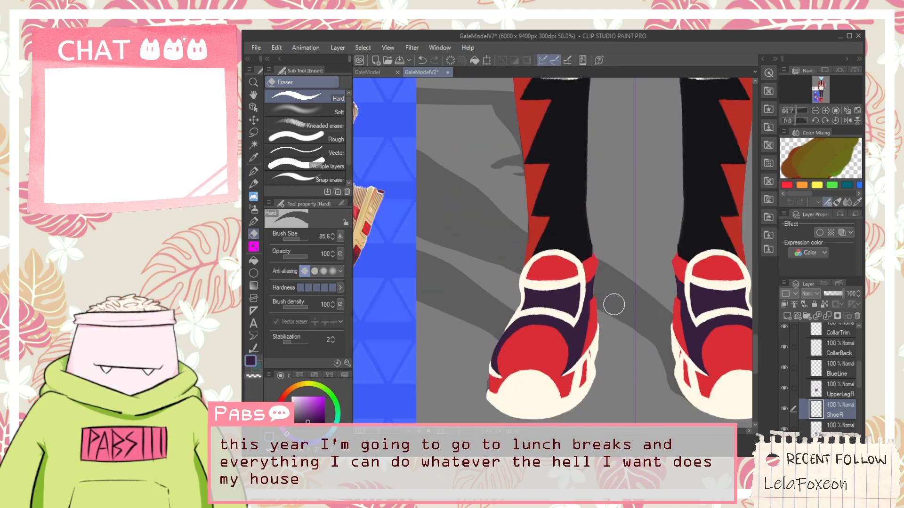
key("h")
left_click_drag(612, 305, 625, 287)
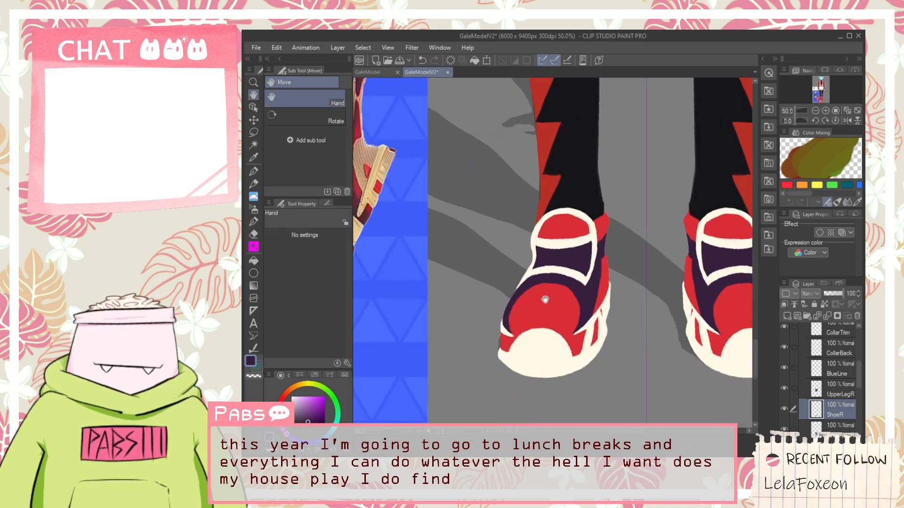
scroll(562, 311, "down", 1)
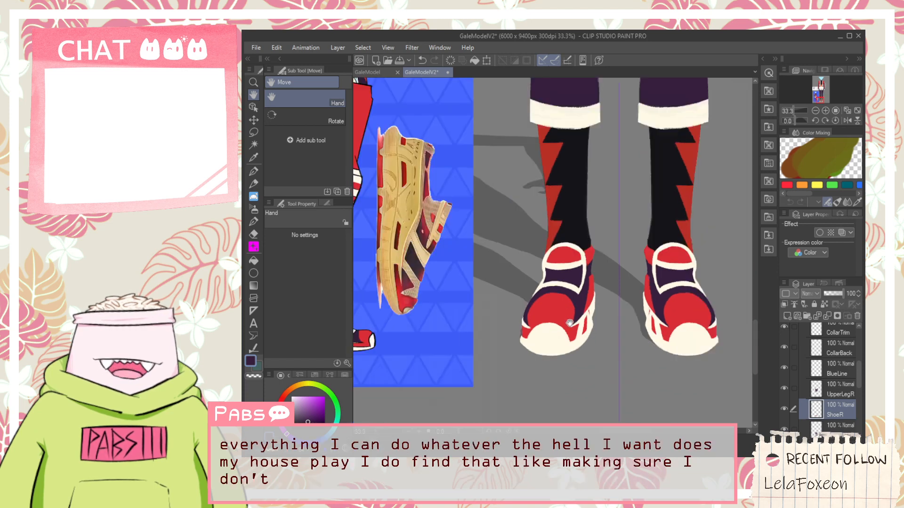
key("ctrl+t")
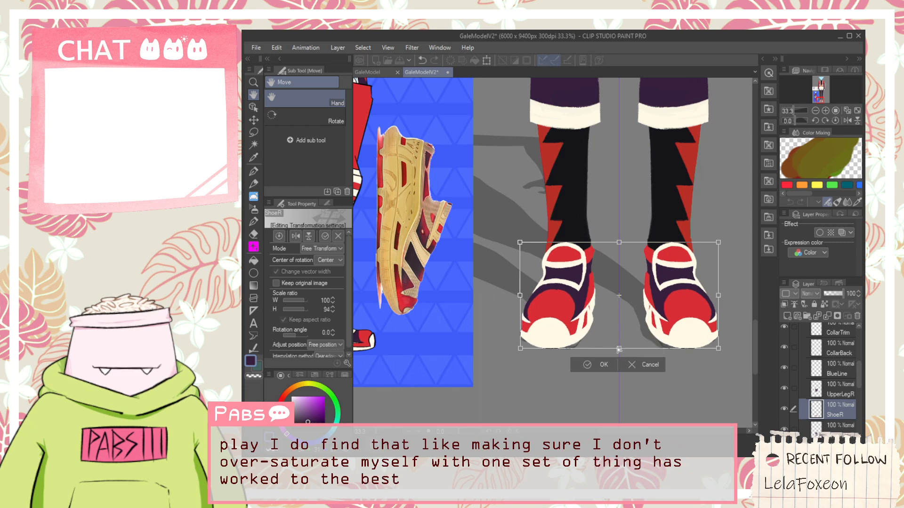
left_click_drag(620, 356, 620, 343)
left_click_drag(666, 311, 664, 319)
key("Return")
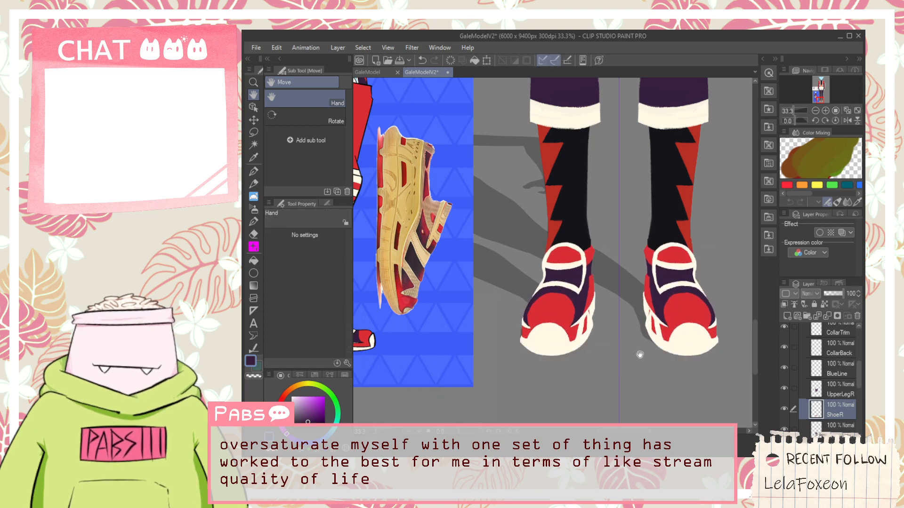
Try painting a cream edge up the outer side of the shoe's red toe section.
scroll(579, 356, "down", 2)
left_click_drag(580, 352, 595, 355)
scroll(586, 356, "up", 3)
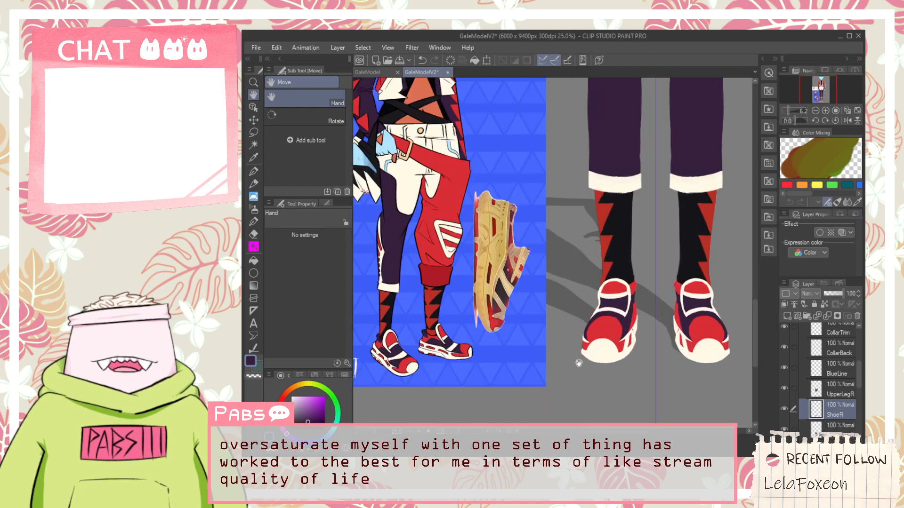
left_click(595, 349, "alt")
scroll(596, 348, "up", 2)
key("p")
scroll(562, 333, "up", 1)
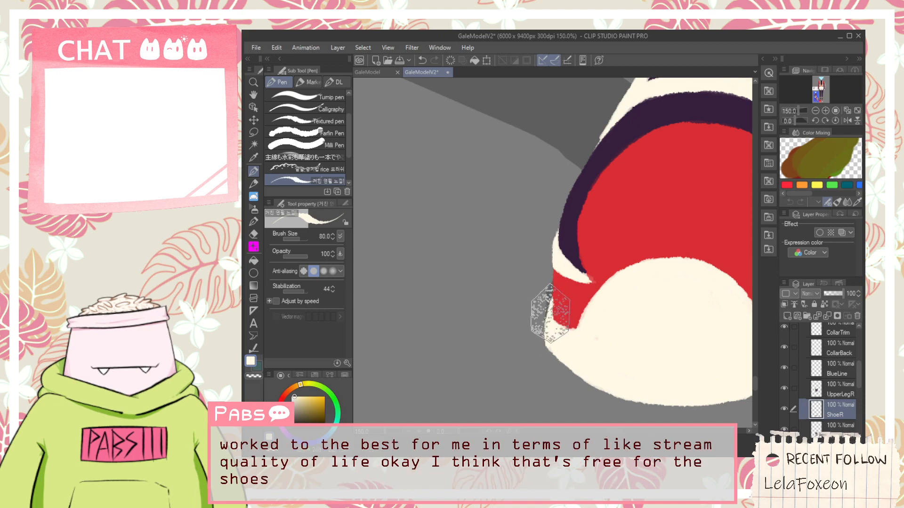
key("ctrl+z")
scroll(567, 264, "down", 5)
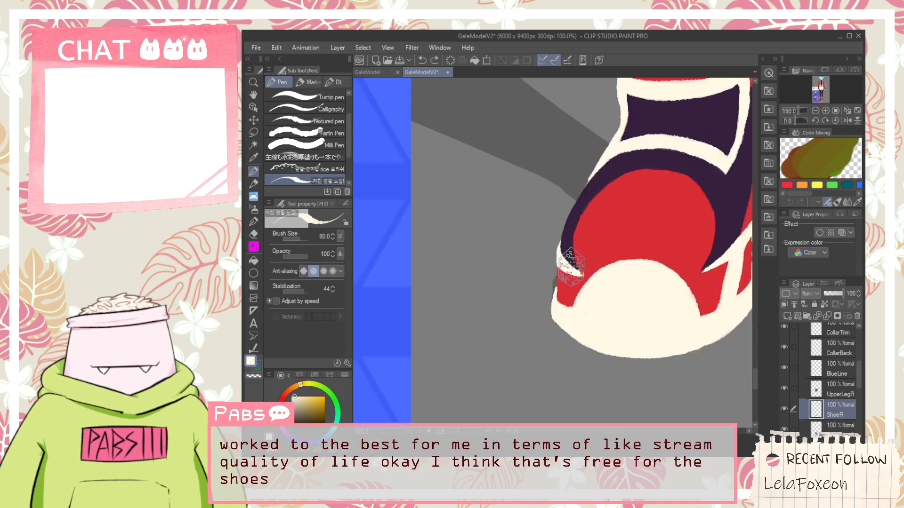
left_click_drag(593, 279, 614, 364)
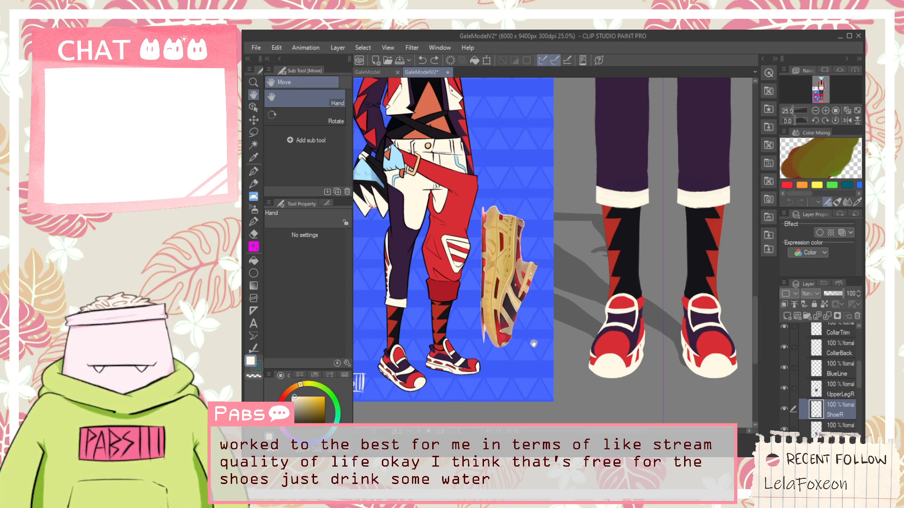
Paint the red ankle cuff along the outer side of the tongue's cream trim and smooth its outline.
scroll(617, 344, "up", 1)
left_click(617, 343, "alt")
scroll(616, 340, "up", 4)
mouse_move(588, 328)
left_mouse_down()
mouse_move(587, 255)
mouse_move(579, 281)
mouse_move(594, 247)
mouse_move(578, 292)
mouse_move(588, 255)
mouse_move(585, 314)
mouse_move(581, 278)
left_mouse_up()
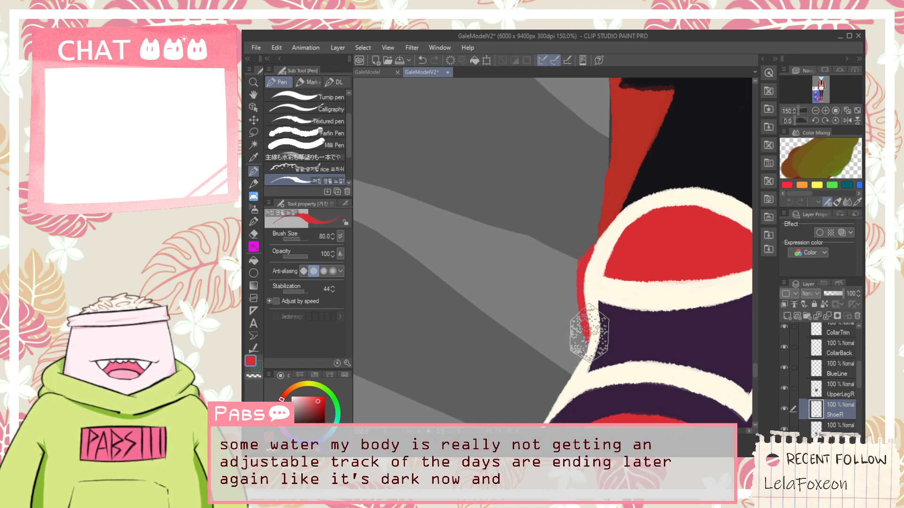
scroll(587, 339, "up", 3)
key("e")
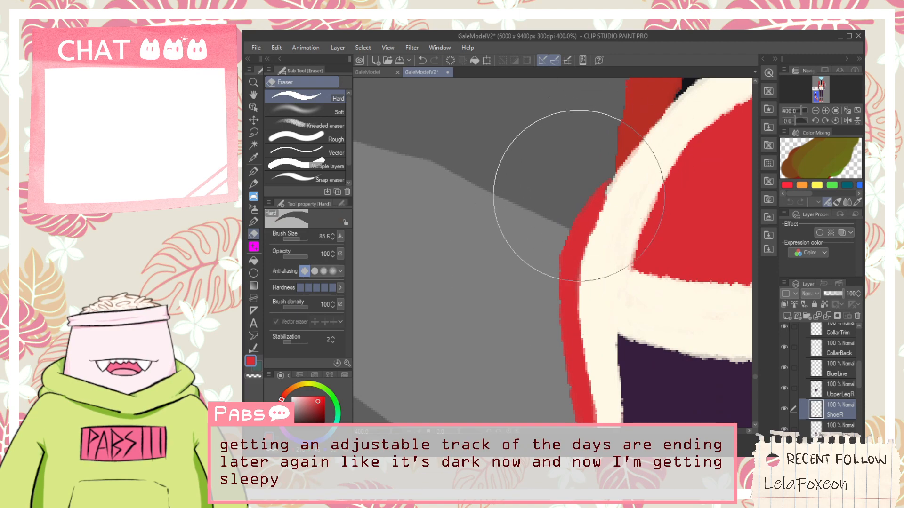
key("i")
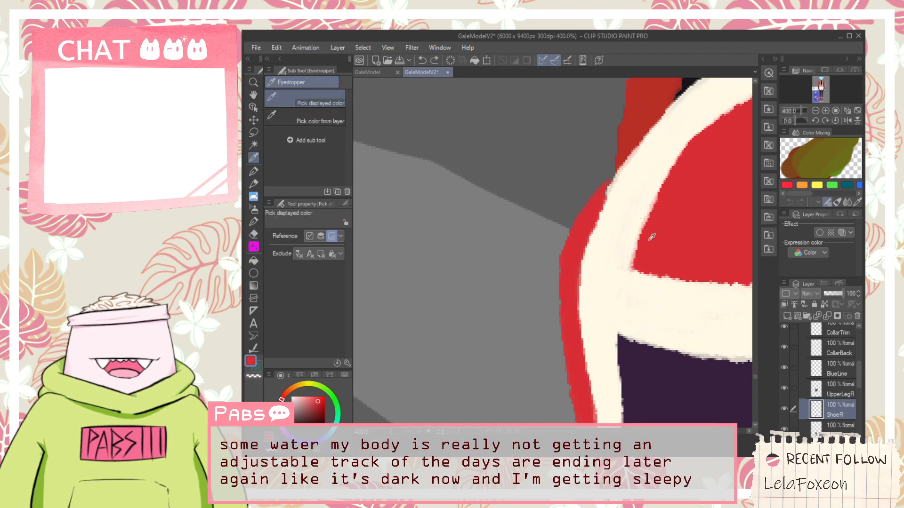
key("p")
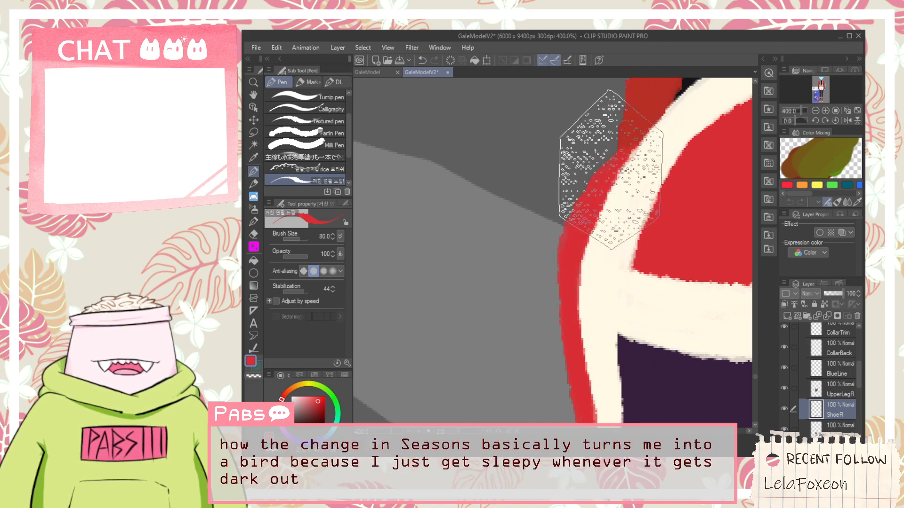
Paint the lower part of the outer red cuff strip dark purple and touch up the adjoining cream trim.
scroll(569, 315, "down", 4)
key("space")
left_click_drag(579, 334, 573, 281)
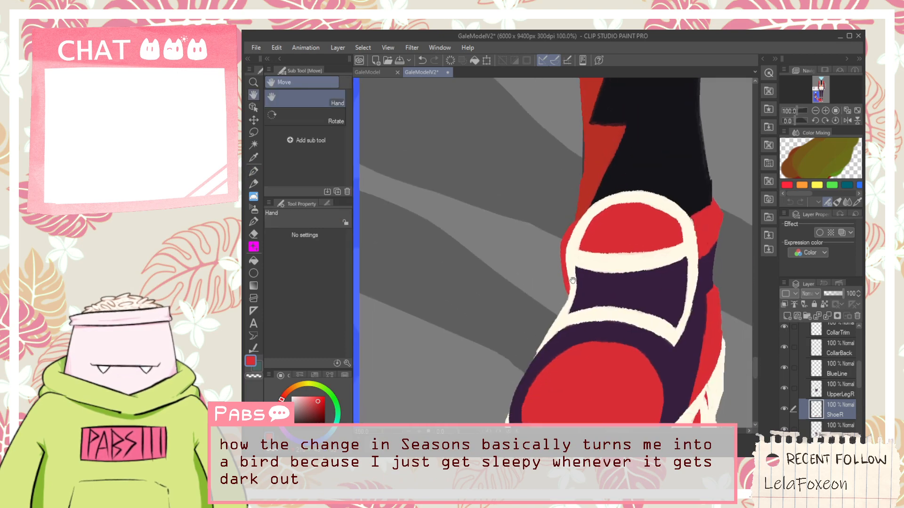
scroll(570, 278, "up", 2)
left_click(596, 283, "alt")
scroll(566, 268, "up", 2)
left_click_drag(547, 243, 560, 341)
left_click_drag(549, 225, 563, 335)
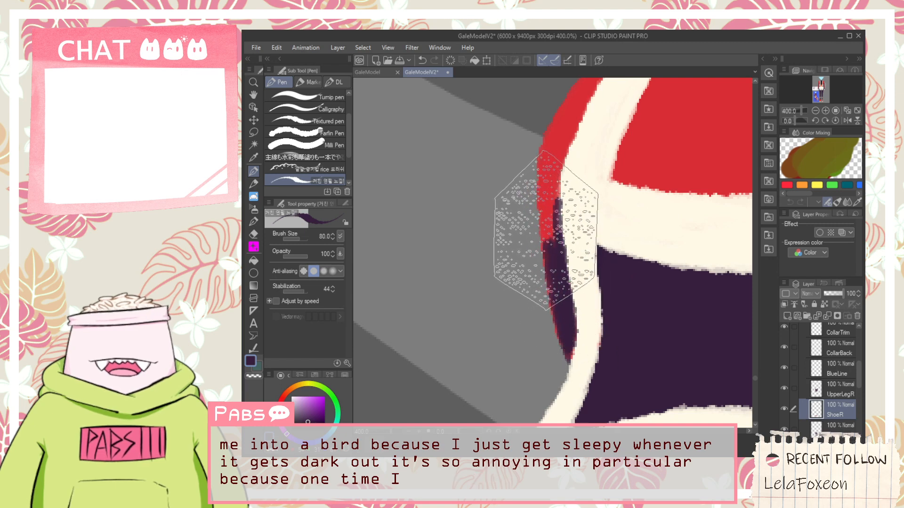
key("ctrl+z")
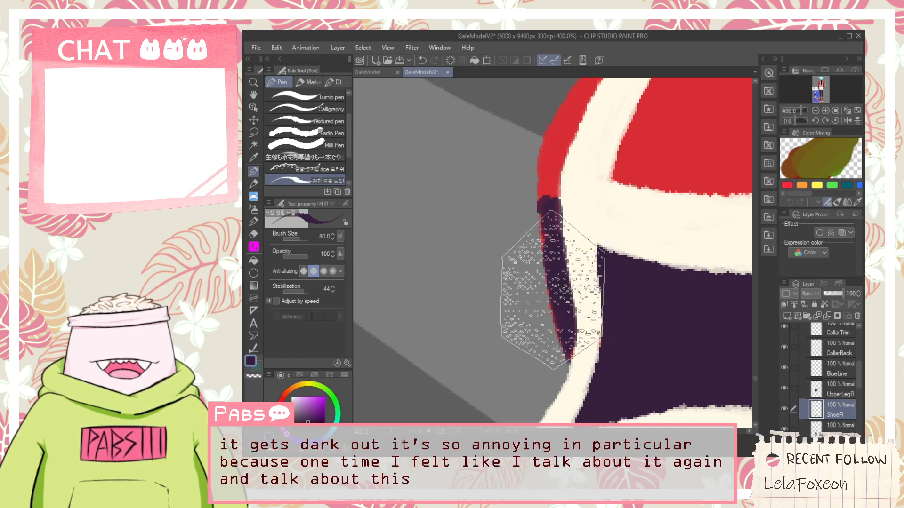
key("ctrl+z")
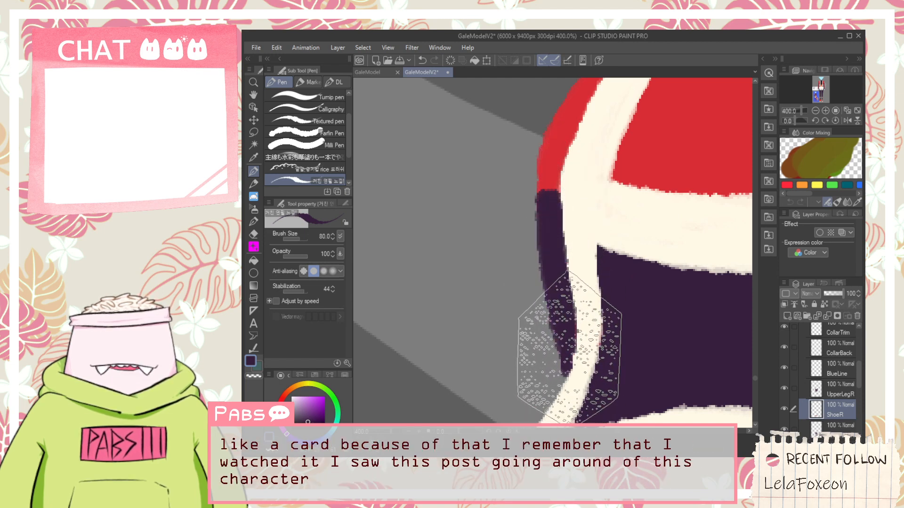
left_click(582, 301, "alt")
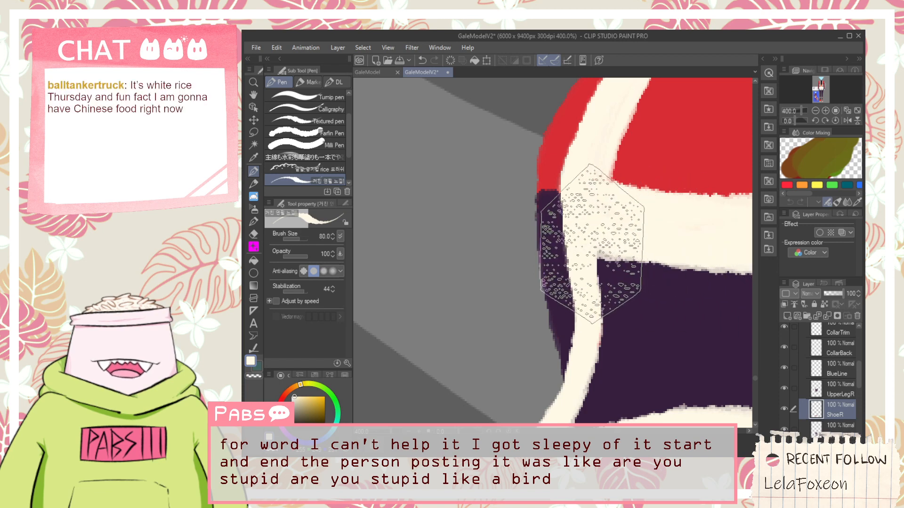
Examine the cream trim around the shoe's tongue up close and with both sneakers in view.
scroll(664, 237, "down", 2)
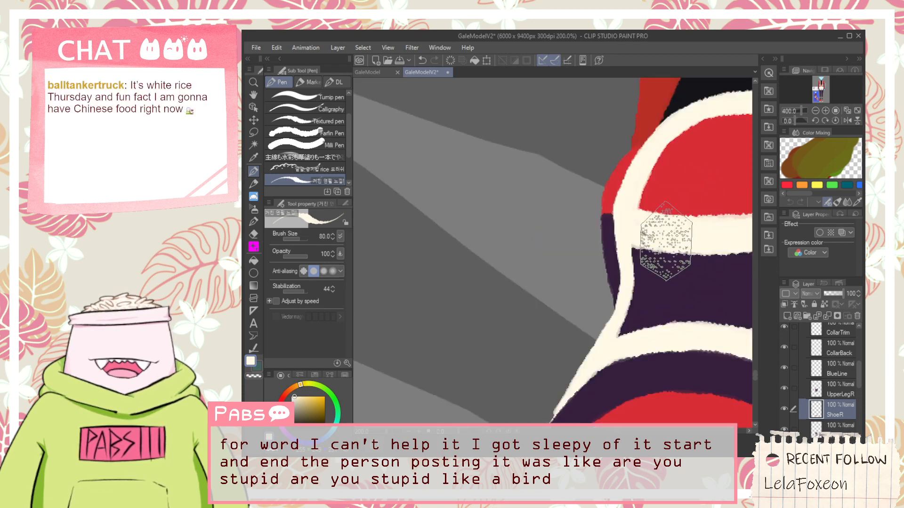
key("space")
left_click_drag(697, 277, 611, 257)
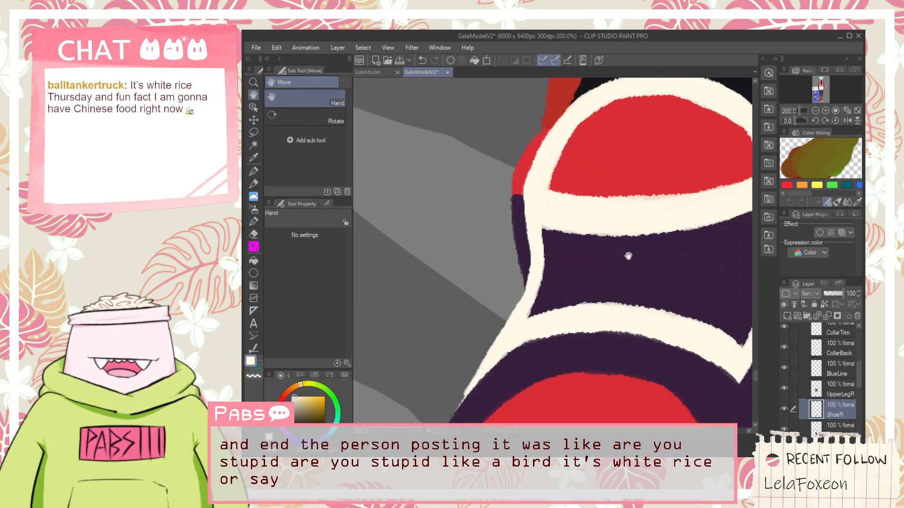
scroll(631, 201, "up", 2)
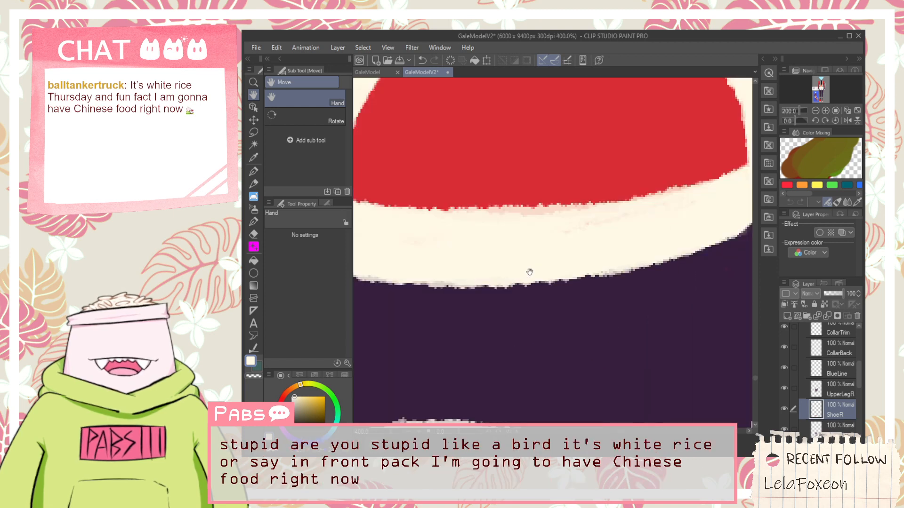
scroll(492, 276, "down", 2)
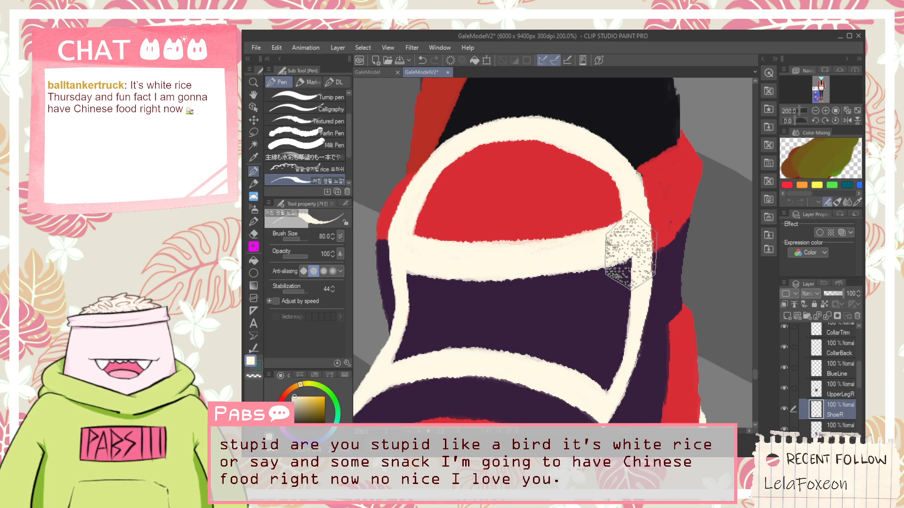
scroll(565, 256, "down", 5)
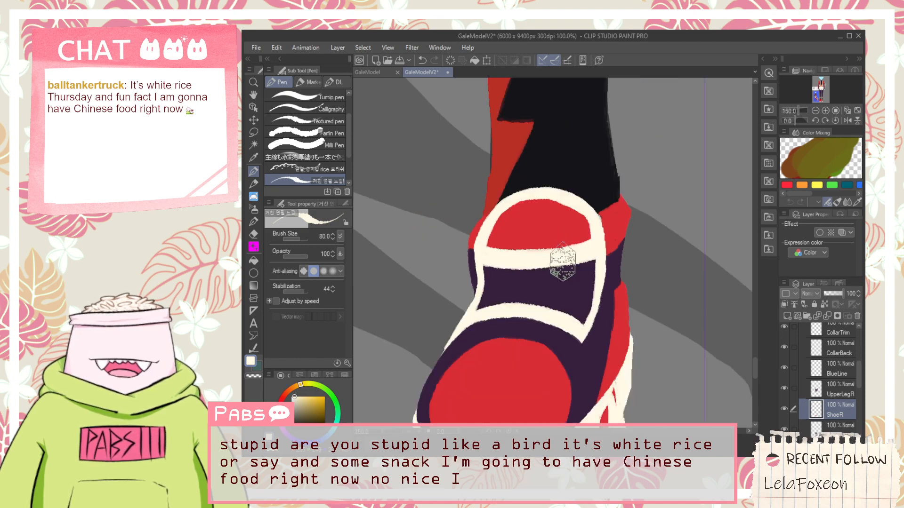
key("space")
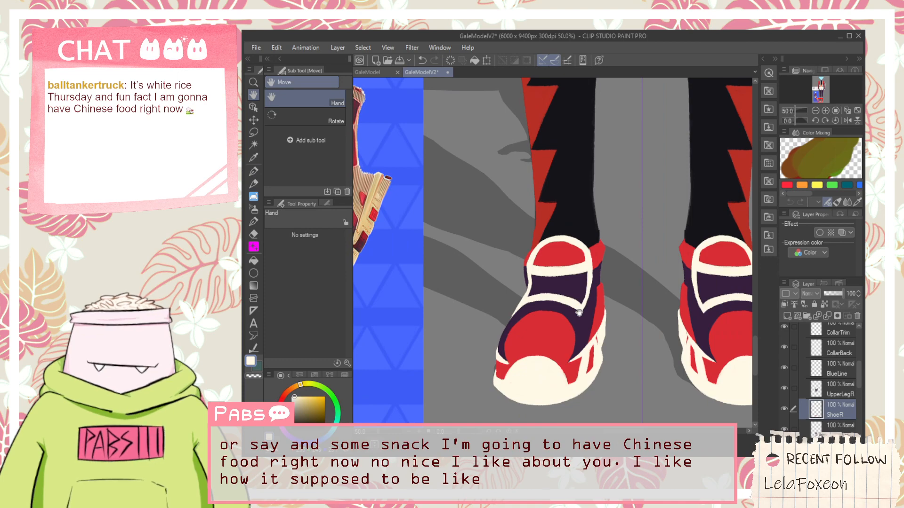
scroll(574, 314, "up", 4)
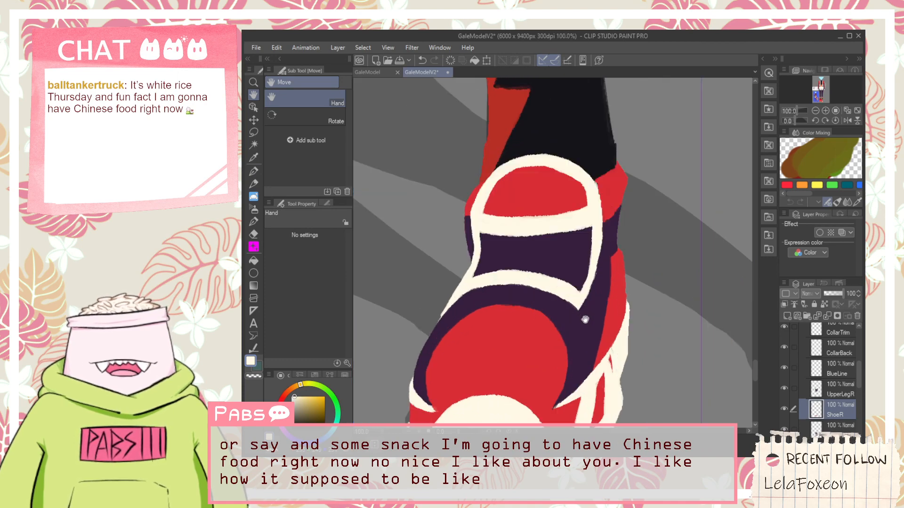
Extend the cream trim from the tongue's lower inner corner into a tapered point running down the dark purple panel.
scroll(593, 267, "up", 1)
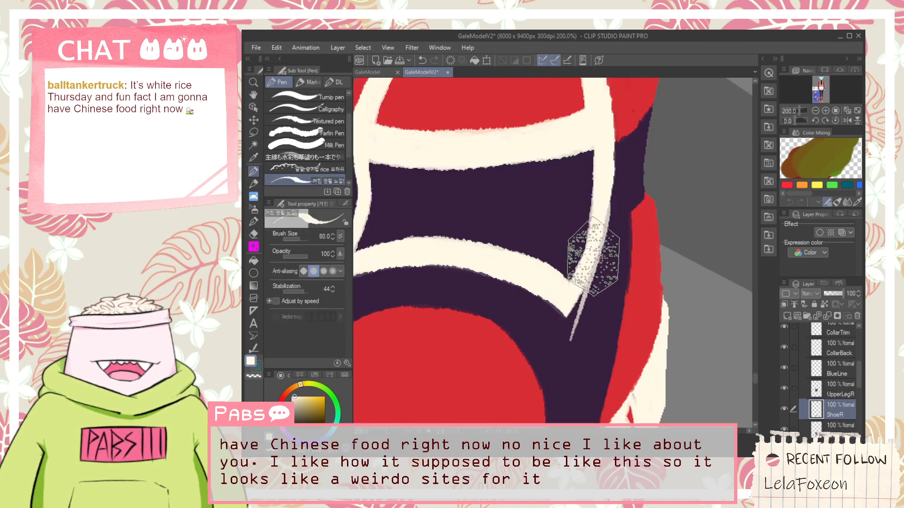
key("ctrl+z")
left_click_drag(591, 263, 577, 409)
left_click_drag(564, 296, 572, 340)
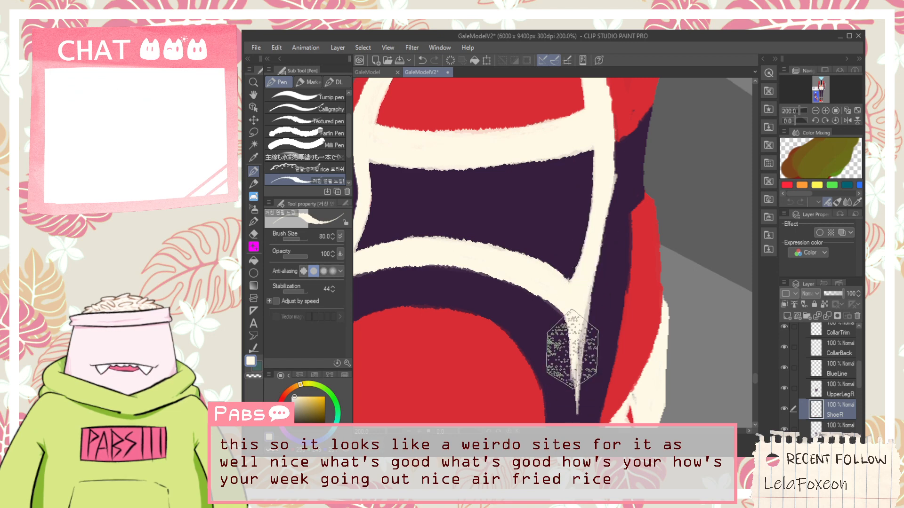
Sample the dark purple and paint along the new cream point to narrow and shorten its tip.
left_click(583, 384, "alt")
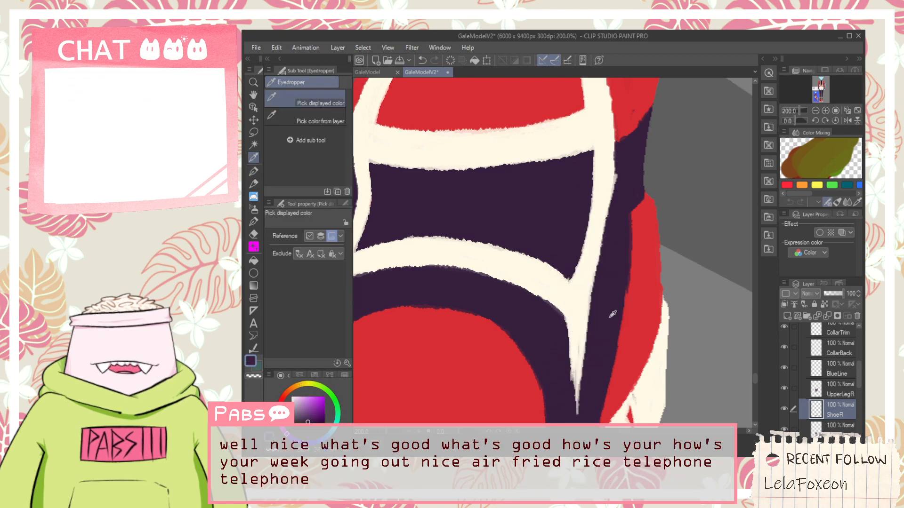
left_click_drag(580, 388, 584, 391)
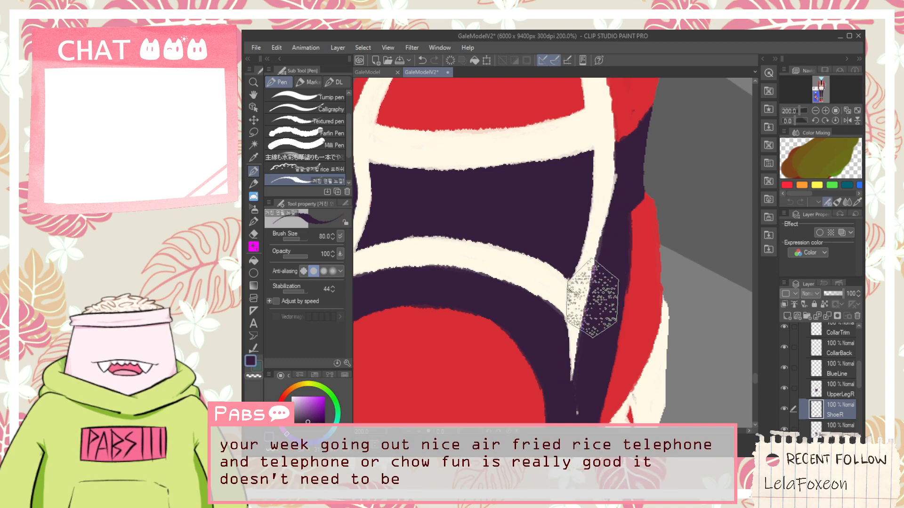
left_click_drag(600, 360, 600, 259)
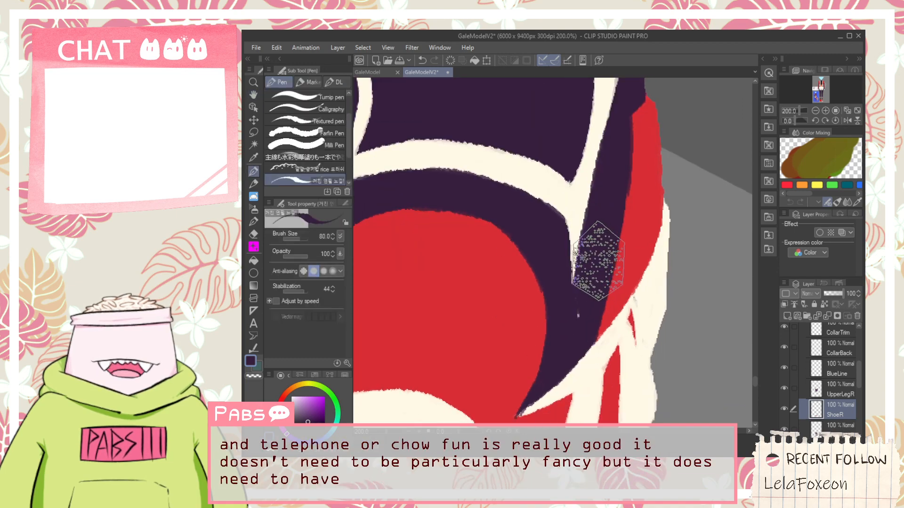
Compare the sneakers with the reference art and move the shoe layer slightly upward on the legs.
scroll(587, 293, "down", 6)
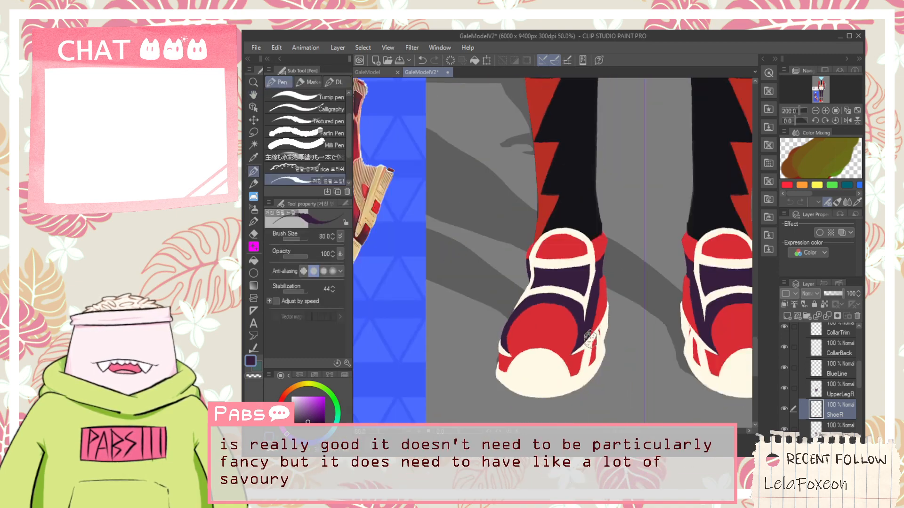
scroll(601, 278, "up", 2)
scroll(600, 279, "down", 2)
left_click_drag(498, 319, 606, 302)
scroll(616, 306, "up", 3)
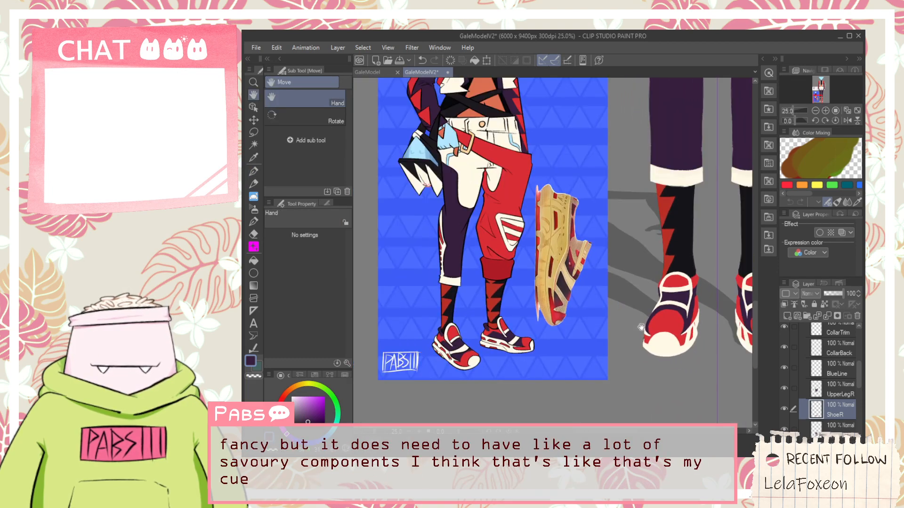
scroll(636, 273, "down", 4)
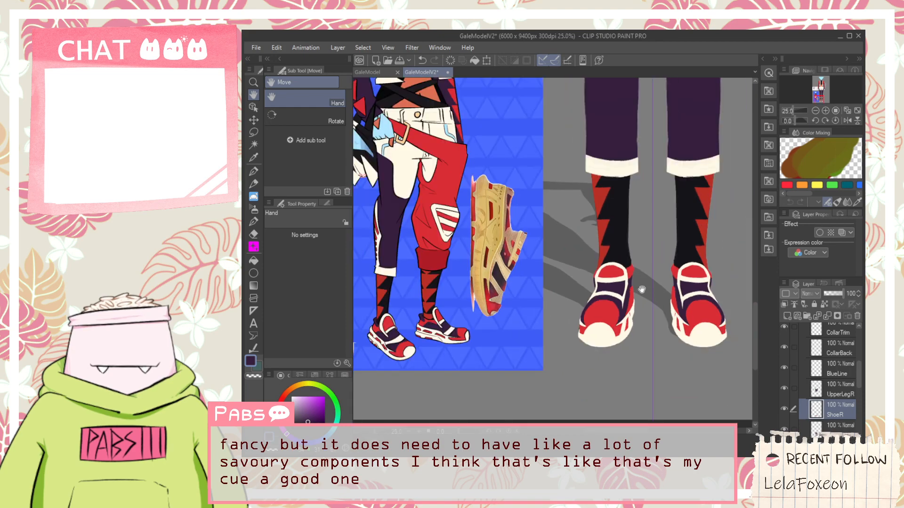
key("k")
left_click_drag(639, 323, 637, 317)
scroll(638, 314, "down", 4)
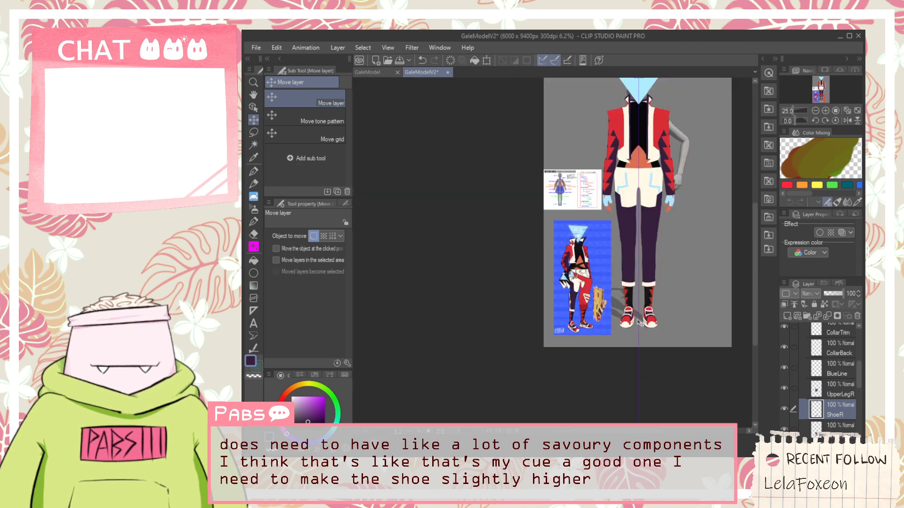
Try a black outline along the bottom edge of the shoe's cream toe with the textured pen at size 80.
key("h")
scroll(635, 347, "up", 2)
scroll(635, 348, "up", 3)
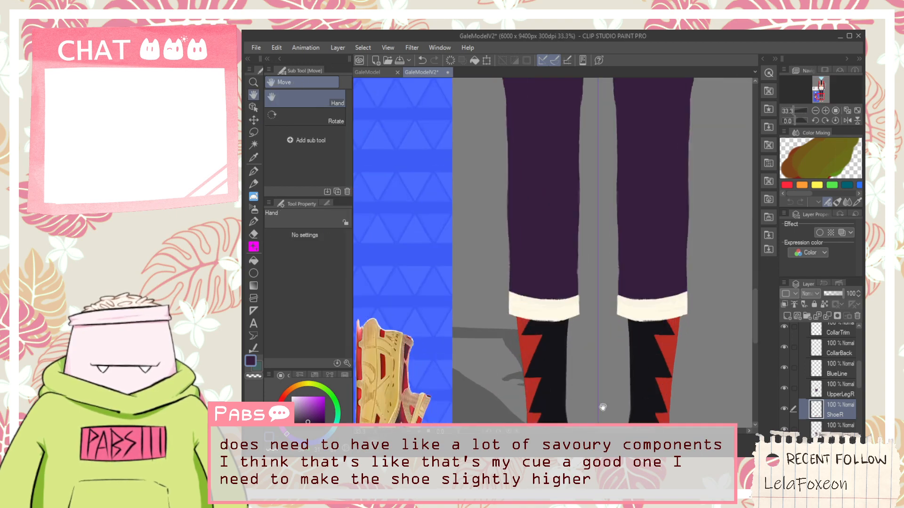
scroll(646, 296, "up", 2)
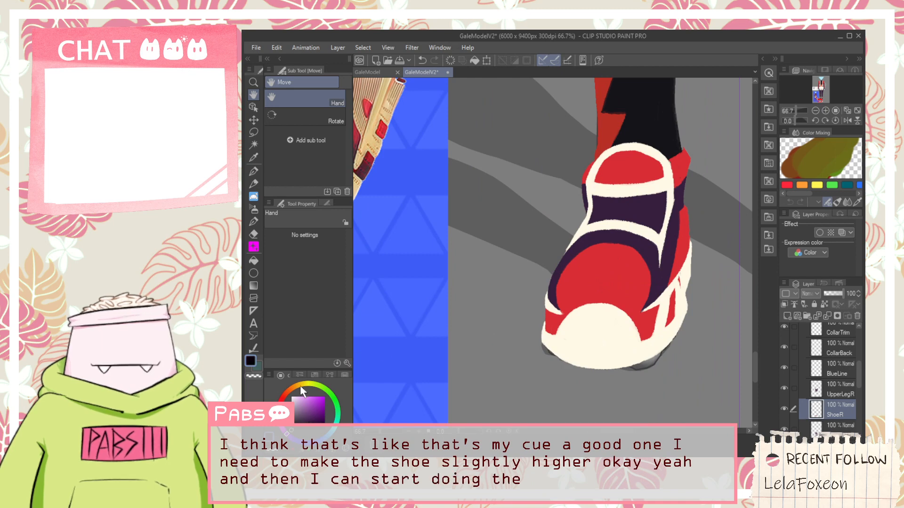
key("p")
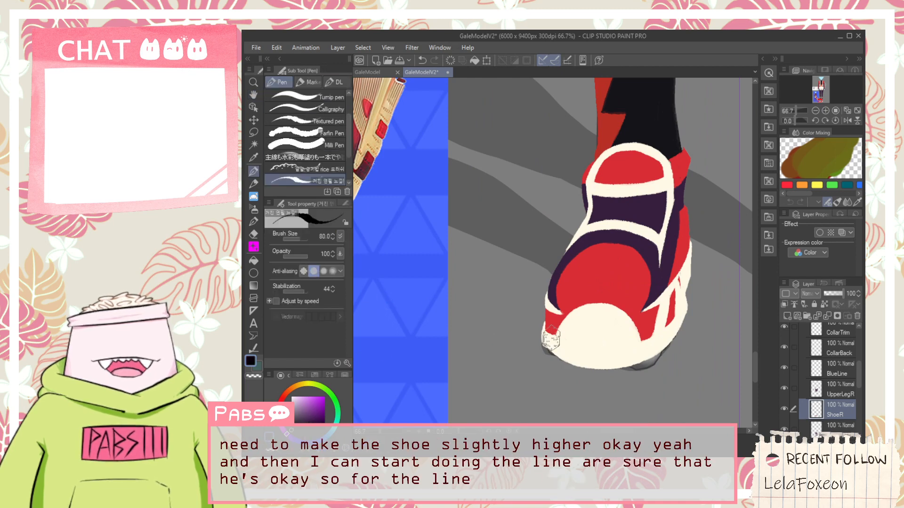
left_click_drag(546, 357, 602, 368)
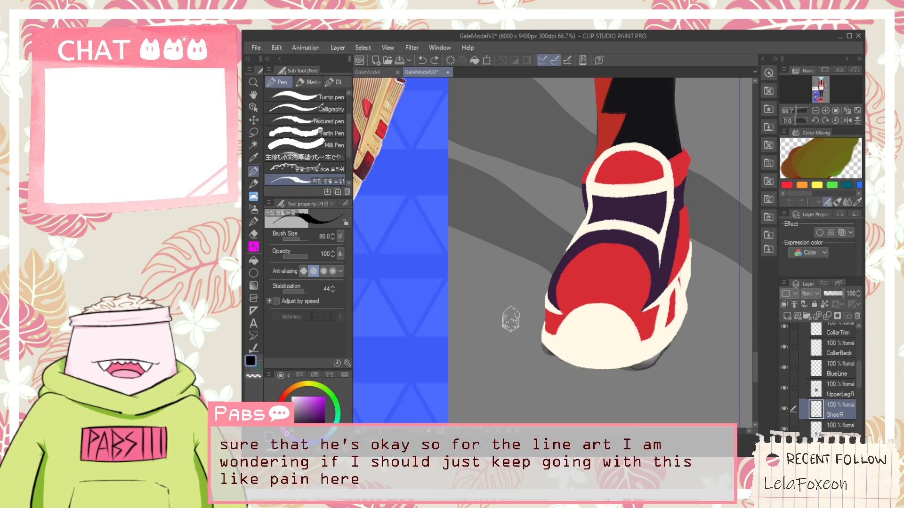
key("ctrl+z")
key("ctrl+z")
key("ctrl+y")
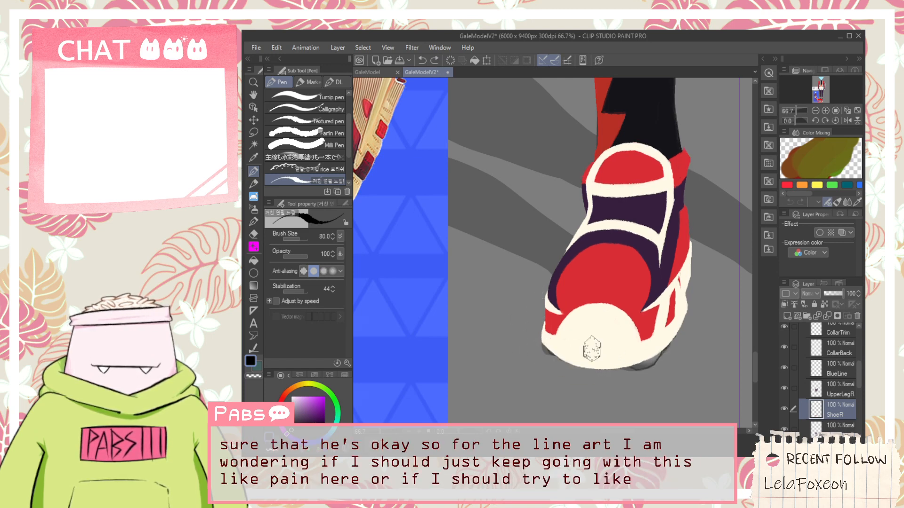
Try a black outline under the shoe's cream toe with the G-pen at size 41.
scroll(330, 122, "up", 3)
left_click(329, 97)
scroll(538, 329, "up", 4)
mouse_move(525, 314)
left_mouse_down()
mouse_move(574, 367)
mouse_move(586, 359)
mouse_move(647, 376)
left_mouse_up()
key("ctrl+z")
key("ctrl+z")
left_click_drag(524, 317, 628, 373)
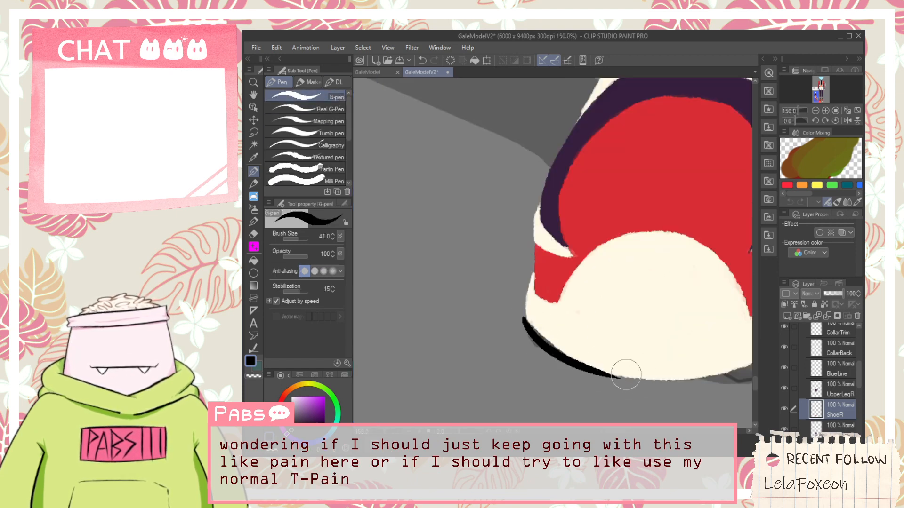
key("ctrl+z")
mouse_move(522, 319)
left_mouse_down()
mouse_move(579, 360)
mouse_move(648, 377)
left_mouse_up()
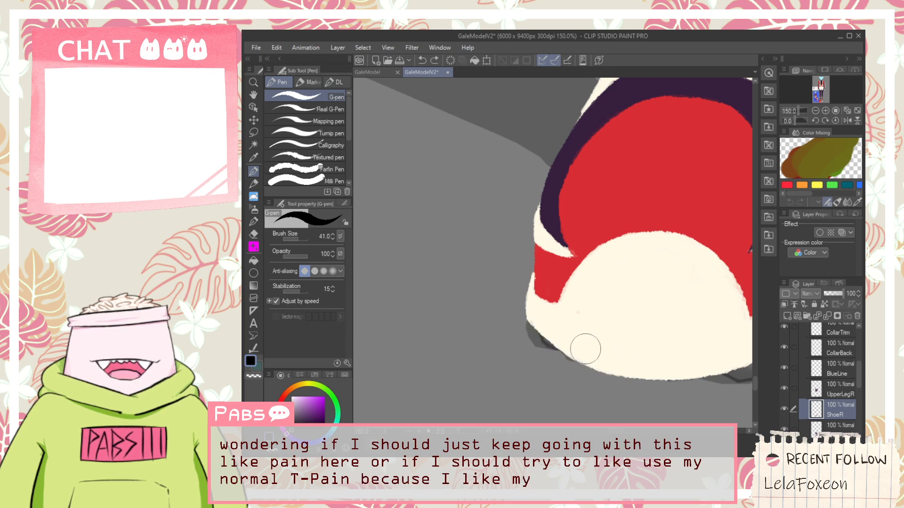
key("ctrl+z")
Try a short black G-pen outline up the outer side of the shoe's sole and view it zoomed out.
scroll(585, 350, "down", 5)
key("space")
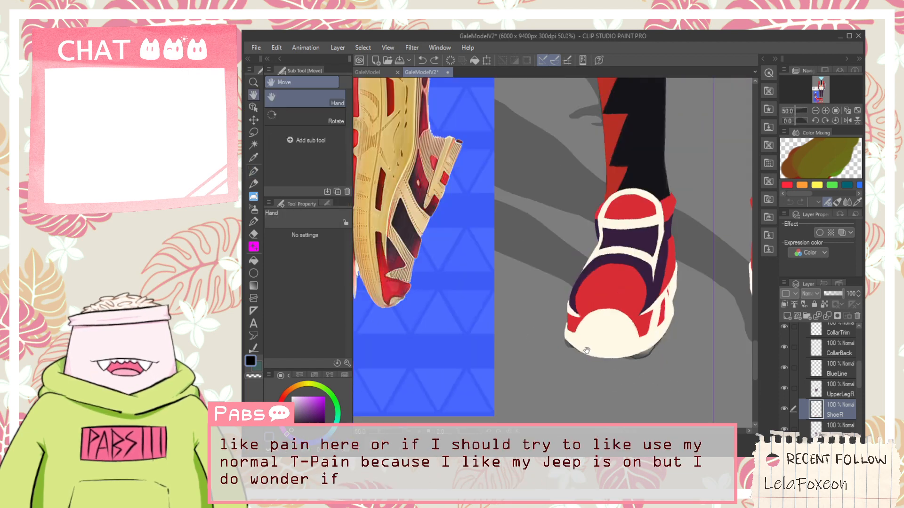
left_click_drag(575, 336, 528, 314)
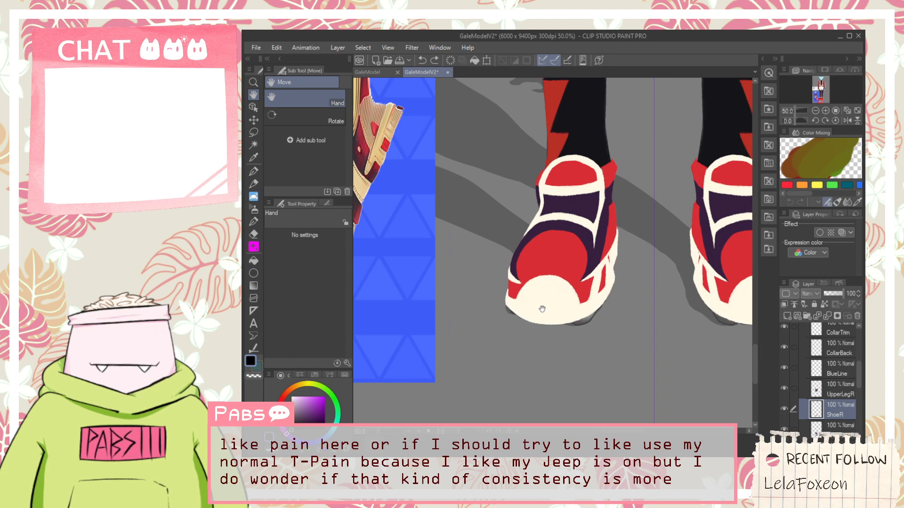
scroll(546, 311, "up", 6)
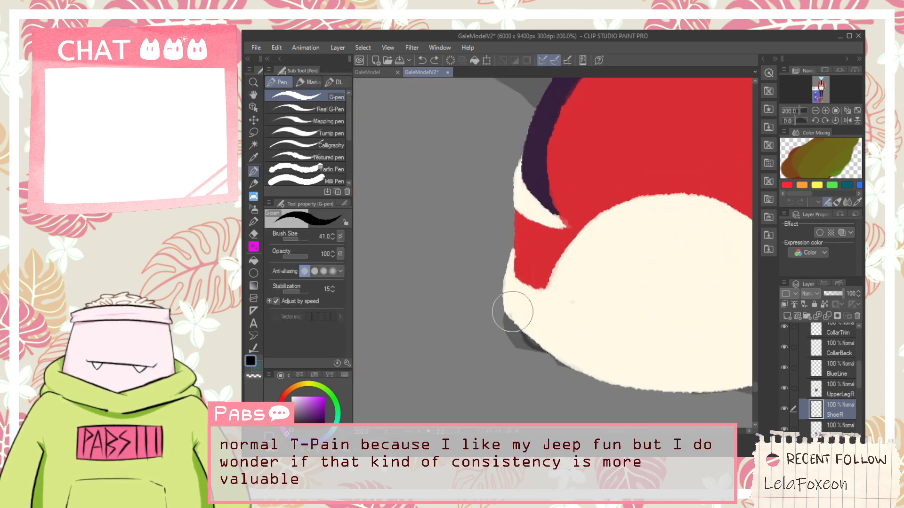
left_click_drag(503, 317, 517, 262)
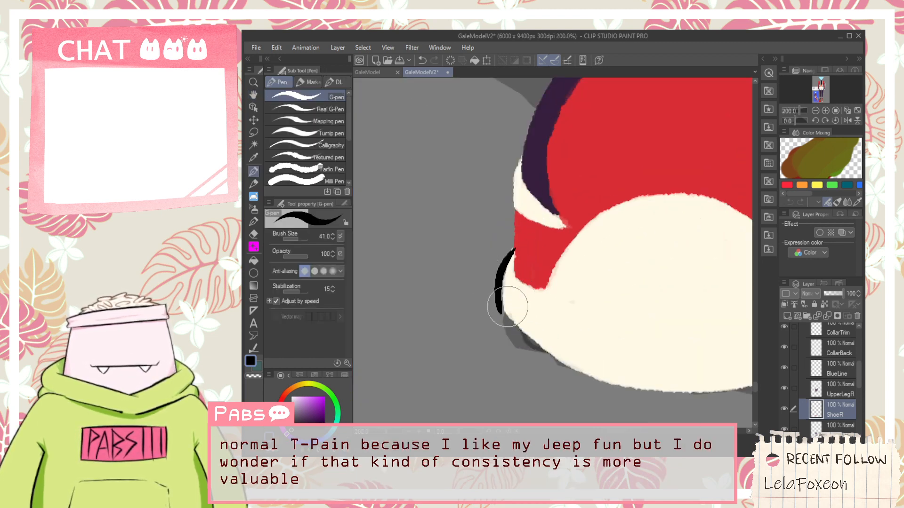
left_click_drag(504, 317, 522, 244)
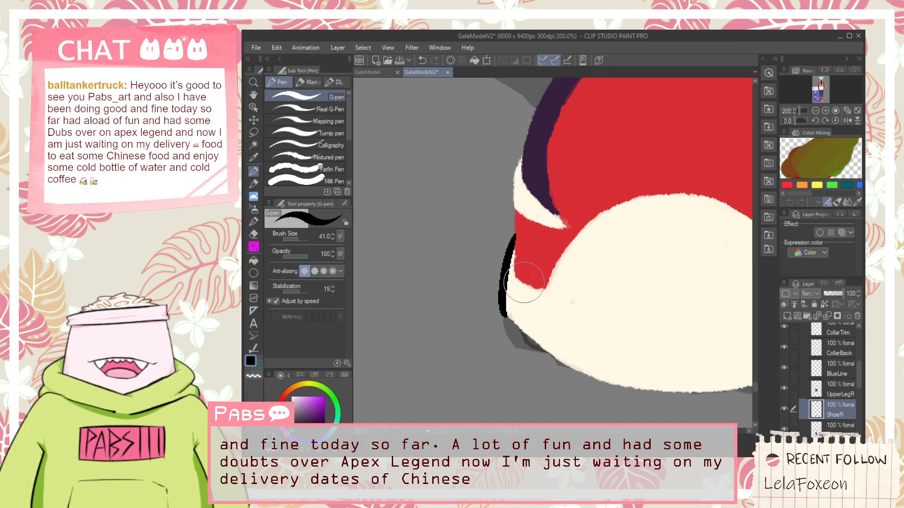
scroll(524, 285, "down", 5)
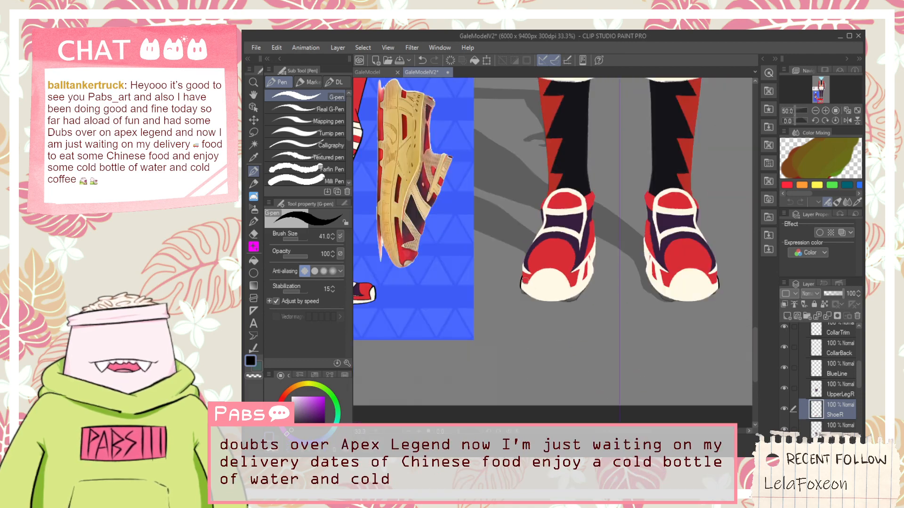
key("space")
scroll(531, 265, "up", 3)
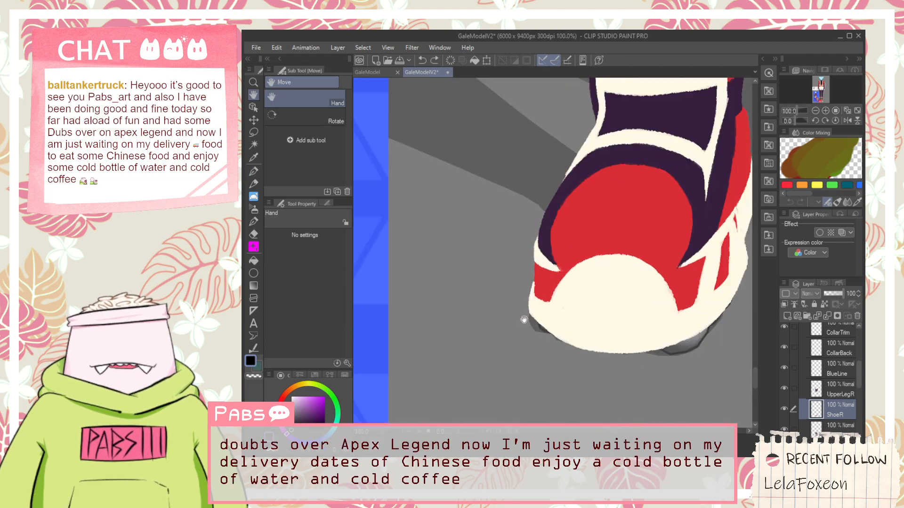
Switch back to the textured pen at size 80 and try a black outline up the sole's outer side.
key("p")
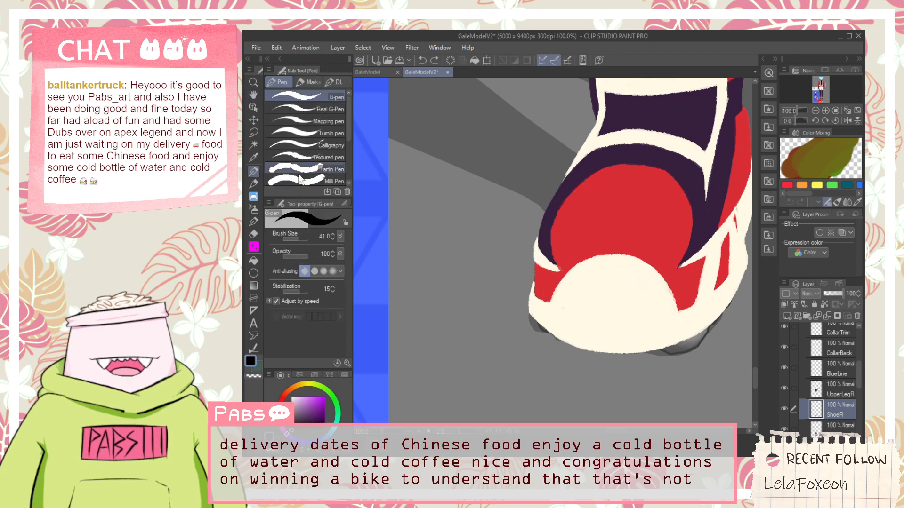
scroll(346, 131, "down", 5)
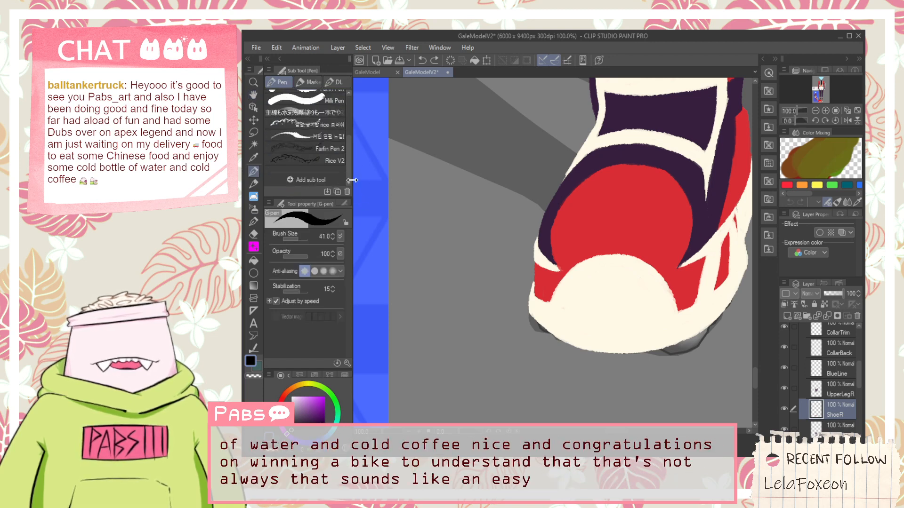
left_click(331, 147)
left_click(330, 136)
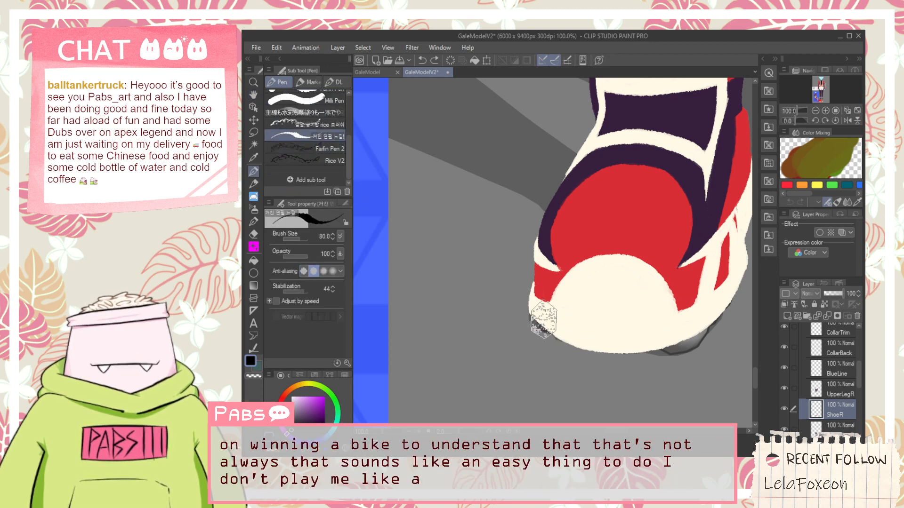
scroll(545, 313, "up", 2)
key("ctrl+z")
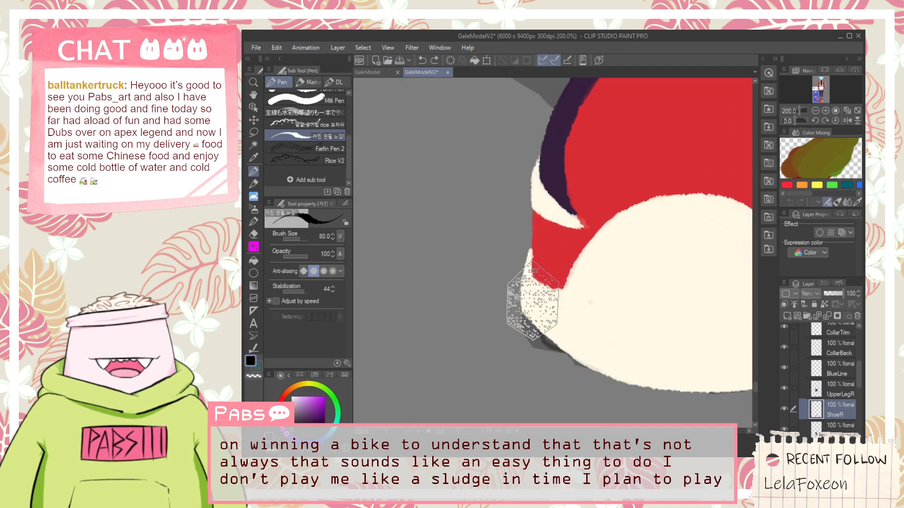
scroll(518, 306, "up", 2)
mouse_move(518, 308)
left_mouse_down()
mouse_move(550, 157)
mouse_move(526, 187)
mouse_move(551, 158)
left_mouse_up()
key("ctrl+z")
key("ctrl+z")
key("ctrl+z")
key("ctrl+z")
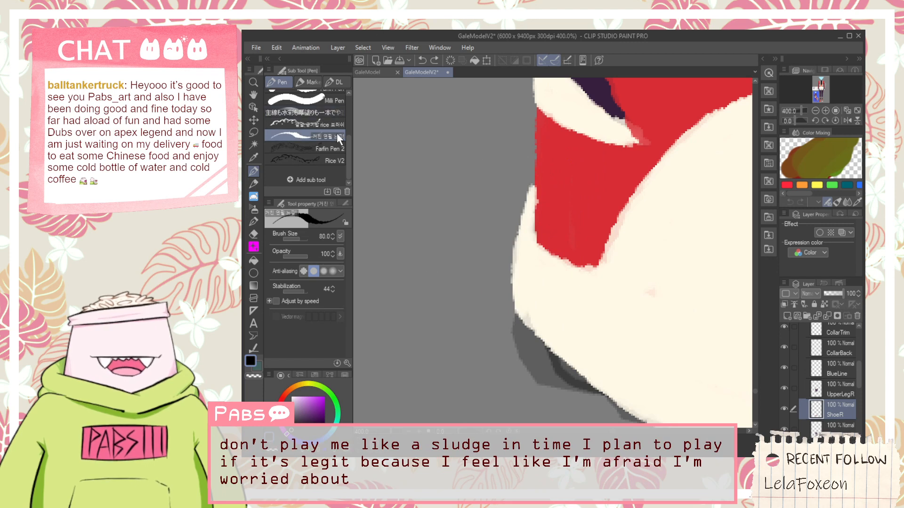
Try a tapered black outline up the outer side of the shoe's sole with the G-pen at size 41.
scroll(344, 132, "up", 5)
left_click(337, 97)
left_click_drag(527, 331, 517, 245)
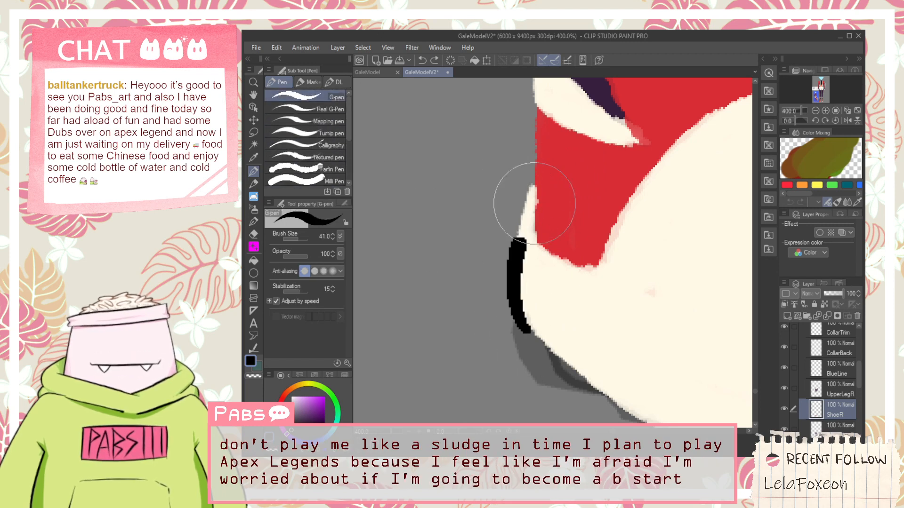
left_click_drag(523, 315, 538, 181)
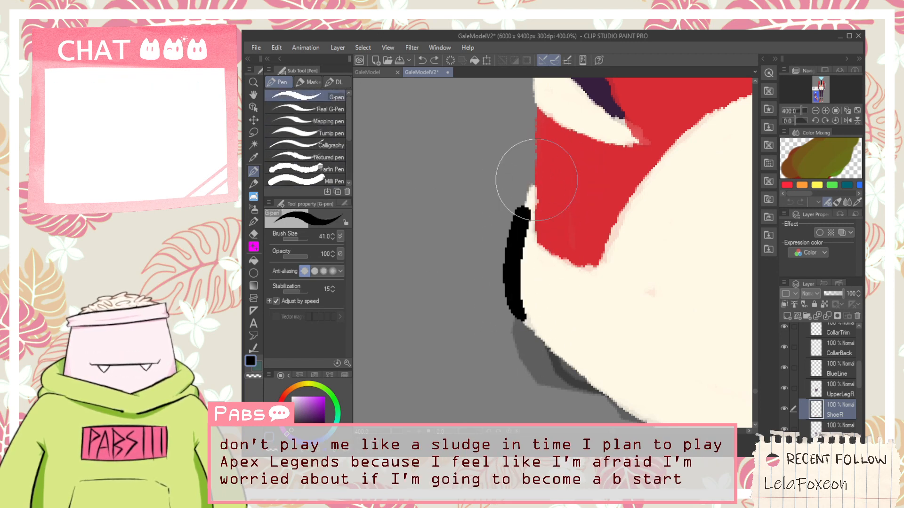
left_click_drag(512, 264, 539, 176)
left_click_drag(517, 312, 544, 178)
key("ctrl+z")
left_click_drag(521, 320, 545, 177)
left_click_drag(518, 321, 530, 203)
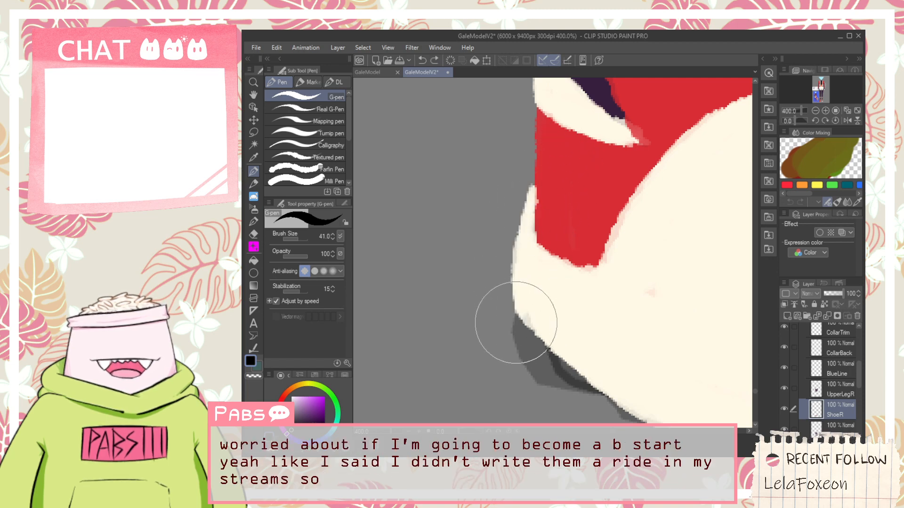
key("ctrl+z")
left_click_drag(514, 313, 542, 177)
key("ctrl+z")
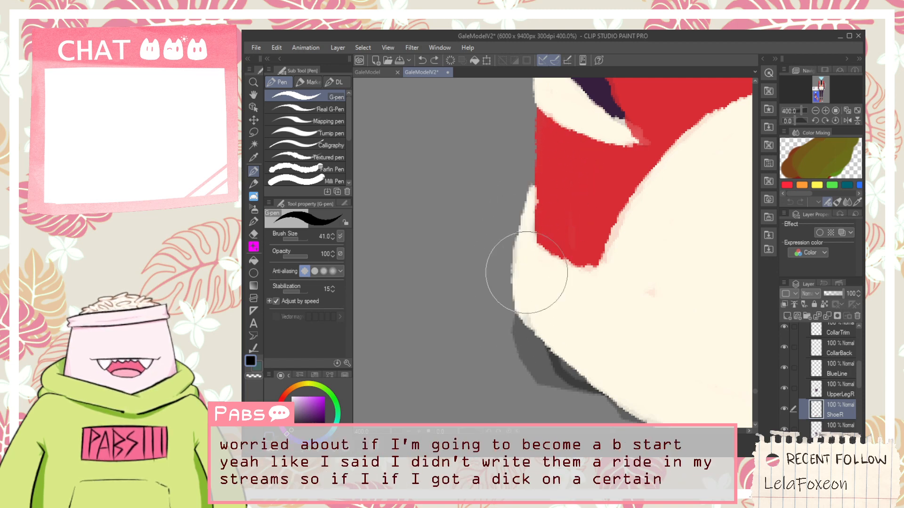
mouse_move(517, 316)
left_mouse_down()
mouse_move(517, 255)
mouse_move(541, 181)
left_mouse_up()
key("ctrl+z")
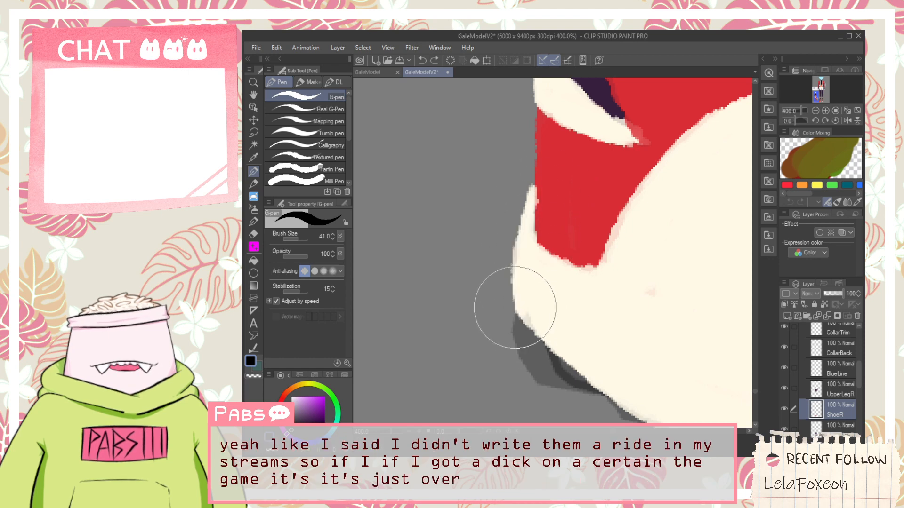
mouse_move(518, 316)
left_mouse_down()
mouse_move(526, 201)
mouse_move(541, 180)
left_mouse_up()
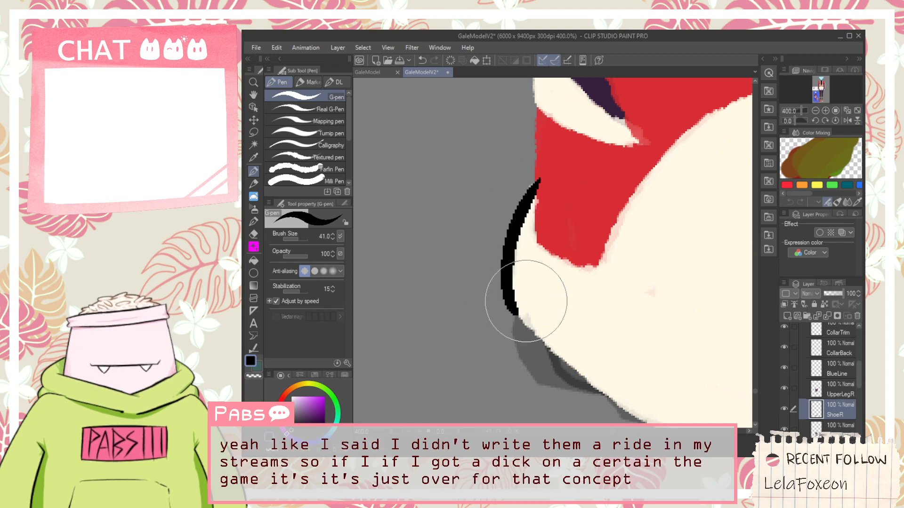
Extend the black G-pen outline along the bottom edge of the shoe's cream toe.
scroll(526, 301, "down", 3)
left_click_drag(545, 325, 506, 283)
scroll(503, 281, "up", 1)
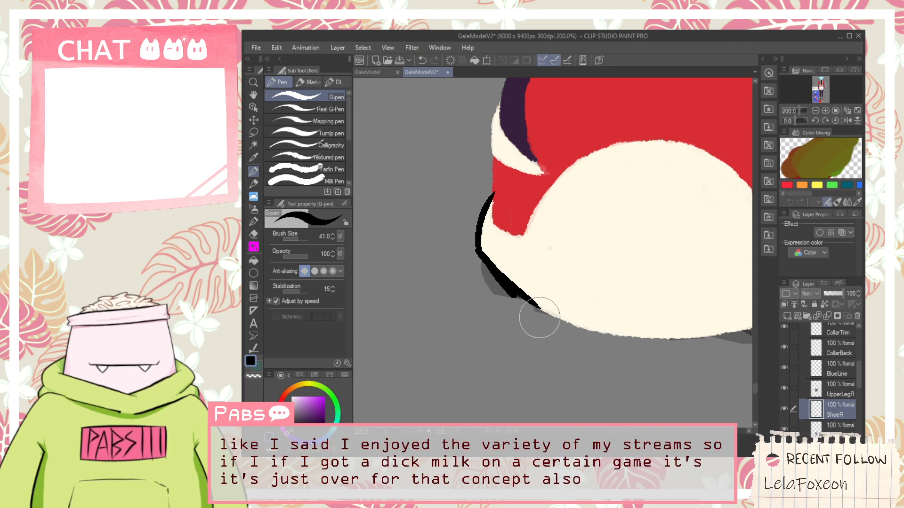
key("ctrl+z")
left_click_drag(567, 328, 514, 296)
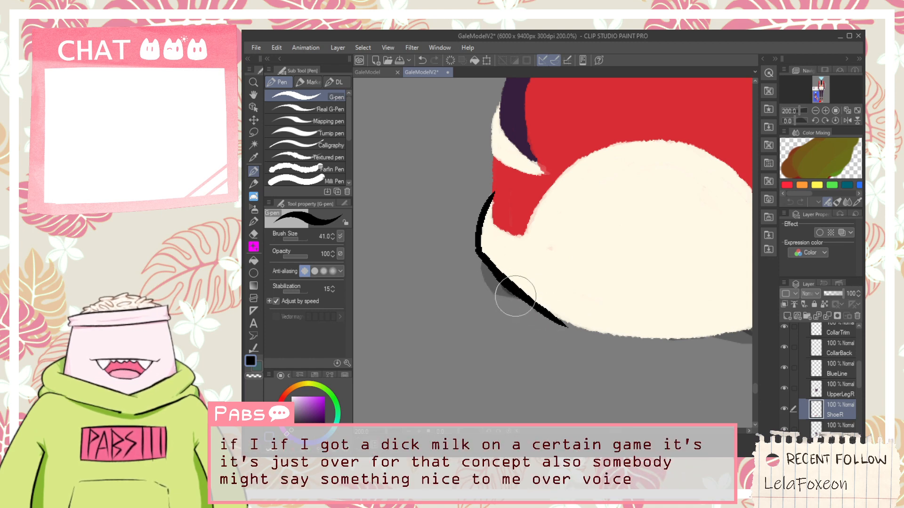
mouse_move(572, 325)
left_mouse_down()
mouse_move(630, 340)
mouse_move(498, 281)
left_mouse_up()
key("space")
scroll(498, 280, "up", 2)
left_click_drag(394, 280, 617, 310)
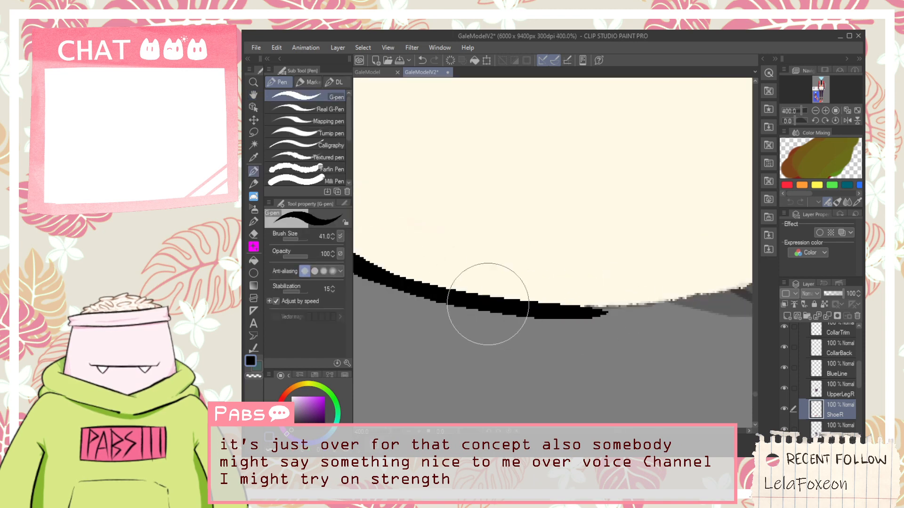
mouse_move(487, 306)
left_mouse_down()
mouse_move(638, 318)
mouse_move(686, 311)
left_mouse_up()
key("ctrl+z")
left_click_drag(504, 304, 734, 296)
scroll(707, 301, "down", 2)
key("space")
mouse_move(666, 311)
left_mouse_down()
mouse_move(505, 313)
mouse_move(545, 292)
left_mouse_up()
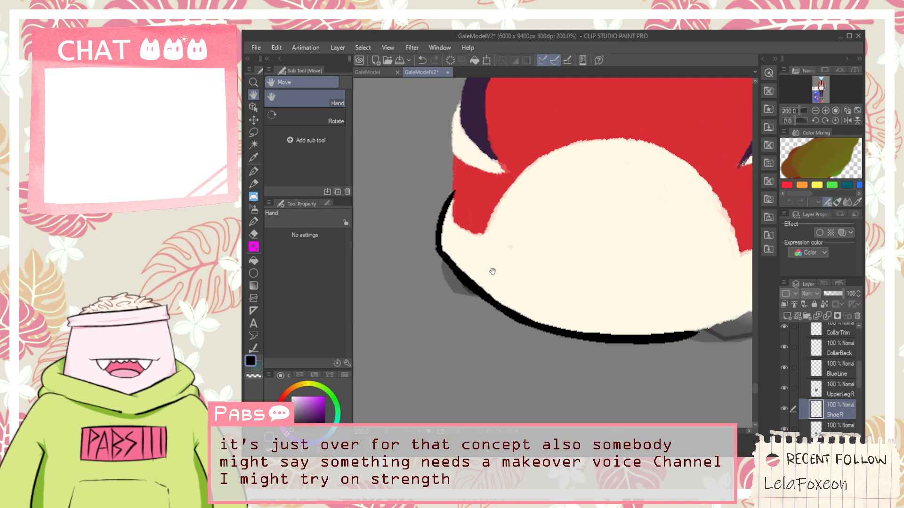
Try a black outline up the outer edge of the small red side panel and view it zoomed out.
left_click_drag(465, 204, 471, 255)
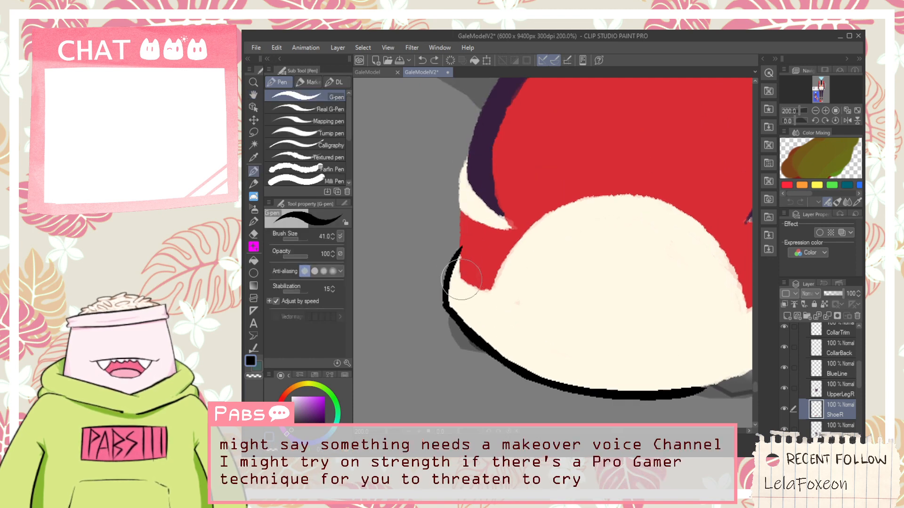
mouse_move(463, 281)
left_mouse_down()
mouse_move(461, 228)
mouse_move(470, 216)
mouse_move(461, 235)
mouse_move(460, 220)
mouse_move(466, 278)
left_mouse_up()
key("ctrl+z")
key("ctrl+z")
key("ctrl+z")
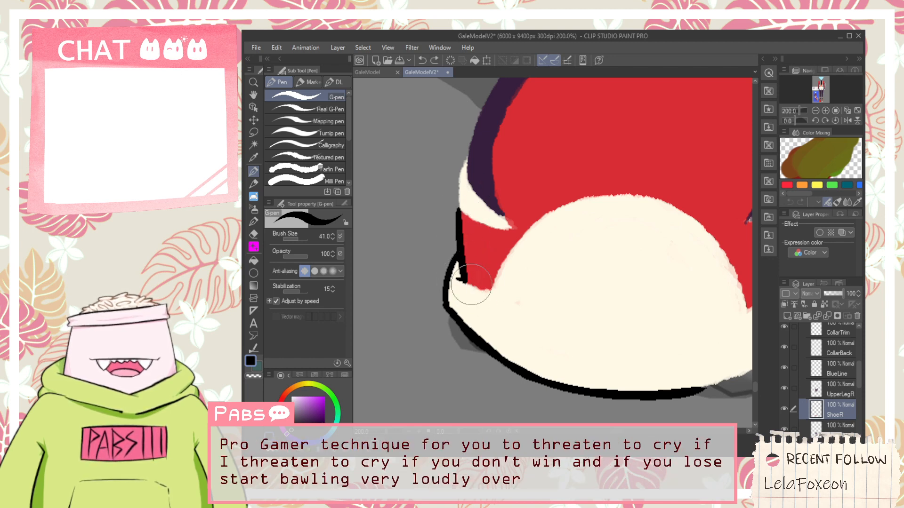
scroll(499, 290, "down", 4)
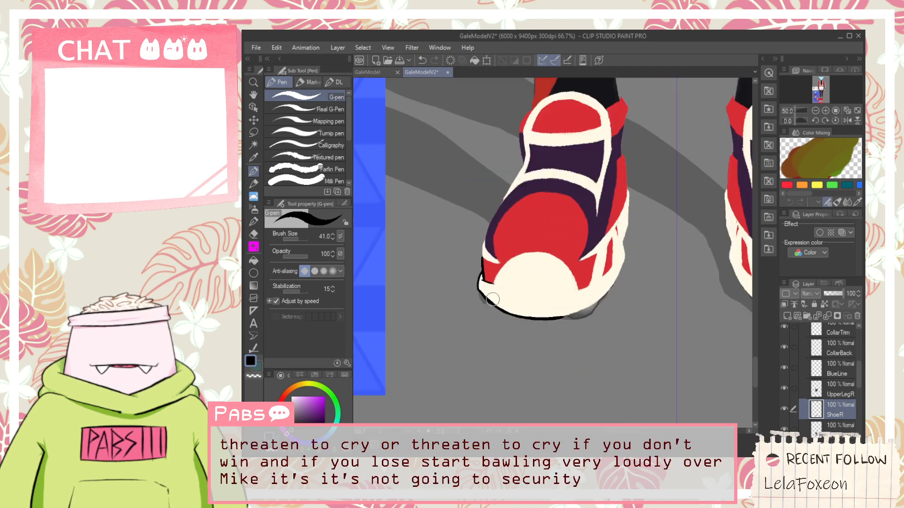
scroll(492, 298, "up", 3)
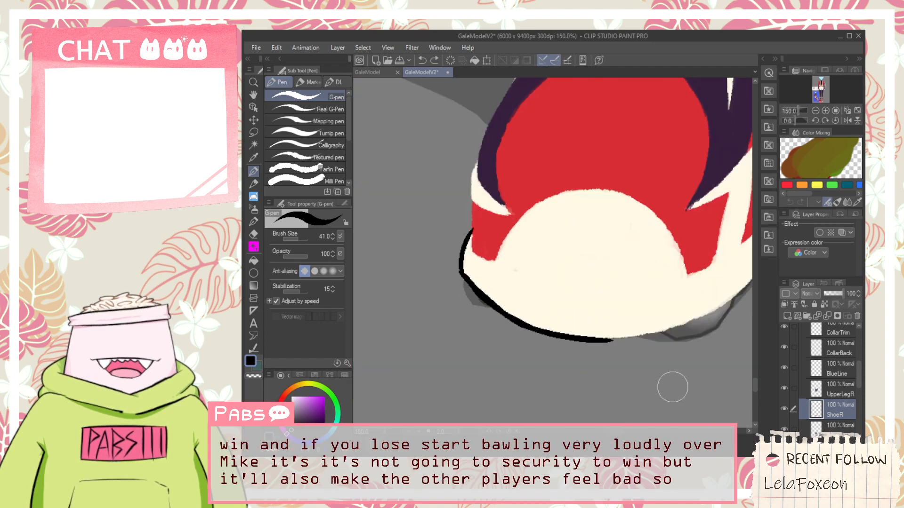
Undo the remaining black outline strokes on the shoe and add a new vector layer above the ShoeR layer.
key("ctrl+z")
key("ctrl+z")
key("ctrl+z")
key("ctrl+z")
key("ctrl+minus")
key("ctrl+minus")
key("space")
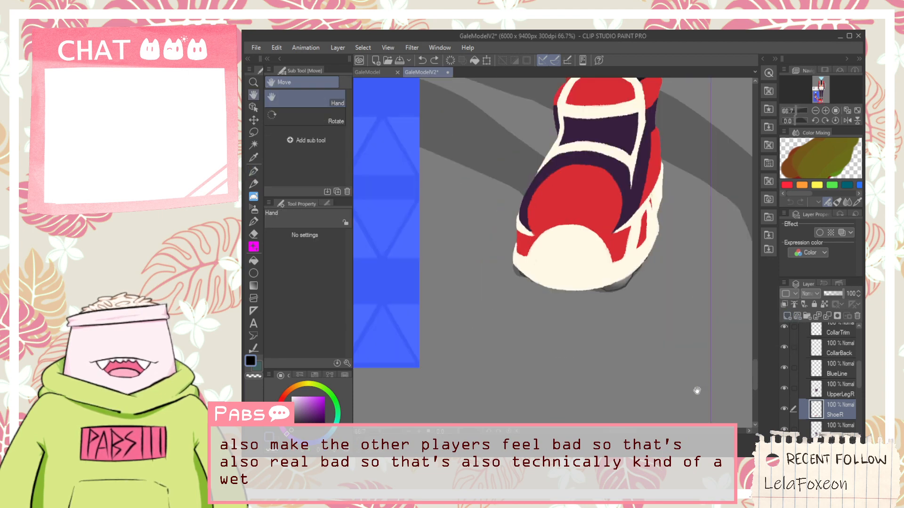
left_click_drag(703, 390, 652, 347)
left_click(798, 316)
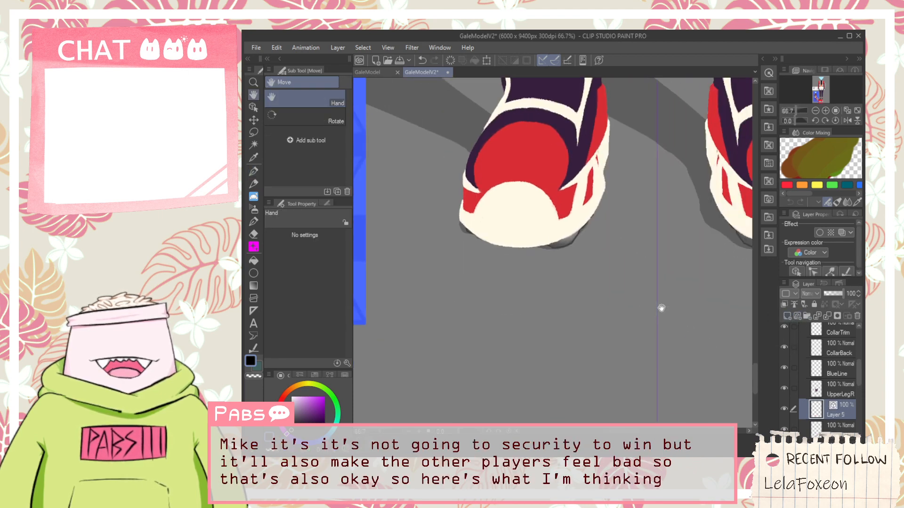
Draw one long black G-pen curve at size 41 along the shoe's bottom edge on the vector layer.
left_click_drag(599, 254, 550, 308)
key("ctrl+plus")
key("ctrl+plus")
key("p")
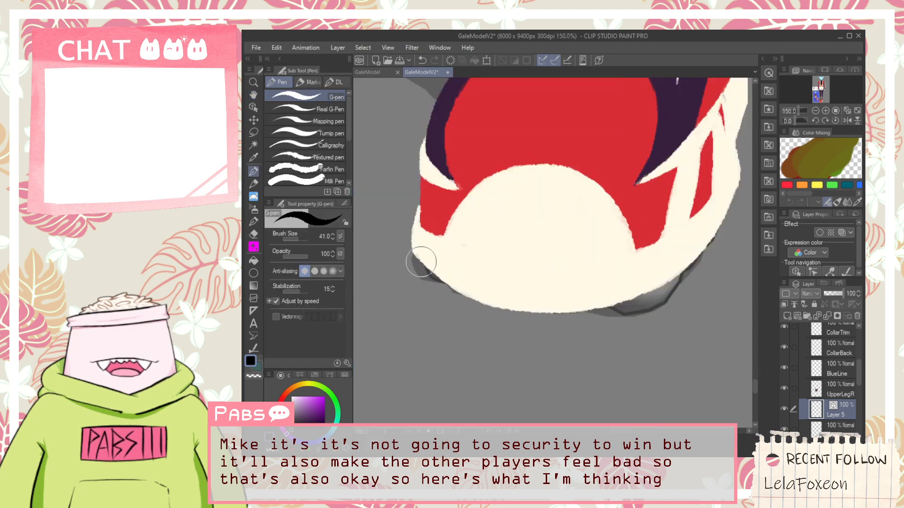
left_click_drag(402, 243, 751, 216)
key("h")
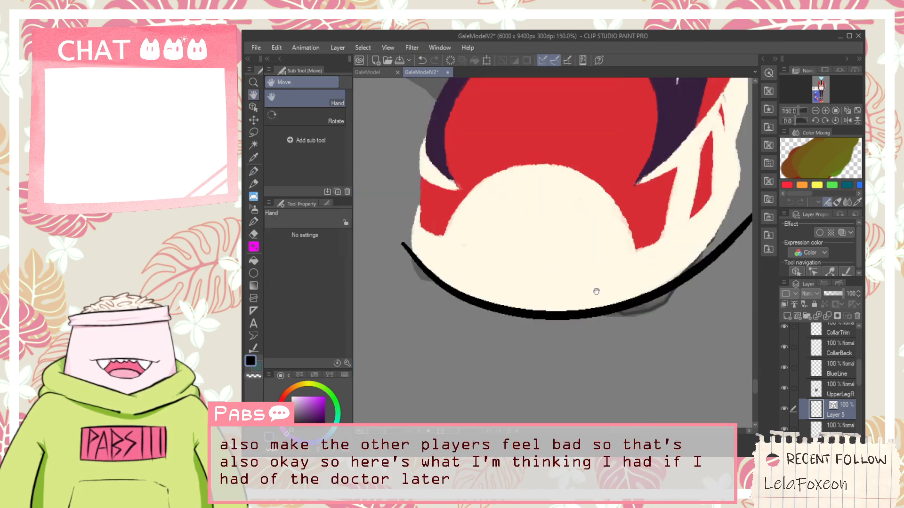
left_click_drag(541, 189, 540, 244)
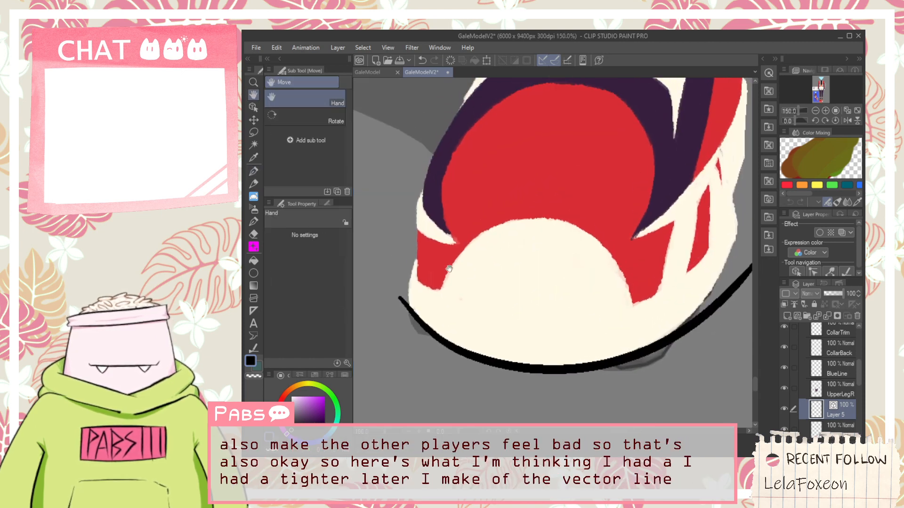
Outline the outer side of the cream sole in black, crossing the bottom curve and running up to the red side panel.
scroll(422, 302, "up", 1)
key("p")
mouse_move(409, 335)
left_mouse_down()
mouse_move(418, 254)
mouse_move(410, 224)
left_mouse_up()
key("ctrl+z")
left_click_drag(393, 291, 428, 214)
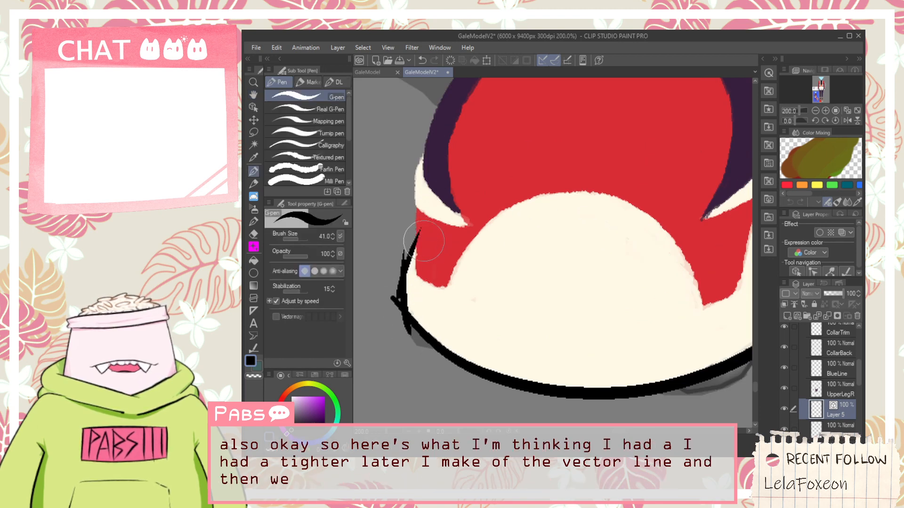
Trim the overshooting line ends at the sole's outer corner with the Vector eraser.
key("e")
left_click(302, 152)
left_click(302, 152)
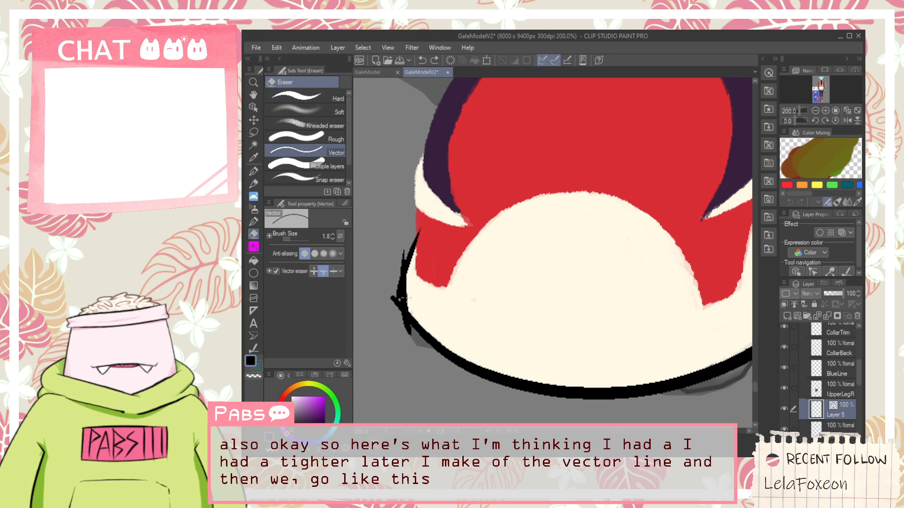
left_click_drag(395, 307, 400, 298)
left_click_drag(406, 333, 414, 330)
left_click_drag(400, 259, 407, 253)
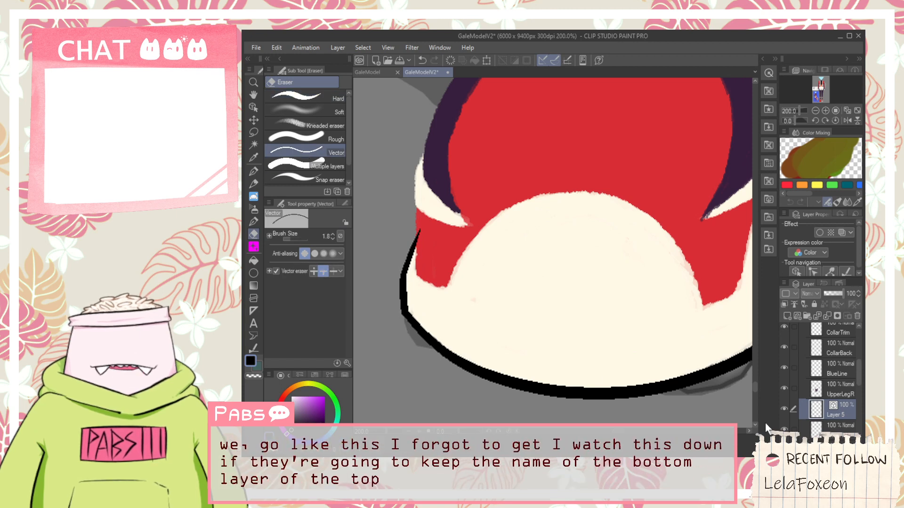
Try merging the vector line layer down into the shoe layer.
key("ctrl+e")
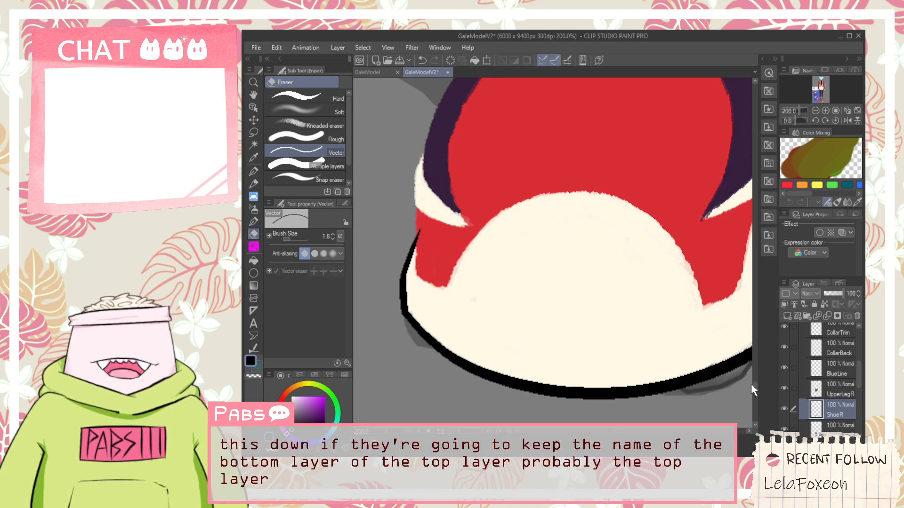
key("ctrl+z")
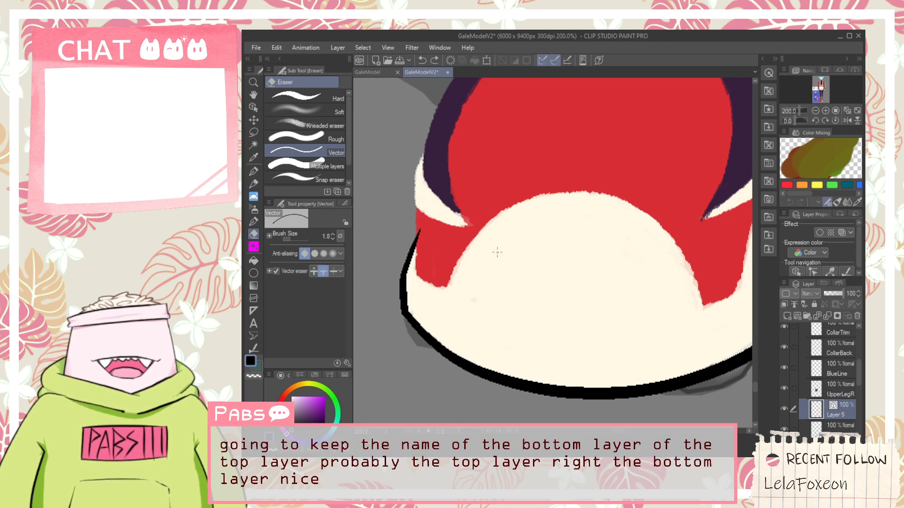
Draw a black G-pen line along the bottom edge of the small red side panel.
key("p")
left_click(421, 273)
scroll(423, 267, "up", 2)
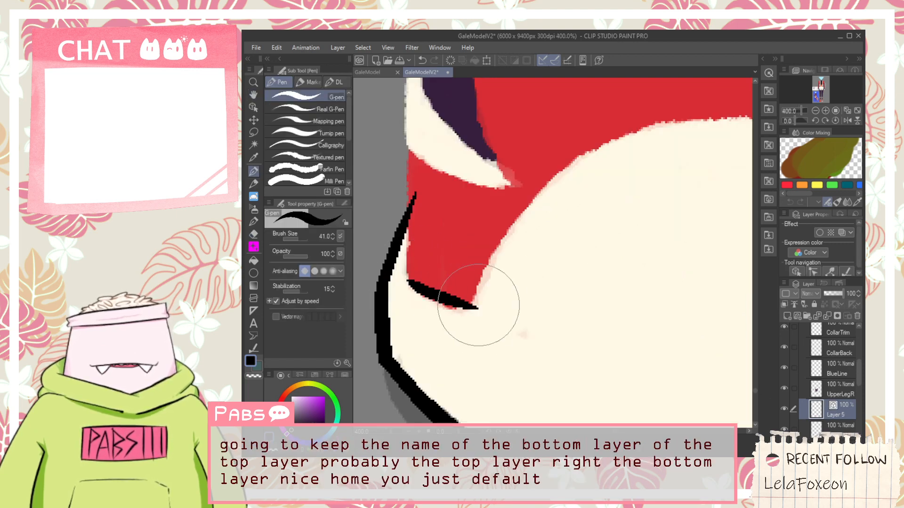
left_click_drag(430, 297, 472, 309)
left_click_drag(413, 281, 406, 202)
key("ctrl+z")
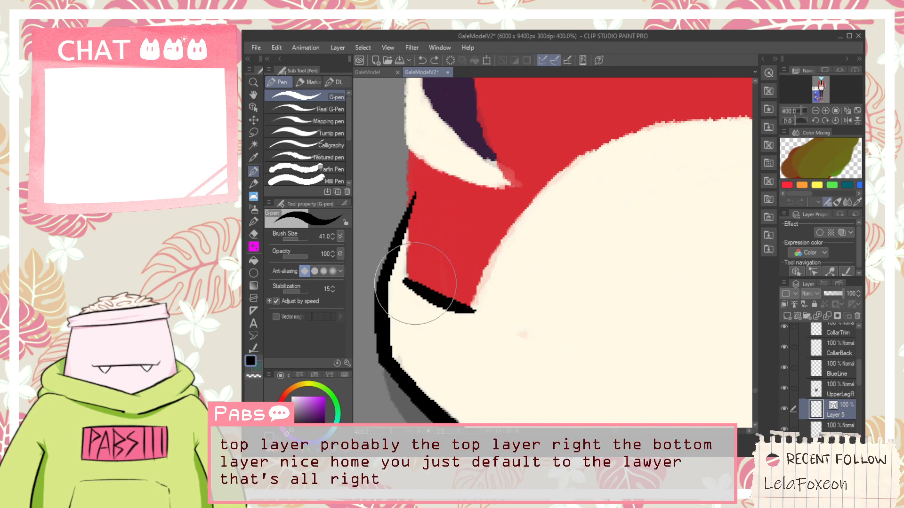
Outline the outer edge of the red side panel in black from its bottom corner up to the cream stripe.
mouse_move(412, 282)
left_mouse_down()
mouse_move(407, 242)
mouse_move(409, 197)
left_mouse_up()
key("e")
scroll(421, 175, "down", 2)
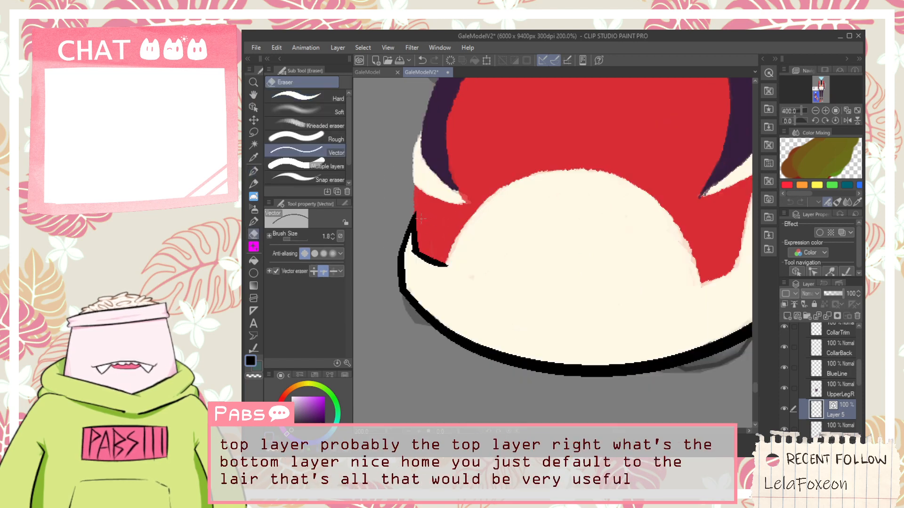
scroll(413, 251, "up", 2)
scroll(412, 250, "down", 2)
key("space")
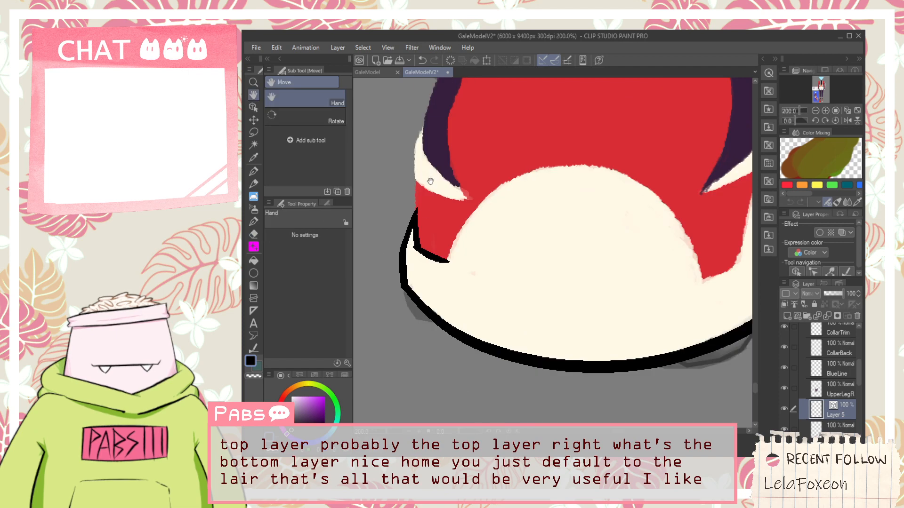
scroll(435, 187, "up", 2)
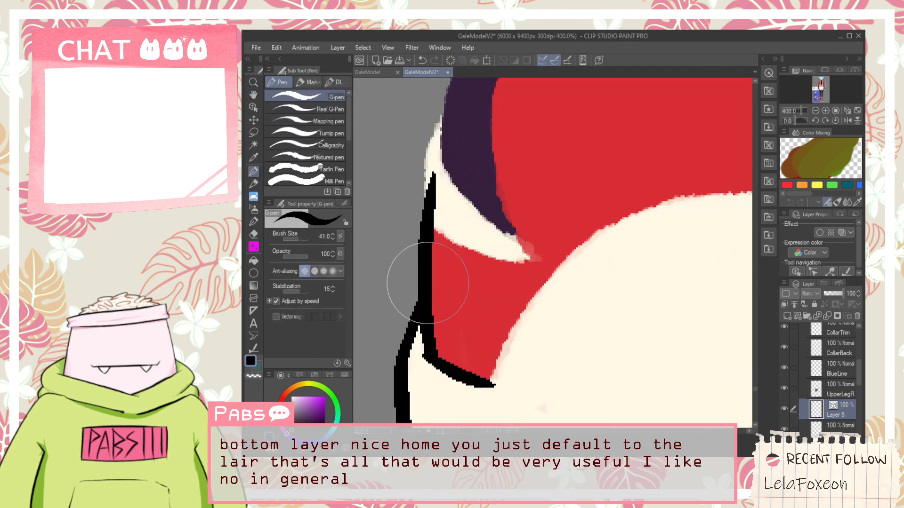
key("ctrl+z")
left_click_drag(433, 355, 440, 115)
key("ctrl+z")
Draw a black line between the red side panel and the cream stripe, and trim the excess line end with the Vector eraser.
mouse_move(432, 337)
left_mouse_down()
mouse_move(499, 262)
mouse_move(520, 259)
left_mouse_up()
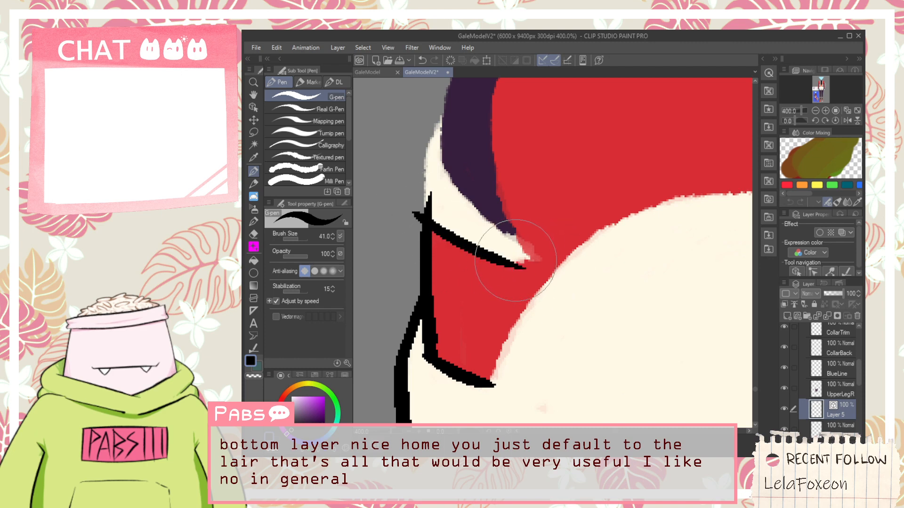
scroll(518, 258, "down", 3)
scroll(517, 261, "down", 3)
scroll(510, 263, "up", 5)
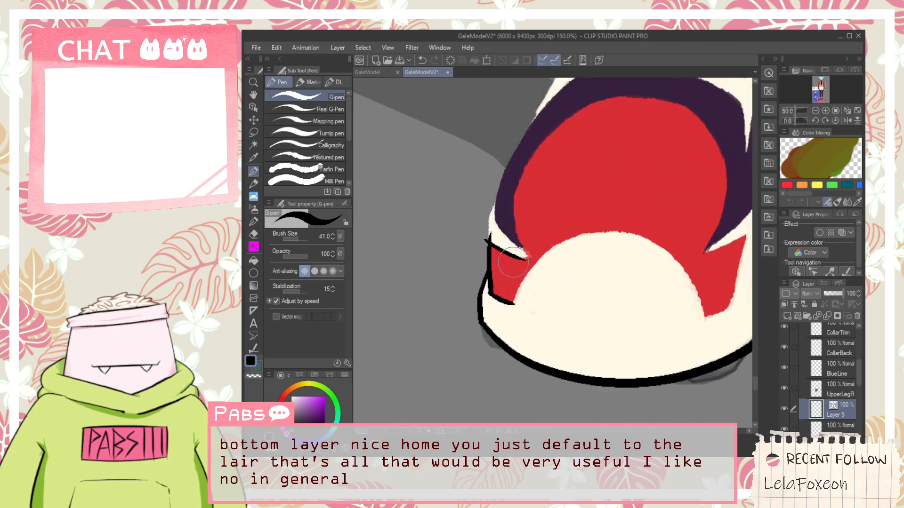
scroll(479, 236, "up", 2)
key("e")
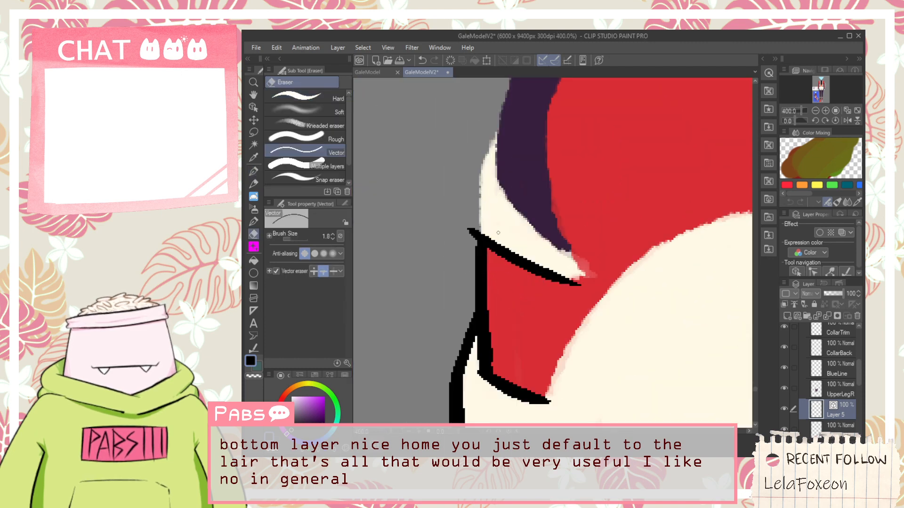
Outline the outer edge of the cream stripe above the red side panel with the G-pen.
key("p")
left_click_drag(475, 231, 475, 190)
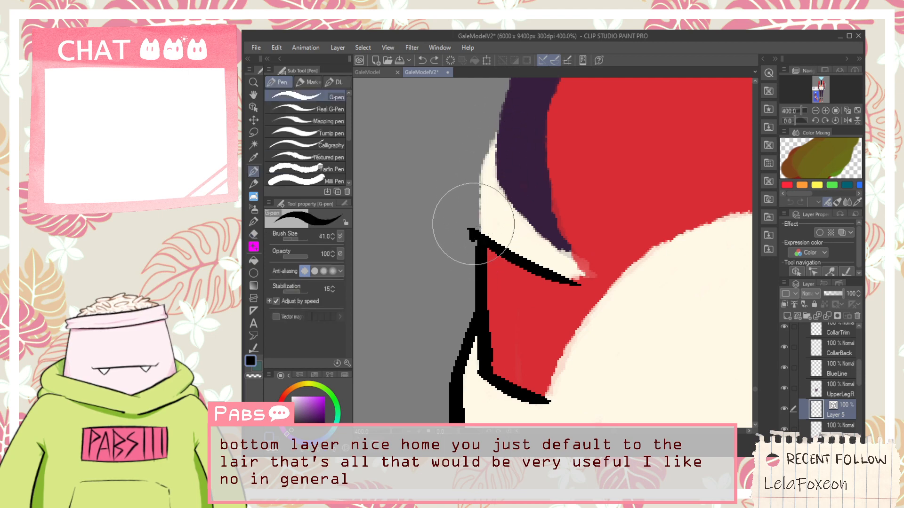
key("ctrl+z")
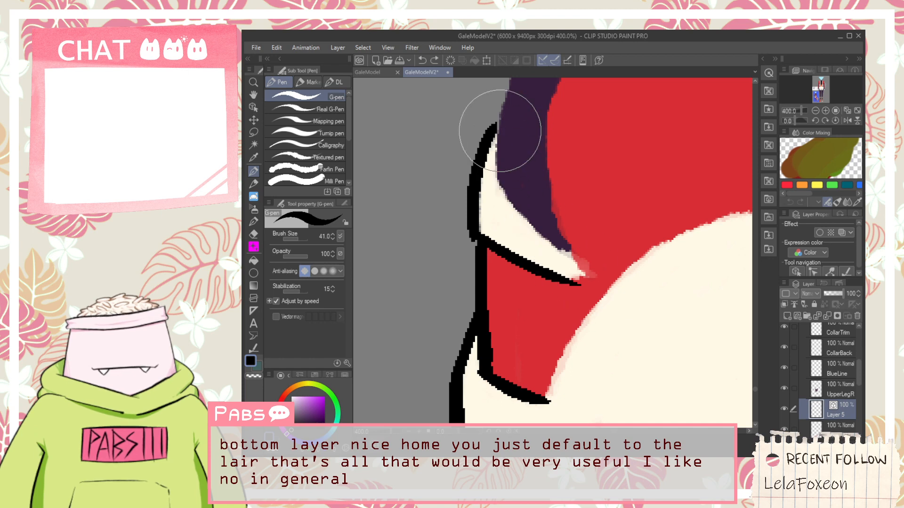
Draw a black curve along the border between the cream stripe and the purple band, redoing it until it fits.
mouse_move(475, 233)
left_mouse_down()
mouse_move(484, 151)
mouse_move(507, 124)
mouse_move(528, 210)
mouse_move(581, 238)
left_mouse_up()
key("ctrl+z")
left_click_drag(495, 113, 584, 246)
key("ctrl+z")
mouse_move(495, 114)
left_mouse_down()
mouse_move(597, 264)
mouse_move(611, 267)
left_mouse_up()
key("ctrl+z")
left_click_drag(494, 117, 586, 264)
key("ctrl+z")
left_click_drag(491, 121, 586, 262)
key("ctrl+z")
mouse_move(491, 100)
left_mouse_down()
mouse_move(509, 206)
mouse_move(614, 290)
left_mouse_up()
key("ctrl+z")
left_click_drag(492, 97, 617, 288)
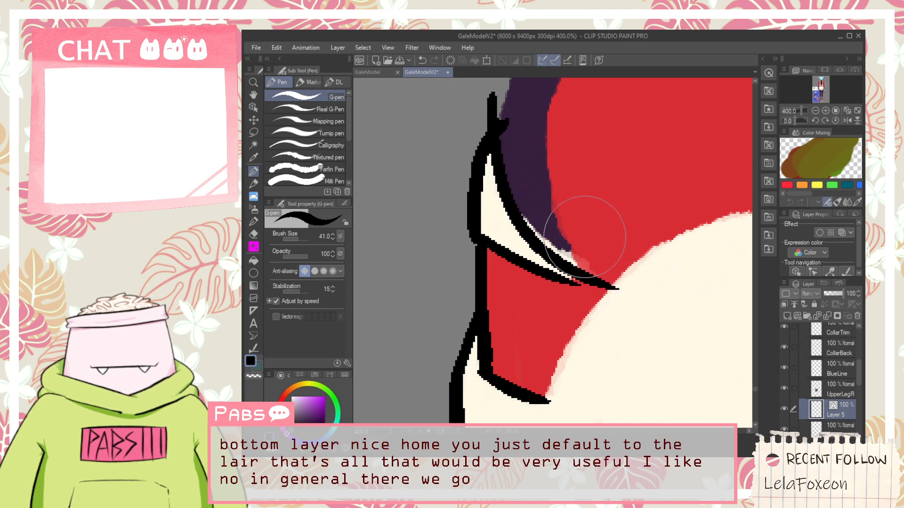
Try to redraw the black curve along the border between the cream stripe and the purple band.
key("ctrl+z")
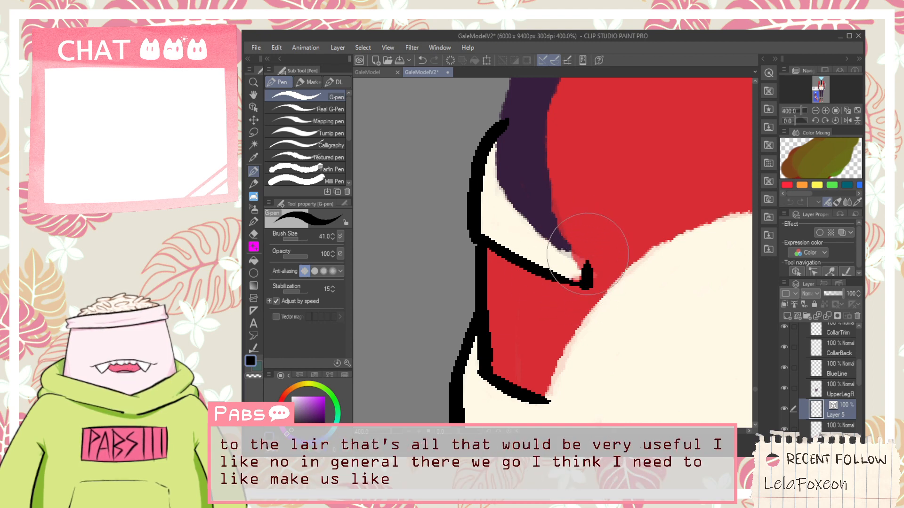
key("ctrl+z")
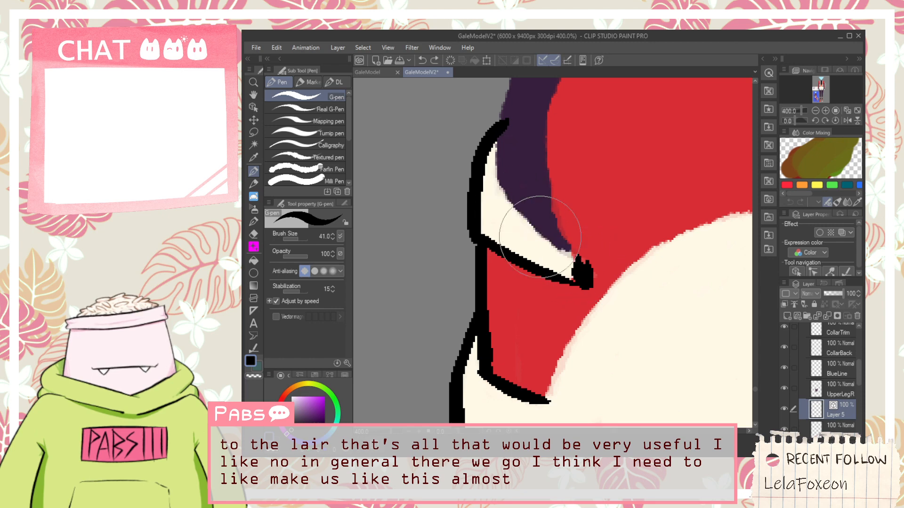
key("ctrl+z")
mouse_move(555, 258)
left_mouse_down()
mouse_move(494, 132)
mouse_move(518, 211)
mouse_move(587, 265)
left_mouse_up()
key("ctrl+z")
left_click_drag(497, 149, 596, 257)
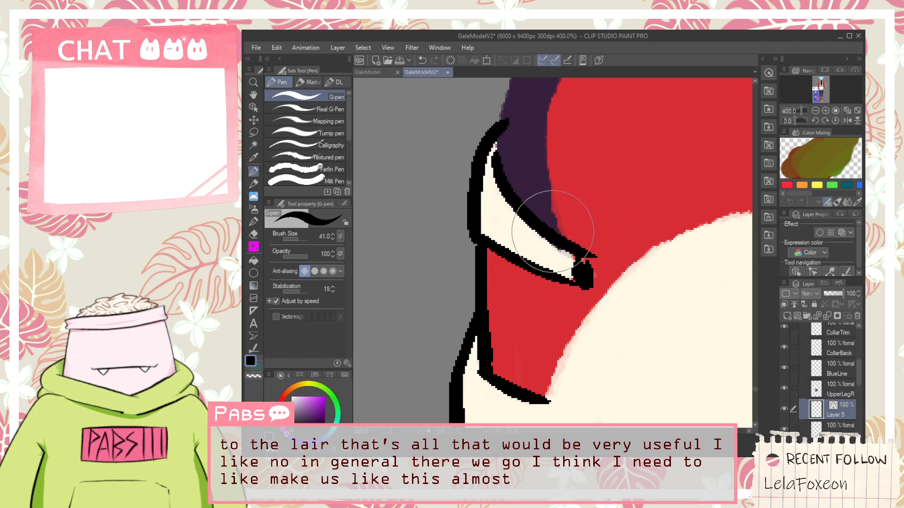
scroll(590, 262, "down", 8)
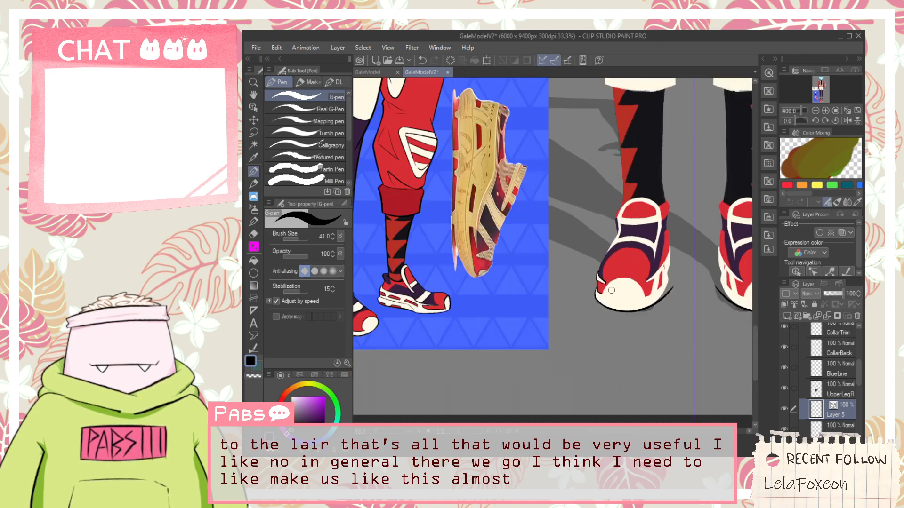
key("space")
scroll(619, 294, "up", 5)
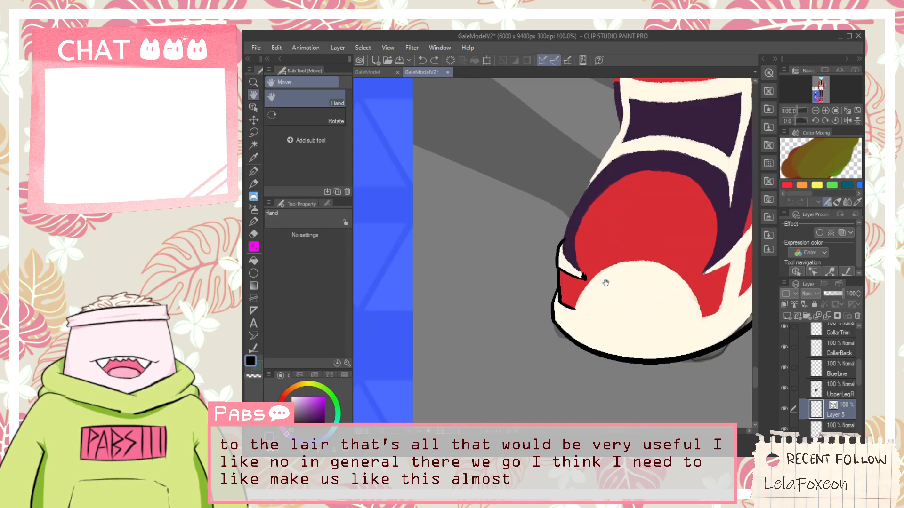
scroll(602, 283, "up", 1)
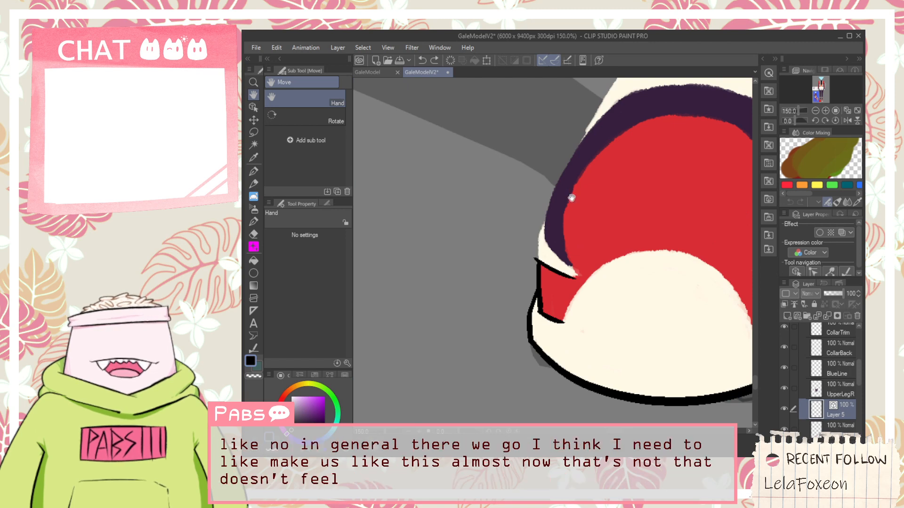
Repaint the cream stripe's tip on the shoe colour layer into a sharper point with sampled cream and red.
left_click(840, 395)
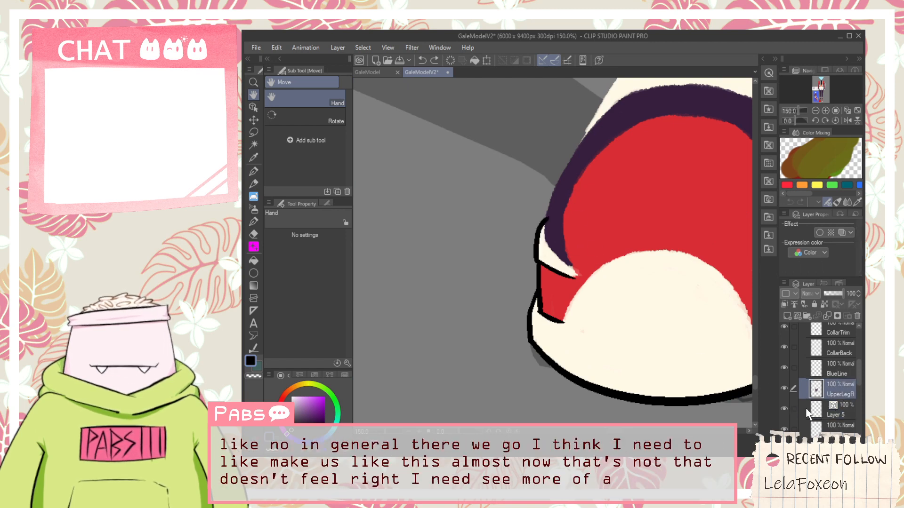
left_click(847, 432)
scroll(562, 264, "up", 3)
left_click(562, 264, "alt")
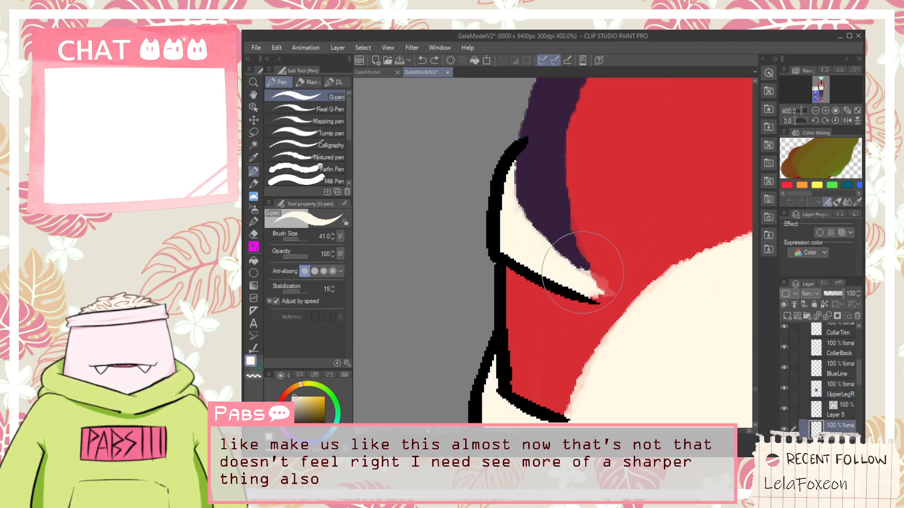
left_click(627, 239, "alt")
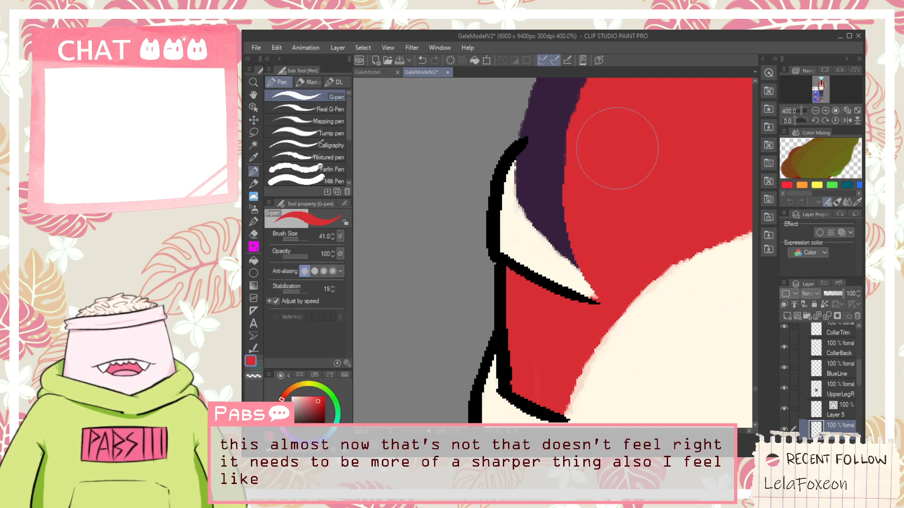
Mix a beige shading colour from the toe cap's cream and test it with a G-pen stroke along the sole.
scroll(625, 138, "down", 3)
scroll(625, 137, "down", 3)
left_click_drag(636, 163, 612, 283)
scroll(610, 284, "up", 3)
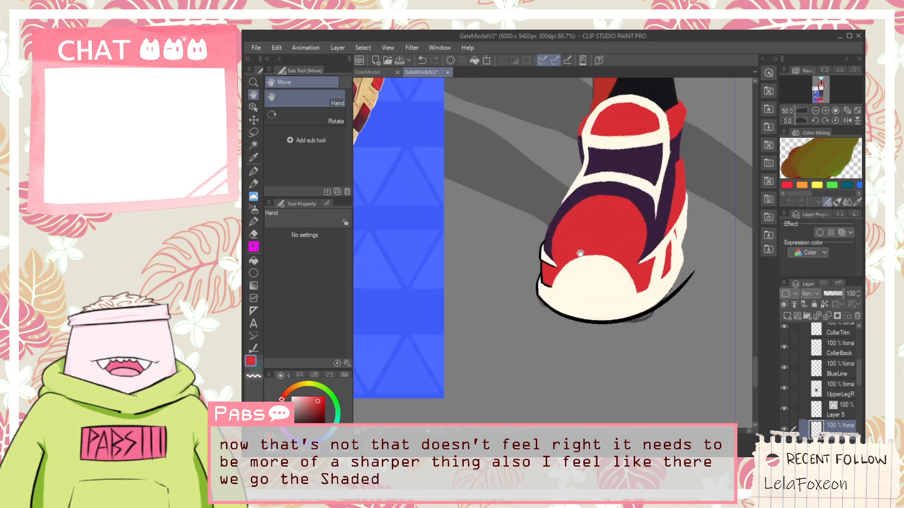
scroll(586, 283, "down", 2)
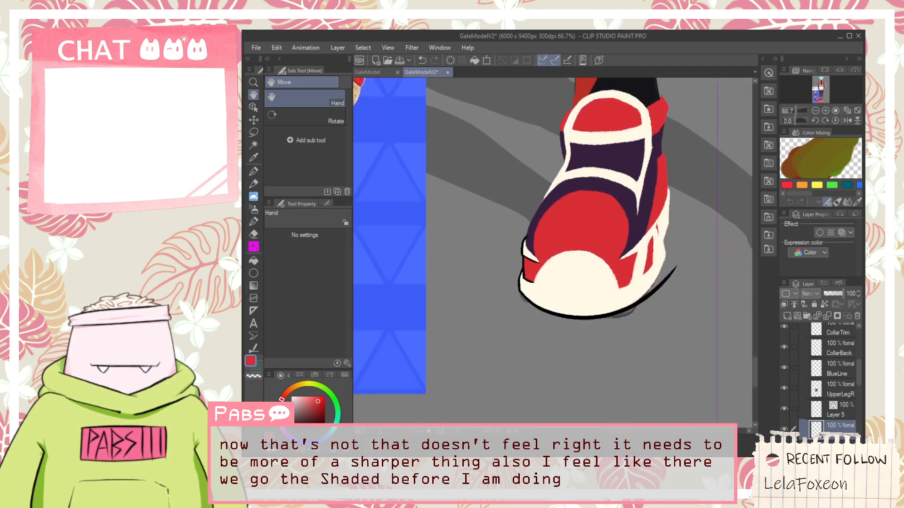
scroll(596, 294, "up", 1)
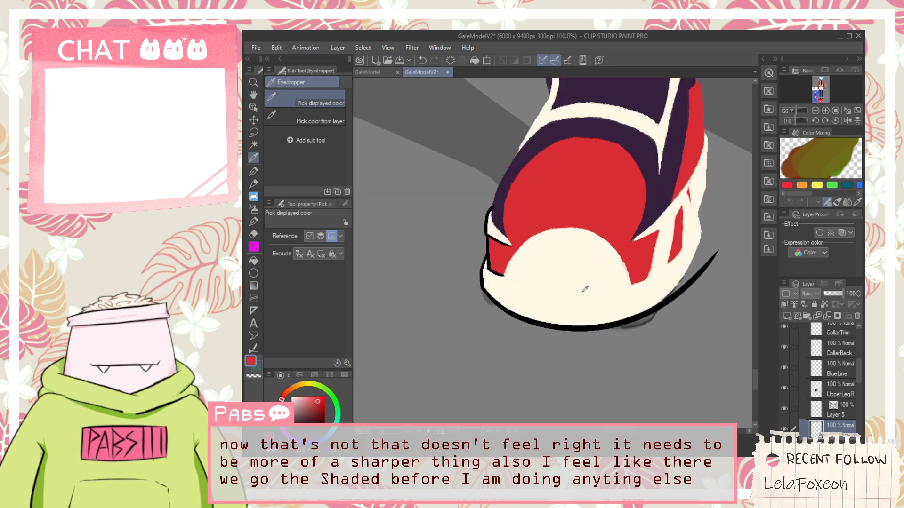
left_click(553, 284, "alt")
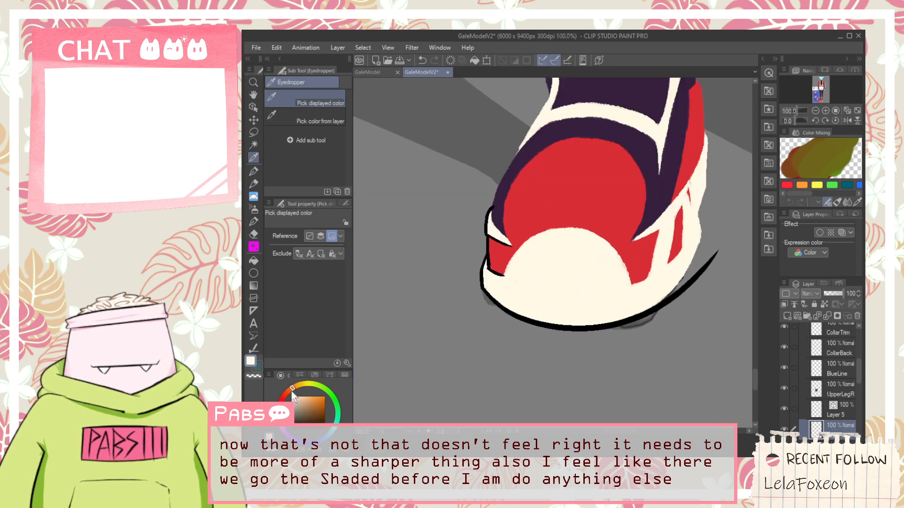
key("p")
left_click_drag(486, 306, 588, 326)
key("ctrl+z")
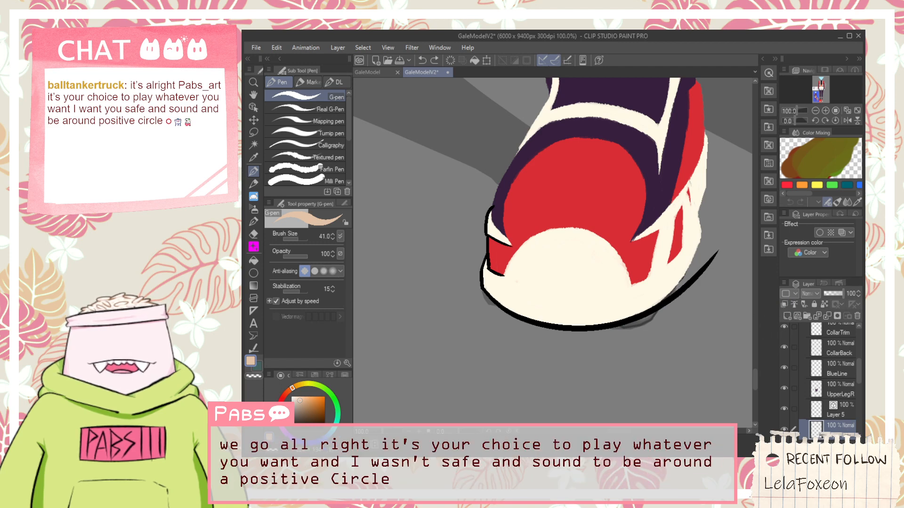
Add a new layer directly above ShoeR, clip it to the shoe, and test a beige G-pen stroke at the toe.
left_click_drag(858, 377, 857, 388)
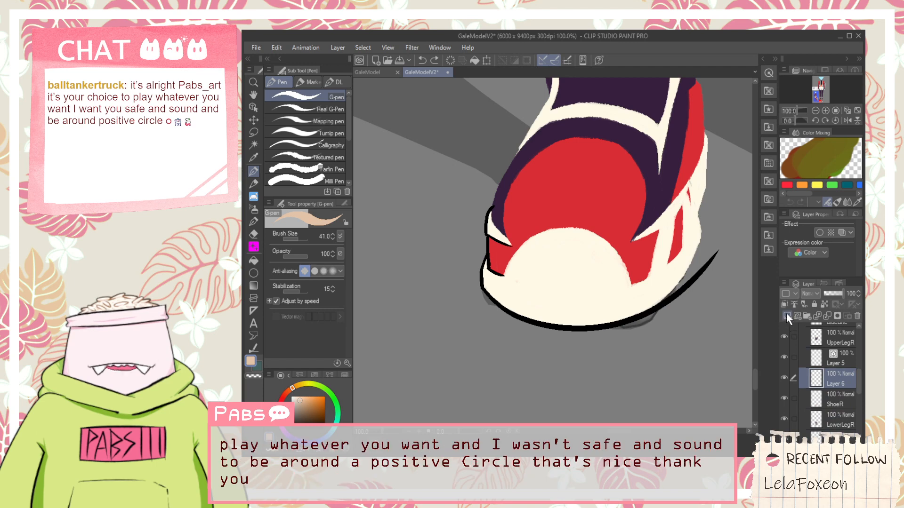
scroll(578, 261, "down", 1)
left_click_drag(573, 247, 508, 260)
scroll(504, 258, "up", 2)
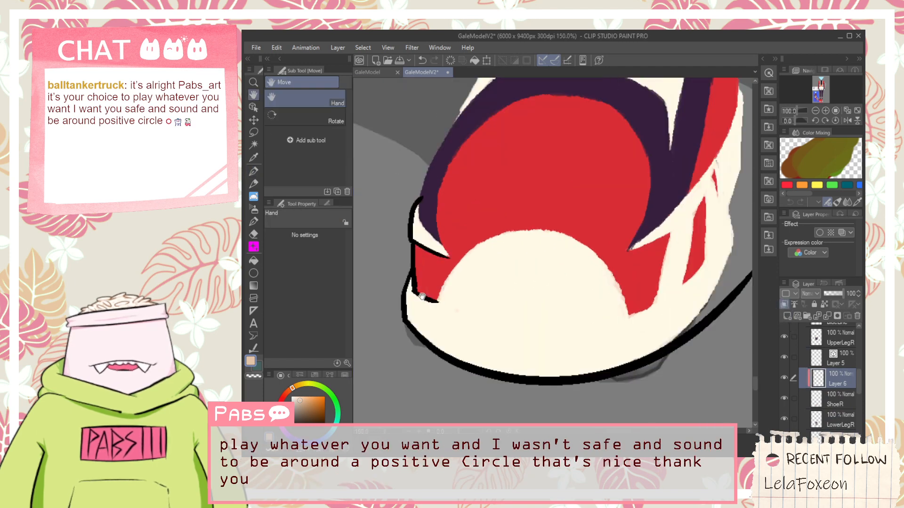
left_click_drag(405, 312, 459, 349)
key("ctrl+z")
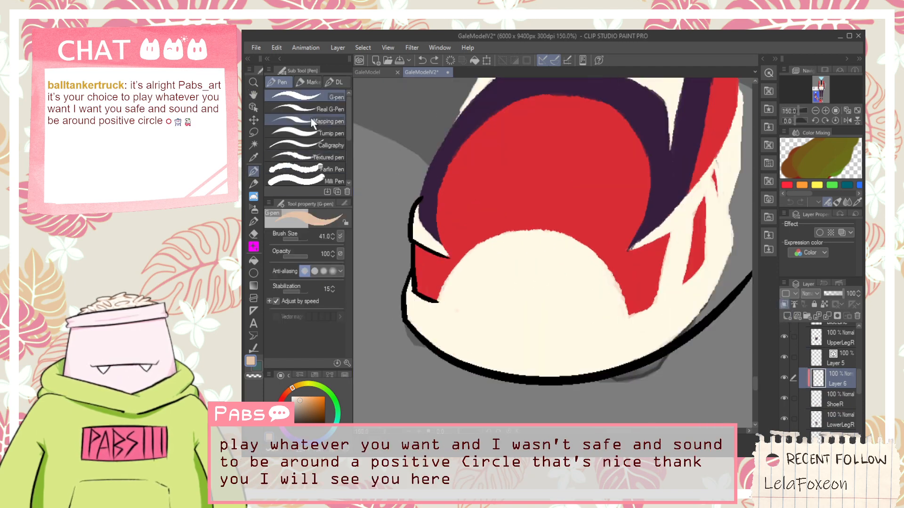
Switch to the textured custom pen at size 80 and paint a thin beige shadow along the toe's lower edge.
scroll(328, 170, "down", 3)
left_click(327, 137)
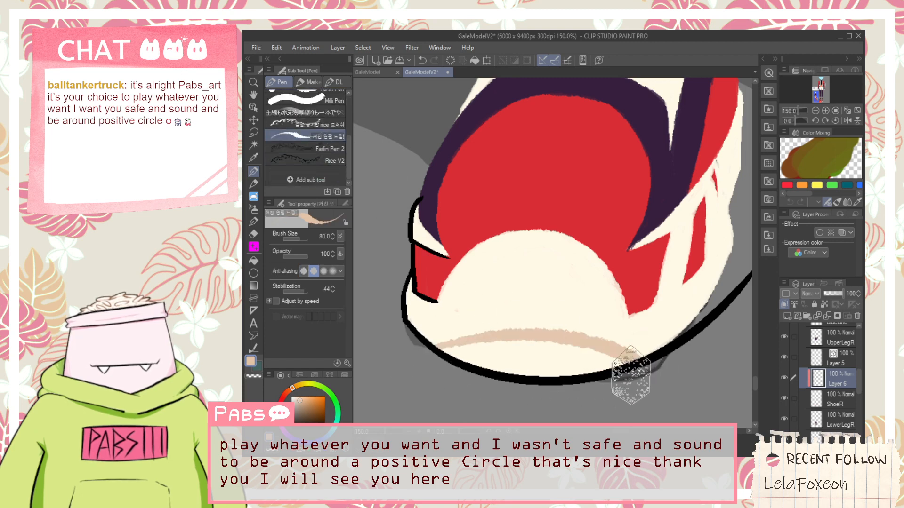
left_click_drag(407, 339, 630, 343)
key("ctrl+z")
left_click_drag(429, 350, 656, 332)
key("ctrl+z")
mouse_move(397, 305)
left_mouse_down()
mouse_move(506, 360)
mouse_move(561, 355)
left_mouse_up()
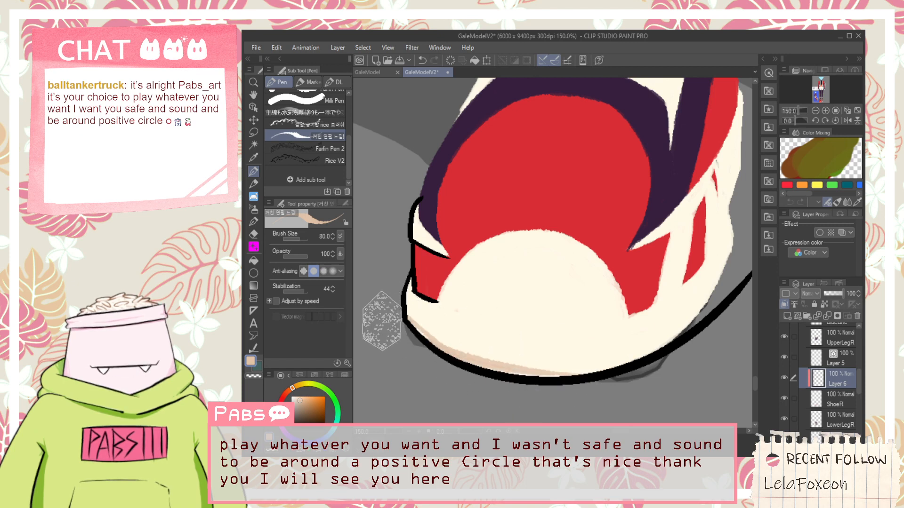
Widen the beige shadow into an even band across the whole front of the sole, undoing strokes that reach too high.
left_click_drag(384, 324, 620, 372)
mouse_move(378, 308)
left_mouse_down()
mouse_move(484, 359)
mouse_move(548, 326)
mouse_move(392, 306)
mouse_move(505, 353)
mouse_move(654, 335)
left_mouse_up()
key("ctrl+z")
mouse_move(388, 328)
left_mouse_down()
mouse_move(575, 381)
mouse_move(654, 349)
left_mouse_up()
left_click_drag(394, 337, 686, 355)
mouse_move(419, 355)
left_mouse_down()
mouse_move(604, 355)
mouse_move(648, 337)
left_mouse_up()
key("ctrl+z")
left_click_drag(444, 341, 620, 334)
key("ctrl+z")
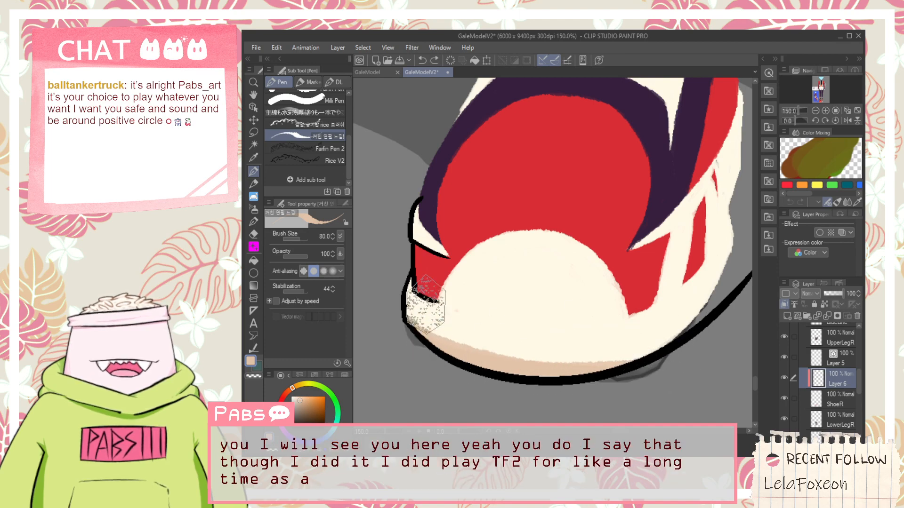
Compare the sole with the reference sneakers and extend the beige shadow up the side with the red cutouts.
scroll(436, 302, "down", 3)
scroll(446, 282, "down", 2)
left_click_drag(320, 195, 476, 244)
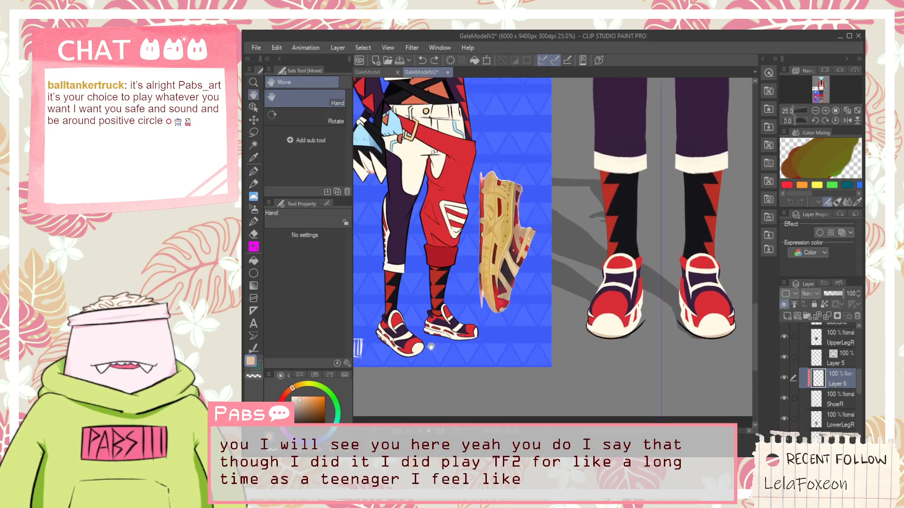
scroll(431, 347, "up", 3)
scroll(442, 353, "down", 2)
left_click_drag(480, 382, 449, 360)
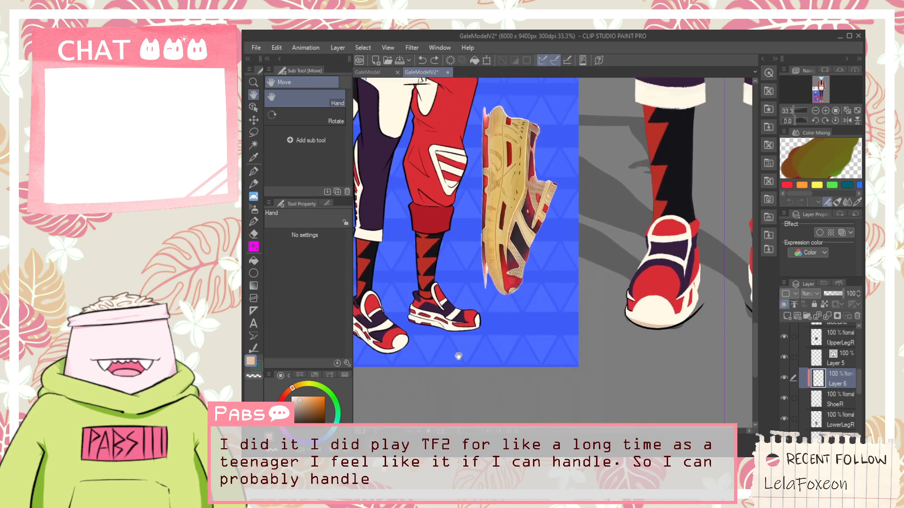
scroll(589, 336, "up", 2)
left_click_drag(557, 338, 515, 330)
scroll(515, 330, "up", 1)
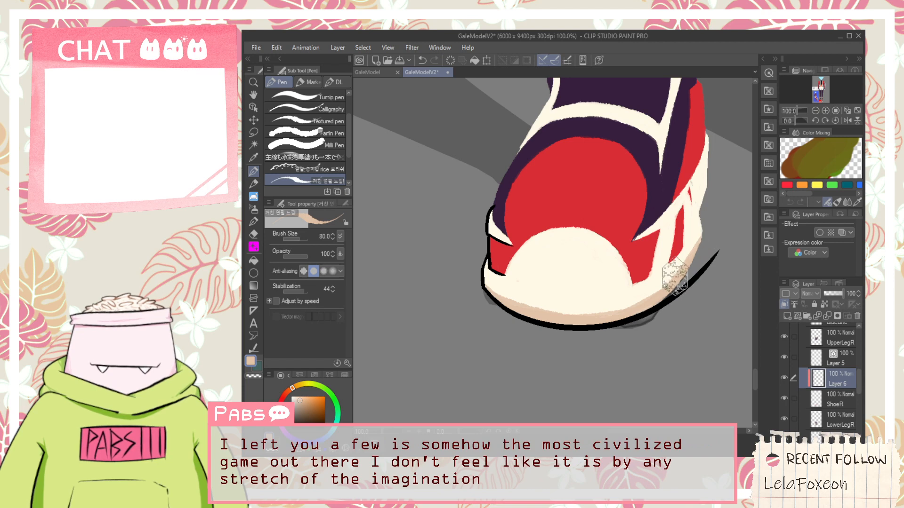
Trim the beige shadow's upper edge beside the red side cutouts with the Hard eraser.
scroll(676, 276, "up", 3)
key("e")
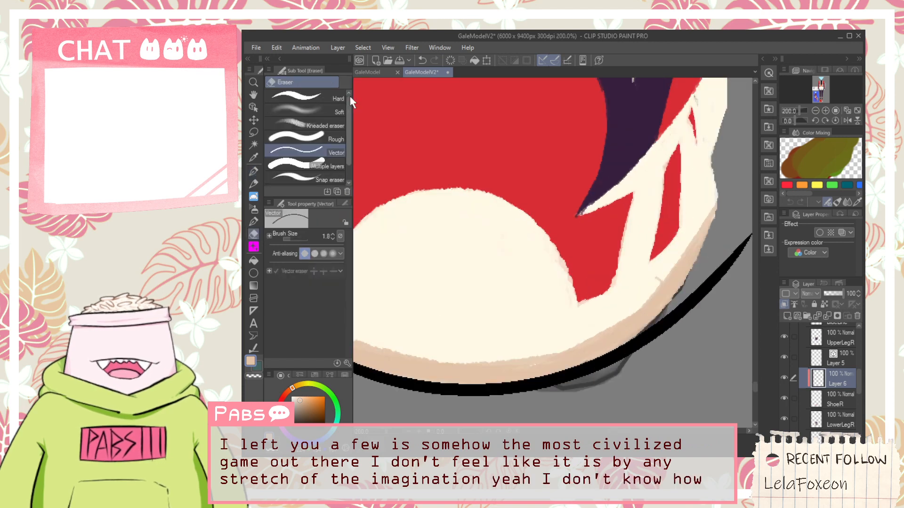
left_click(306, 97)
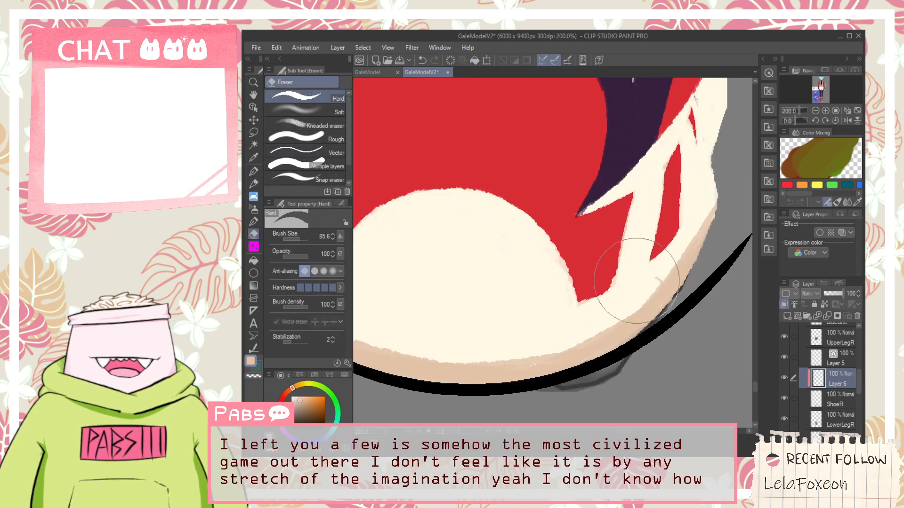
mouse_move(648, 281)
left_mouse_down()
mouse_move(606, 305)
mouse_move(689, 230)
mouse_move(634, 289)
mouse_move(709, 214)
left_mouse_up()
mouse_move(628, 303)
left_mouse_down()
mouse_move(706, 194)
mouse_move(608, 307)
mouse_move(727, 177)
left_mouse_up()
key("ctrl+z")
Paint the beige shadow along the sole's outer edge below the black-outlined red side panel.
scroll(689, 219, "down", 4)
left_click_drag(655, 221, 638, 234)
scroll(558, 259, "up", 3)
key("p")
mouse_move(504, 245)
left_mouse_down()
mouse_move(497, 262)
mouse_move(527, 288)
mouse_move(492, 265)
mouse_move(544, 306)
left_mouse_up()
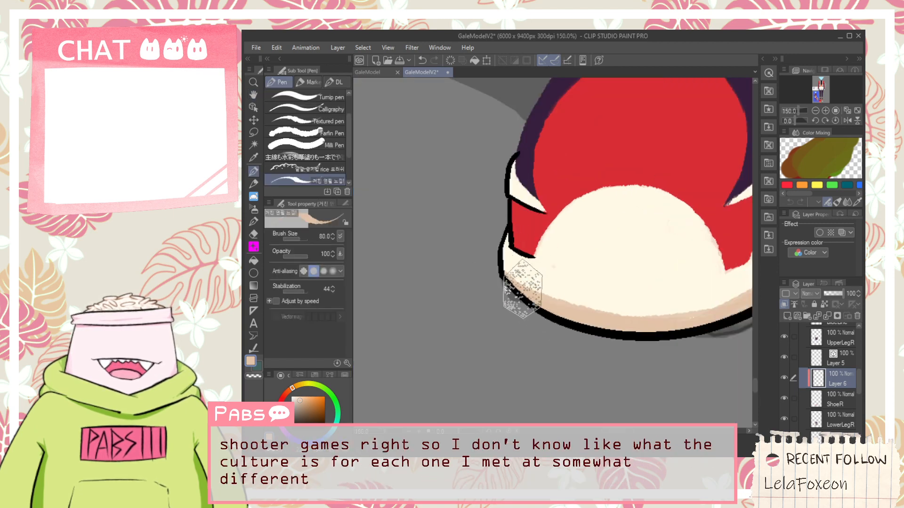
Add thin beige shading strokes along the curved upper rim of the cream toe cap.
key("h")
left_click_drag(652, 302, 591, 292)
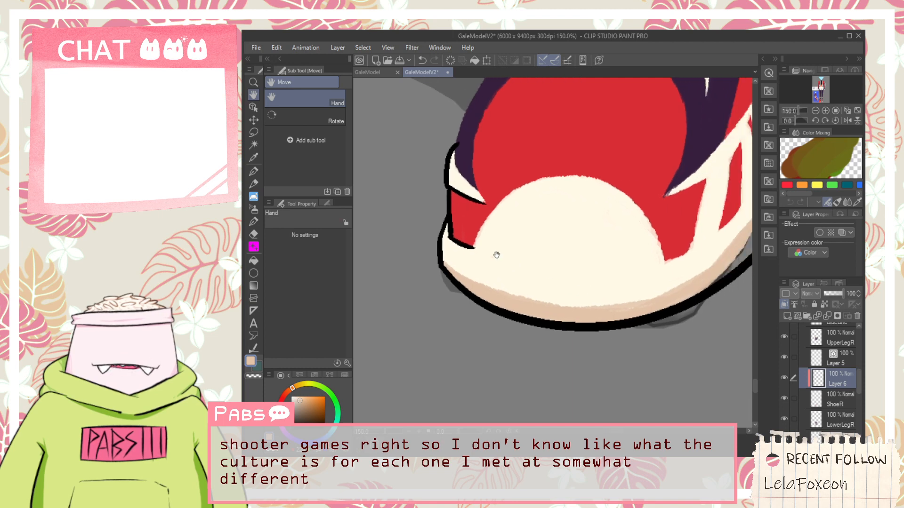
key("p")
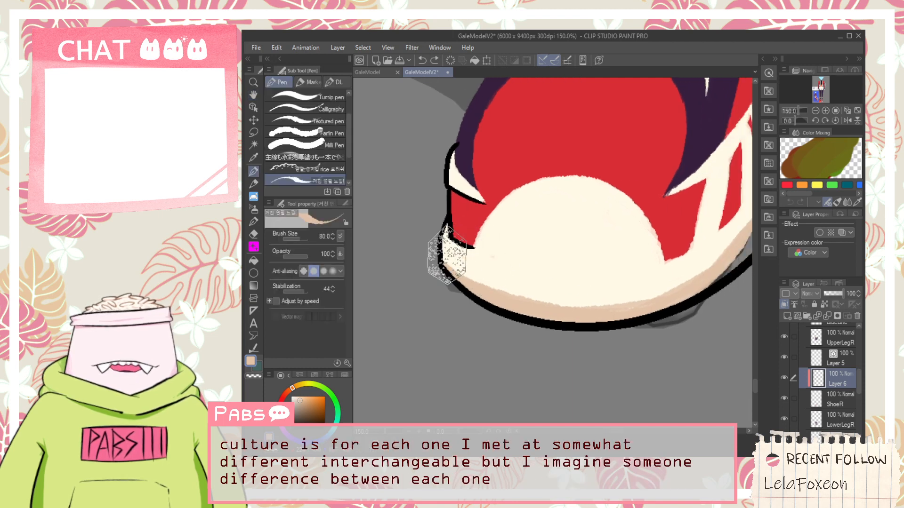
left_click_drag(511, 271, 476, 271)
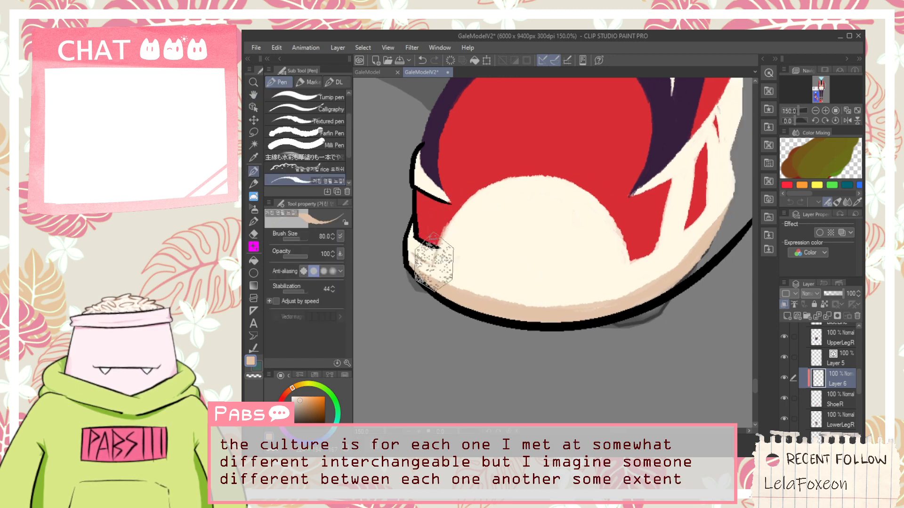
left_click_drag(471, 197, 438, 260)
left_click_drag(477, 202, 449, 260)
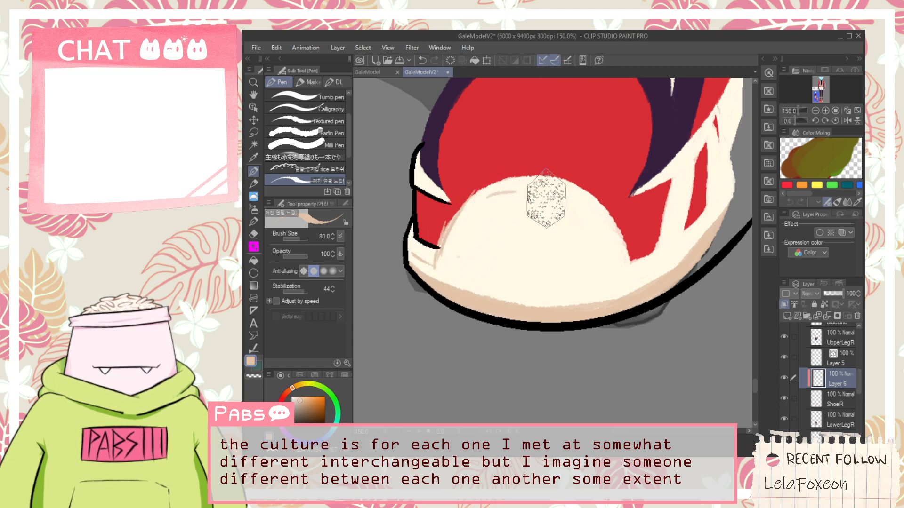
Examine how the shaded sneaker looks against the full character model.
key("space")
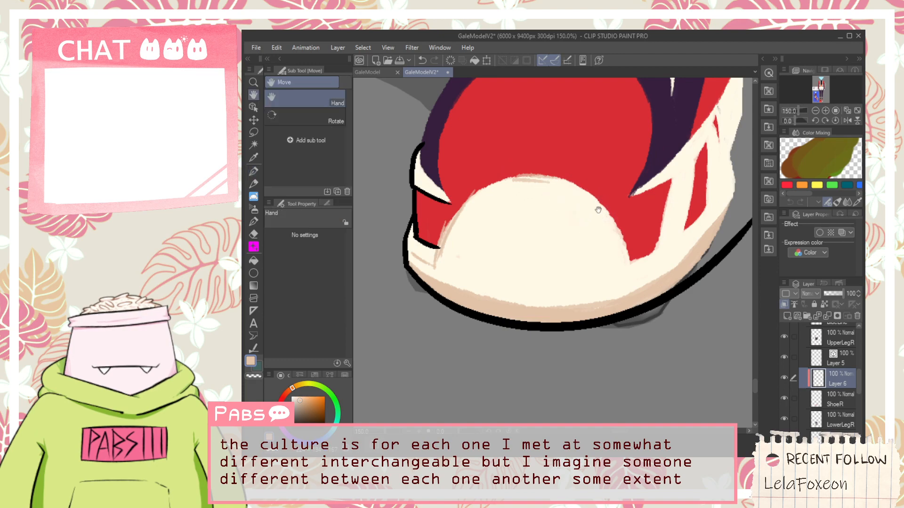
mouse_move(611, 215)
left_mouse_down()
mouse_move(629, 253)
mouse_move(572, 321)
left_mouse_up()
scroll(629, 253, "down", 8)
left_click_drag(624, 196, 586, 286)
left_click_drag(592, 253, 583, 303)
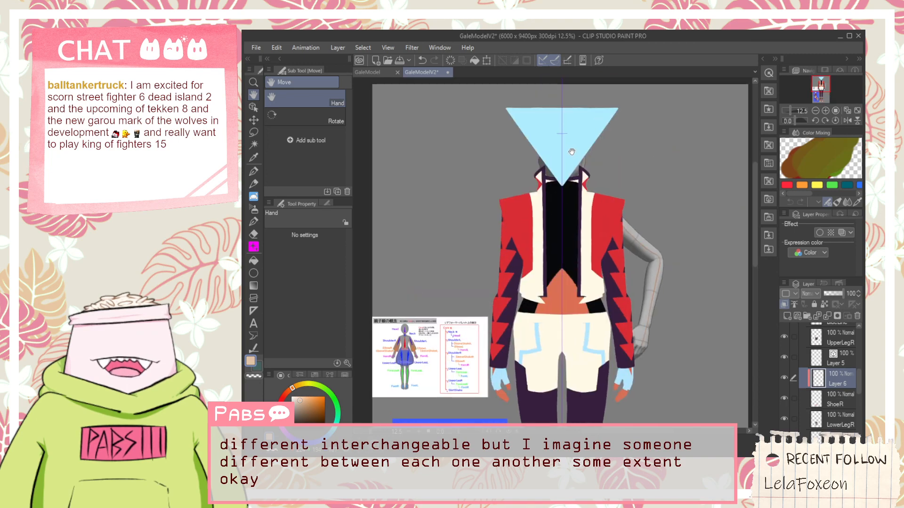
left_click_drag(571, 342, 581, 219)
left_click_drag(580, 359, 598, 230)
left_click_drag(584, 286, 591, 237)
Try to trim the upper edge of the beige shadow along the front of the cream toe with the Hard eraser.
scroll(571, 334, "up", 3)
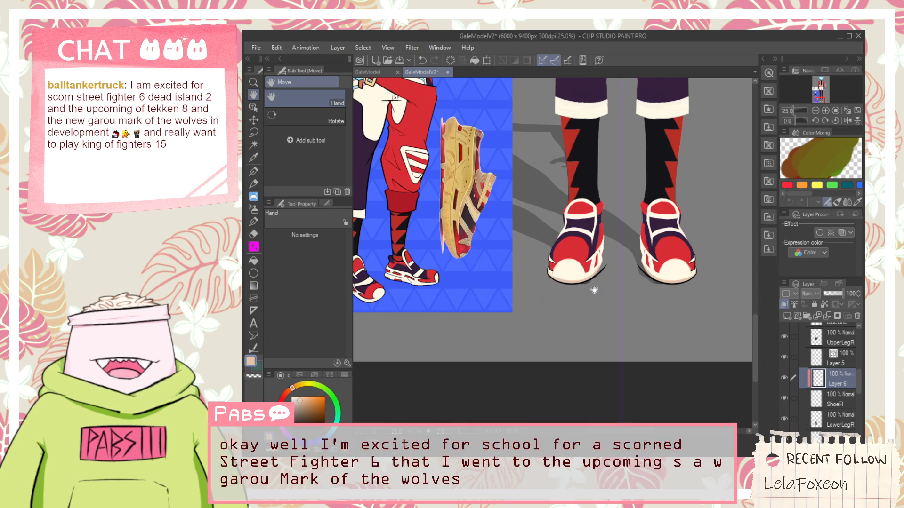
scroll(610, 235, "up", 7)
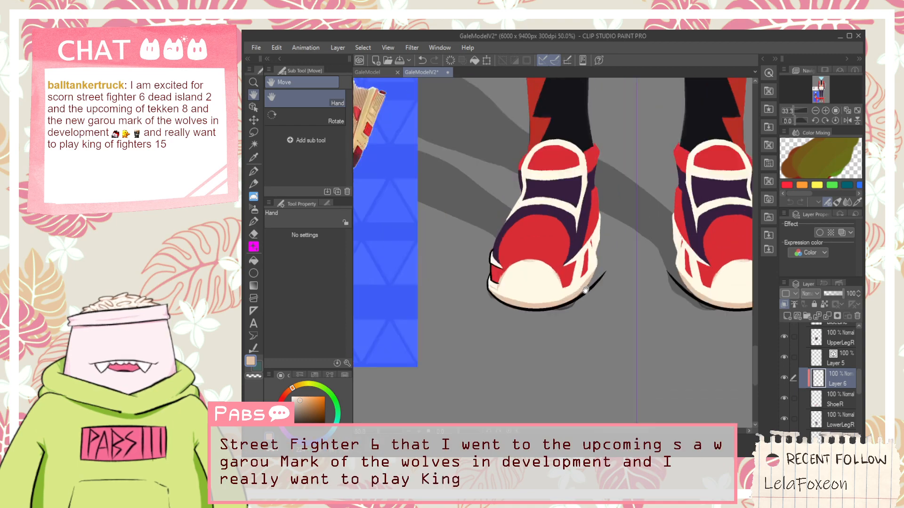
key("e")
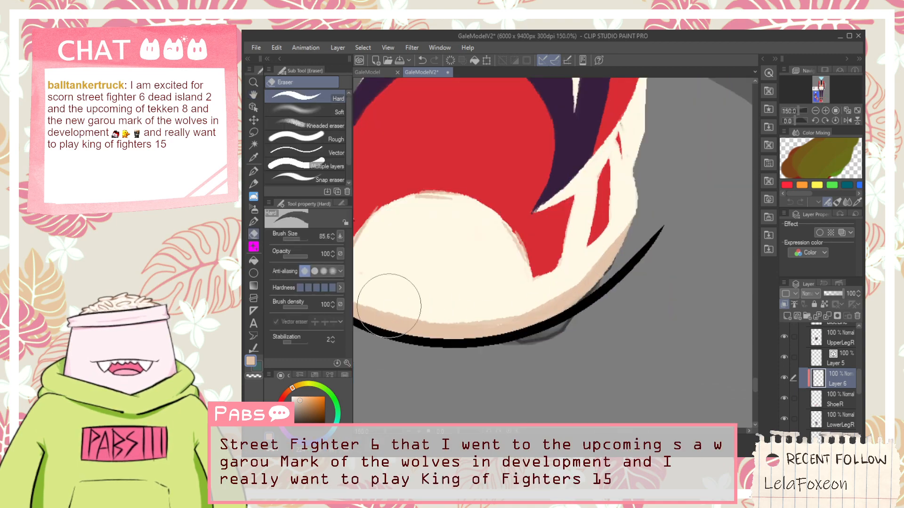
mouse_move(423, 299)
left_mouse_down()
mouse_move(529, 289)
mouse_move(581, 309)
left_mouse_up()
key("ctrl+z")
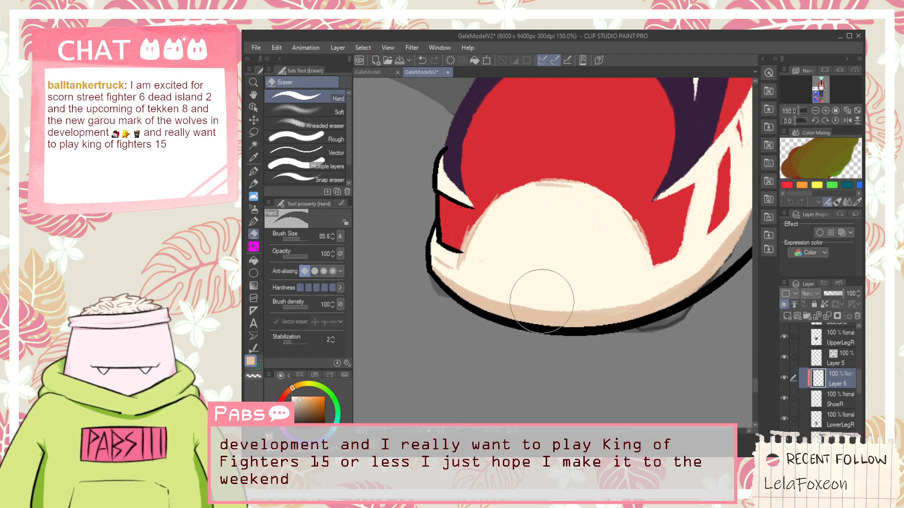
Paint beige shading with the pen along the cream sole's outer edge beside the small upper red cutout.
scroll(481, 281, "up", 1)
key("p")
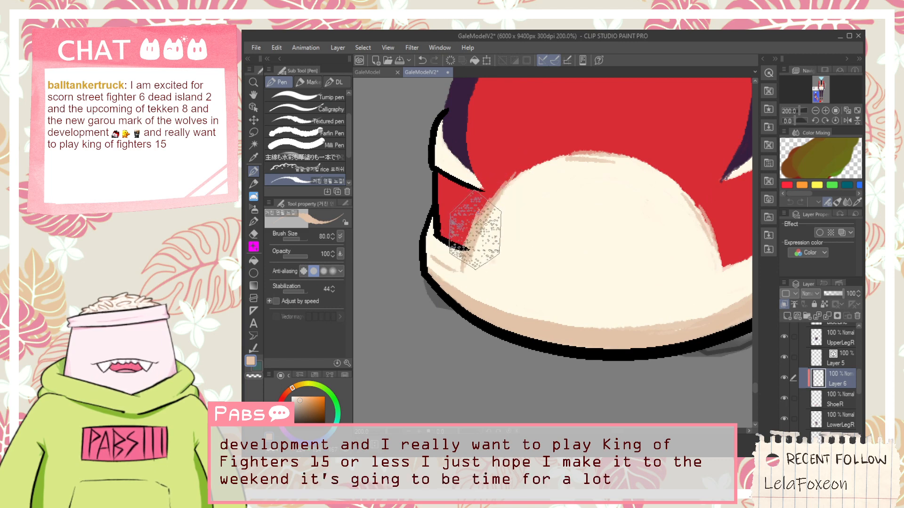
scroll(588, 186, "down", 2)
key("space")
left_click_drag(652, 185, 551, 253)
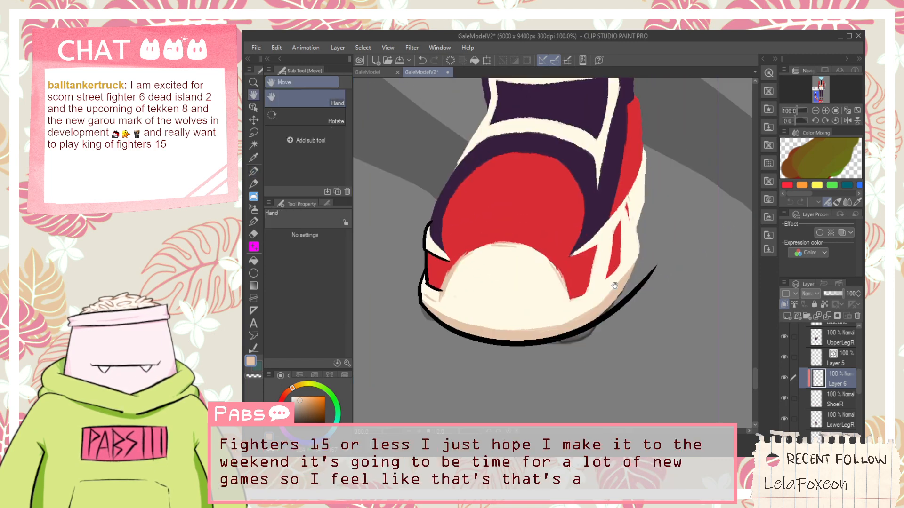
scroll(594, 322, "up", 1)
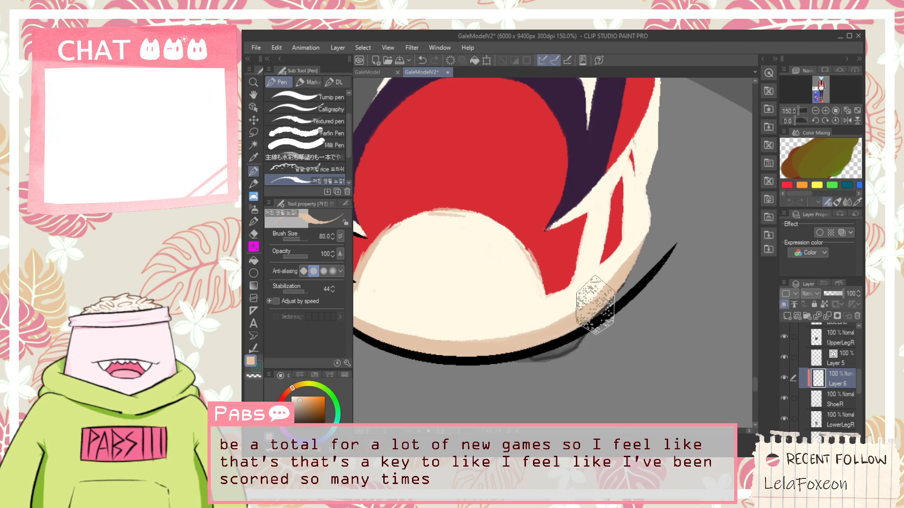
key("space")
left_click_drag(666, 187, 634, 278)
scroll(619, 262, "up", 1)
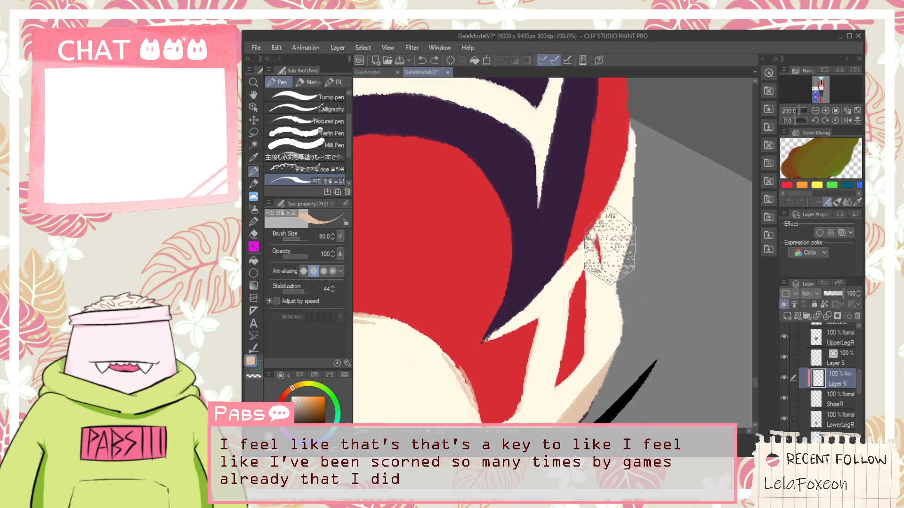
left_click_drag(611, 247, 615, 273)
mouse_move(647, 179)
left_mouse_down()
mouse_move(633, 226)
mouse_move(611, 250)
left_mouse_up()
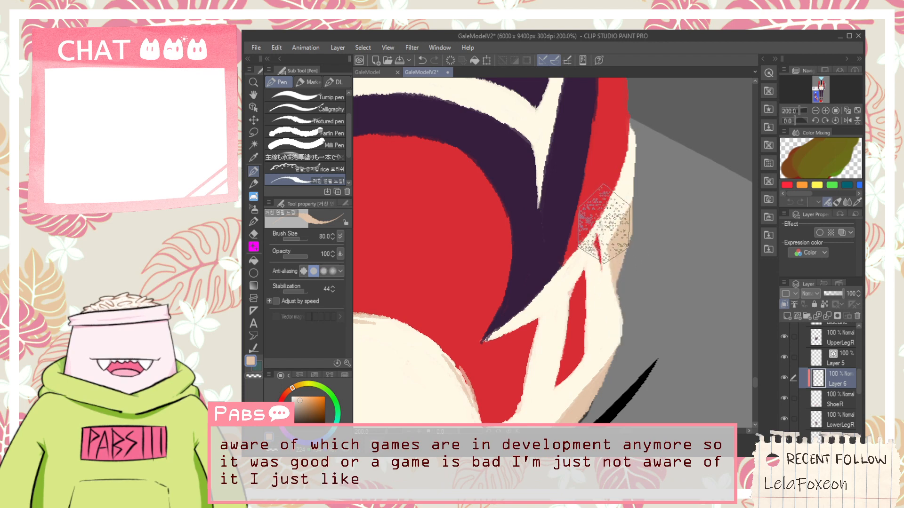
Extend the beige shading from the small red cutout up the cream heel section, adding a thin diagonal shadow line.
left_click_drag(600, 223, 629, 324)
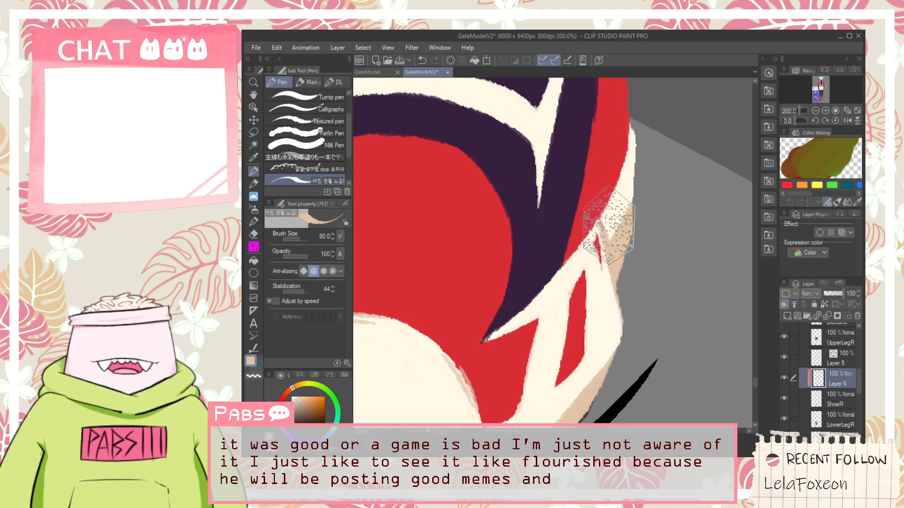
left_click_drag(599, 233, 631, 181)
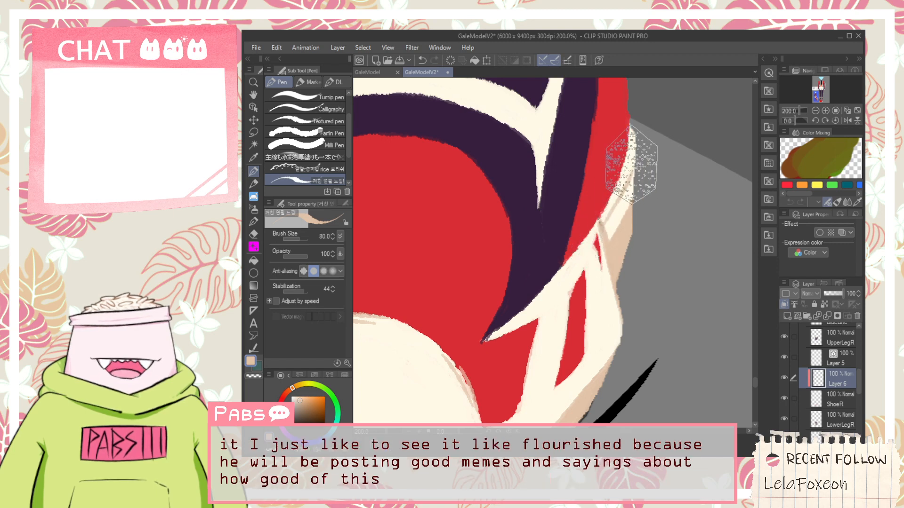
scroll(609, 214, "down", 2)
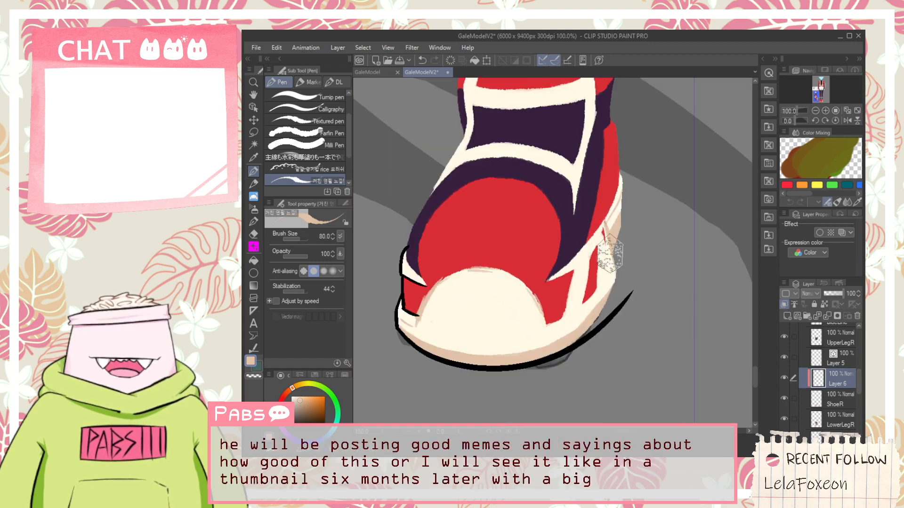
Undo the last stroke and paint beige shading down the cream strut between the red side panel and the long red cutout.
key("ctrl+z")
scroll(570, 276, "up", 2)
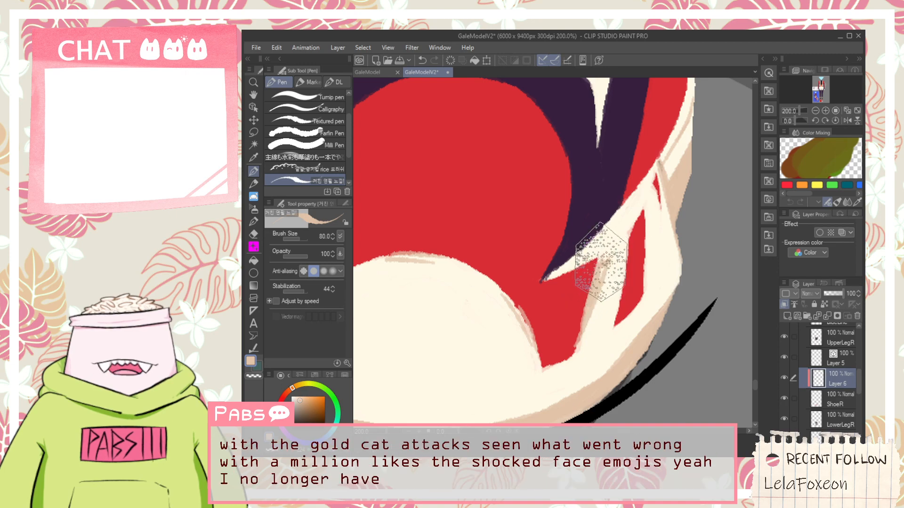
scroll(604, 265, "up", 5)
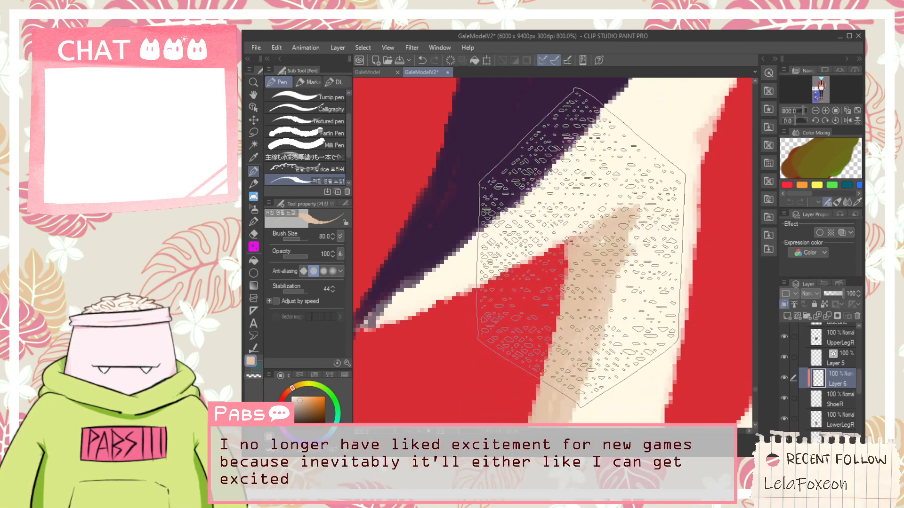
scroll(591, 262, "down", 2)
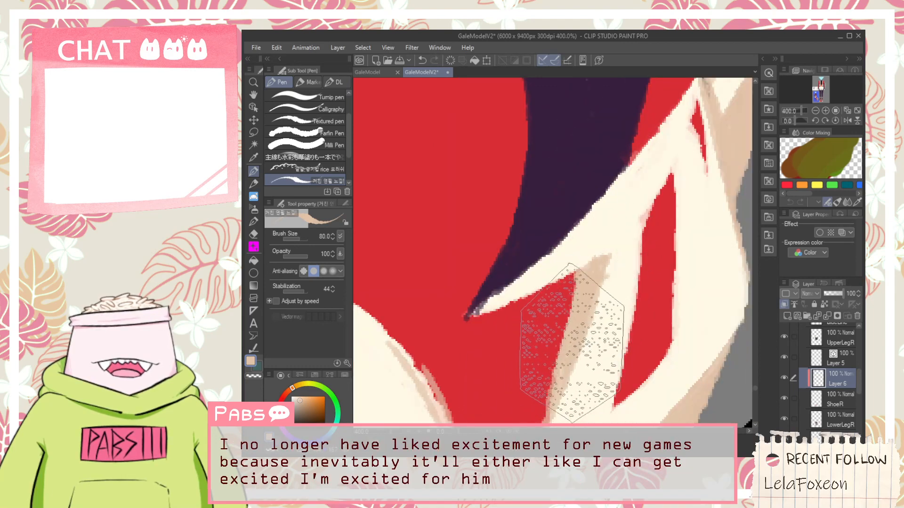
Redo the beige shadow along the cream strip bordering the red wedge near the purple tip, and tidy it with the hard eraser.
scroll(592, 288, "up", 2)
scroll(593, 275, "down", 2)
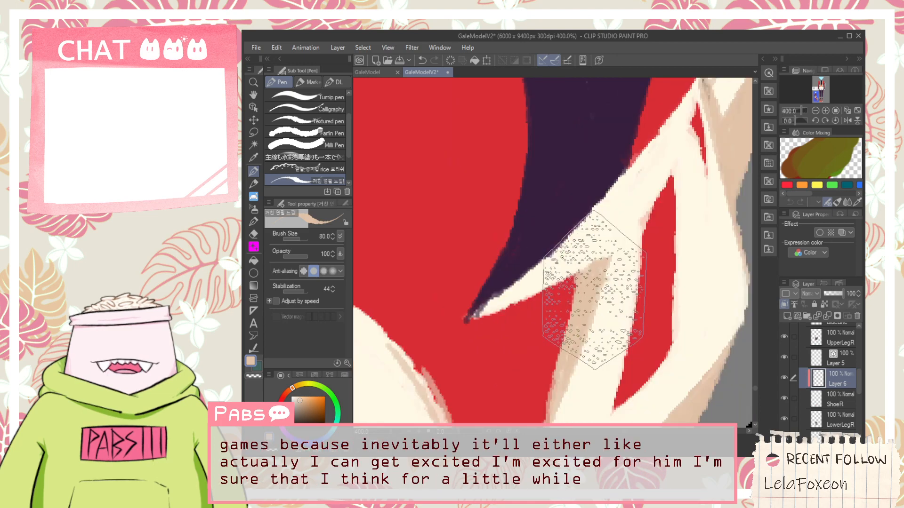
key("ctrl+z")
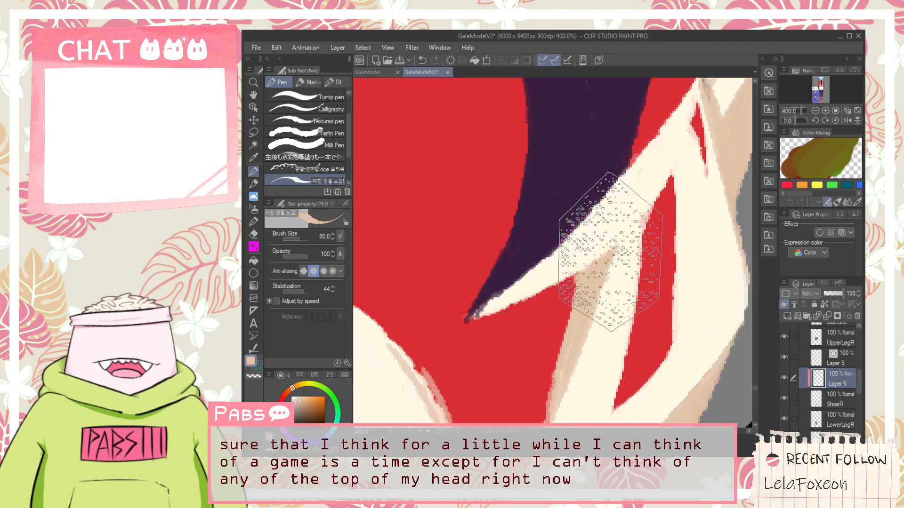
scroll(595, 309, "down", 3)
key("e")
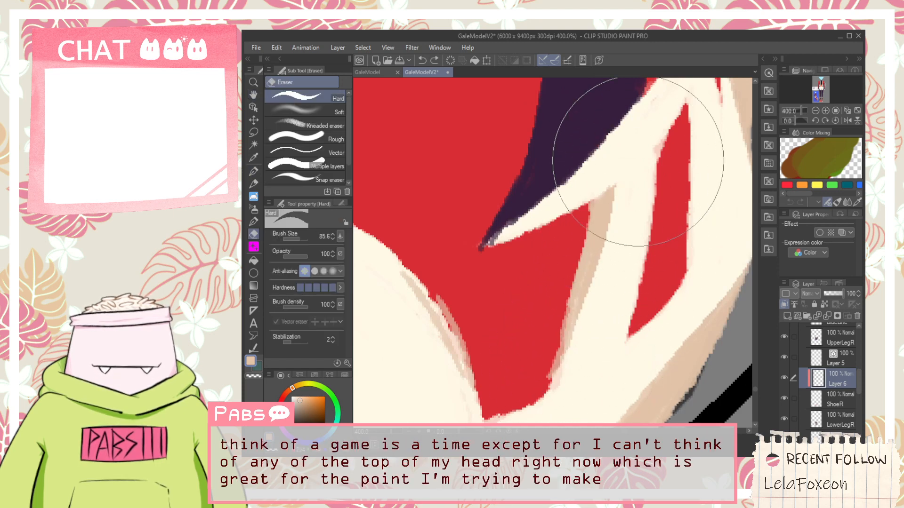
Paint a narrow beige shadow down the cream edge of the red slit in the shoe's side, and trim it with the hard eraser.
key("p")
left_click_drag(692, 121, 611, 179)
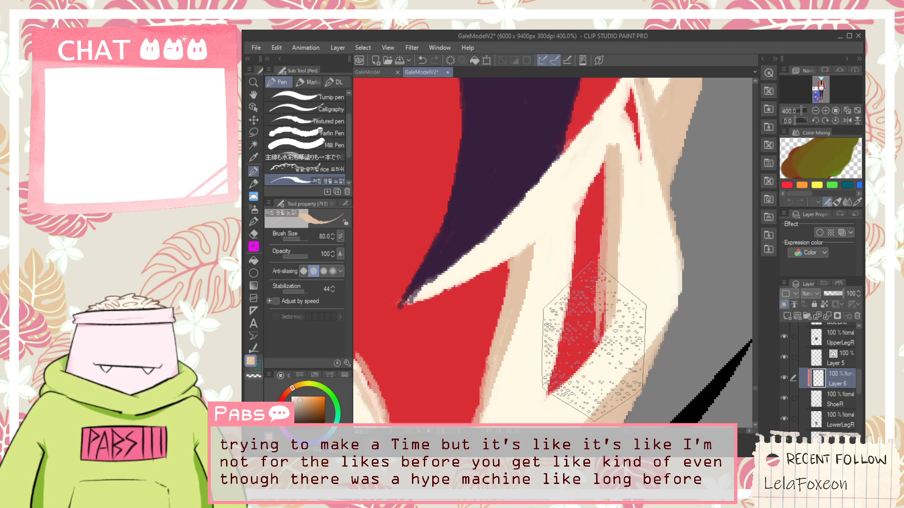
mouse_move(611, 155)
left_mouse_down()
mouse_move(594, 347)
mouse_move(605, 151)
mouse_move(601, 338)
left_mouse_up()
key("ctrl+z")
key("ctrl+z")
left_click_drag(612, 153, 611, 341)
key("e")
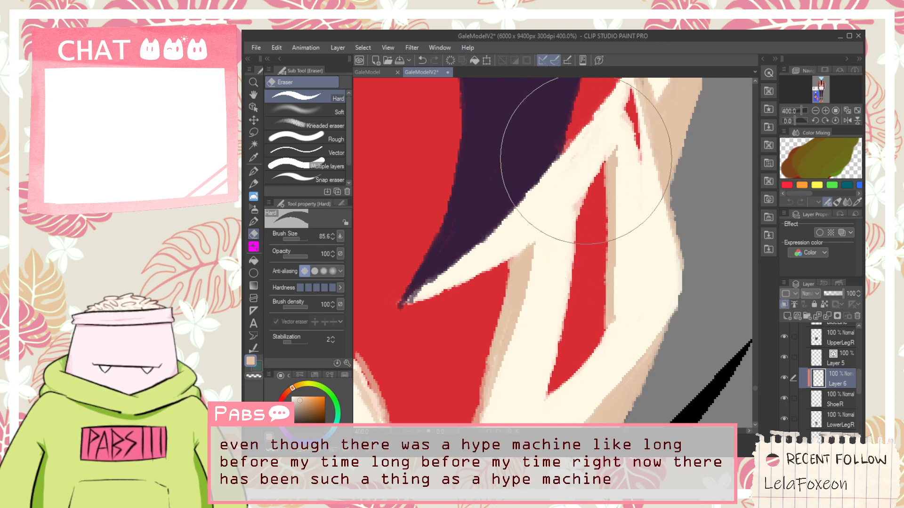
Examine the beige shading on the shoe's sole and side strips, both close up and across the whole shoe.
scroll(591, 165, "down", 4)
scroll(599, 203, "up", 4)
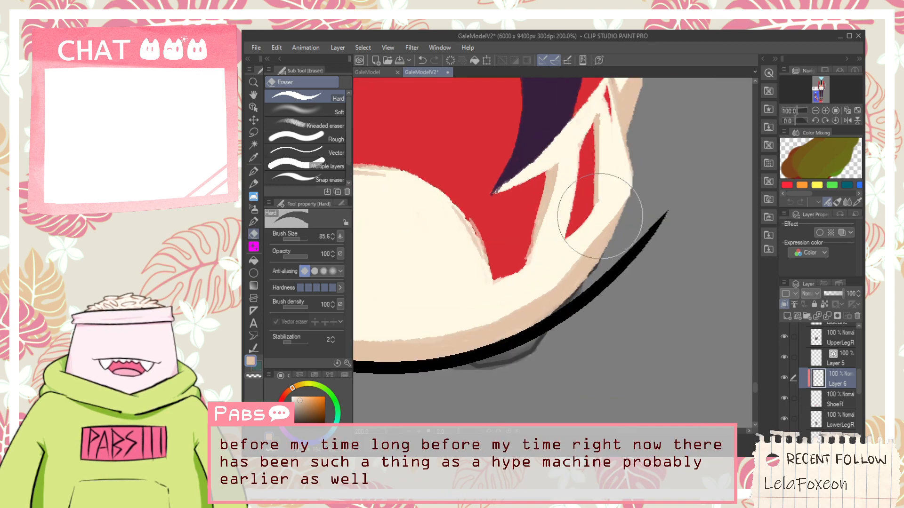
key("p")
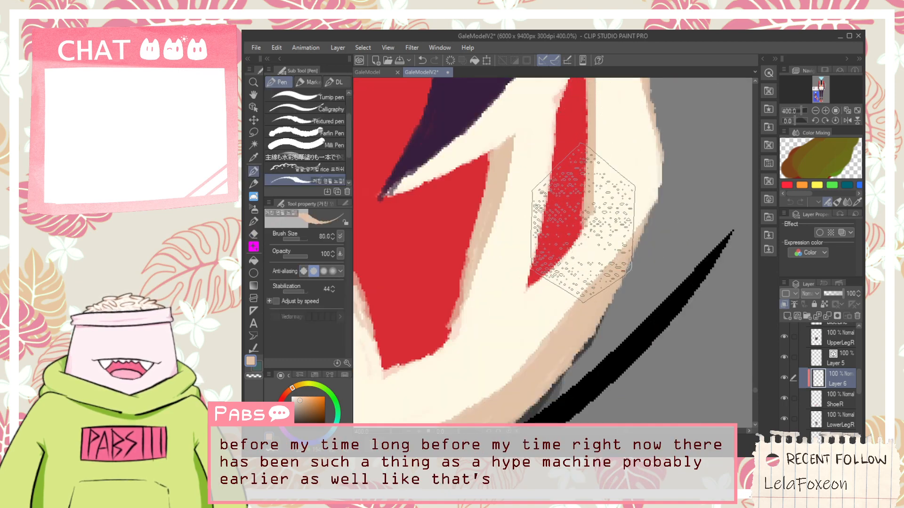
scroll(586, 231, "down", 4)
scroll(547, 188, "up", 5)
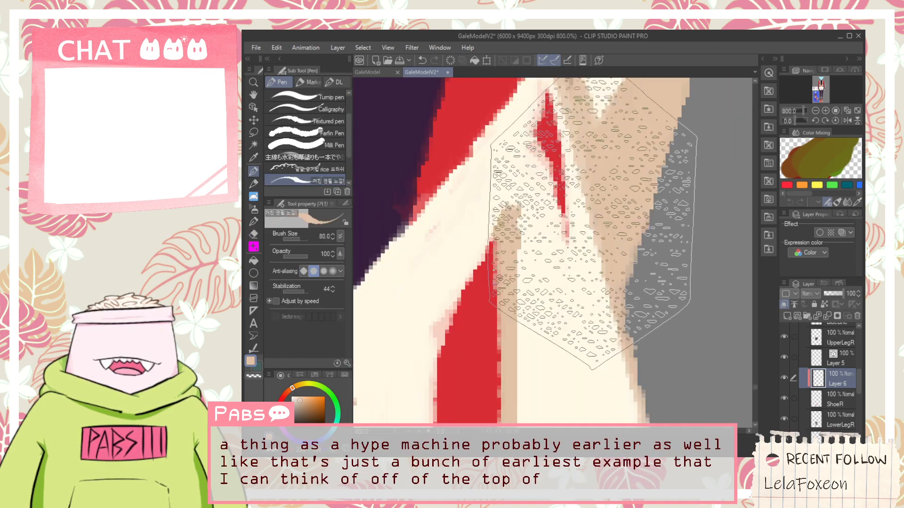
scroll(589, 215, "down", 8)
key("space")
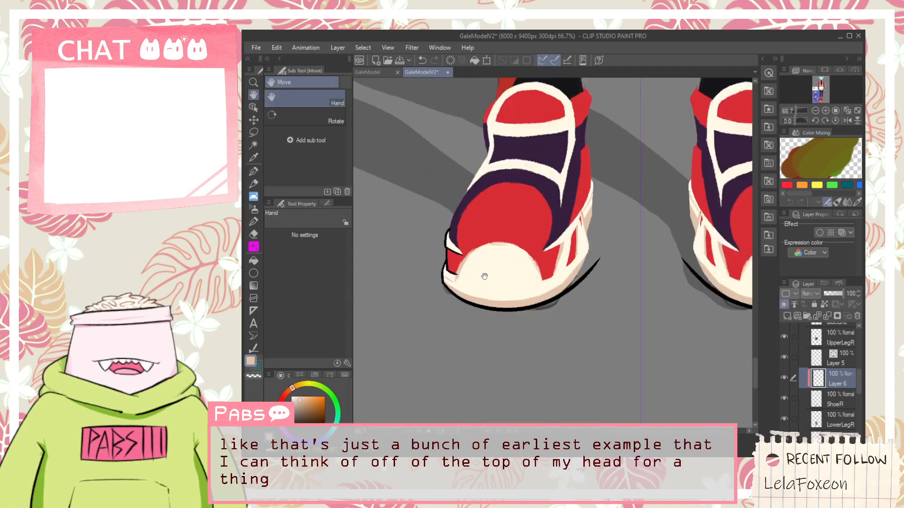
left_click_drag(524, 264, 558, 260)
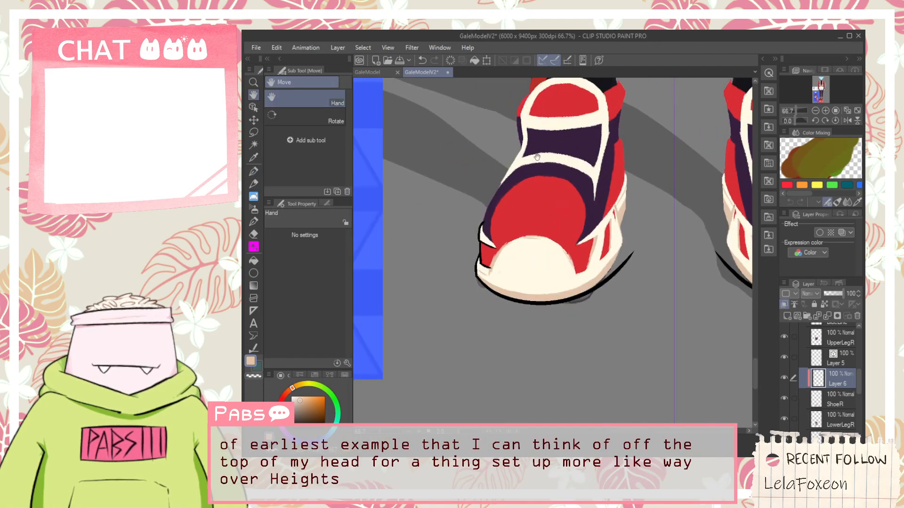
scroll(556, 187, "up", 4)
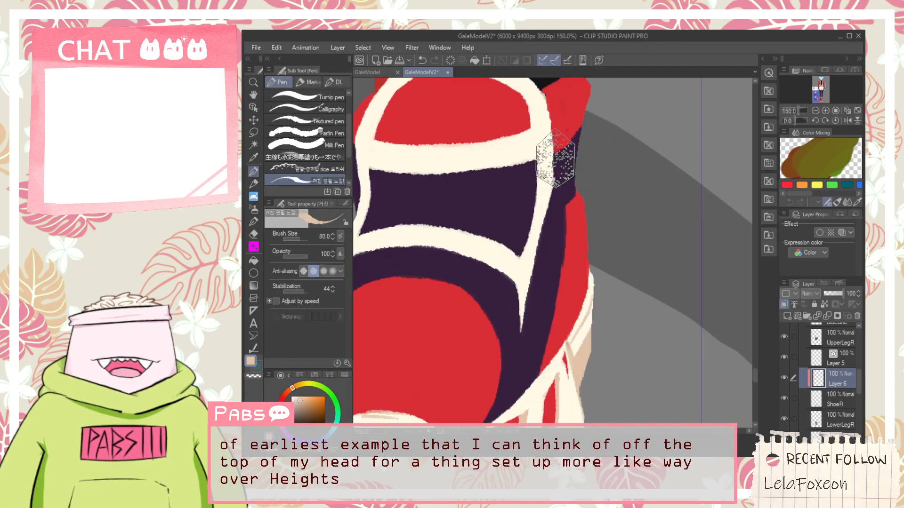
scroll(539, 243, "down", 4)
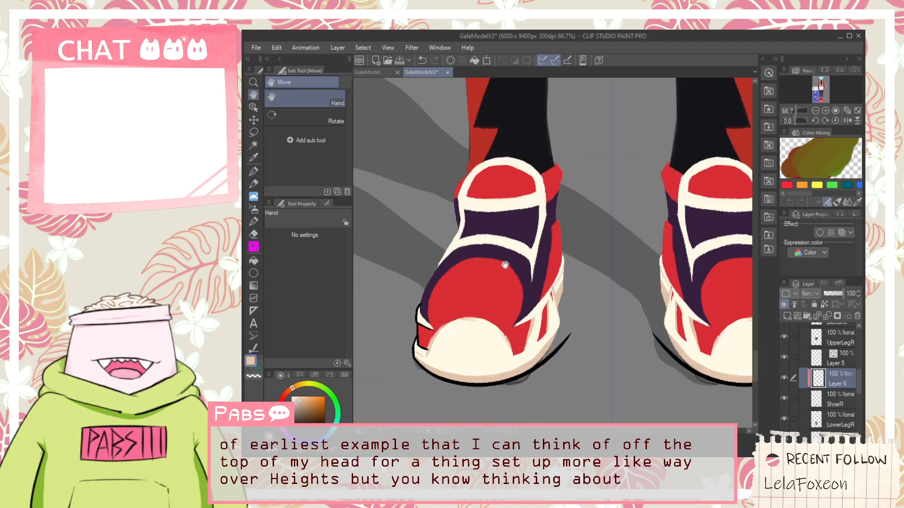
Sample the toe's red, shift it to a dark crimson, and paint a shadow on the small black-outlined red side panel.
scroll(492, 247, "up", 4)
left_click_drag(491, 247, 556, 249)
left_click(555, 253, "alt")
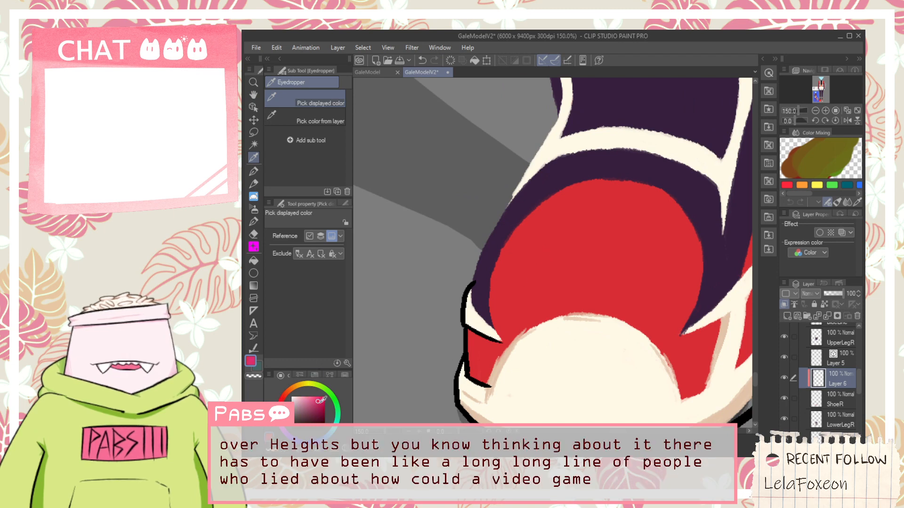
key("p")
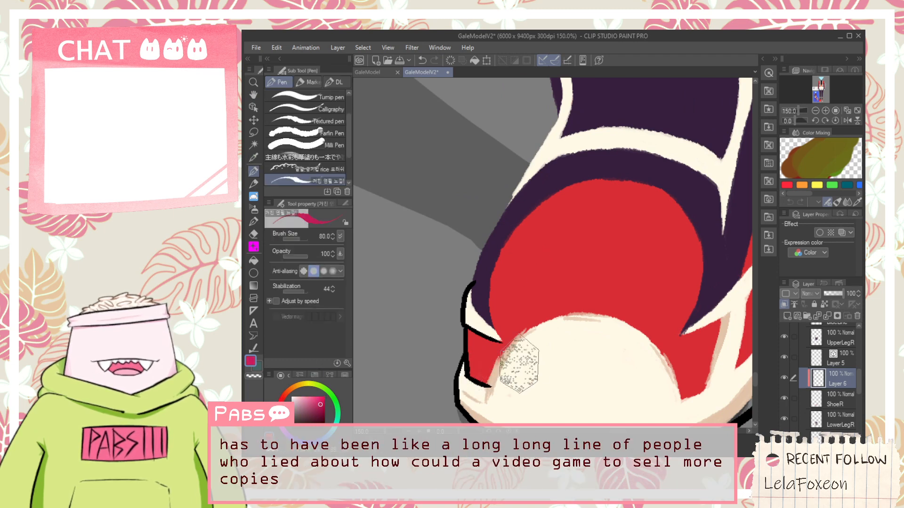
scroll(471, 372, "up", 1)
scroll(472, 374, "up", 2)
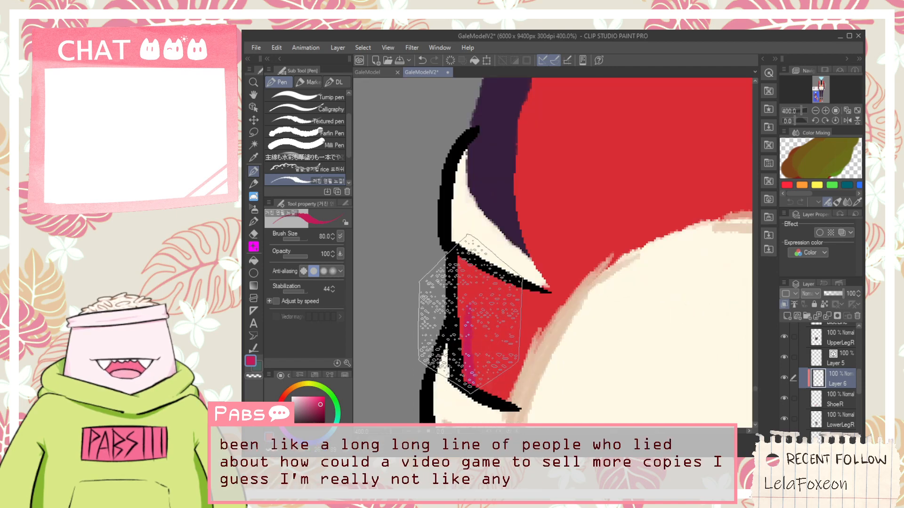
key("ctrl+z")
key("i")
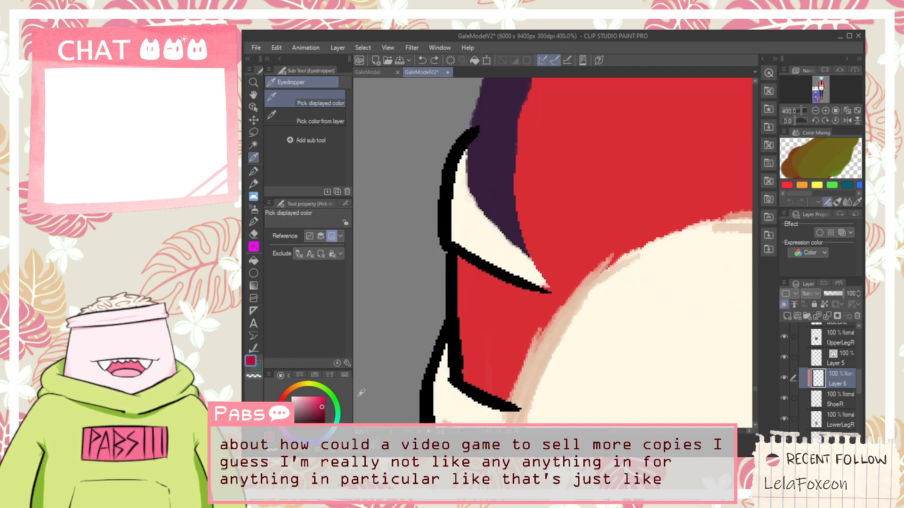
key("p")
left_click_drag(460, 260, 495, 374)
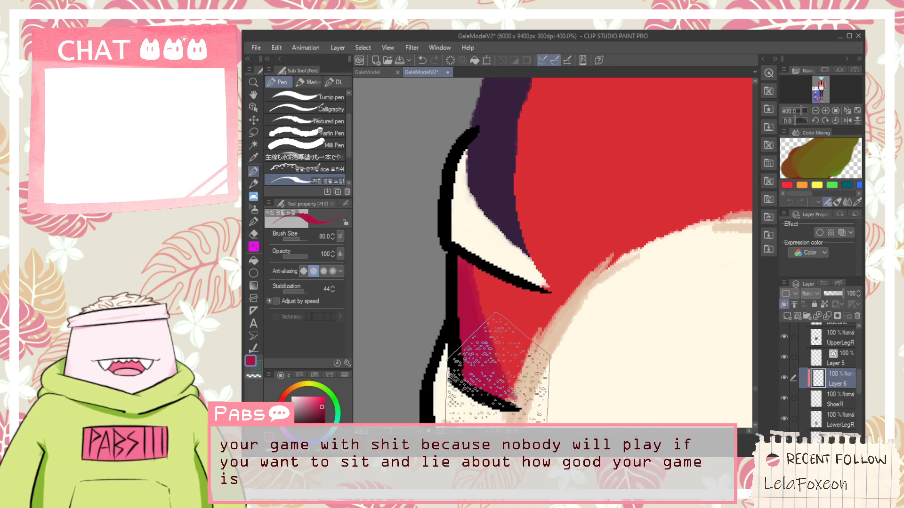
Check the reference shoe, paint a crimson shadow along the large red toe panel's edge above the outlined side panel, and thin it with the hard eraser.
scroll(498, 370, "down", 4)
left_click_drag(531, 313, 508, 295)
scroll(517, 302, "up", 2)
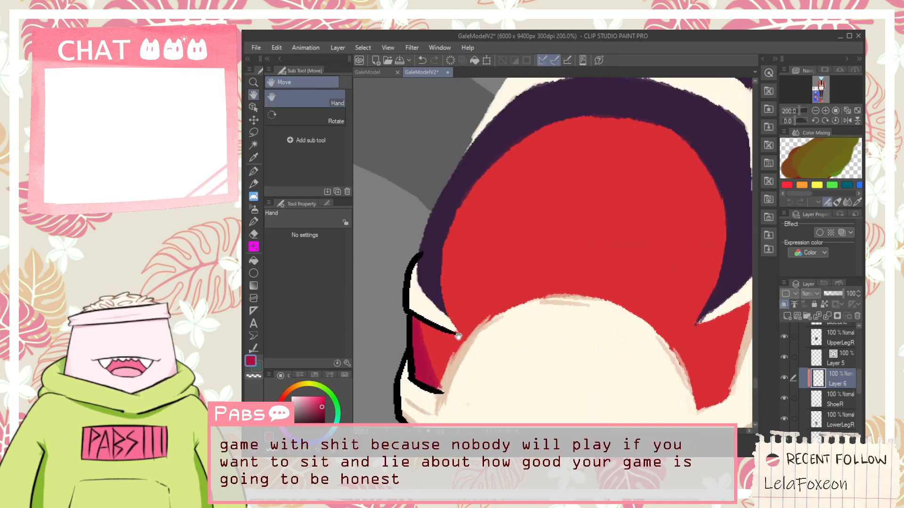
key("p")
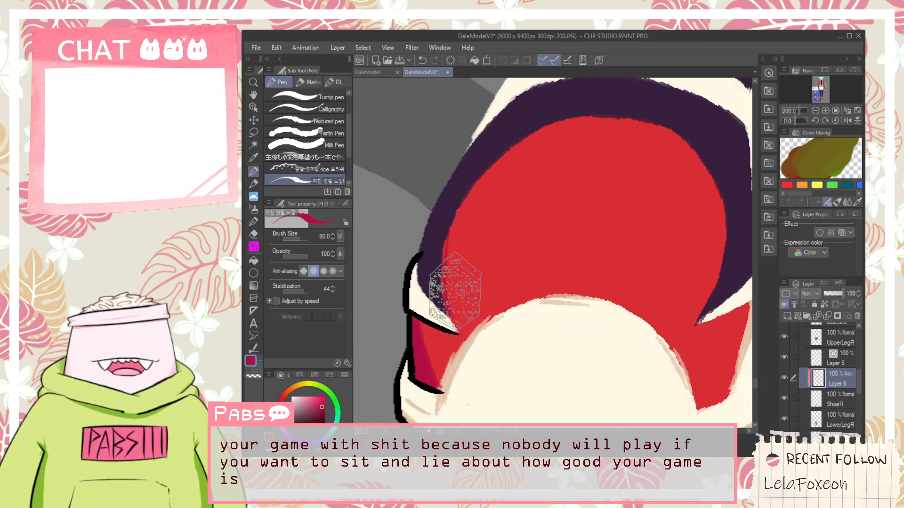
scroll(498, 191, "down", 4)
key("space")
left_click_drag(481, 184, 656, 241)
scroll(656, 241, "down", 1)
left_click_drag(527, 184, 552, 185)
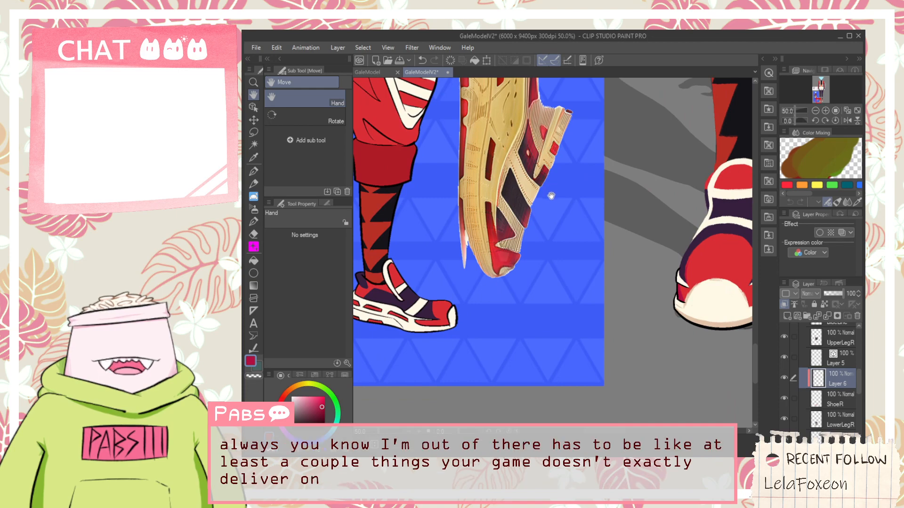
left_click_drag(636, 277, 491, 254)
scroll(492, 252, "up", 2)
scroll(601, 231, "up", 2)
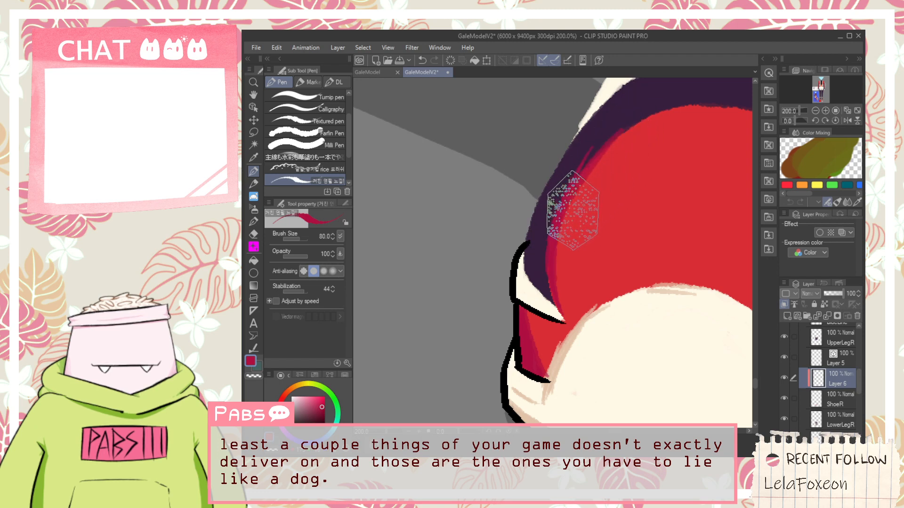
key("e")
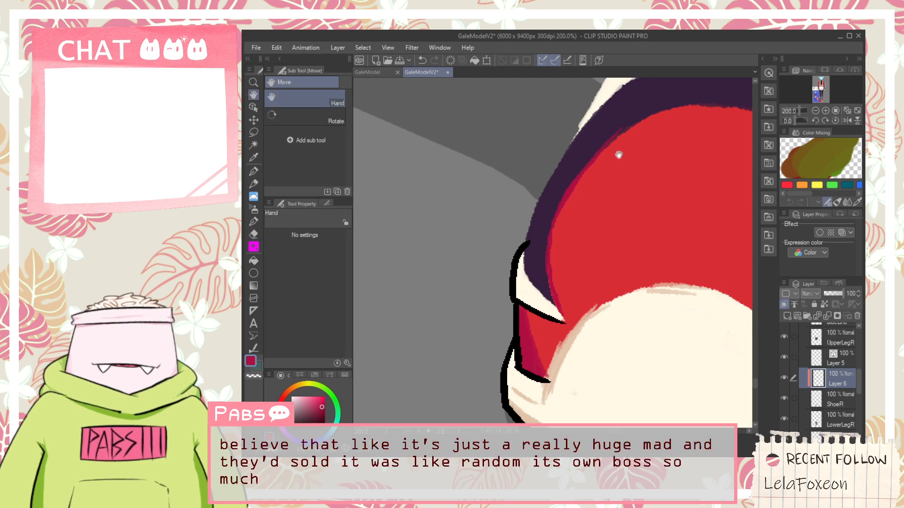
left_click_drag(587, 151, 551, 188)
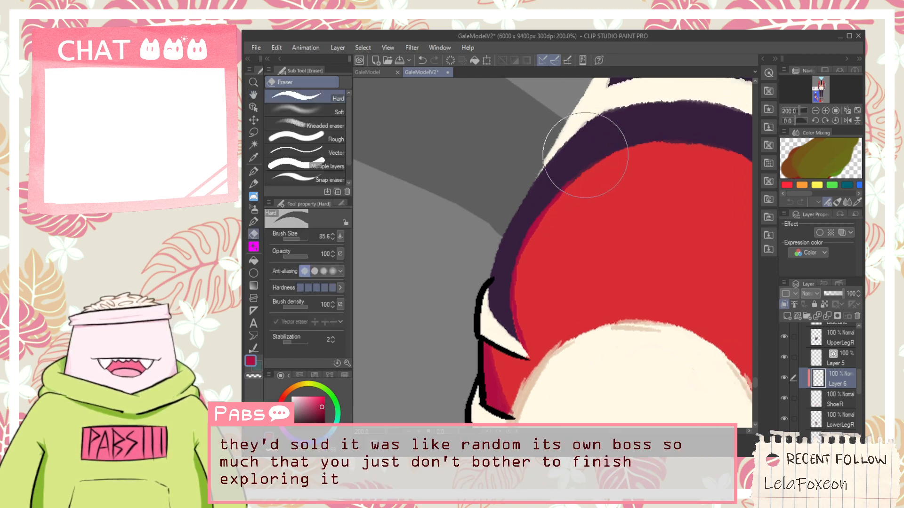
Paint a matching crimson shadow along the toe panel's opposite edge down to the purple tip, refining it with the hard eraser.
scroll(590, 190, "down", 2)
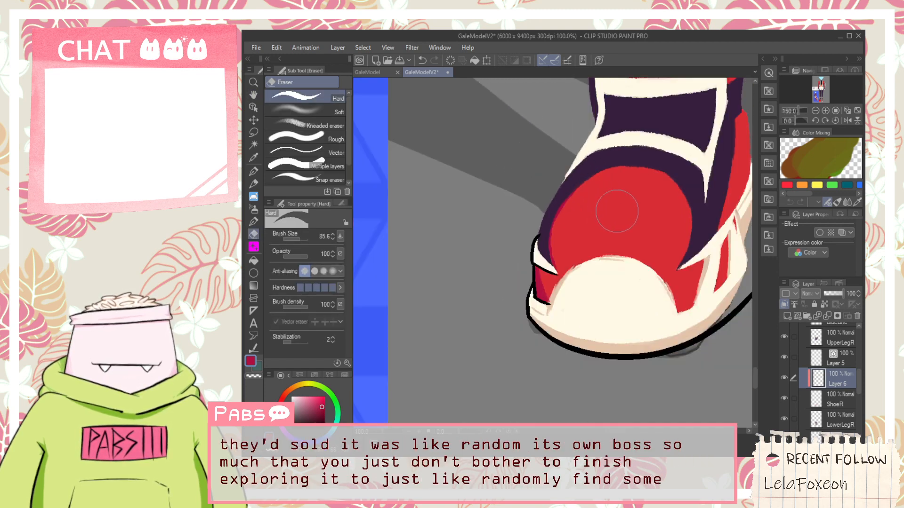
left_click_drag(612, 212, 522, 192)
scroll(605, 210, "up", 2)
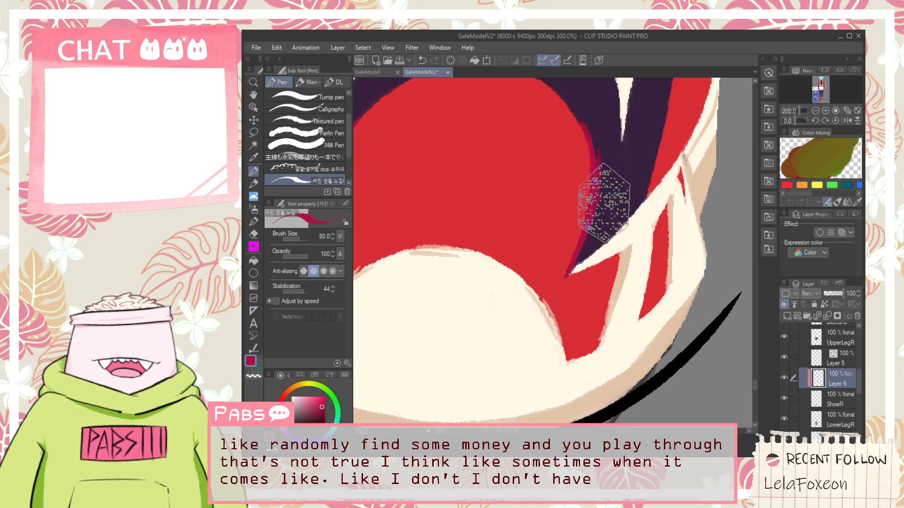
key("e")
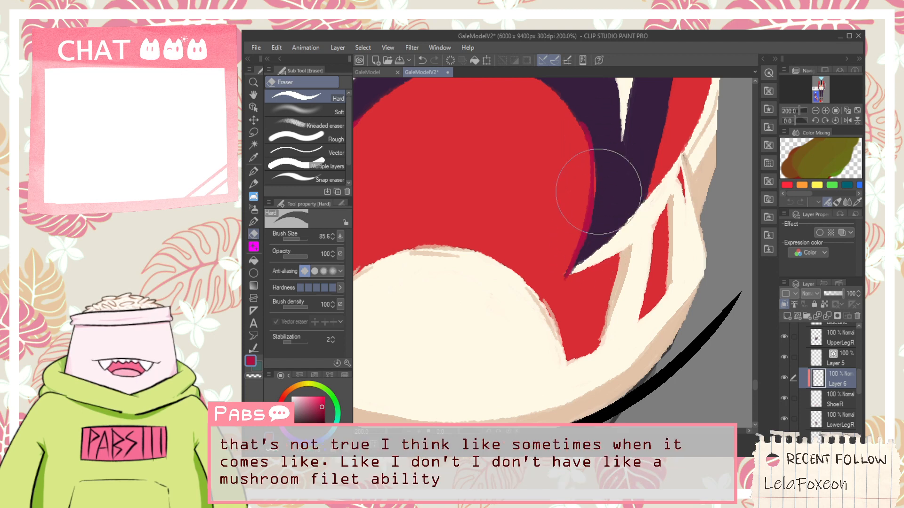
key("p")
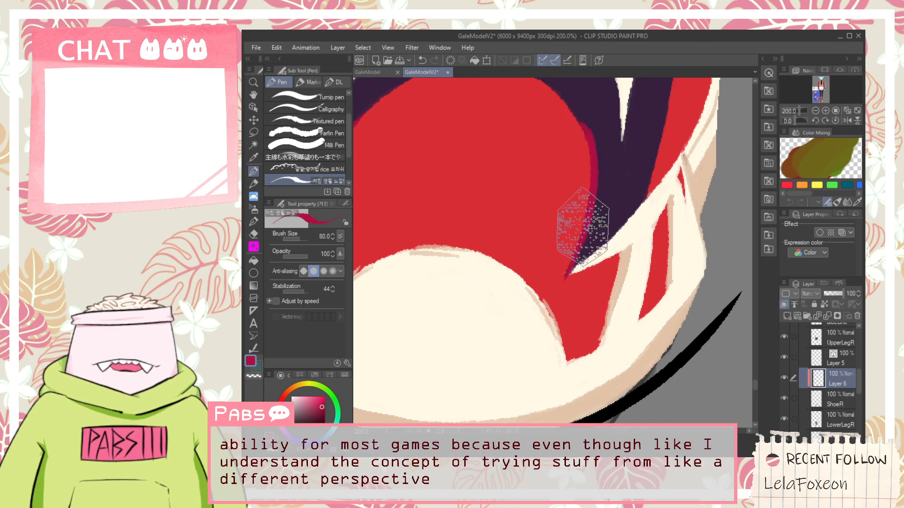
Paint crimson shadows on the red wedge beside the cream toe cap and inside the narrow red slit next to it.
scroll(570, 275, "down", 4)
key("space")
scroll(571, 289, "up", 4)
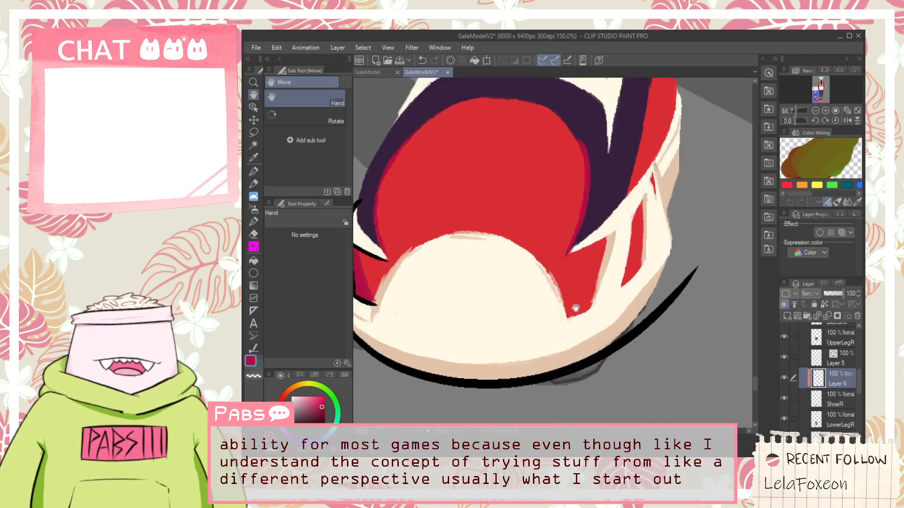
left_click_drag(568, 317, 604, 213)
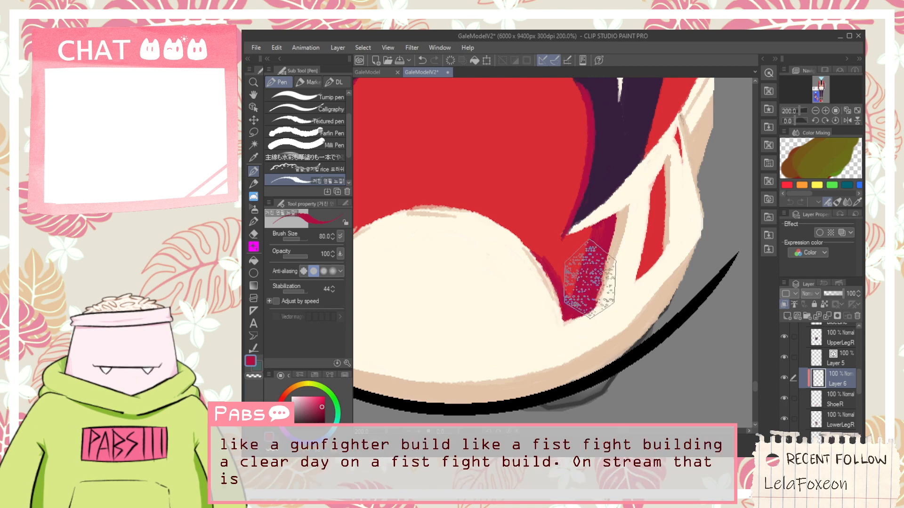
left_click_drag(659, 182, 621, 216)
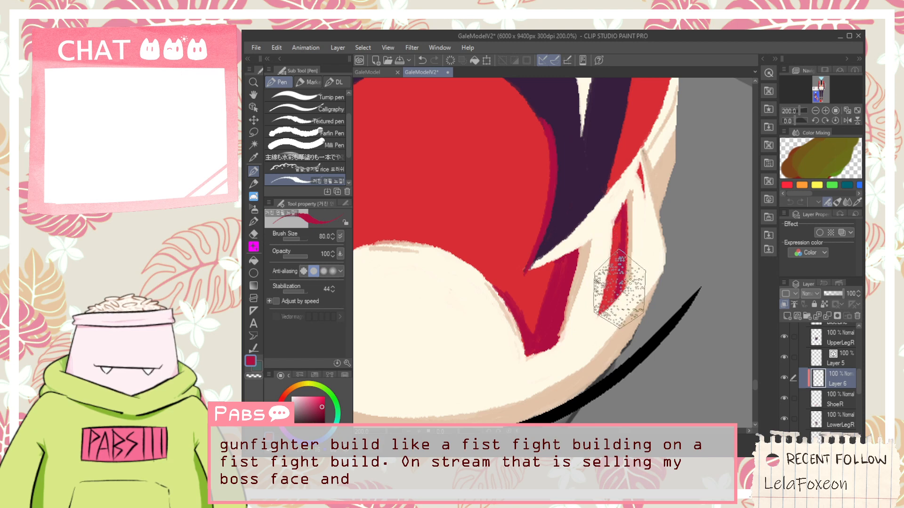
left_click_drag(623, 282, 598, 319)
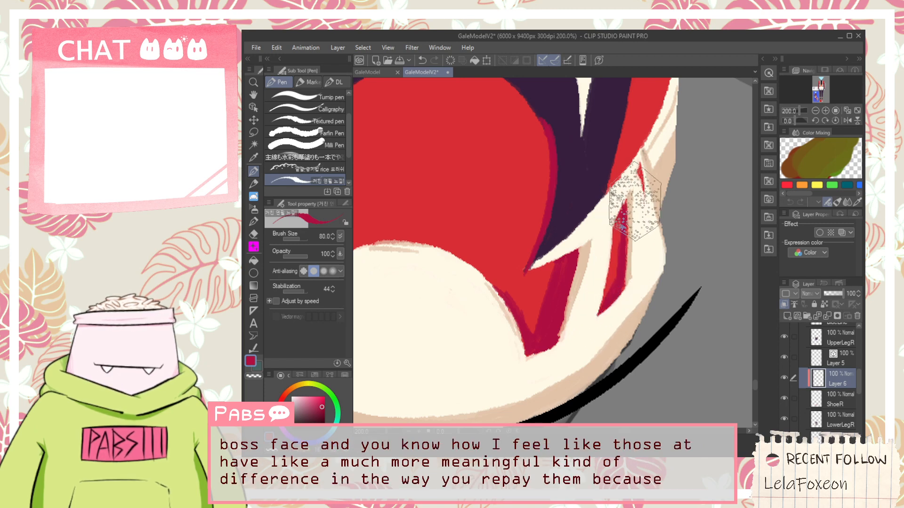
Extend the crimson shadow up the toe panel's curved edge and fade its upper end with the Soft eraser.
scroll(631, 193, "down", 2)
key("space")
left_click_drag(633, 194, 602, 257)
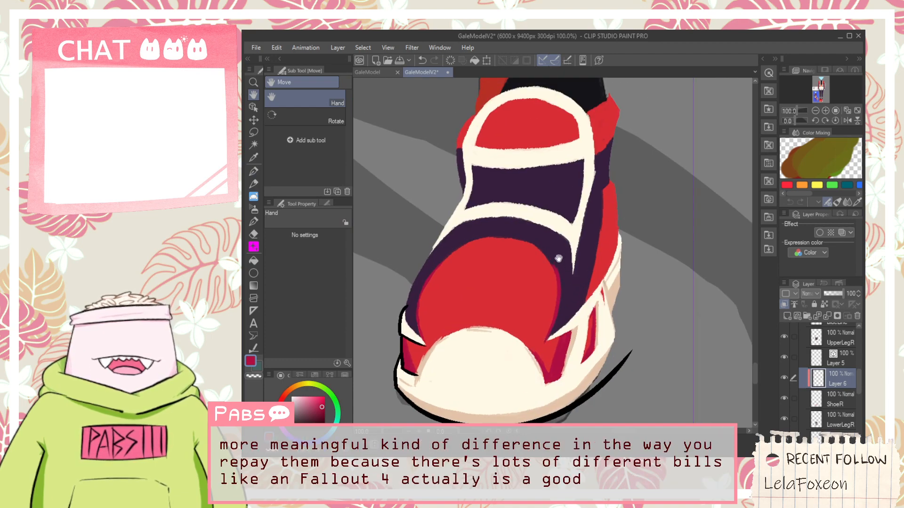
scroll(558, 261, "up", 2)
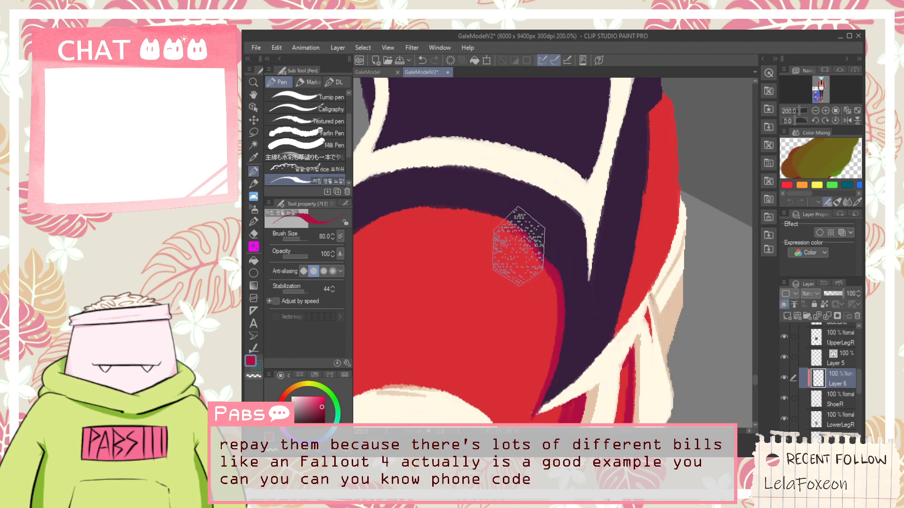
key("e")
left_click(335, 111)
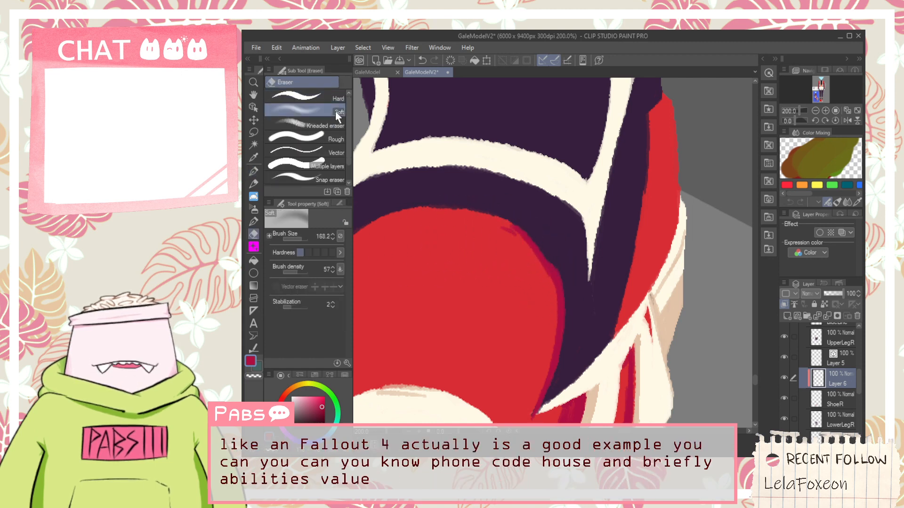
left_click_drag(501, 212, 512, 230)
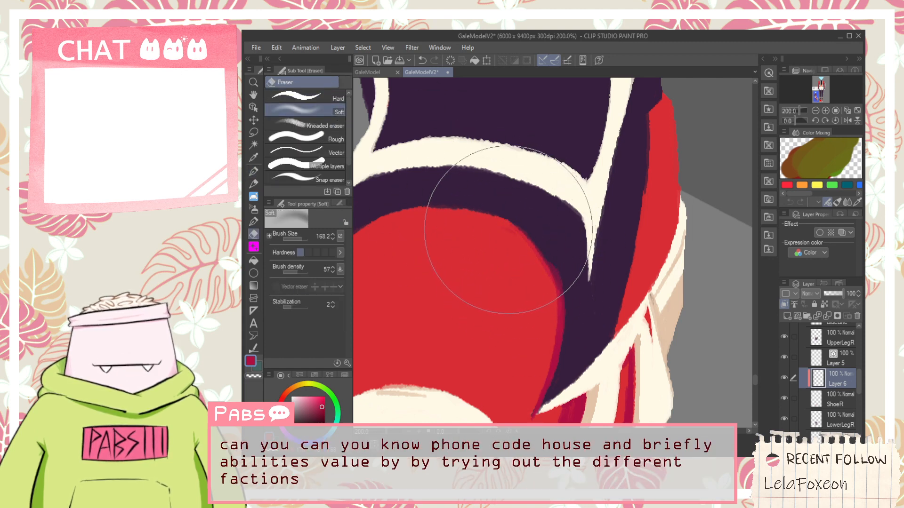
Paint a crimson shadow along the outer edge of the narrow red strip beside the purple side panel and fade it with the Soft eraser.
scroll(528, 213, "down", 2)
key("space")
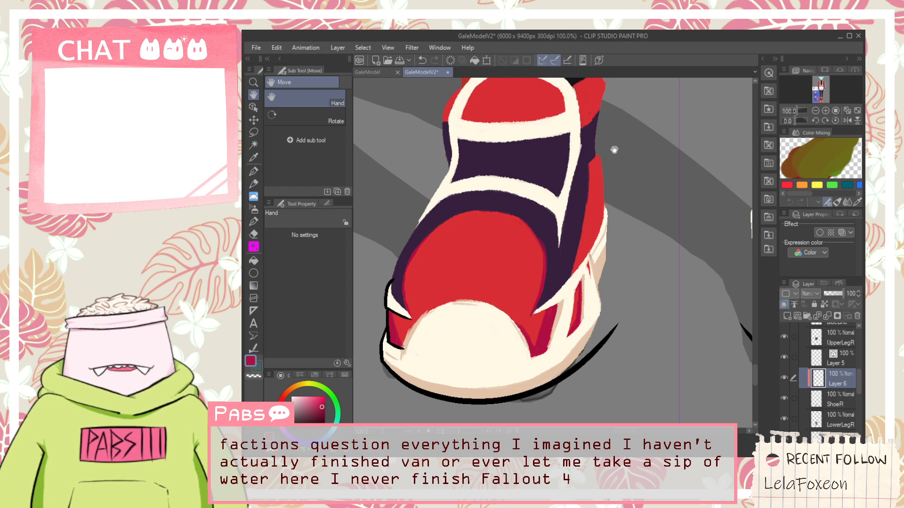
scroll(422, 248, "up", 1)
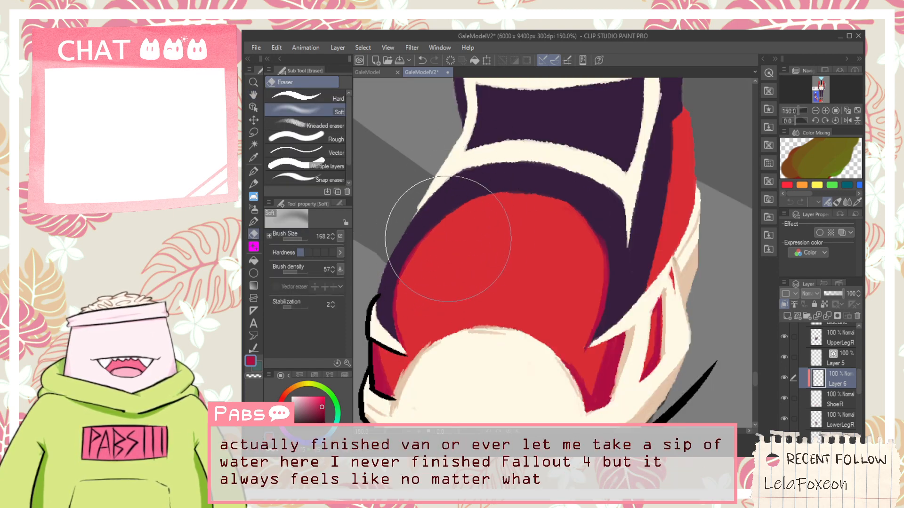
key("h")
left_click_drag(571, 210, 529, 247)
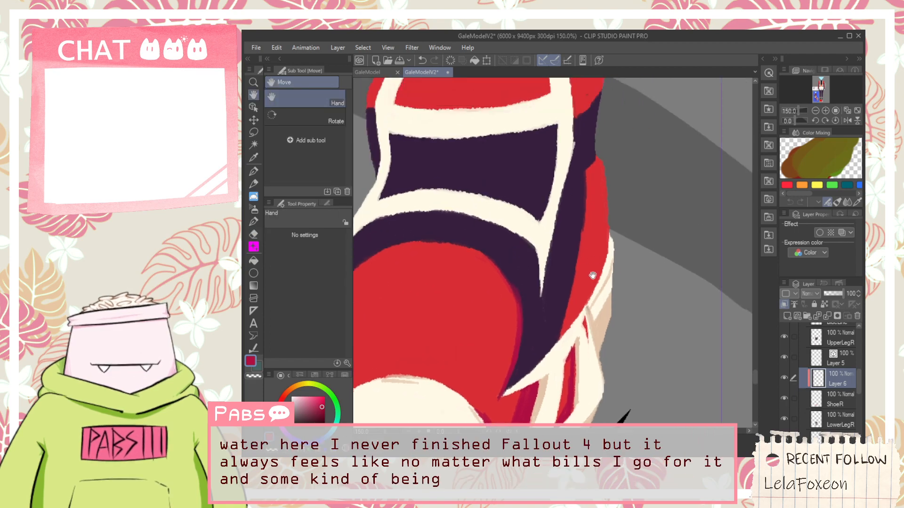
scroll(593, 272, "up", 1)
key("p")
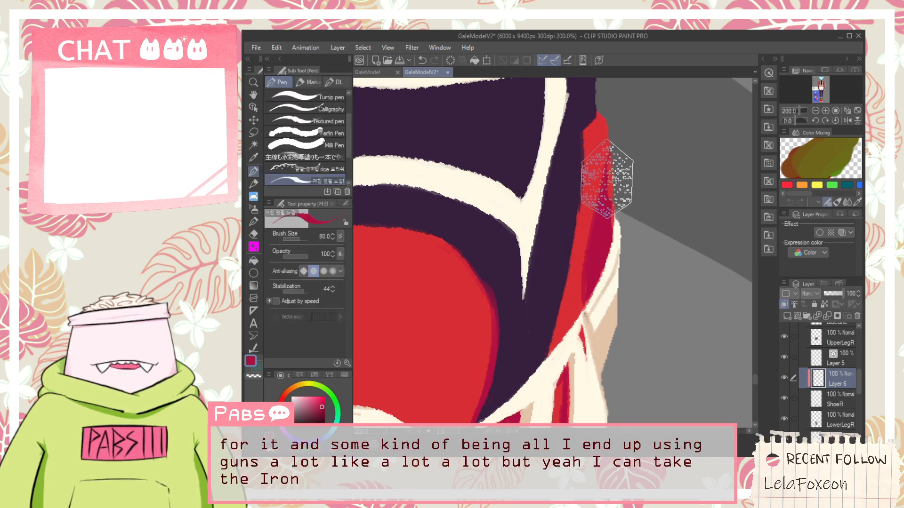
scroll(609, 193, "up", 2)
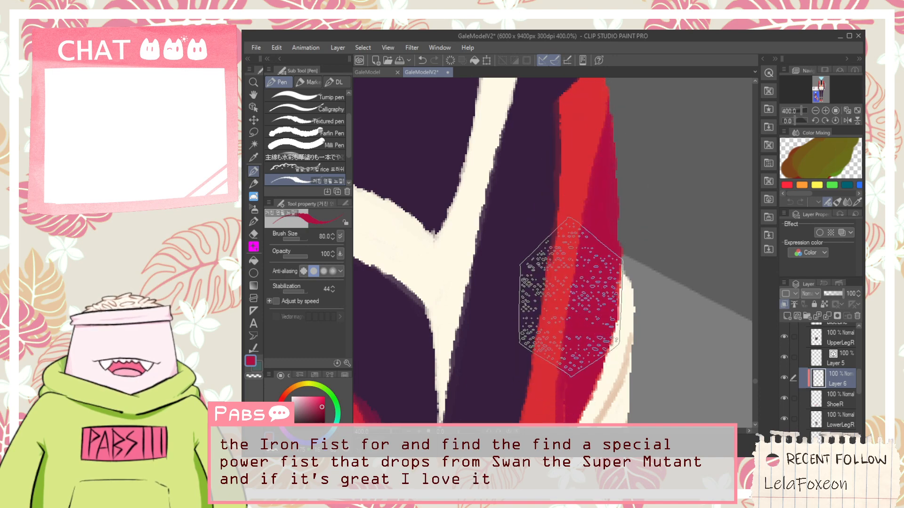
scroll(565, 273, "down", 3)
scroll(575, 292, "up", 3)
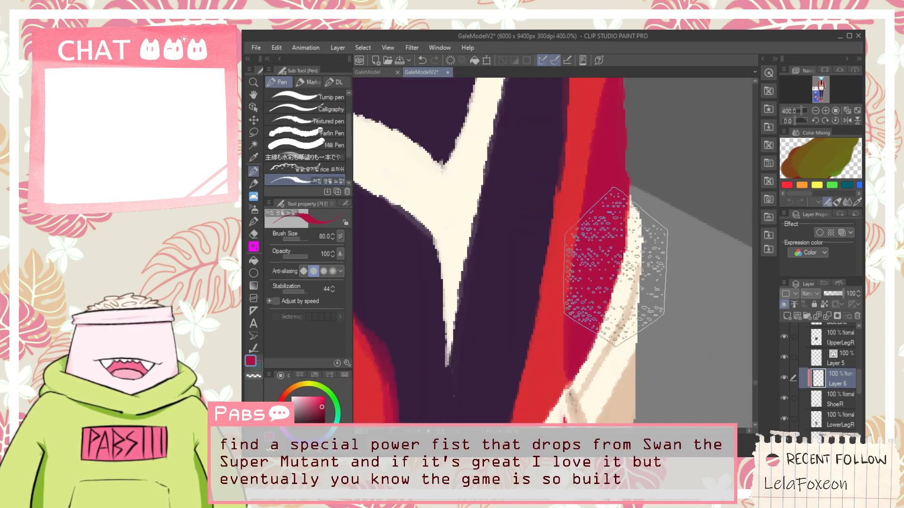
scroll(608, 188, "down", 3)
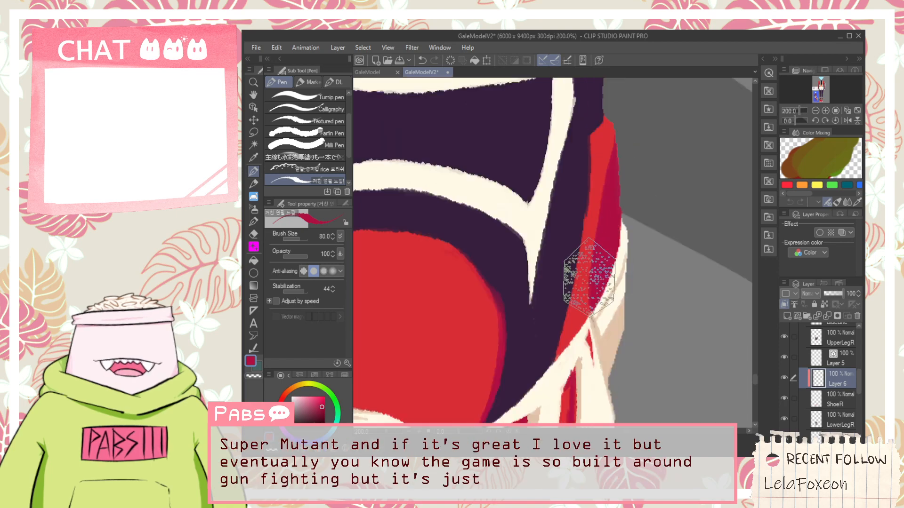
key("e")
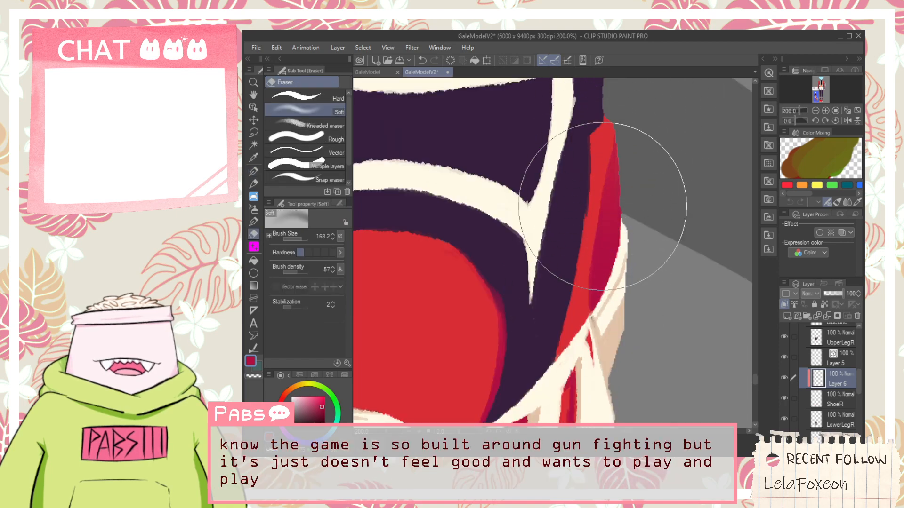
Paint a crimson shadow on the pointed red collar panel beside the ankle, along the cream outline and below the black legging.
scroll(619, 156, "down", 1)
scroll(619, 156, "down", 3)
key("h")
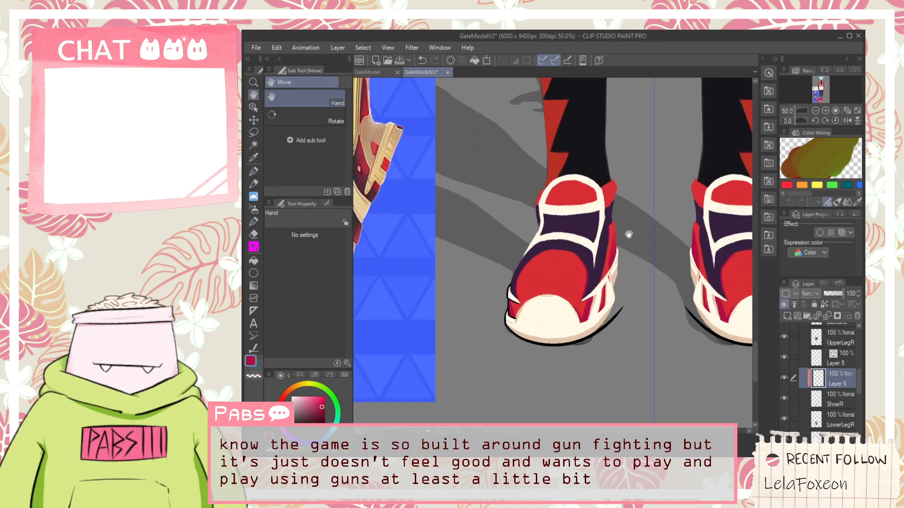
scroll(620, 150, "up", 3)
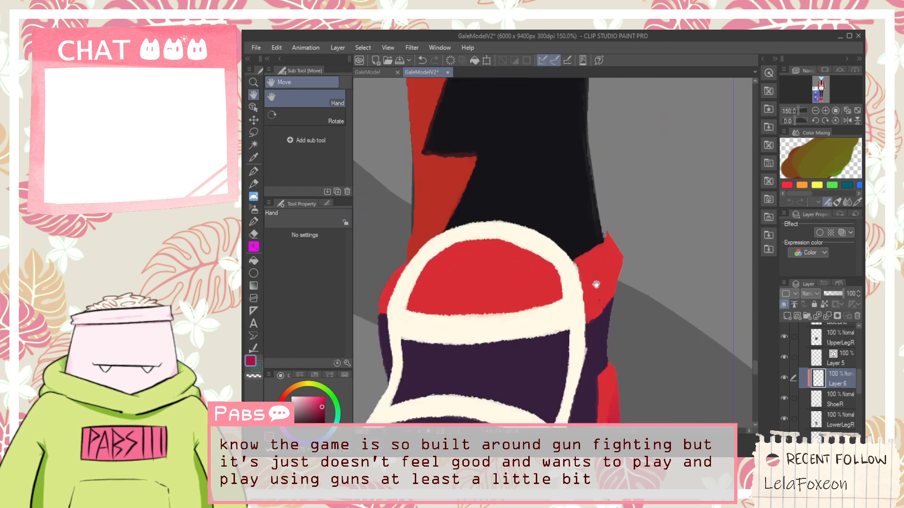
scroll(595, 279, "up", 1)
key("p")
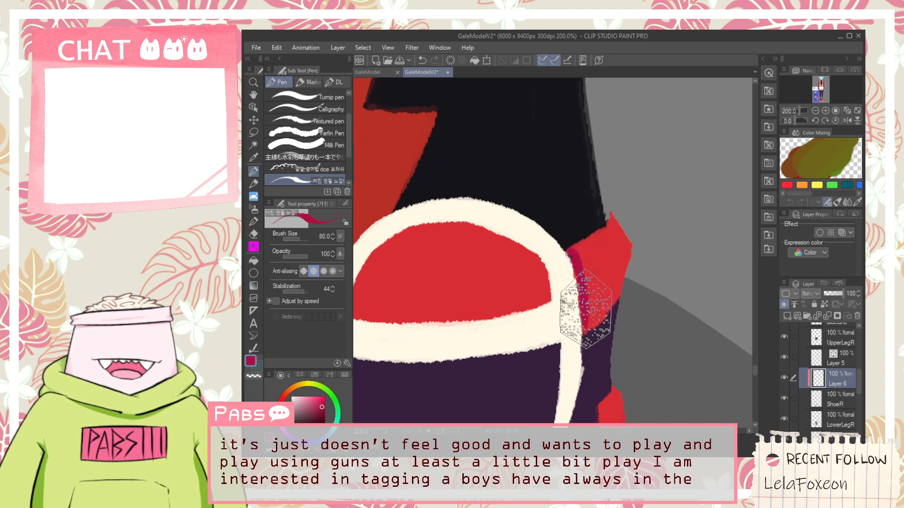
scroll(586, 304, "up", 2)
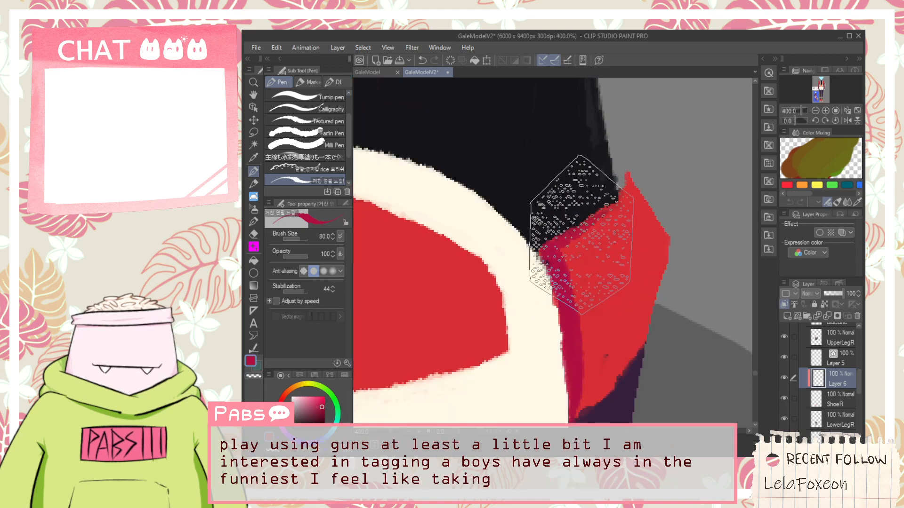
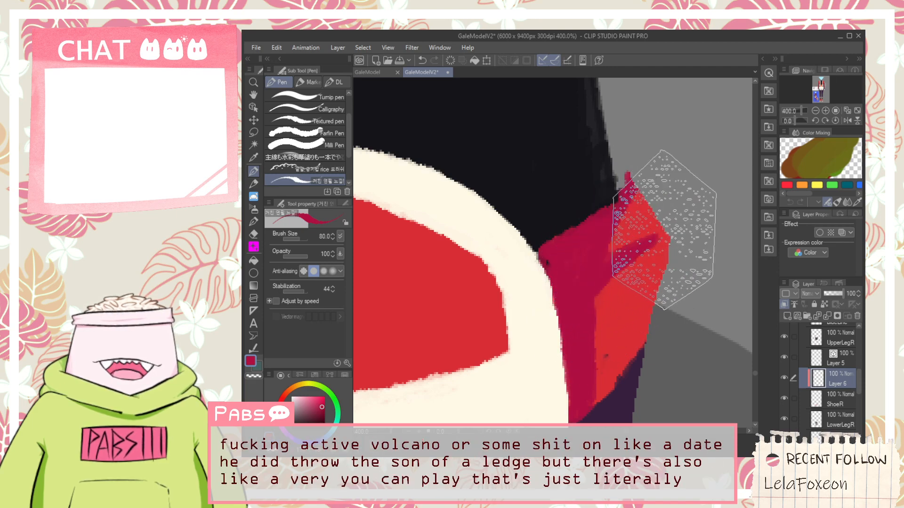
Blend the pointed collar panel's crimson shadow into the red with the Soft eraser and retouch its lower part with the pen.
key("e")
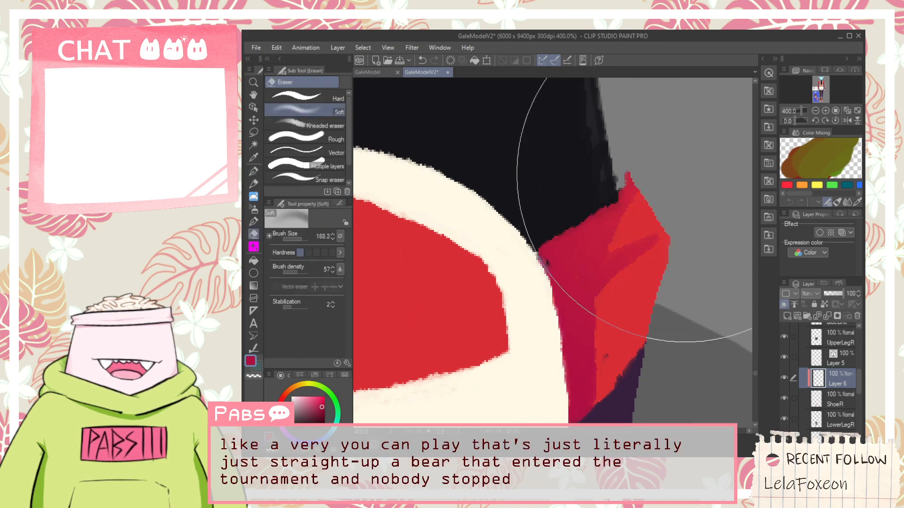
scroll(682, 181, "down", 5)
scroll(686, 177, "up", 2)
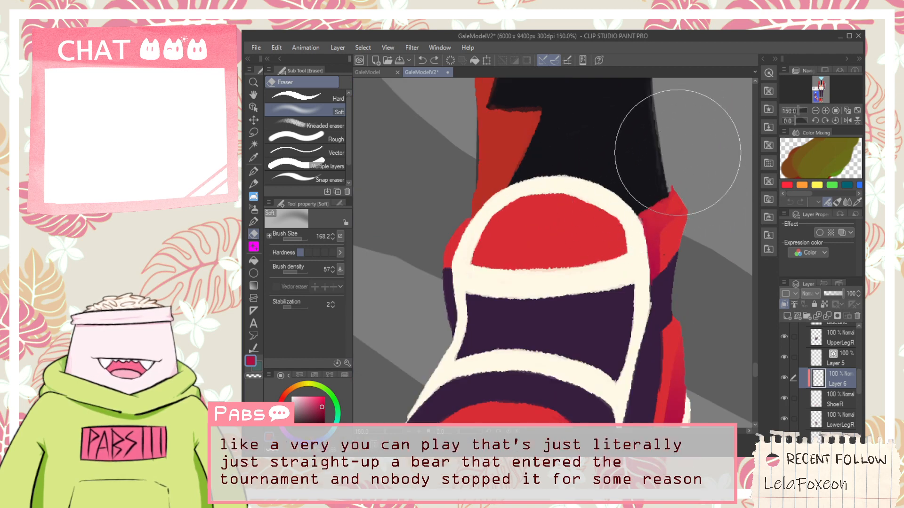
key("space")
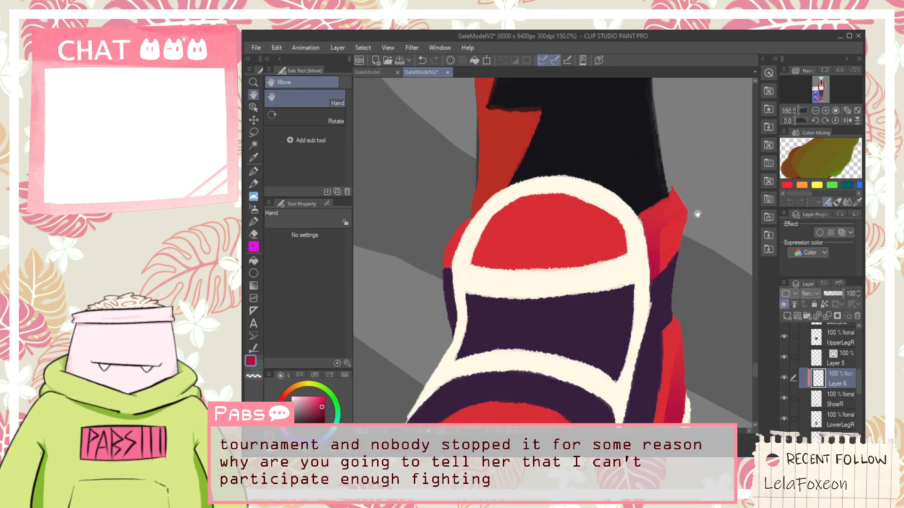
scroll(696, 223, "up", 3)
key("p")
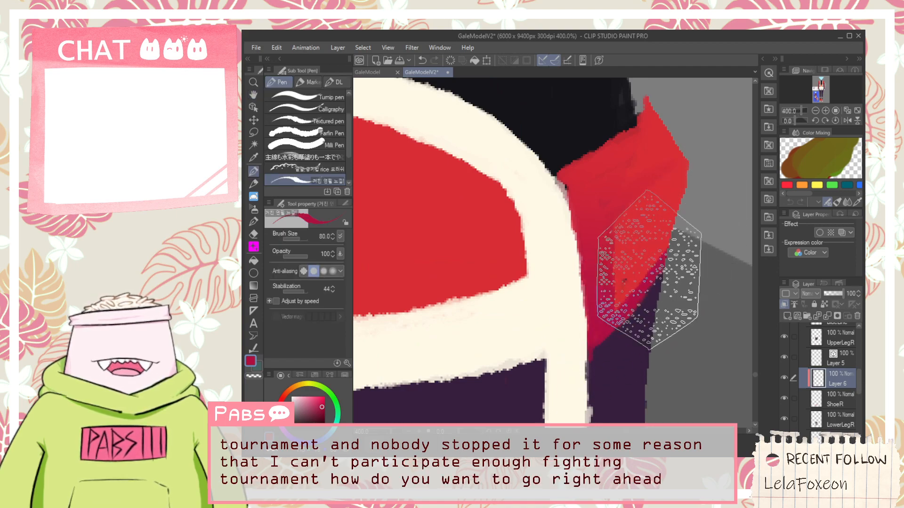
Paint a crimson shadow on the small red collar sliver on the shoe's opposite side, along the cream outline.
scroll(710, 191, "down", 4)
key("space")
left_click_drag(594, 172, 603, 166)
scroll(603, 165, "up", 4)
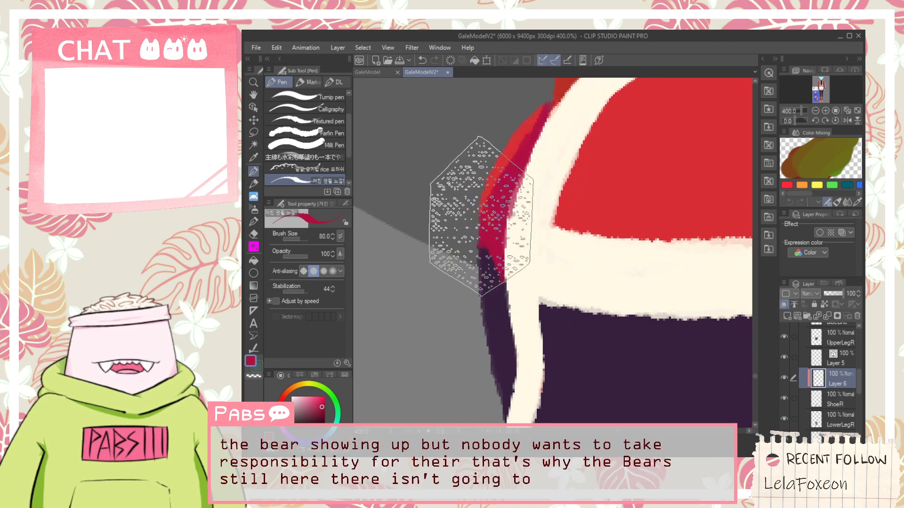
Fade the collar sliver's crimson shadow with the Soft eraser reduced to size 96.5, and restore its edge along the cream outline with the pen.
key("e")
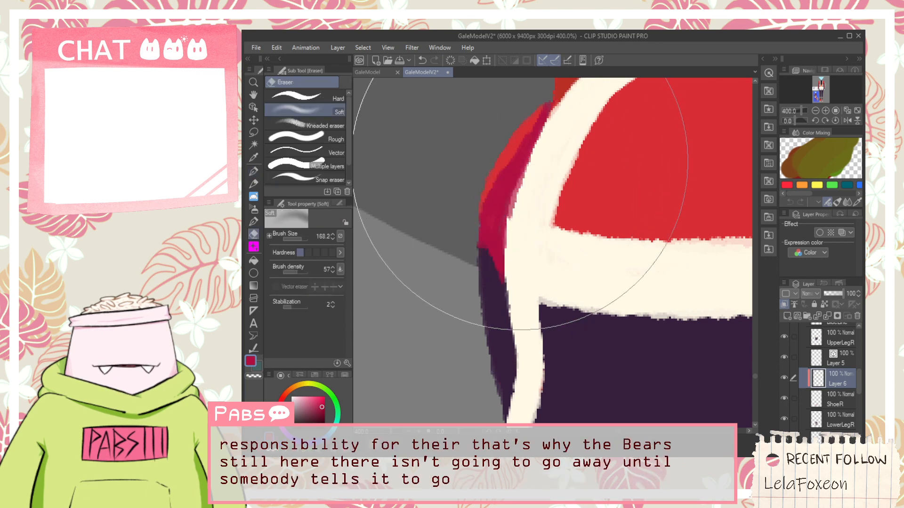
scroll(530, 178, "down", 2)
left_click_drag(533, 168, 573, 271)
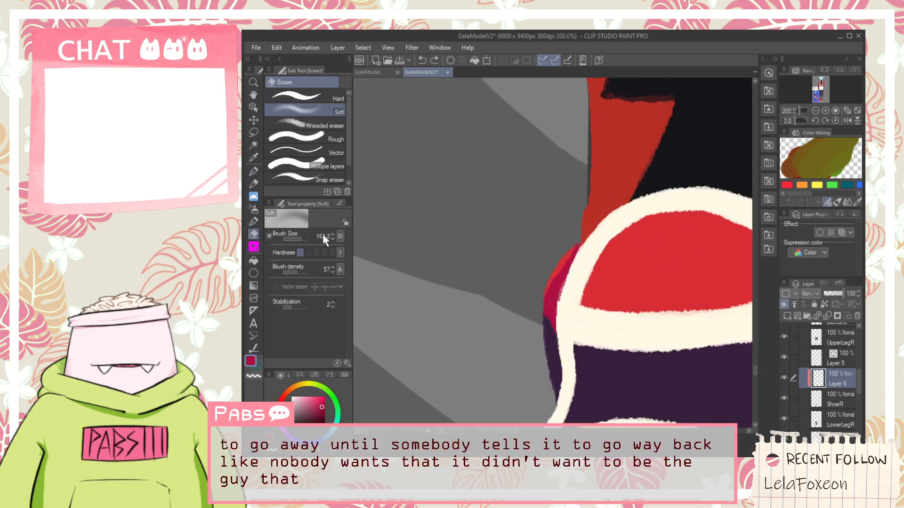
left_click_drag(298, 240, 301, 238)
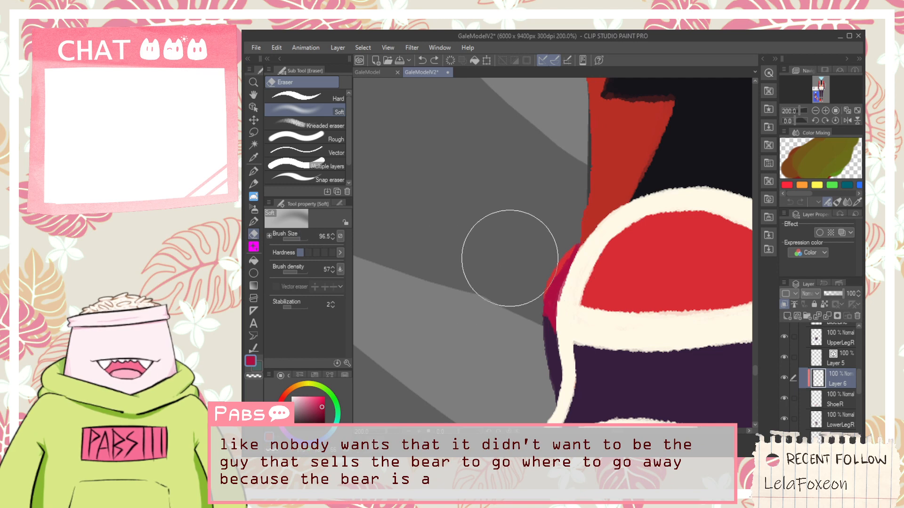
scroll(504, 265, "up", 2)
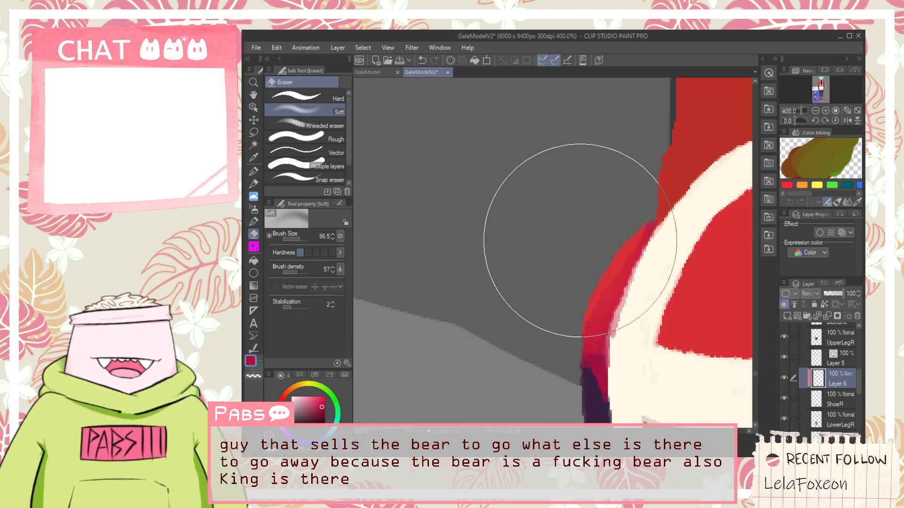
key("p")
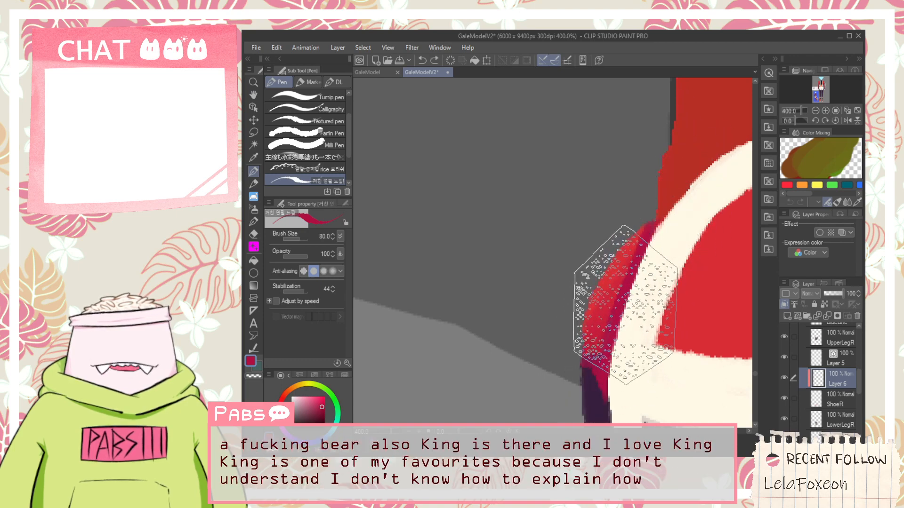
Try out curved crimson strokes inside the red tongue panel as a shadow boundary, undoing each attempt.
scroll(644, 278, "down", 5)
key("space")
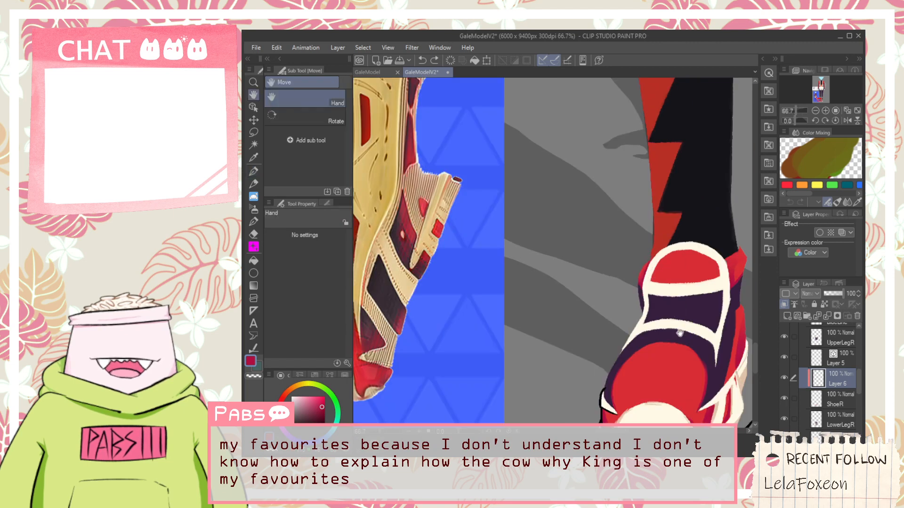
left_click_drag(684, 325, 635, 271)
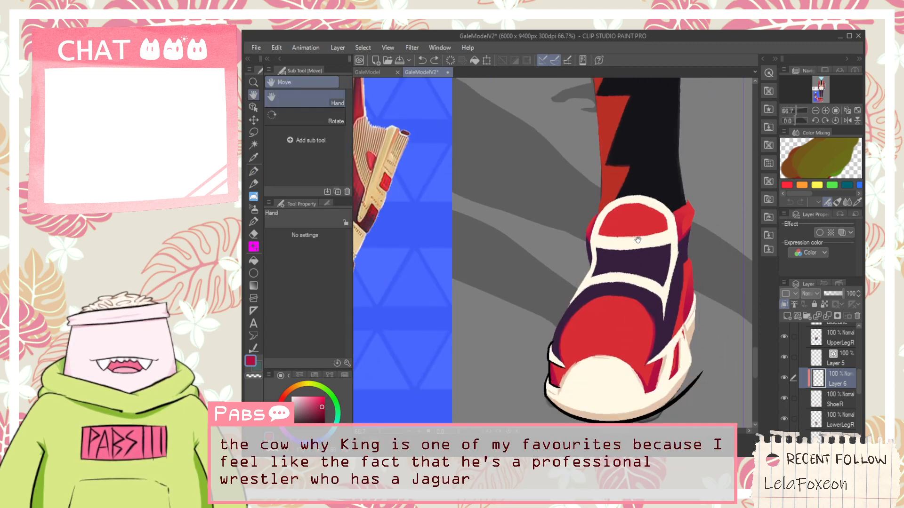
scroll(623, 223, "up", 4)
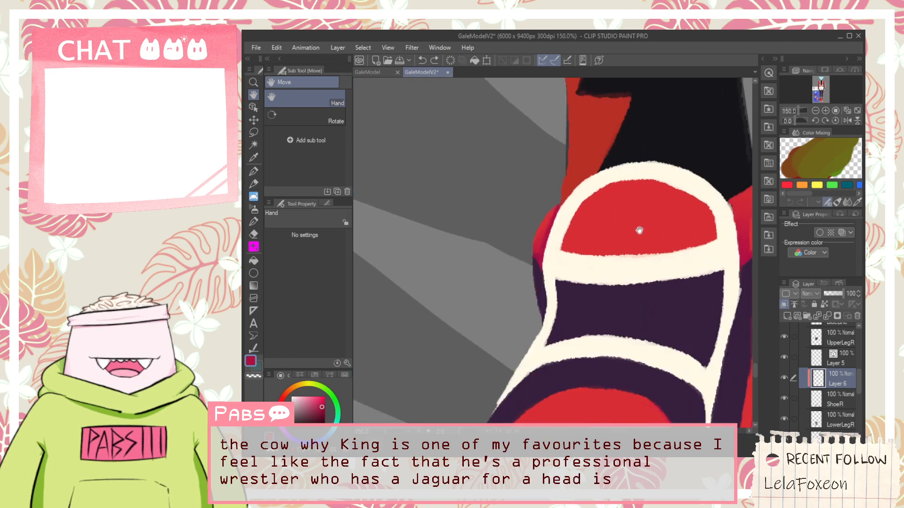
left_click_drag(639, 230, 595, 249)
left_click_drag(585, 216, 652, 255)
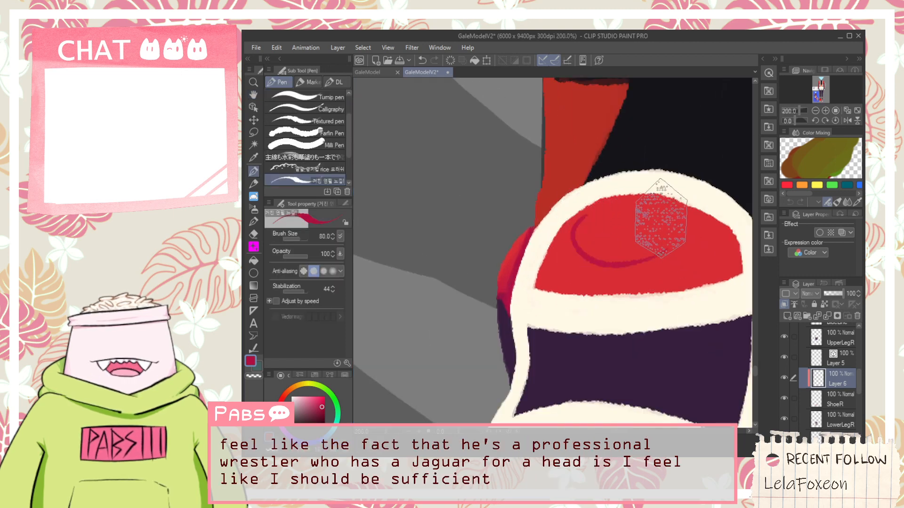
key("ctrl+z")
left_click_drag(566, 225, 556, 264)
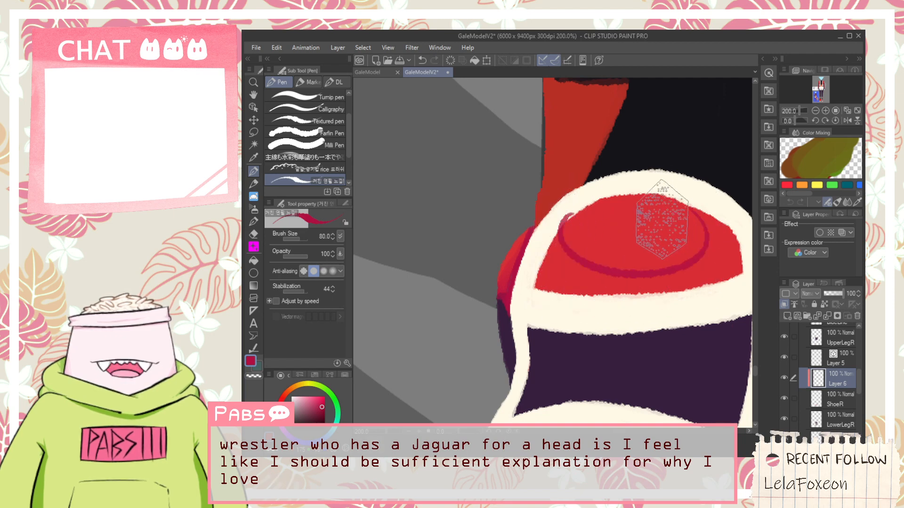
key("ctrl+z")
left_click_drag(572, 218, 694, 207)
key("ctrl+z")
left_click_drag(575, 220, 661, 274)
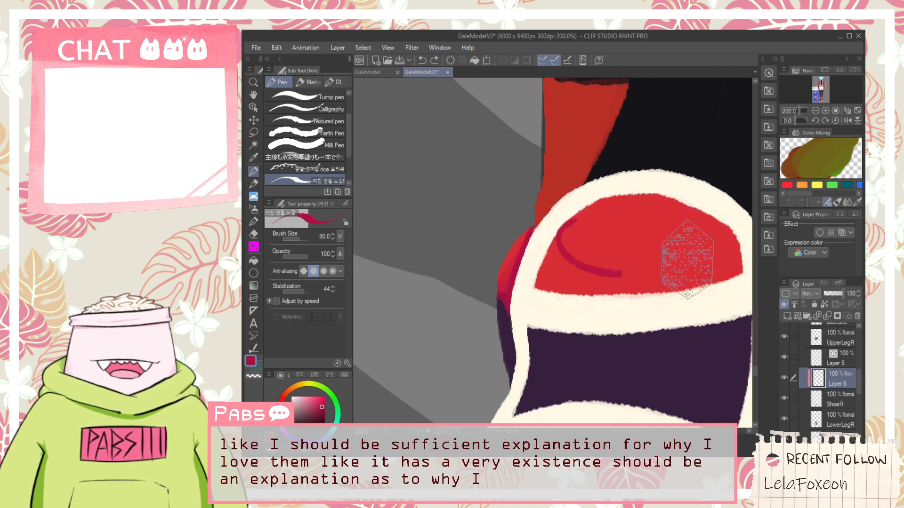
key("ctrl+z")
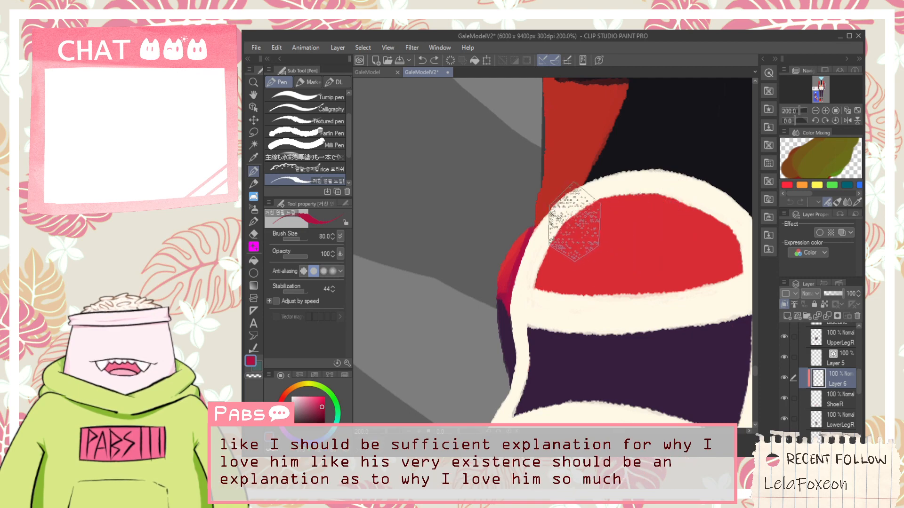
Draw a crimson curve across the red tongue panel and fill the area between it and the cream band with crimson.
left_click_drag(621, 286, 691, 207)
key("g")
left_click(664, 282)
Clean up the curved edge of the tongue panel's crimson shadow with the pen and fade it into the red with the Soft eraser.
key("p")
scroll(665, 252, "up", 2)
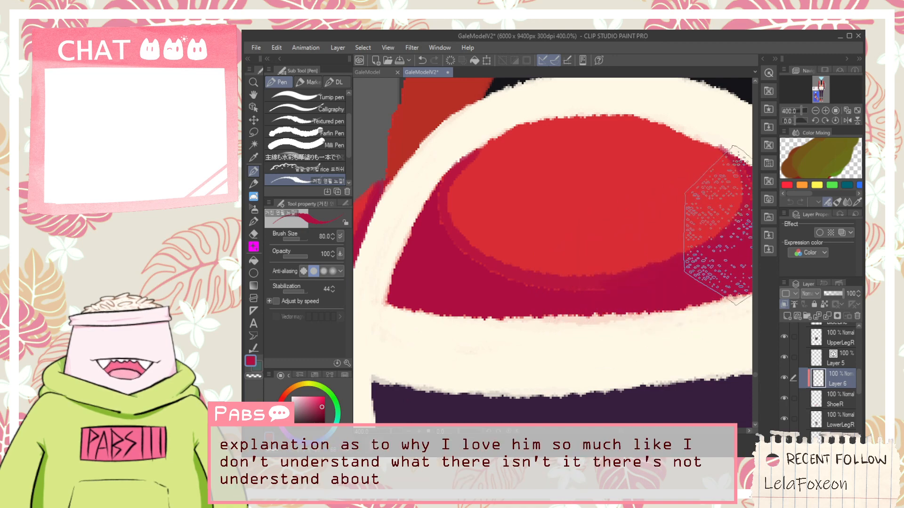
key("space")
left_click_drag(716, 243, 635, 264)
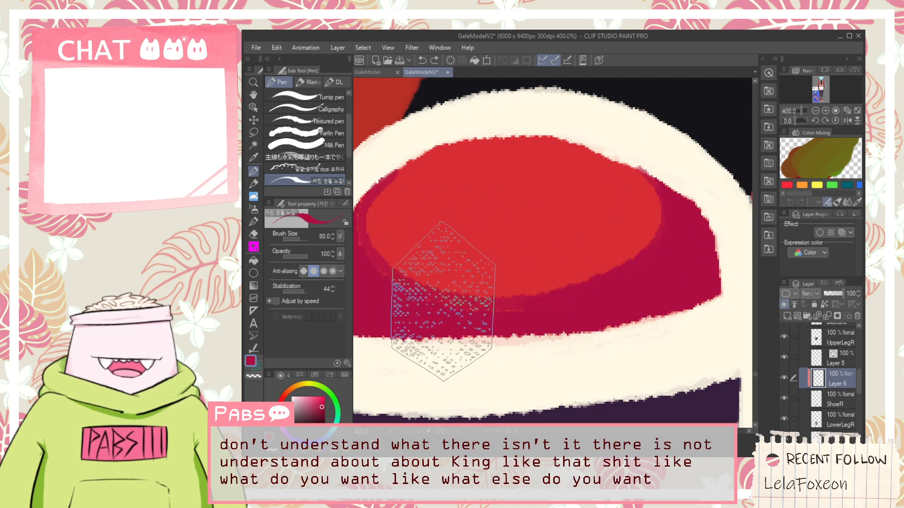
key("space")
left_click_drag(444, 294, 633, 293)
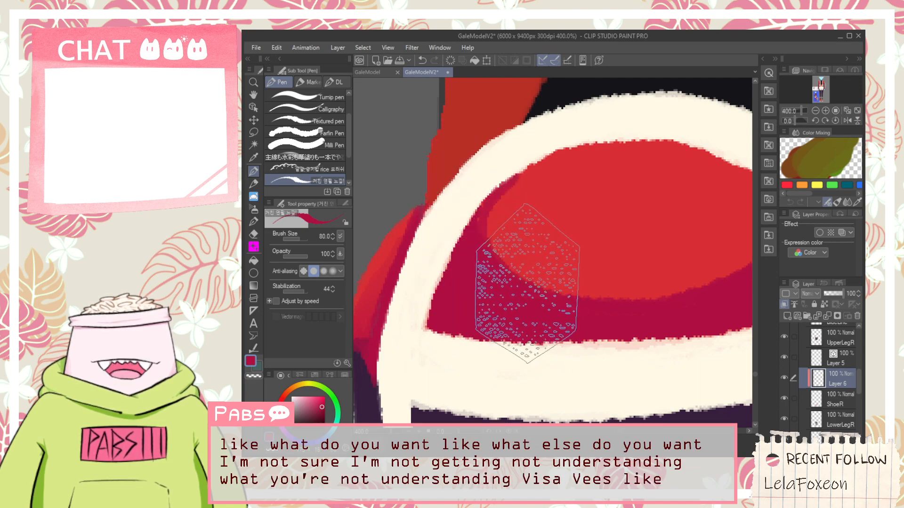
key("e")
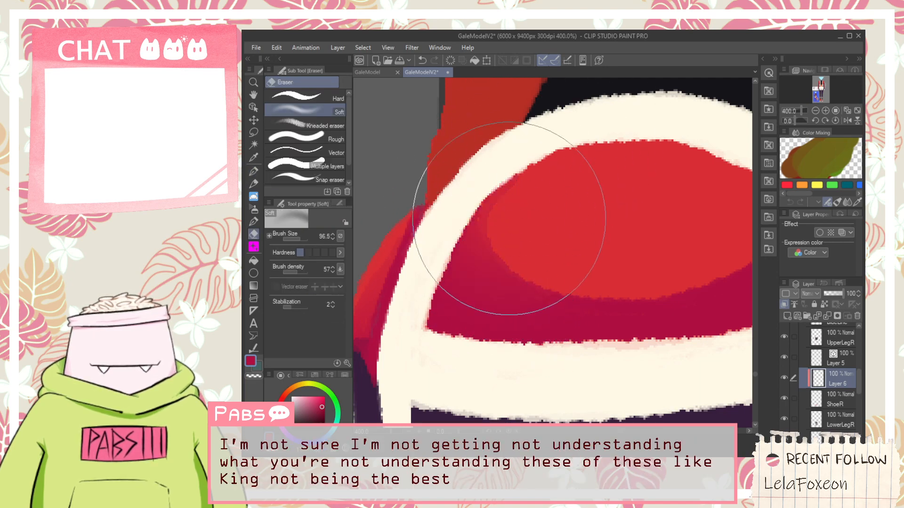
scroll(530, 236, "down", 2)
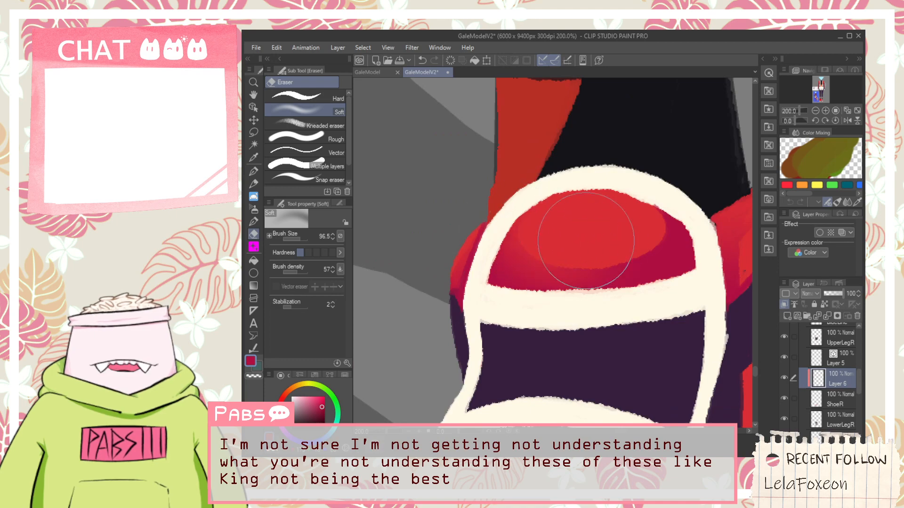
Review the shaded sneaker and its pair at a smaller zoom.
scroll(649, 220, "down", 4)
key("space")
left_click_drag(647, 235, 624, 264)
scroll(615, 276, "up", 3)
scroll(621, 277, "down", 4)
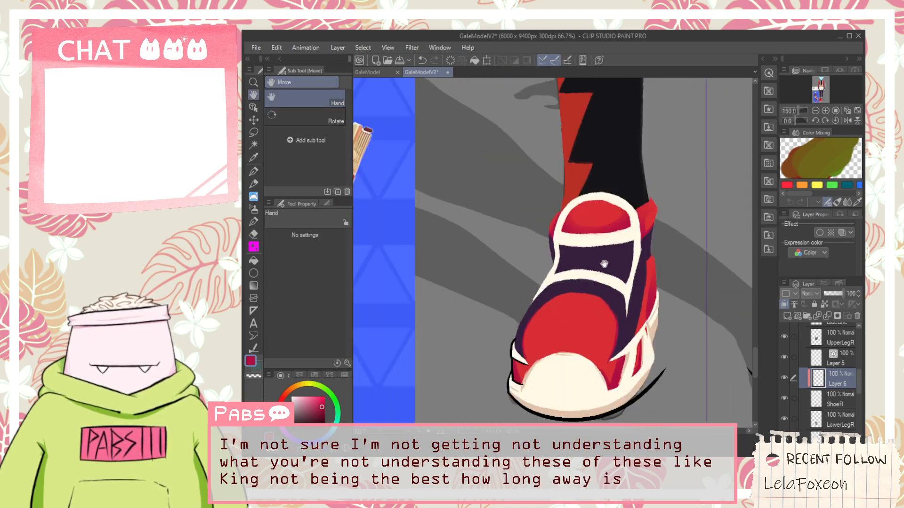
left_click_drag(560, 200, 510, 264)
scroll(659, 351, "down", 1)
scroll(623, 307, "up", 1)
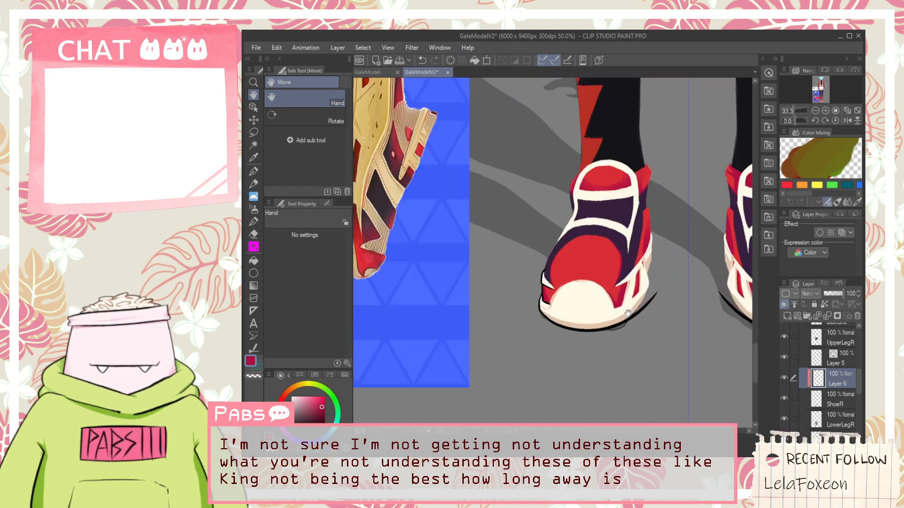
On Layer 5, pick the black outline colour and draw a G-pen line along the sole's right curve.
scroll(629, 315, "up", 3)
left_click(630, 313, "alt")
left_click(804, 361)
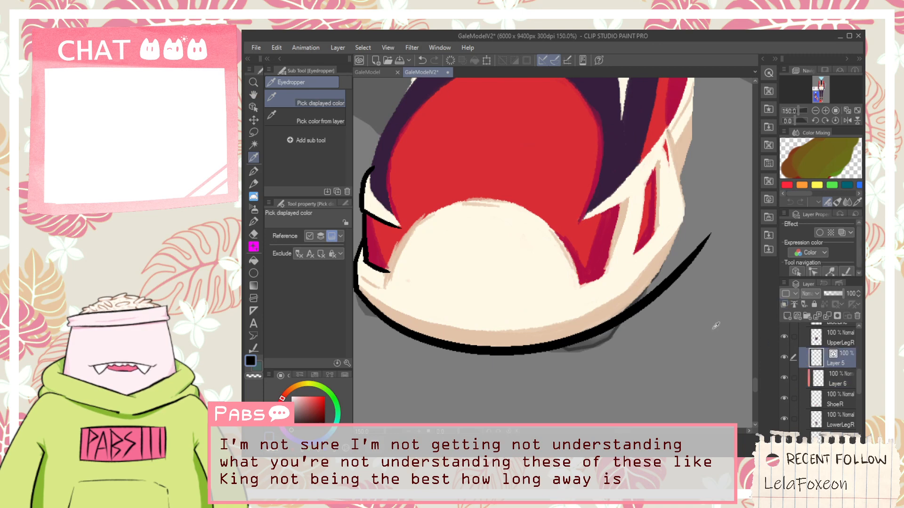
key("p")
scroll(349, 99, "up", 2)
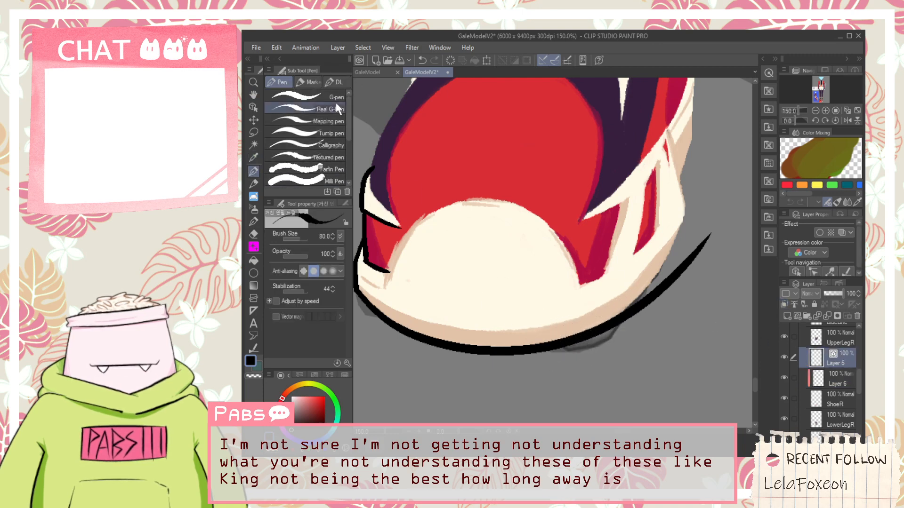
left_click(320, 97)
mouse_move(612, 328)
left_mouse_down()
mouse_move(594, 341)
mouse_move(697, 226)
left_mouse_up()
key("ctrl+z")
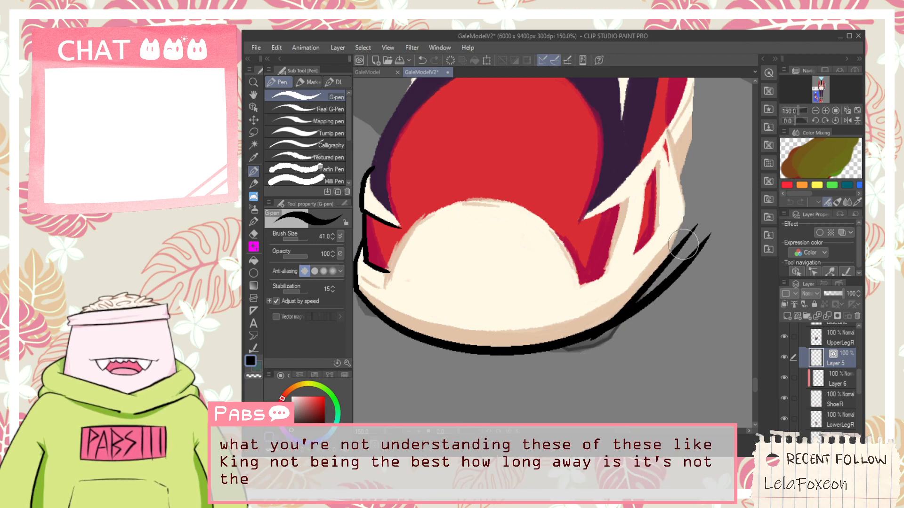
Trim the old outline's overhanging tail beside the sole with the Vector eraser.
key("e")
left_click(325, 152)
scroll(627, 367, "up", 1)
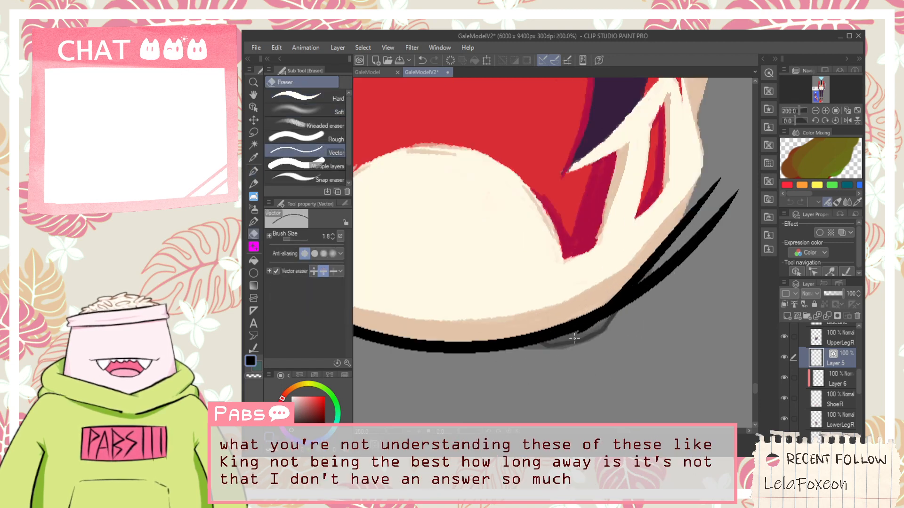
left_click_drag(661, 261, 678, 278)
scroll(556, 337, "up", 2)
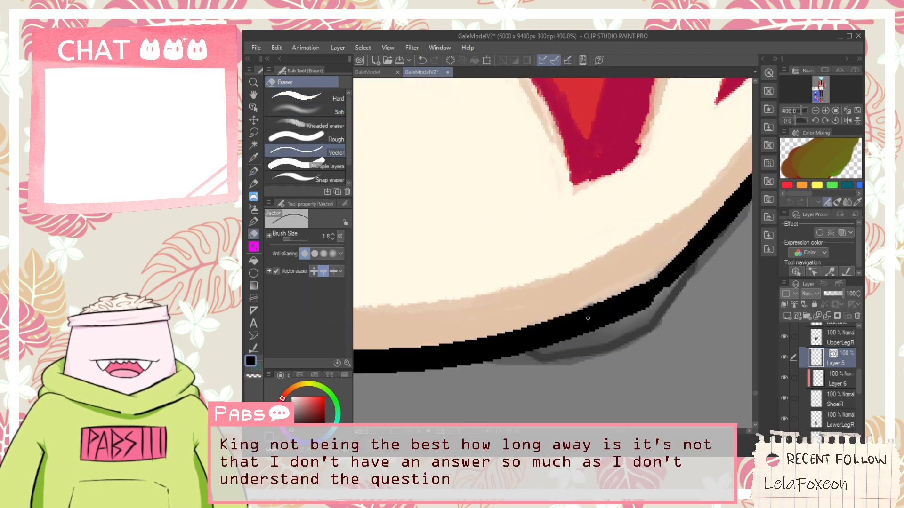
Smooth the outline's junction under the sole's right curve with G-pen strokes, undoing the rejected attempts.
key("p")
mouse_move(524, 335)
left_mouse_down()
mouse_move(626, 290)
mouse_move(684, 250)
left_mouse_up()
key("ctrl+z")
left_click_drag(523, 342, 702, 237)
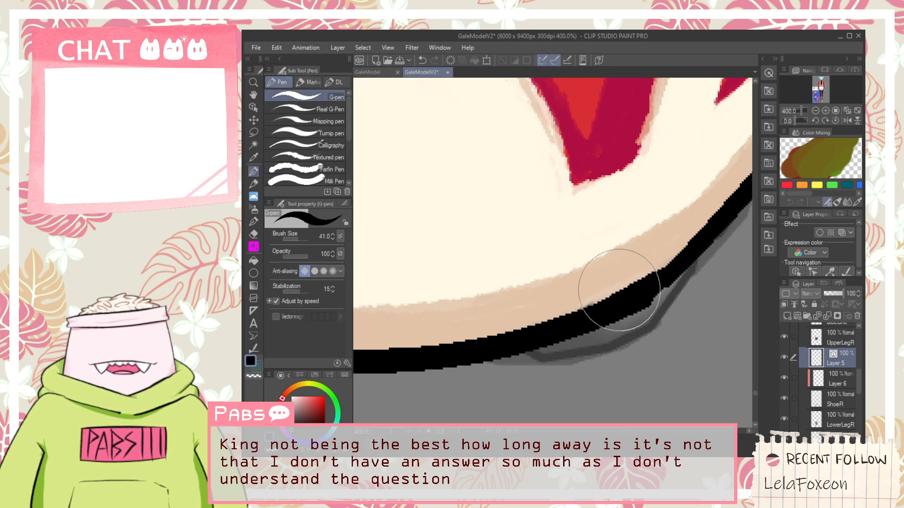
left_click_drag(554, 326, 694, 230)
key("ctrl+z")
mouse_move(523, 335)
left_mouse_down()
mouse_move(608, 300)
mouse_move(701, 221)
left_mouse_up()
key("e")
scroll(664, 292, "down", 3)
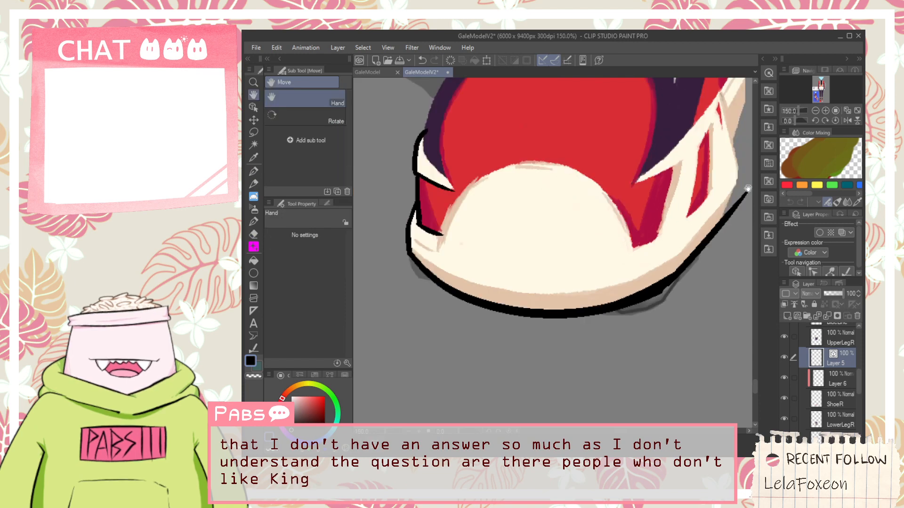
Extend the black outline up the sole's outer side with the G-pen and trim the overhang with the Vector eraser.
left_click_drag(742, 193, 628, 320)
scroll(616, 329, "up", 1)
key("p")
key("ctrl+z")
left_click_drag(595, 389, 637, 277)
key("ctrl+z")
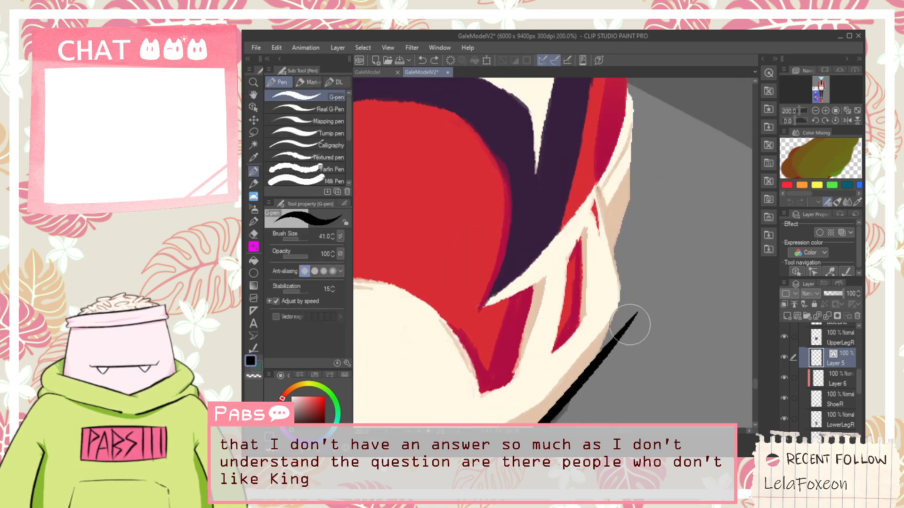
left_click_drag(594, 401, 635, 269)
key("e")
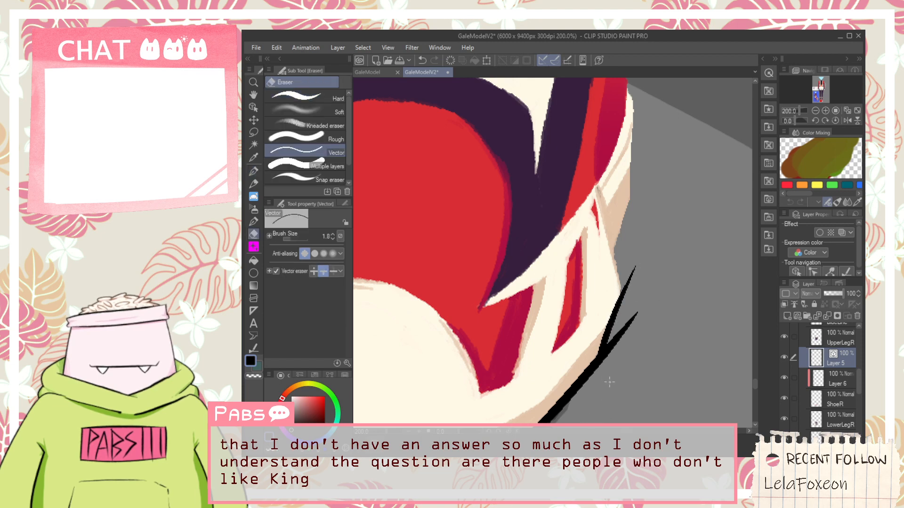
Try out G-pen lines from the cream side panel's upper tip down to the sole's outer corner, undoing each attempt.
scroll(641, 284, "up", 2)
key("p")
left_click_drag(574, 118, 645, 367)
key("ctrl+z")
mouse_move(577, 125)
left_mouse_down()
mouse_move(587, 221)
mouse_move(655, 358)
left_mouse_up()
key("ctrl+z")
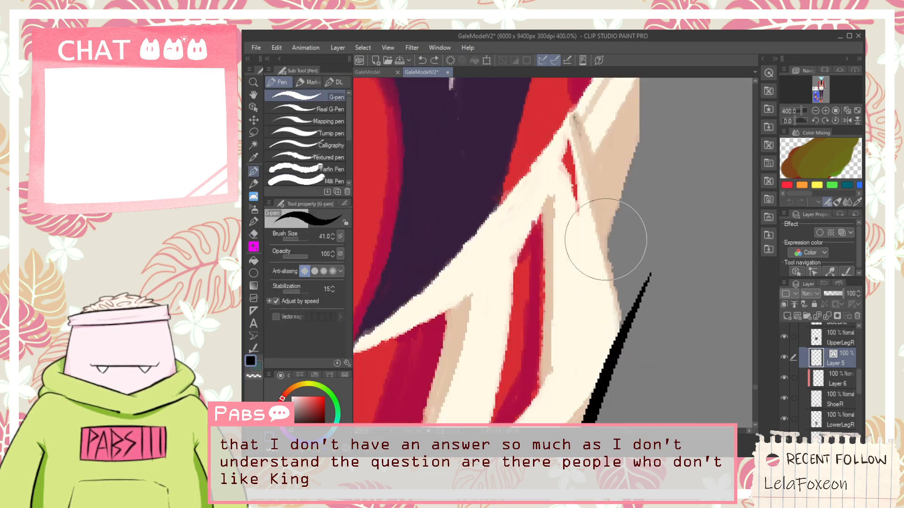
left_click_drag(571, 125, 672, 314)
key("ctrl+z")
left_click_drag(575, 121, 626, 369)
key("ctrl+z")
left_click_drag(571, 123, 622, 327)
key("ctrl+z")
left_click_drag(570, 130, 643, 320)
key("ctrl+z")
left_click_drag(571, 124, 633, 313)
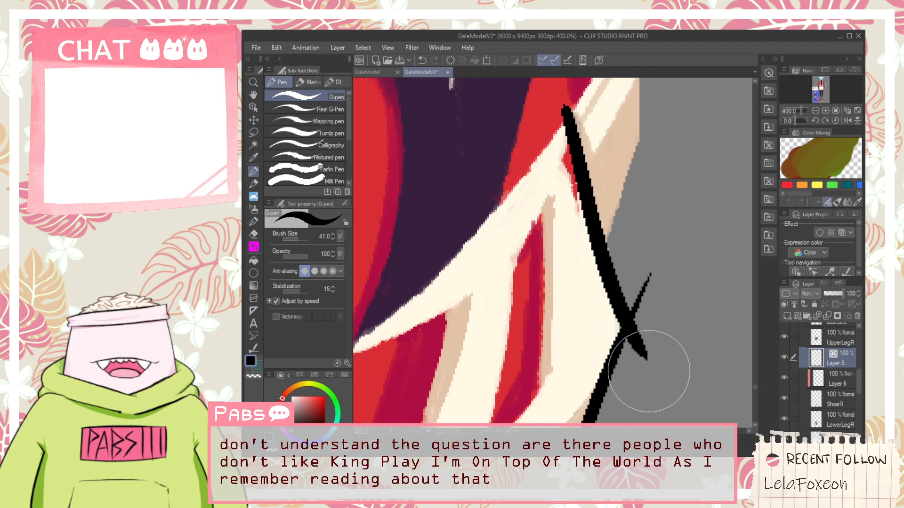
key("ctrl+z")
Draw the black outline from the cream side panel's upper tip to the sole's outer corner and trim the crossing ends.
left_click_drag(558, 101, 641, 368)
key("ctrl+z")
mouse_move(558, 102)
left_mouse_down()
mouse_move(612, 327)
mouse_move(641, 369)
left_mouse_up()
key("e")
left_click_drag(635, 296, 653, 350)
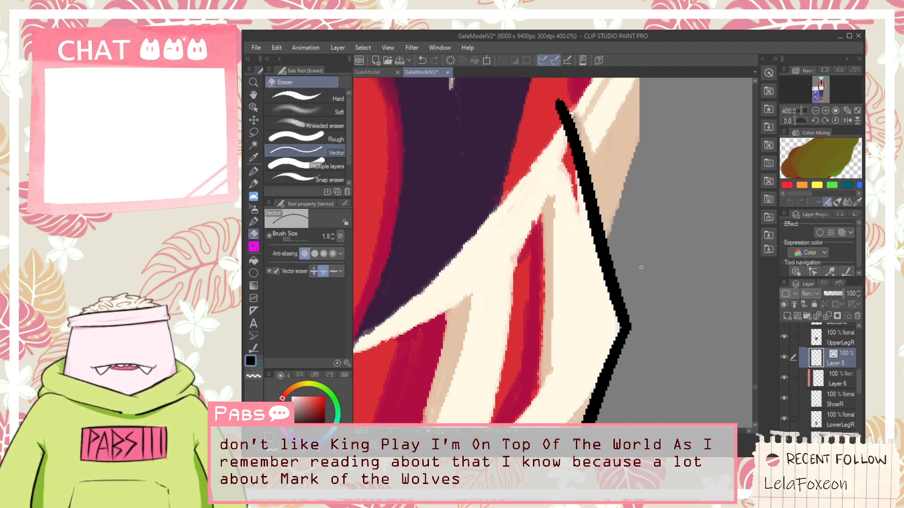
Outline the outer edge of the beige heel section down to the side panel's line and trim its end with the Vector eraser.
key("space")
left_click_drag(631, 173, 636, 273)
left_click_drag(639, 363, 623, 282)
key("p")
key("ctrl+z")
left_click_drag(638, 113, 575, 315)
key("e")
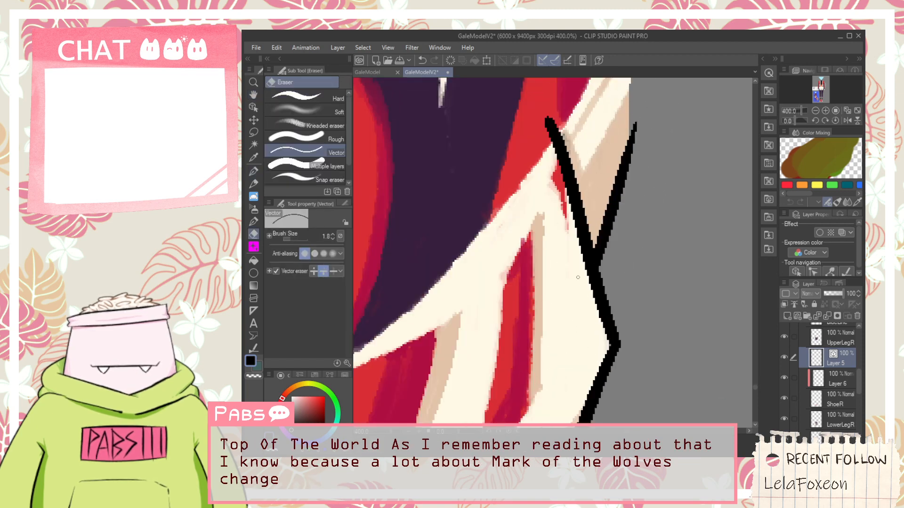
Try out G-pen lines along the upper edge of the cream wedge beside the purple panel, undoing each attempt.
key("space")
left_click_drag(553, 235, 543, 336)
scroll(540, 288, "down", 3)
scroll(472, 335, "up", 1)
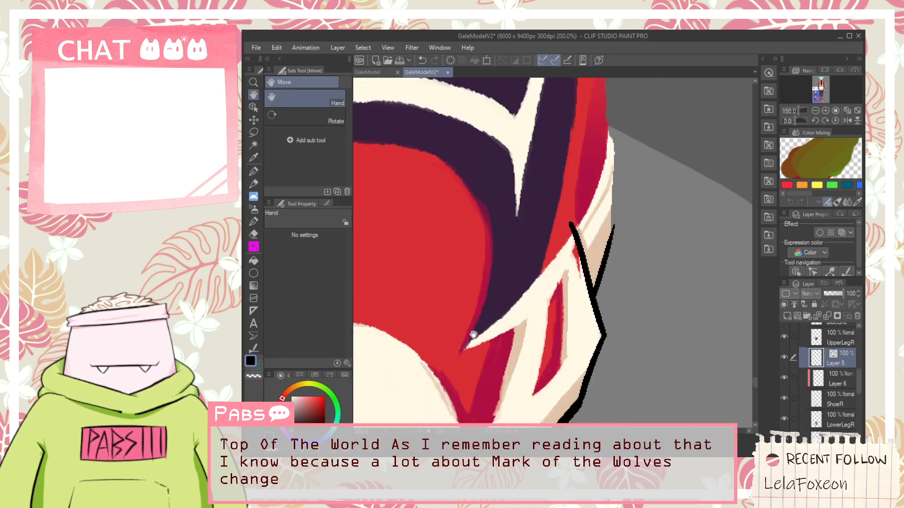
key("p")
left_click_drag(461, 348, 536, 274)
key("ctrl+z")
mouse_move(459, 348)
left_mouse_down()
mouse_move(532, 294)
mouse_move(584, 227)
left_mouse_up()
key("ctrl+z")
left_click_drag(454, 349, 583, 226)
key("ctrl+z")
left_click_drag(465, 356, 574, 238)
key("ctrl+z")
left_click_drag(454, 351, 574, 243)
key("ctrl+z")
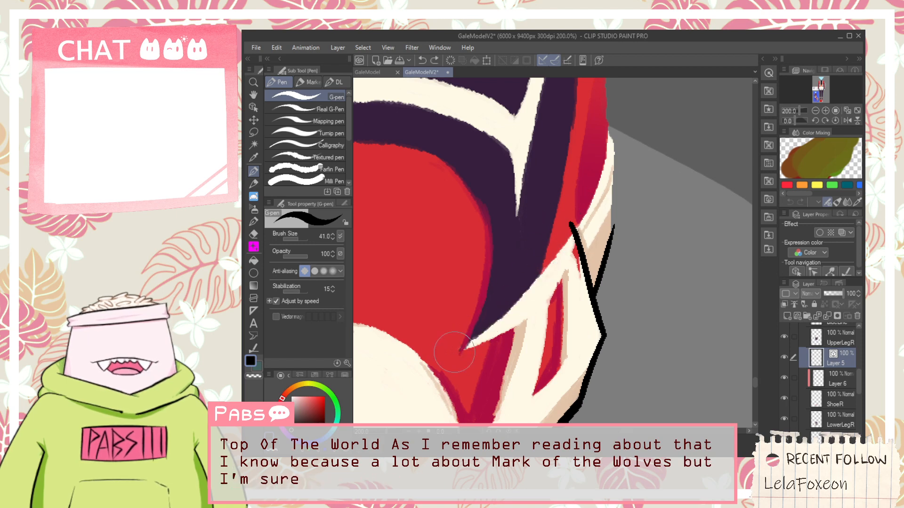
Draw the black line along the cream wedge's upper edge and trim the ends crossing at the panel's tip.
left_click_drag(447, 358, 610, 184)
key("e")
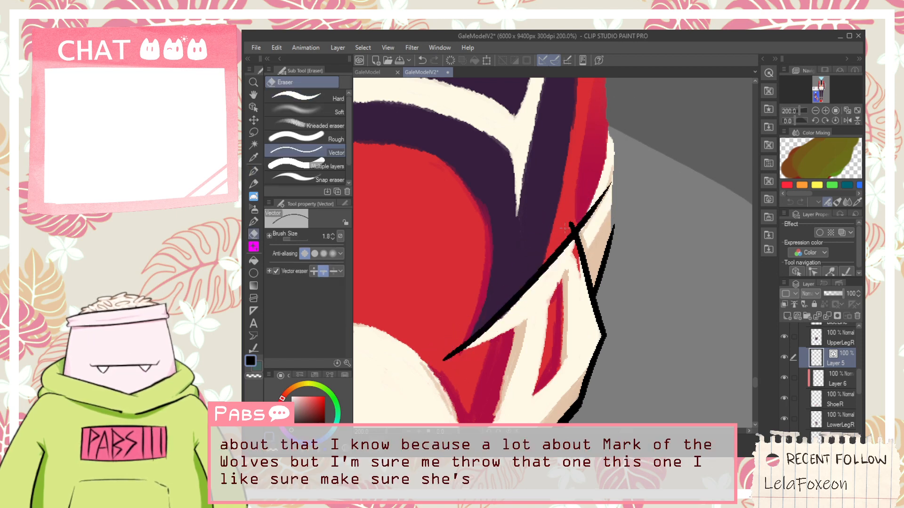
scroll(454, 365, "up", 2)
Try out size 41 G-pen strokes along the cream wedge's lower edge, undoing each attempt.
key("p")
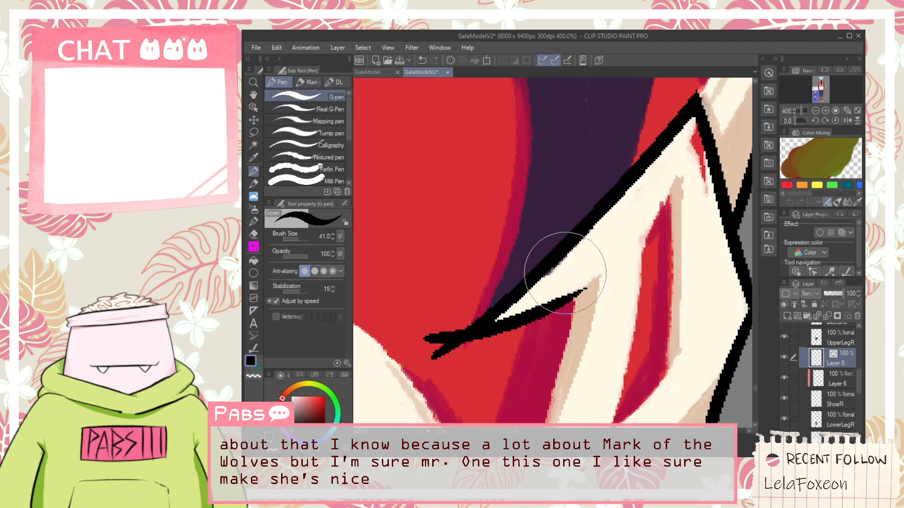
left_click_drag(430, 352, 521, 298)
key("ctrl+z")
left_click_drag(436, 348, 571, 292)
key("ctrl+z")
left_click_drag(434, 340, 626, 236)
key("ctrl+z")
mouse_move(426, 330)
left_mouse_down()
mouse_move(551, 323)
mouse_move(605, 252)
left_mouse_up()
key("ctrl+z")
left_click_drag(442, 344, 606, 222)
key("ctrl+z")
left_click_drag(423, 323, 575, 232)
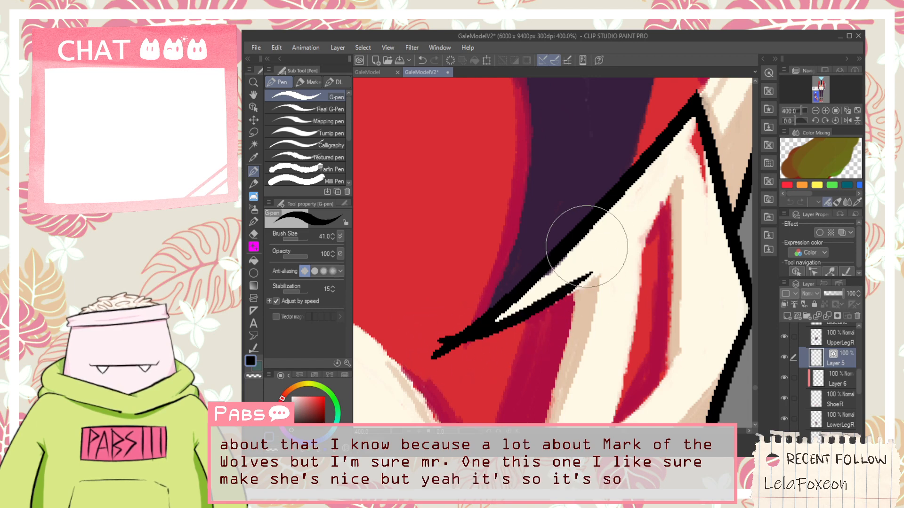
key("ctrl+z")
left_click_drag(438, 340, 593, 273)
key("ctrl+z")
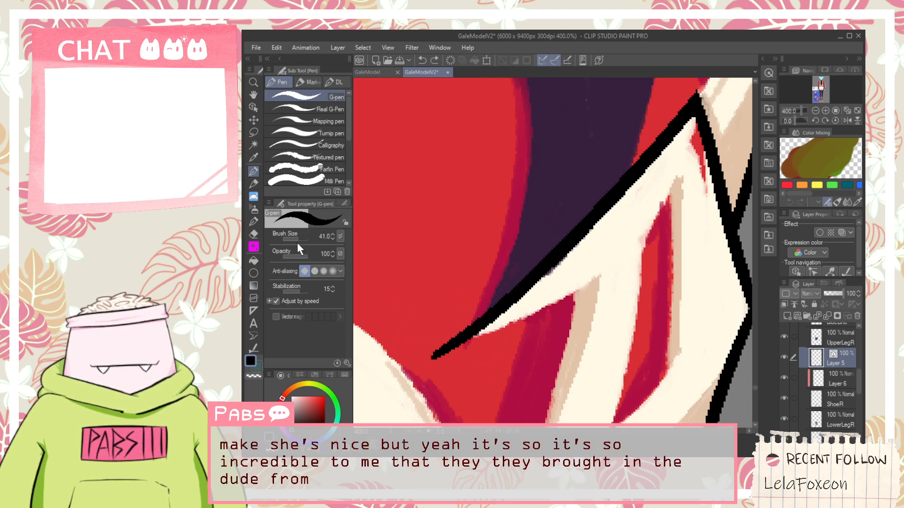
Set the G-pen size to 15.6, ink the cream wedge's lower edge with a curved line and trim the ends at its point.
left_click_drag(297, 239, 296, 239)
key("ctrl+z")
mouse_move(434, 342)
left_mouse_down()
mouse_move(612, 276)
mouse_move(568, 291)
left_mouse_up()
key("ctrl+z")
left_click_drag(427, 335, 557, 308)
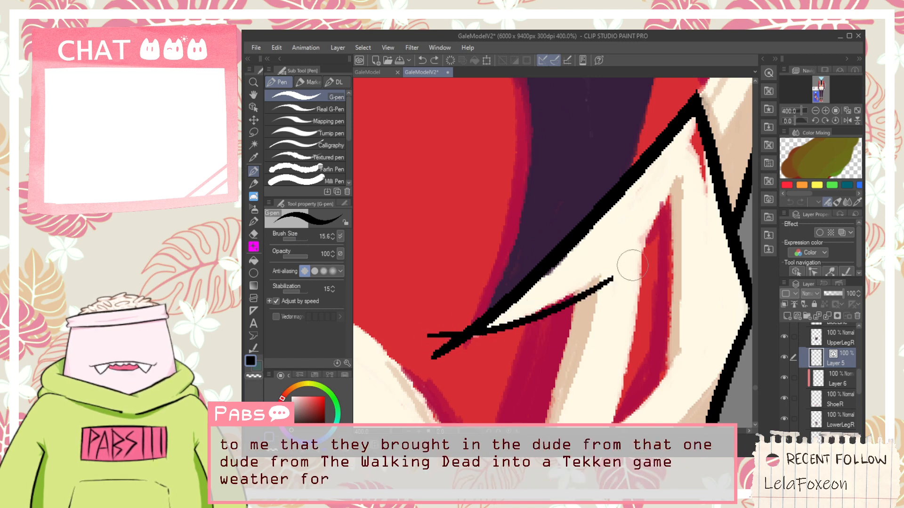
key("ctrl+z")
left_click_drag(435, 347, 620, 233)
key("ctrl+z")
mouse_move(431, 351)
left_mouse_down()
mouse_move(475, 343)
mouse_move(623, 272)
left_mouse_up()
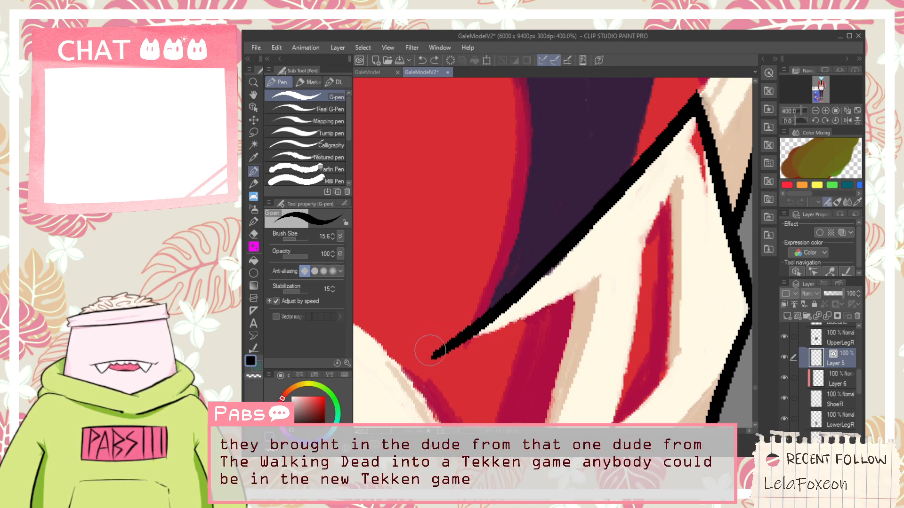
key("ctrl+z")
left_click_drag(432, 357, 615, 252)
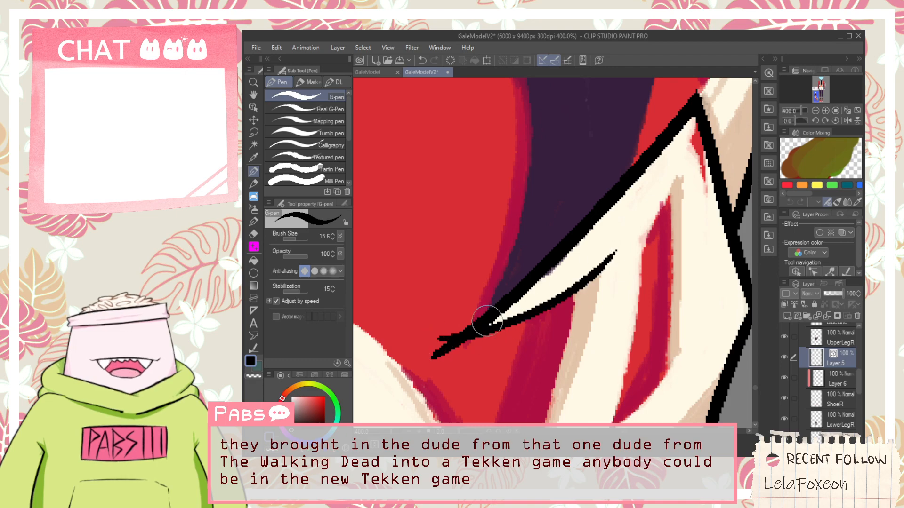
key("e")
scroll(496, 334, "down", 3)
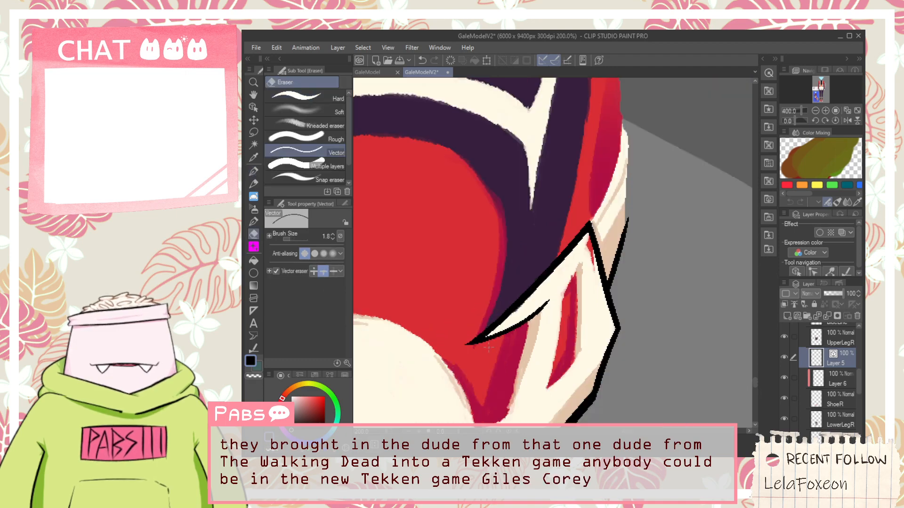
Try a G-pen line along the left edge of the red inset in the cream side panel, and undo it.
left_click_drag(536, 351, 534, 297)
scroll(537, 302, "up", 3)
key("p")
mouse_move(524, 359)
left_mouse_down()
mouse_move(562, 155)
mouse_move(529, 390)
mouse_move(556, 177)
left_mouse_up()
key("ctrl+z")
key("ctrl+z")
key("ctrl+z")
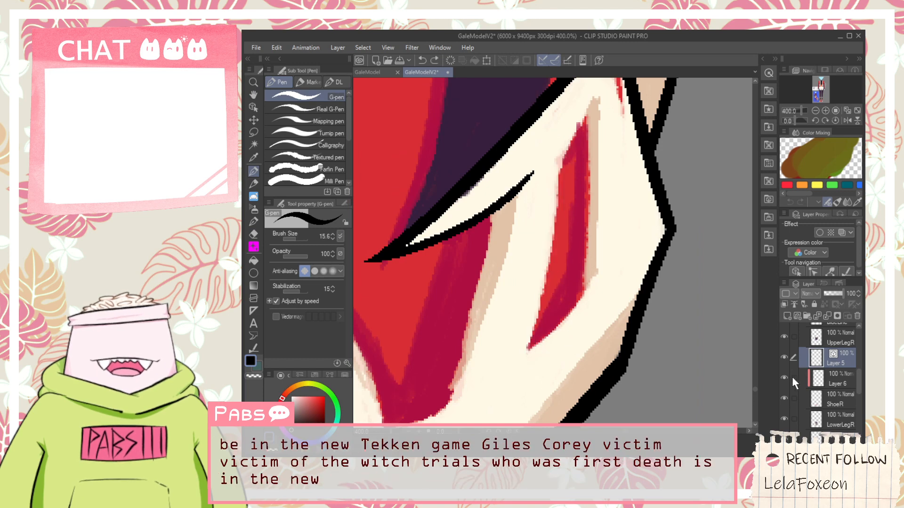
Merge the Layer 6 shading down into the ShoeR layer.
left_click(843, 376)
key("e")
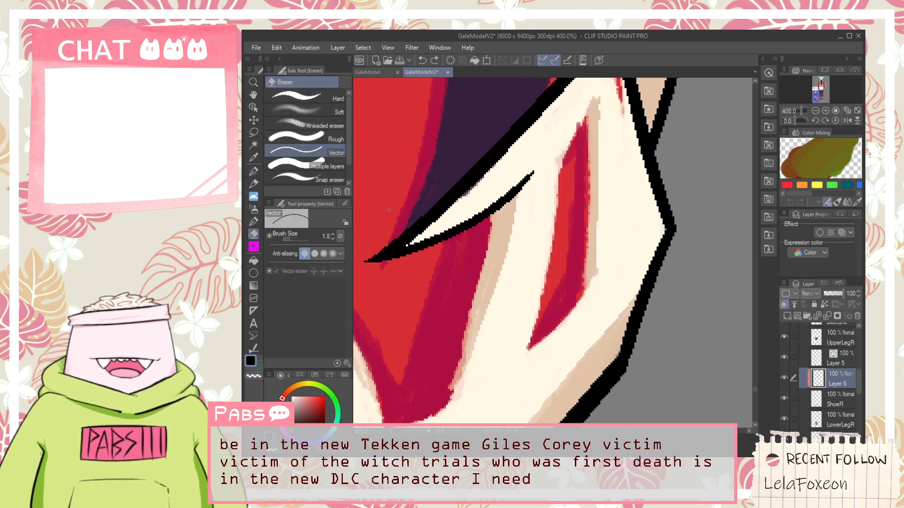
left_click(302, 109)
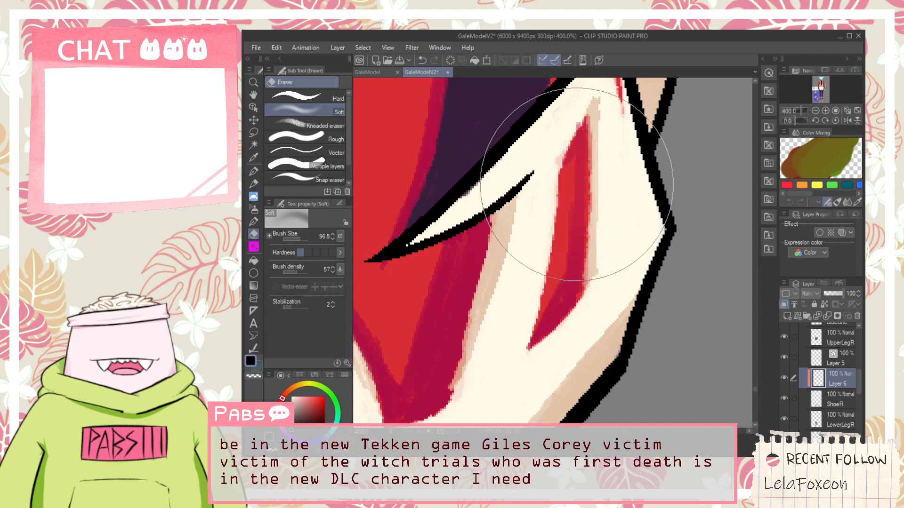
scroll(577, 184, "down", 4)
key("space")
left_click_drag(652, 280, 666, 377)
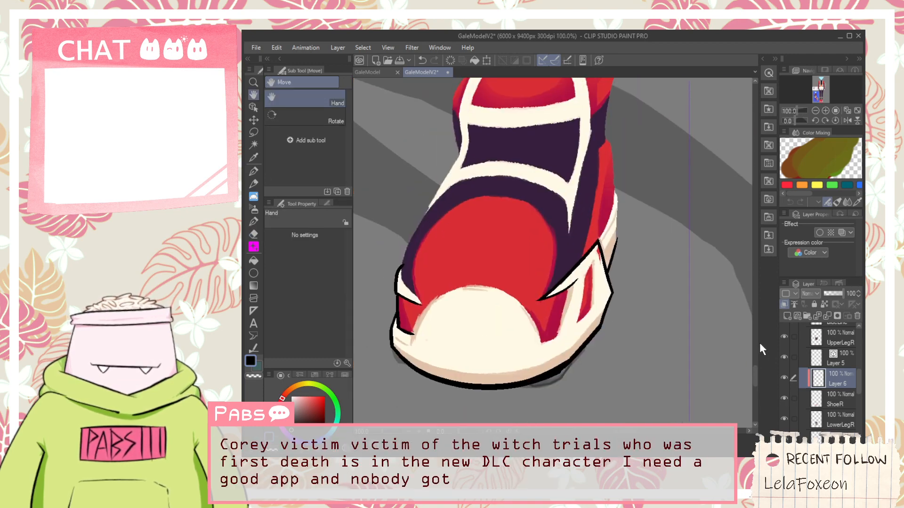
key("ctrl+e")
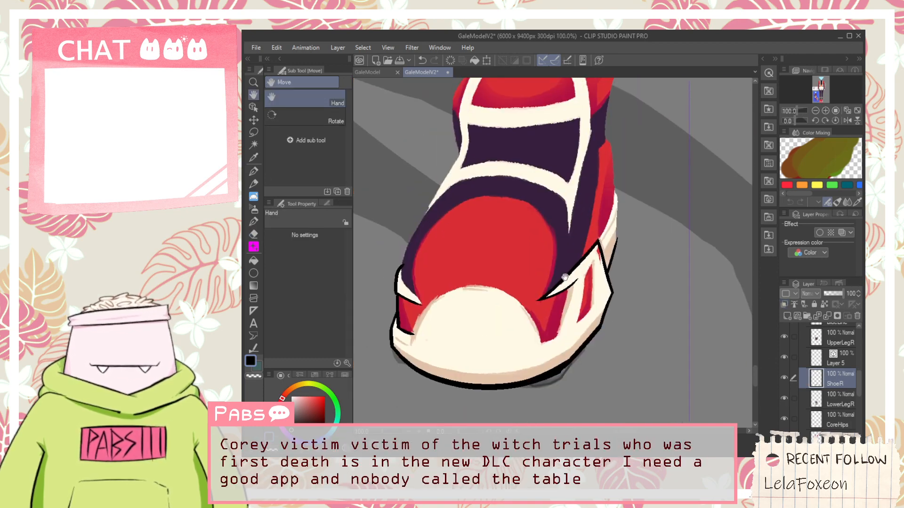
On Layer 5, ink the left edge and the slanted top edge of the red inset in the cream side panel.
scroll(565, 278, "up", 4)
key("alt")
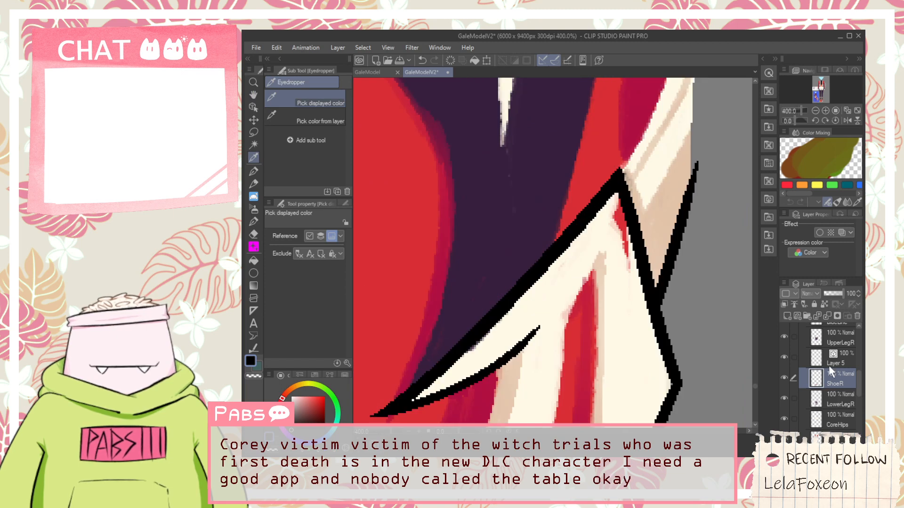
left_click(835, 360)
key("space")
left_click_drag(571, 399, 587, 280)
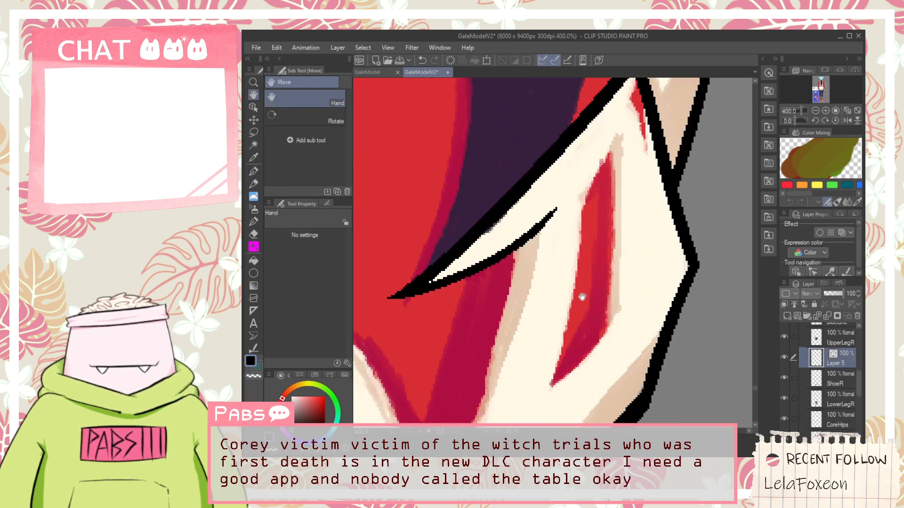
mouse_move(545, 407)
left_mouse_down()
mouse_move(583, 162)
mouse_move(545, 418)
left_mouse_up()
key("ctrl+z")
mouse_move(571, 207)
left_mouse_down()
mouse_move(637, 116)
mouse_move(632, 117)
left_mouse_up()
key("ctrl+z")
key("ctrl+z")
mouse_move(557, 239)
left_mouse_down()
mouse_move(621, 128)
mouse_move(610, 345)
left_mouse_up()
key("ctrl+z")
Try out G-pen lines down the red inset's right edge, undoing each attempt.
mouse_move(620, 116)
left_mouse_down()
mouse_move(614, 304)
mouse_move(595, 363)
left_mouse_up()
key("ctrl+z")
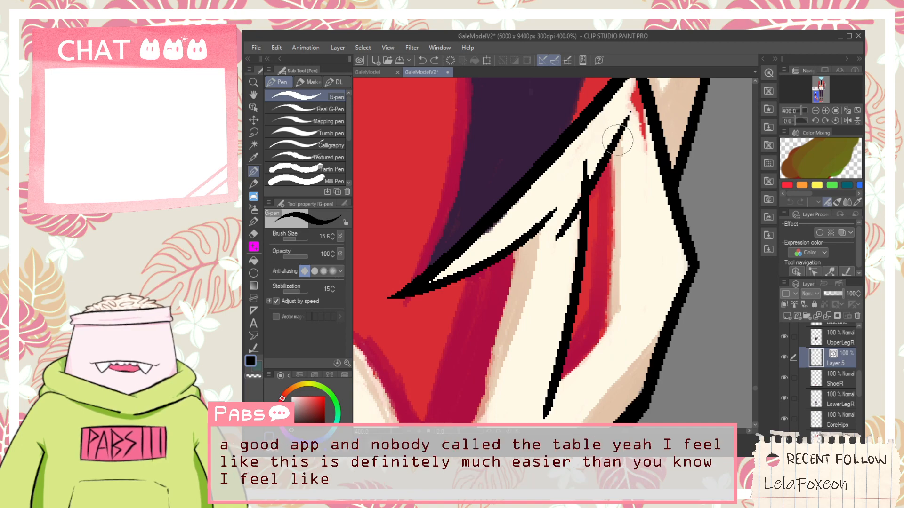
left_click_drag(615, 127, 618, 306)
key("ctrl+z")
left_click_drag(620, 127, 603, 329)
key("ctrl+z")
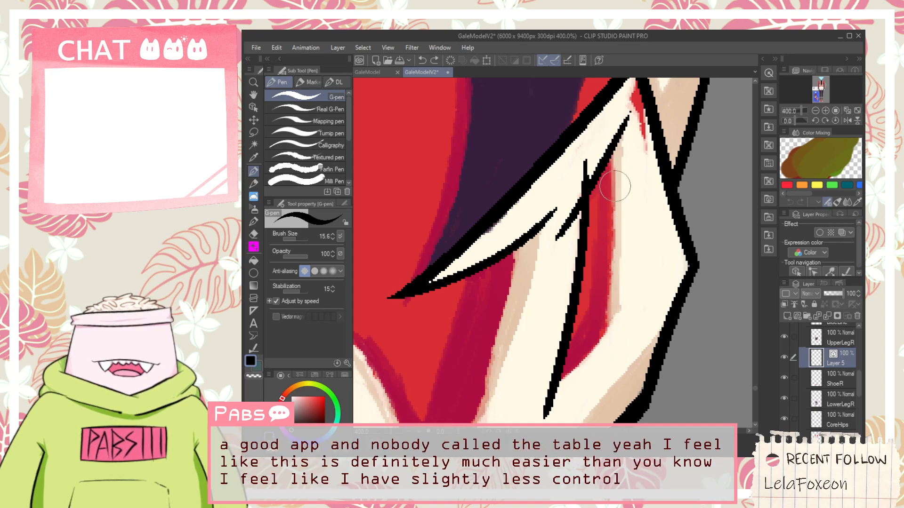
Ink the right edge and the slanted lower edge of the red inset with the G-pen.
mouse_move(623, 119)
left_mouse_down()
mouse_move(621, 381)
mouse_move(578, 360)
mouse_move(579, 309)
left_mouse_up()
key("ctrl+z")
left_click_drag(551, 336, 654, 207)
key("e")
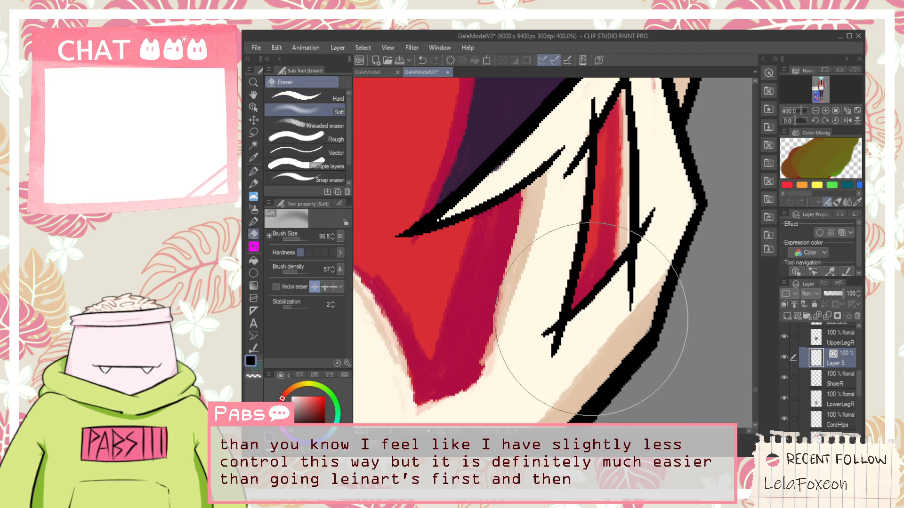
Trim the overshooting ink lines around the red inset with the Vector eraser and adjust its right edge line as an object.
left_click(295, 151)
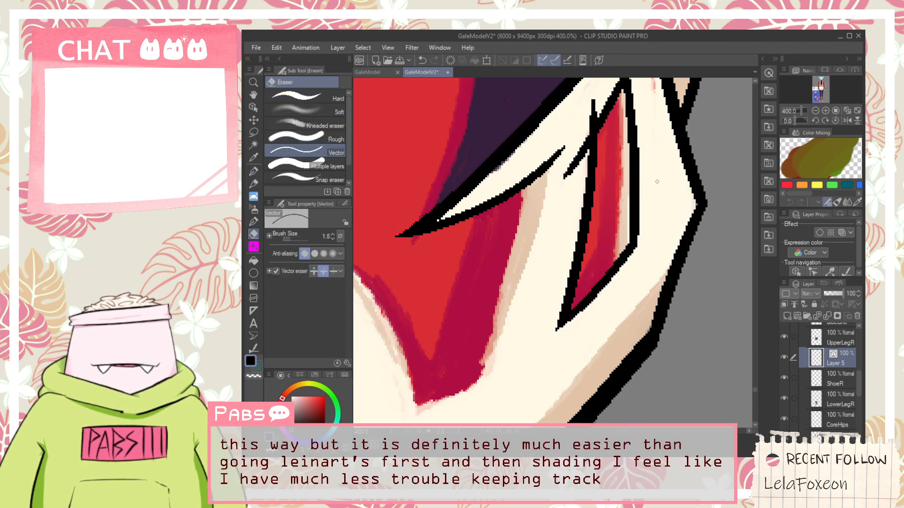
key("o")
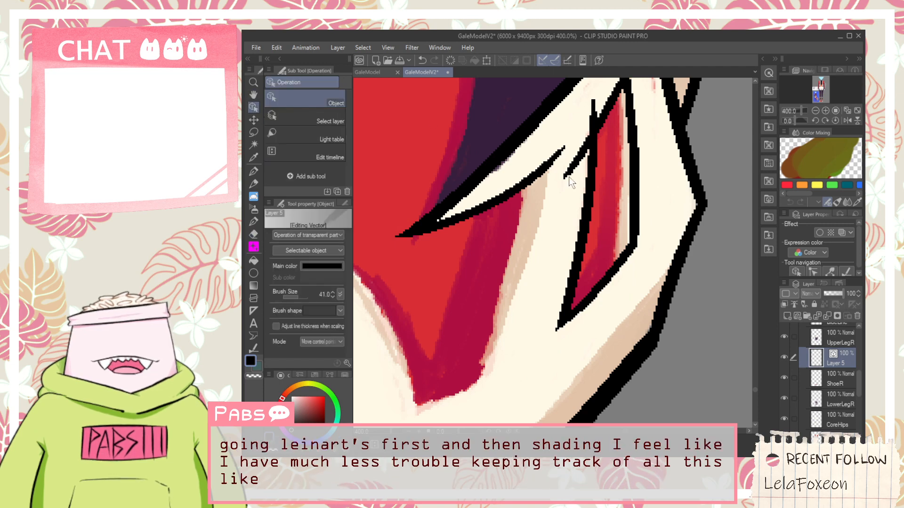
left_click(630, 258)
left_click_drag(629, 285, 663, 292)
key("e")
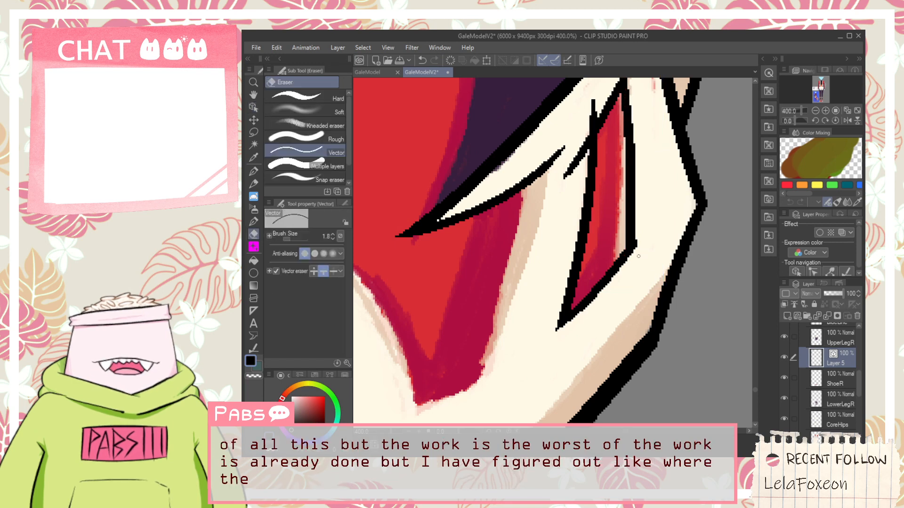
Erase the line overhang beyond the red inset's upper-left corner with the Vector eraser.
scroll(637, 249, "up", 2)
key("p")
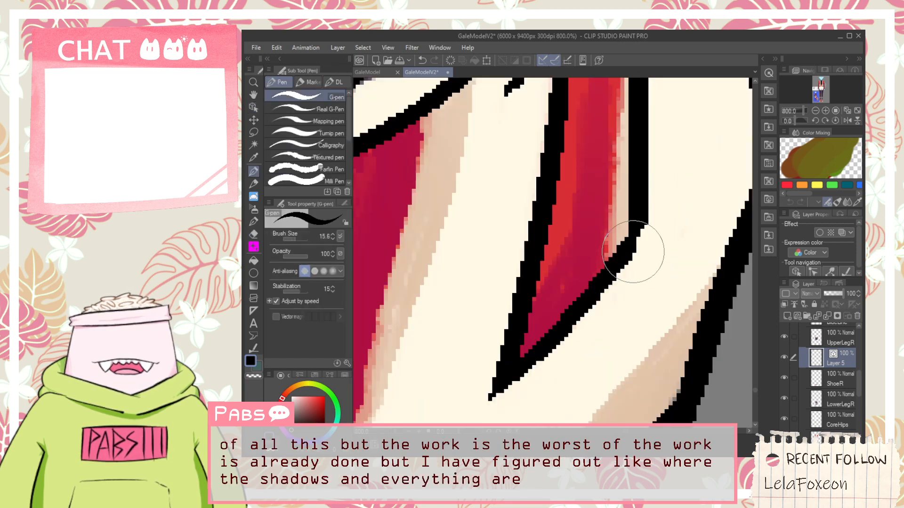
scroll(631, 207, "down", 2)
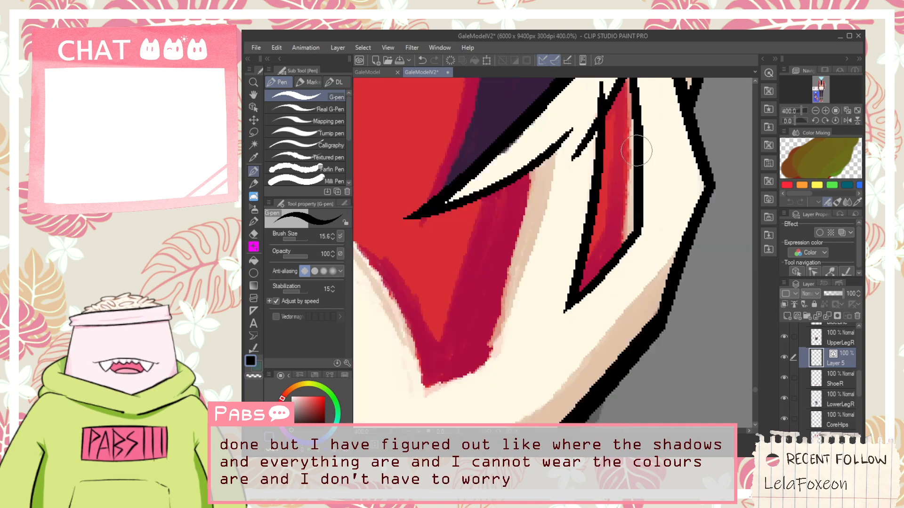
key("e")
scroll(565, 214, "up", 2)
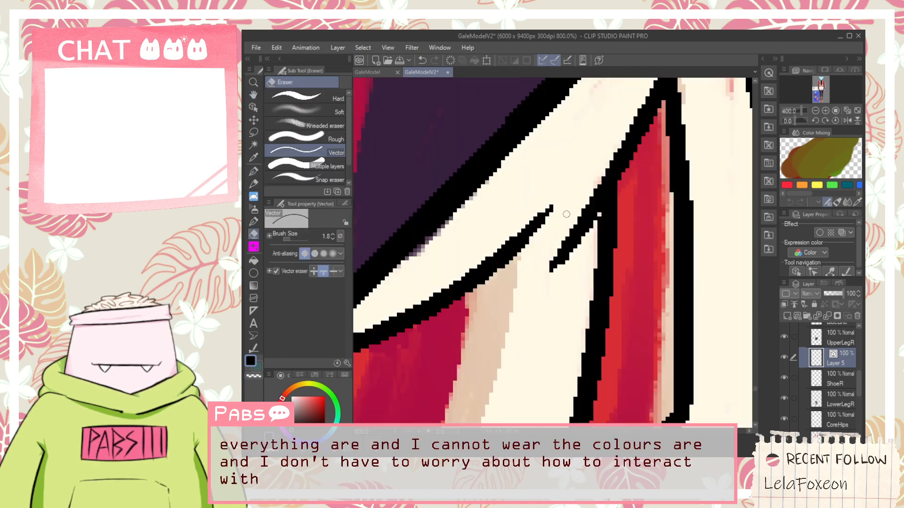
left_click_drag(586, 226, 573, 246)
Re-ink the curved lower edge of the pointed cream flap with the G-pen and undo the surplus stroke.
scroll(602, 185, "down", 2)
scroll(565, 202, "up", 2)
key("p")
left_click_drag(494, 265, 616, 173)
key("ctrl+z")
left_click_drag(479, 284, 617, 184)
key("e")
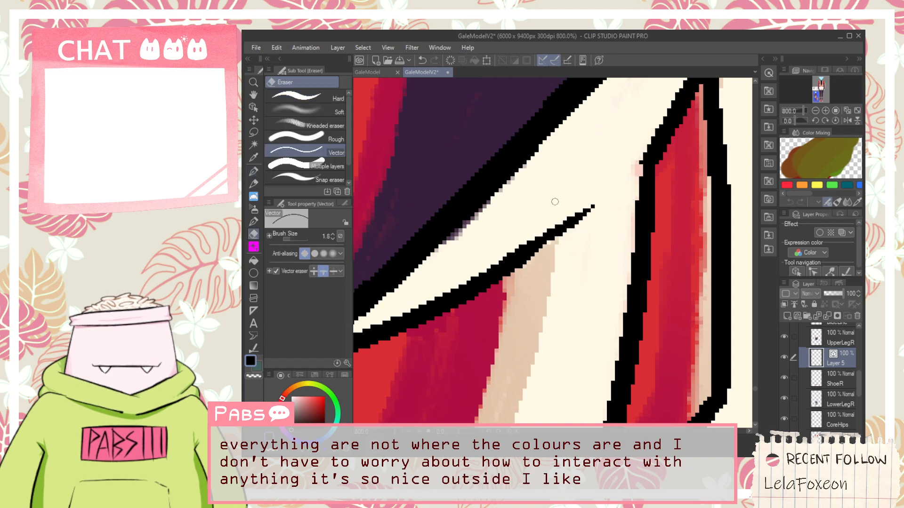
key("p")
scroll(467, 225, "down", 2)
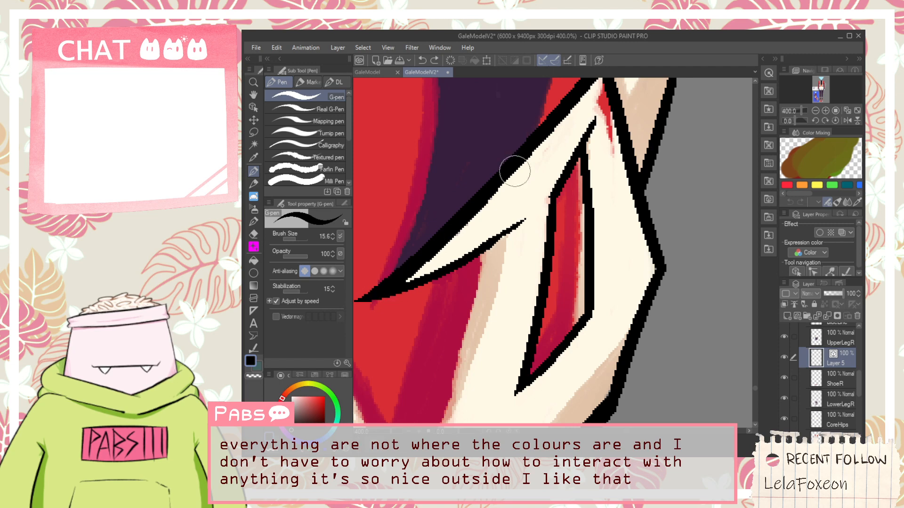
key("ctrl+z")
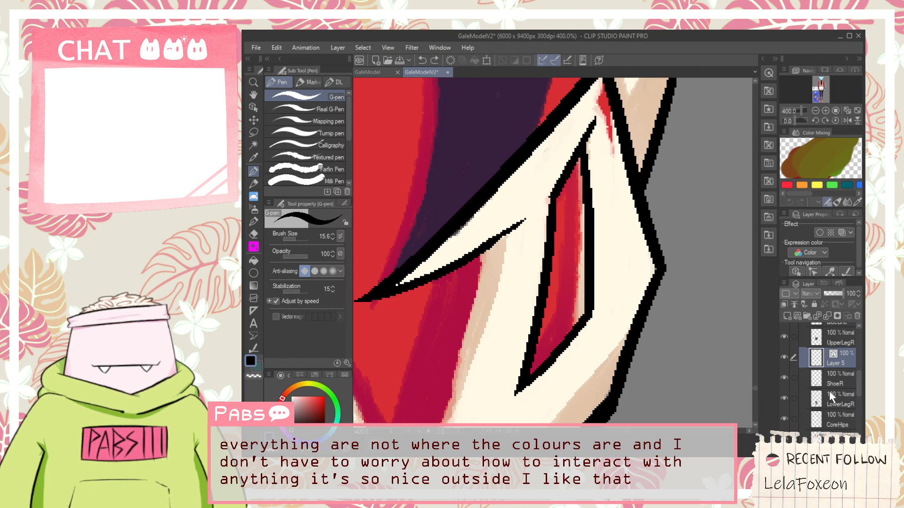
On the ShoeR layer, paint sampled cream along the slanted upper edge of the pointed flap.
left_click(832, 378)
left_click(493, 209, "alt")
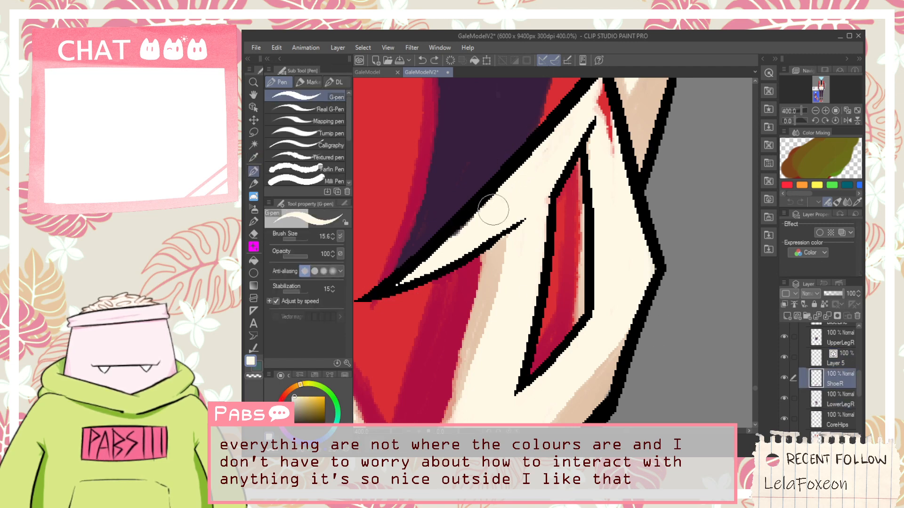
mouse_move(464, 233)
left_mouse_down()
mouse_move(569, 123)
mouse_move(533, 162)
left_mouse_up()
left_click(513, 172, "alt")
left_click_drag(608, 124, 556, 202)
scroll(558, 207, "up", 1)
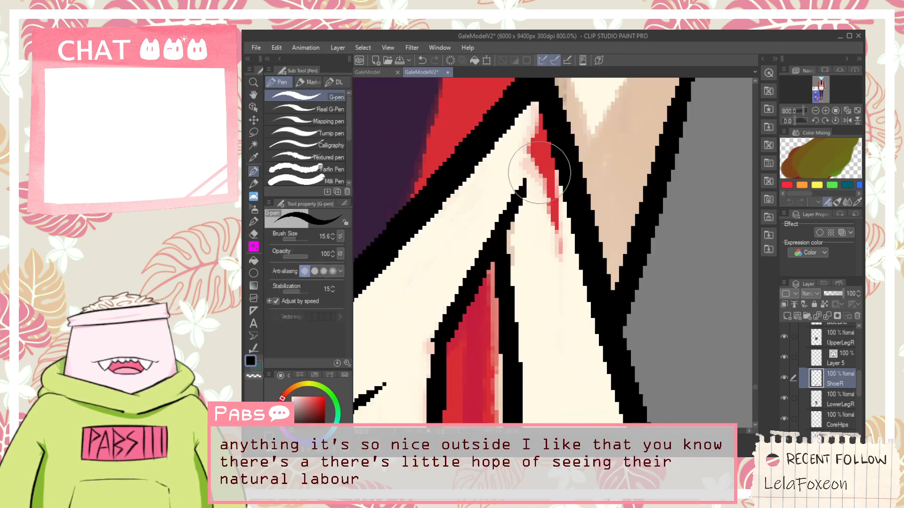
left_click_drag(532, 156, 551, 134)
key("ctrl+z")
left_click_drag(533, 173, 556, 124)
key("ctrl+z")
left_click_drag(535, 162, 568, 282)
left_click_drag(557, 225, 566, 182)
key("i")
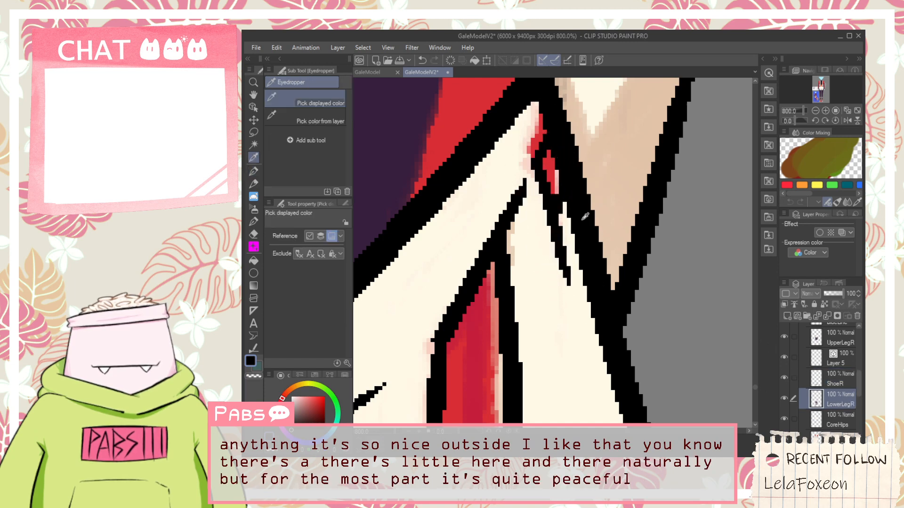
key("ctrl+z")
key("ctrl+z")
On Layer 5, ink the outline of the small red sliver below the cream panel's top corner and trim its stray end.
left_click(843, 363)
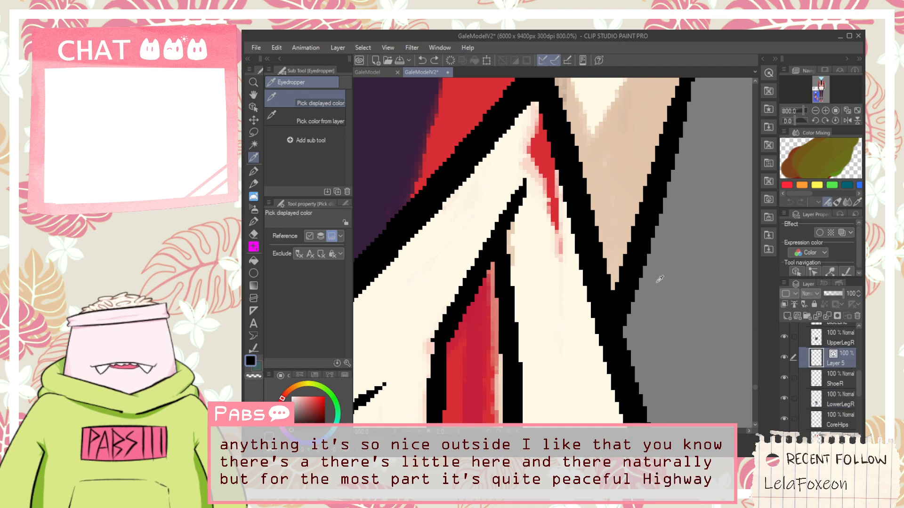
key("p")
left_click_drag(537, 175, 553, 138)
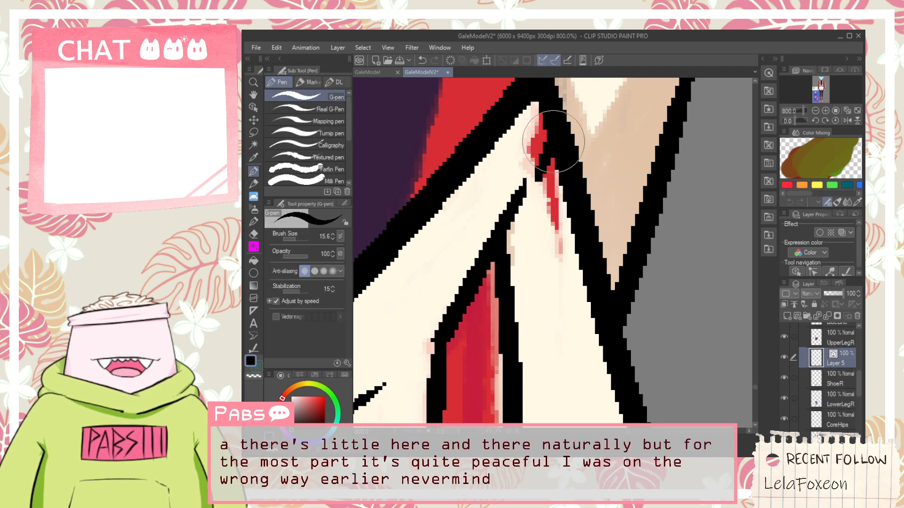
left_click_drag(556, 191, 571, 280)
key("ctrl+z")
left_click_drag(532, 165, 563, 288)
key("ctrl+z")
left_click_drag(541, 172, 571, 286)
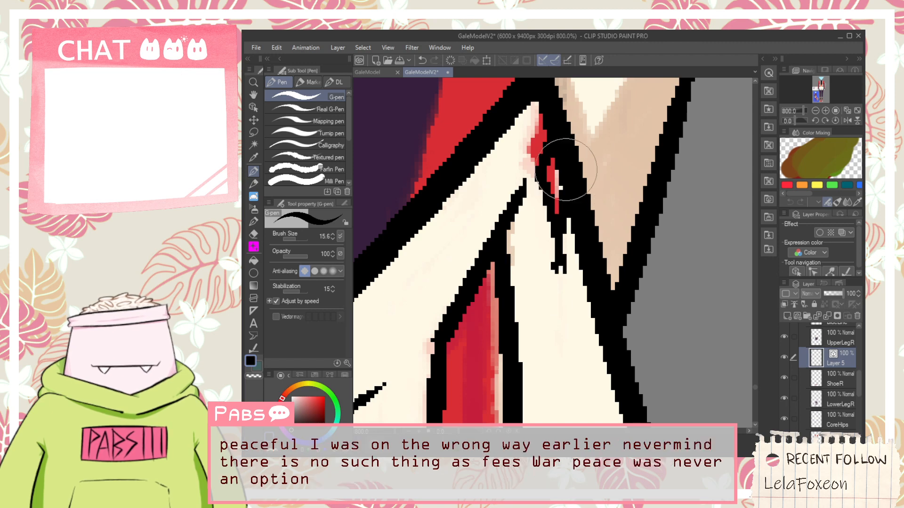
key("e")
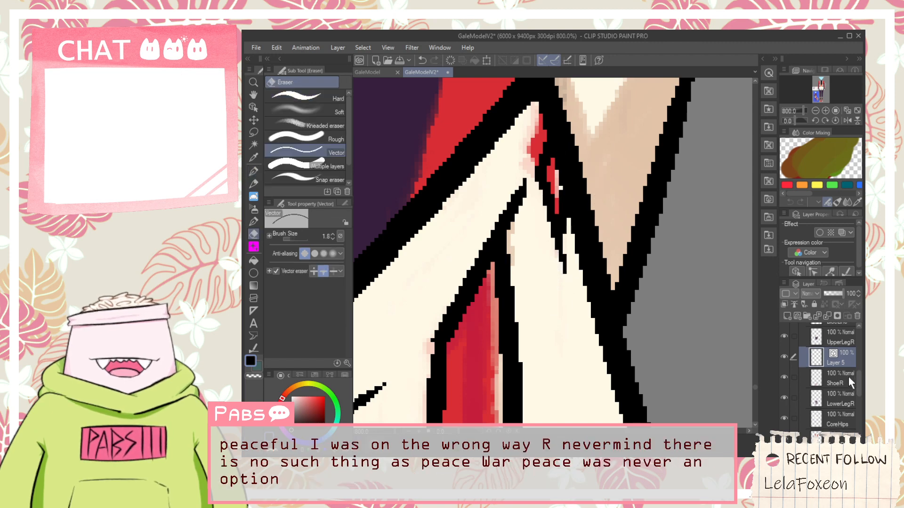
On the ShoeR layer, cover the red spill beside the small sliver with cream and repaint the sliver's inside red.
key("alt+[")
key("p")
key("x")
mouse_move(520, 219)
left_mouse_down()
mouse_move(531, 152)
mouse_move(567, 244)
left_mouse_up()
key("ctrl+z")
left_click(551, 181, "alt")
left_click_drag(552, 162, 555, 211)
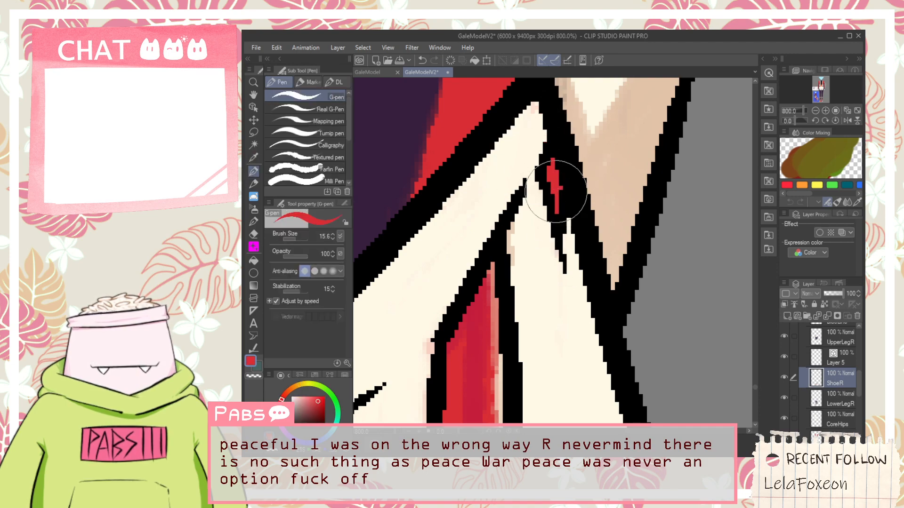
Check the shoe's line art by hiding and reshowing the LowerLegR and ShoeR layers.
scroll(558, 165, "down", 5)
left_click(785, 398)
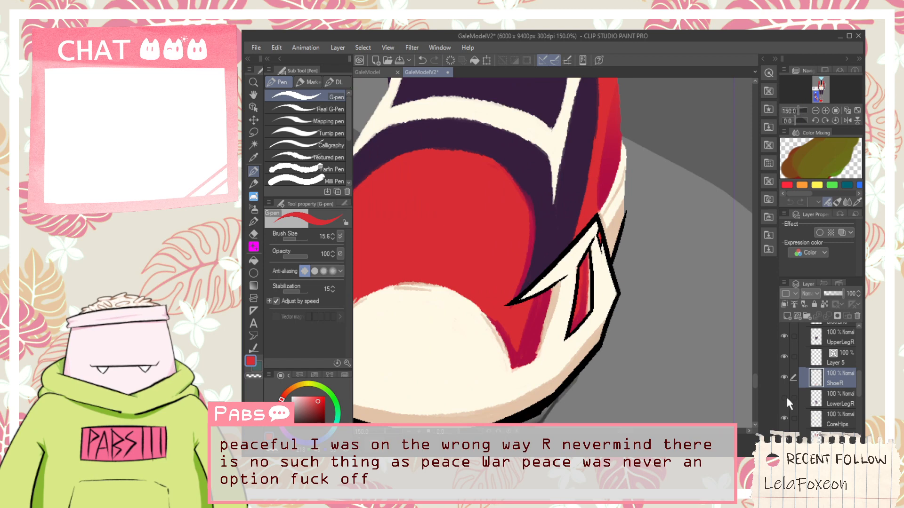
left_click(786, 398)
left_click(784, 377)
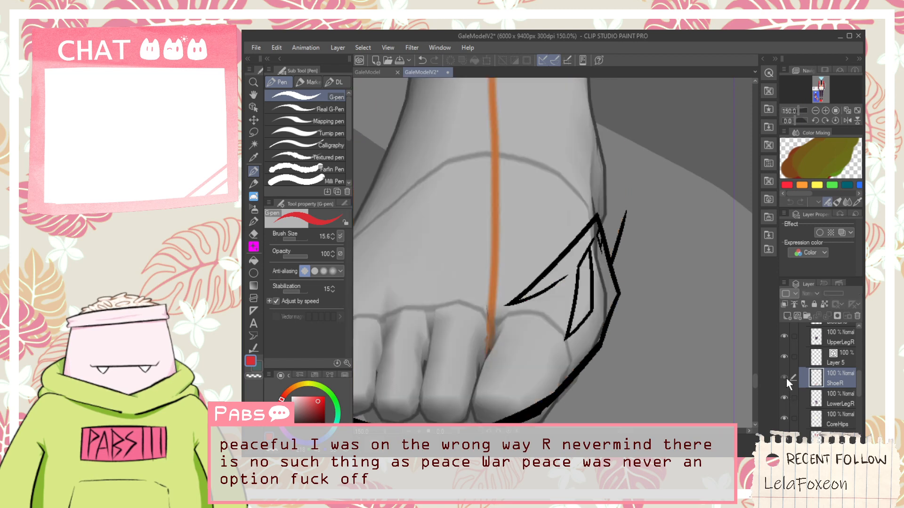
left_click(786, 377)
On Layer 5, ink the boundary between the dark red shading and the cream side panel in sampled black.
left_click(840, 358)
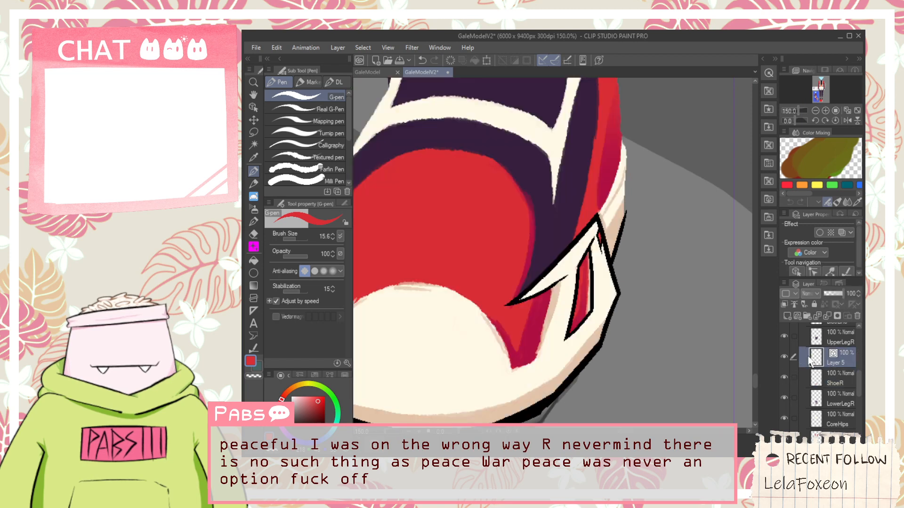
key("h")
scroll(591, 222, "down", 2)
key("i")
scroll(566, 251, "up", 7)
left_click(525, 267)
scroll(524, 266, "down", 2)
scroll(527, 264, "down", 3)
key("p")
scroll(524, 343, "up", 3)
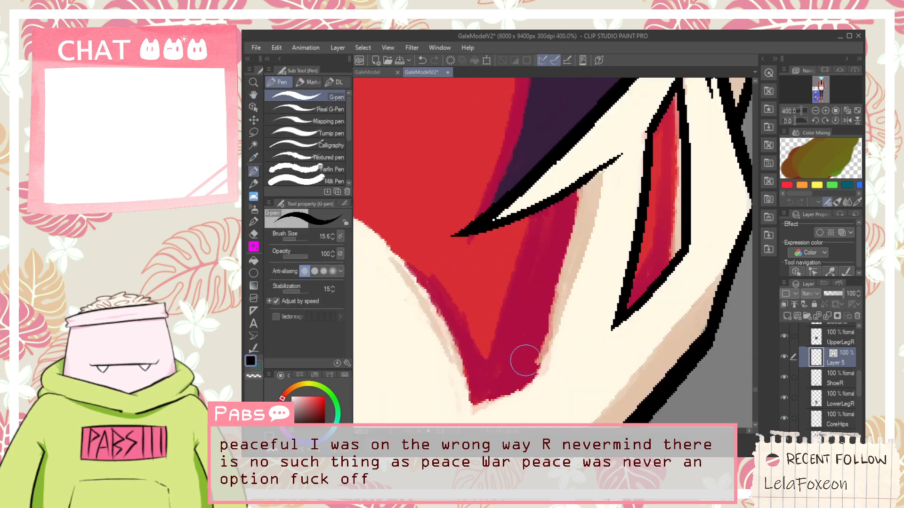
key("ctrl+z")
mouse_move(533, 381)
left_mouse_down()
mouse_move(571, 181)
mouse_move(526, 375)
mouse_move(590, 140)
left_mouse_up()
key("ctrl+z")
key("ctrl+z")
mouse_move(528, 380)
left_mouse_down()
mouse_move(584, 150)
mouse_move(587, 167)
left_mouse_up()
key("e")
Remove the ink line along the red inset's right edge.
scroll(584, 151, "down", 3)
key("space")
left_click_drag(652, 124, 630, 200)
scroll(630, 201, "up", 1)
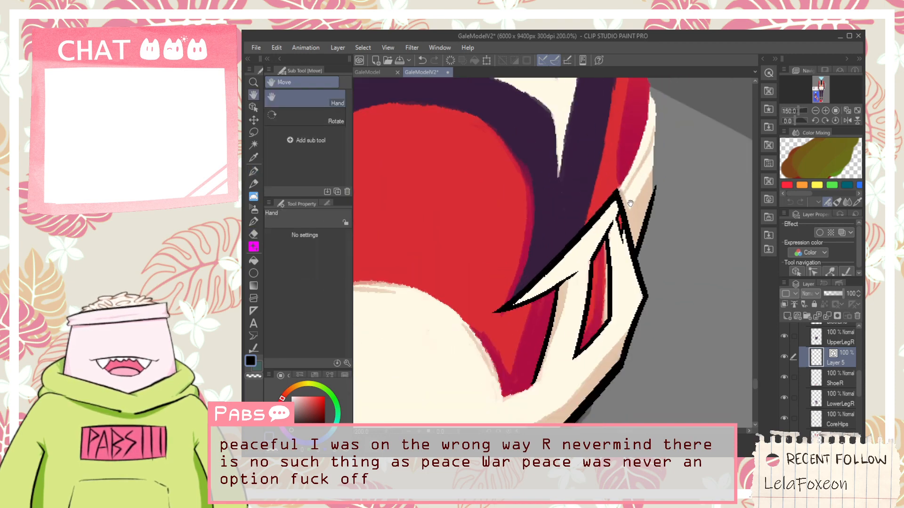
scroll(629, 200, "up", 1)
left_click_drag(587, 314, 612, 312)
key("space")
mouse_move(590, 249)
left_mouse_down()
mouse_move(609, 196)
mouse_move(611, 332)
left_mouse_up()
key("p")
key("ctrl+z")
left_click_drag(613, 171, 597, 370)
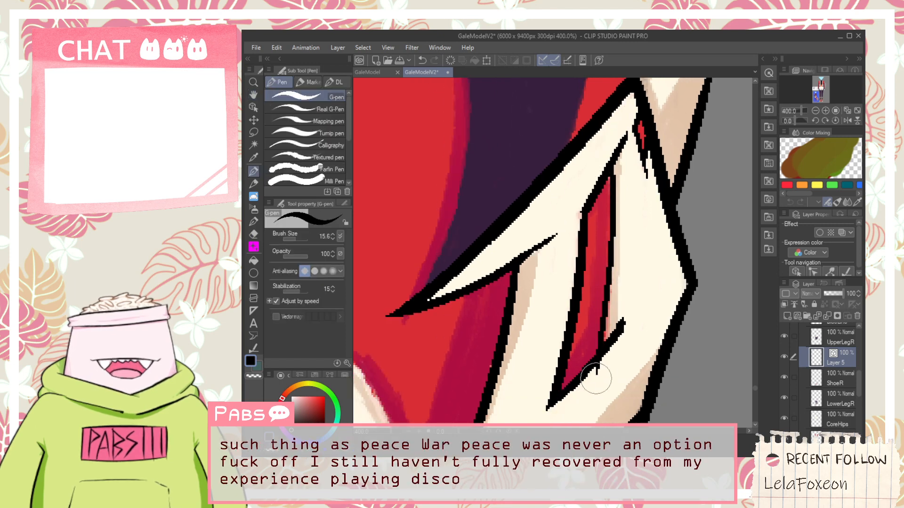
key("ctrl+z")
left_click_drag(610, 170, 593, 357)
key("ctrl+z")
left_click_drag(611, 154, 593, 401)
key("ctrl+z")
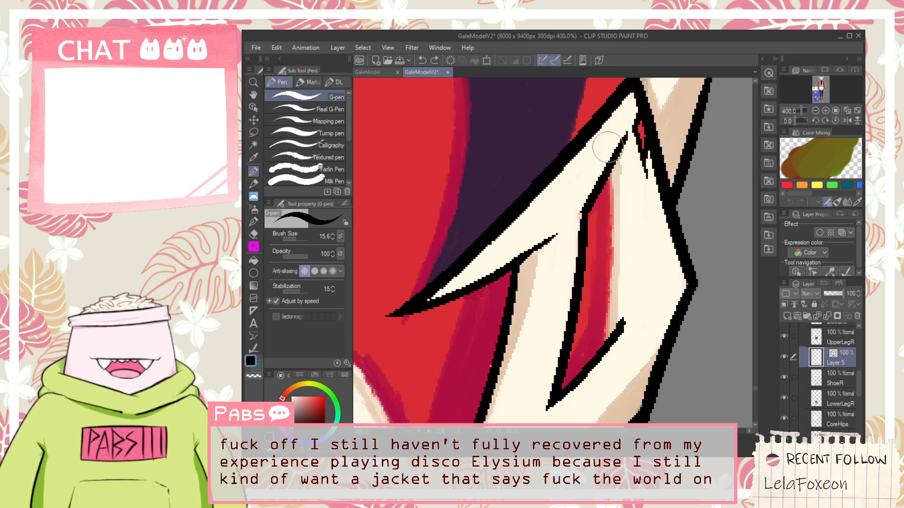
Ink the red inset's right edge closer to the red fill, trim its overshoots and accent the lower-right corner.
left_click_drag(607, 144, 593, 395)
key("e")
left_click_drag(607, 152, 617, 142)
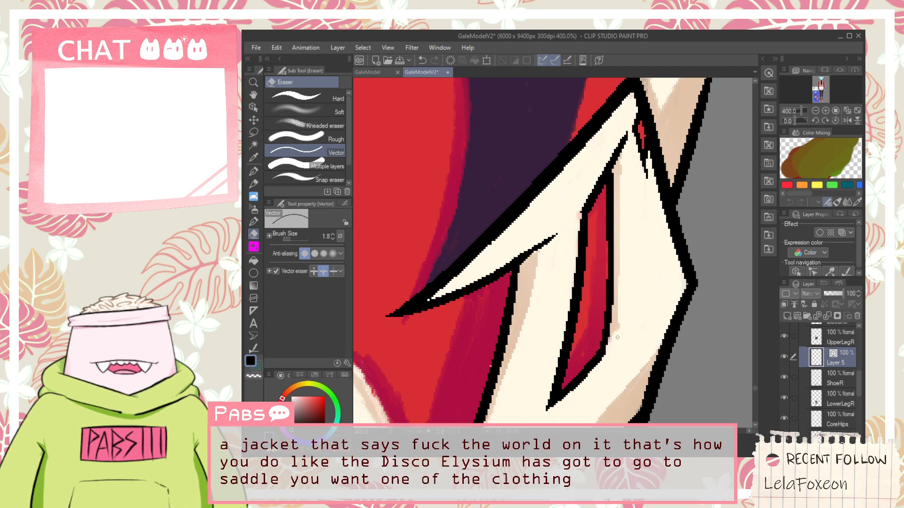
key("p")
left_click_drag(611, 343, 625, 316)
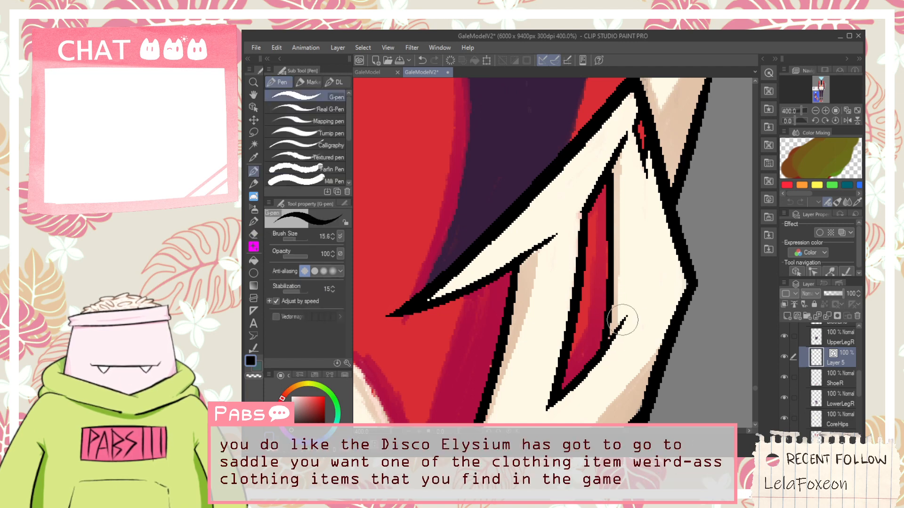
Clear the outline at the cream panel's top corner, where the slanted edge meets the outer edge.
scroll(614, 338, "up", 2)
scroll(619, 328, "down", 4)
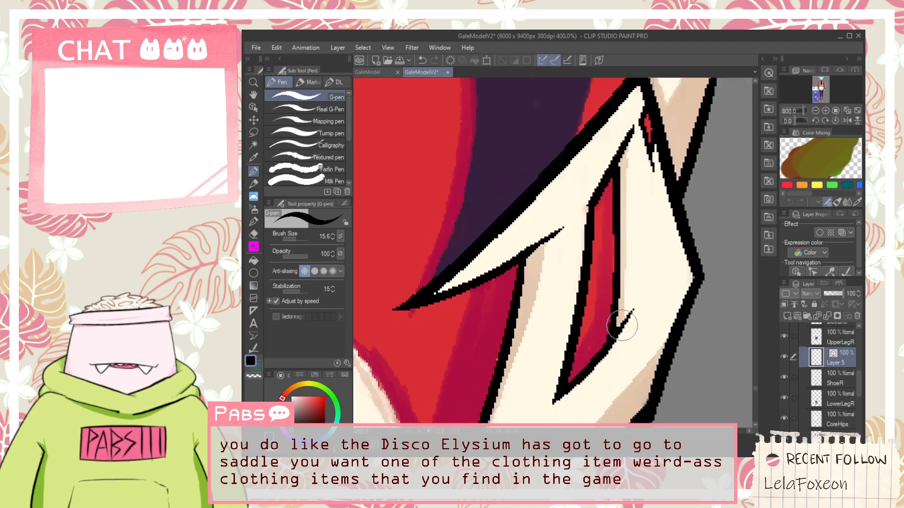
key("space")
left_click_drag(641, 258, 639, 280)
scroll(639, 280, "up", 1)
scroll(639, 281, "up", 2)
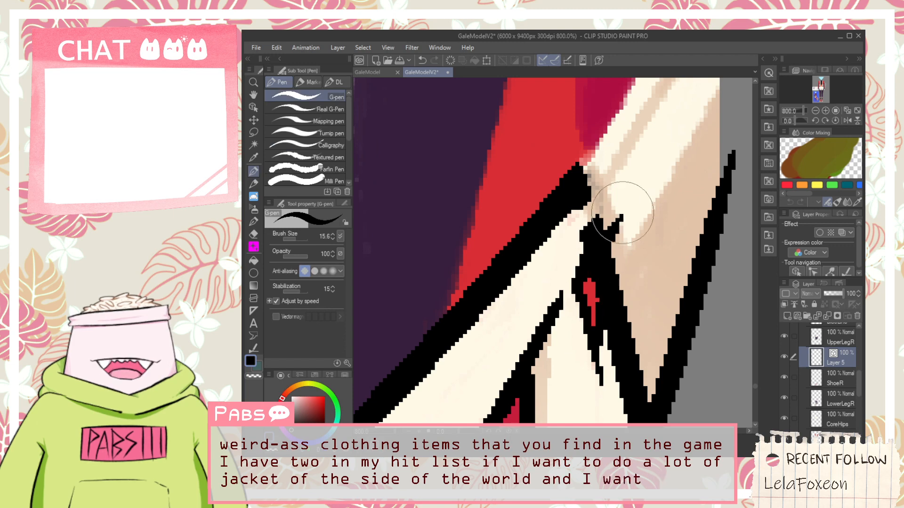
key("e")
key("p")
scroll(589, 263, "up", 2)
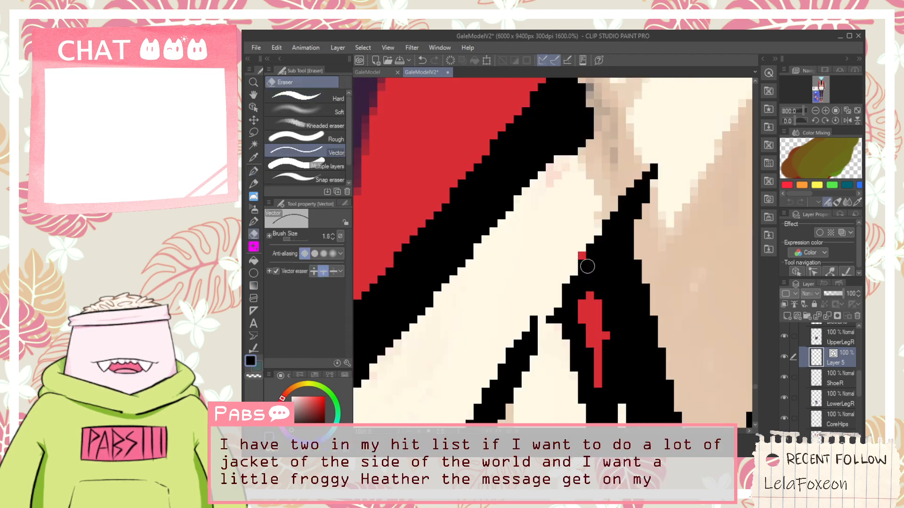
Close the cream panel's top corner with a short G-pen line joining the slanted and outer edges.
key("ctrl+z")
left_click_drag(577, 104, 640, 229)
key("ctrl+z")
left_click_drag(582, 125, 638, 227)
key("ctrl+z")
mouse_move(588, 121)
left_mouse_down()
mouse_move(636, 166)
mouse_move(621, 229)
mouse_move(679, 196)
left_mouse_up()
key("e")
Set Adjust line width to scale down by 0.90 across the whole line and thin the cream flap's slanted upper outline.
scroll(635, 166, "down", 8)
scroll(621, 228, "up", 2)
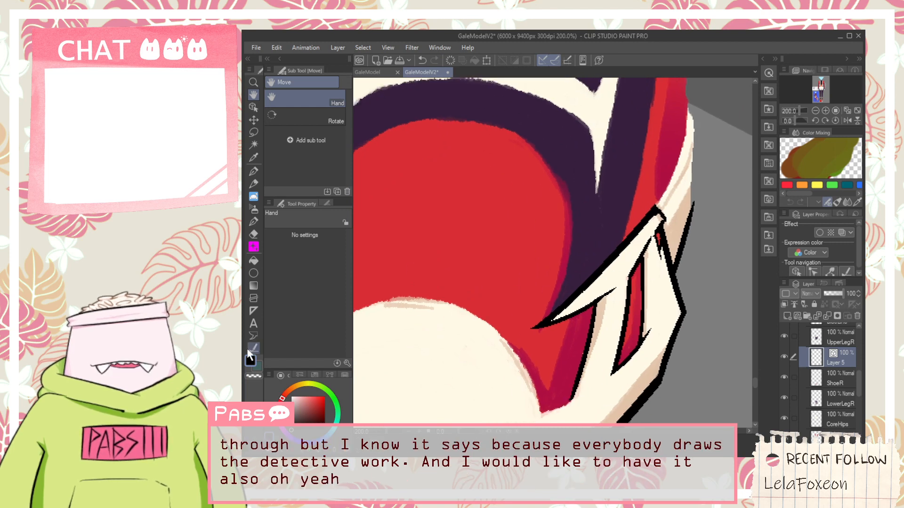
left_click(252, 349)
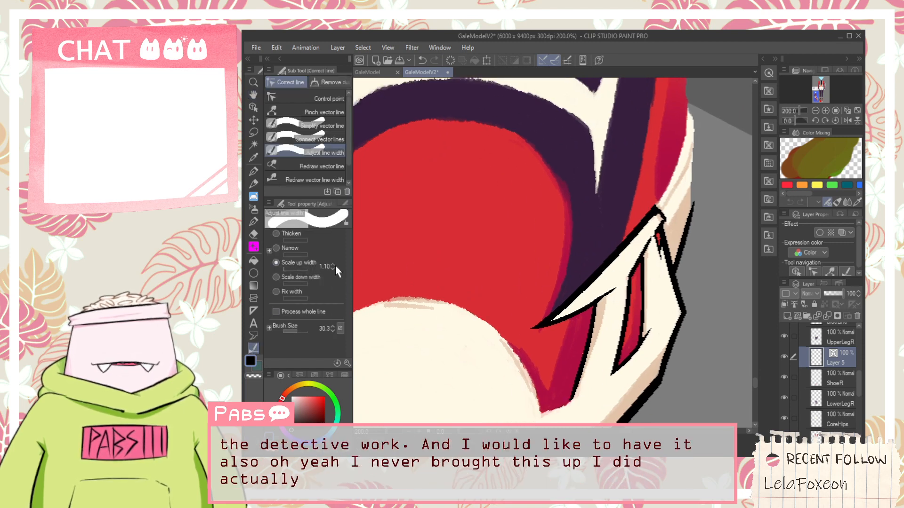
left_click(321, 276)
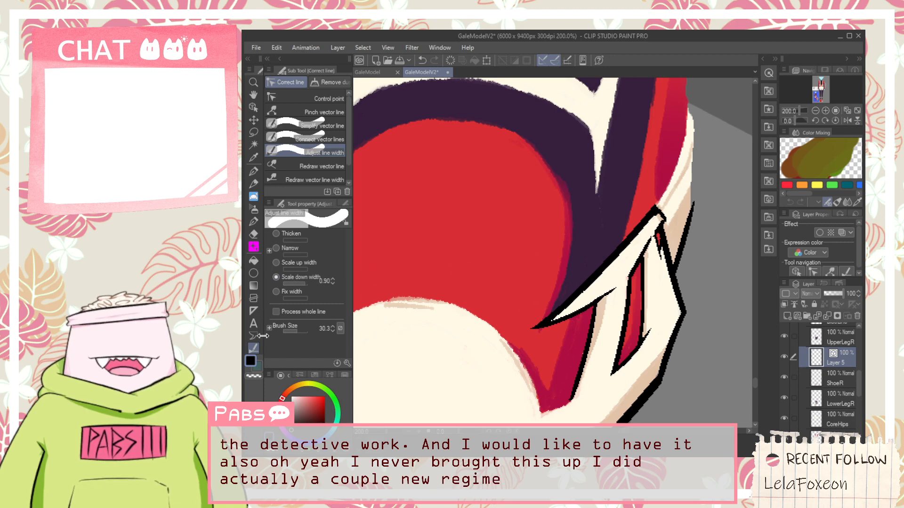
left_click(282, 249)
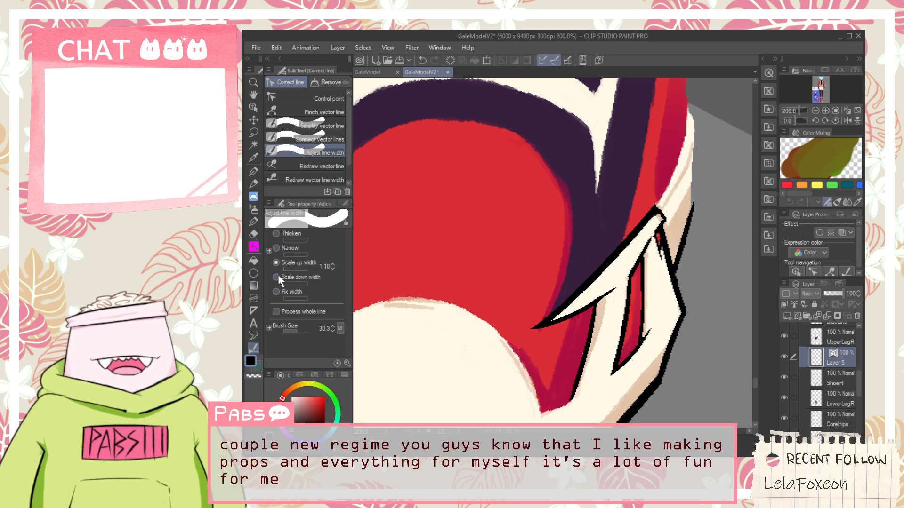
left_click(277, 278)
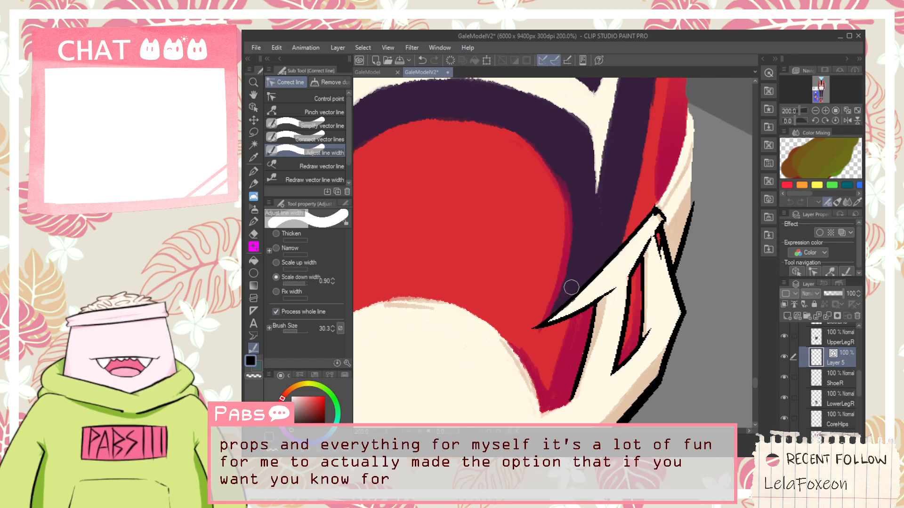
scroll(570, 287, "up", 4)
scroll(523, 336, "down", 2)
key("space")
left_click_drag(521, 334, 568, 269)
key("e")
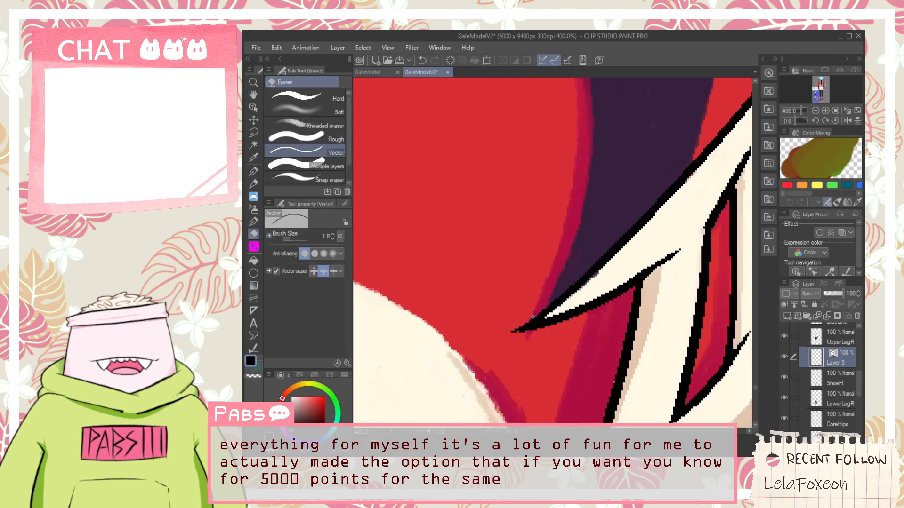
scroll(541, 315, "up", 2)
scroll(547, 296, "down", 4)
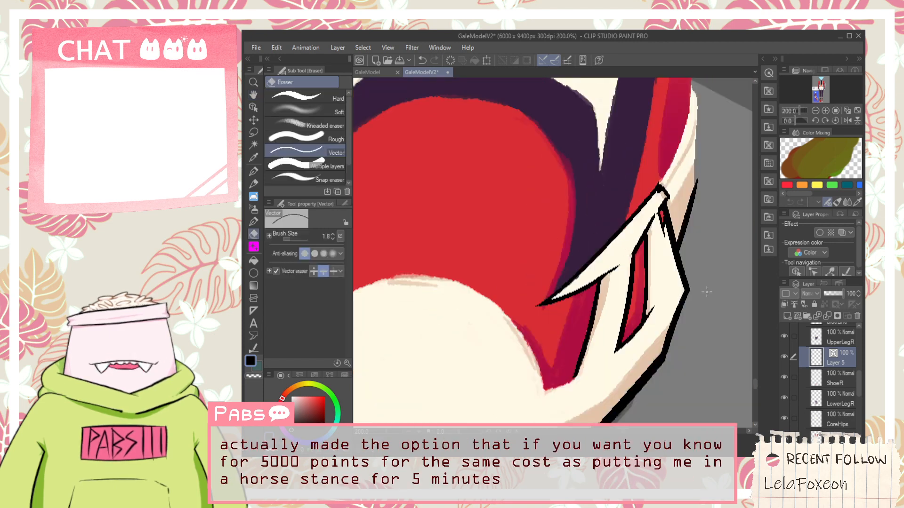
Select the ShoeR layer and sample the shoe's cream colour for the G-pen.
left_click(840, 375)
key("p")
scroll(543, 307, "up", 2)
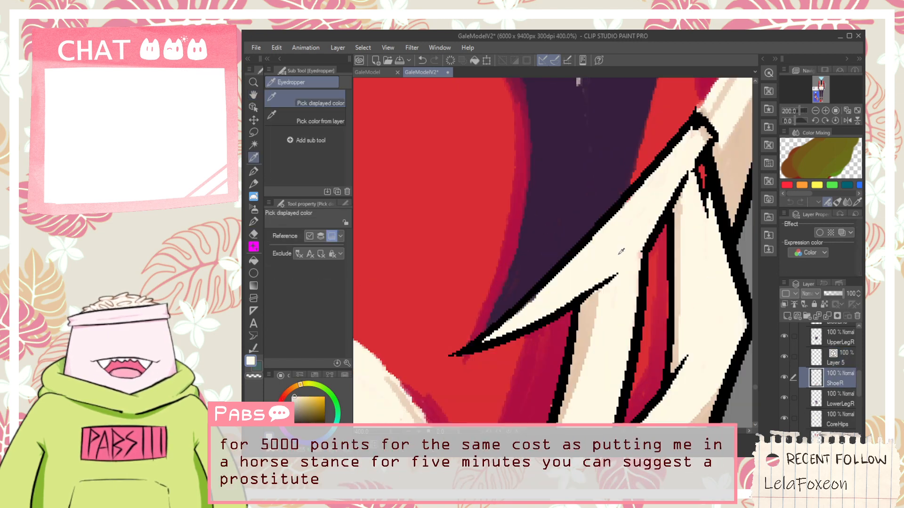
scroll(543, 309, "up", 2)
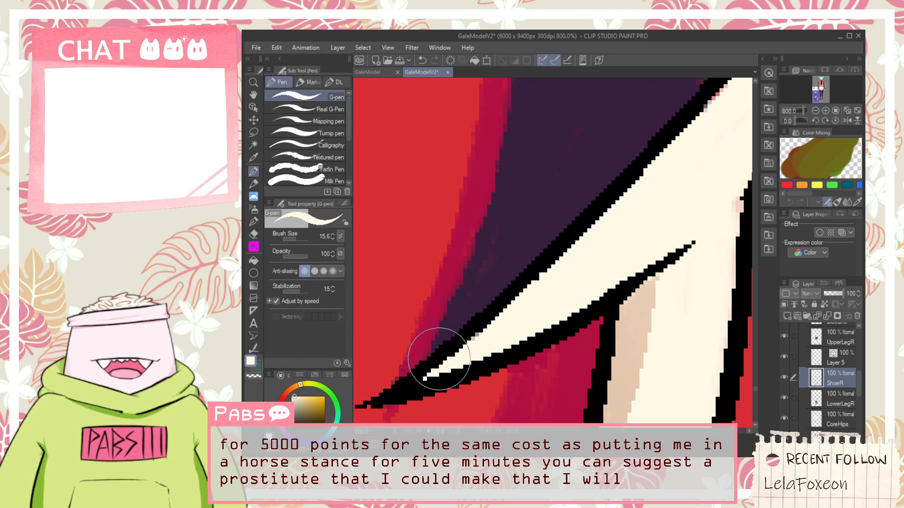
scroll(517, 302, "down", 2)
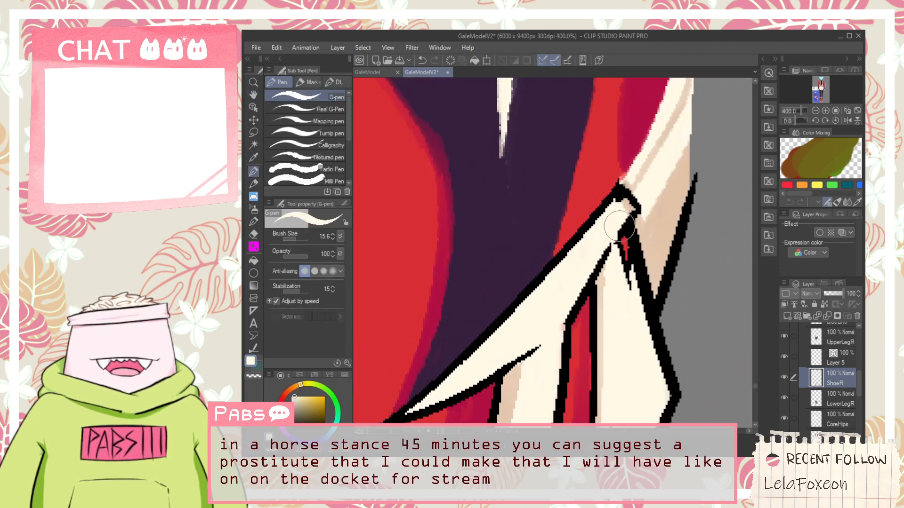
Reshape the cream flap's top corner on Layer 5 into a sharp peak by moving the vector line's control points.
scroll(621, 224, "down", 4)
key("space")
left_click_drag(621, 223, 607, 268)
scroll(603, 275, "up", 7)
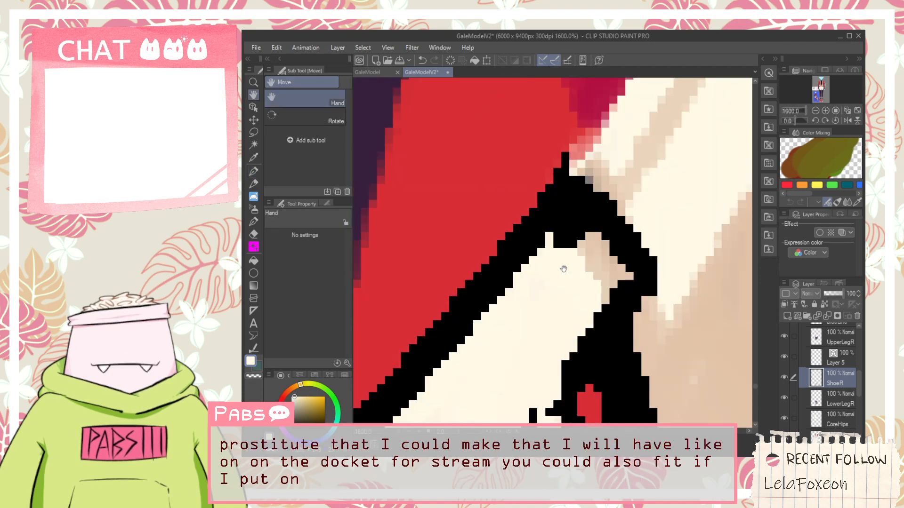
left_click(253, 106)
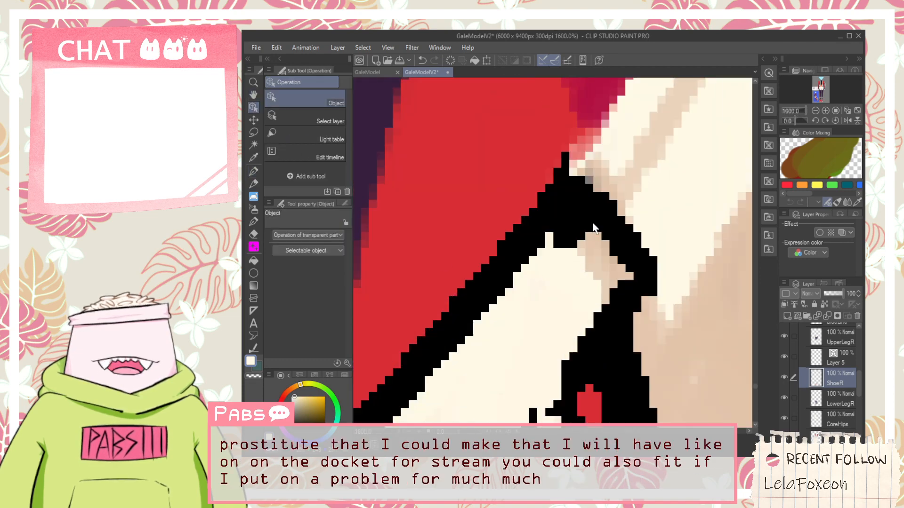
left_click(830, 360)
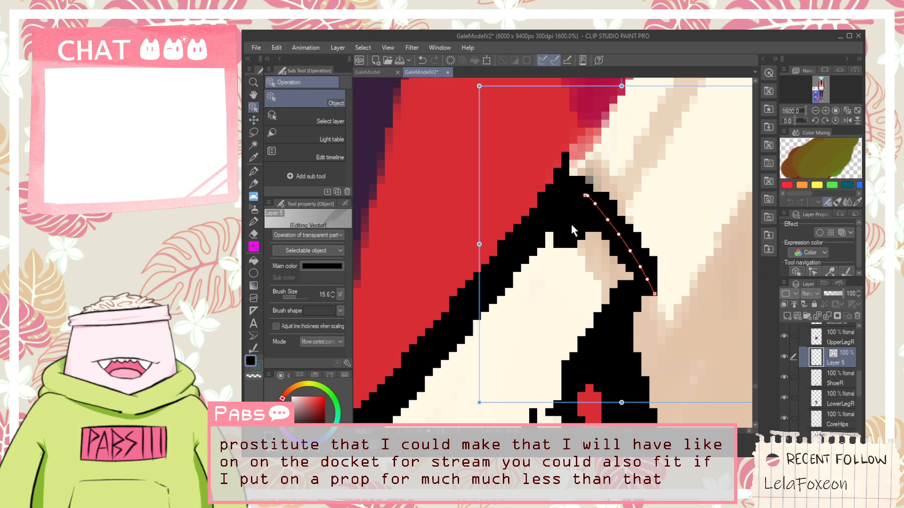
left_click(548, 227)
mouse_move(547, 224)
left_mouse_down()
mouse_move(555, 232)
mouse_move(559, 204)
left_mouse_up()
key("ctrl+z")
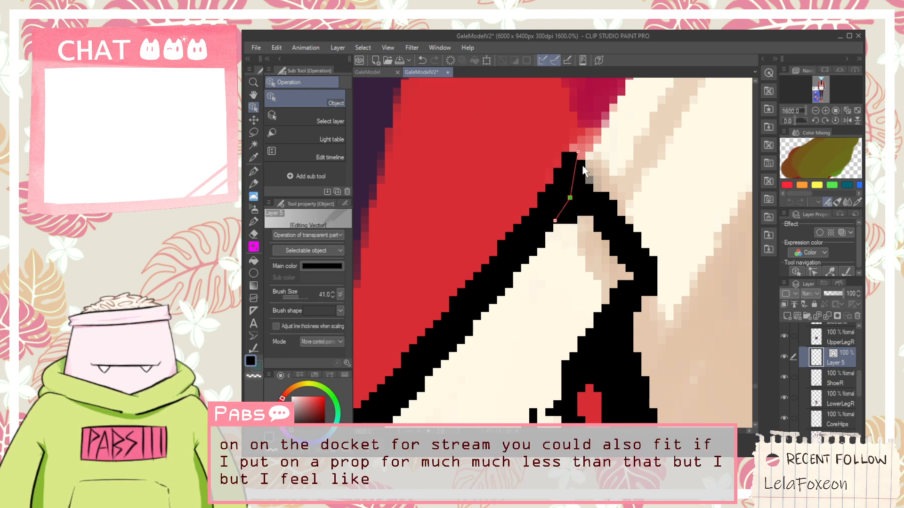
left_click_drag(606, 188, 613, 251)
left_click_drag(570, 197, 582, 171)
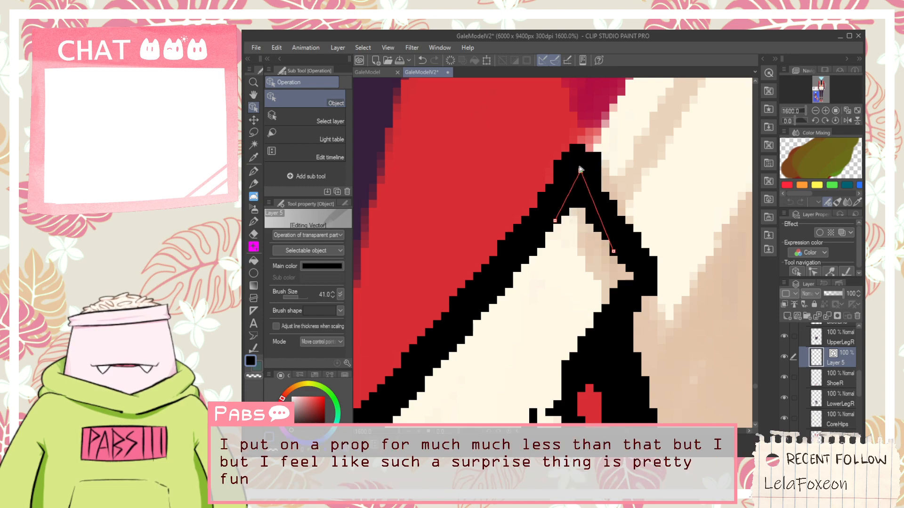
Return to the G-pen and sample black from the shoe's outline as the drawing colour.
scroll(584, 184, "down", 4)
key("p")
scroll(597, 222, "down", 2)
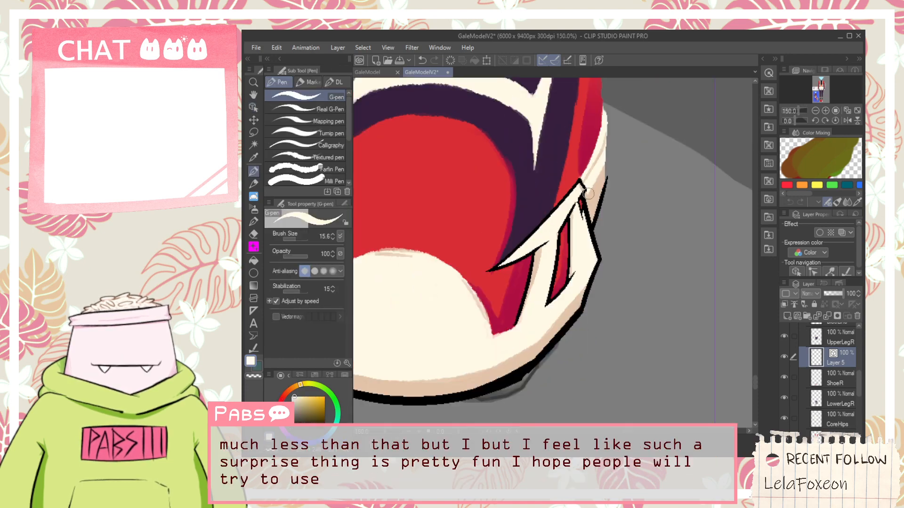
left_click(597, 223, "alt")
left_click(595, 222)
scroll(521, 282, "up", 3)
key("p")
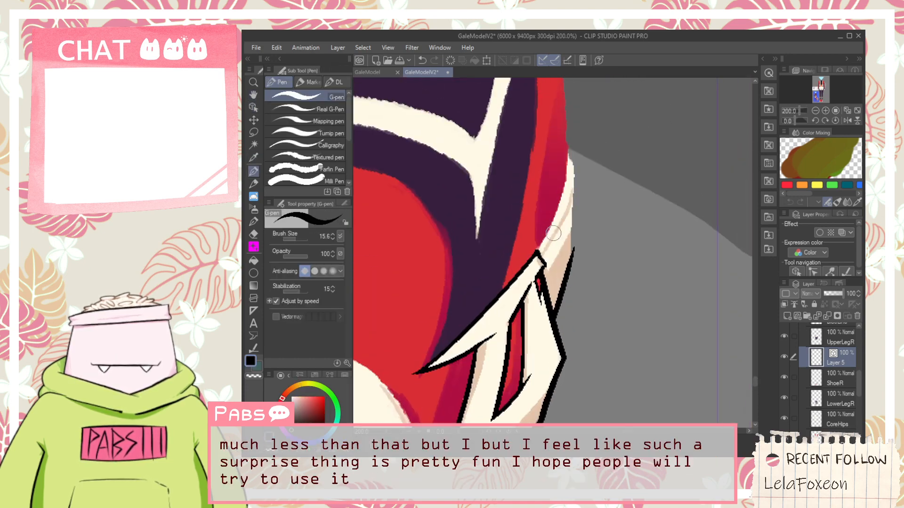
left_click_drag(480, 282, 584, 125)
key("ctrl+z")
left_click_drag(478, 282, 571, 124)
scroll(595, 132, "down", 2)
scroll(595, 133, "up", 2)
key("ctrl+z")
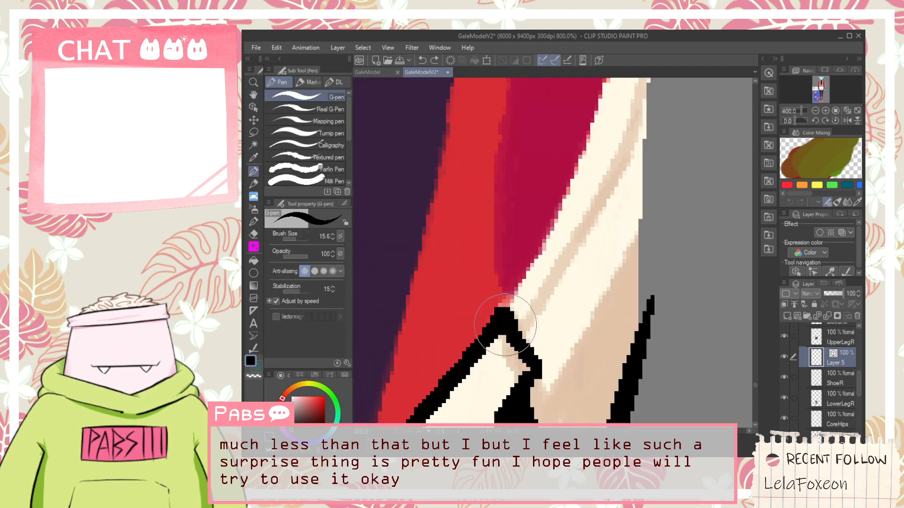
Ink the boundary between the crimson panel and the cream side strip, from the flap's peak up to the strip's top.
left_click_drag(490, 319, 597, 104)
key("ctrl+z")
mouse_move(490, 306)
left_mouse_down()
mouse_move(587, 113)
mouse_move(596, 204)
mouse_move(573, 290)
mouse_move(605, 122)
left_mouse_up()
key("ctrl+z")
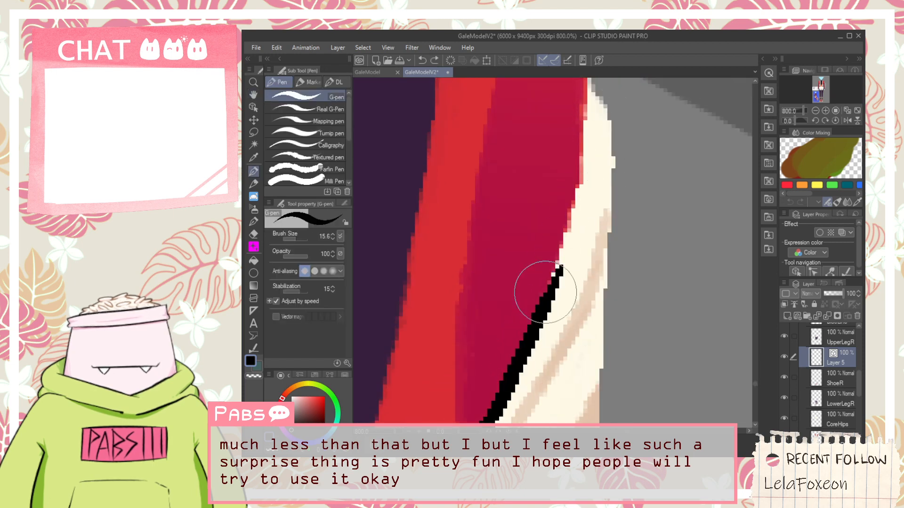
left_click_drag(550, 288, 597, 114)
key("space")
mouse_move(601, 180)
left_mouse_down()
mouse_move(582, 241)
mouse_move(575, 137)
mouse_move(544, 297)
left_mouse_up()
key("ctrl+z")
key("ctrl+z")
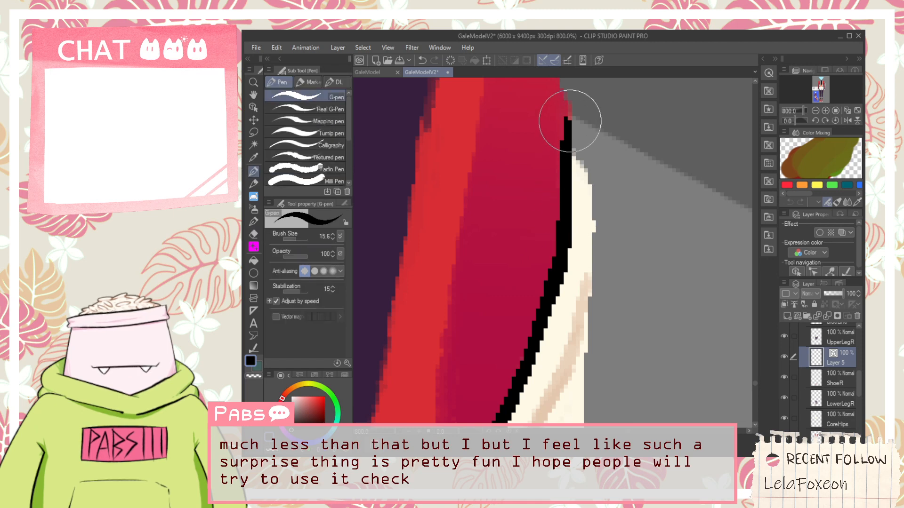
Ink the cream side strip's outer edge downward from its top point and trim the overshoot.
left_click_drag(570, 120, 604, 247)
left_click_drag(593, 203, 582, 394)
key("ctrl+z")
key("ctrl+z")
left_click_drag(595, 222, 591, 412)
key("e")
scroll(612, 216, "down", 4)
scroll(613, 243, "up", 2)
left_click_drag(613, 243, 590, 169)
scroll(590, 169, "up", 2)
Ink the lower stretch of the strip's outer edge into the existing side outline and trim the excess.
key("p")
mouse_move(589, 123)
left_mouse_down()
mouse_move(575, 354)
mouse_move(568, 317)
mouse_move(586, 100)
left_mouse_up()
key("ctrl+z")
left_click_drag(579, 138, 562, 372)
key("e")
left_click_drag(579, 322, 588, 347)
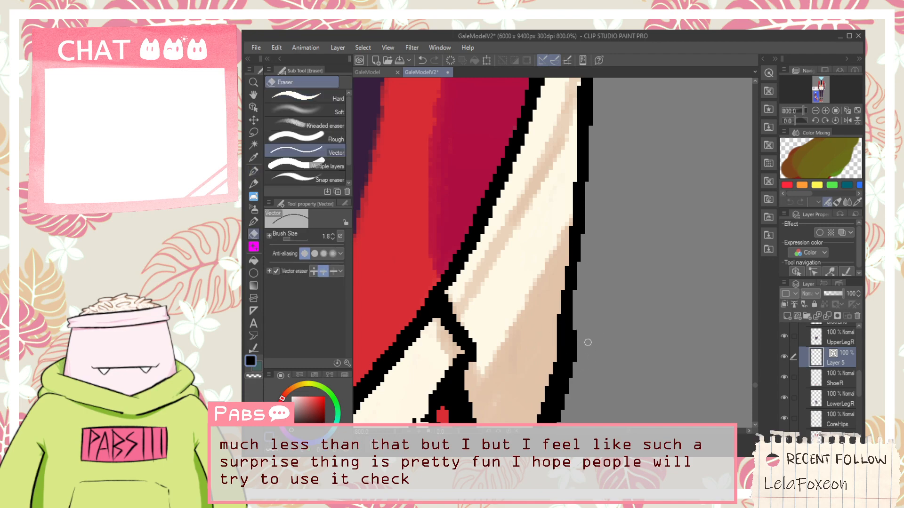
Draw thin black crease lines along the beige shading inside the cream side strip.
key("p")
left_click_drag(475, 390, 561, 245)
scroll(561, 246, "down", 2)
scroll(563, 246, "down", 3)
scroll(567, 256, "up", 3)
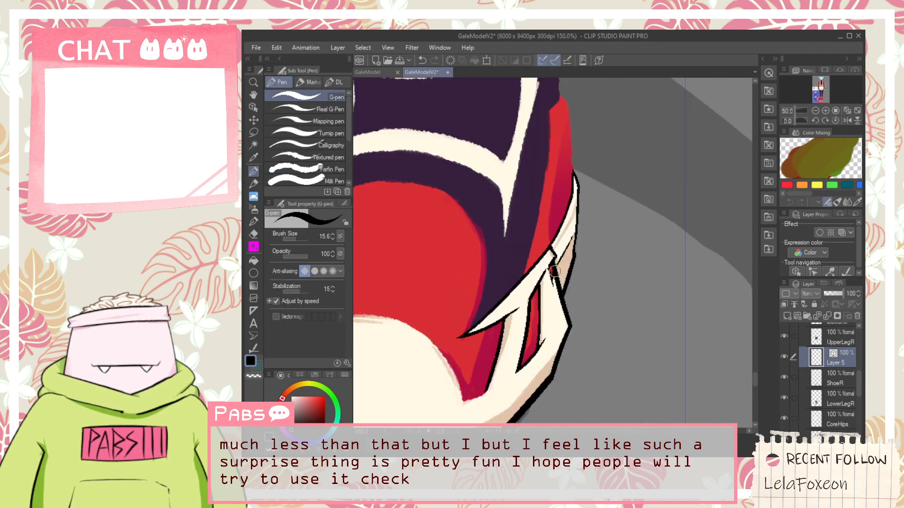
scroll(568, 256, "up", 2)
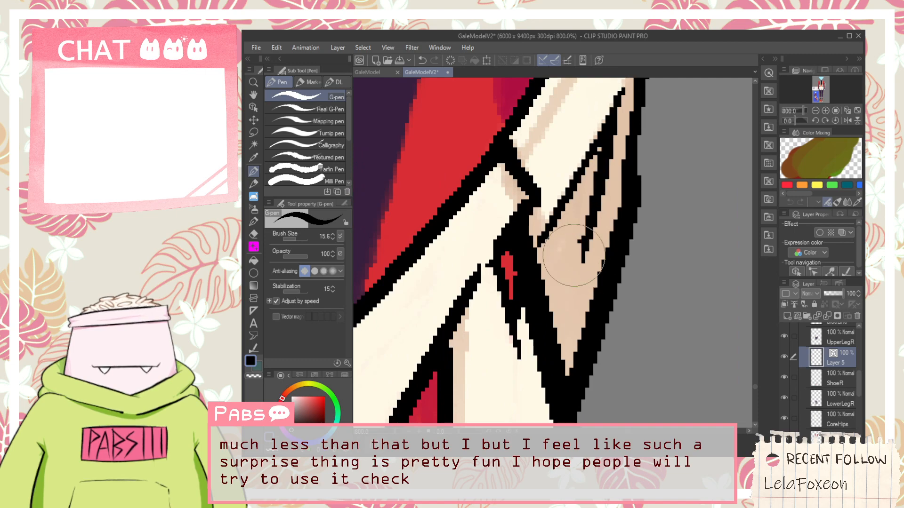
scroll(581, 240, "down", 5)
key("h")
left_click_drag(532, 279, 560, 247)
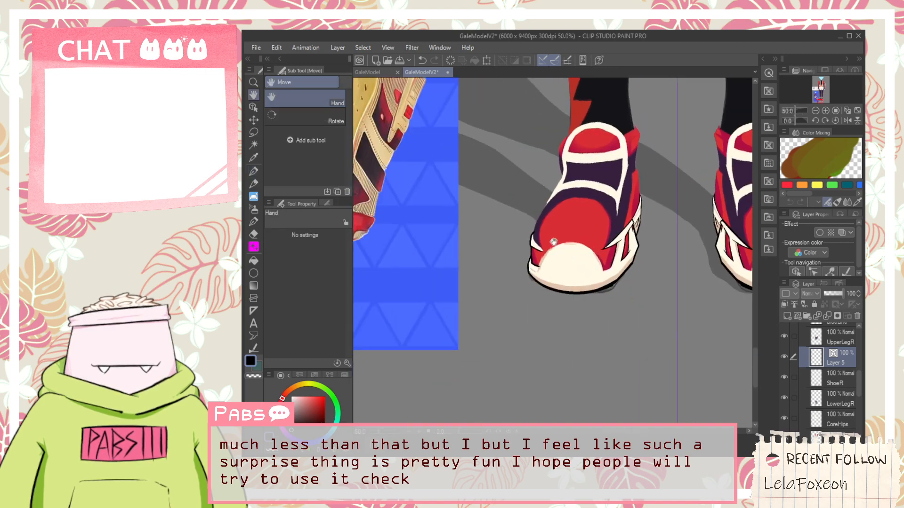
scroll(560, 247, "up", 3)
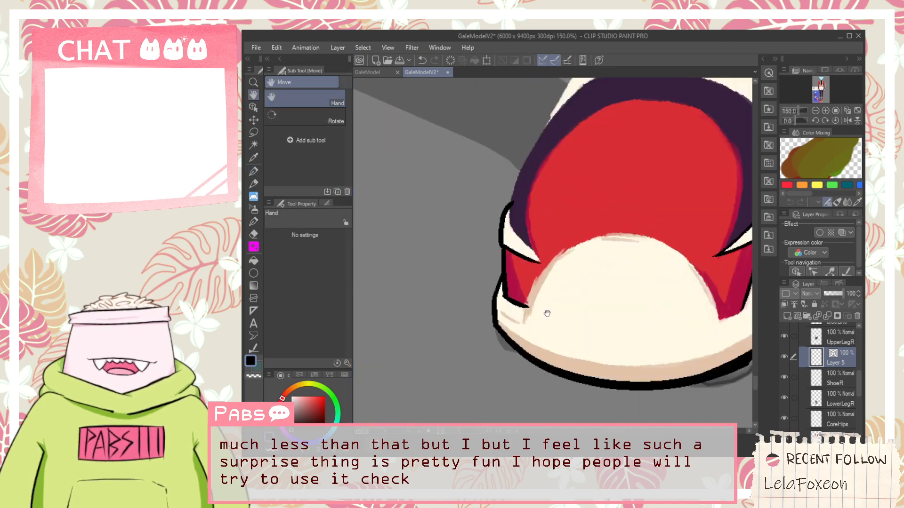
scroll(546, 306, "up", 1)
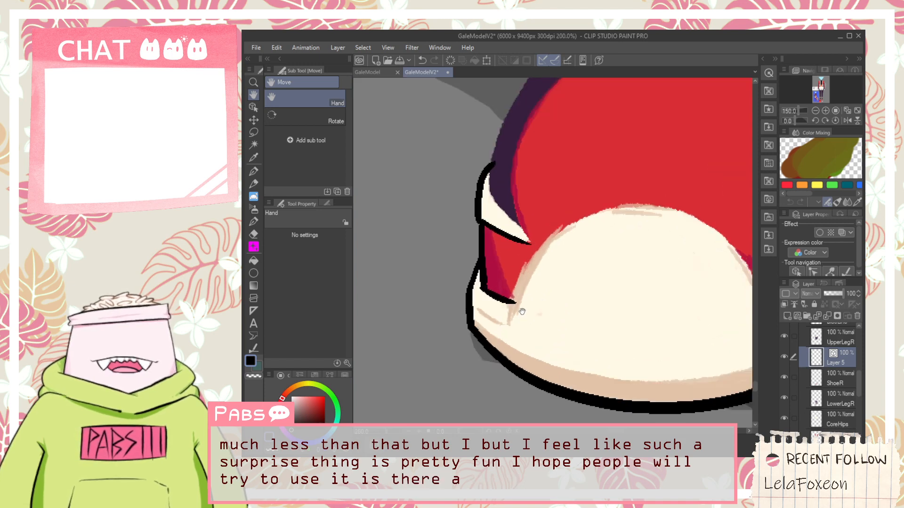
key("p")
left_click_drag(552, 238, 709, 226)
key("ctrl+z")
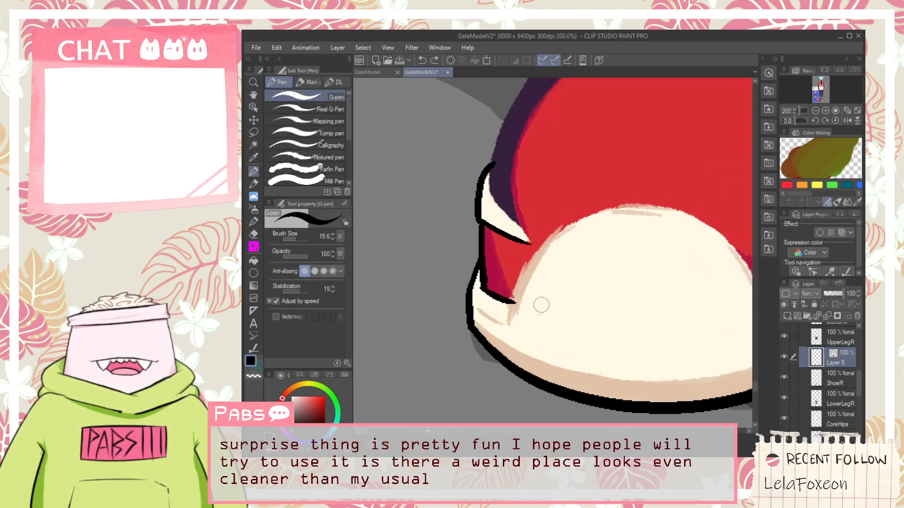
left_click_drag(504, 311, 751, 271)
key("ctrl+z")
scroll(504, 304, "down", 1)
Trim the sole outline's overlap at the toe's lower right and join its segments with Connect vector lines.
key("space")
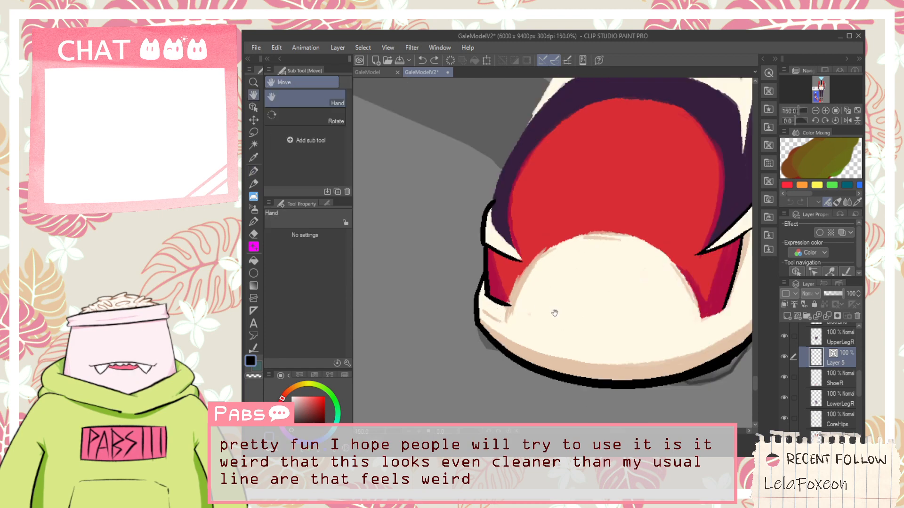
left_click_drag(556, 309, 512, 280)
key("e")
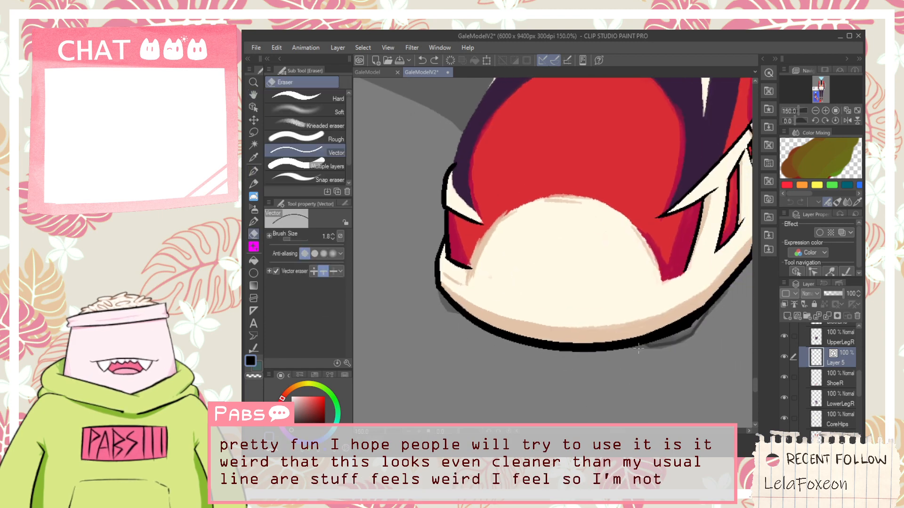
left_click(690, 324)
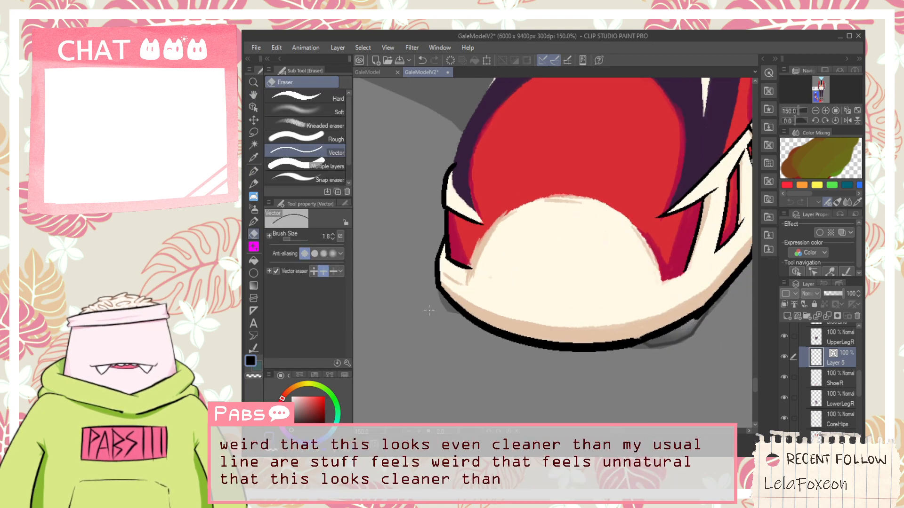
left_click(254, 348)
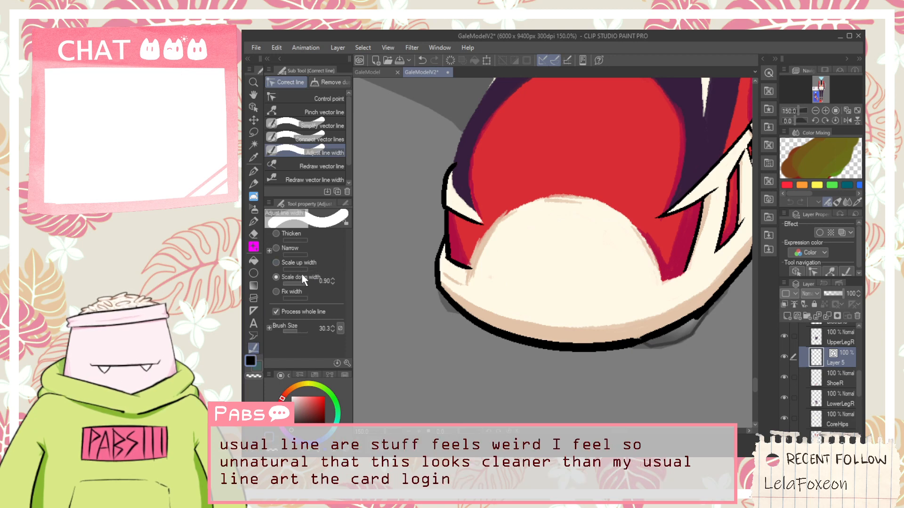
left_click(313, 138)
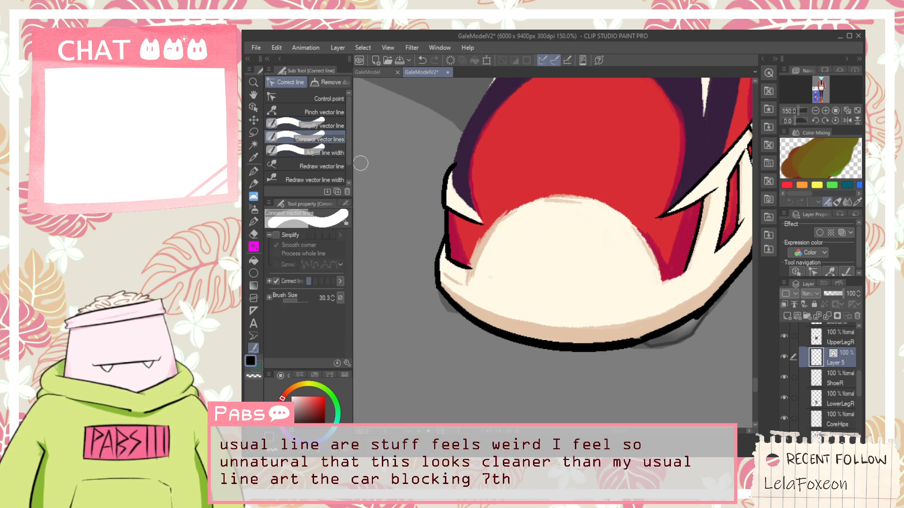
left_click_drag(625, 335, 692, 314)
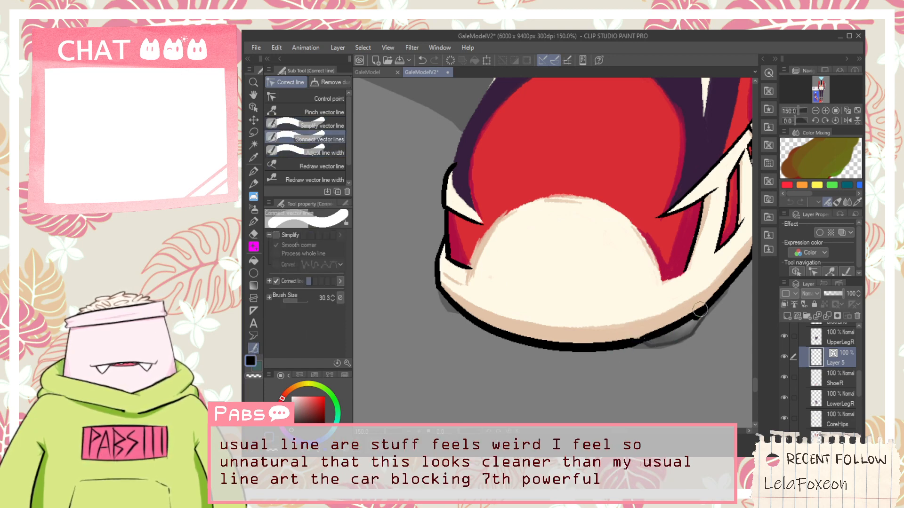
Ink a short slanted crease on the cream sole just below the red inset at the toe's left side.
key("p")
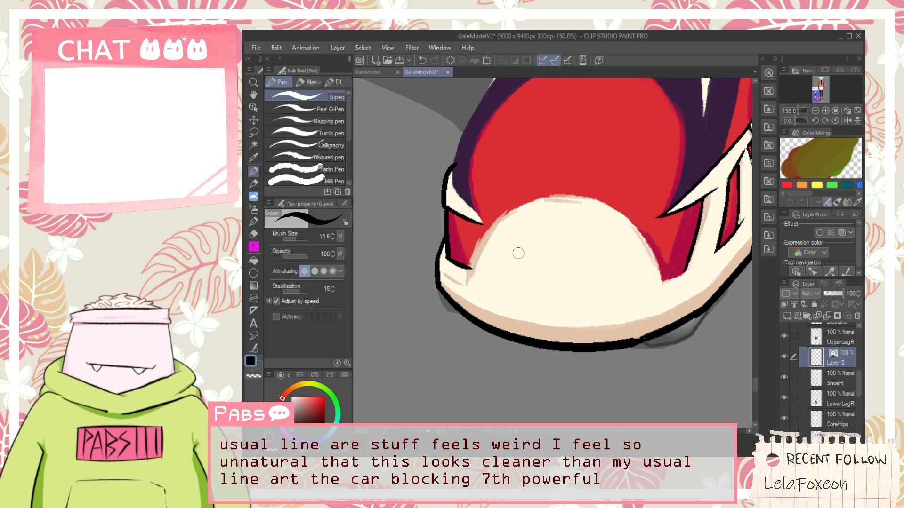
scroll(458, 272, "up", 1)
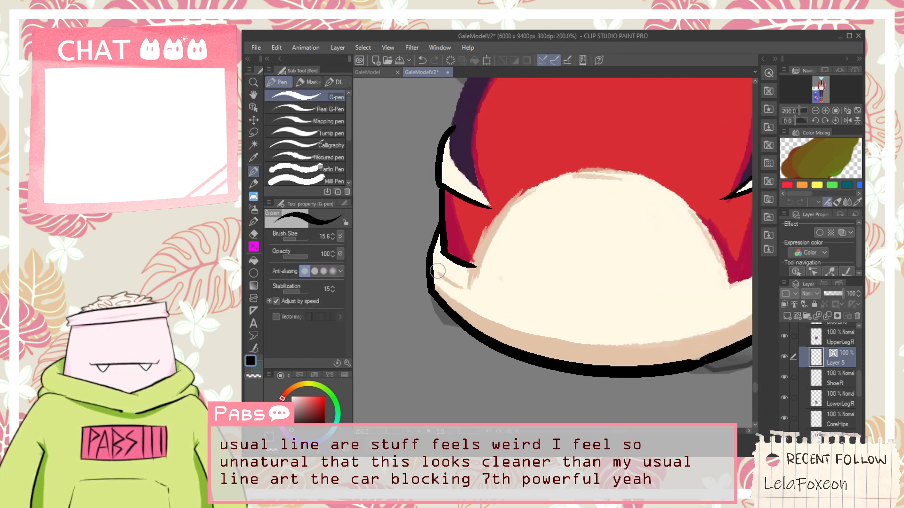
key("ctrl+z")
left_click_drag(433, 274, 470, 292)
key("ctrl+z")
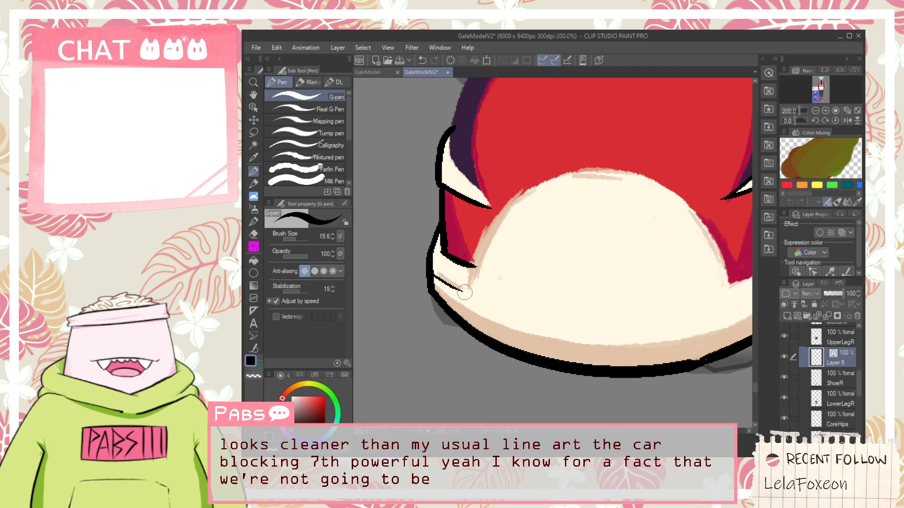
key("ctrl+z")
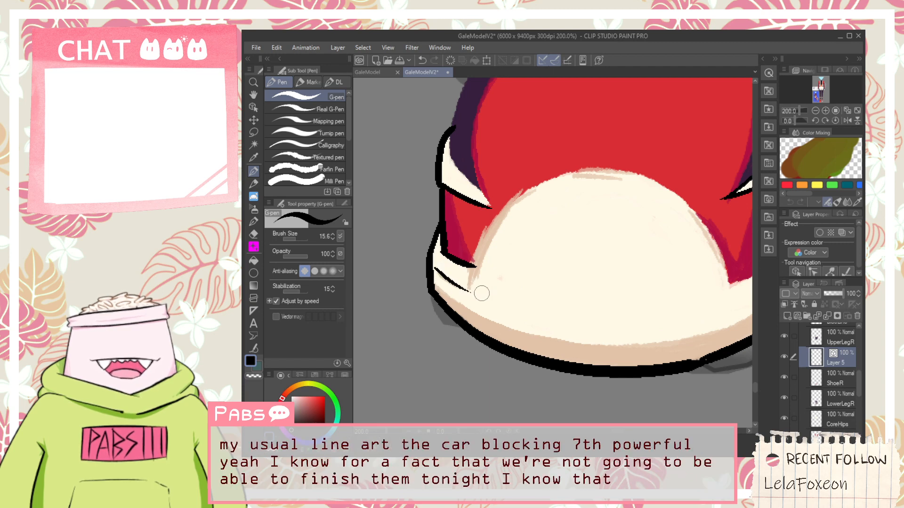
mouse_move(431, 267)
left_mouse_down()
mouse_move(470, 287)
mouse_move(524, 197)
left_mouse_up()
key("ctrl+z")
key("ctrl+z")
left_click_drag(470, 288, 534, 189)
key("ctrl+z")
left_click_drag(464, 290, 523, 189)
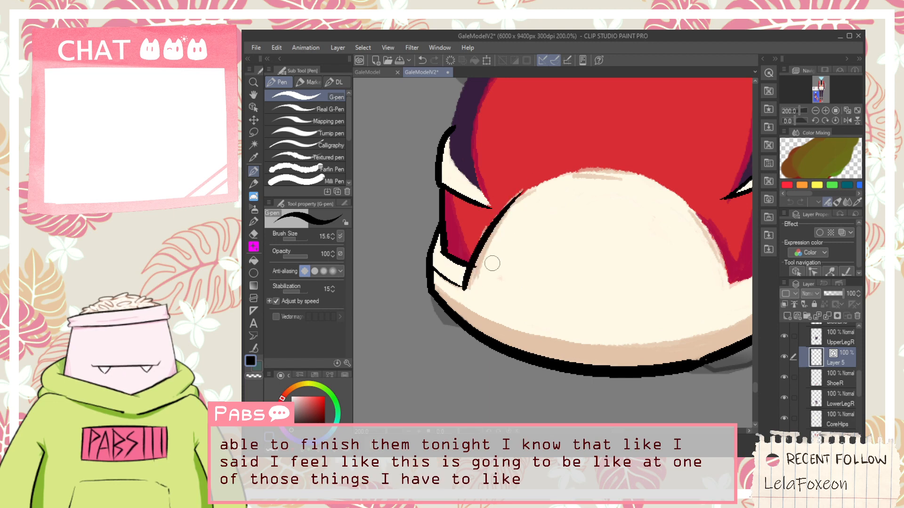
key("ctrl+z")
left_click_drag(483, 230, 519, 192)
key("ctrl+z")
key("ctrl+z")
Ink the toe cap's left edge from the sole crease up past the red inset and trim the inset outline's overshoot.
mouse_move(465, 291)
left_mouse_down()
mouse_move(518, 179)
mouse_move(463, 279)
mouse_move(536, 177)
left_mouse_up()
key("ctrl+z")
key("ctrl+z")
left_click_drag(467, 293, 522, 182)
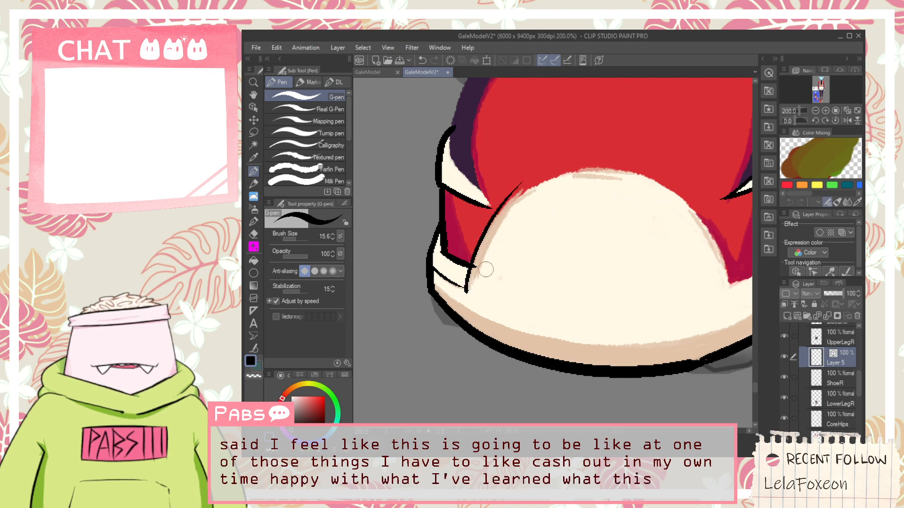
key("e")
left_click_drag(478, 265, 562, 176)
key("p")
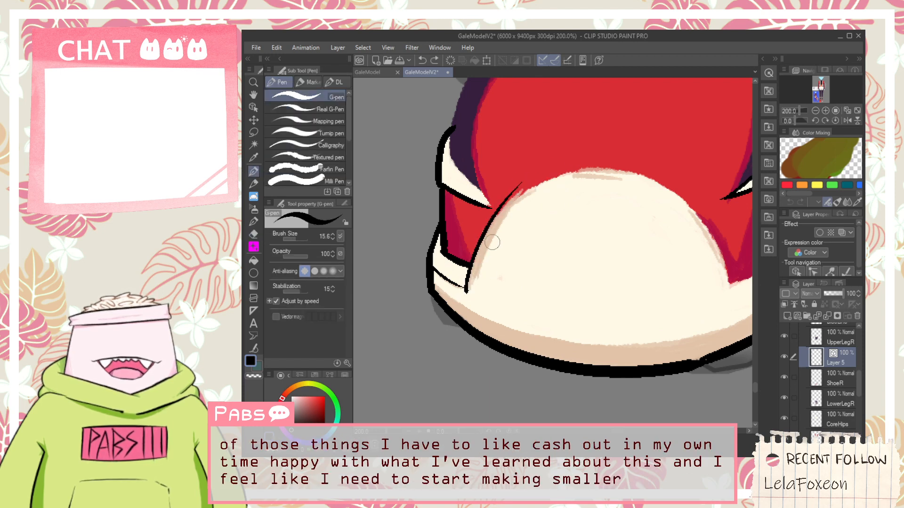
Ink the toe cap's upper outline from its left side over the top and onto the right shoulder.
left_click_drag(508, 204, 587, 166)
key("ctrl+z")
mouse_move(520, 187)
left_mouse_down()
mouse_move(624, 167)
mouse_move(643, 175)
left_mouse_up()
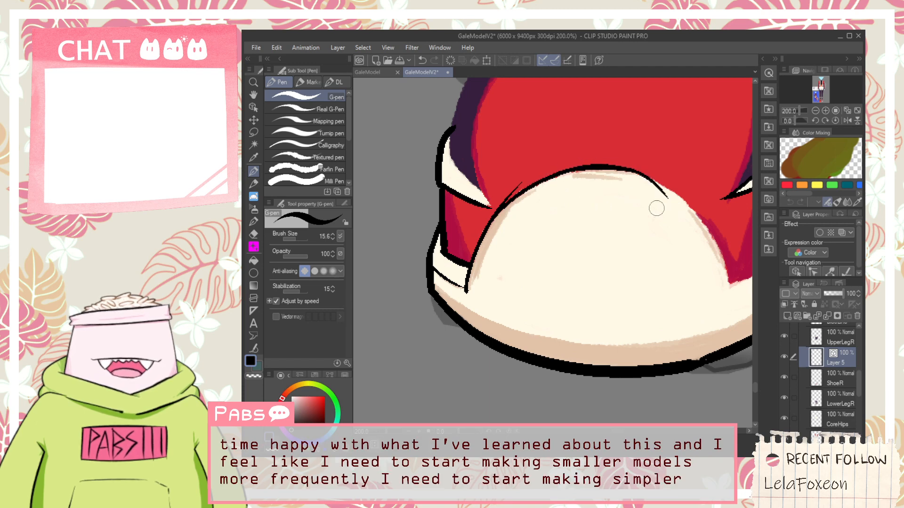
key("ctrl+z")
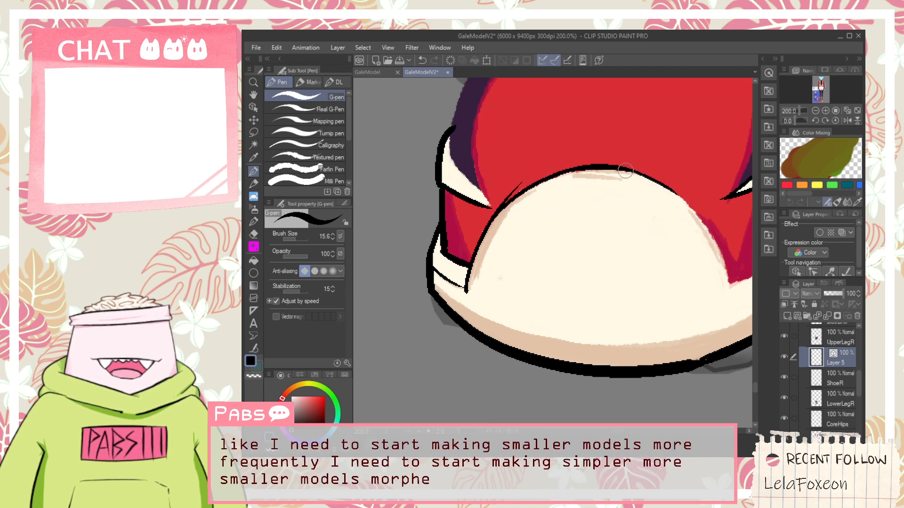
Ink the toe cap's right edge down along the red side panel to the panel's lower tip.
left_click_drag(695, 254, 513, 278)
scroll(513, 278, "up", 2)
mouse_move(522, 194)
left_mouse_down()
mouse_move(584, 284)
mouse_move(580, 310)
mouse_move(572, 269)
mouse_move(586, 332)
left_mouse_up()
key("ctrl+z")
key("ctrl+z")
mouse_move(539, 215)
left_mouse_down()
mouse_move(588, 349)
mouse_move(648, 322)
left_mouse_up()
key("ctrl+z")
Ink the lower edge of the red side panel beside the toe cap and trim the line's overshoots with the vector eraser.
left_click_drag(582, 344, 665, 307)
key("ctrl+z")
key("ctrl+z")
mouse_move(571, 343)
left_mouse_down()
mouse_move(692, 288)
mouse_move(705, 273)
left_mouse_up()
key("ctrl+z")
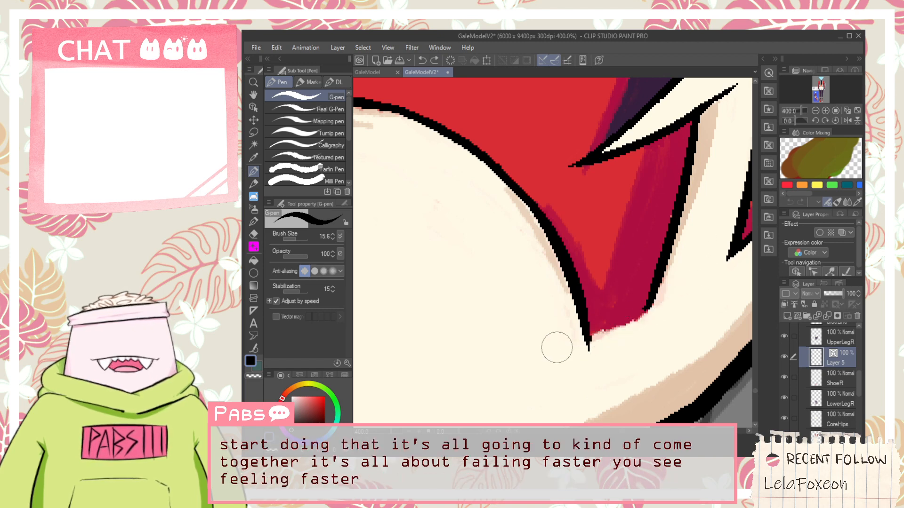
left_click_drag(555, 347, 699, 283)
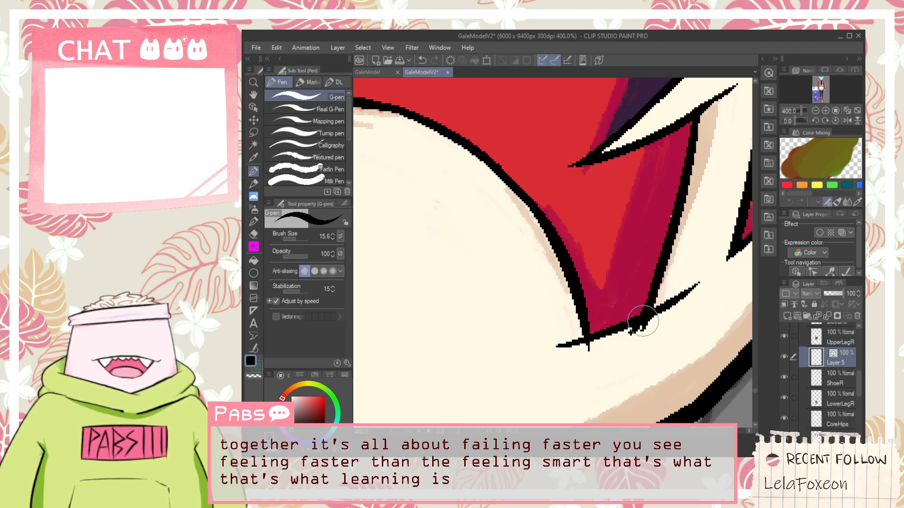
key("e")
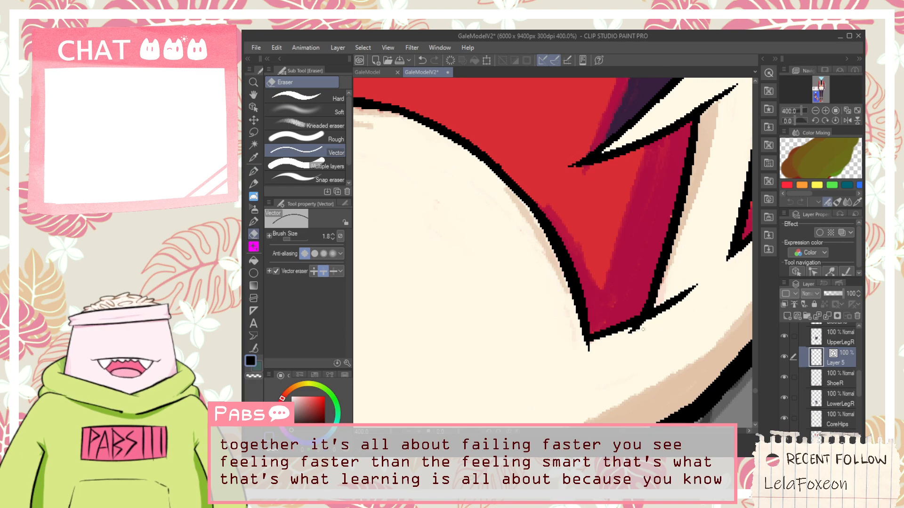
Trim the stray line off the toe cap's upper-left outline and join the outline's segments with Connect vector lines.
scroll(624, 340, "down", 4)
scroll(579, 203, "up", 2)
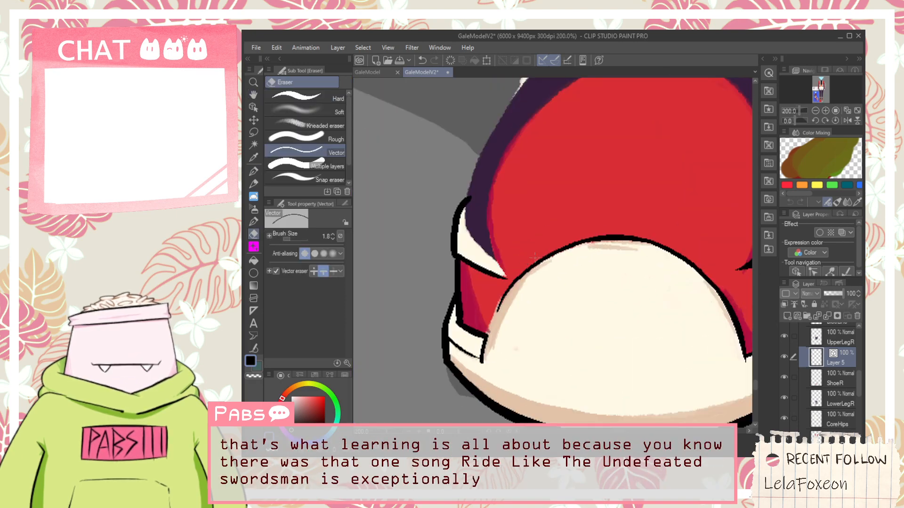
scroll(521, 279, "up", 4)
key("p")
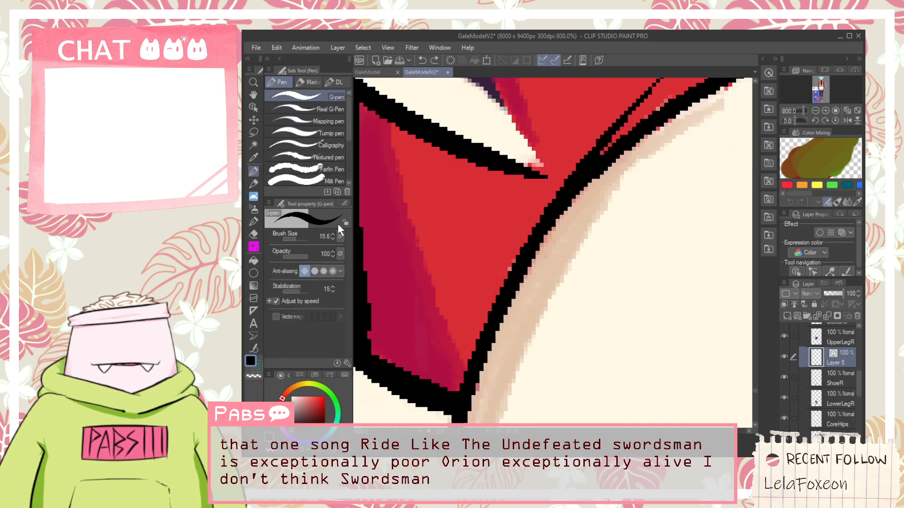
key("e")
left_click(614, 142)
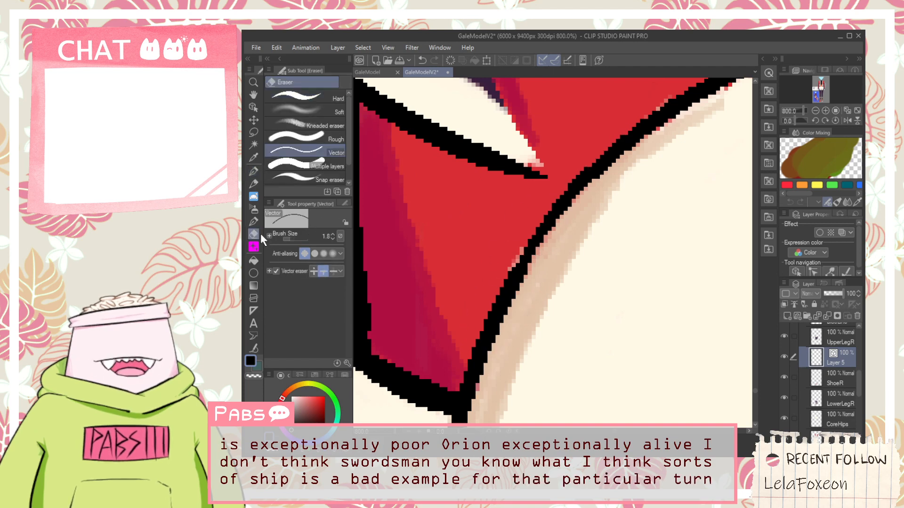
left_click(253, 109)
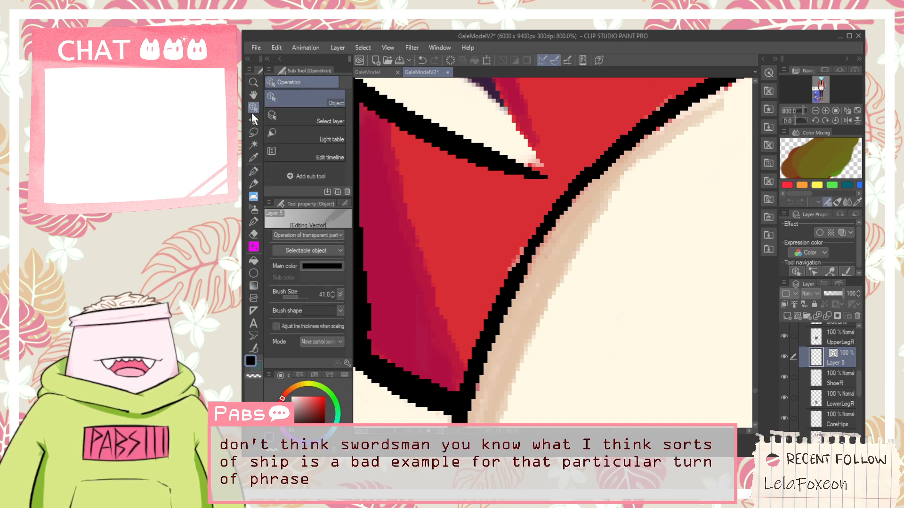
left_click(254, 348)
scroll(444, 217, "down", 1)
left_click_drag(468, 259, 523, 190)
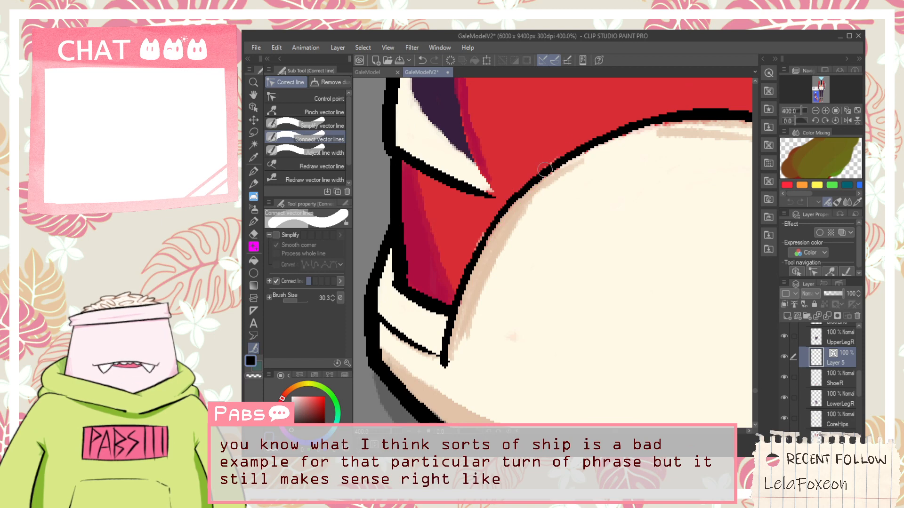
Thicken the toe cap's left outline with a G-pen stroke from the sole crease up past the red inset.
key("p")
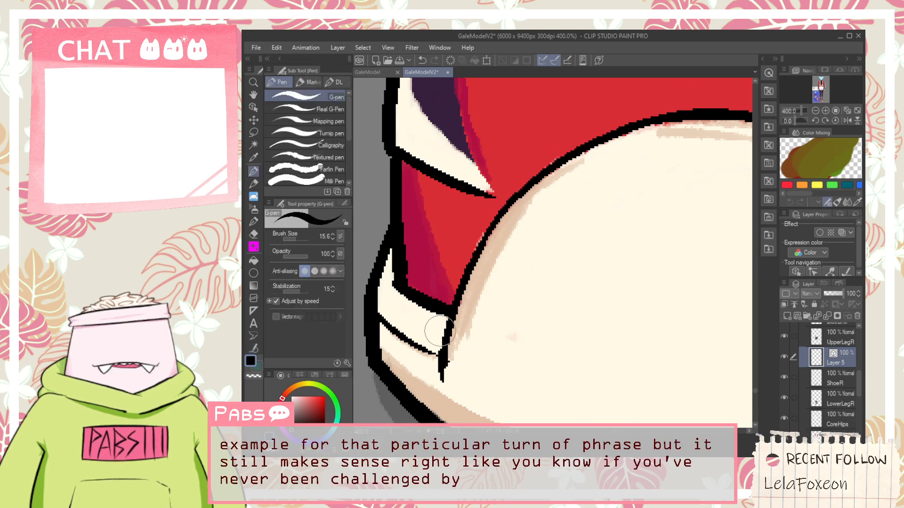
mouse_move(444, 374)
left_mouse_down()
mouse_move(457, 303)
mouse_move(445, 361)
mouse_move(495, 214)
mouse_move(479, 272)
mouse_move(454, 314)
mouse_move(464, 269)
mouse_move(516, 207)
left_mouse_up()
key("ctrl+z")
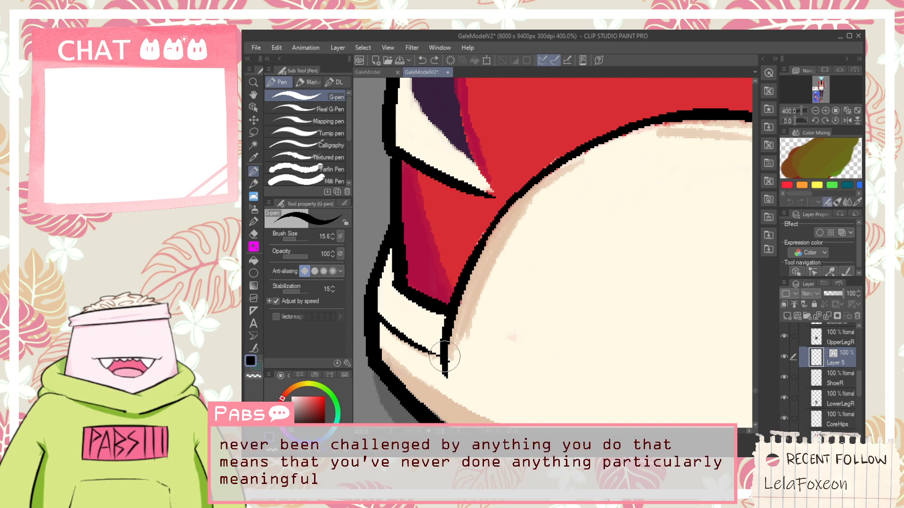
left_click_drag(448, 335, 573, 150)
mouse_move(484, 250)
left_mouse_down()
mouse_move(541, 179)
mouse_move(612, 131)
left_mouse_up()
key("ctrl+z")
mouse_move(462, 280)
left_mouse_down()
mouse_move(482, 237)
mouse_move(601, 139)
left_mouse_up()
key("ctrl+z")
mouse_move(462, 267)
left_mouse_down()
mouse_move(512, 198)
mouse_move(610, 131)
left_mouse_up()
key("ctrl+z")
left_click_drag(482, 252, 572, 164)
key("ctrl+z")
mouse_move(466, 276)
left_mouse_down()
mouse_move(474, 253)
mouse_move(610, 126)
left_mouse_up()
key("ctrl+z")
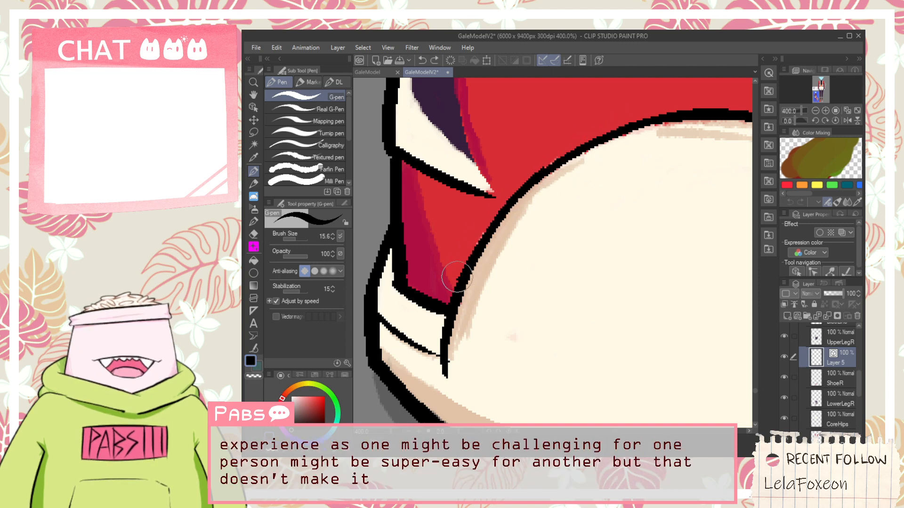
mouse_move(458, 279)
left_mouse_down()
mouse_move(618, 127)
mouse_move(672, 105)
left_mouse_up()
key("ctrl+z")
left_click_drag(488, 229, 659, 124)
key("ctrl+z")
left_click_drag(490, 227, 664, 128)
key("ctrl+z")
left_click_drag(509, 206, 662, 131)
key("ctrl+z")
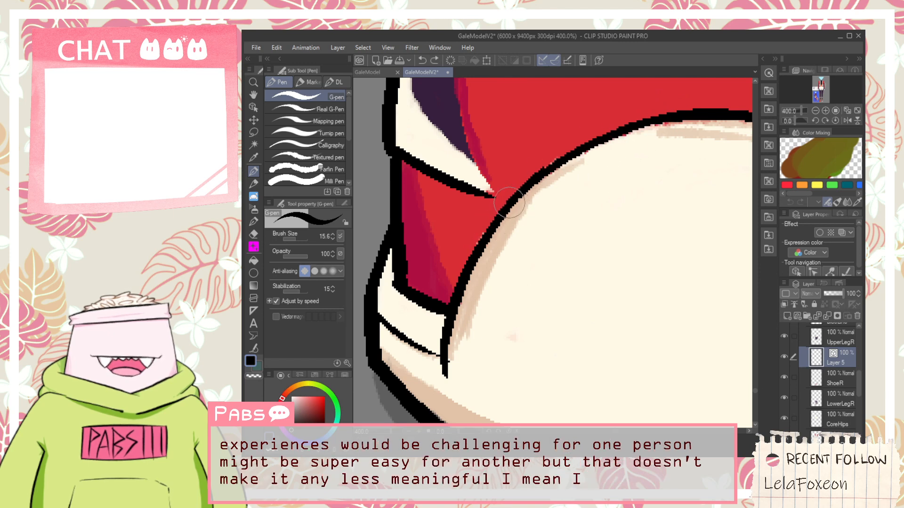
left_click_drag(512, 203, 659, 126)
key("ctrl+z")
left_click_drag(560, 167, 668, 128)
key("ctrl+z")
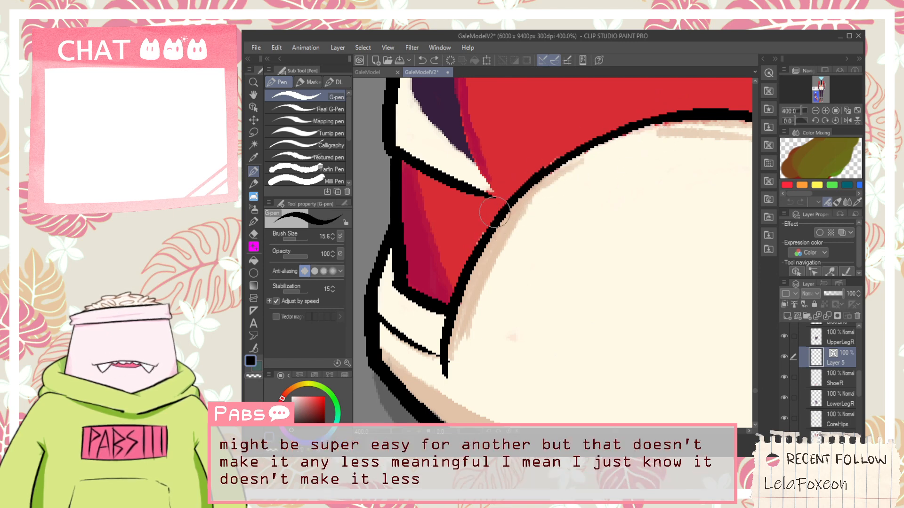
left_click_drag(498, 212, 652, 125)
key("ctrl+z")
Thicken the toe cap's outline from the red inset's upper corner along the arc to its top.
mouse_move(509, 203)
left_mouse_down()
mouse_move(660, 127)
mouse_move(712, 120)
left_mouse_up()
left_click_drag(657, 125, 759, 130)
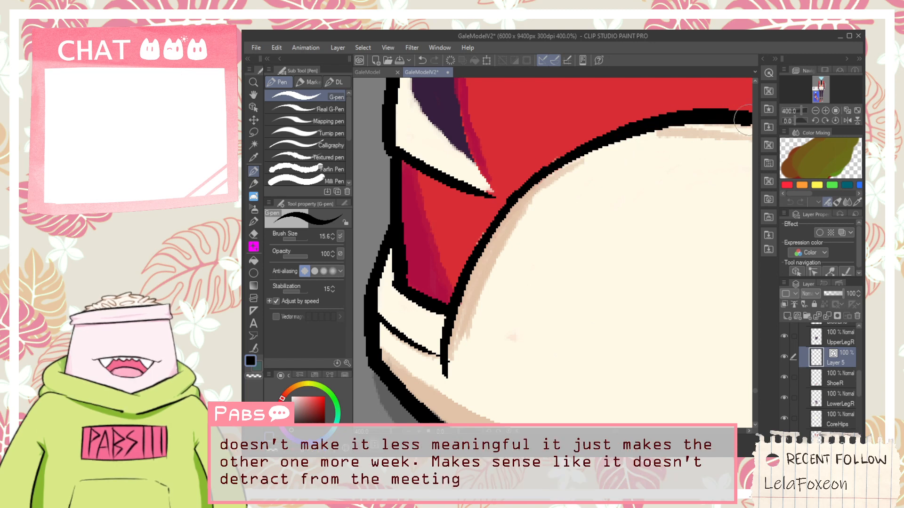
key("h")
scroll(542, 164, "down", 3)
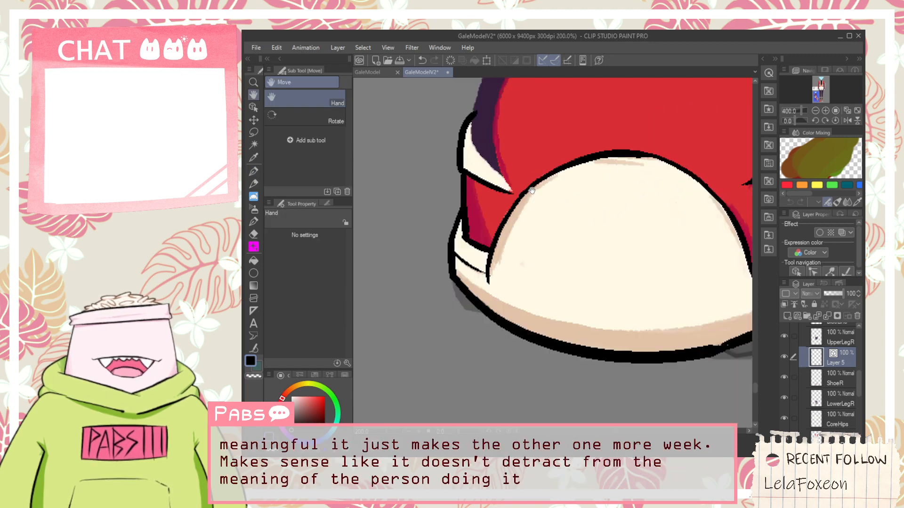
Examine the toe cap's outline along its top and at its lower-left end, and in the context of the whole shoe.
scroll(519, 197, "up", 5)
key("p")
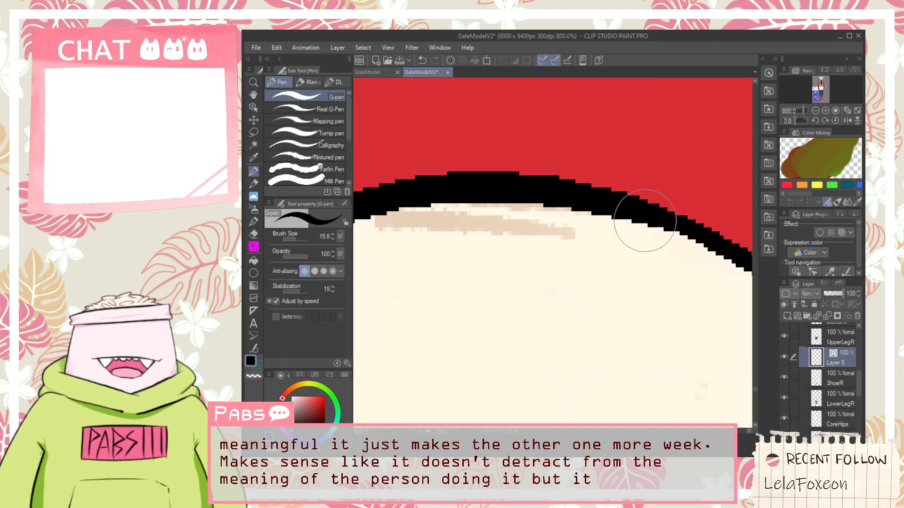
scroll(607, 200, "down", 3)
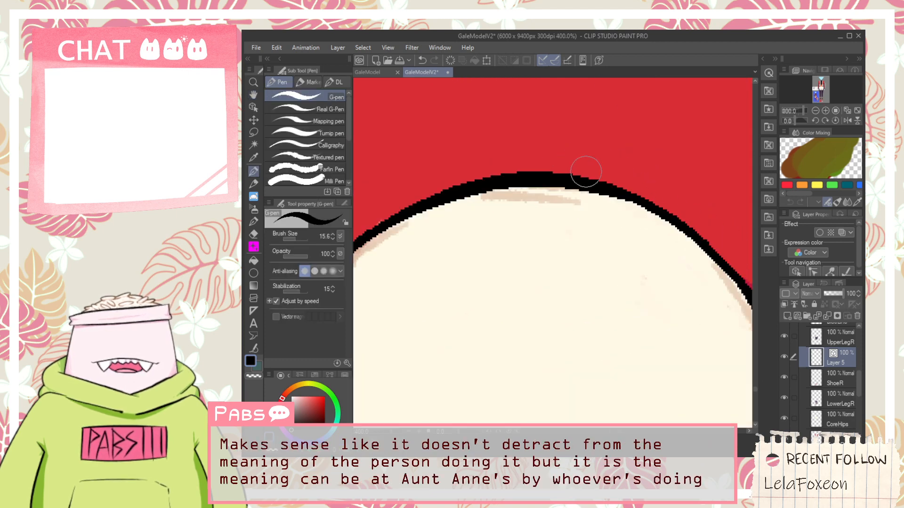
scroll(592, 188, "down", 2)
key("h")
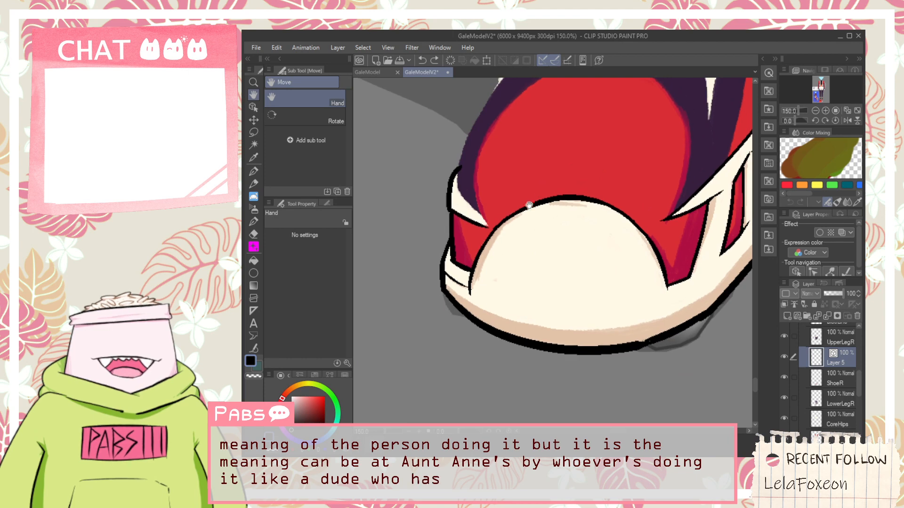
scroll(471, 273, "up", 3)
key("e")
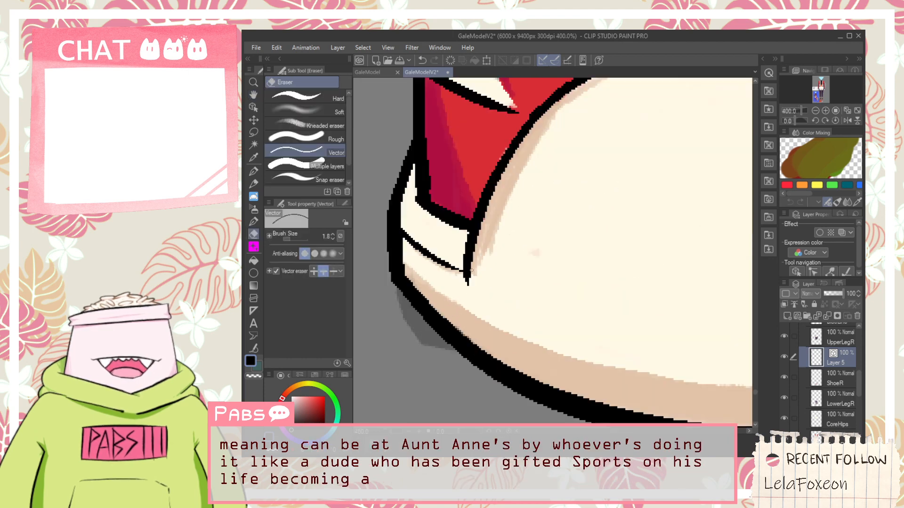
scroll(476, 291, "down", 4)
key("h")
mouse_move(476, 292)
left_mouse_down()
mouse_move(523, 293)
mouse_move(533, 267)
left_mouse_up()
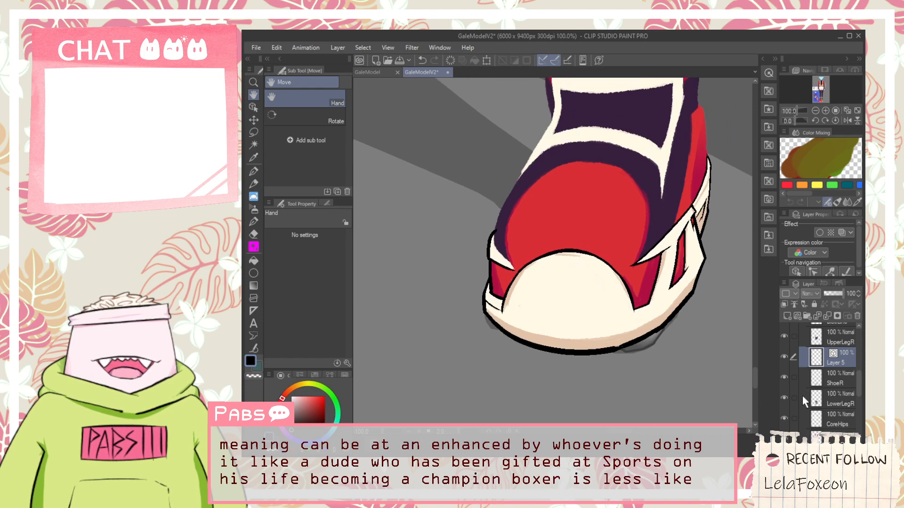
On the ShoeR layer, paint cream over the stray smudge and the loose beige shading beside the toe cap's lower-left edge.
left_click(823, 384)
key("x")
scroll(489, 315, "up", 5)
key("p")
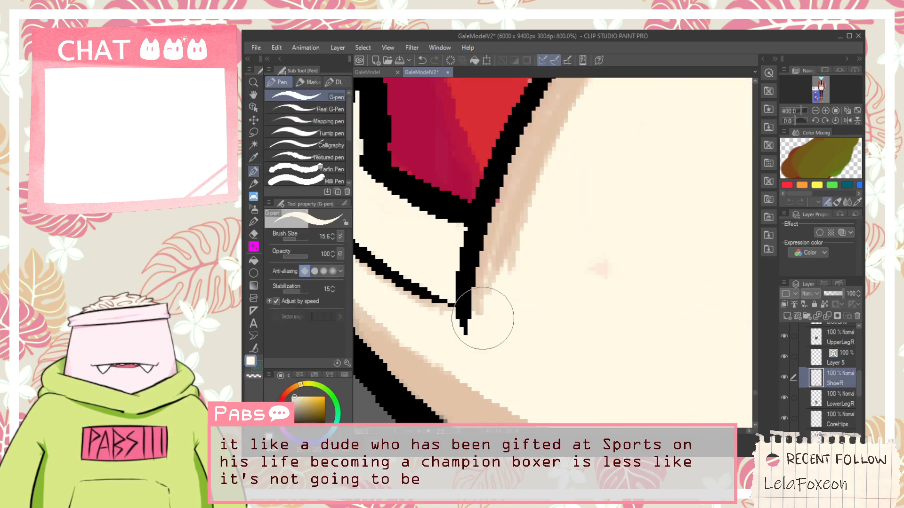
scroll(602, 151, "down", 2)
key("e")
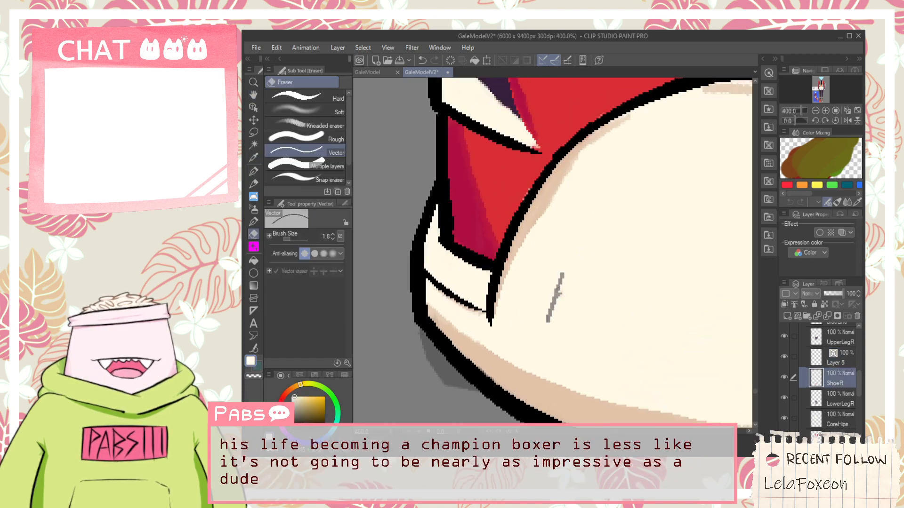
key("p")
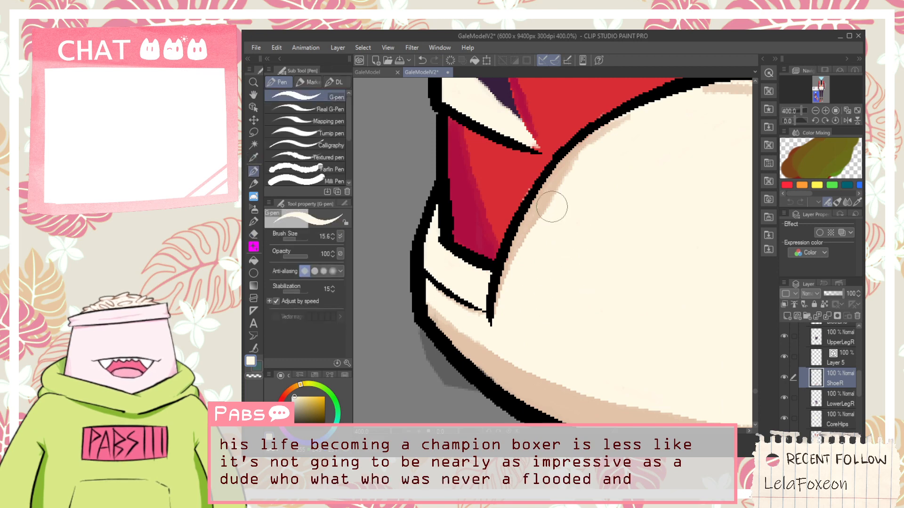
Sample the inset's red and paint over the pale gaps along the outer side of the toe cap's left outline.
left_click(509, 197, "alt")
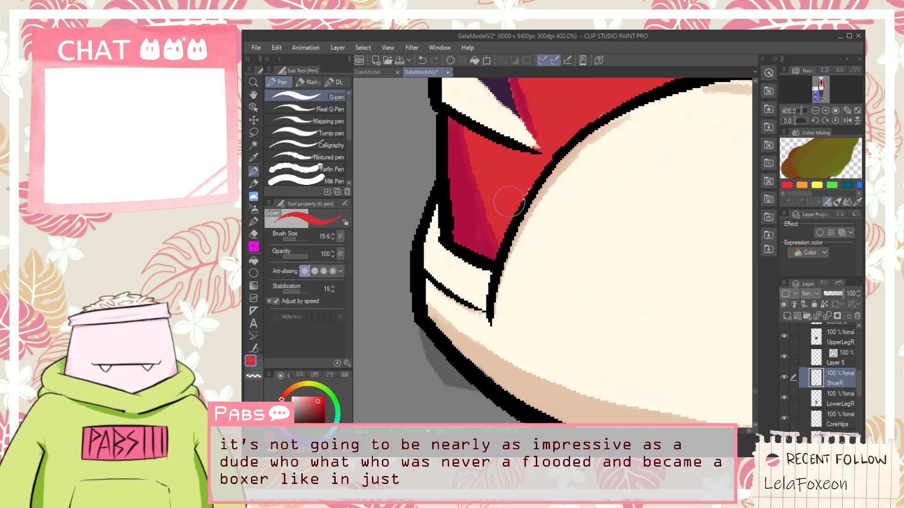
scroll(521, 207, "up", 1)
left_click_drag(511, 212, 573, 130)
scroll(551, 177, "down", 1)
scroll(552, 177, "down", 2)
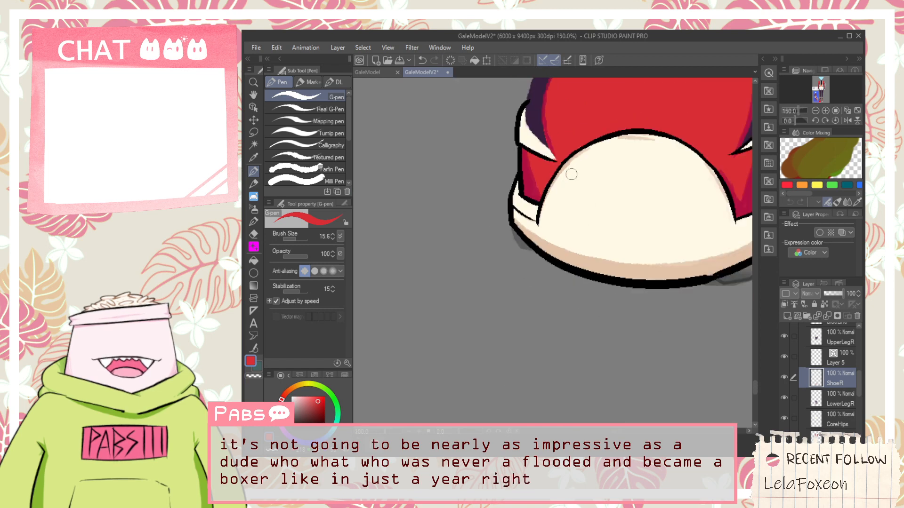
Return to the ink lines on Layer 5 and toggle the ShoeR layer's visibility off and on to check them.
scroll(607, 143, "up", 2)
scroll(556, 228, "down", 2)
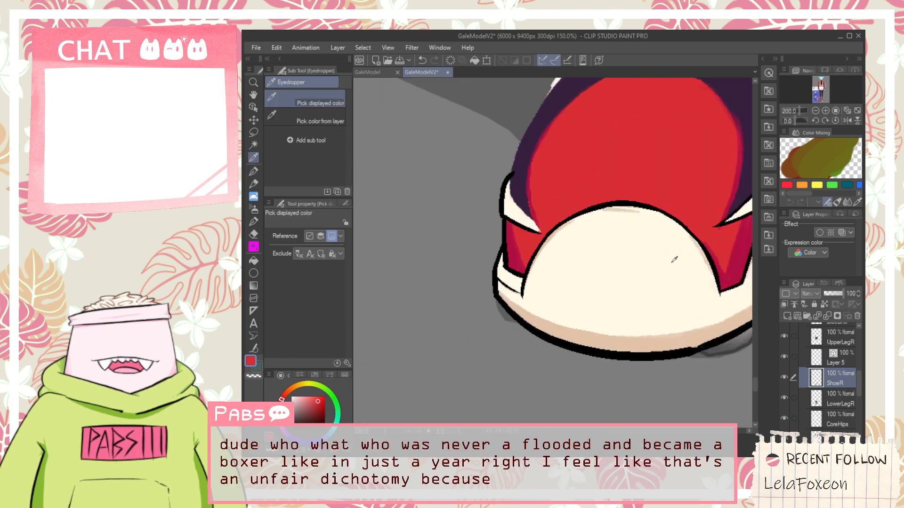
scroll(609, 195, "up", 2)
scroll(649, 266, "down", 3)
left_click(823, 396)
left_click(833, 372)
left_click(828, 359)
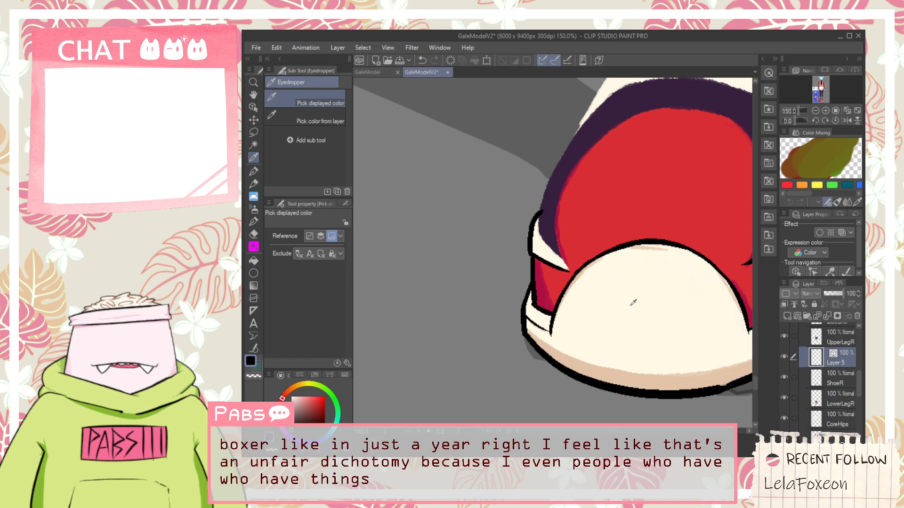
left_click(785, 377)
left_click(784, 377)
Try to ink a G-pen line from the left cream strip's pointed tip up the large red panel's edge.
scroll(598, 276, "up", 3)
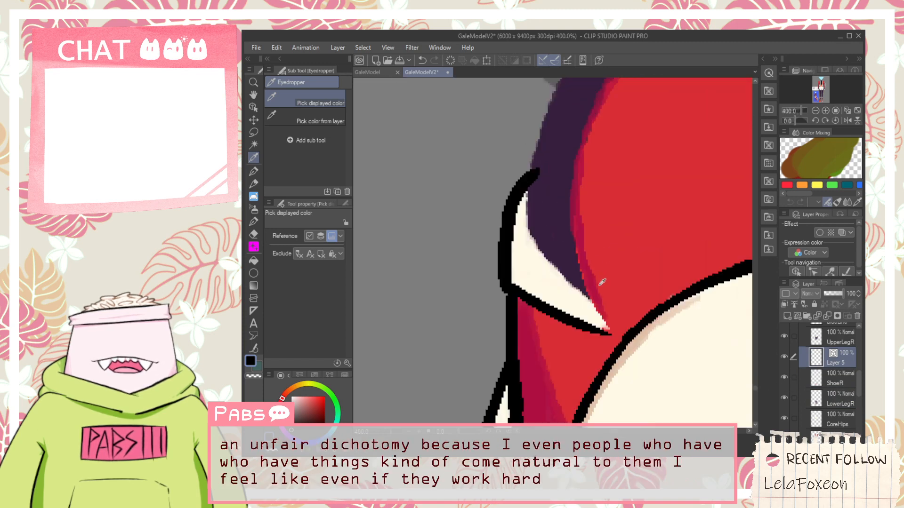
key("p")
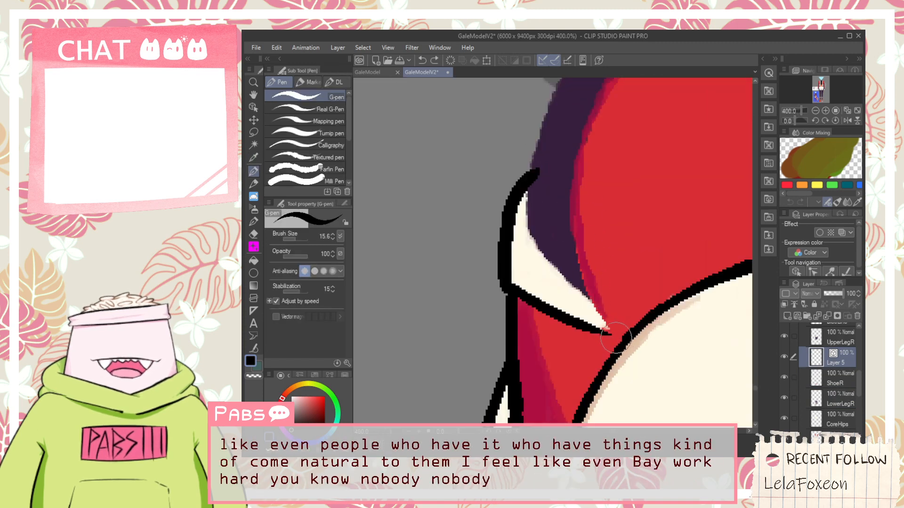
left_click_drag(605, 344, 578, 141)
key("ctrl+z")
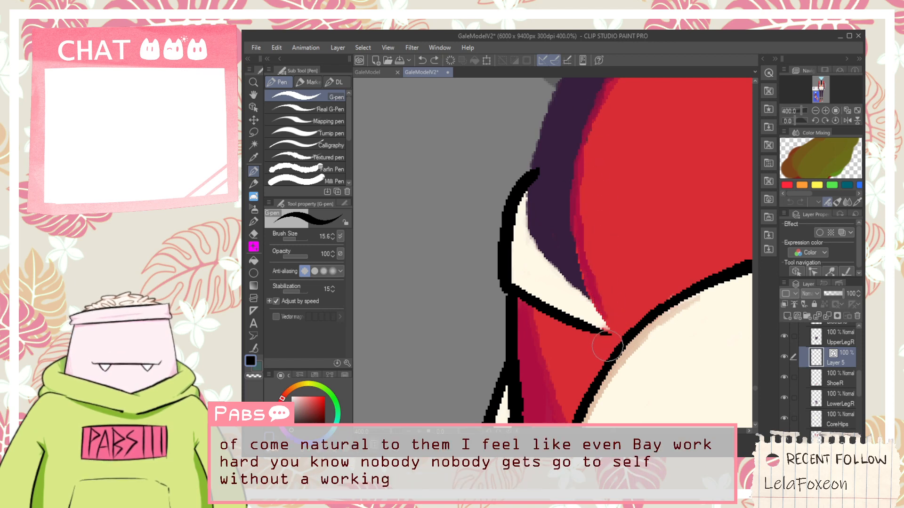
left_click_drag(607, 346, 576, 131)
key("ctrl+z")
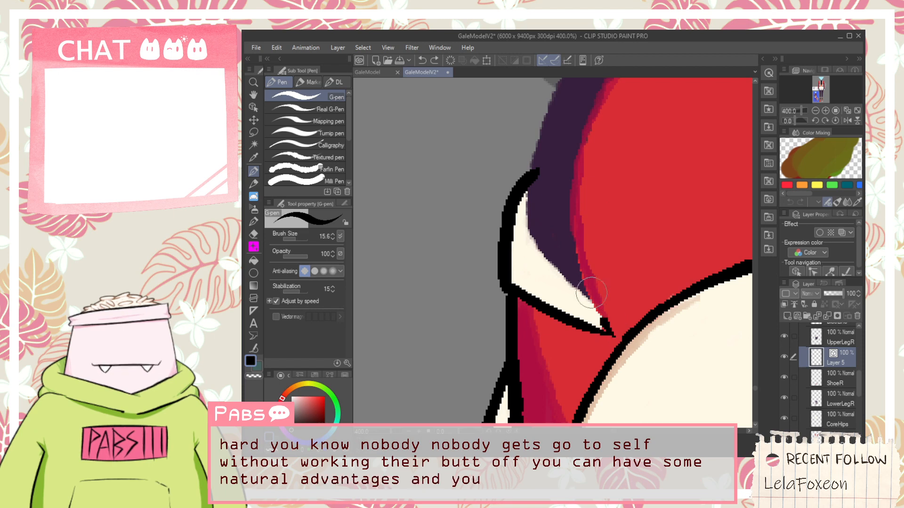
left_click_drag(607, 325, 574, 181)
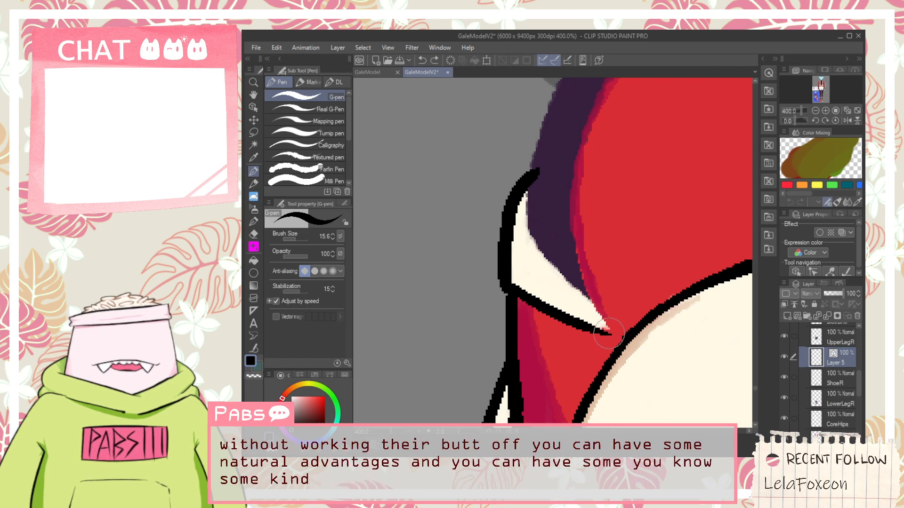
key("e")
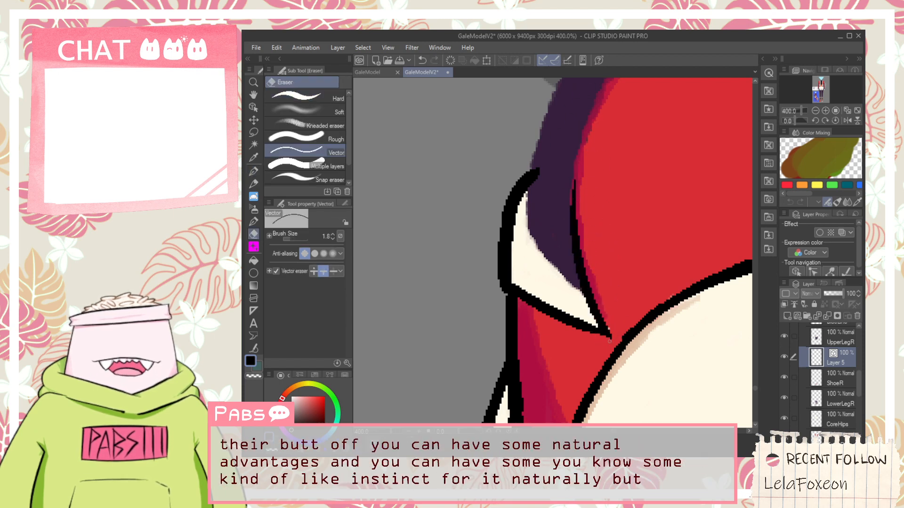
key("ctrl+z")
Ink the lower part of the red panel's left outline upward from the cream strip's tip and trim the overshoot there.
key("p")
mouse_move(612, 331)
left_mouse_down()
mouse_move(594, 300)
mouse_move(593, 253)
mouse_move(604, 321)
mouse_move(558, 177)
left_mouse_up()
key("ctrl+z")
key("ctrl+z")
left_click_drag(615, 336, 579, 205)
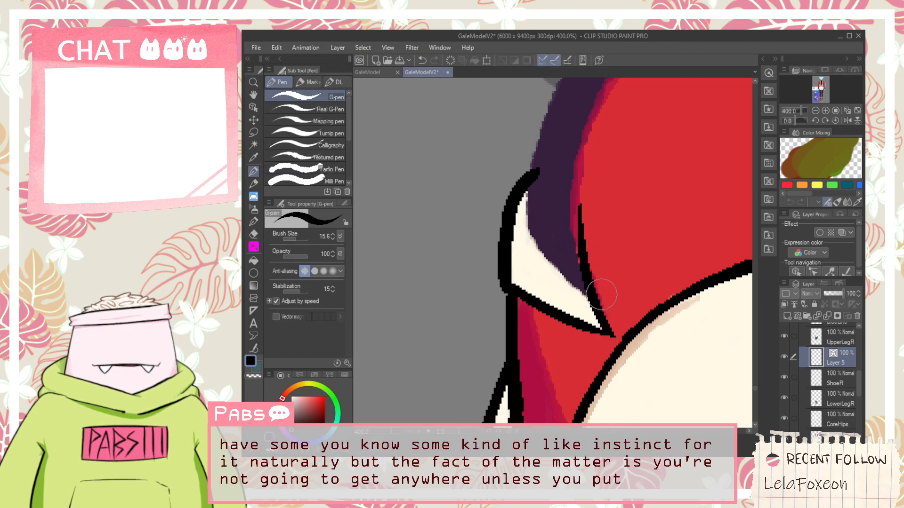
key("ctrl+z")
left_click_drag(612, 332, 585, 150)
key("ctrl+z")
left_click_drag(613, 335, 566, 180)
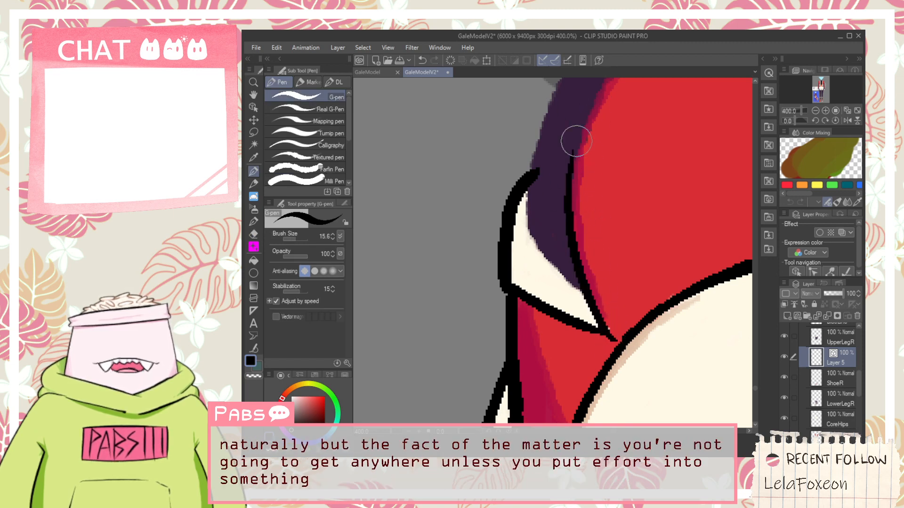
key("e")
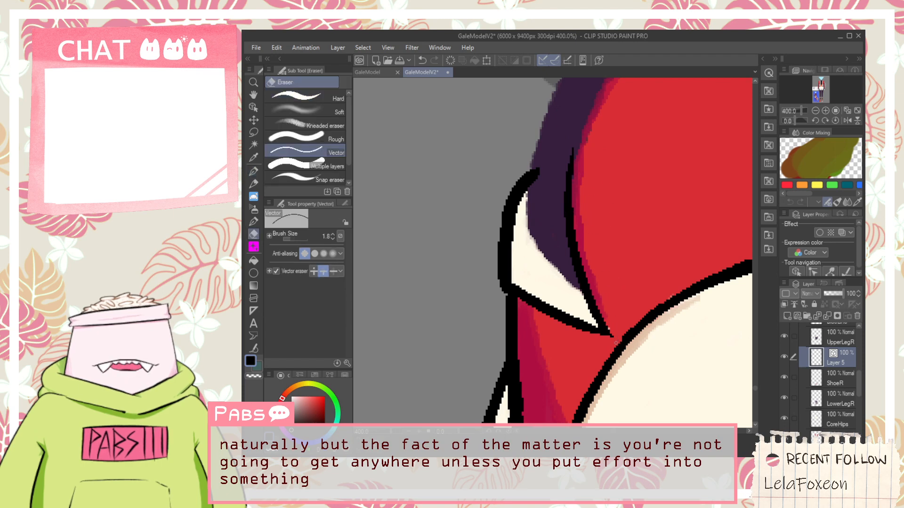
scroll(615, 343, "up", 2)
key("p")
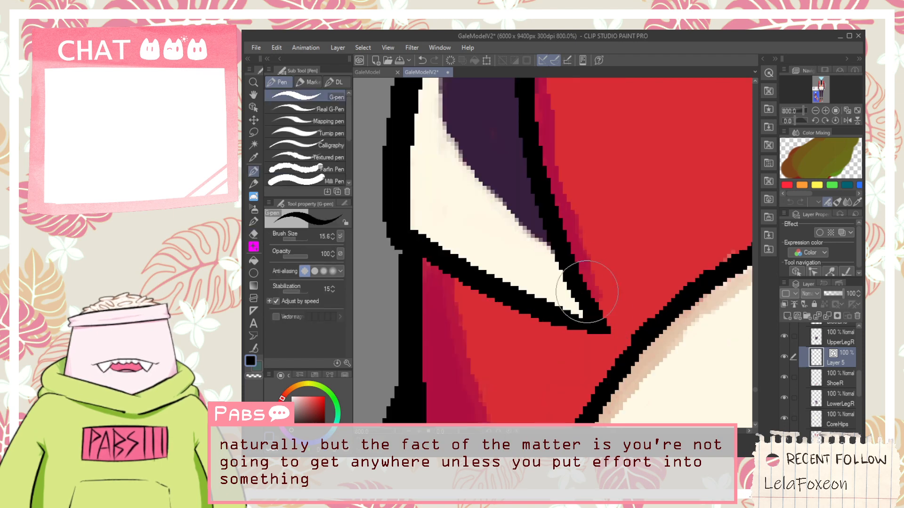
Try to extend the red panel's left outline upward along the inner edge of the purple band.
scroll(598, 273, "down", 4)
left_click_drag(616, 177, 612, 219)
scroll(605, 226, "up", 2)
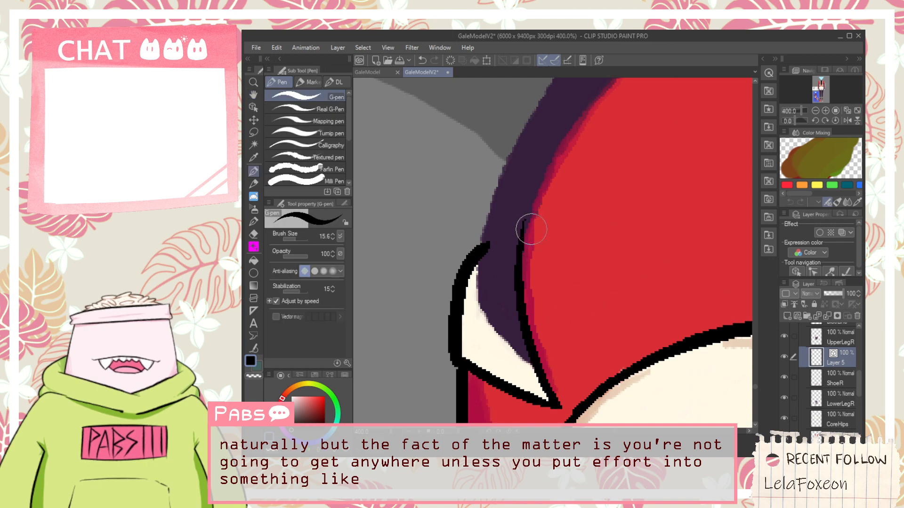
left_click_drag(520, 255, 548, 174)
key("ctrl+z")
left_click_drag(521, 275, 561, 142)
key("ctrl+z")
mouse_move(524, 270)
left_mouse_down()
mouse_move(570, 153)
mouse_move(540, 187)
mouse_move(583, 143)
mouse_move(581, 130)
left_mouse_up()
key("ctrl+z")
key("ctrl+z")
key("ctrl+z")
Extend the red panel's left outline up the purple band's inner edge and erase the stray spur where the lines join.
left_click_drag(520, 275, 607, 106)
key("ctrl+z")
mouse_move(521, 258)
left_mouse_down()
mouse_move(540, 196)
mouse_move(581, 134)
left_mouse_up()
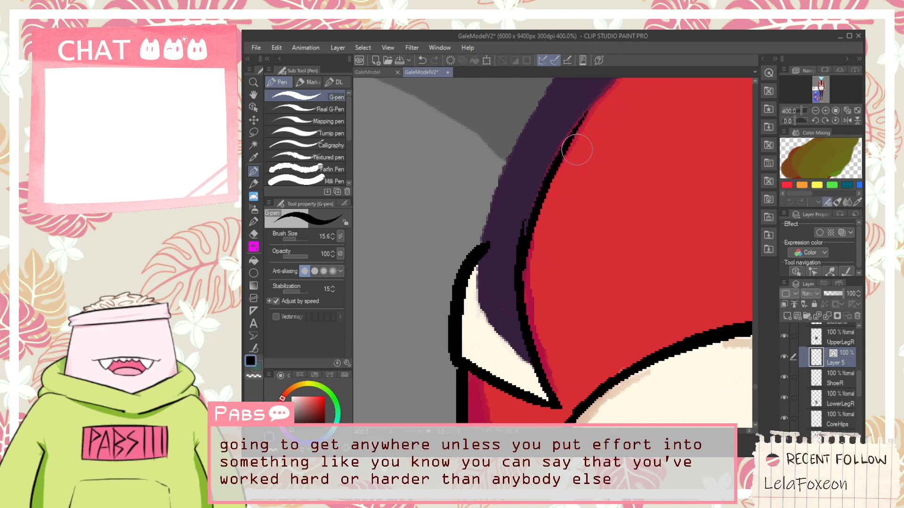
key("ctrl+z")
left_click_drag(521, 275, 597, 98)
key("e")
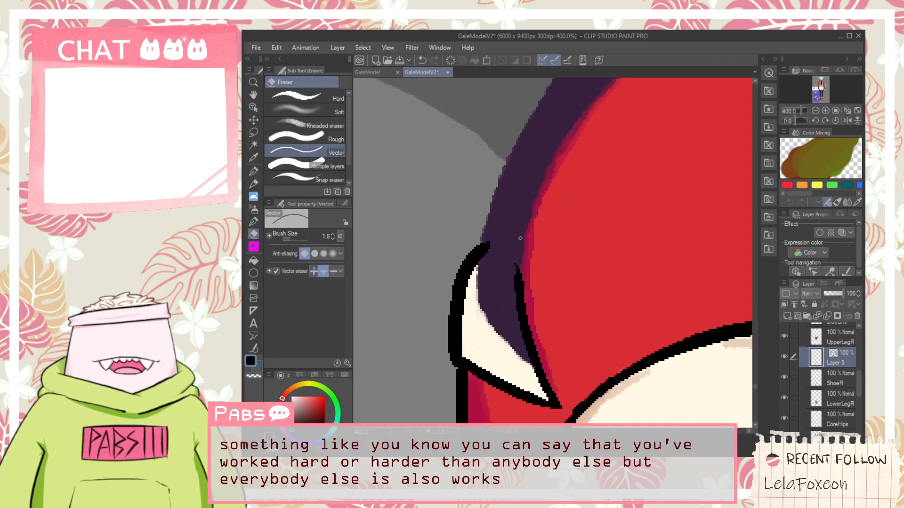
mouse_move(571, 153)
left_mouse_down()
mouse_move(525, 236)
mouse_move(621, 96)
left_mouse_up()
key("p")
key("ctrl+z")
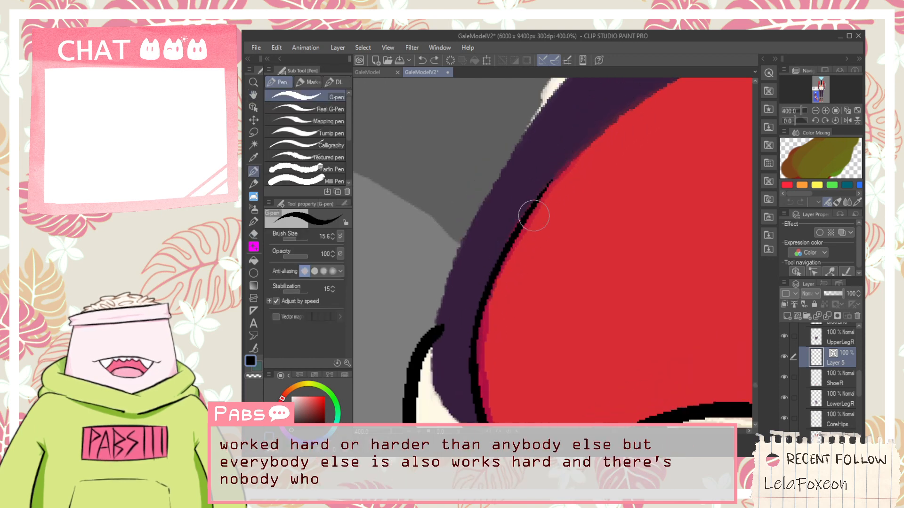
Ink the red panel's upper-left curve along the purple band, redrawing the stroke until it follows the edge smoothly.
left_click_drag(501, 259, 659, 81)
key("ctrl+z")
left_click_drag(506, 262, 659, 81)
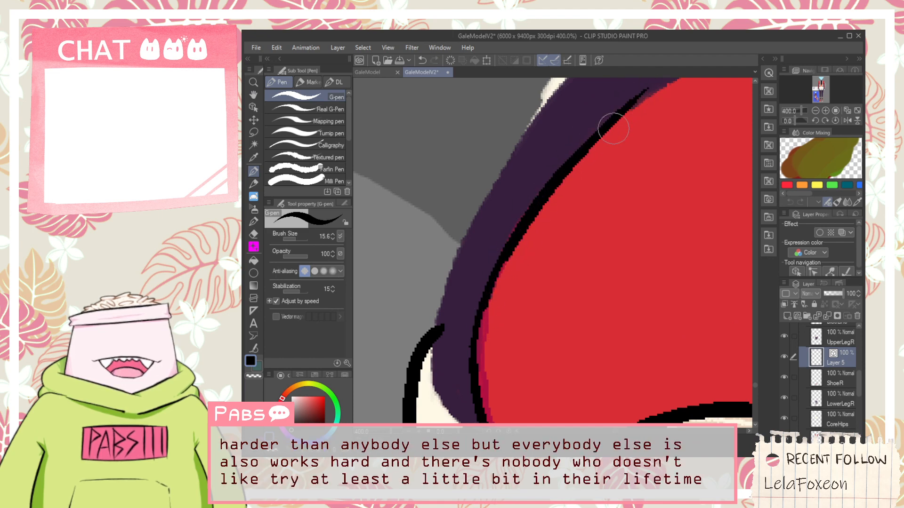
key("ctrl+z")
left_click_drag(505, 259, 663, 81)
key("ctrl+z")
left_click_drag(502, 263, 657, 85)
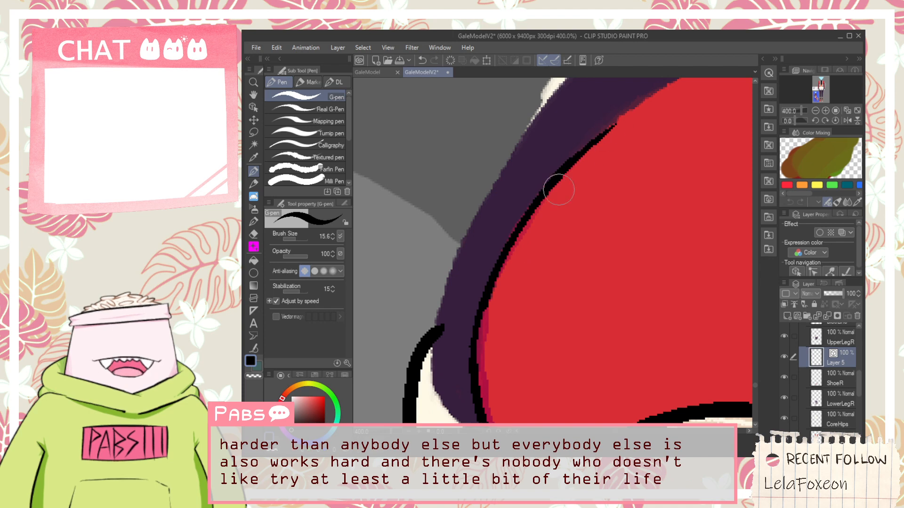
key("ctrl+z")
mouse_move(501, 262)
left_mouse_down()
mouse_move(603, 128)
mouse_move(657, 85)
mouse_move(628, 111)
mouse_move(592, 201)
mouse_move(656, 142)
left_mouse_up()
key("ctrl+z")
key("space")
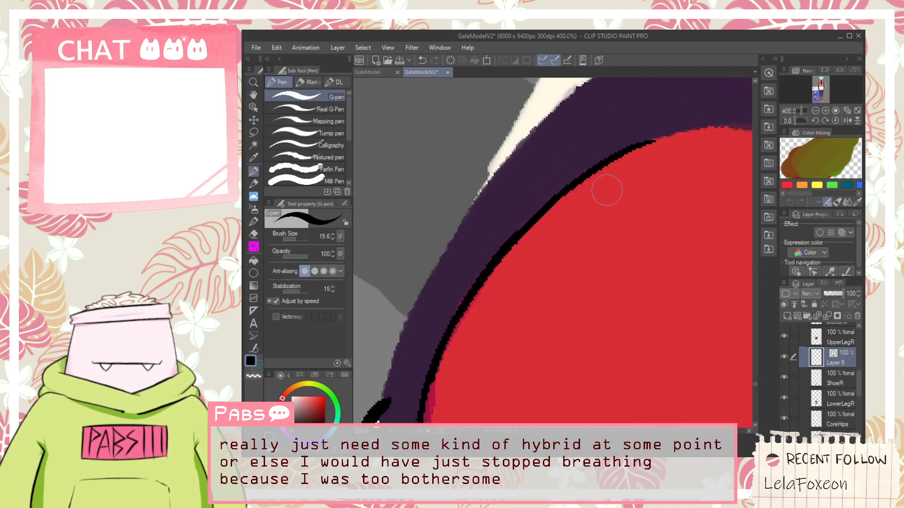
Continue the black outline from the red panel's upper-left curve onto the crest of its top edge.
key("space")
scroll(607, 191, "down", 5)
mouse_move(656, 198)
left_mouse_down()
mouse_move(589, 217)
mouse_move(539, 193)
left_mouse_up()
scroll(535, 177, "up", 6)
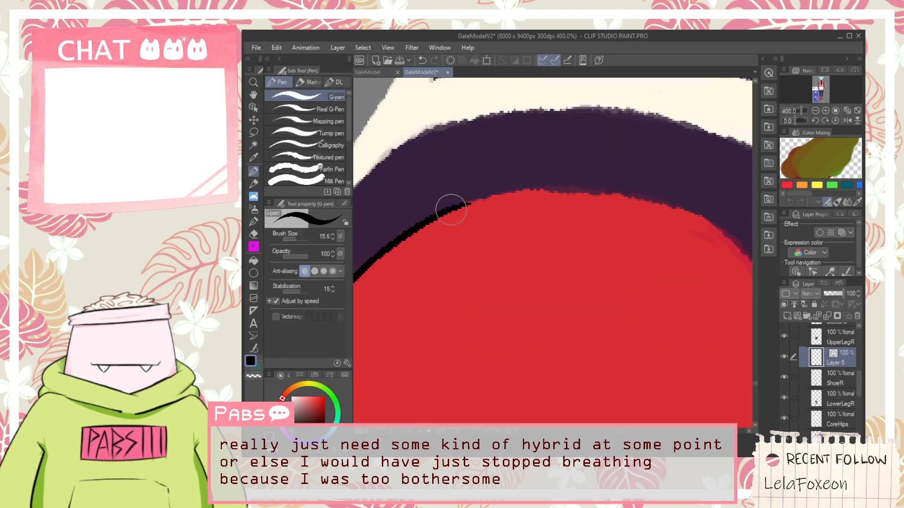
left_click_drag(455, 210, 567, 191)
key("ctrl+z")
mouse_move(446, 213)
left_mouse_down()
mouse_move(519, 194)
mouse_move(565, 194)
left_mouse_up()
mouse_move(456, 211)
left_mouse_down()
mouse_move(506, 189)
mouse_move(582, 186)
left_mouse_up()
key("ctrl+z")
left_click_drag(451, 211, 594, 194)
Ink the right half of the red panel's top edge, from the crest to the start of the right-hand curve.
left_click_drag(520, 196, 666, 215)
key("ctrl+z")
left_click_drag(536, 191, 672, 230)
key("ctrl+z")
left_click_drag(524, 189, 687, 207)
left_click_drag(605, 190, 723, 238)
left_click_drag(635, 195, 743, 272)
key("ctrl+z")
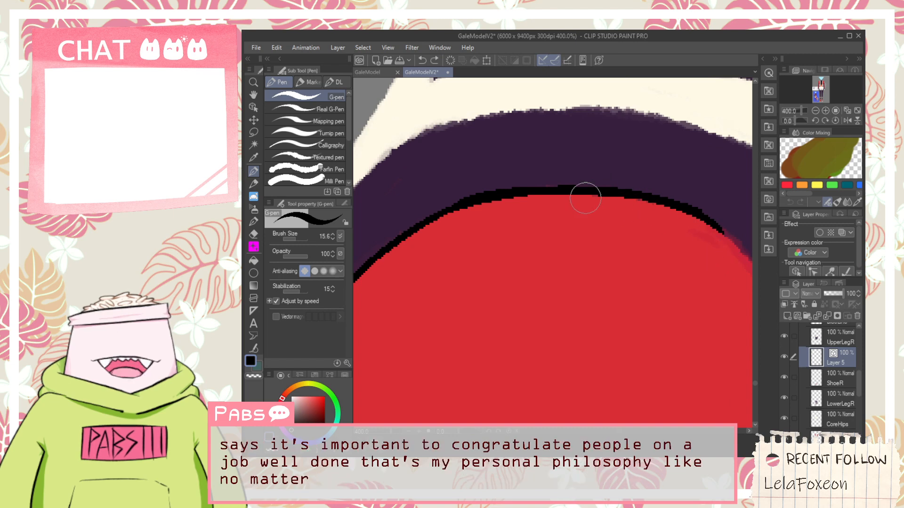
Redraw the outline around the red panel's upper-right curve so it follows the purple band's inner edge.
mouse_move(715, 210)
left_mouse_down()
mouse_move(564, 155)
mouse_move(648, 264)
left_mouse_up()
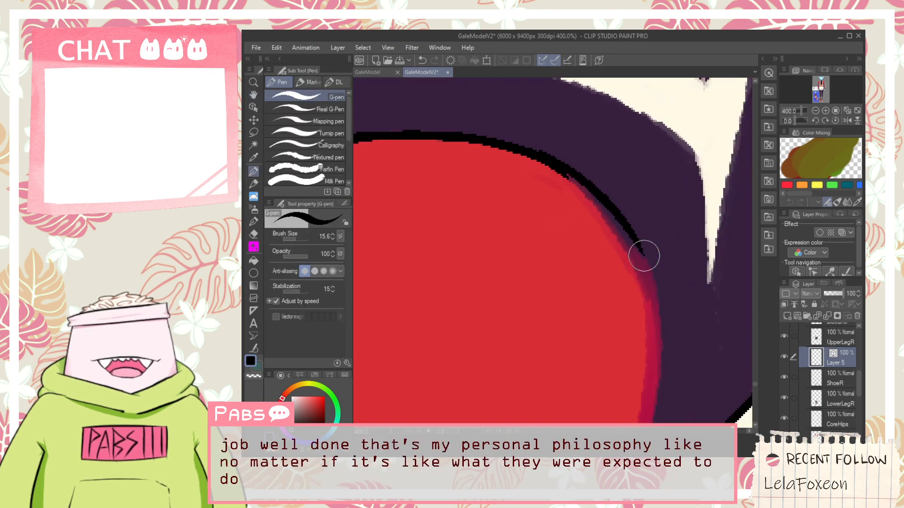
key("ctrl+z")
key("ctrl+z")
left_click_drag(543, 156, 658, 295)
left_click_drag(592, 202, 660, 325)
key("ctrl+z")
mouse_move(594, 206)
left_mouse_down()
mouse_move(656, 339)
mouse_move(655, 298)
left_mouse_up()
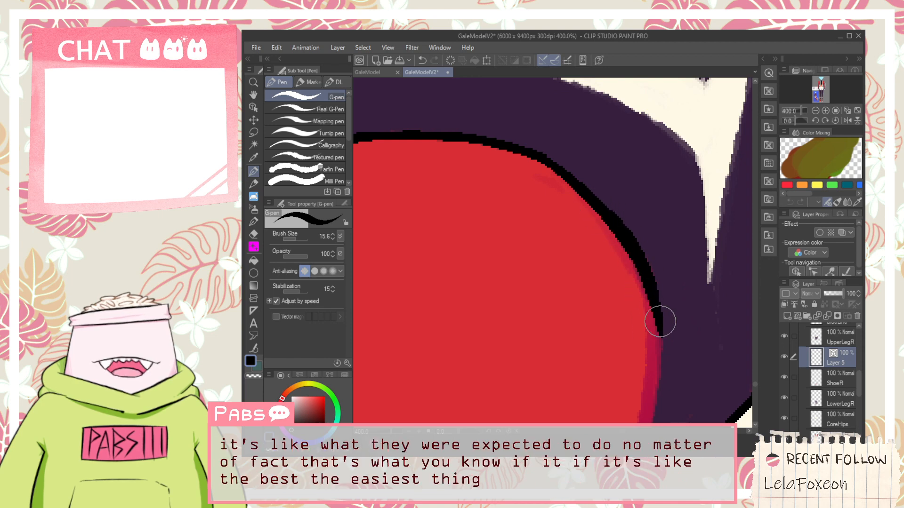
scroll(642, 282, "down", 2)
key("ctrl+z")
scroll(583, 218, "up", 2)
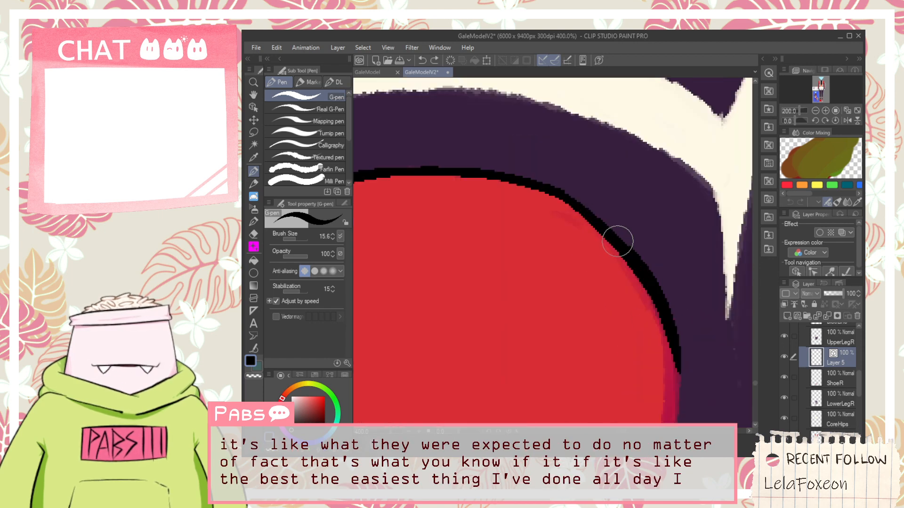
Ink the red panel's right edge down to the right cream strip's pointed tip and close the corner there.
mouse_move(621, 273)
left_mouse_down()
mouse_move(563, 324)
mouse_move(595, 214)
mouse_move(619, 265)
mouse_move(609, 337)
left_mouse_up()
key("ctrl+z")
key("ctrl+z")
mouse_move(592, 180)
left_mouse_down()
mouse_move(610, 333)
mouse_move(595, 209)
left_mouse_up()
left_click_drag(608, 149, 551, 317)
key("ctrl+z")
key("ctrl+z")
left_click_drag(605, 144, 560, 301)
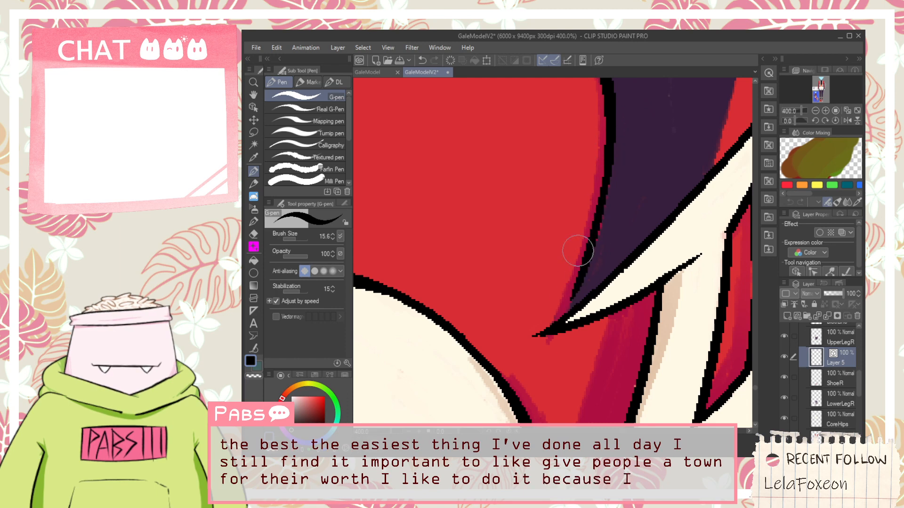
key("ctrl+z")
mouse_move(605, 144)
left_mouse_down()
mouse_move(583, 283)
mouse_move(546, 330)
mouse_move(576, 291)
left_mouse_up()
key("ctrl+z")
left_click_drag(535, 335, 575, 288)
scroll(577, 306, "down", 4)
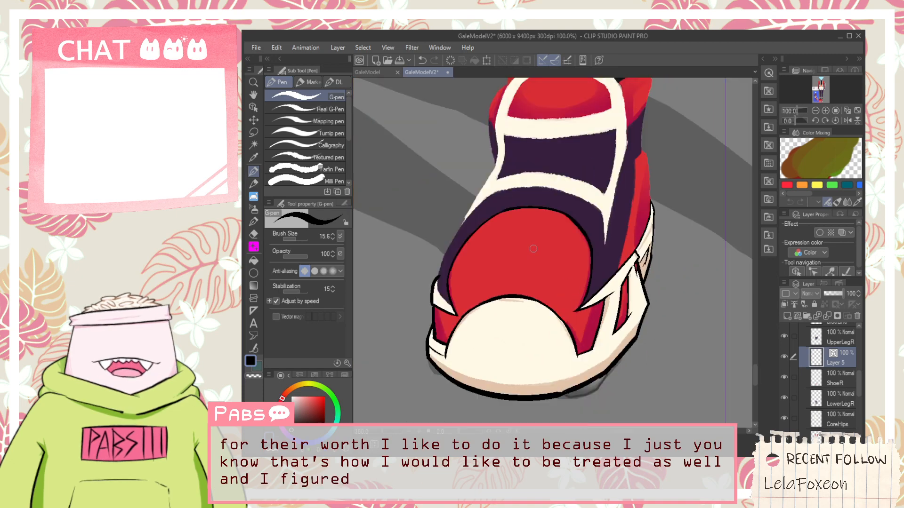
Ink the purple band's outer left edge upward from the left cream strip and trim the overlap at the join.
scroll(471, 302, "up", 4)
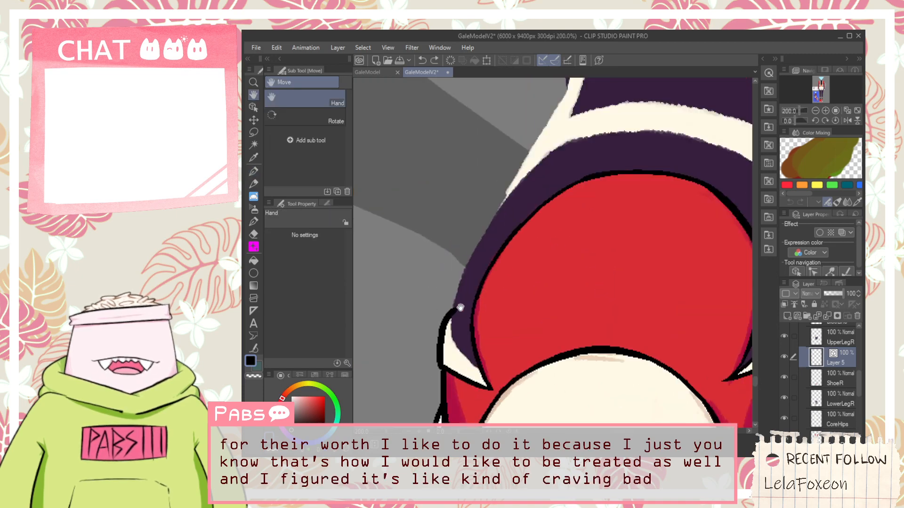
scroll(472, 373, "down", 3)
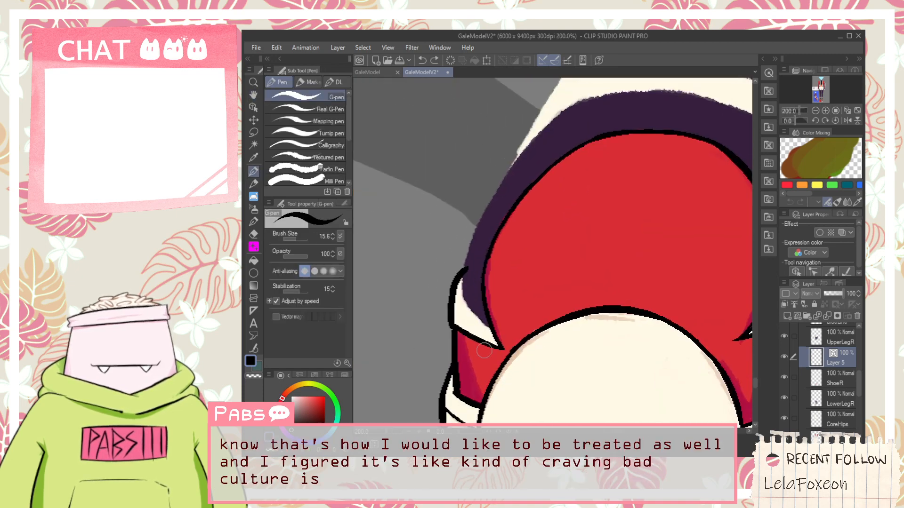
key("ctrl+z")
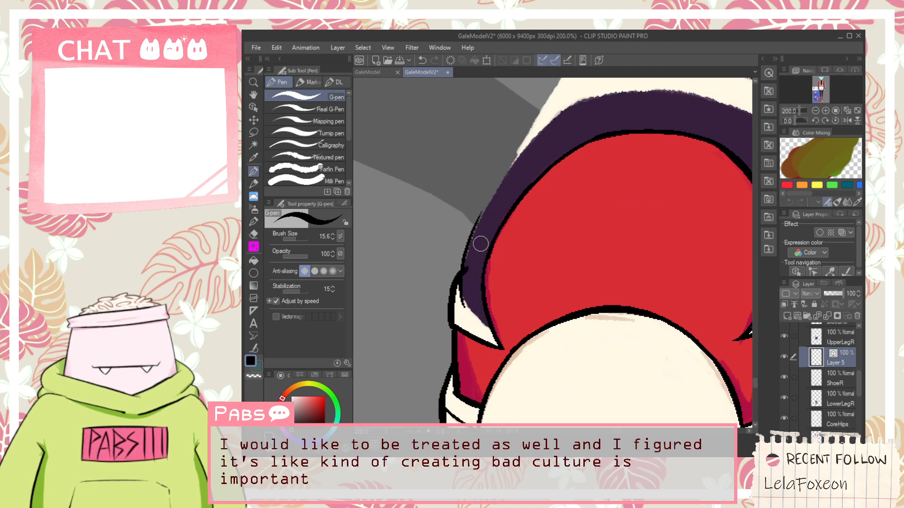
key("ctrl+z")
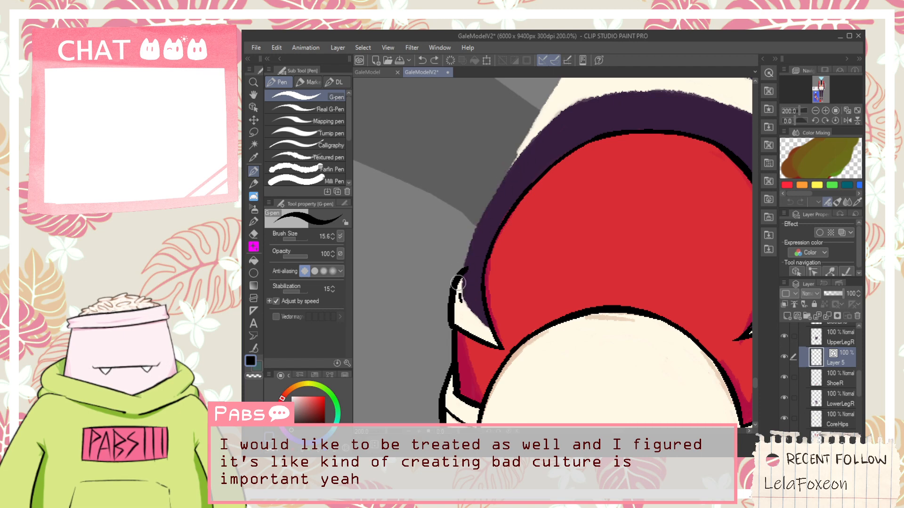
key("e")
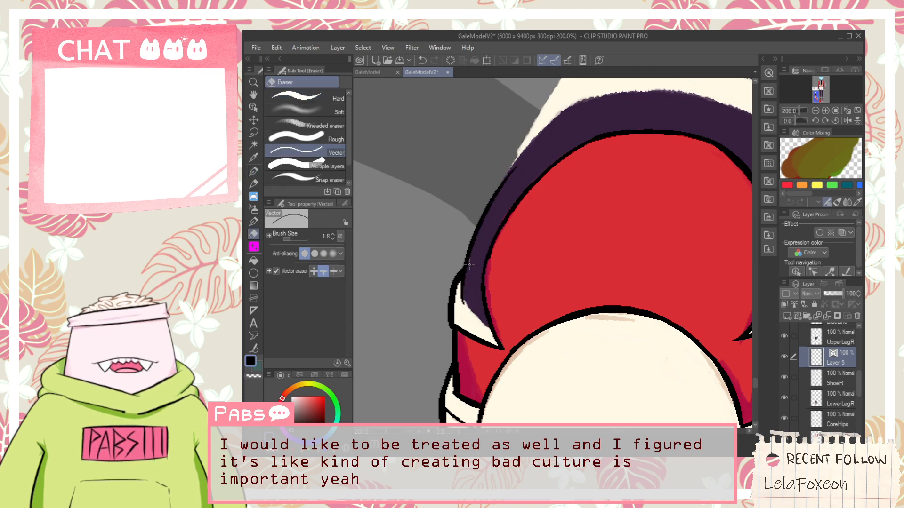
scroll(460, 313, "up", 5)
Ink the diagonal border between the left cream strip and the purple band, redrawing it until it follows the color edge.
key("p")
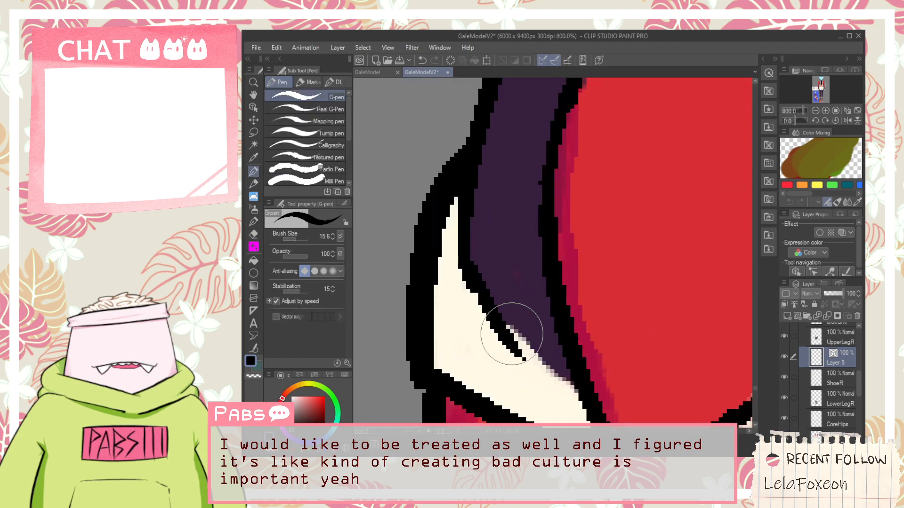
key("ctrl+z")
key("ctrl+z")
mouse_move(462, 259)
left_mouse_down()
mouse_move(553, 373)
mouse_move(541, 343)
left_mouse_up()
key("ctrl+z")
left_click_drag(468, 271, 551, 372)
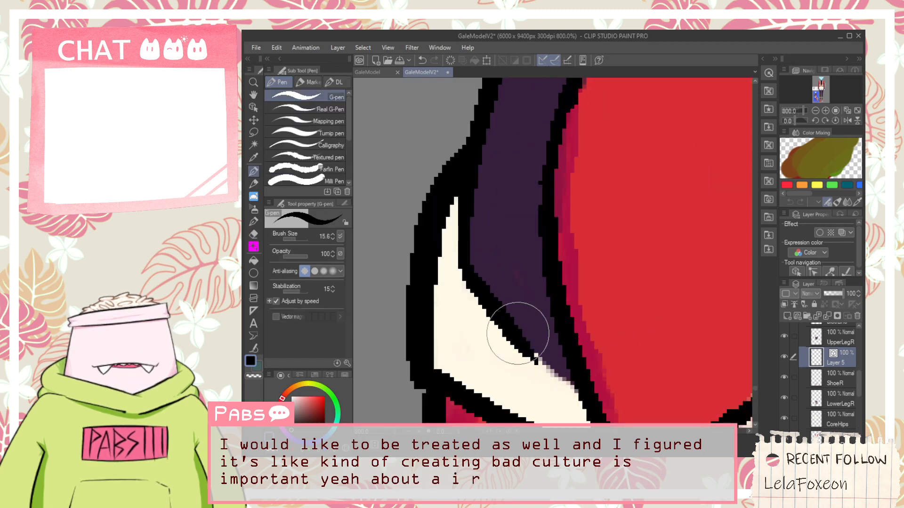
key("ctrl+z")
left_click_drag(457, 252, 556, 376)
key("e")
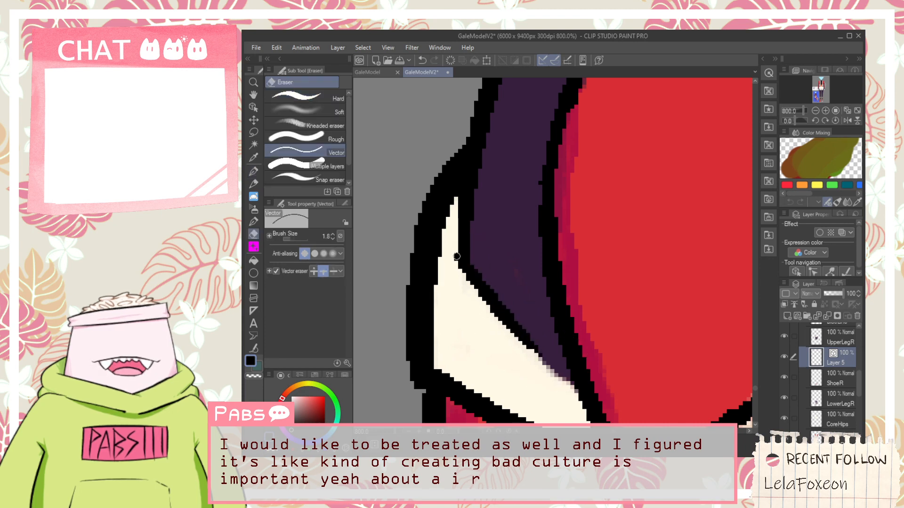
left_click(455, 272)
key("ctrl+z")
Extend the purple band's outer left outline upward until it runs under the lower tip of the cream strip.
scroll(487, 203, "down", 3)
scroll(487, 203, "up", 2)
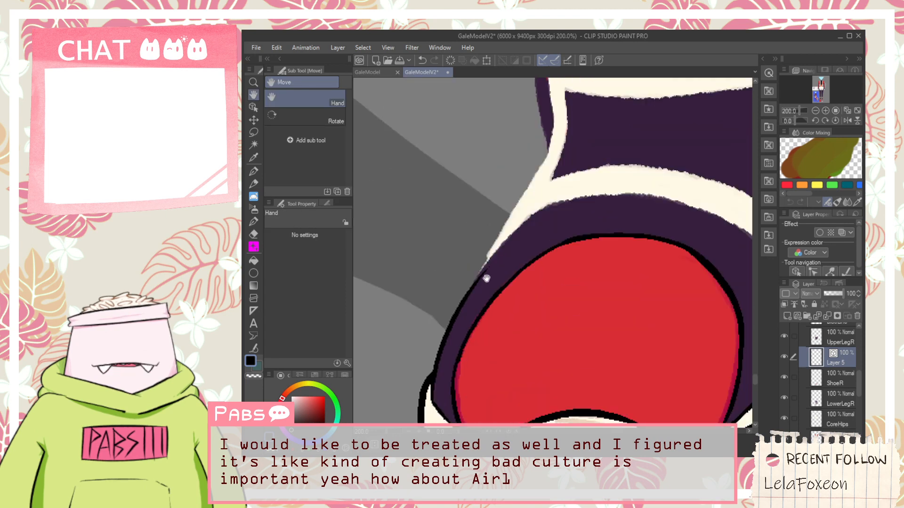
key("p")
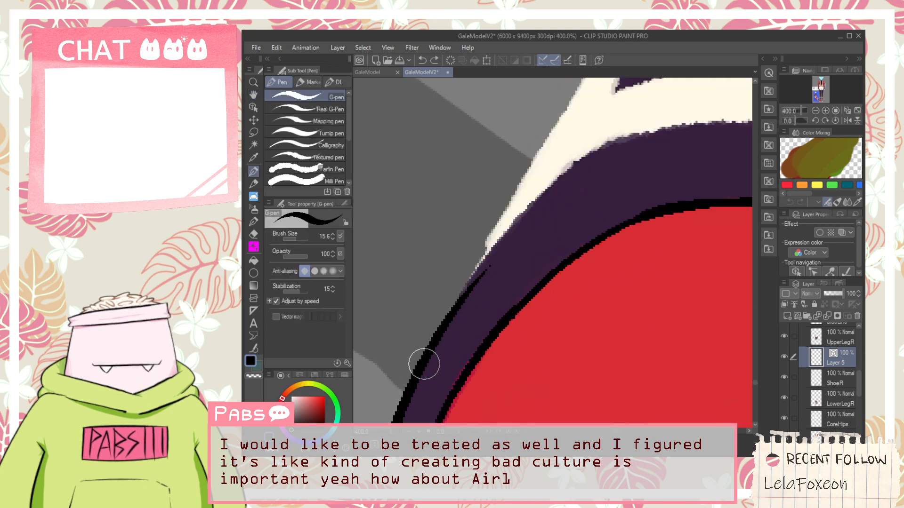
key("e")
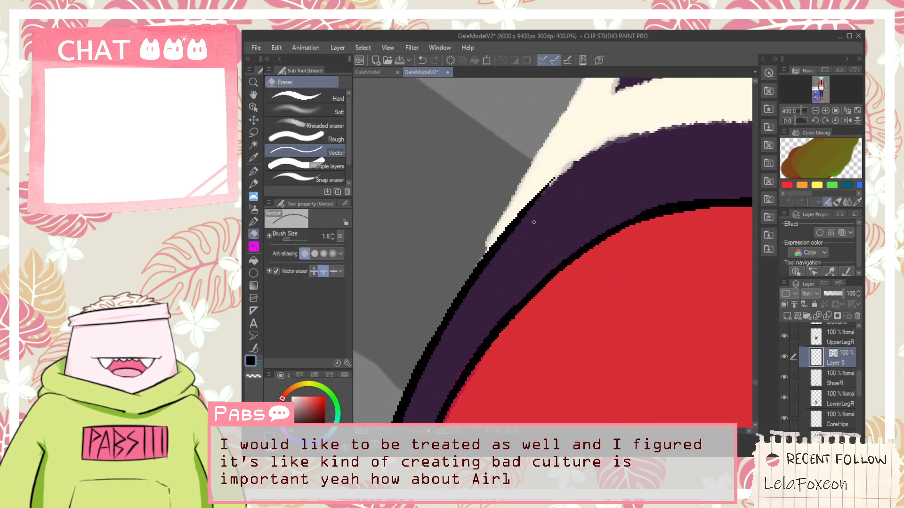
scroll(530, 228, "down", 3)
key("h")
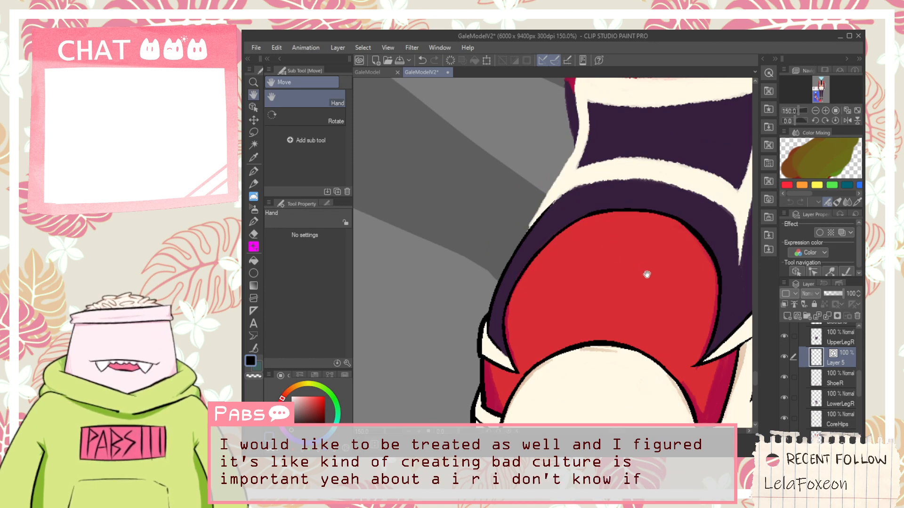
Ink the left cream strip's outer edge from its lower tip up toward the fork, redrawing it until it follows the color edge.
scroll(627, 277, "up", 3)
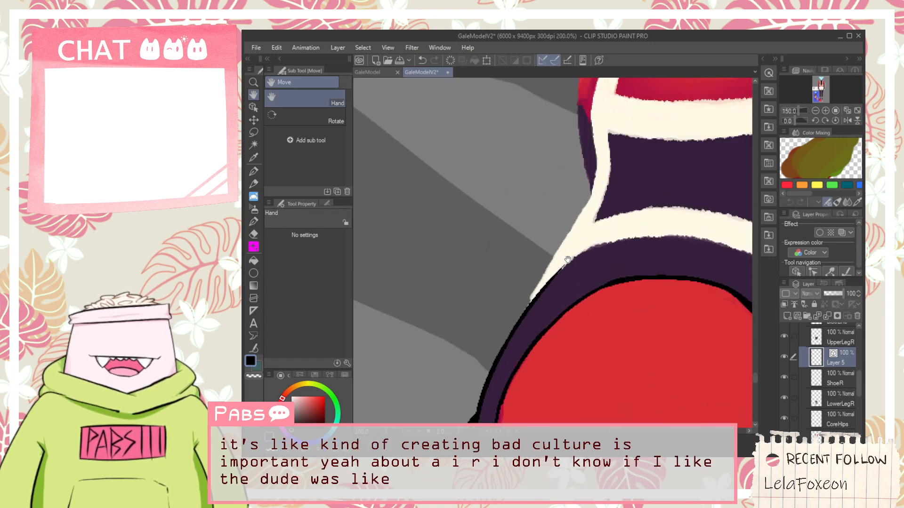
key("p")
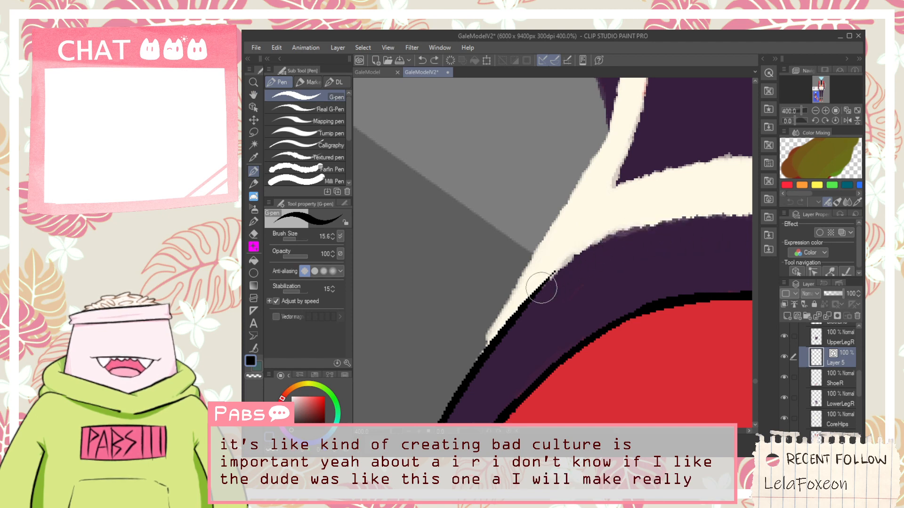
left_click_drag(474, 371, 515, 288)
key("ctrl+z")
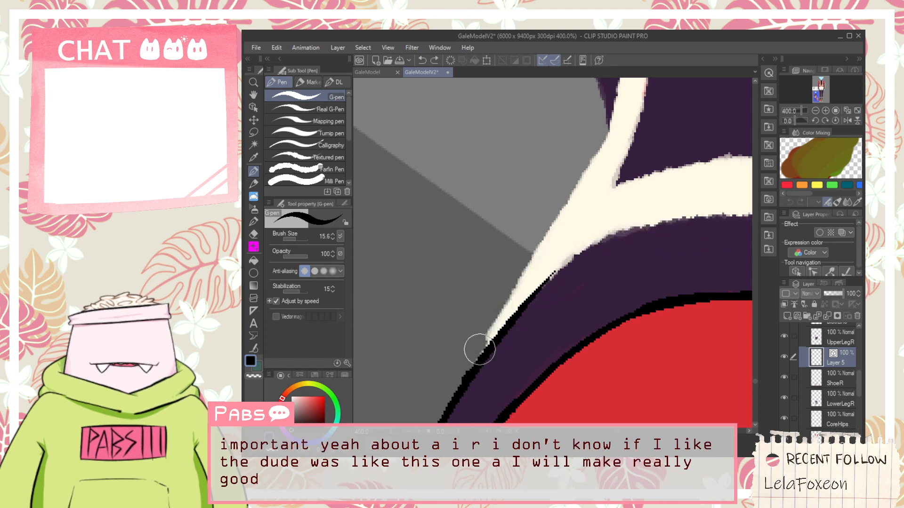
left_click_drag(466, 375, 543, 236)
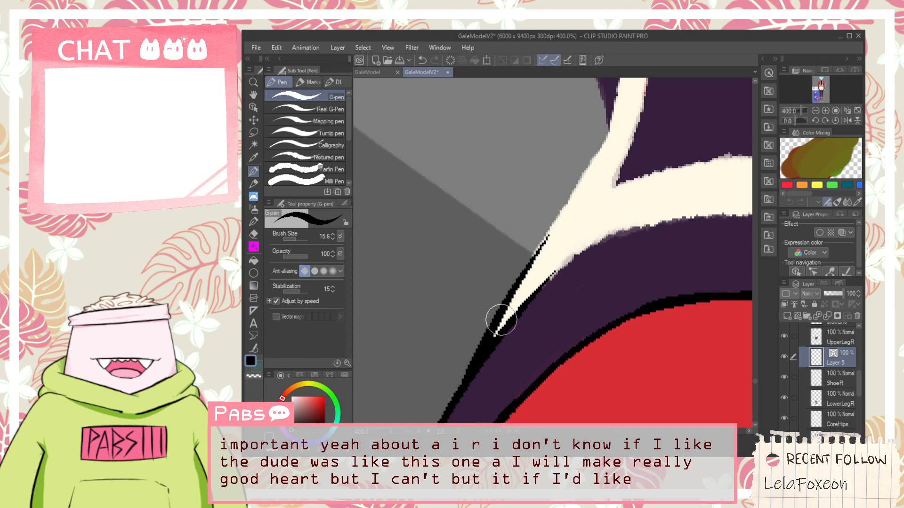
left_click_drag(511, 305, 565, 202)
key("ctrl+z")
left_click_drag(495, 324, 572, 198)
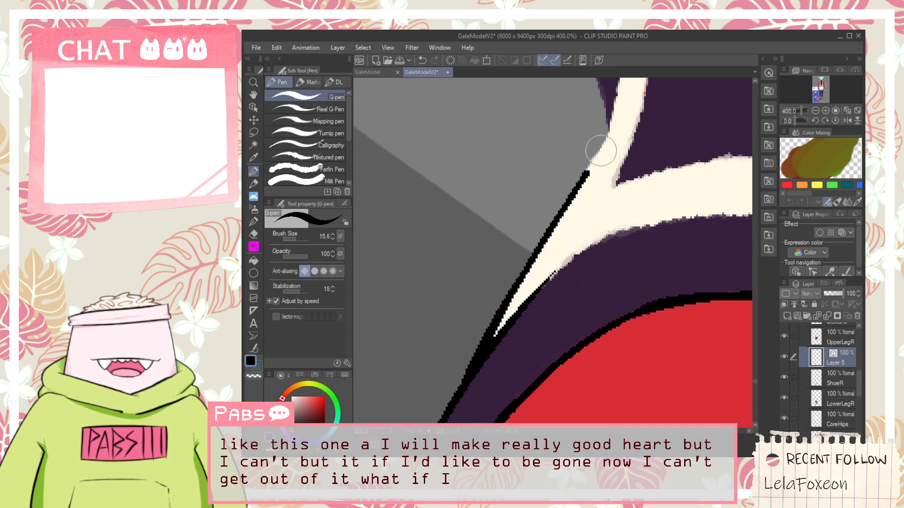
Ink the curved border between the left end of the lower cream strip and the purple band beneath it.
scroll(585, 219, "down", 2)
left_click_drag(629, 245, 585, 246)
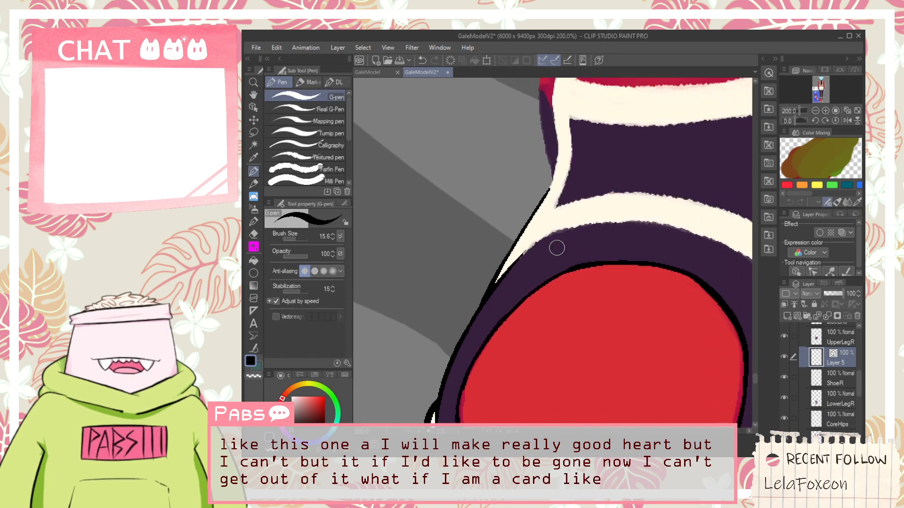
scroll(561, 246, "up", 2)
left_click_drag(502, 257, 603, 199)
key("ctrl+z")
mouse_move(498, 264)
left_mouse_down()
mouse_move(549, 221)
mouse_move(607, 197)
left_mouse_up()
key("ctrl+z")
left_click_drag(490, 264, 567, 210)
key("ctrl+z")
mouse_move(452, 302)
left_mouse_down()
mouse_move(532, 226)
mouse_move(574, 210)
mouse_move(654, 202)
left_mouse_up()
key("ctrl+z")
key("ctrl+z")
left_click_drag(548, 221, 714, 197)
Continue the black line along the purple band's upper edge across the middle of the arch.
scroll(678, 216, "down", 2)
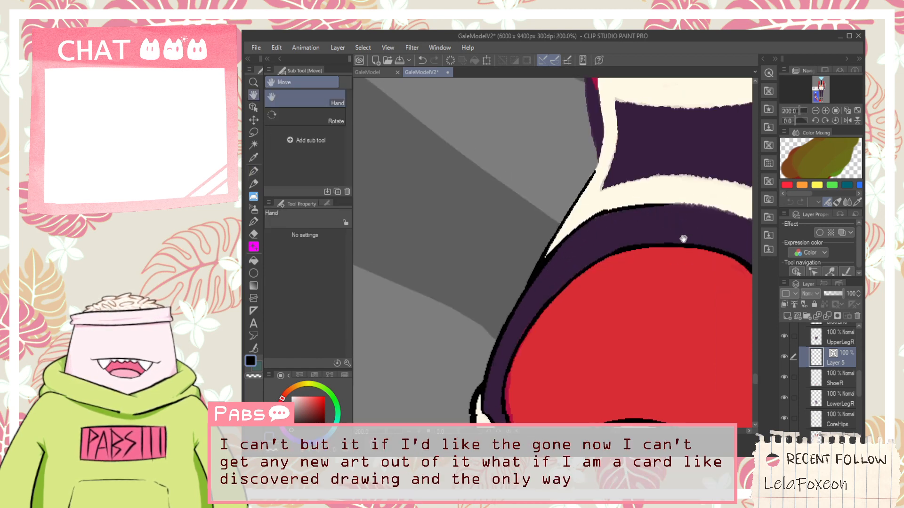
left_click_drag(698, 236, 476, 297)
scroll(474, 296, "up", 2)
key("e")
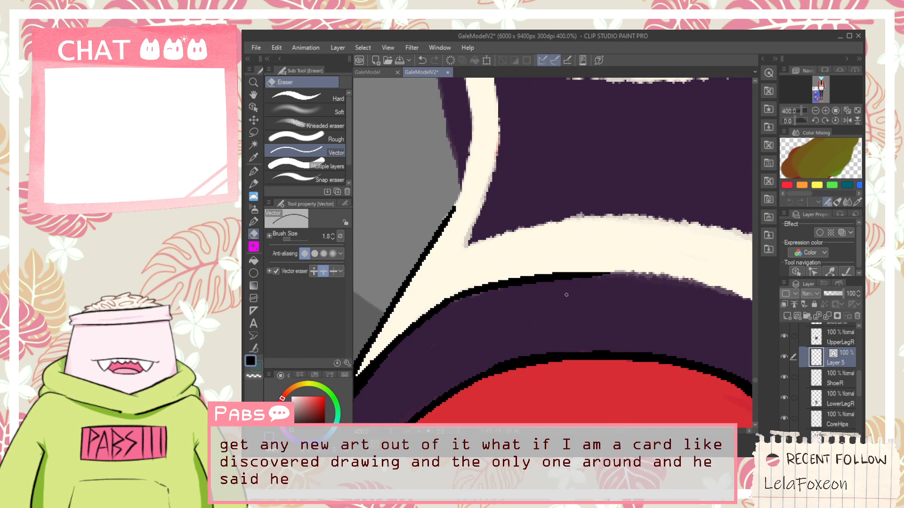
key("p")
left_click_drag(520, 274, 709, 281)
left_click_drag(594, 277, 735, 302)
key("ctrl+z")
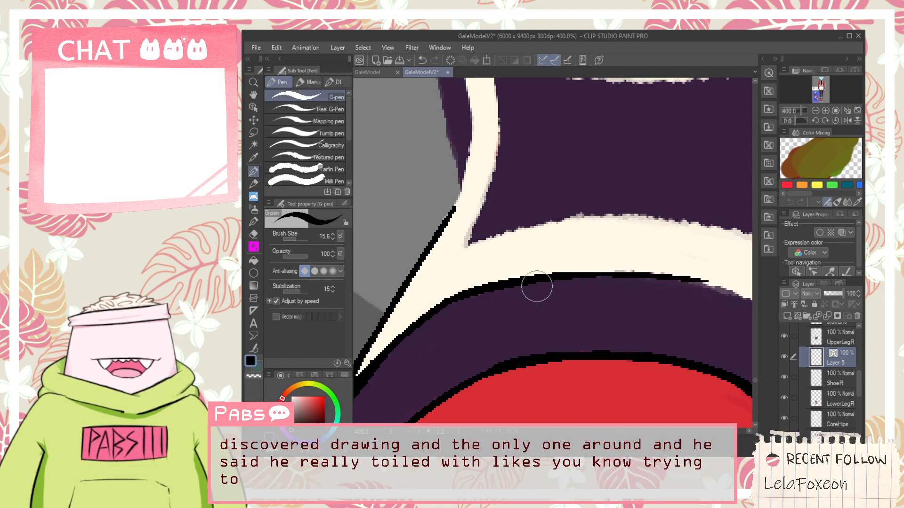
Redraw the purple band's upper outline down the arch's right slope until it follows the cream strip's lower edge.
scroll(547, 296, "down", 4)
left_click_drag(596, 314, 555, 290)
scroll(555, 289, "up", 2)
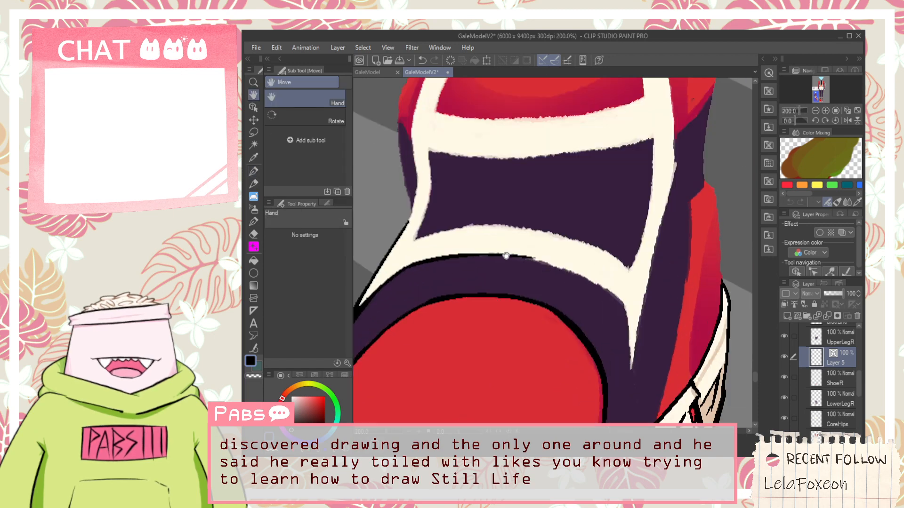
scroll(475, 258, "up", 2)
left_click_drag(475, 257, 622, 282)
left_click_drag(465, 251, 686, 283)
key("ctrl+z")
left_click_drag(428, 256, 635, 267)
key("ctrl+z")
left_click_drag(433, 252, 629, 278)
key("ctrl+z")
left_click_drag(429, 252, 581, 259)
key("ctrl+z")
left_click_drag(456, 250, 585, 254)
key("ctrl+z")
mouse_move(450, 250)
left_mouse_down()
mouse_move(587, 259)
mouse_move(664, 289)
left_mouse_up()
key("ctrl+z")
left_click_drag(444, 256, 674, 286)
key("ctrl+z")
key("ctrl+z")
mouse_move(565, 256)
left_mouse_down()
mouse_move(705, 314)
mouse_move(612, 273)
left_mouse_up()
key("space")
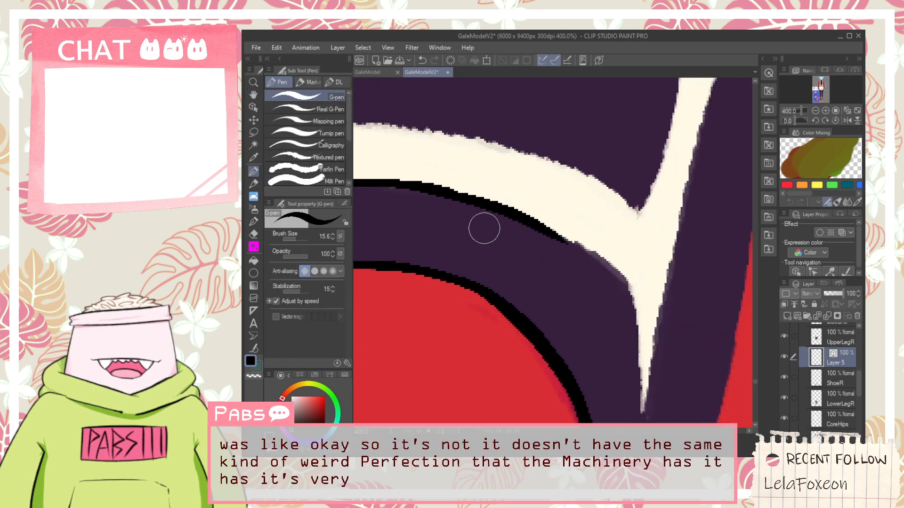
Extend the purple band's upper outline to the corner where the cream strip turns down into its narrow point.
key("ctrl+z")
left_click_drag(529, 218, 627, 276)
key("ctrl+z")
mouse_move(518, 216)
left_mouse_down()
mouse_move(635, 286)
mouse_move(589, 229)
left_mouse_up()
left_click_drag(447, 134, 584, 226)
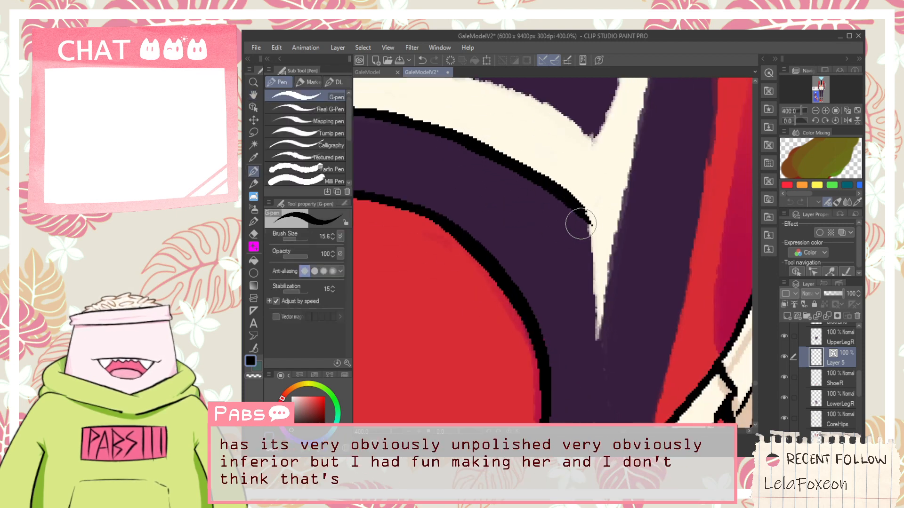
Ink the left side of the cream strip's narrow downward point from the corner to its tip.
mouse_move(585, 180)
left_mouse_down()
mouse_move(603, 336)
mouse_move(593, 339)
mouse_move(592, 368)
mouse_move(633, 240)
left_mouse_up()
key("ctrl+z")
key("e")
key("p")
key("ctrl+z")
Ink the right side of the narrow cream point from its tip upward, closing the lines into a sharp tip.
left_click_drag(589, 367, 626, 205)
key("ctrl+z")
left_click_drag(589, 380, 629, 165)
key("ctrl+z")
key("ctrl+z")
mouse_move(591, 370)
left_mouse_down()
mouse_move(643, 155)
mouse_move(640, 118)
left_mouse_up()
key("ctrl+z")
left_click_drag(594, 369, 632, 143)
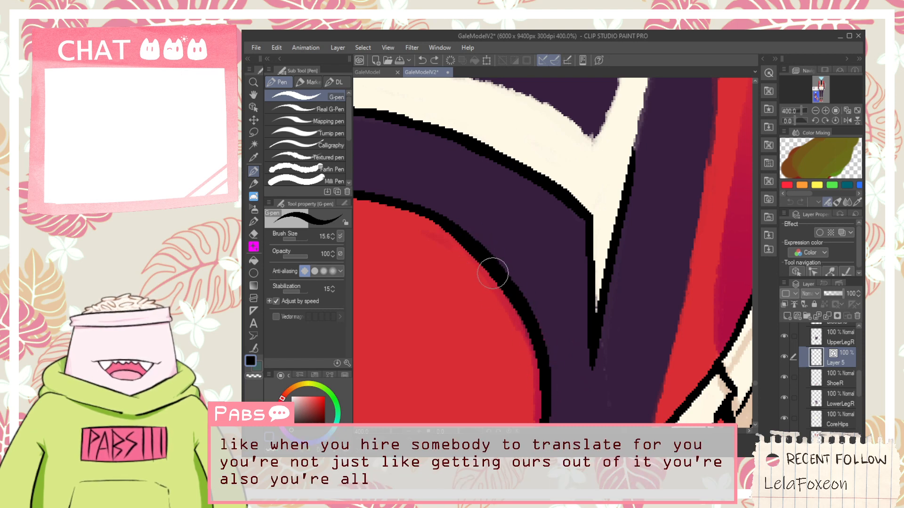
Touch up the purple fill around the narrow cream point's tip on the ShoeR layer.
scroll(581, 347, "down", 2)
scroll(584, 346, "down", 1)
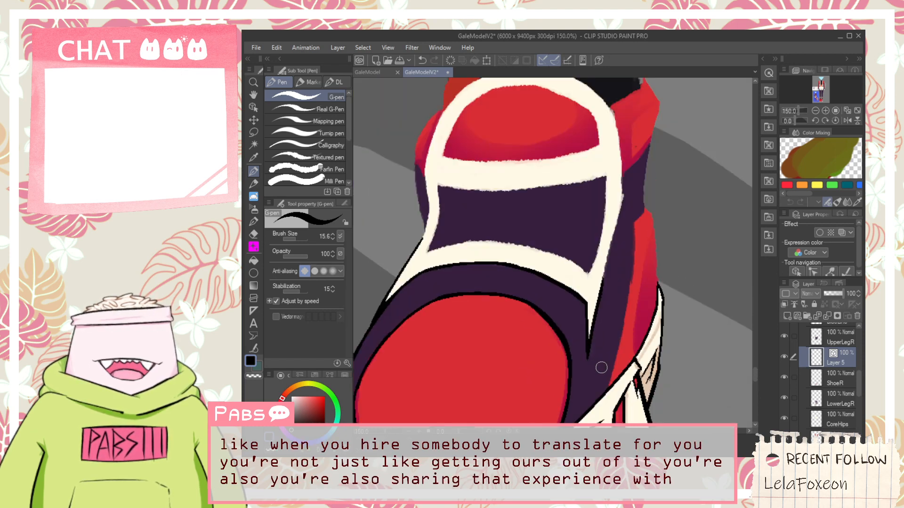
key("space")
left_click_drag(604, 361, 594, 320)
left_click(832, 397)
left_click(834, 380)
scroll(585, 327, "up", 5)
key("p")
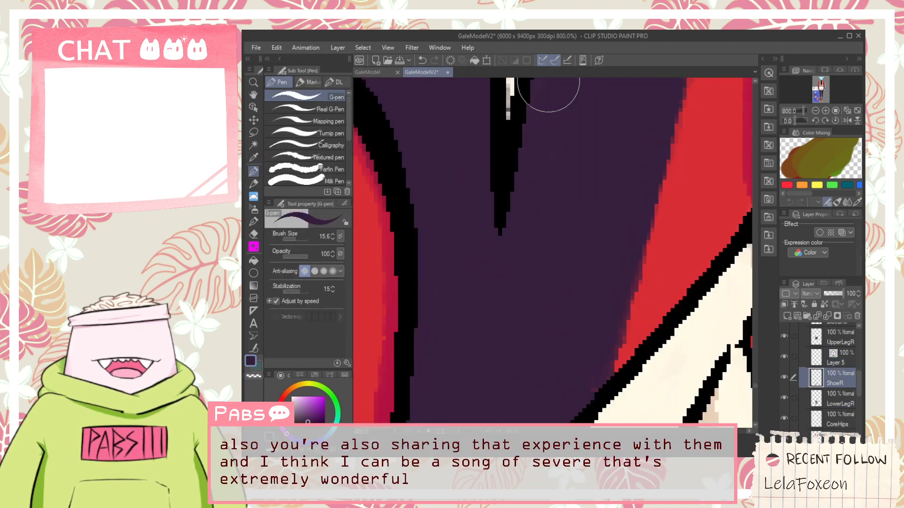
scroll(549, 118, "down", 2)
key("space")
left_click_drag(563, 143, 562, 421)
Return to black on Layer 5 and ink the right cream strip's outer edge up past the purple panel.
key("alt")
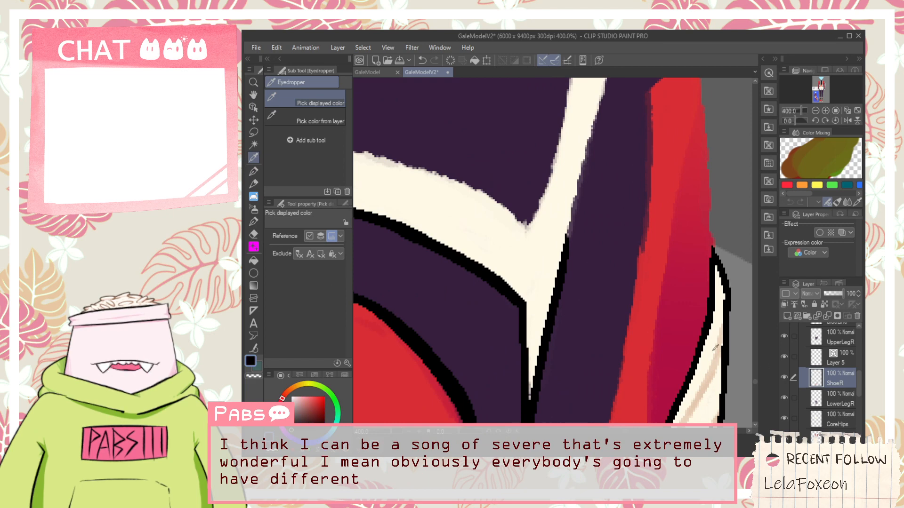
left_click(673, 290, "ctrl+shift")
key("space")
mouse_move(582, 251)
left_mouse_down()
mouse_move(555, 288)
mouse_move(564, 175)
left_mouse_up()
key("ctrl+z")
left_click_drag(537, 291, 575, 149)
key("space")
mouse_move(576, 204)
left_mouse_down()
mouse_move(541, 344)
mouse_move(546, 210)
left_mouse_up()
key("ctrl+z")
mouse_move(516, 367)
left_mouse_down()
mouse_move(561, 208)
mouse_move(554, 131)
left_mouse_up()
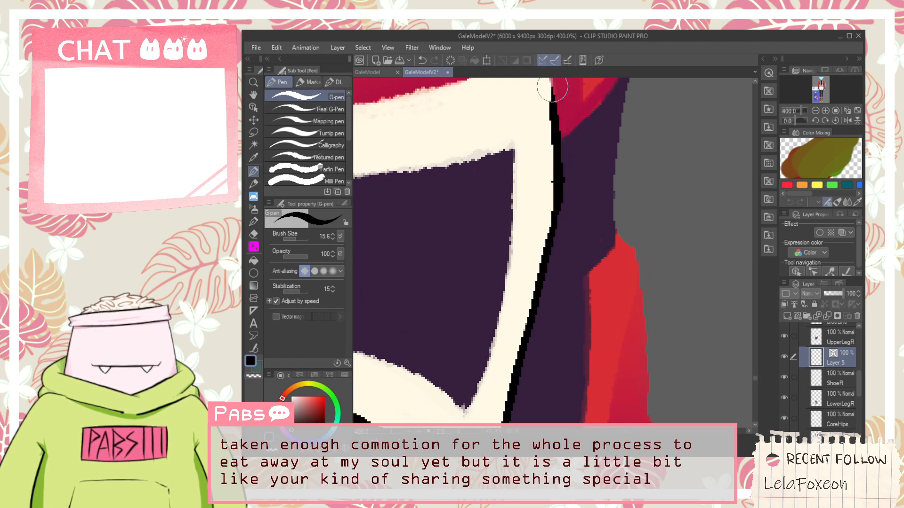
Continue the right cream strip's outer outline upward and around the curve beside the shoe's dark opening.
key("space")
mouse_move(560, 182)
left_mouse_down()
mouse_move(575, 288)
mouse_move(553, 172)
mouse_move(567, 301)
left_mouse_up()
key("ctrl+z")
left_click_drag(552, 155, 569, 299)
key("space")
mouse_move(559, 177)
left_mouse_down()
mouse_move(616, 262)
mouse_move(585, 213)
left_mouse_up()
key("ctrl+z")
left_click_drag(612, 268, 551, 183)
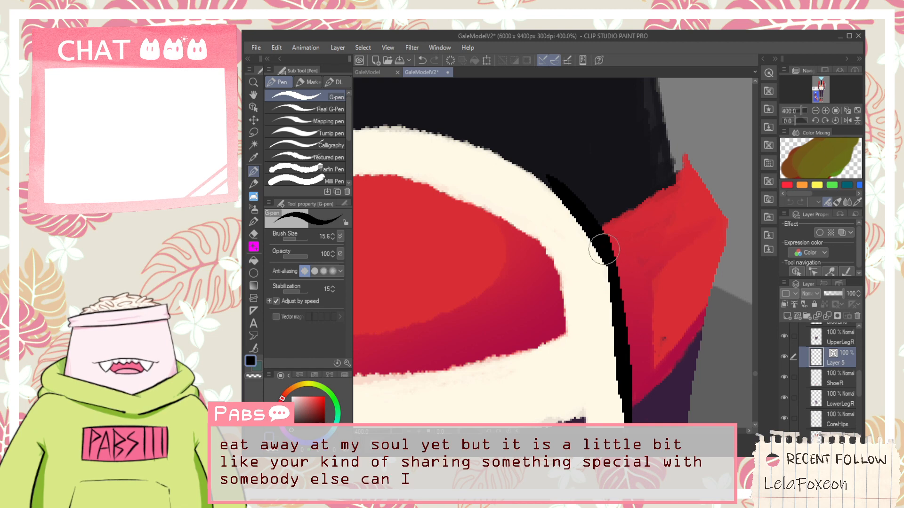
Ink the purple panel's lower left border along the cream strip, starting with a short crease line in the fork.
scroll(603, 247, "down", 3)
key("space")
left_click_drag(550, 323, 588, 274)
scroll(466, 318, "up", 3)
left_click_drag(437, 329, 575, 244)
key("ctrl+z")
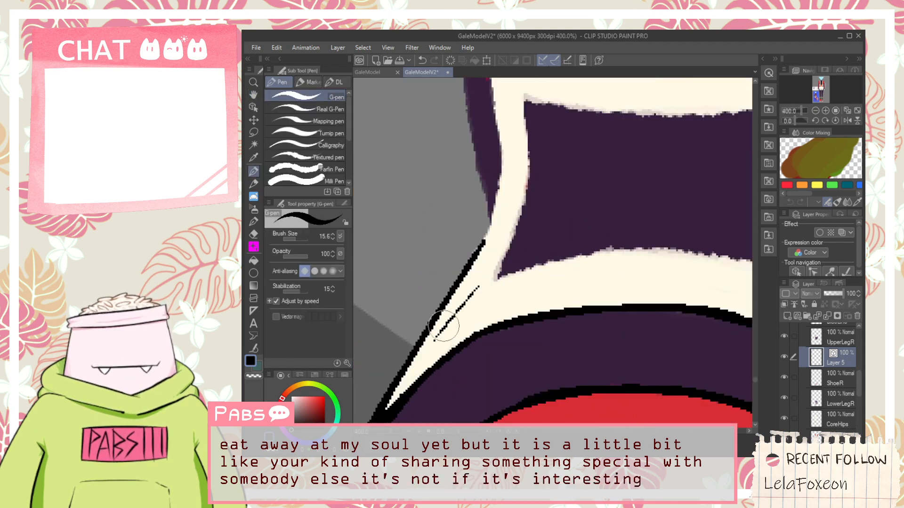
left_click_drag(495, 285, 618, 258)
key("ctrl+z")
mouse_move(480, 288)
left_mouse_down()
mouse_move(634, 258)
mouse_move(464, 304)
left_mouse_up()
key("ctrl+z")
mouse_move(607, 252)
left_mouse_down()
mouse_move(715, 253)
mouse_move(747, 269)
mouse_move(488, 296)
left_mouse_up()
Ink the purple panel's lower edge across the middle of the cream arch, redrawing the curve until it fits.
key("space")
left_click_drag(460, 257, 605, 282)
key("ctrl+z")
key("ctrl+z")
left_click_drag(442, 257, 624, 281)
key("ctrl+z")
left_click_drag(438, 260, 646, 293)
key("ctrl+z")
left_click_drag(413, 263, 625, 283)
key("ctrl+z")
key("ctrl+z")
mouse_move(436, 259)
left_mouse_down()
mouse_move(623, 315)
mouse_move(623, 286)
left_mouse_up()
key("ctrl+z")
left_click_drag(452, 255, 621, 288)
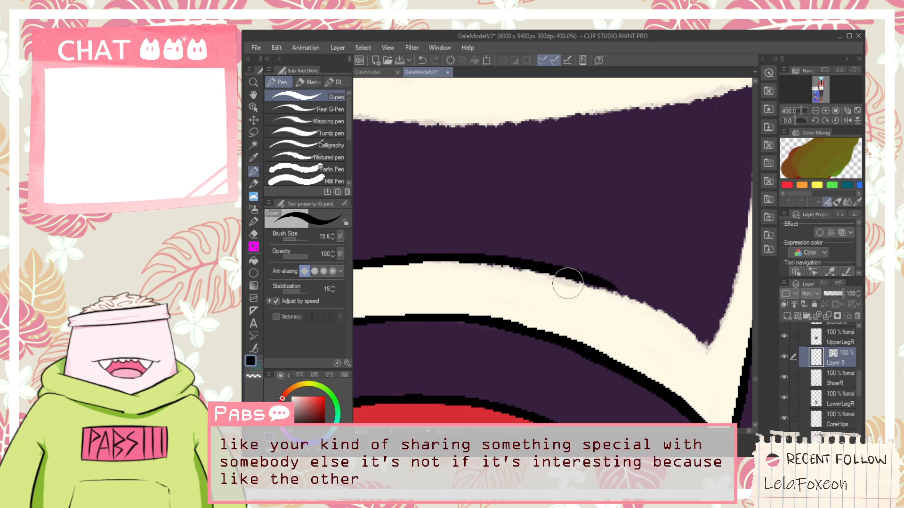
Carry the purple panel's lower outline down to its lower right corner, correcting the curve along the cream strip.
left_click_drag(456, 260, 613, 289)
key("ctrl+z")
left_click_drag(472, 260, 632, 293)
left_click_drag(586, 277, 656, 307)
key("ctrl+z")
left_click_drag(537, 273, 701, 340)
key("ctrl+z")
key("ctrl+z")
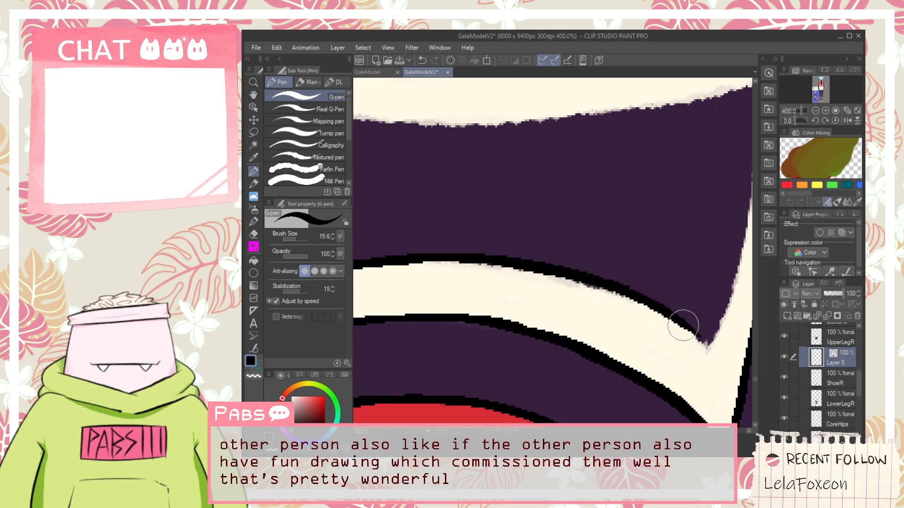
left_click_drag(572, 281, 710, 350)
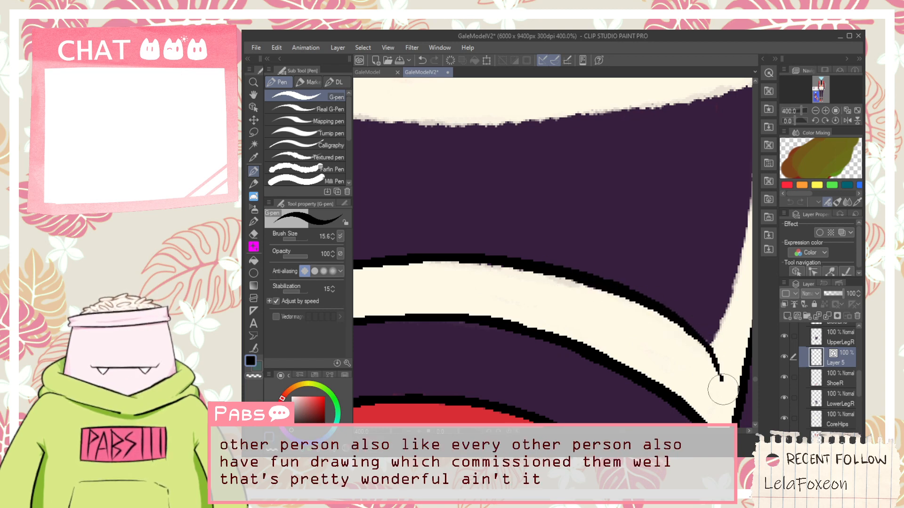
Add a short vertical crease line inside the cream fork below the purple panel's lower right corner.
key("ctrl+z")
left_click(717, 432)
key("space")
scroll(585, 334, "down", 1)
mouse_move(469, 364)
left_mouse_down()
mouse_move(519, 317)
mouse_move(484, 302)
mouse_move(452, 404)
mouse_move(475, 369)
left_mouse_up()
scroll(519, 316, "up", 1)
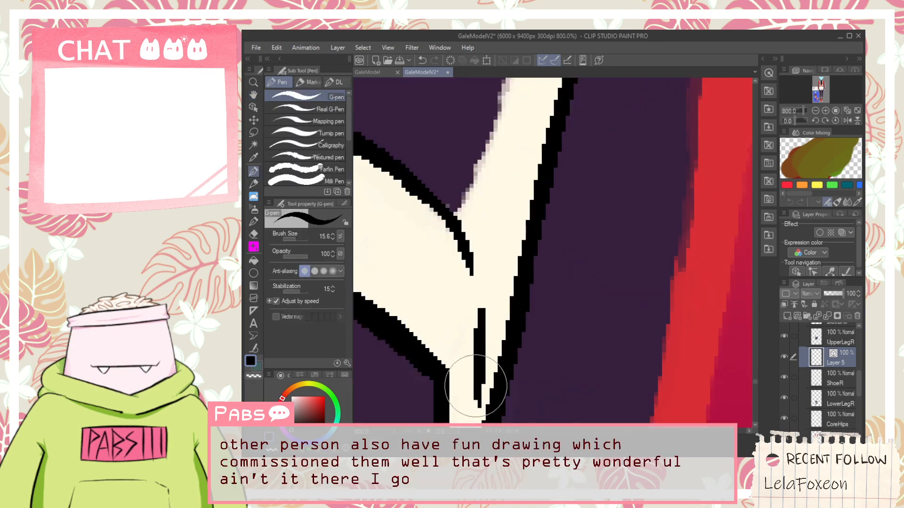
Ink the purple panel's left edge from its upper corner down to the fork of the left cream strip.
scroll(483, 264, "down", 1)
left_click_drag(483, 264, 499, 277)
scroll(499, 277, "up", 1)
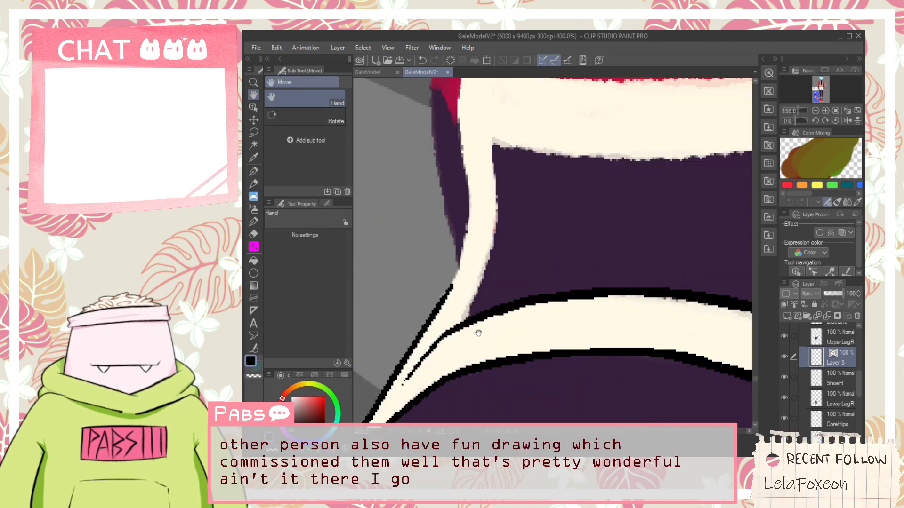
left_click_drag(502, 227, 465, 324)
mouse_move(490, 118)
left_mouse_down()
mouse_move(482, 256)
mouse_move(471, 278)
left_mouse_up()
key("e")
key("p")
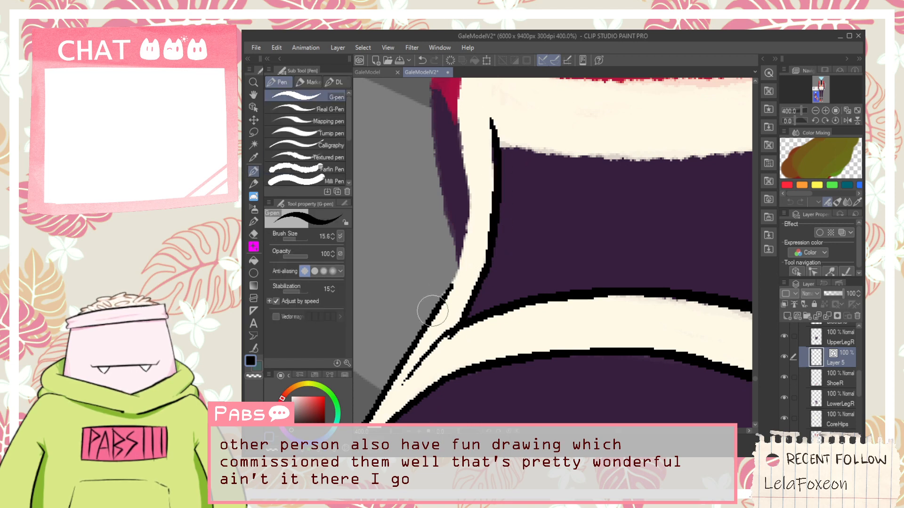
Ink the left cream strip's outer edge from the fork upward along the purple side panel.
left_click_drag(438, 325, 468, 235)
key("ctrl+z")
key("ctrl+y")
left_click_drag(445, 294, 466, 238)
left_click_drag(448, 290, 469, 176)
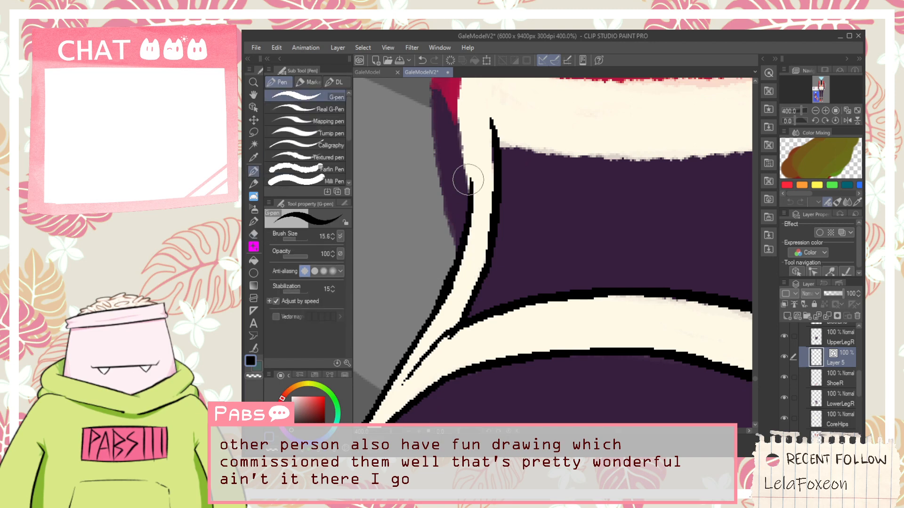
scroll(472, 215, "up", 3)
left_click_drag(465, 329, 448, 201)
key("e")
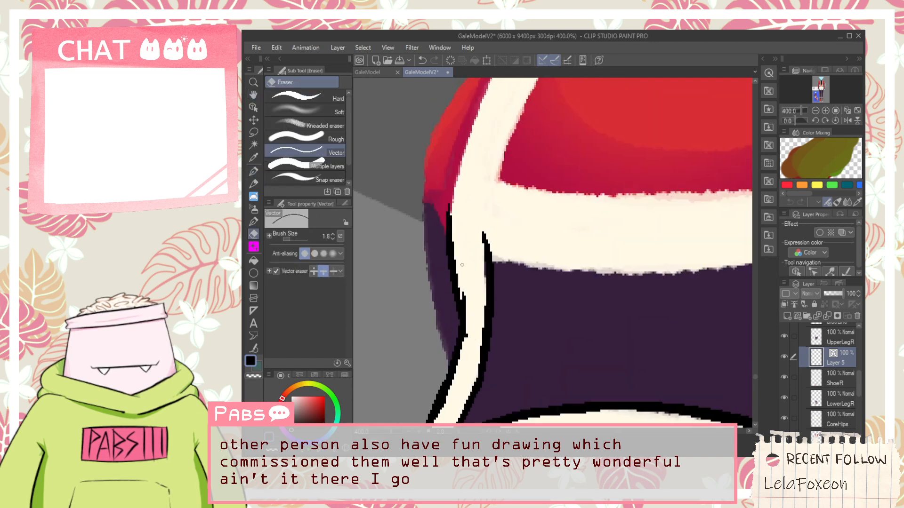
Outline the small purple side panel on the shoe's left, carrying the outer edge up to the red section.
key("p")
left_click_drag(446, 377, 429, 215)
key("ctrl+z")
mouse_move(445, 367)
left_mouse_down()
mouse_move(428, 212)
mouse_move(445, 232)
mouse_move(431, 206)
mouse_move(445, 120)
left_mouse_up()
key("ctrl+z")
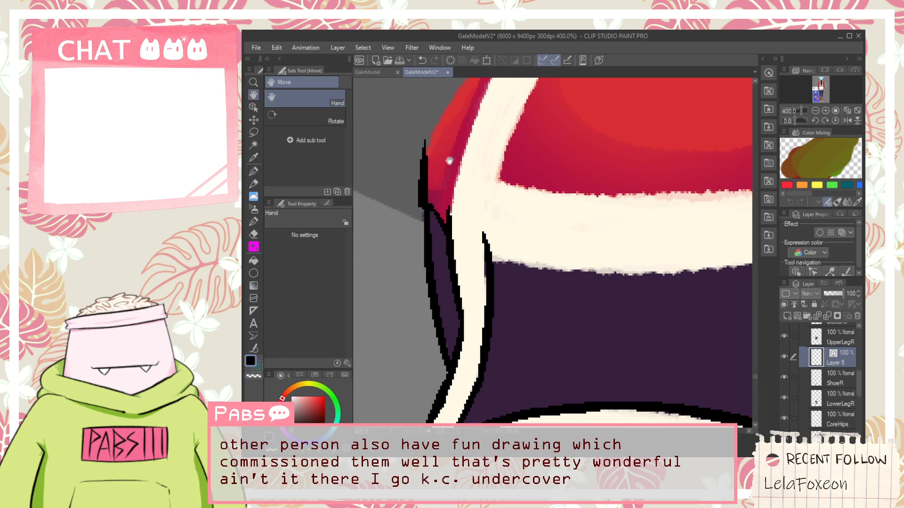
Ink the red side panel's outer edge up and over to the left cream strip, redrawing the upper corner.
left_click_drag(452, 212, 461, 318)
left_click_drag(393, 290, 467, 150)
key("ctrl+z")
left_click_drag(396, 287, 446, 179)
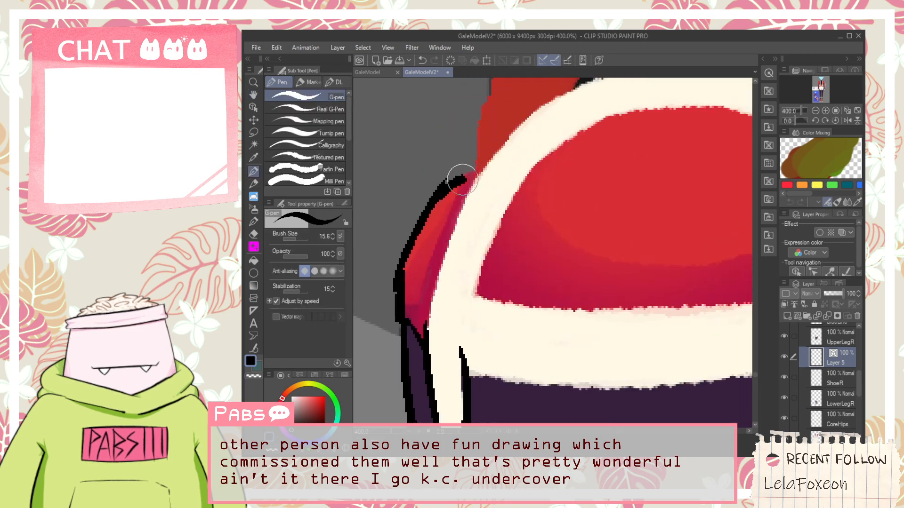
key("ctrl+z")
mouse_move(432, 206)
left_mouse_down()
mouse_move(478, 161)
mouse_move(481, 180)
mouse_move(483, 167)
left_mouse_up()
key("ctrl+z")
key("ctrl+z")
key("ctrl+z")
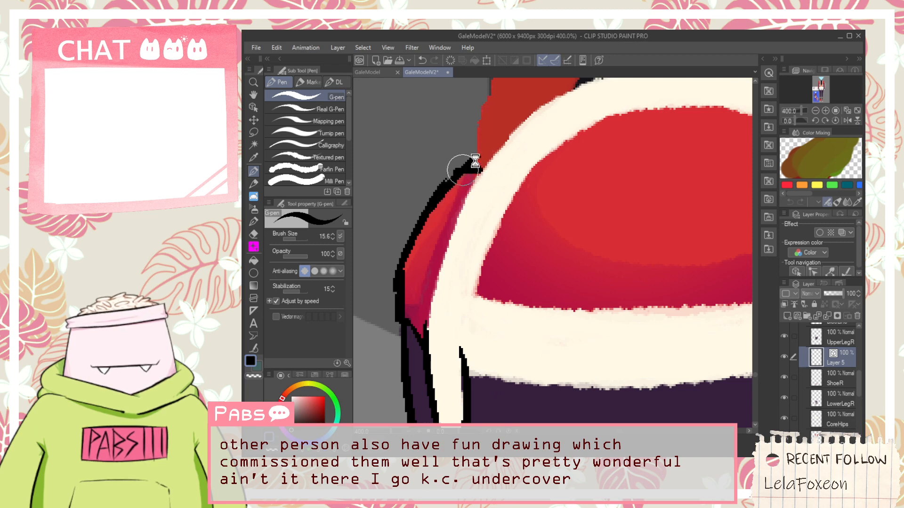
key("ctrl+z")
key("e")
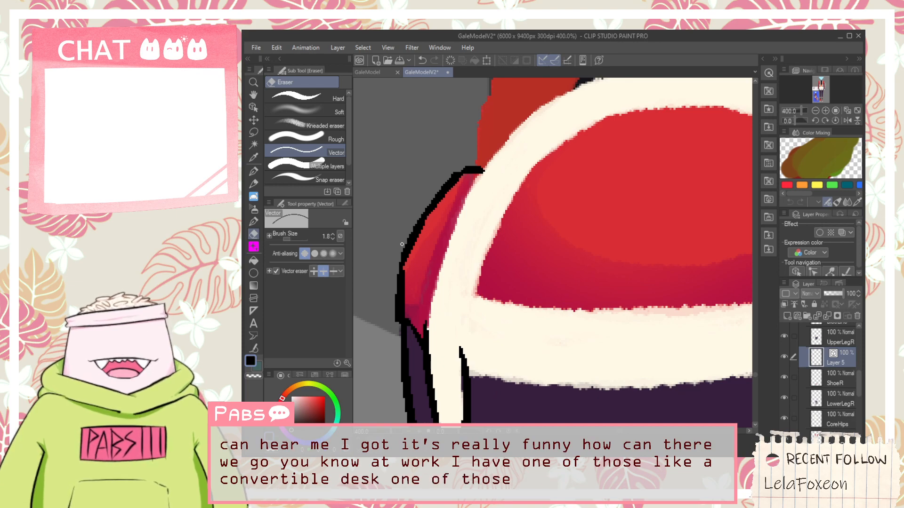
Ink the purple panel's right edge along the right cream strip, from the lower fork to the upper corner.
scroll(542, 333, "down", 3)
key("space")
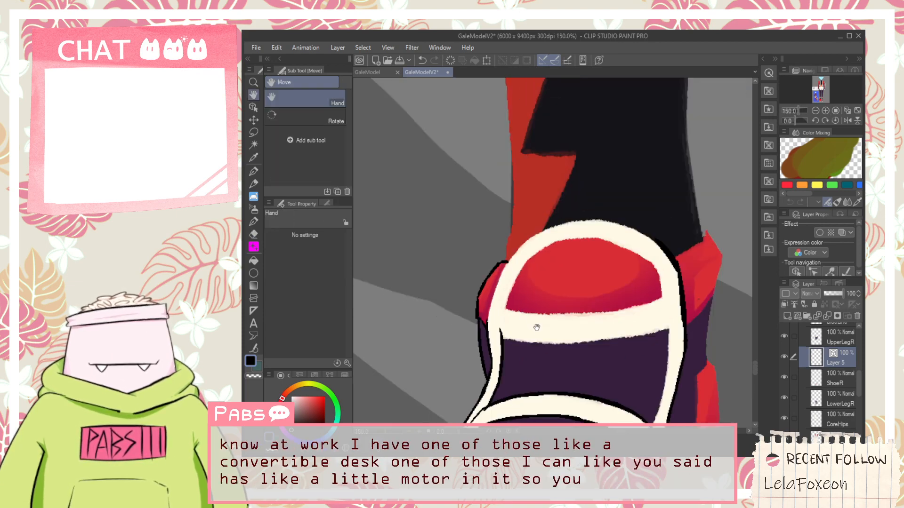
left_click_drag(542, 335, 468, 242)
key("p")
scroll(556, 331, "up", 1)
key("ctrl+z")
mouse_move(562, 317)
left_mouse_down()
mouse_move(586, 225)
mouse_move(578, 180)
left_mouse_up()
key("ctrl+z")
left_click_drag(550, 326, 582, 176)
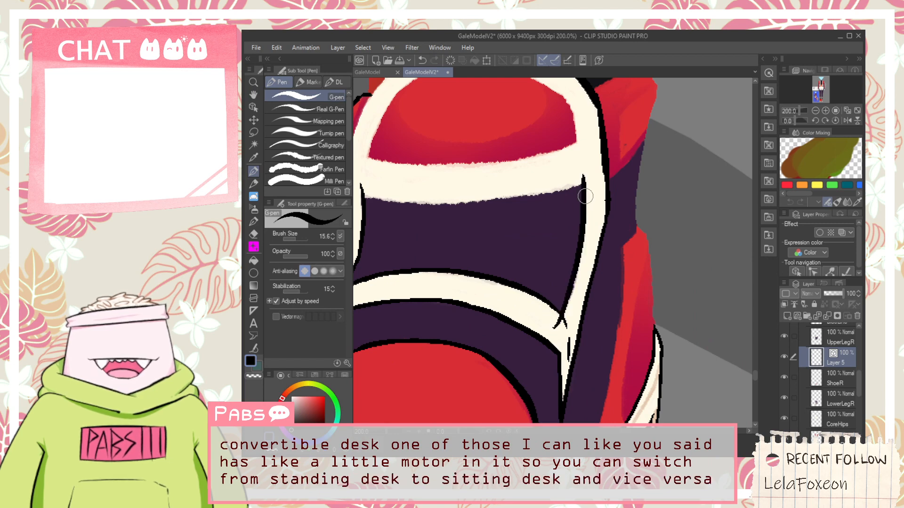
Ink a curved line across the purple panel's upper edge from the left to the right cream strip, redrawing until it is usable.
key("space")
mouse_move(390, 199)
left_mouse_down()
mouse_move(471, 225)
mouse_move(470, 243)
mouse_move(710, 231)
left_mouse_up()
scroll(442, 242, "up", 2)
key("ctrl+z")
key("space")
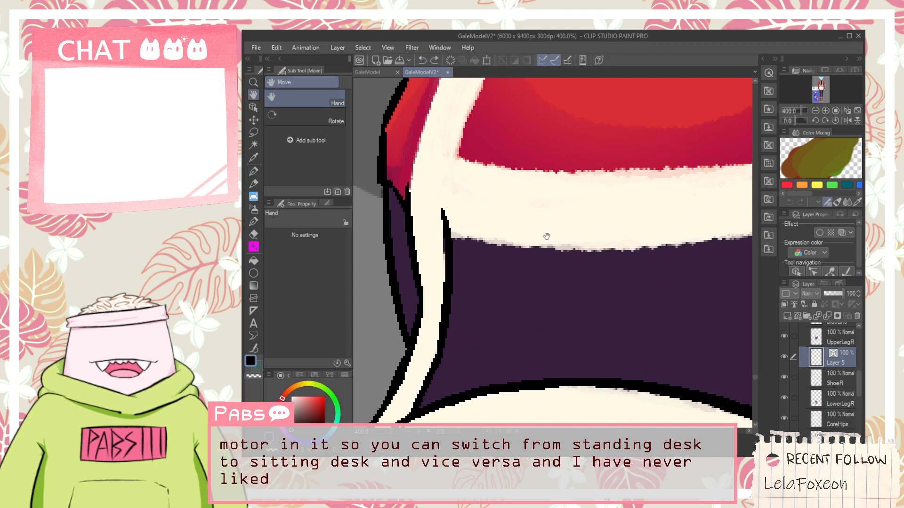
scroll(541, 234, "down", 2)
mouse_move(449, 227)
left_mouse_down()
mouse_move(479, 241)
mouse_move(679, 208)
left_mouse_up()
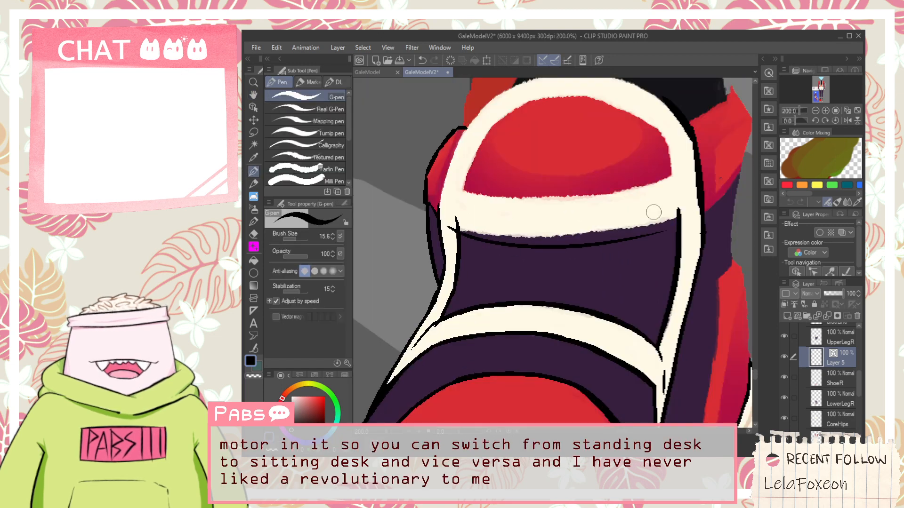
key("ctrl+z")
left_click_drag(468, 233, 597, 236)
key("ctrl+z")
left_click_drag(449, 227, 631, 230)
key("ctrl+z")
left_click_drag(533, 241, 595, 236)
key("ctrl+z")
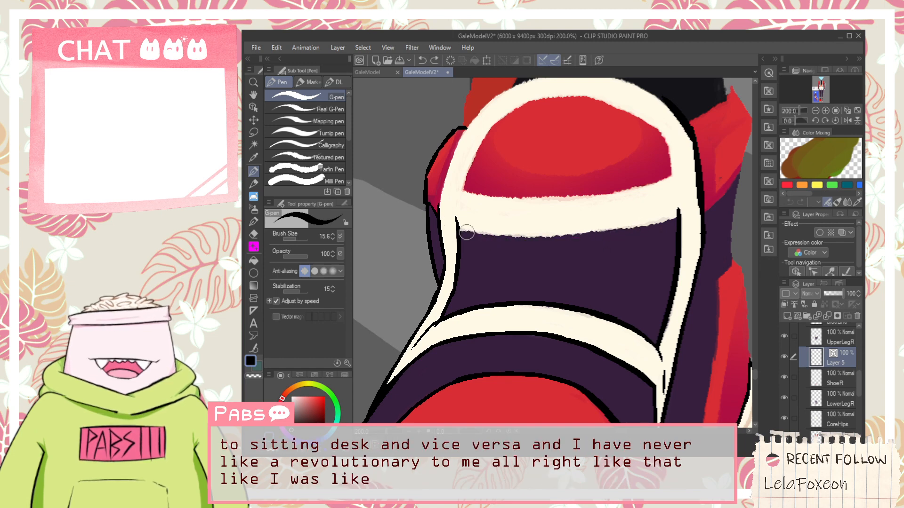
mouse_move(447, 224)
left_mouse_down()
mouse_move(595, 240)
mouse_move(663, 230)
left_mouse_up()
key("ctrl+z")
mouse_move(449, 227)
left_mouse_down()
mouse_move(611, 239)
mouse_move(680, 229)
left_mouse_up()
Stretch and move the new curve onto the cream band's lower edge as a vector object, with brush size 41.0.
left_click(255, 105)
left_click(549, 242)
left_click_drag(711, 234, 571, 239)
left_click_drag(567, 207, 591, 143)
left_click_drag(637, 225, 742, 220)
left_click_drag(431, 231, 381, 234)
left_click_drag(565, 316, 565, 299)
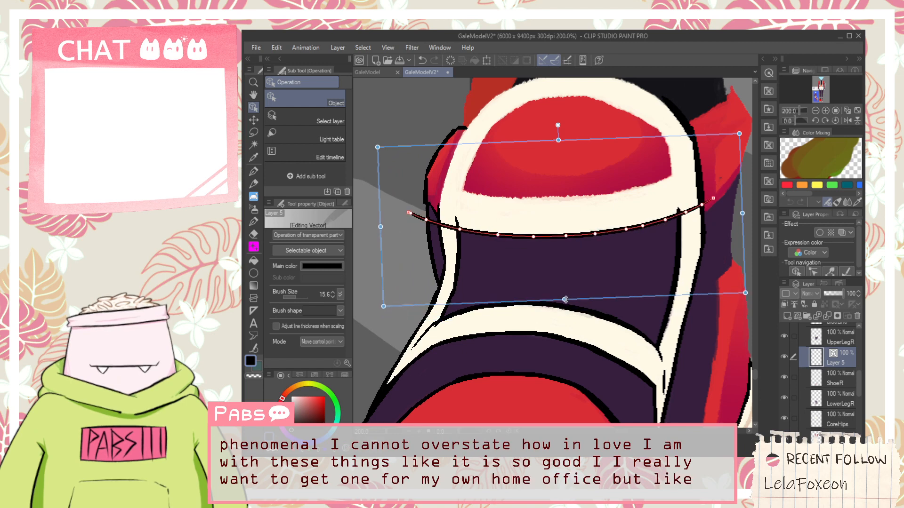
left_click(605, 209)
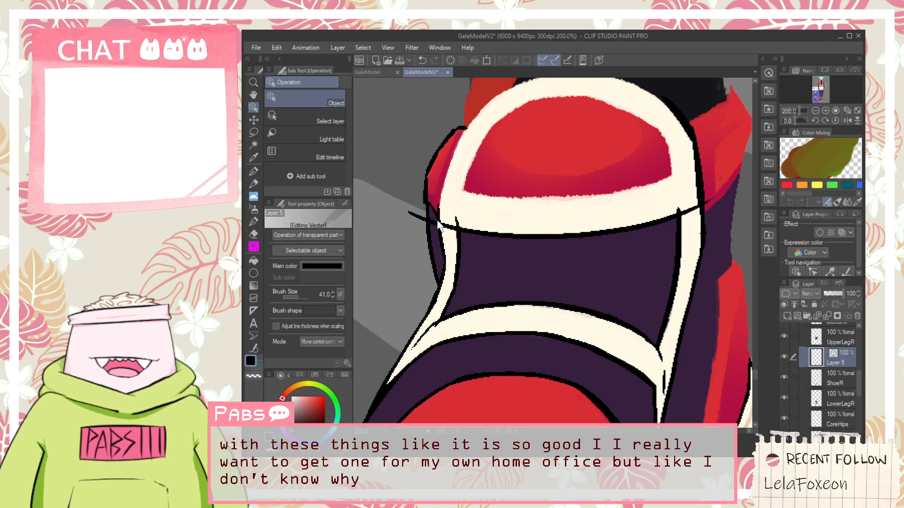
Trim the curve's overshooting ends at the left and right cream strips with the vector eraser.
key("e")
scroll(408, 215, "up", 3)
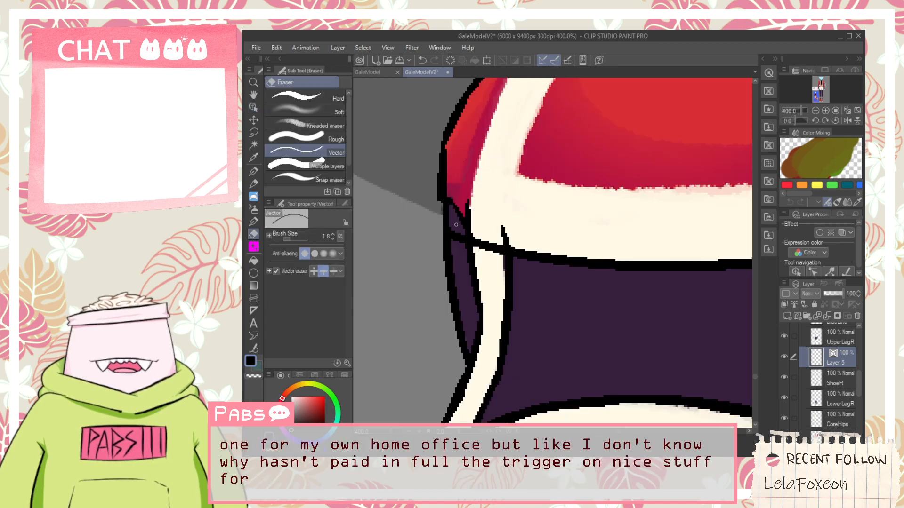
scroll(500, 286, "down", 3)
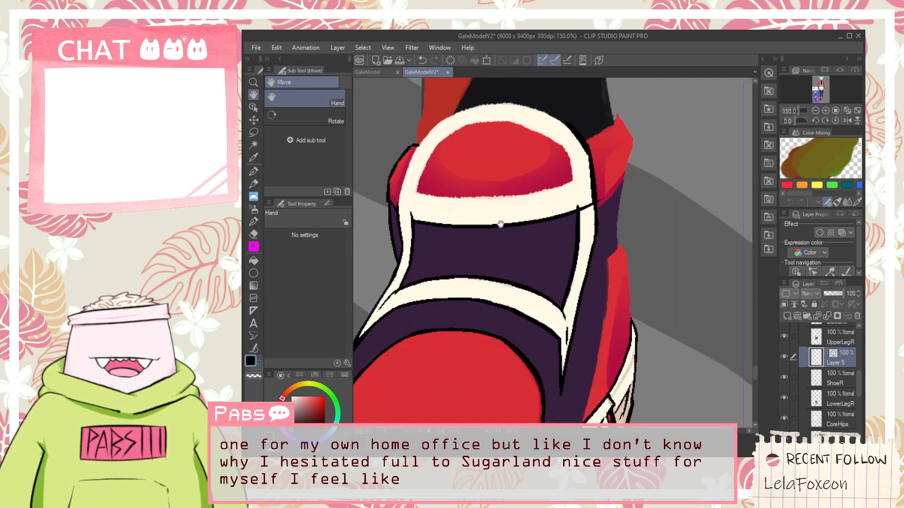
scroll(602, 189, "up", 3)
left_click_drag(667, 198, 670, 213)
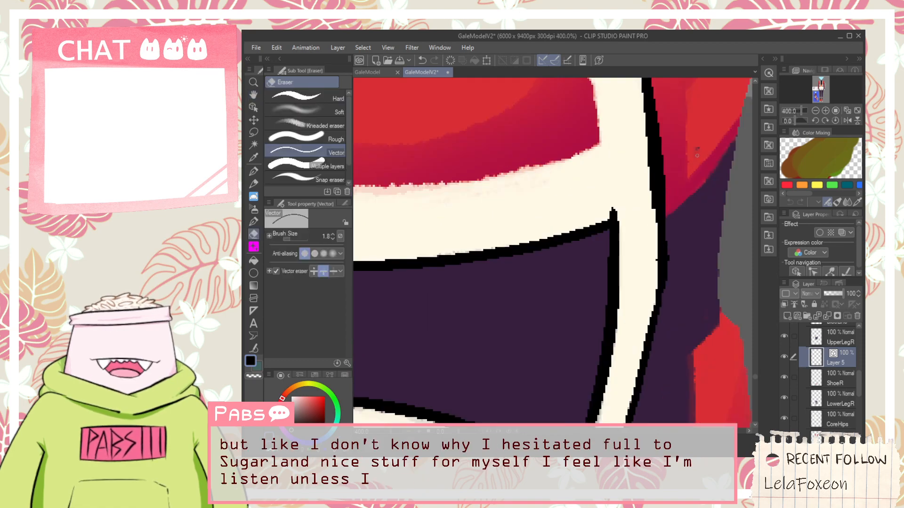
On the ShoeR layer, touch up the red upper panel beside the right cream strip's outline with a sampled red.
scroll(697, 153, "down", 2)
key("h")
left_click_drag(737, 191, 644, 280)
left_click(842, 392)
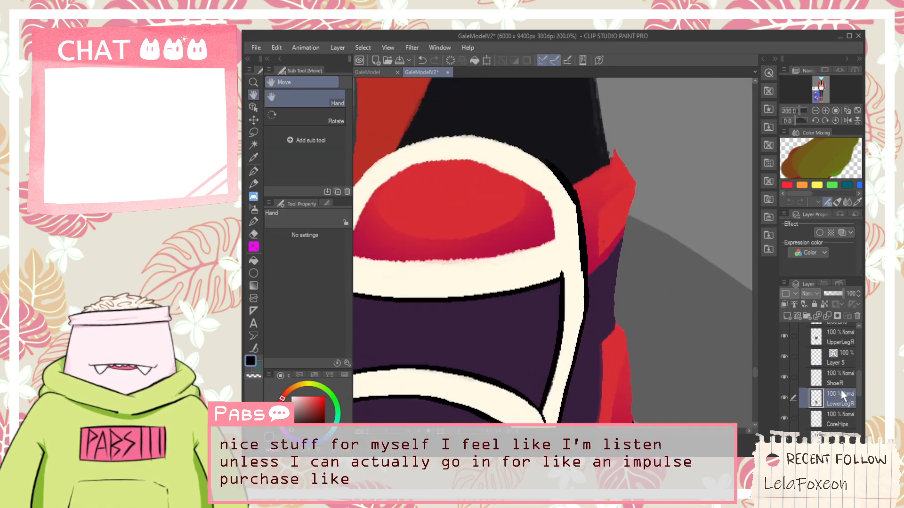
key("i")
scroll(617, 252, "up", 2)
left_click(594, 198)
key("p")
scroll(605, 238, "up", 2)
left_click_drag(571, 244, 587, 166)
scroll(561, 251, "down", 4)
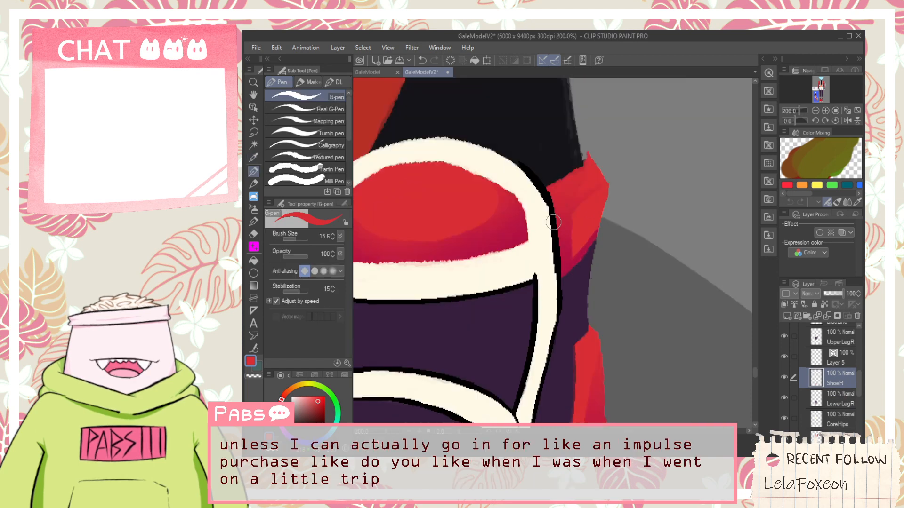
Sample black again, return to Layer 5 and clean up the line at the purple panel's upper left corner.
key("i")
scroll(612, 200, "up", 1)
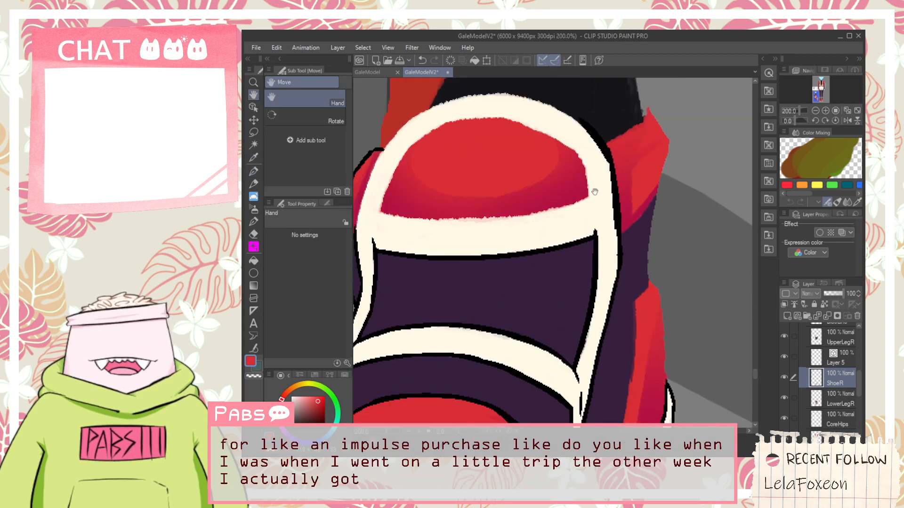
left_click(617, 201)
left_click(817, 362)
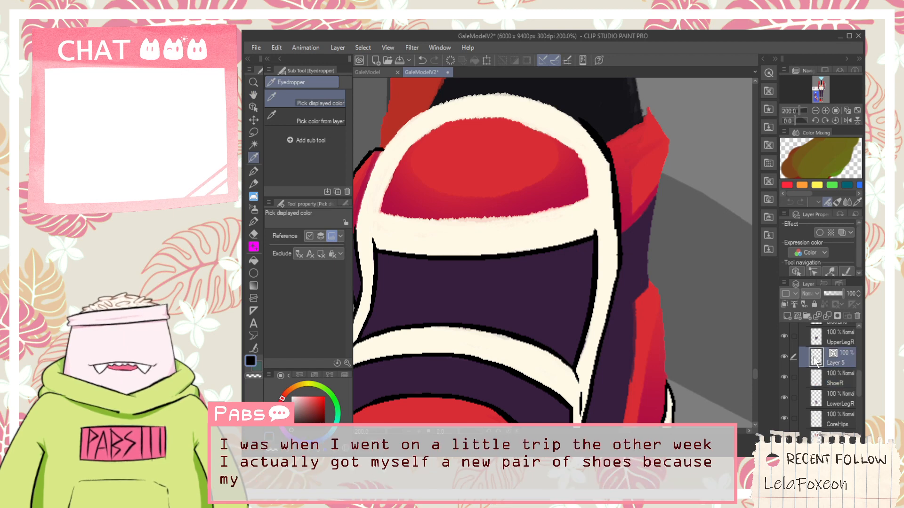
scroll(400, 269, "up", 2)
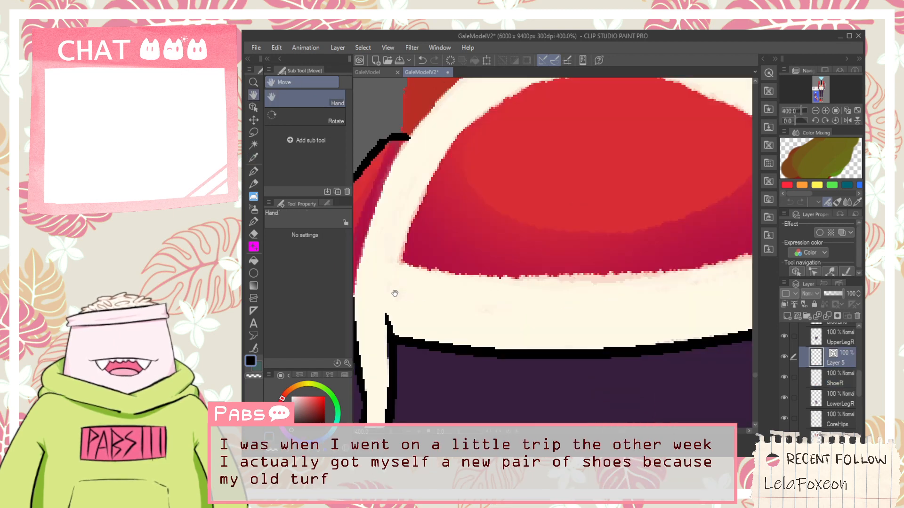
key("e")
mouse_move(383, 331)
left_mouse_down()
mouse_move(394, 325)
mouse_move(382, 297)
left_mouse_up()
key("p")
left_click_drag(381, 311, 390, 334)
scroll(404, 320, "down", 2)
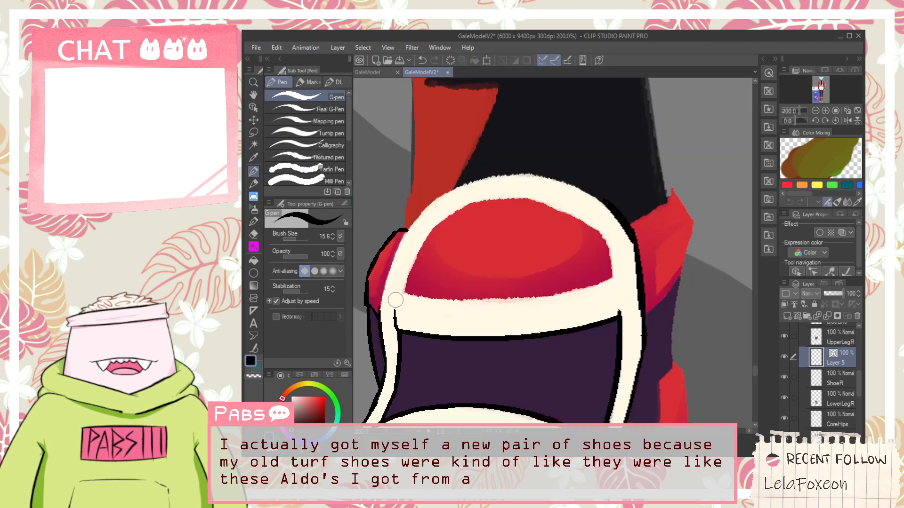
key("ctrl+z")
Ink the red tongue panel's lower edge along the cream band from its left corner, redrawing the curve until it fits.
mouse_move(399, 332)
left_mouse_down()
mouse_move(405, 294)
mouse_move(504, 301)
left_mouse_up()
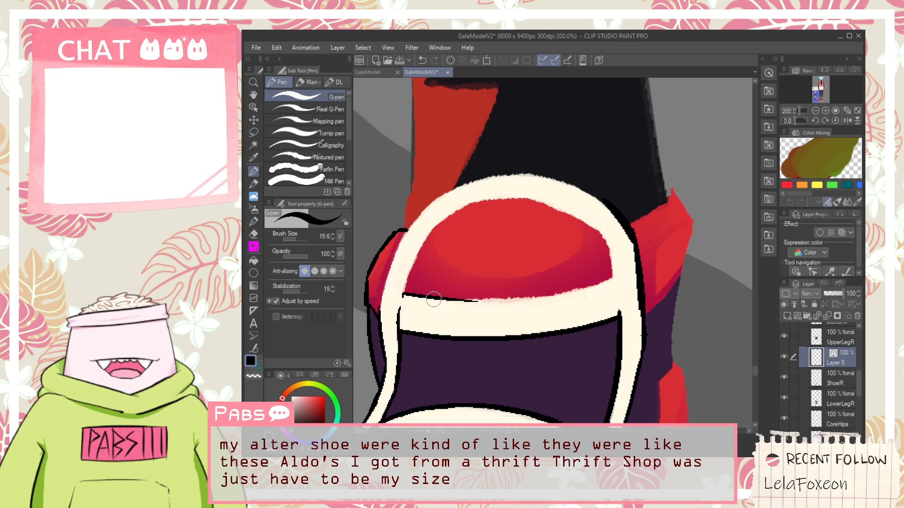
left_click_drag(430, 300, 533, 308)
key("ctrl+z")
left_click_drag(427, 300, 565, 303)
key("ctrl+z")
left_click_drag(424, 298, 596, 299)
key("ctrl+z")
left_click_drag(418, 295, 612, 285)
key("ctrl+z")
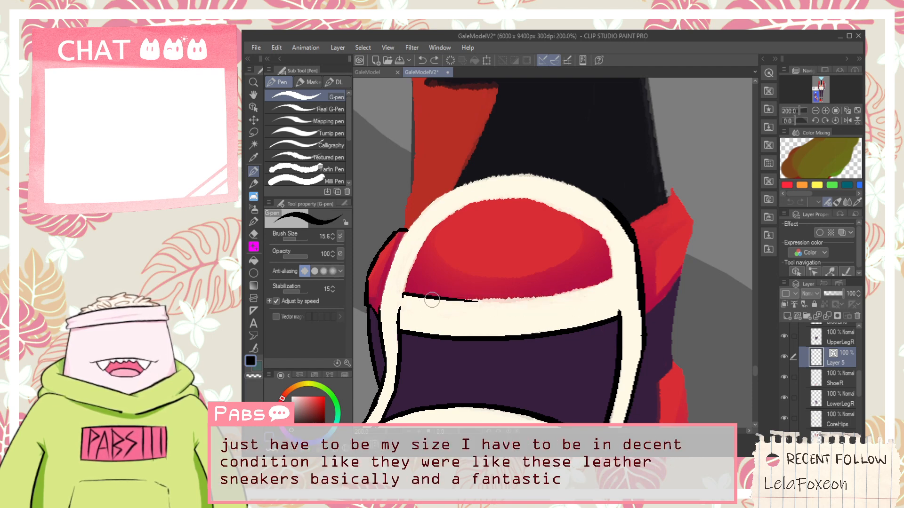
left_click_drag(405, 296, 589, 293)
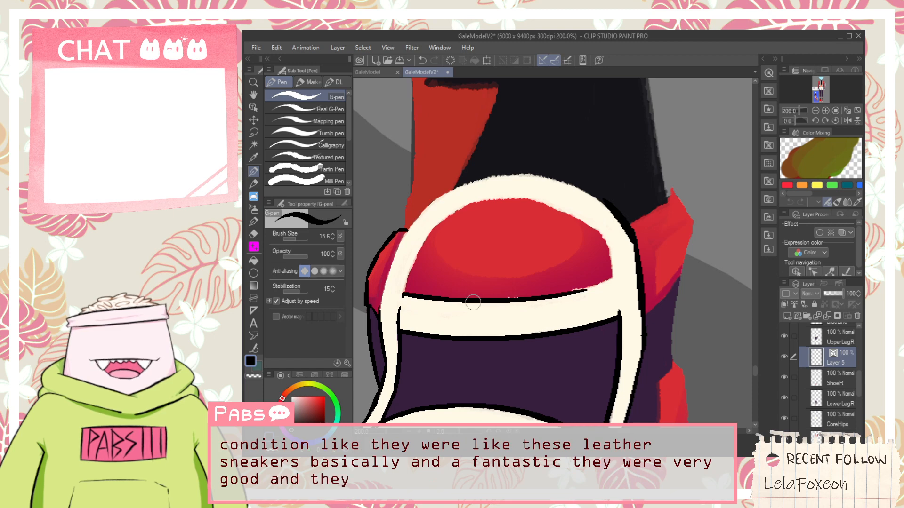
key("ctrl+z")
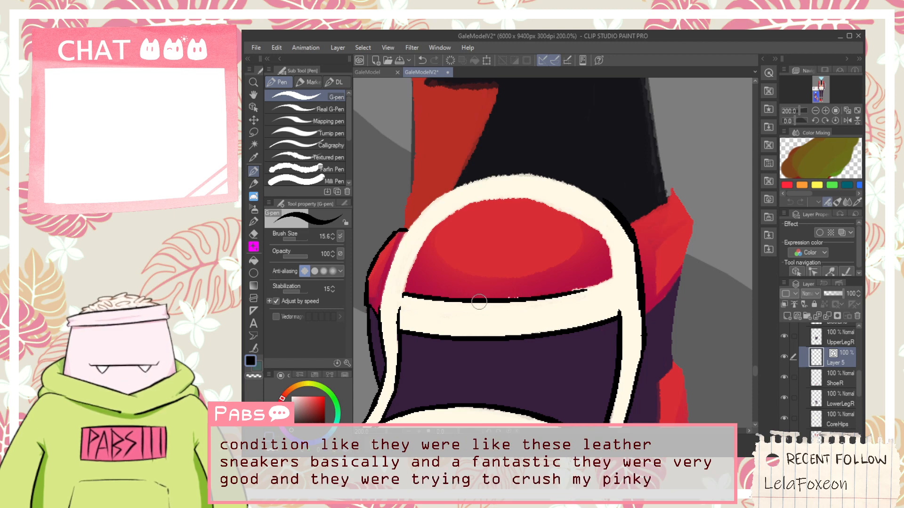
Carry the red panel's lower outline to its right corner and erase the stray line end there.
scroll(450, 305, "up", 2)
scroll(428, 291, "down", 2)
left_click_drag(431, 288, 562, 279)
key("ctrl+z")
left_click_drag(467, 292, 582, 275)
key("ctrl+z")
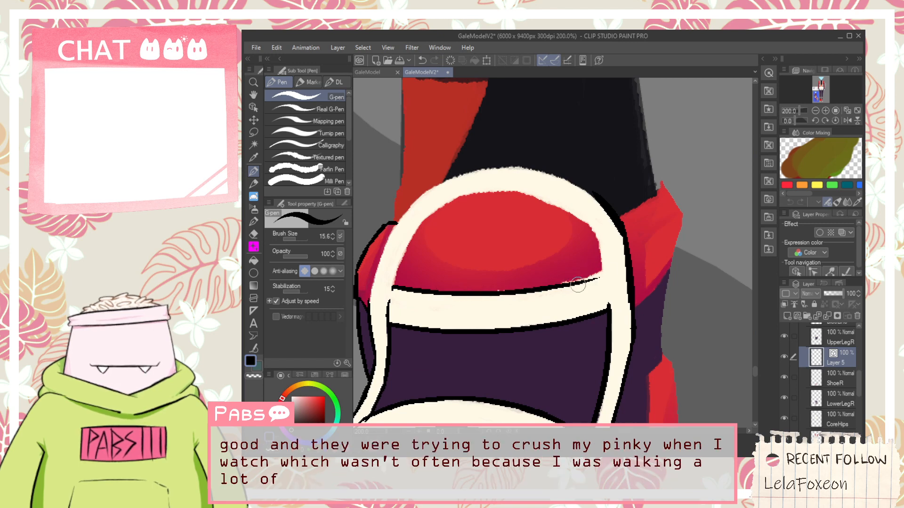
scroll(553, 291, "up", 2)
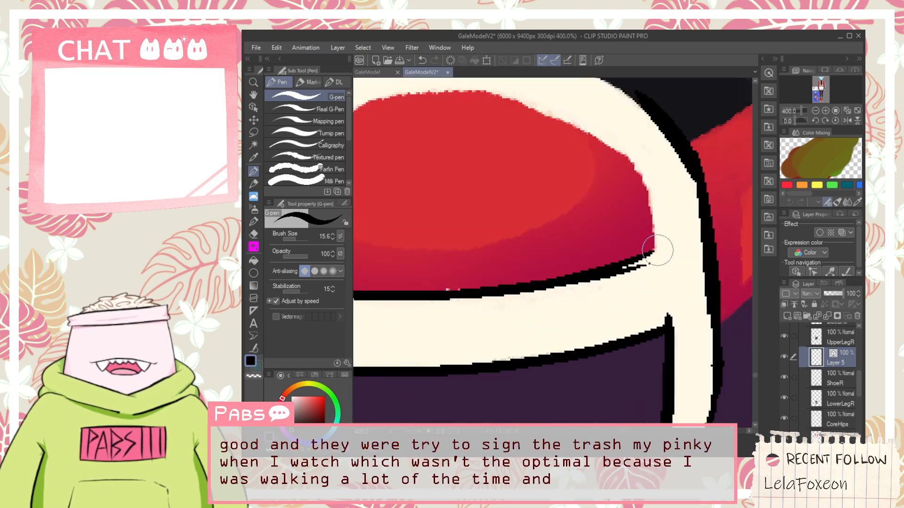
key("e")
left_click_drag(646, 262, 640, 270)
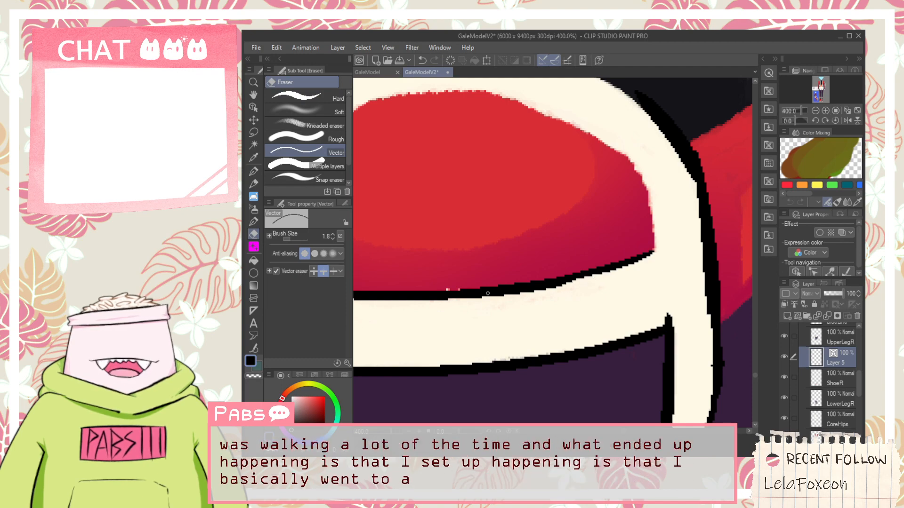
Ink the red tongue panel's left edge from its lower corner up along the inside of the cream arch.
scroll(443, 290, "down", 3)
key("space")
left_click_drag(420, 264, 476, 273)
scroll(431, 284, "up", 3)
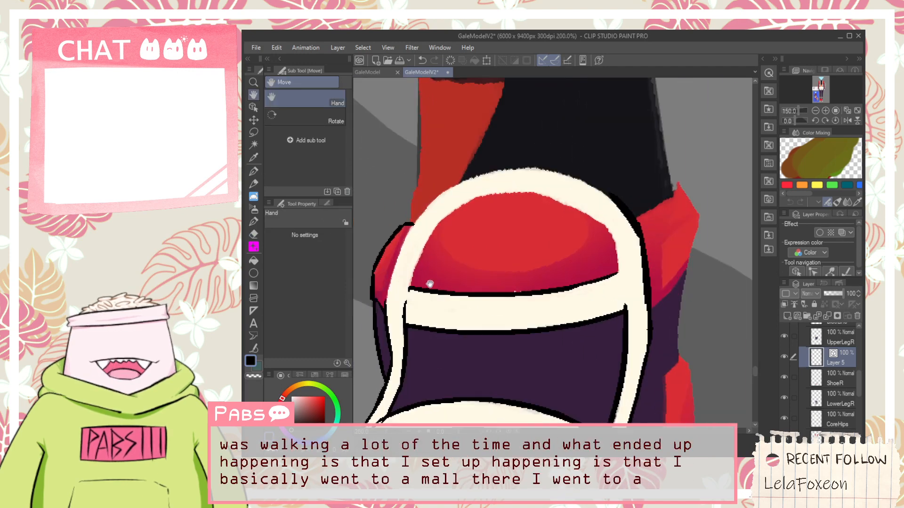
key("p")
left_click_drag(388, 309, 429, 201)
key("ctrl+z")
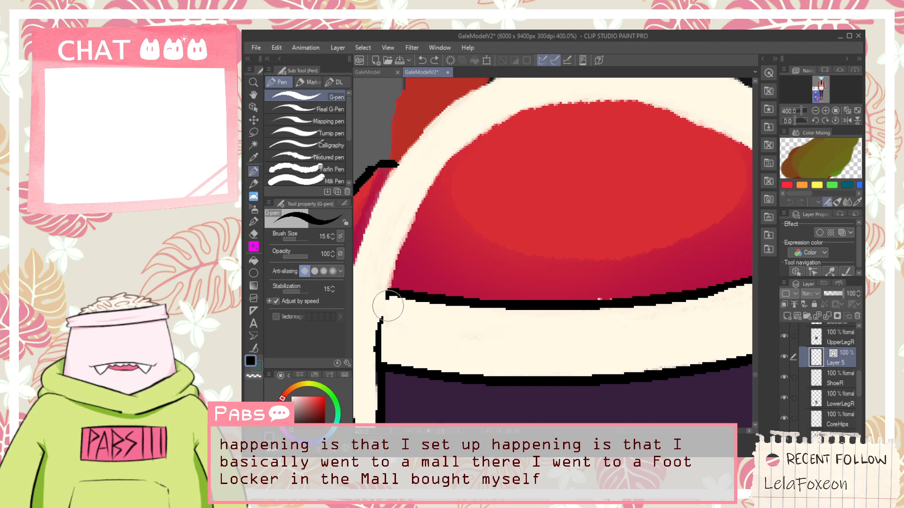
left_click_drag(389, 305, 449, 161)
key("space")
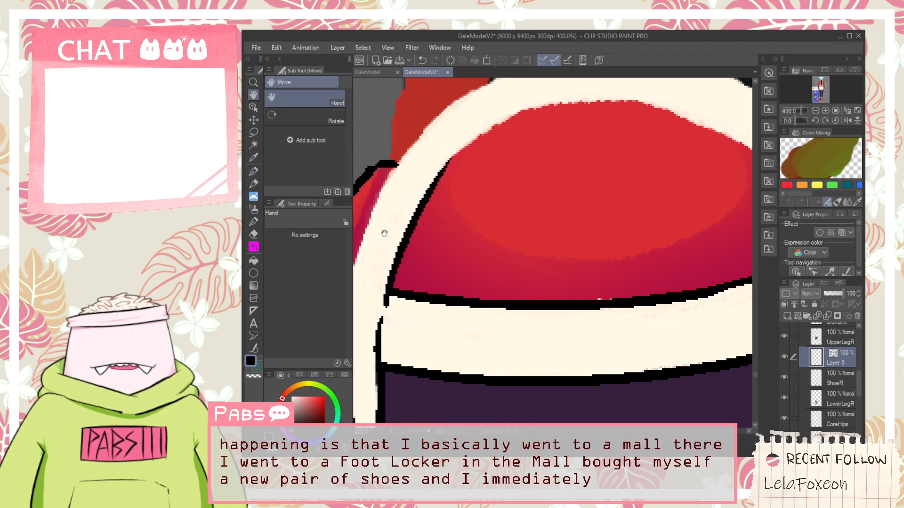
Ink the left cream strip's outer edge alongside the red side panel.
left_click_drag(388, 244, 459, 232)
key("ctrl+z")
left_click_drag(408, 325, 446, 193)
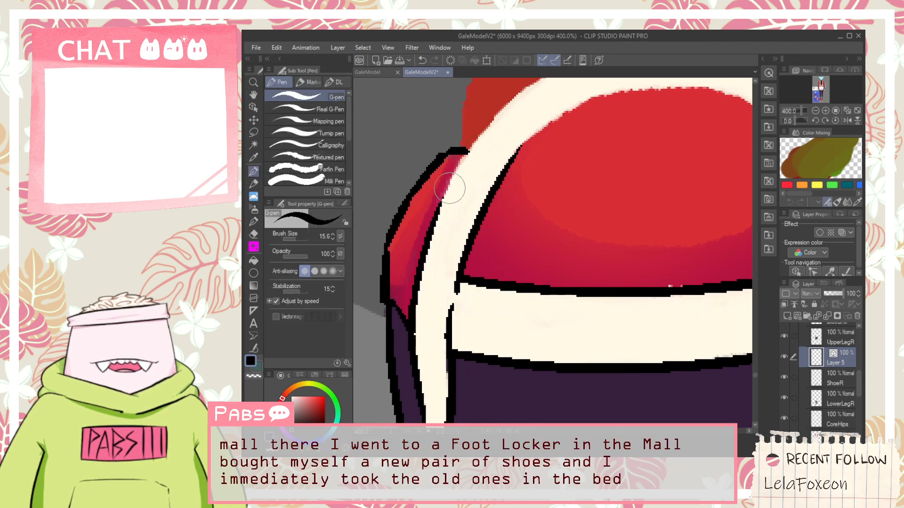
left_click_drag(415, 309, 470, 167)
key("ctrl+z")
Try to ink the cream arch's left outer edge, starting above the red side panel.
left_click_drag(415, 272, 492, 125)
key("ctrl+z")
mouse_move(414, 267)
left_mouse_down()
mouse_move(469, 147)
mouse_move(496, 123)
mouse_move(471, 155)
mouse_move(498, 121)
left_mouse_up()
key("ctrl+z")
key("ctrl+z")
mouse_move(419, 242)
left_mouse_down()
mouse_move(480, 128)
mouse_move(475, 193)
mouse_move(494, 142)
left_mouse_up()
key("space")
key("ctrl+z")
mouse_move(435, 219)
left_mouse_down()
mouse_move(509, 124)
mouse_move(466, 179)
mouse_move(516, 132)
left_mouse_up()
key("ctrl+z")
key("ctrl+z")
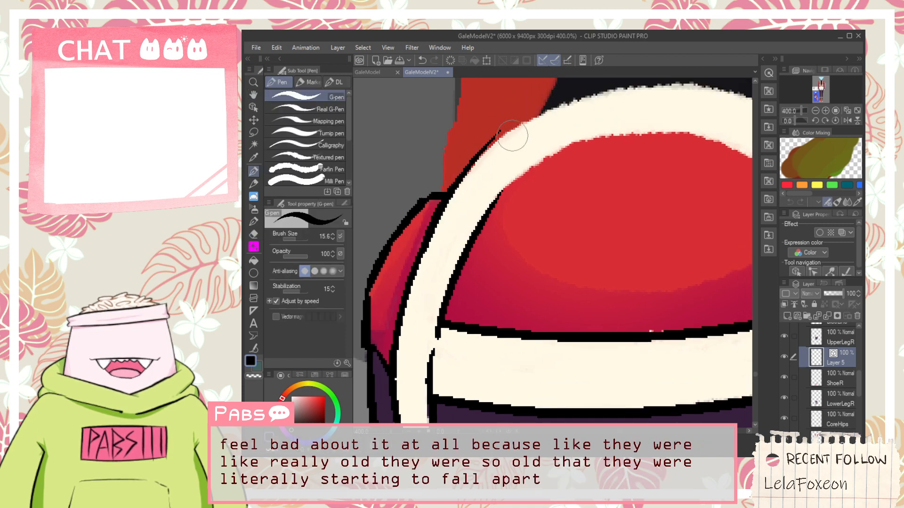
Ink the cream arch's left outer edge from the red side panel up along the red leg stripe.
left_click_drag(454, 196, 549, 109)
left_click_drag(467, 174, 600, 88)
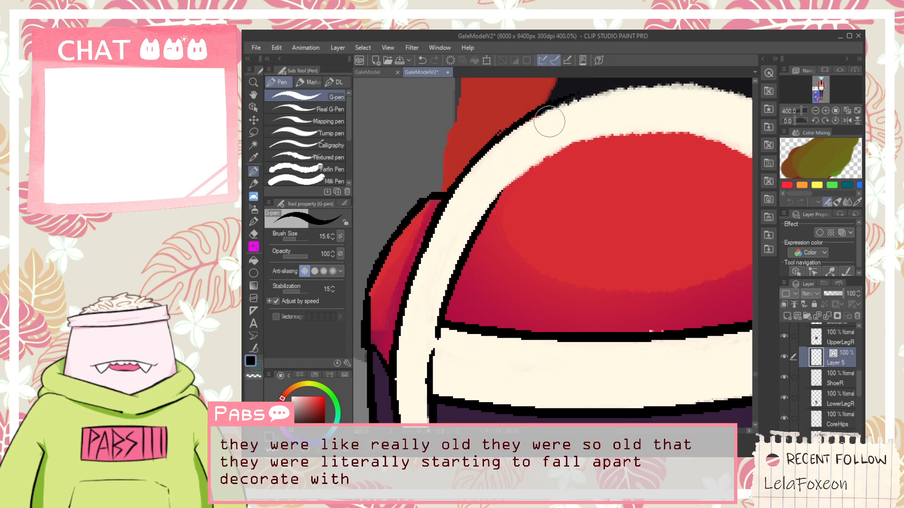
key("ctrl+z")
left_click_drag(481, 158, 613, 92)
key("ctrl+z")
left_click_drag(474, 163, 598, 95)
key("e")
mouse_move(541, 121)
left_mouse_down()
mouse_move(531, 113)
mouse_move(495, 137)
left_mouse_up()
key("ctrl+z")
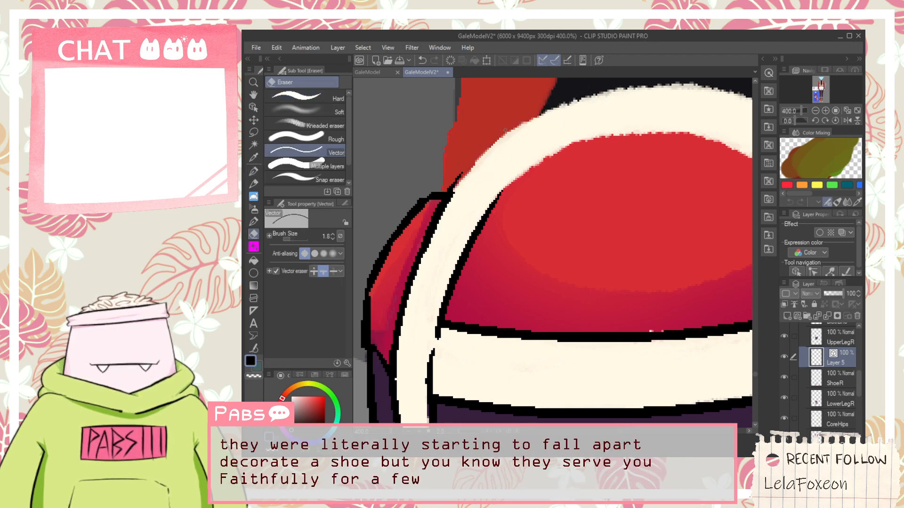
key("ctrl+z")
scroll(502, 133, "down", 2)
left_click_drag(560, 141, 487, 173)
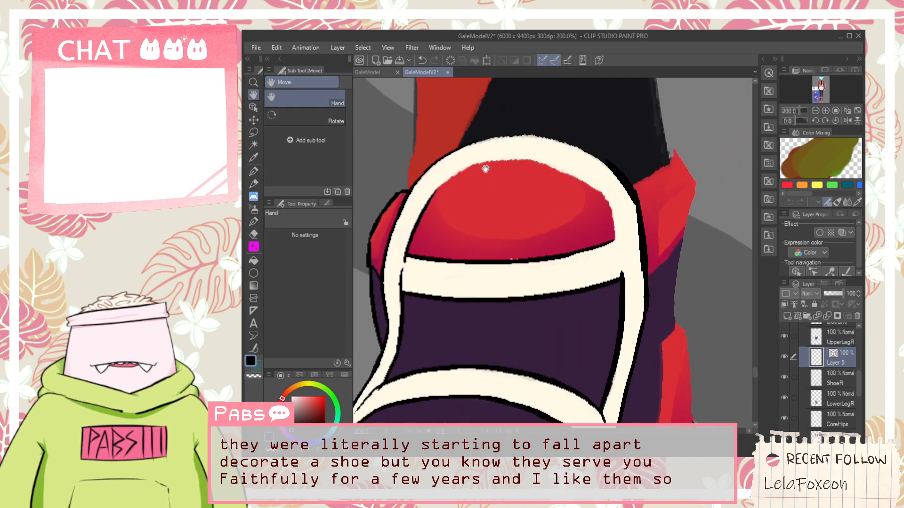
Ink the red tongue panel's upper left edge along the inside of the cream arch, redrawing the curve until it fits.
scroll(480, 172, "up", 2)
key("p")
left_click_drag(392, 229, 479, 179)
key("ctrl+z")
left_click_drag(371, 260, 476, 174)
key("ctrl+z")
left_click_drag(383, 238, 471, 170)
left_click_drag(383, 244, 568, 146)
key("ctrl+z")
mouse_move(385, 237)
left_mouse_down()
mouse_move(492, 173)
mouse_move(474, 175)
mouse_move(528, 163)
left_mouse_up()
key("ctrl+z")
Carry the red tongue panel's outline over its crown and onto the upper right slope.
mouse_move(467, 175)
left_mouse_down()
mouse_move(551, 161)
mouse_move(601, 166)
mouse_move(666, 200)
left_mouse_up()
key("ctrl+z")
mouse_move(555, 162)
left_mouse_down()
mouse_move(629, 177)
mouse_move(683, 209)
left_mouse_up()
key("ctrl+z")
key("ctrl+z")
mouse_move(558, 160)
left_mouse_down()
mouse_move(690, 207)
mouse_move(536, 182)
left_mouse_up()
key("space")
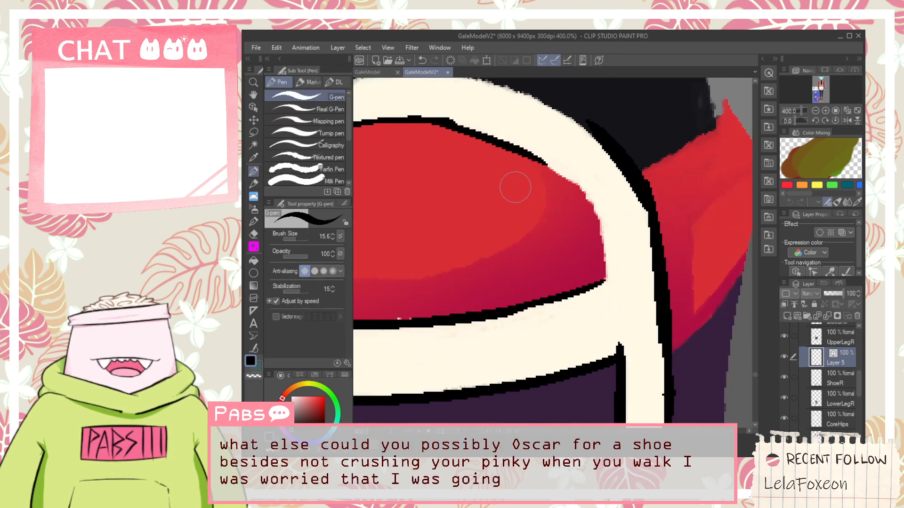
Ink the red tongue panel's right edge around the shoulder and down to its lower right corner.
scroll(563, 199, "up", 1)
left_click_drag(503, 120, 670, 228)
key("ctrl+z")
left_click_drag(529, 127, 638, 233)
left_click_drag(597, 192, 641, 338)
left_click_drag(643, 300, 641, 366)
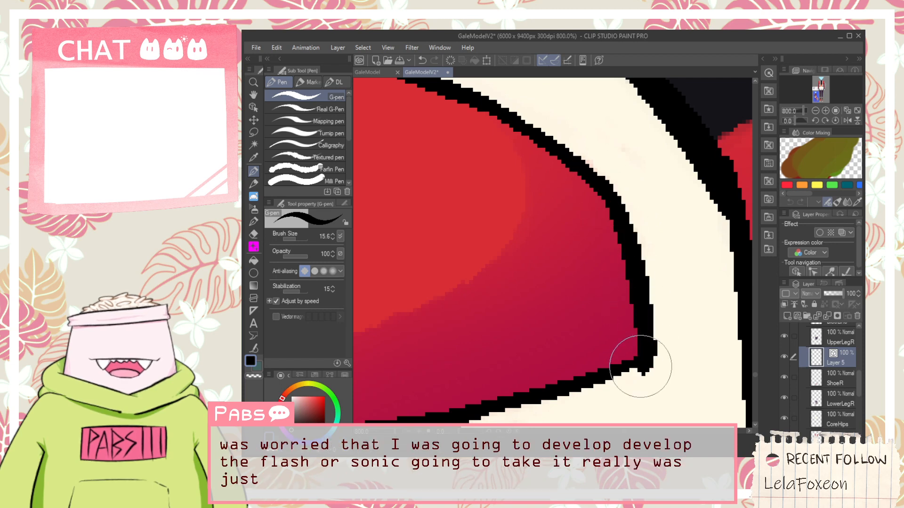
Trim the overlapping line ends at the crown of the red tongue panel with the vector eraser.
key("e")
scroll(638, 374, "down", 4)
key("space")
left_click_drag(568, 358, 567, 303)
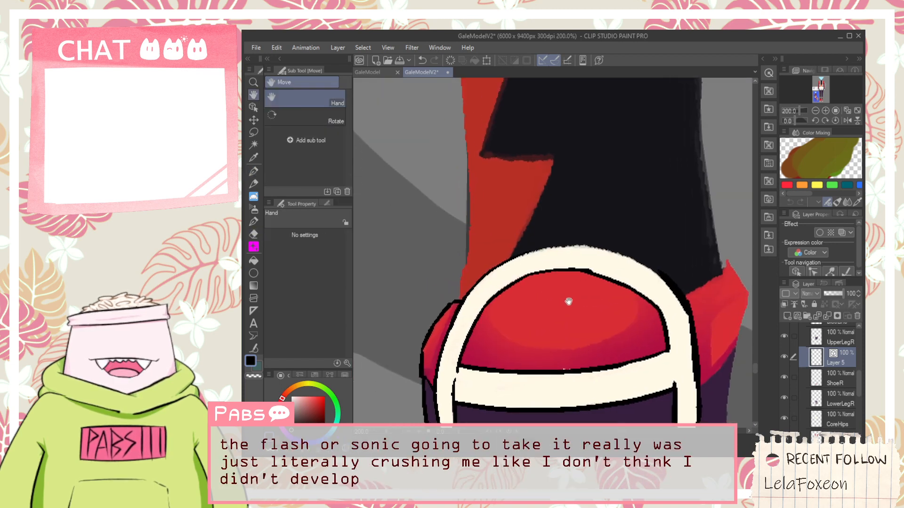
scroll(590, 277, "up", 4)
left_click_drag(561, 256, 601, 258)
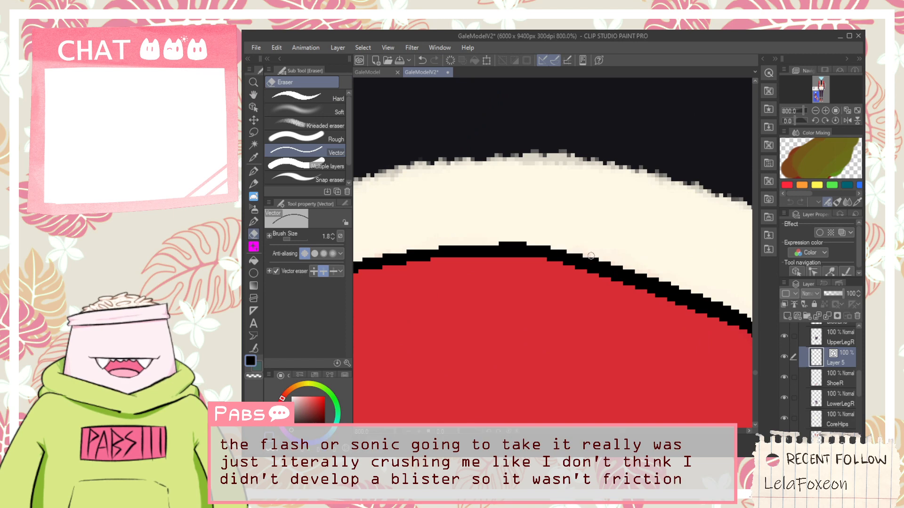
scroll(583, 256, "down", 4)
scroll(553, 207, "up", 4)
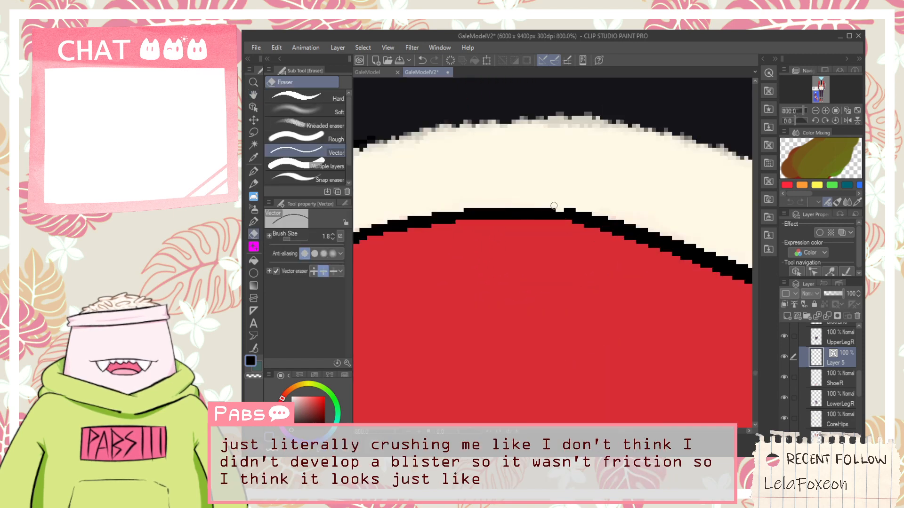
scroll(546, 206, "down", 4)
Connect the vector line segments at the crown and right shoulder of the red tongue panel's outline.
key("p")
scroll(545, 249, "up", 4)
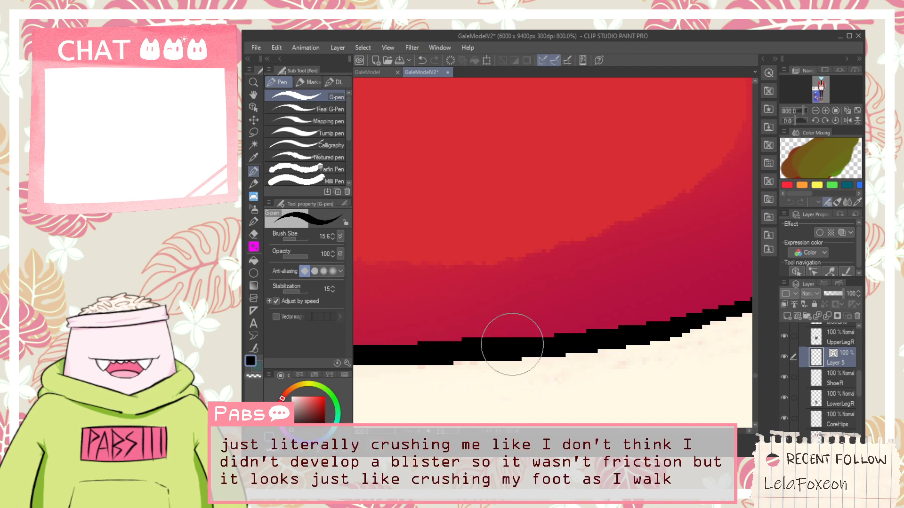
scroll(512, 347, "down", 2)
scroll(514, 346, "down", 2)
key("h")
left_click_drag(521, 302, 504, 298)
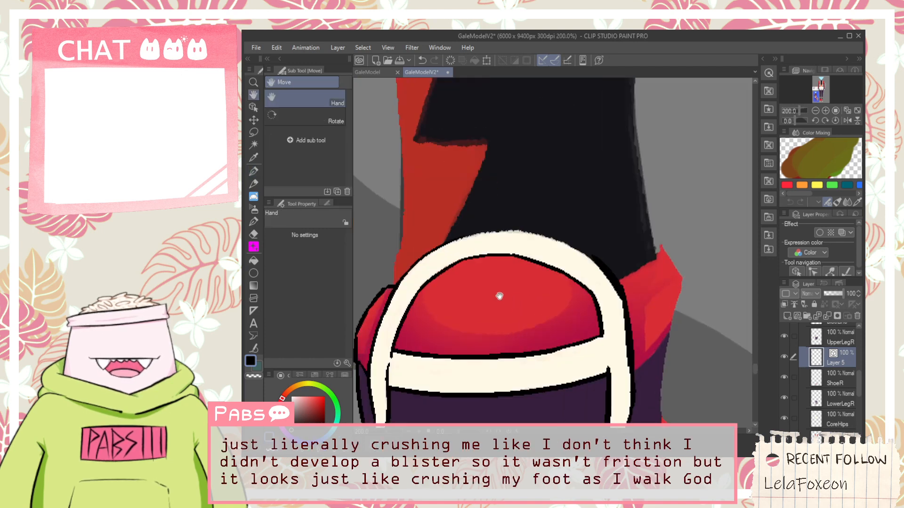
left_click(253, 348)
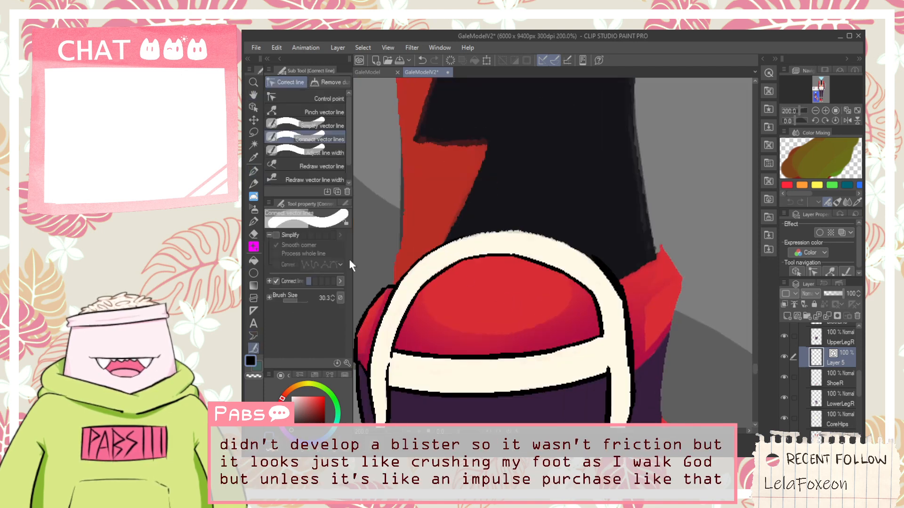
scroll(558, 267, "up", 2)
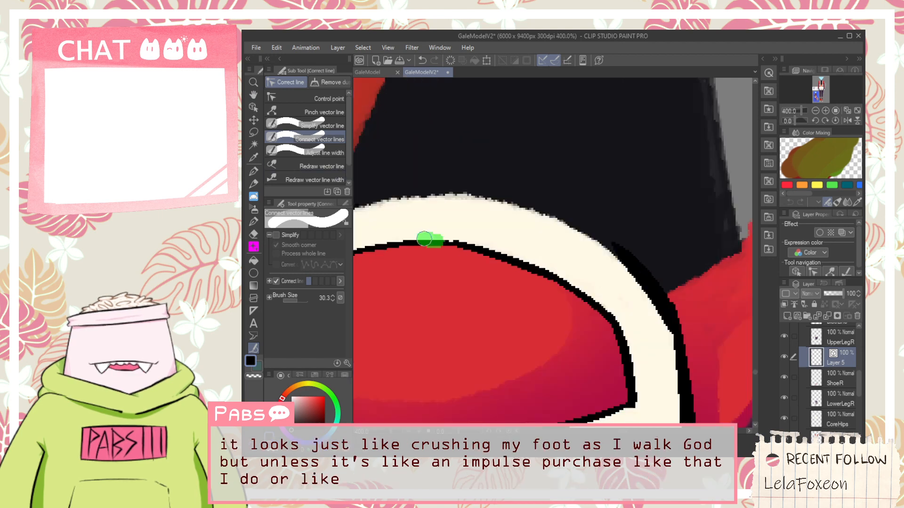
left_click_drag(548, 281, 600, 320)
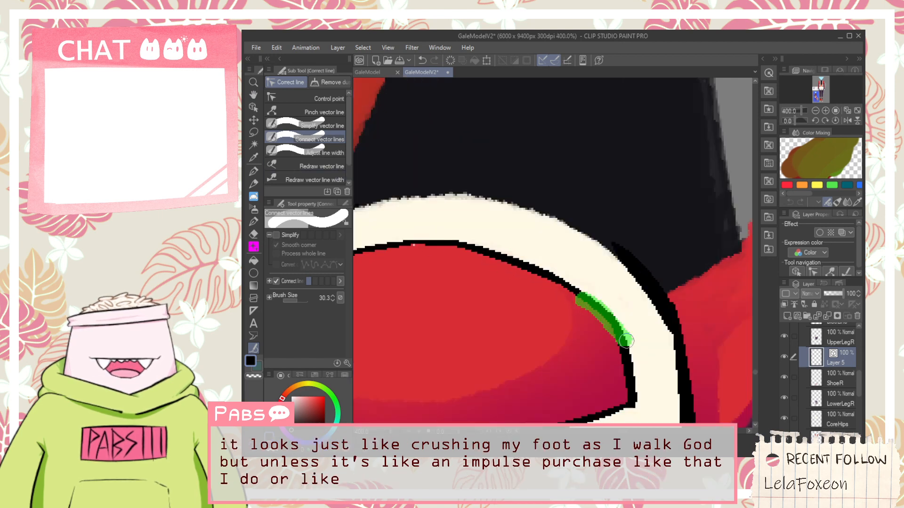
Thicken the red tongue panel's upper left outline and crown with additional G-pen strokes.
key("h")
scroll(585, 250, "up", 2)
key("p")
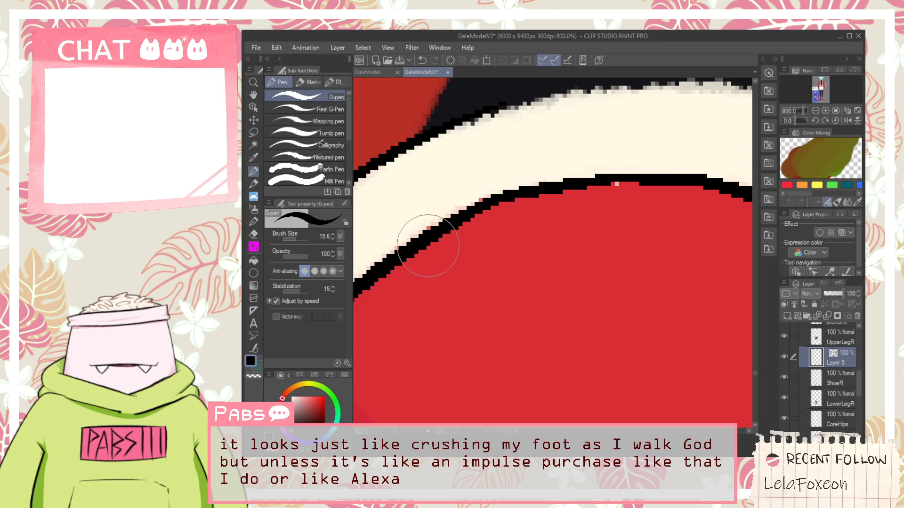
left_click_drag(522, 201, 678, 182)
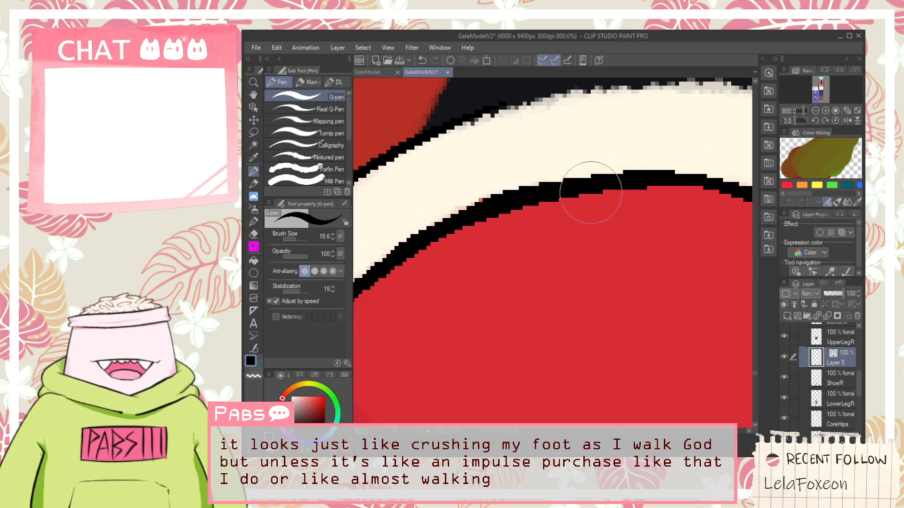
left_click_drag(454, 216, 491, 203)
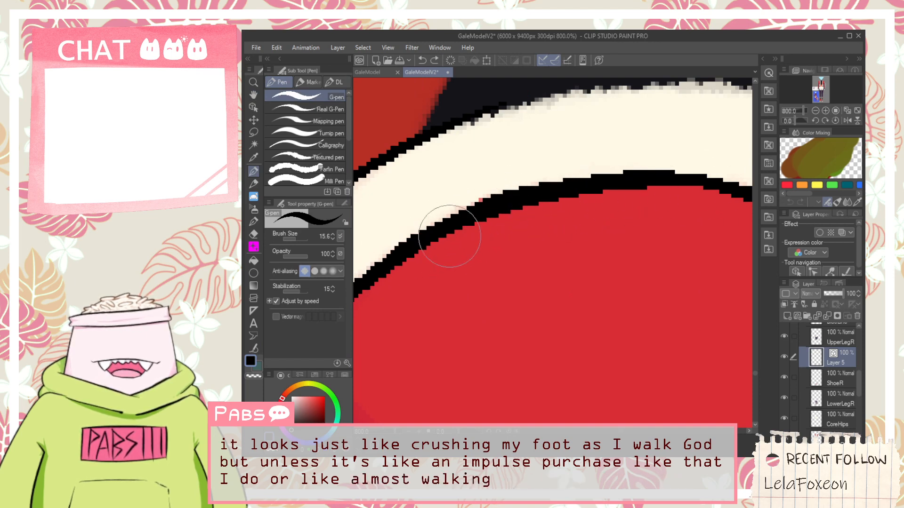
left_click_drag(423, 239, 536, 198)
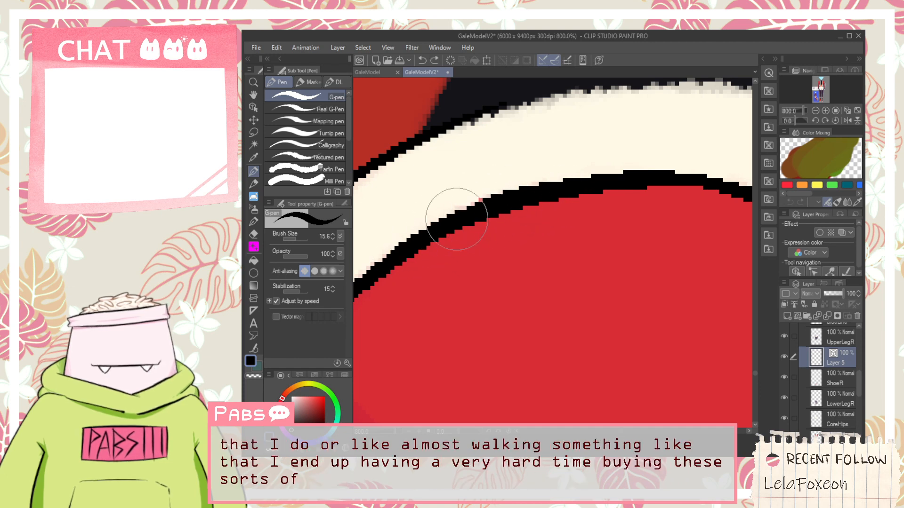
Rotate the canvas and ink the cream arch's upper left outer edge against the black leg, redrawing it until it fits.
scroll(502, 198, "down", 5)
key("h")
scroll(456, 240, "up", 5)
scroll(471, 293, "down", 2)
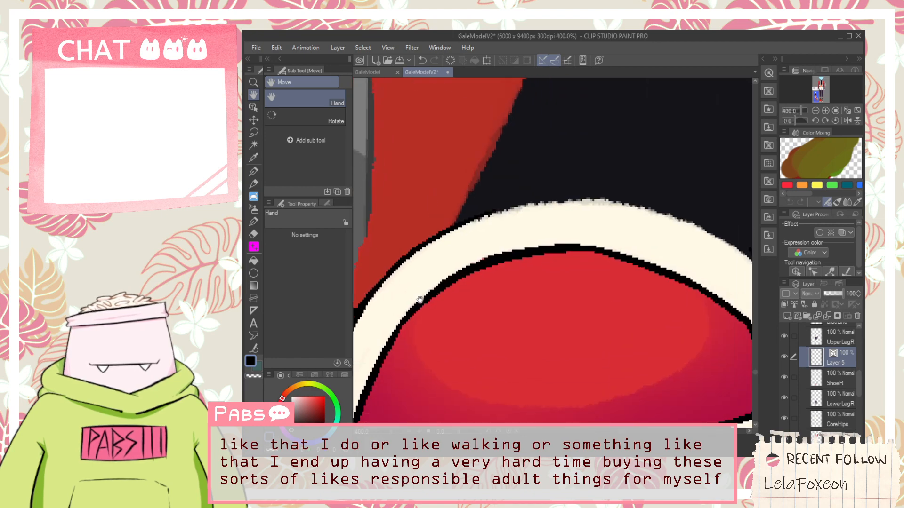
left_click_drag(456, 432, 603, 424)
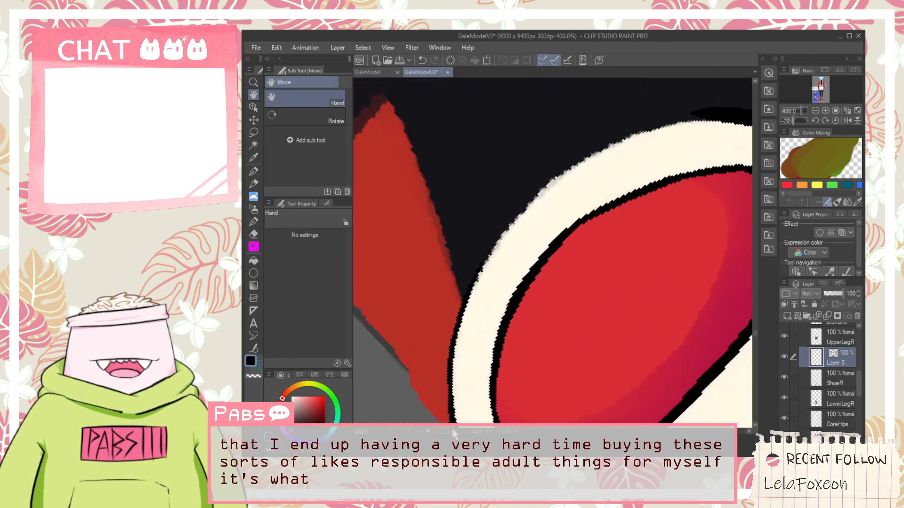
key("p")
left_click_drag(449, 392, 494, 260)
key("ctrl+z")
mouse_move(449, 368)
left_mouse_down()
mouse_move(531, 205)
mouse_move(515, 214)
mouse_move(540, 190)
left_mouse_up()
key("ctrl+z")
key("ctrl+z")
mouse_move(448, 382)
left_mouse_down()
mouse_move(454, 328)
mouse_move(523, 210)
left_mouse_up()
key("ctrl+z")
left_click_drag(445, 372, 581, 162)
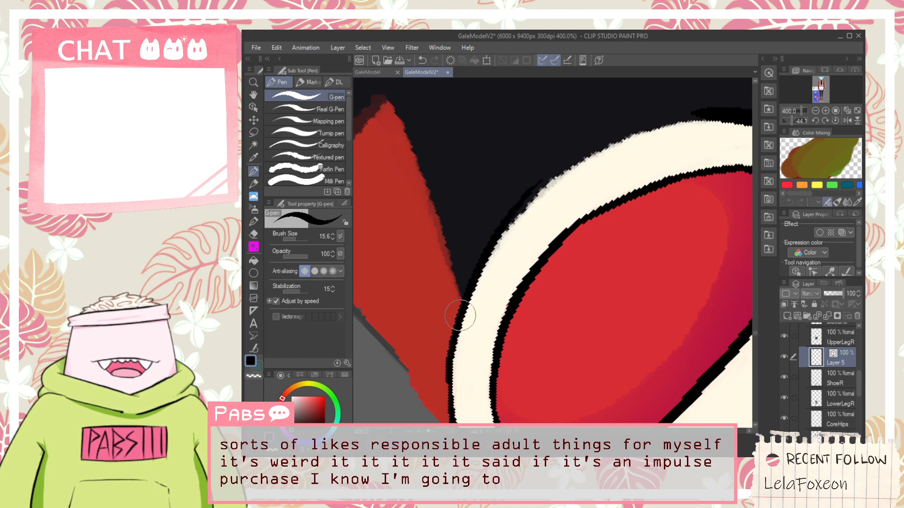
key("e")
key("p")
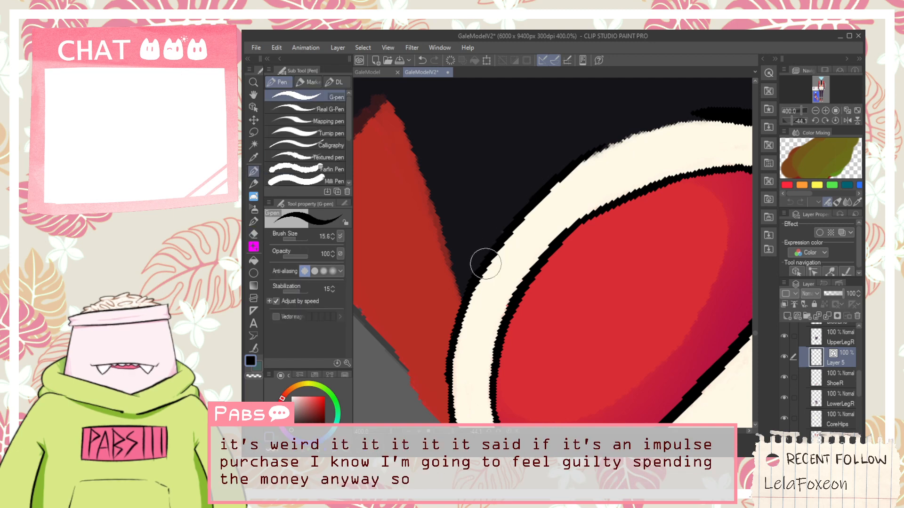
Carry the arch's outer outline over the top to meet the right side line and erase the overlapping end.
mouse_move(558, 188)
left_mouse_down()
mouse_move(677, 123)
mouse_move(736, 113)
left_mouse_up()
key("e")
mouse_move(652, 105)
left_mouse_down()
mouse_move(658, 119)
mouse_move(593, 150)
mouse_move(618, 137)
left_mouse_up()
key("space")
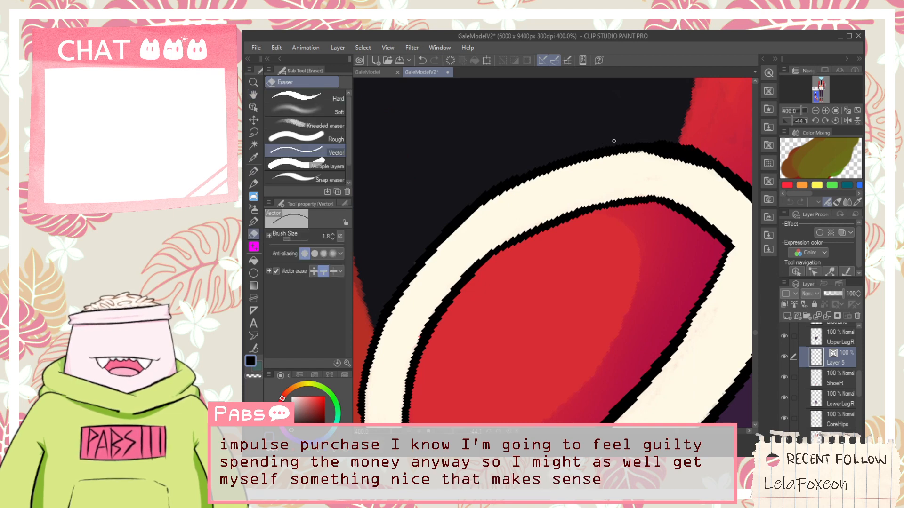
scroll(615, 149, "down", 4)
key("space")
left_click_drag(633, 249, 592, 269)
left_click(511, 432)
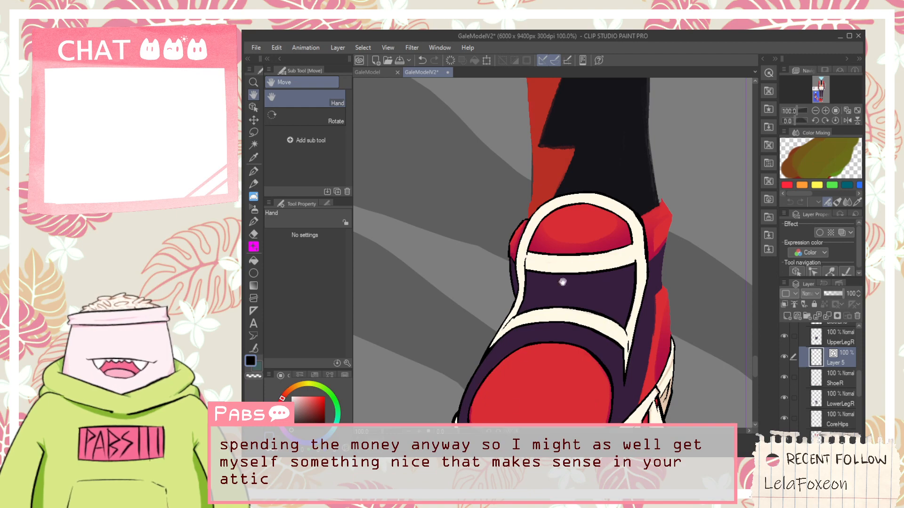
Ink the inner and upper edges of the lower right red side panel and erase the stray line ends at their corner.
scroll(540, 202, "up", 2)
scroll(613, 243, "down", 3)
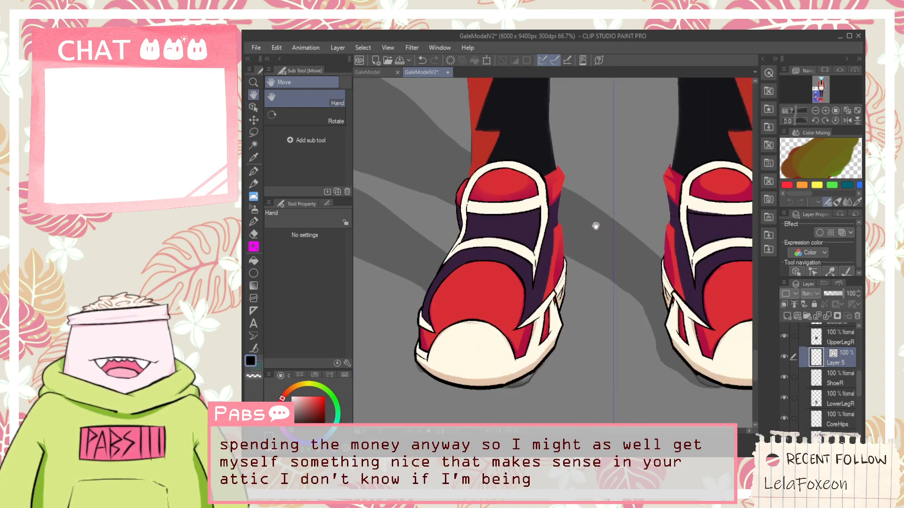
scroll(569, 249, "up", 2)
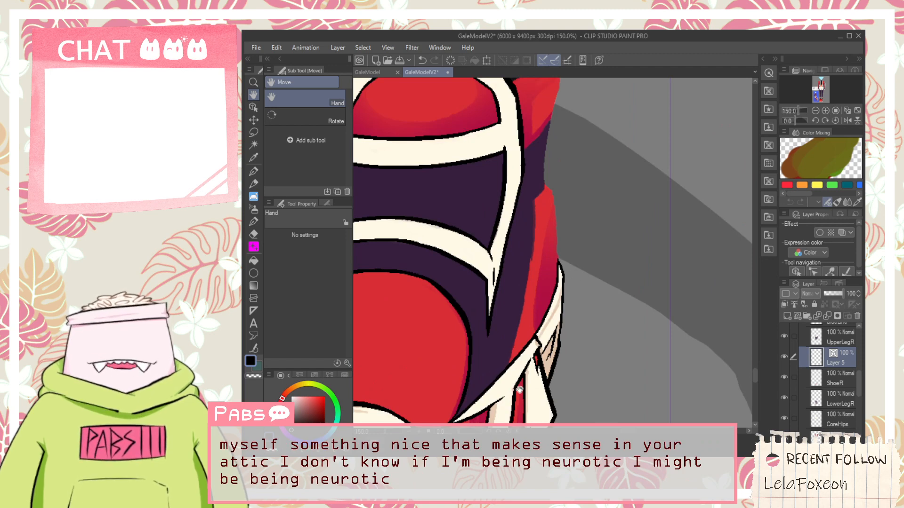
scroll(521, 390, "down", 2)
scroll(608, 264, "up", 1)
scroll(579, 263, "up", 2)
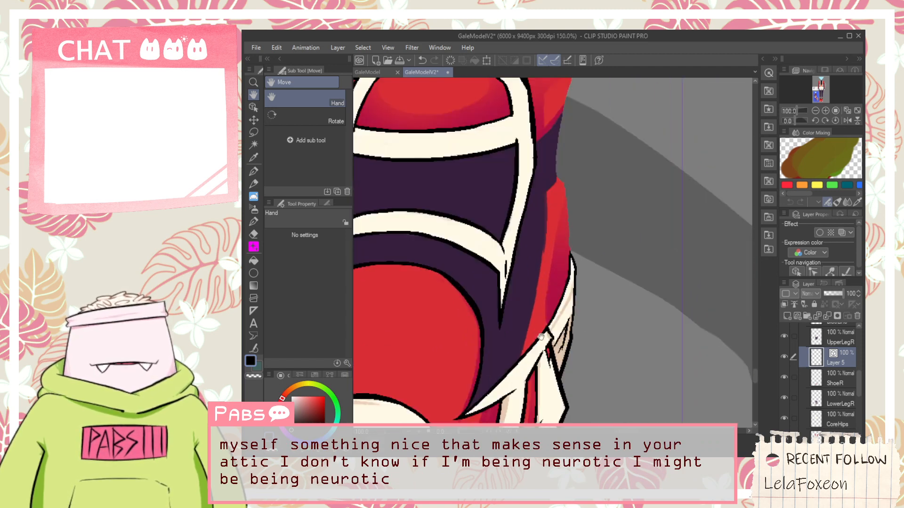
key("p")
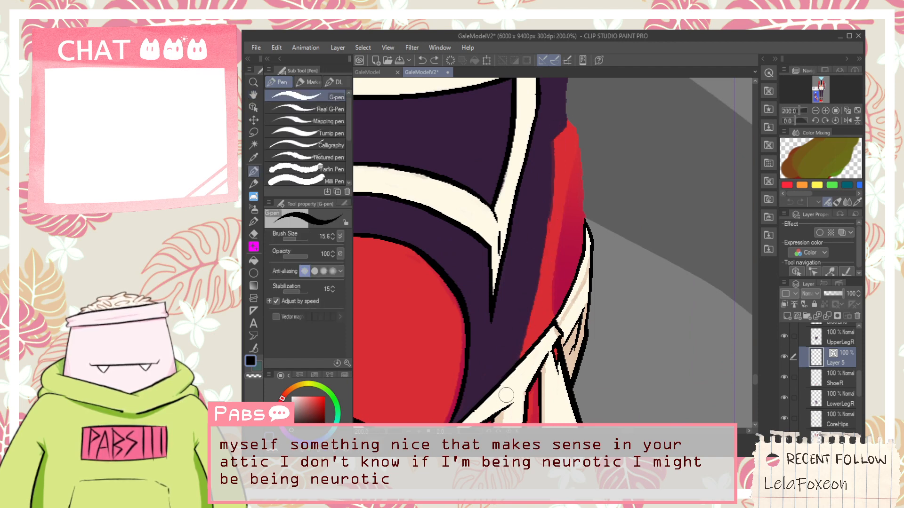
mouse_move(507, 391)
left_mouse_down()
mouse_move(546, 219)
mouse_move(546, 111)
left_mouse_up()
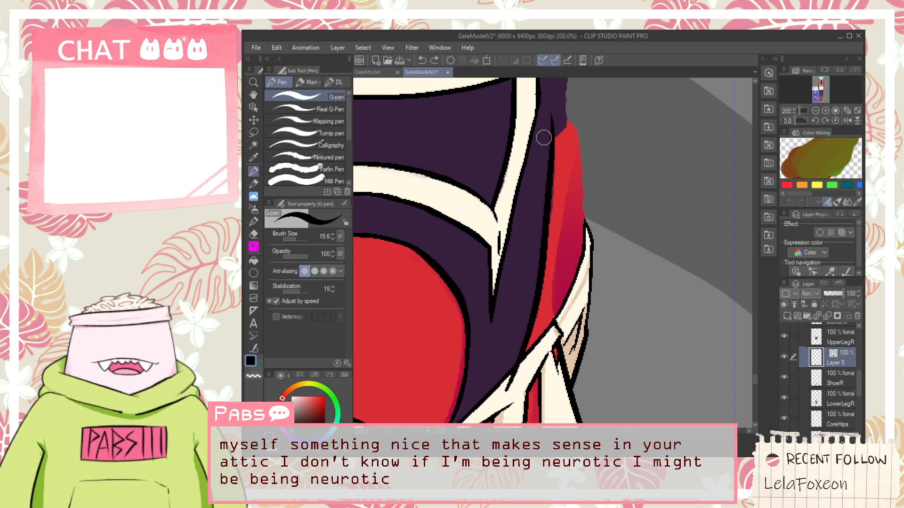
left_click_drag(542, 142, 575, 115)
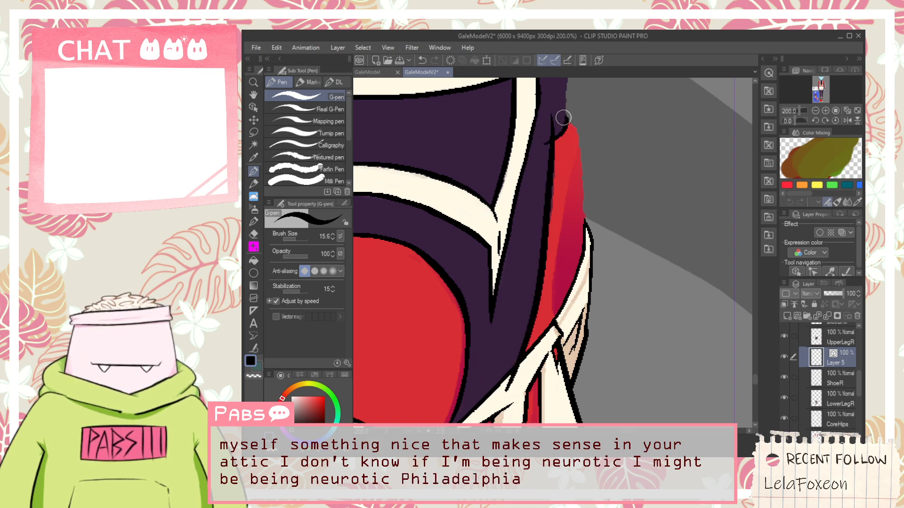
key("e")
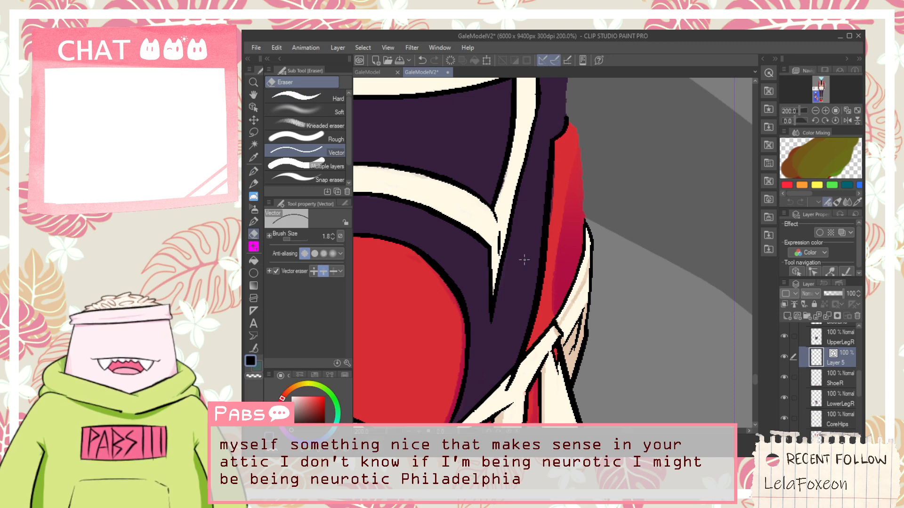
Erase the stray line tip where the cream strips cross below the right red side panel.
scroll(548, 332, "up", 2)
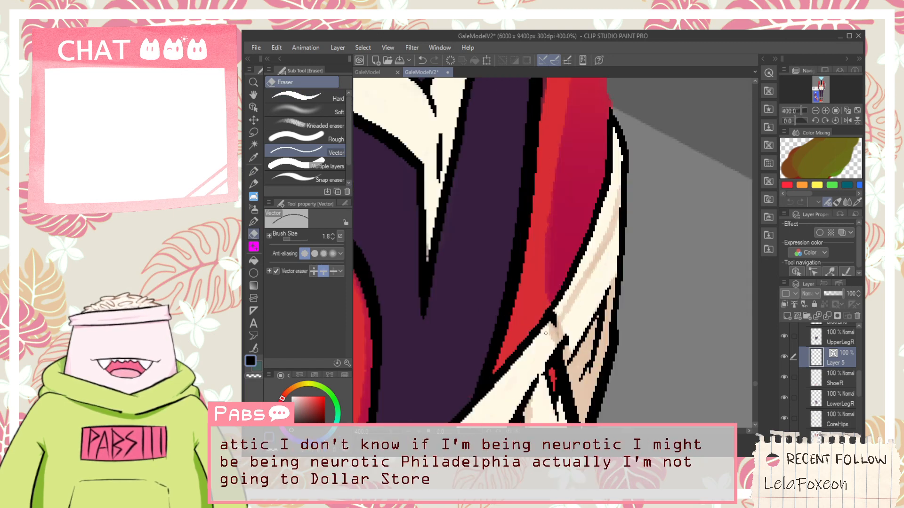
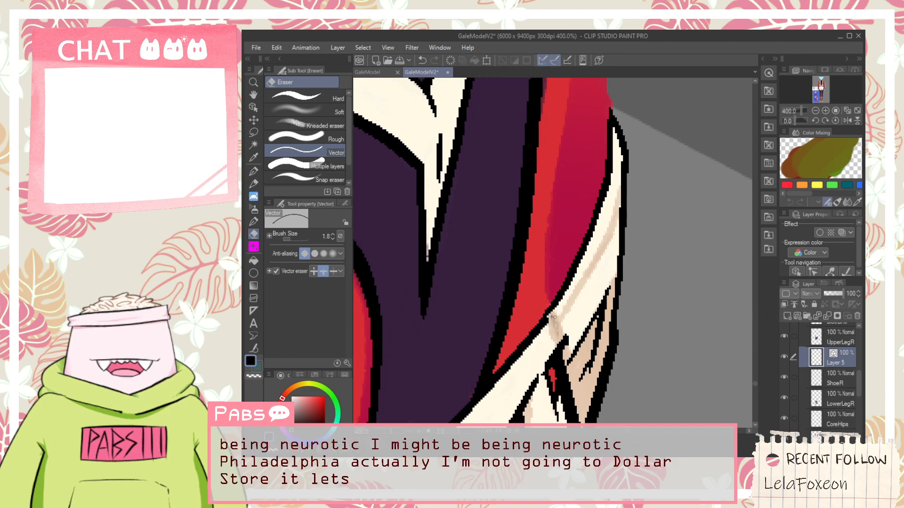
key("p")
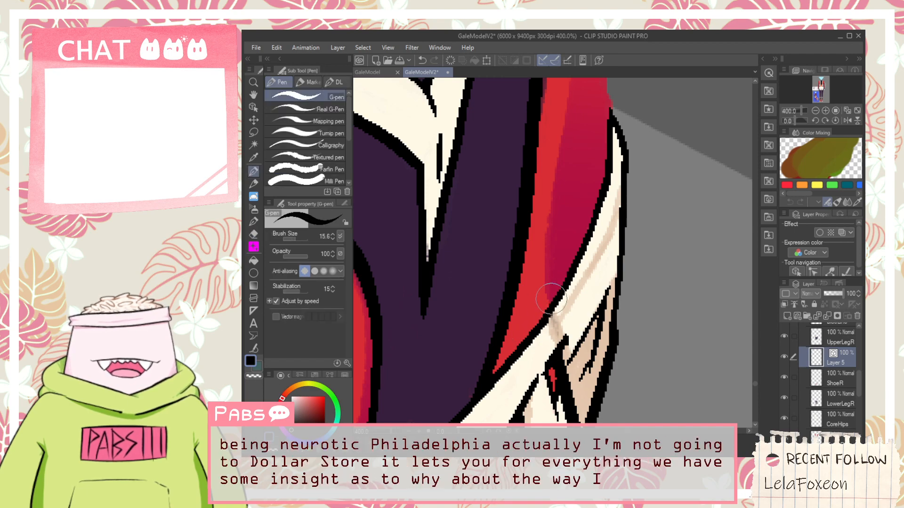
scroll(553, 296, "down", 4)
key("space")
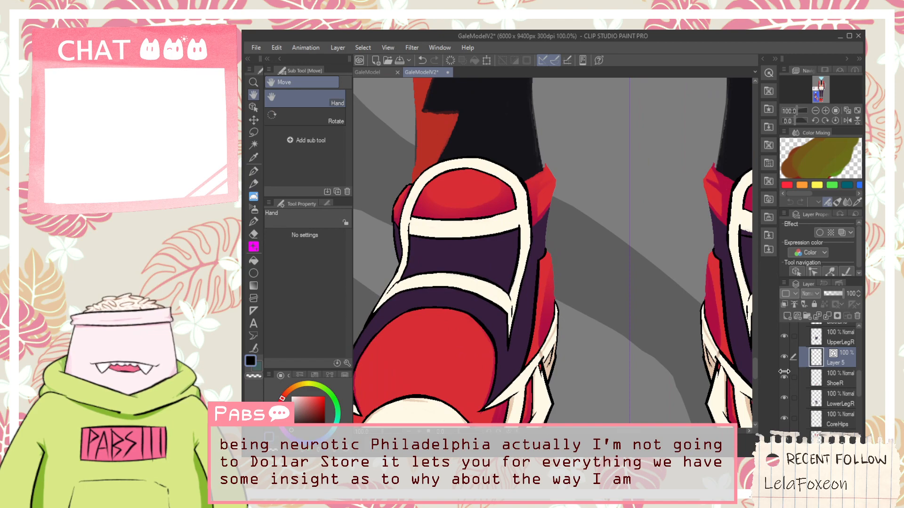
On the ShoeR layer, sample the cream and paint over the tan smudges on the crossing strip below the right red side panel.
left_click(846, 373)
scroll(450, 341, "up", 8)
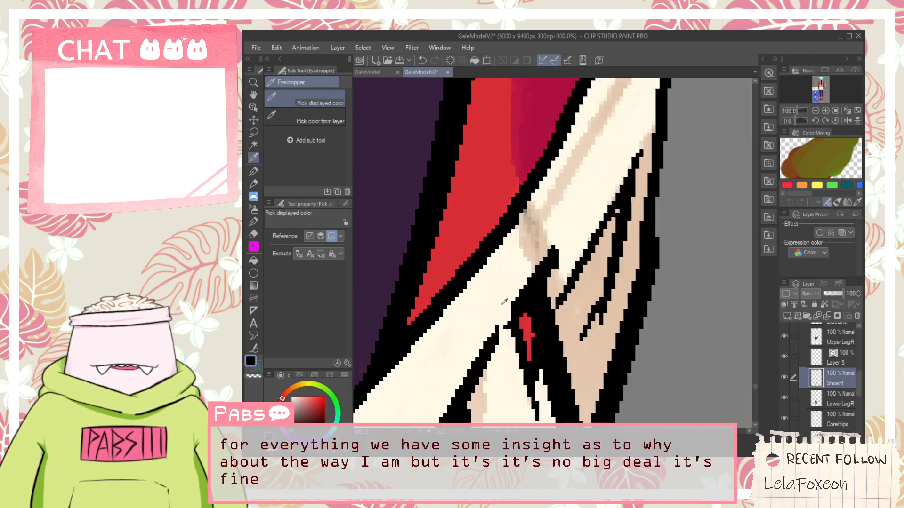
left_click_drag(471, 322, 548, 220)
key("ctrl+z")
left_click(477, 315, "alt")
mouse_move(510, 275)
left_mouse_down()
mouse_move(575, 158)
mouse_move(517, 256)
mouse_move(577, 184)
mouse_move(516, 280)
mouse_move(563, 174)
mouse_move(543, 191)
mouse_move(546, 203)
mouse_move(569, 184)
mouse_move(498, 318)
left_mouse_up()
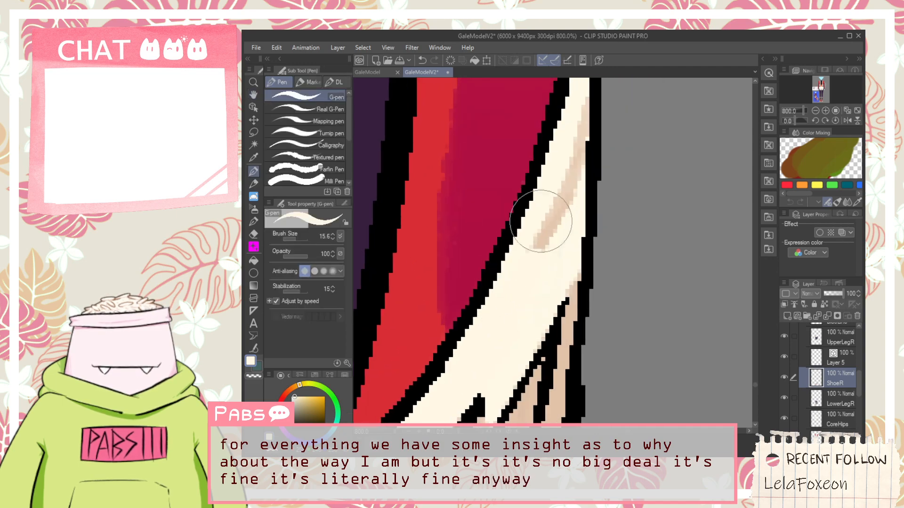
scroll(569, 167, "down", 5)
left_click_drag(574, 144, 575, 133)
scroll(576, 133, "up", 3)
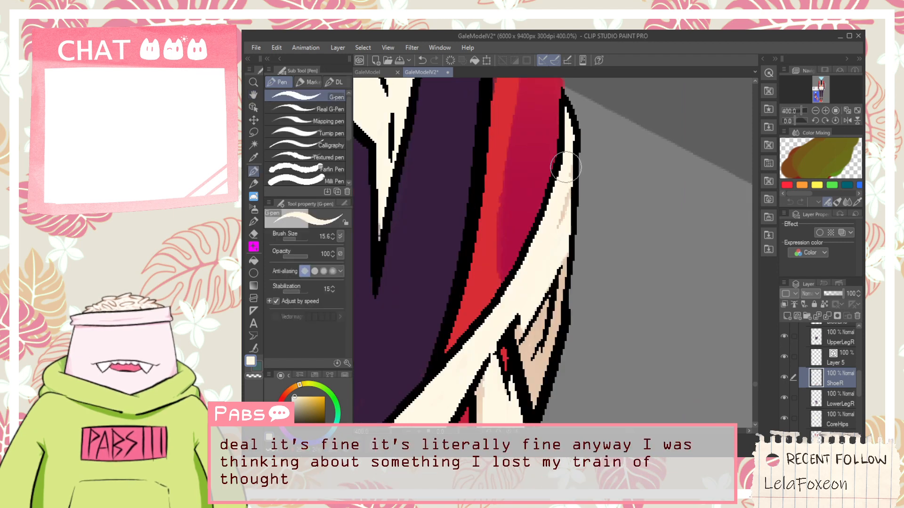
scroll(570, 217, "down", 2)
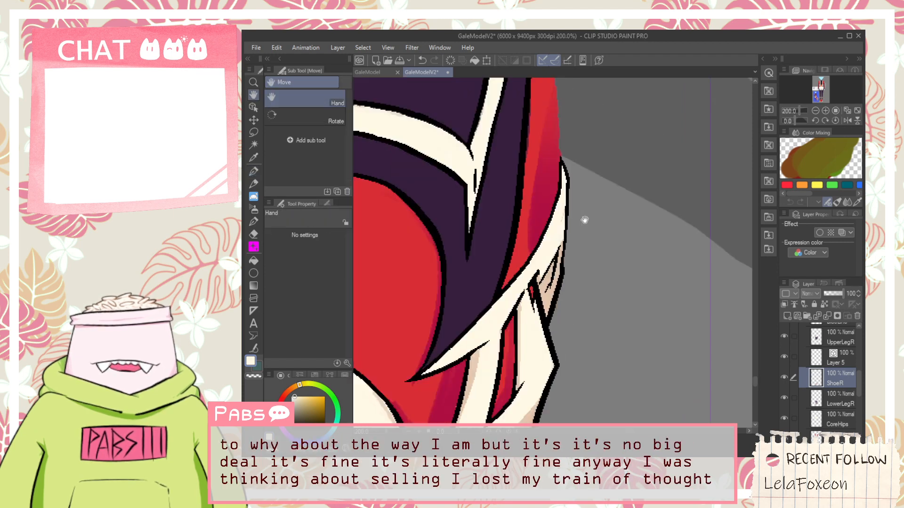
left_click_drag(583, 218, 595, 309)
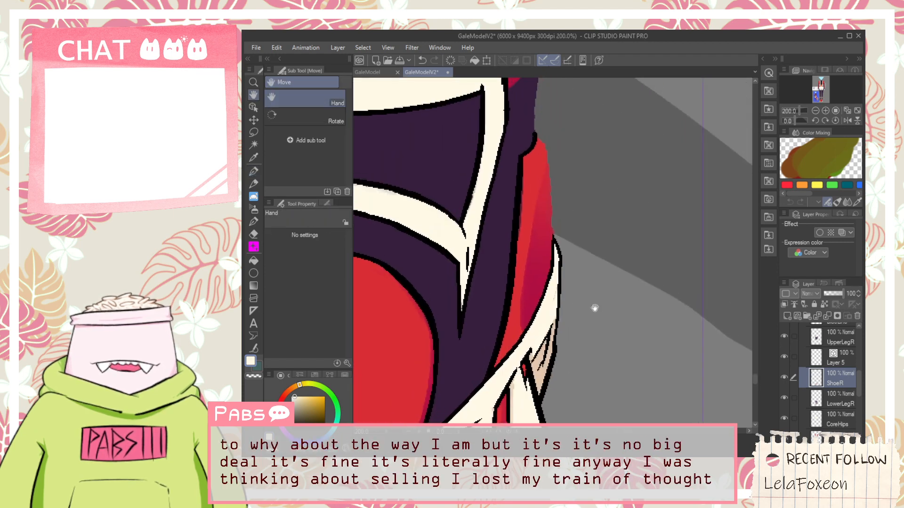
Touch up the ragged colour edge of the cream arch's right strip with sampled cream on the ShoeR layer.
left_click(846, 356)
key("i")
scroll(453, 232, "up", 3)
left_click(429, 235)
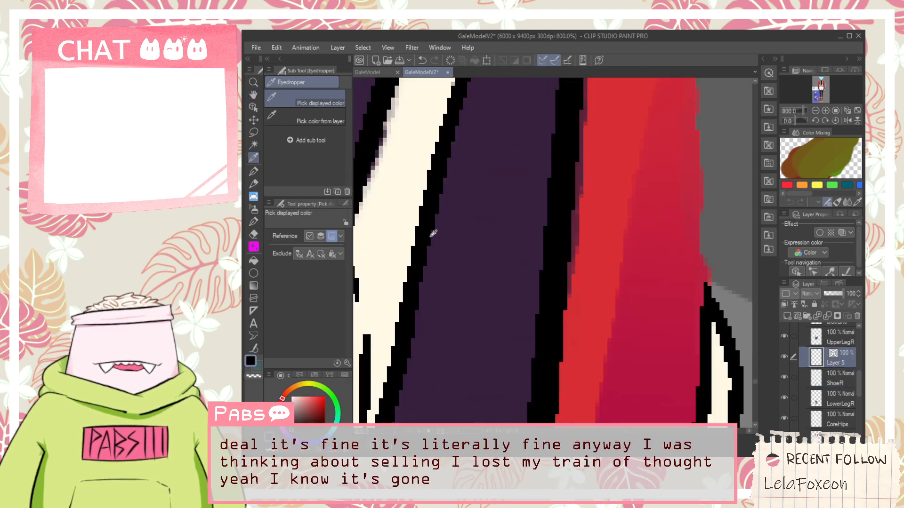
scroll(448, 236, "down", 4)
left_click_drag(452, 235, 544, 275)
left_click(817, 378)
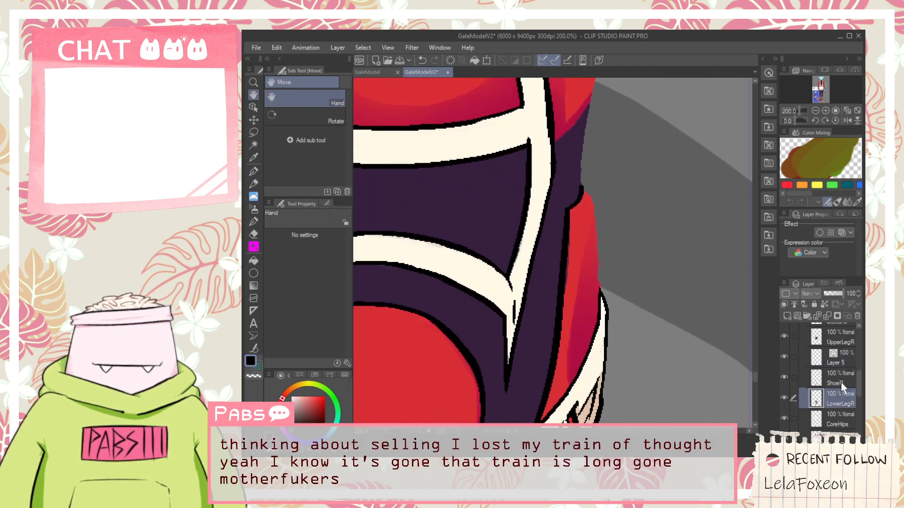
scroll(542, 224, "up", 2)
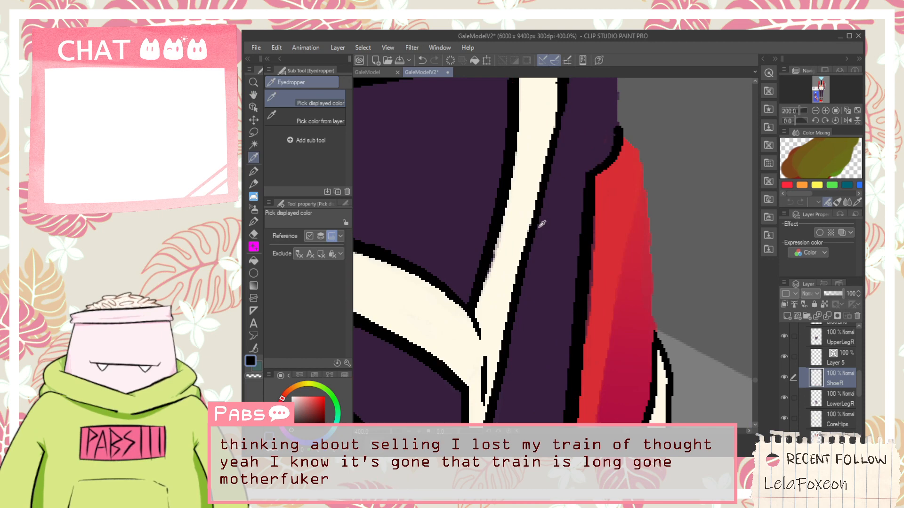
left_click(504, 258)
key("p")
key("i")
scroll(533, 220, "up", 2)
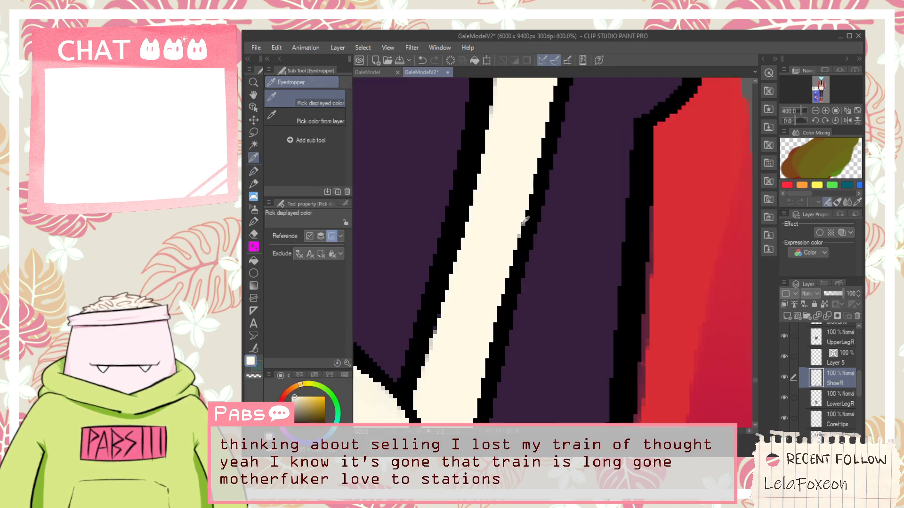
left_click(455, 224)
scroll(530, 254, "down", 4)
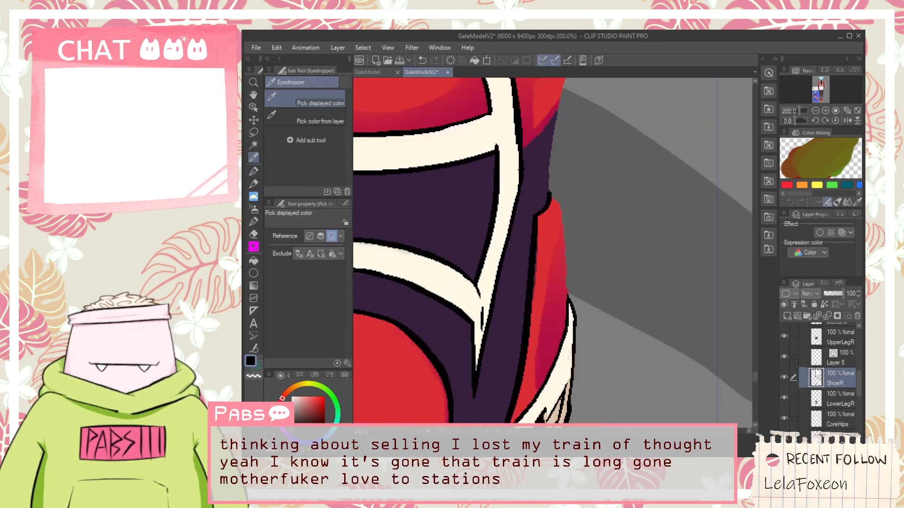
On Layer 5, ink the outer edge of the lower right red side panel in black with the G-pen, from its tip to the cream strip.
left_click(829, 361)
key("p")
scroll(537, 217, "up", 2)
mouse_move(558, 170)
left_mouse_down()
mouse_move(600, 225)
mouse_move(650, 236)
left_mouse_up()
key("ctrl+z")
key("ctrl+z")
key("ctrl+z")
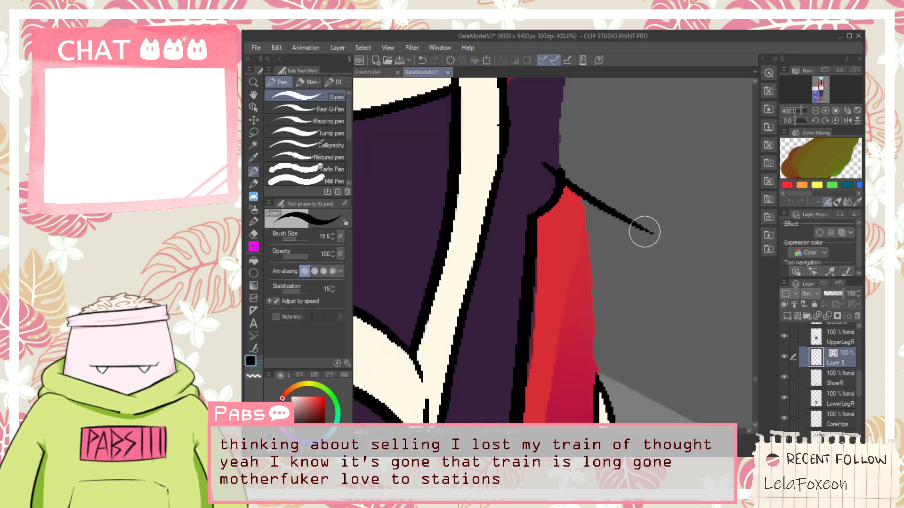
mouse_move(573, 173)
left_mouse_down()
mouse_move(599, 322)
mouse_move(586, 374)
mouse_move(598, 407)
left_mouse_up()
key("ctrl+z")
key("ctrl+z")
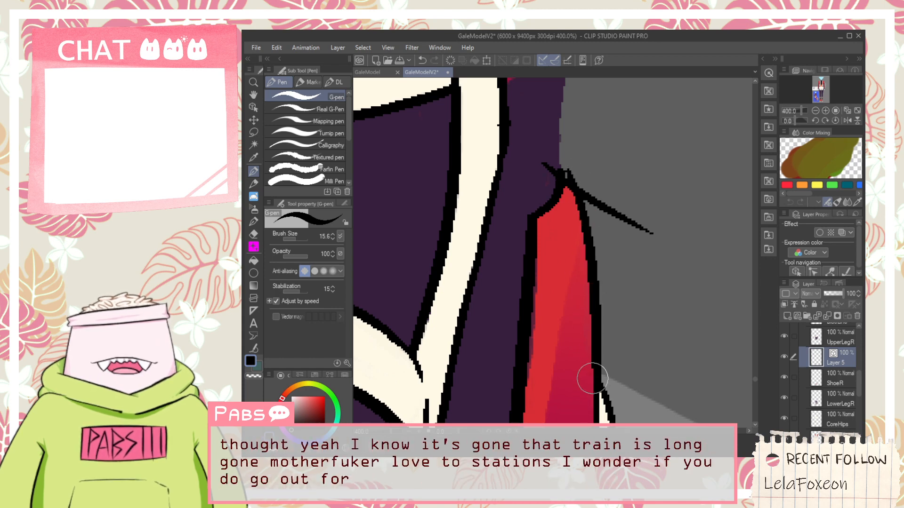
Erase the stray line ends at the lower red panel's tip and ink the outer edge of the purple section above it.
key("e")
left_click_drag(602, 226, 596, 196)
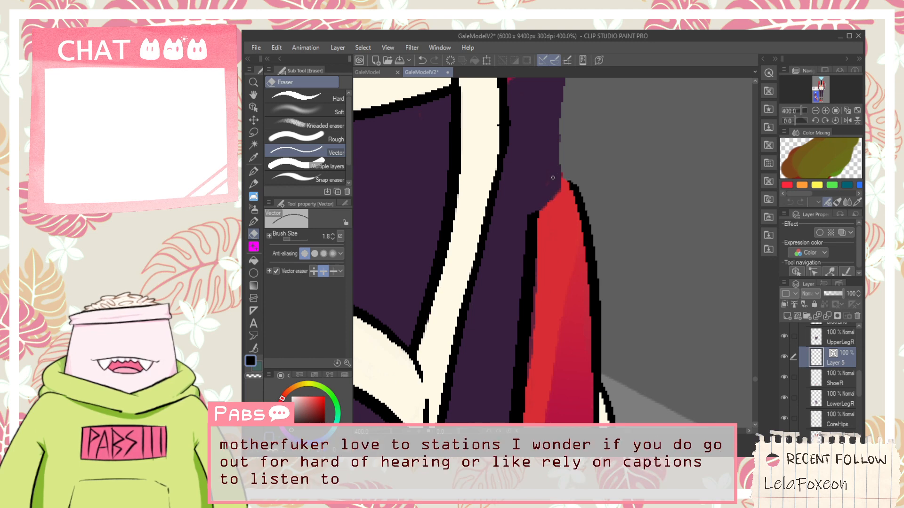
left_click_drag(562, 174, 563, 274)
key("p")
left_click_drag(542, 351, 562, 157)
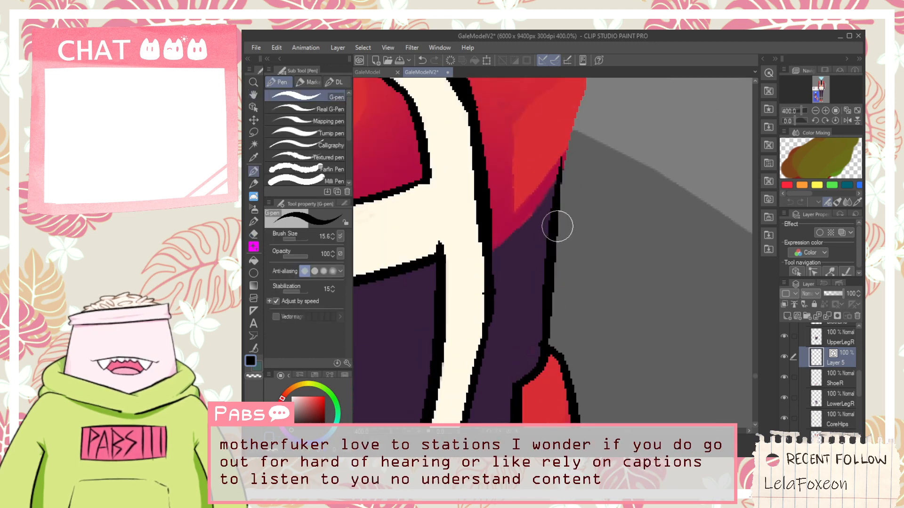
Ink the diagonal boundary between the purple section and the upper right red collar panel, erasing the end that overshoots the outline.
left_click_drag(484, 256, 614, 119)
key("ctrl+z")
left_click_drag(458, 269, 589, 132)
key("e")
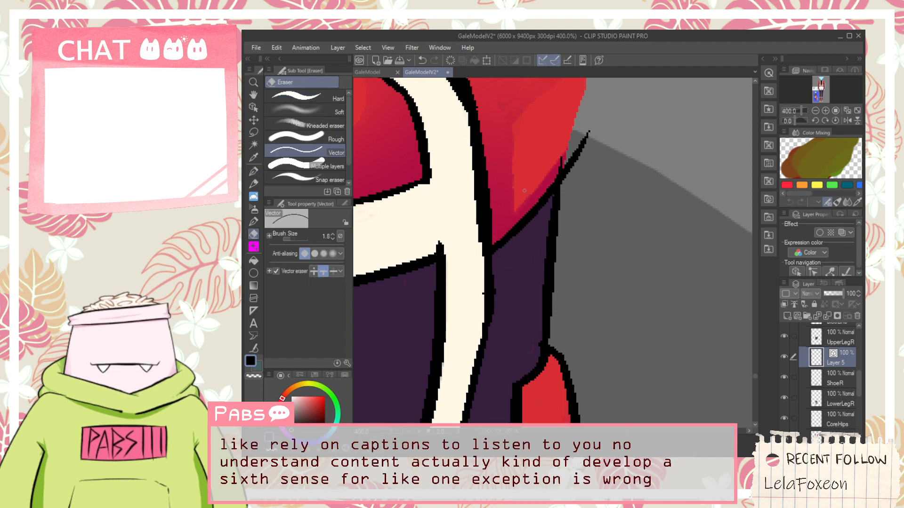
left_click_drag(580, 142, 573, 280)
Ink the outer and upper edges of the upper right red collar panel and erase the line ends crossing at its corners.
key("space")
key("p")
left_click_drag(539, 315, 581, 176)
key("ctrl+z")
key("ctrl+z")
left_click_drag(542, 316, 589, 167)
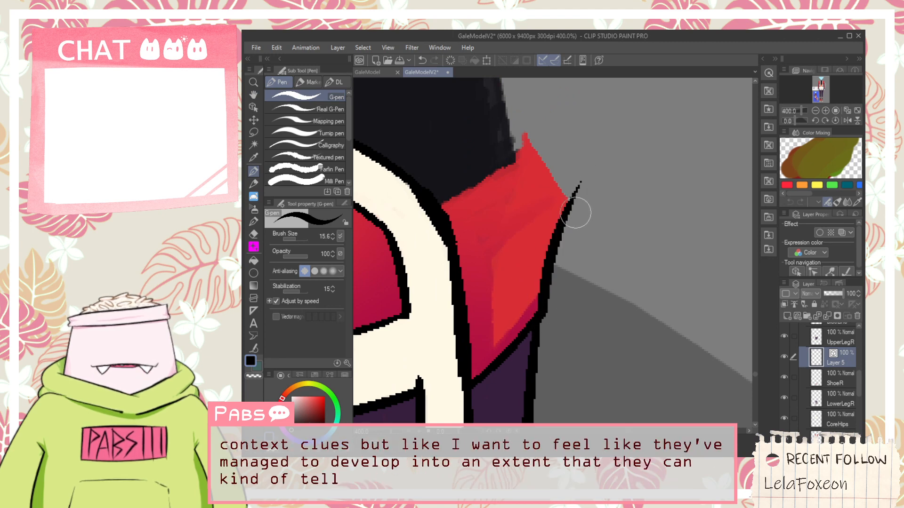
left_click_drag(523, 135, 598, 251)
mouse_move(521, 157)
left_mouse_down()
mouse_move(440, 203)
mouse_move(556, 104)
left_mouse_up()
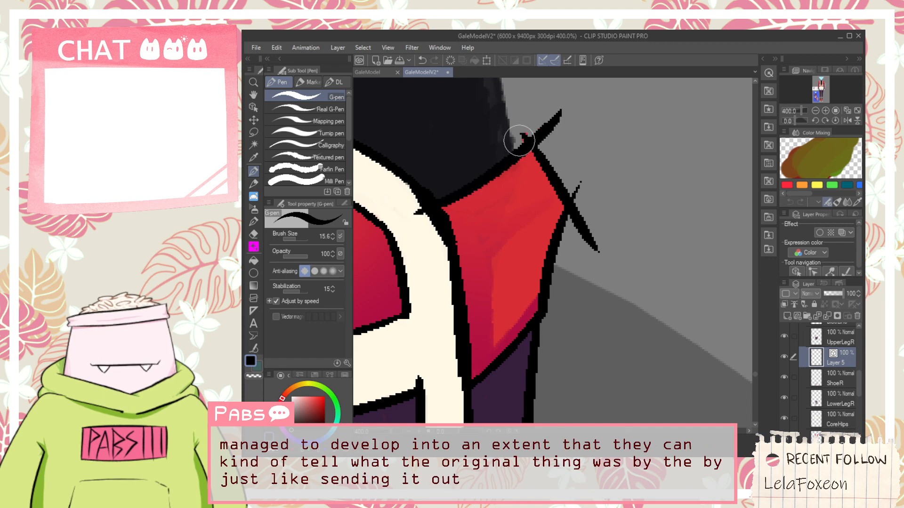
key("e")
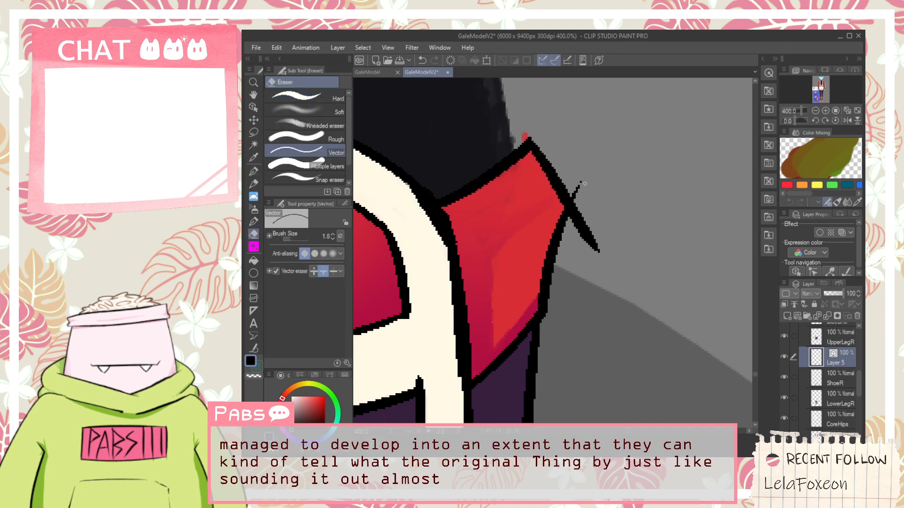
left_click_drag(581, 179, 579, 266)
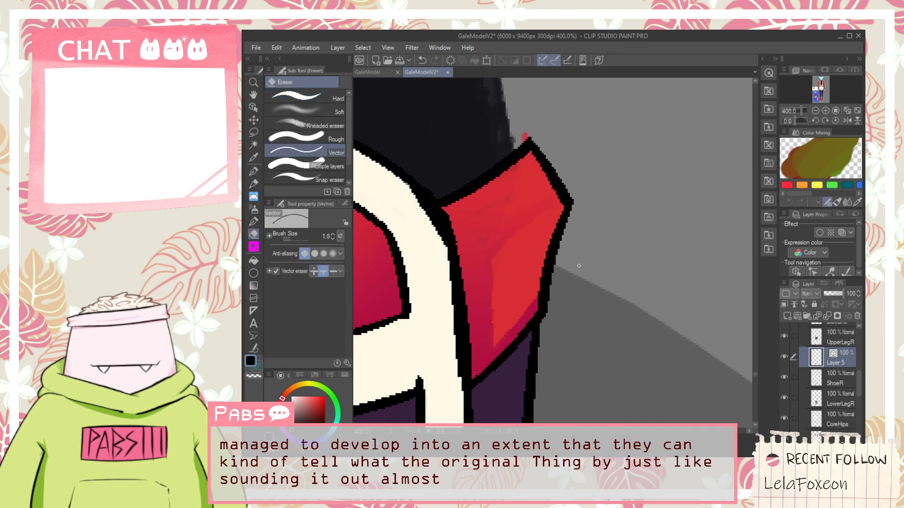
On the ShoeR layer, erase the red colour spilling past the outline at the collar panel's upper tip.
left_click(811, 386)
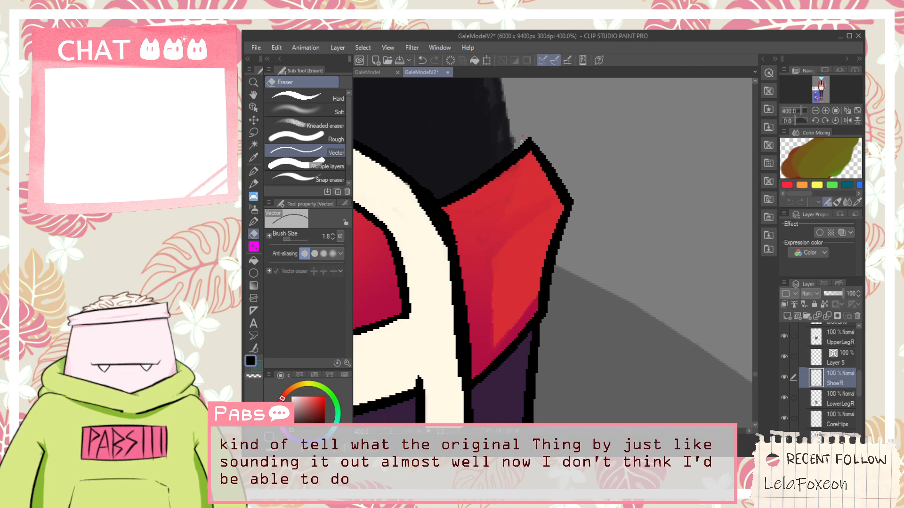
scroll(530, 134, "down", 8)
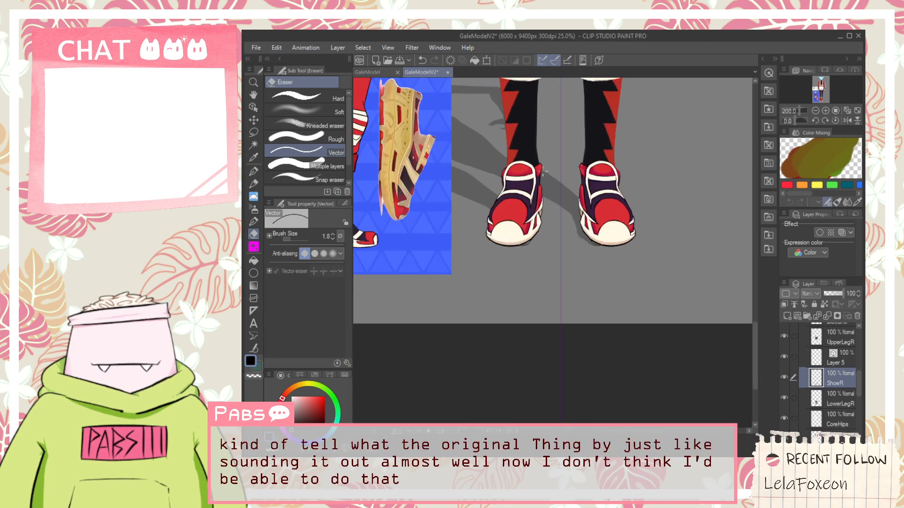
key("h")
scroll(555, 378, "up", 4)
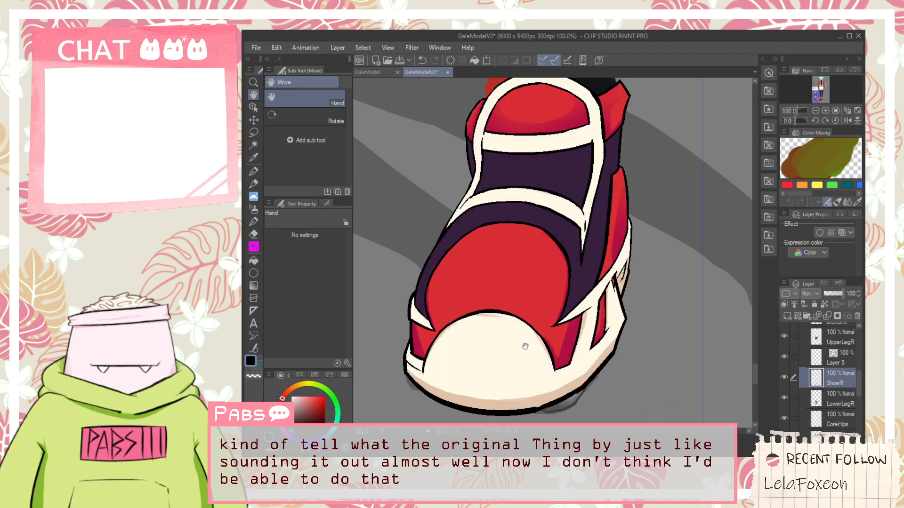
Toggle the ShoeR layer's visibility to examine the line art without its colours, and inspect the shoe's outlines up close.
key("w")
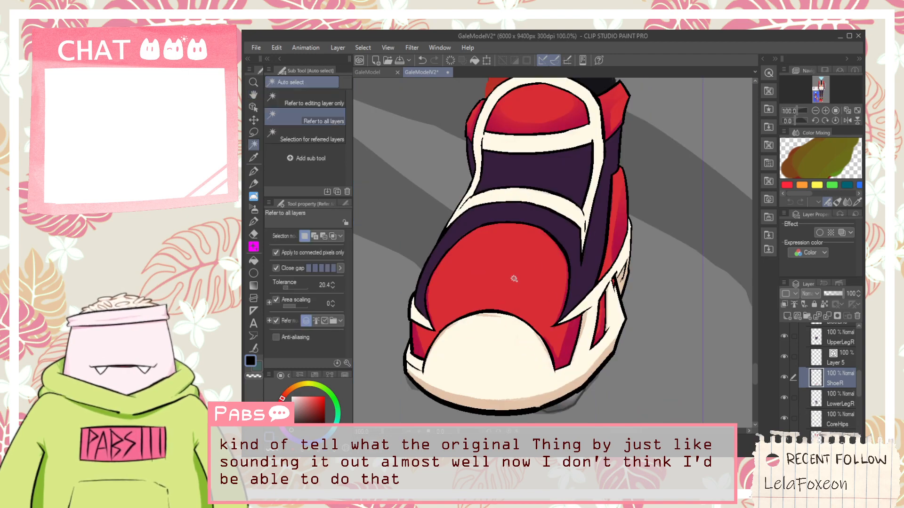
left_click(784, 374)
left_click(785, 375)
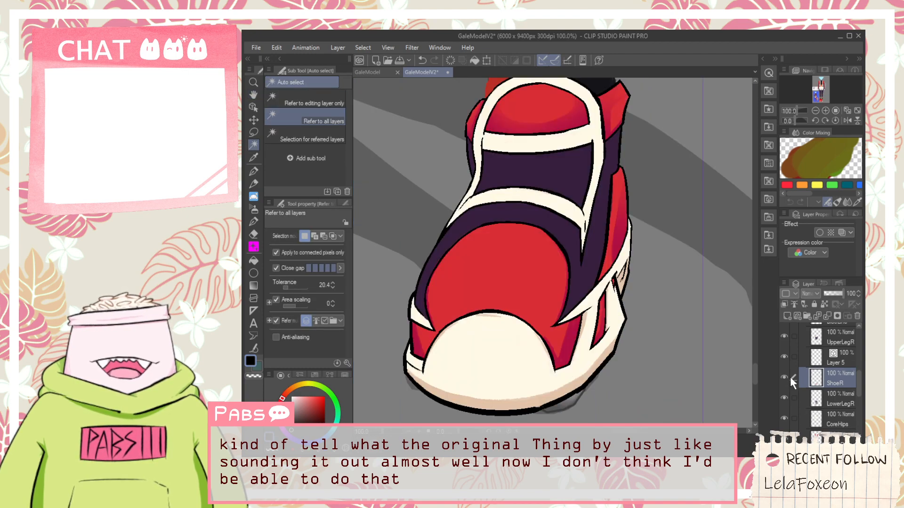
left_click(786, 377)
left_click(785, 376)
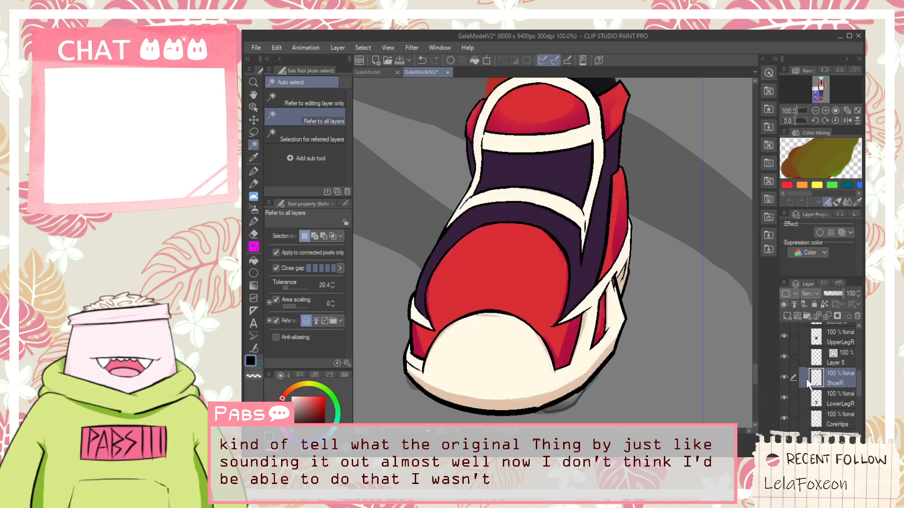
left_click(785, 377)
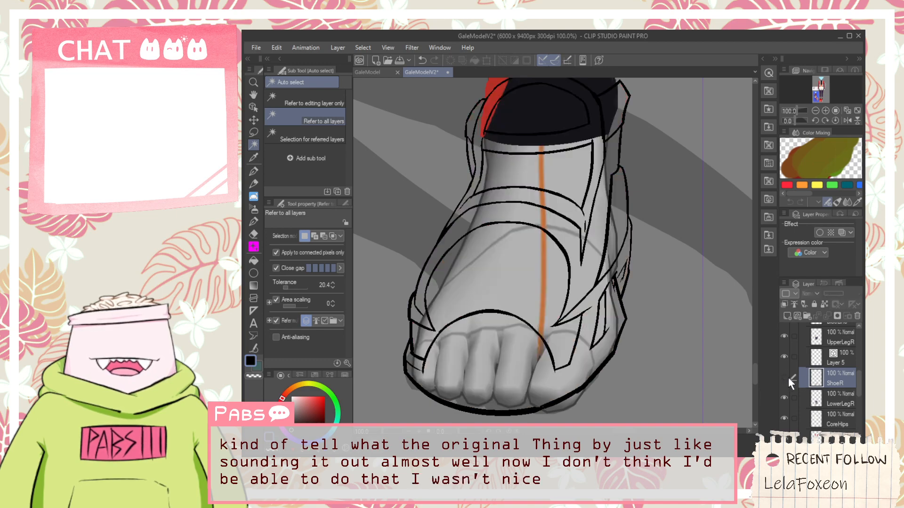
left_click(785, 377)
left_click(840, 358)
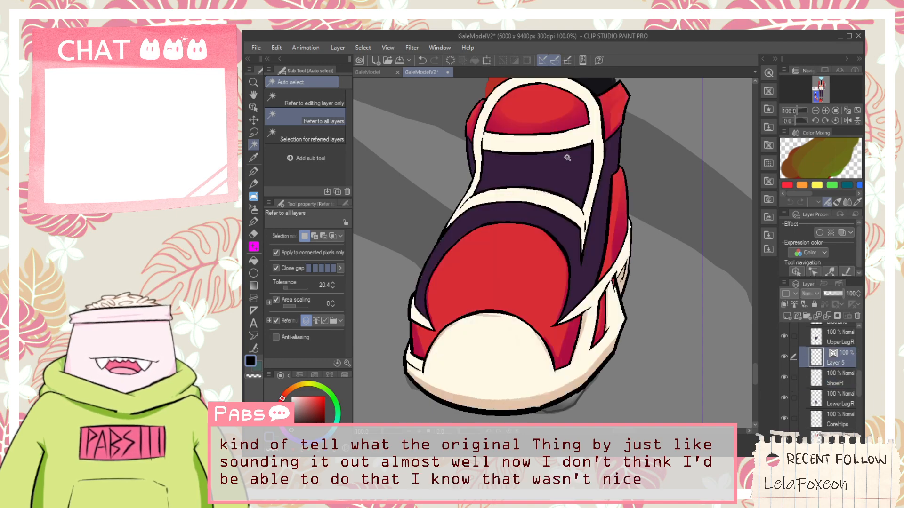
key("space")
left_click_drag(585, 159, 583, 262)
key("p")
scroll(618, 222, "up", 4)
key("space")
left_click_drag(622, 379, 626, 235)
key("e")
scroll(714, 317, "down", 6)
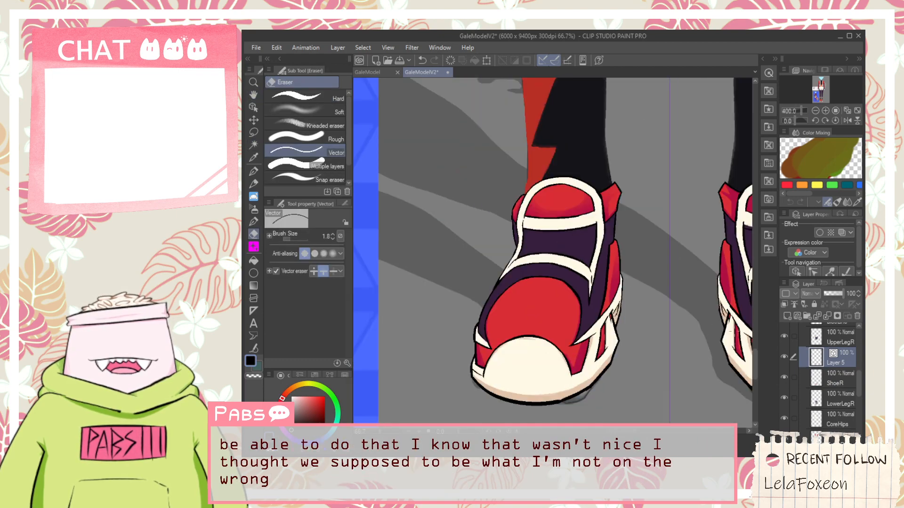
On the ShoeR layer, auto-select the red toe area and sample the dark crimson from the small left side panel.
left_click(835, 381)
scroll(535, 325, "up", 2)
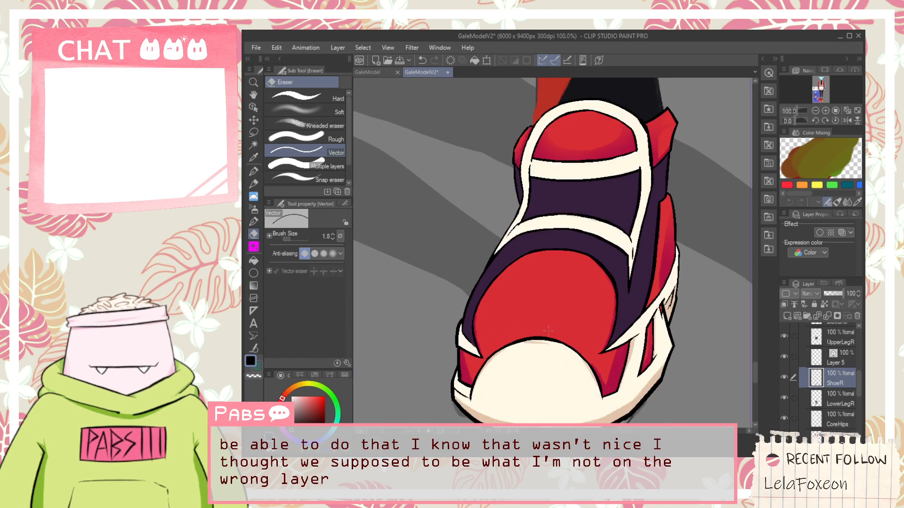
key("w")
left_click(534, 298)
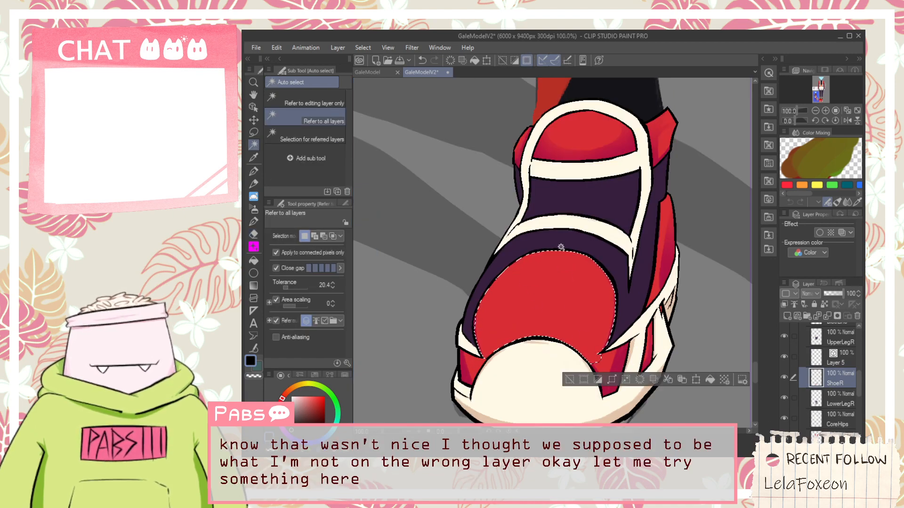
scroll(561, 247, "down", 3)
key("i")
scroll(515, 297, "up", 5)
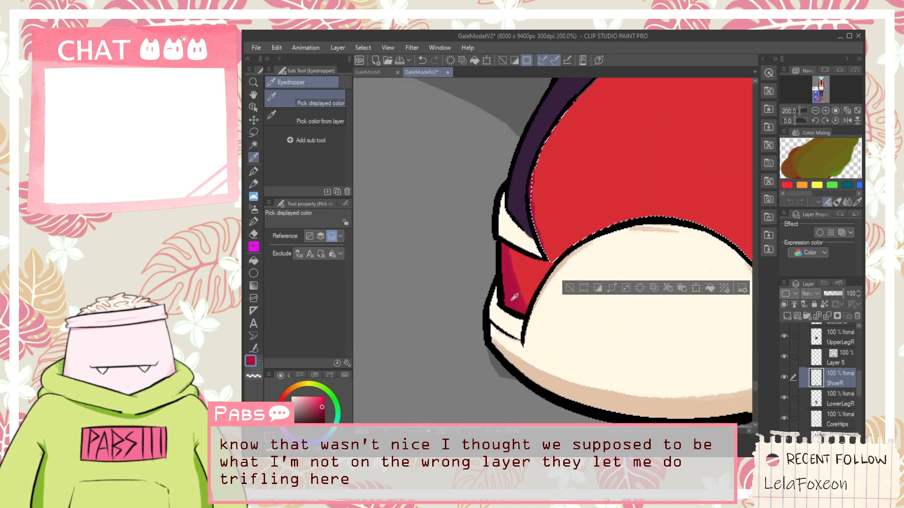
left_click(515, 298)
Try shading the lower part of the selected red toe area in crimson with the Rendering brush.
scroll(514, 298, "down", 3)
key("h")
left_click(254, 196)
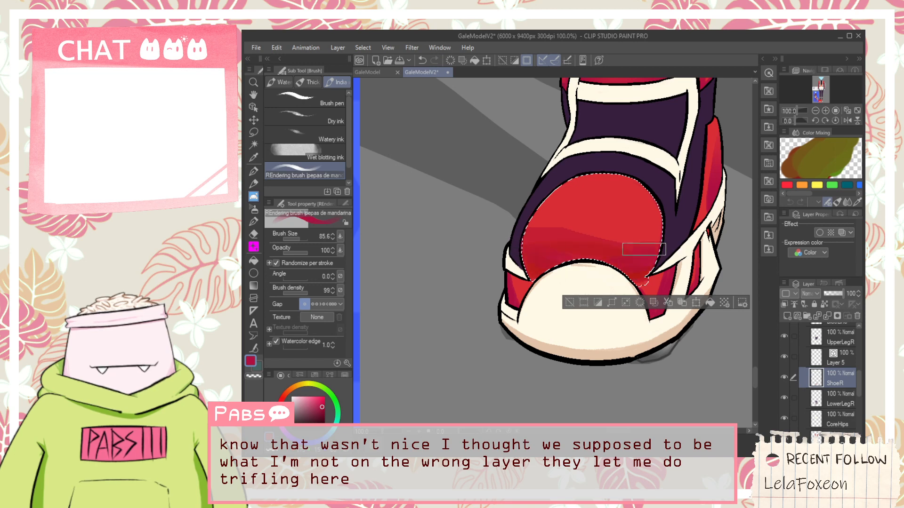
Browse the pen and brush presets for a softer shading tool and choose the Round watercolor brush.
left_click(252, 172)
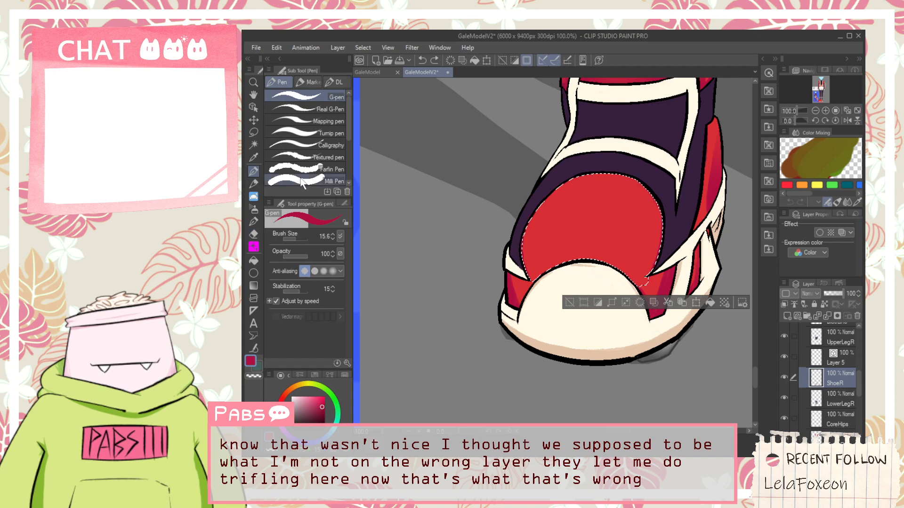
left_click(252, 212)
left_click(251, 221)
left_click(253, 197)
left_click(286, 84)
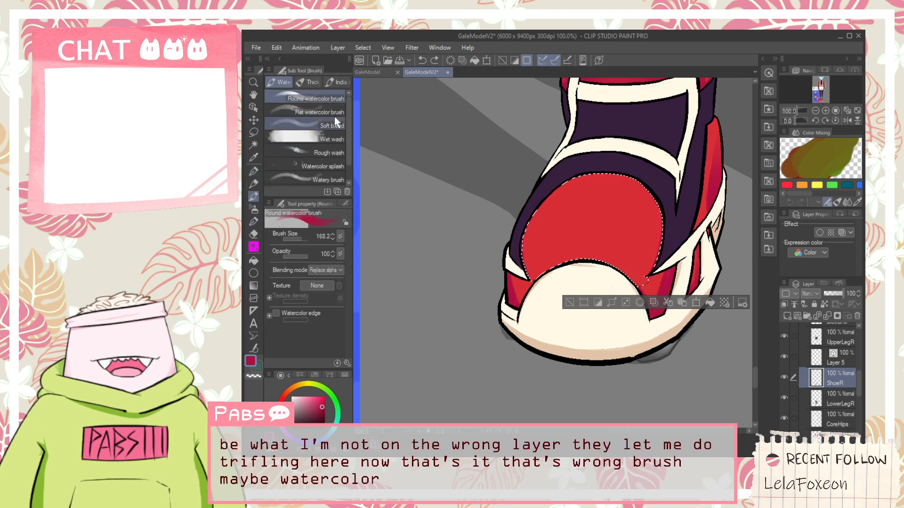
left_click(335, 83)
left_click(285, 83)
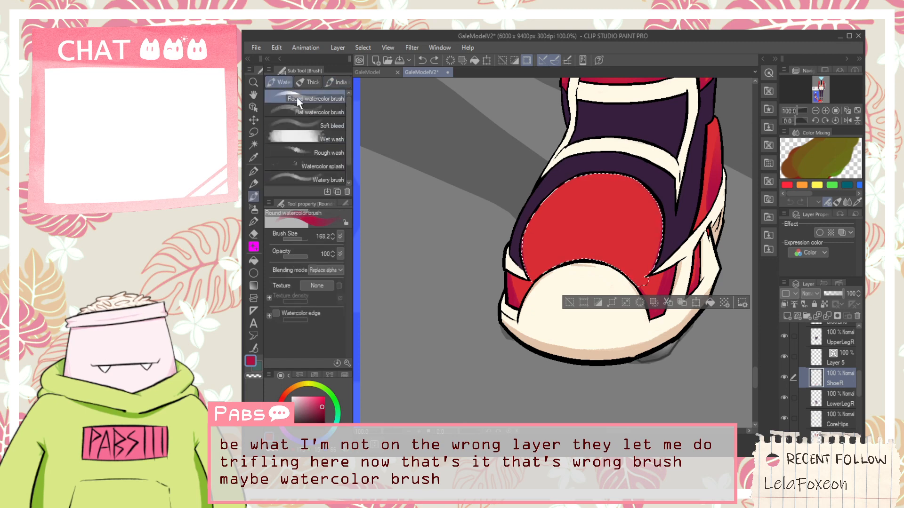
Shade the lower part of the selected red toe area in crimson with broad Round watercolor brush strokes.
left_click_drag(519, 260, 657, 231)
key("ctrl+z")
left_click_drag(517, 229, 682, 200)
key("ctrl+z")
left_click_drag(514, 247, 680, 193)
mouse_move(496, 231)
left_mouse_down()
mouse_move(667, 264)
mouse_move(597, 229)
mouse_move(491, 239)
mouse_move(694, 242)
left_mouse_up()
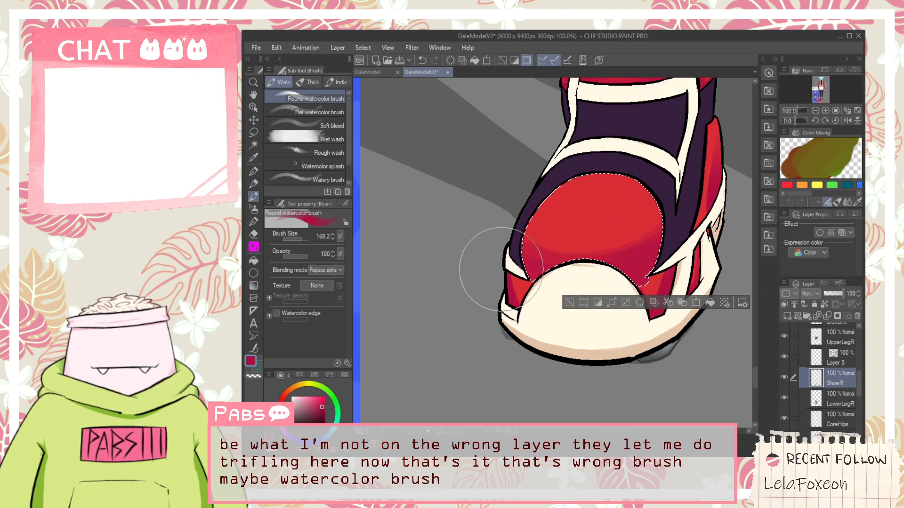
Try softening the crimson shading on the toe area with the Soft eraser.
key("e")
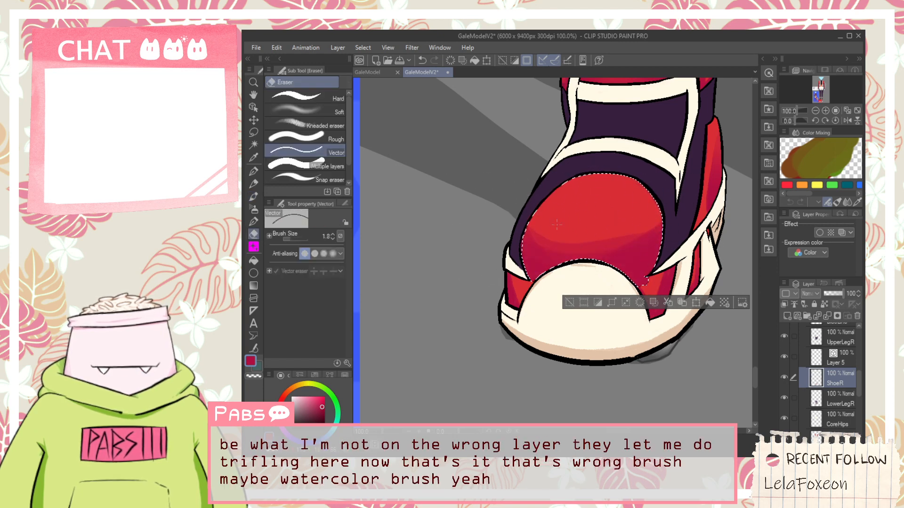
left_click(345, 111)
left_click_drag(541, 216, 544, 221)
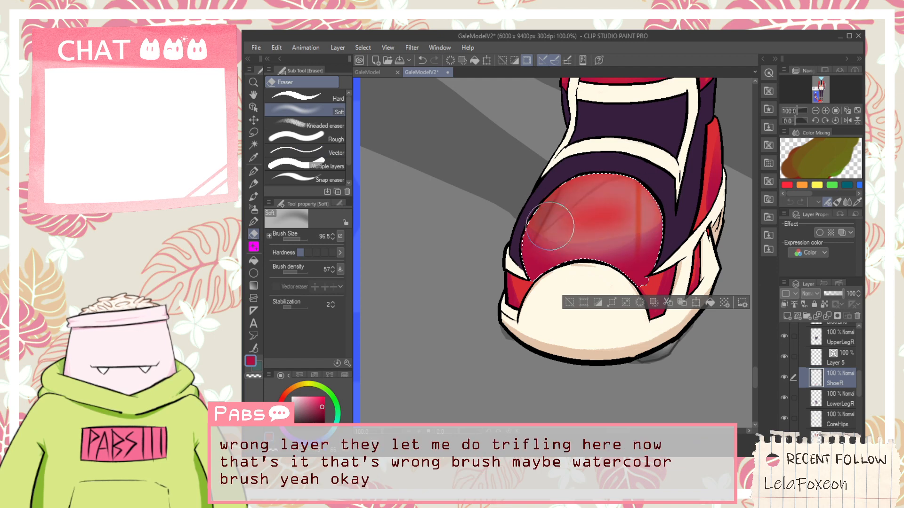
Sample the toe's bright red, paint back over the crimson with the Round watercolor brush to leave a thinner shadow, and deselect.
key("i")
left_click(610, 200)
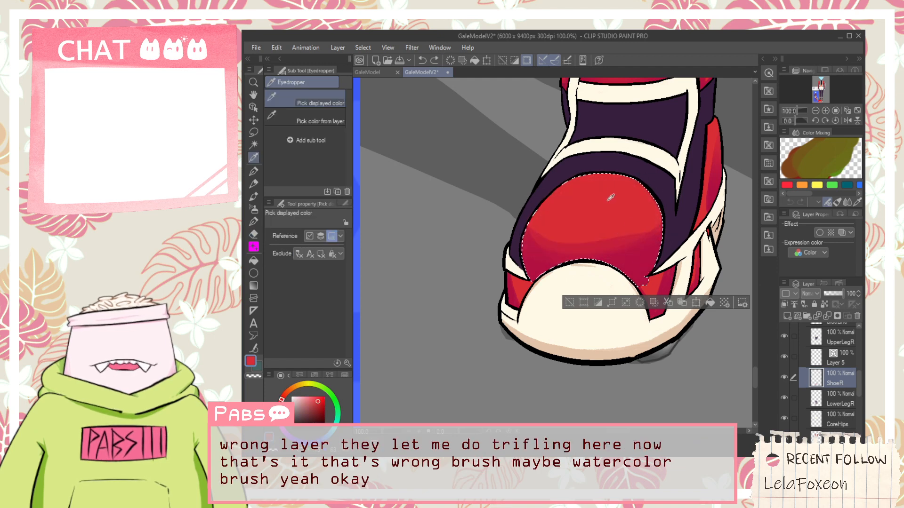
left_click(253, 197)
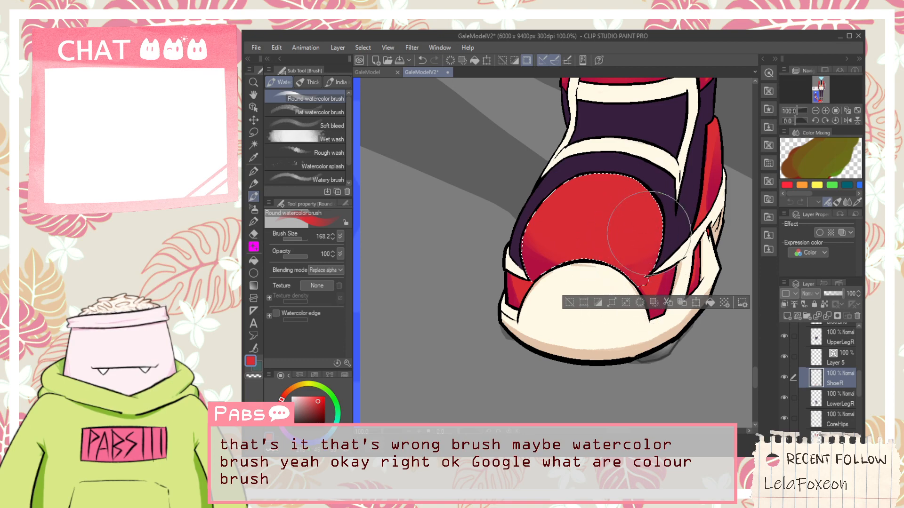
key("ctrl+d")
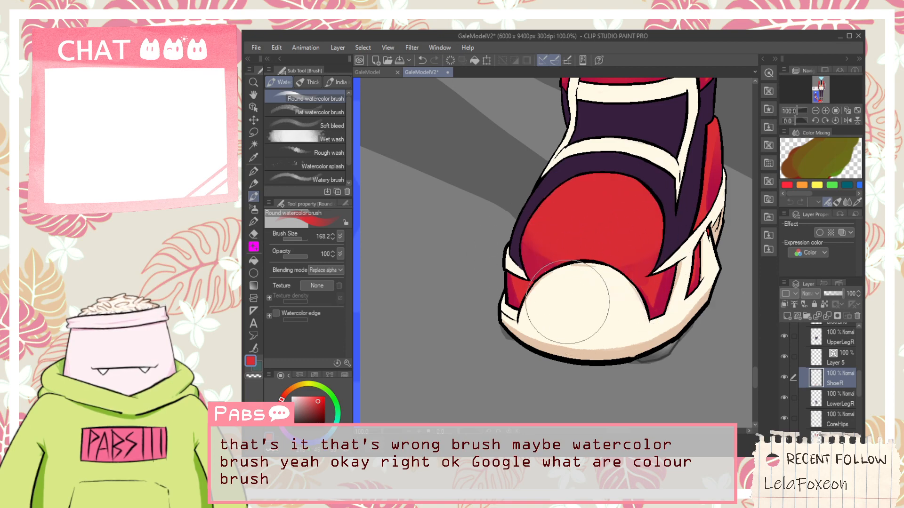
Inspect the shaded sneaker up close and at a distance alongside the matching shoe and the character reference.
scroll(568, 302, "down", 4)
scroll(578, 281, "up", 5)
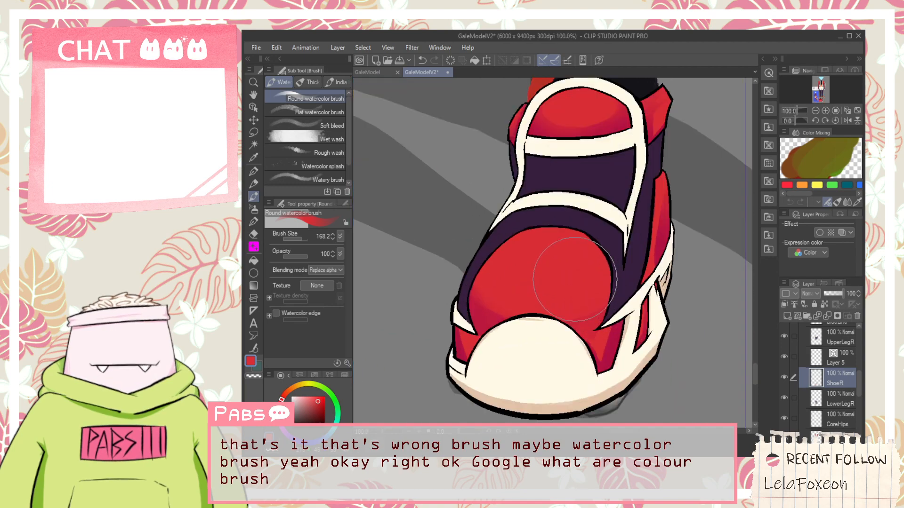
scroll(506, 270, "up", 2)
scroll(524, 276, "down", 6)
key("space")
left_click_drag(564, 276, 574, 338)
scroll(575, 268, "down", 2)
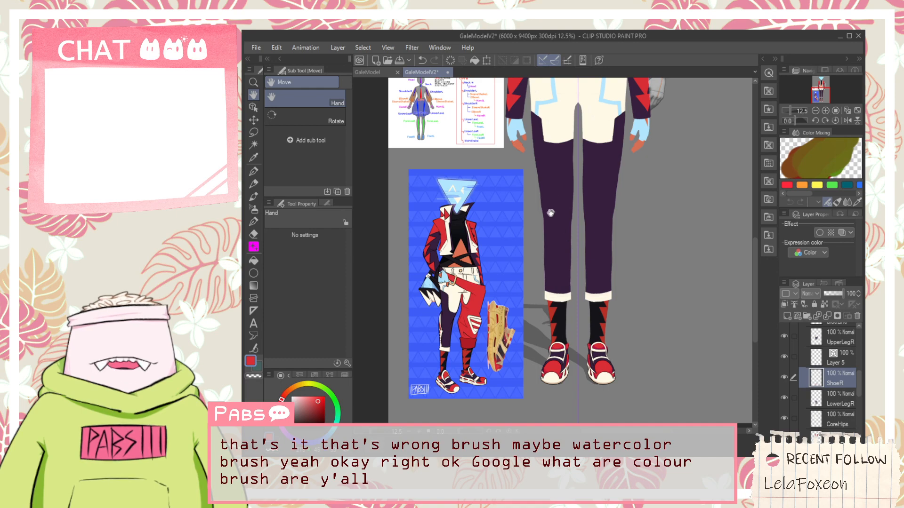
scroll(552, 385, "up", 5)
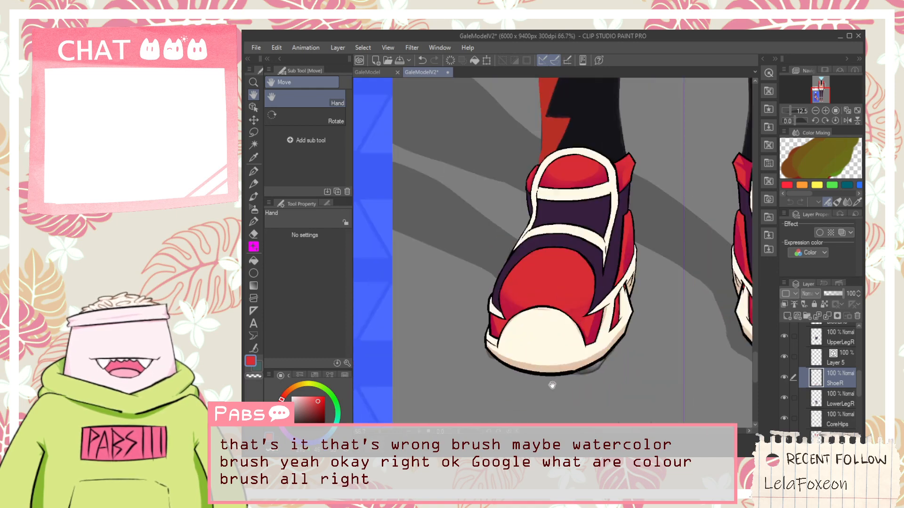
scroll(551, 385, "down", 1)
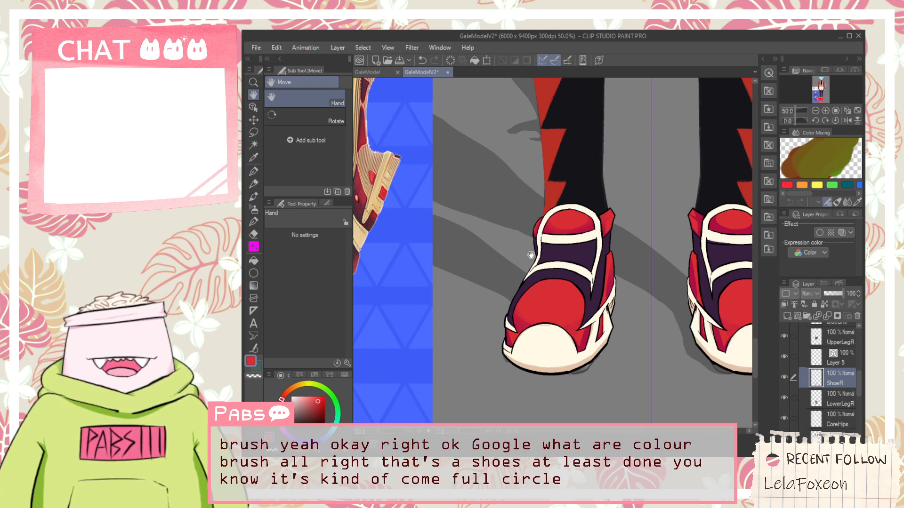
Look over the whole character model from the head to the shoes and compare it with the reference artwork.
scroll(531, 254, "down", 1)
left_click_drag(557, 167, 528, 311)
scroll(522, 306, "down", 3)
left_click_drag(464, 177, 484, 295)
scroll(485, 295, "down", 2)
left_click_drag(472, 130, 489, 293)
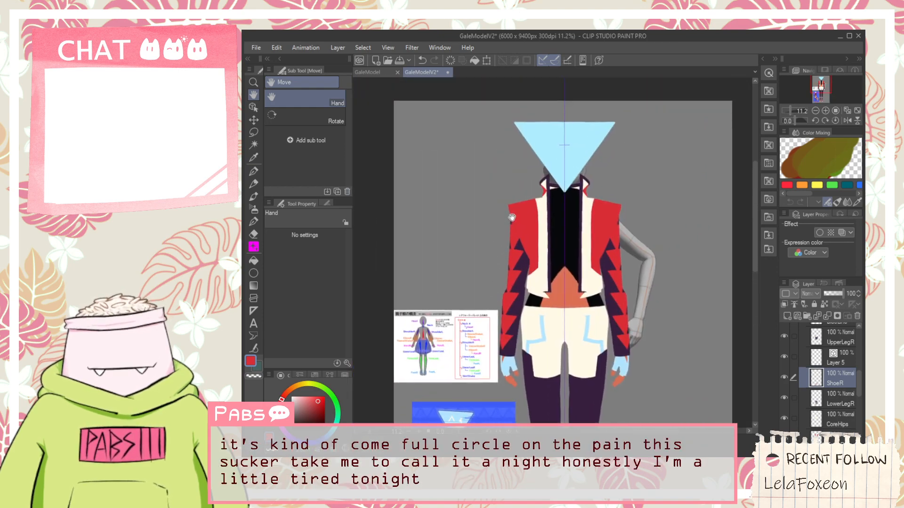
scroll(520, 225, "down", 3)
left_click_drag(526, 335, 458, 334)
scroll(532, 230, "up", 4)
scroll(552, 268, "up", 4)
scroll(552, 265, "down", 7)
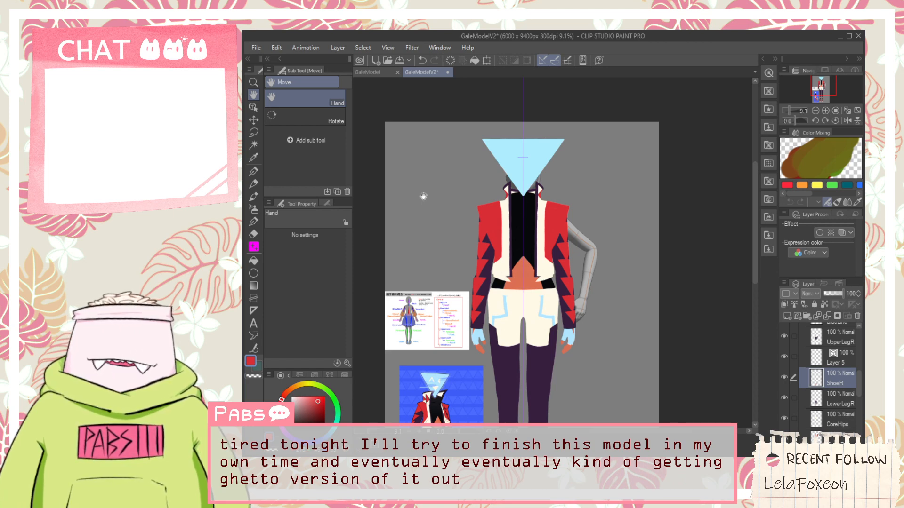
left_click_drag(424, 196, 571, 92)
left_click_drag(651, 293, 531, 258)
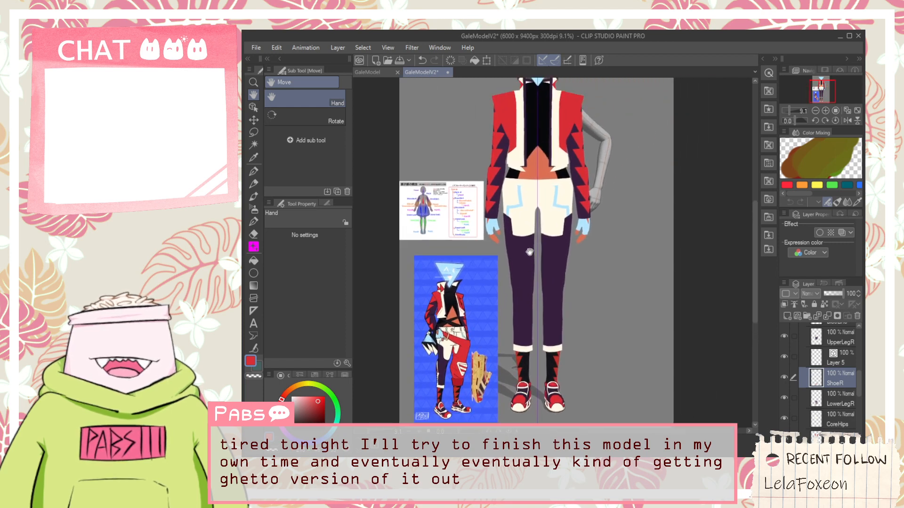